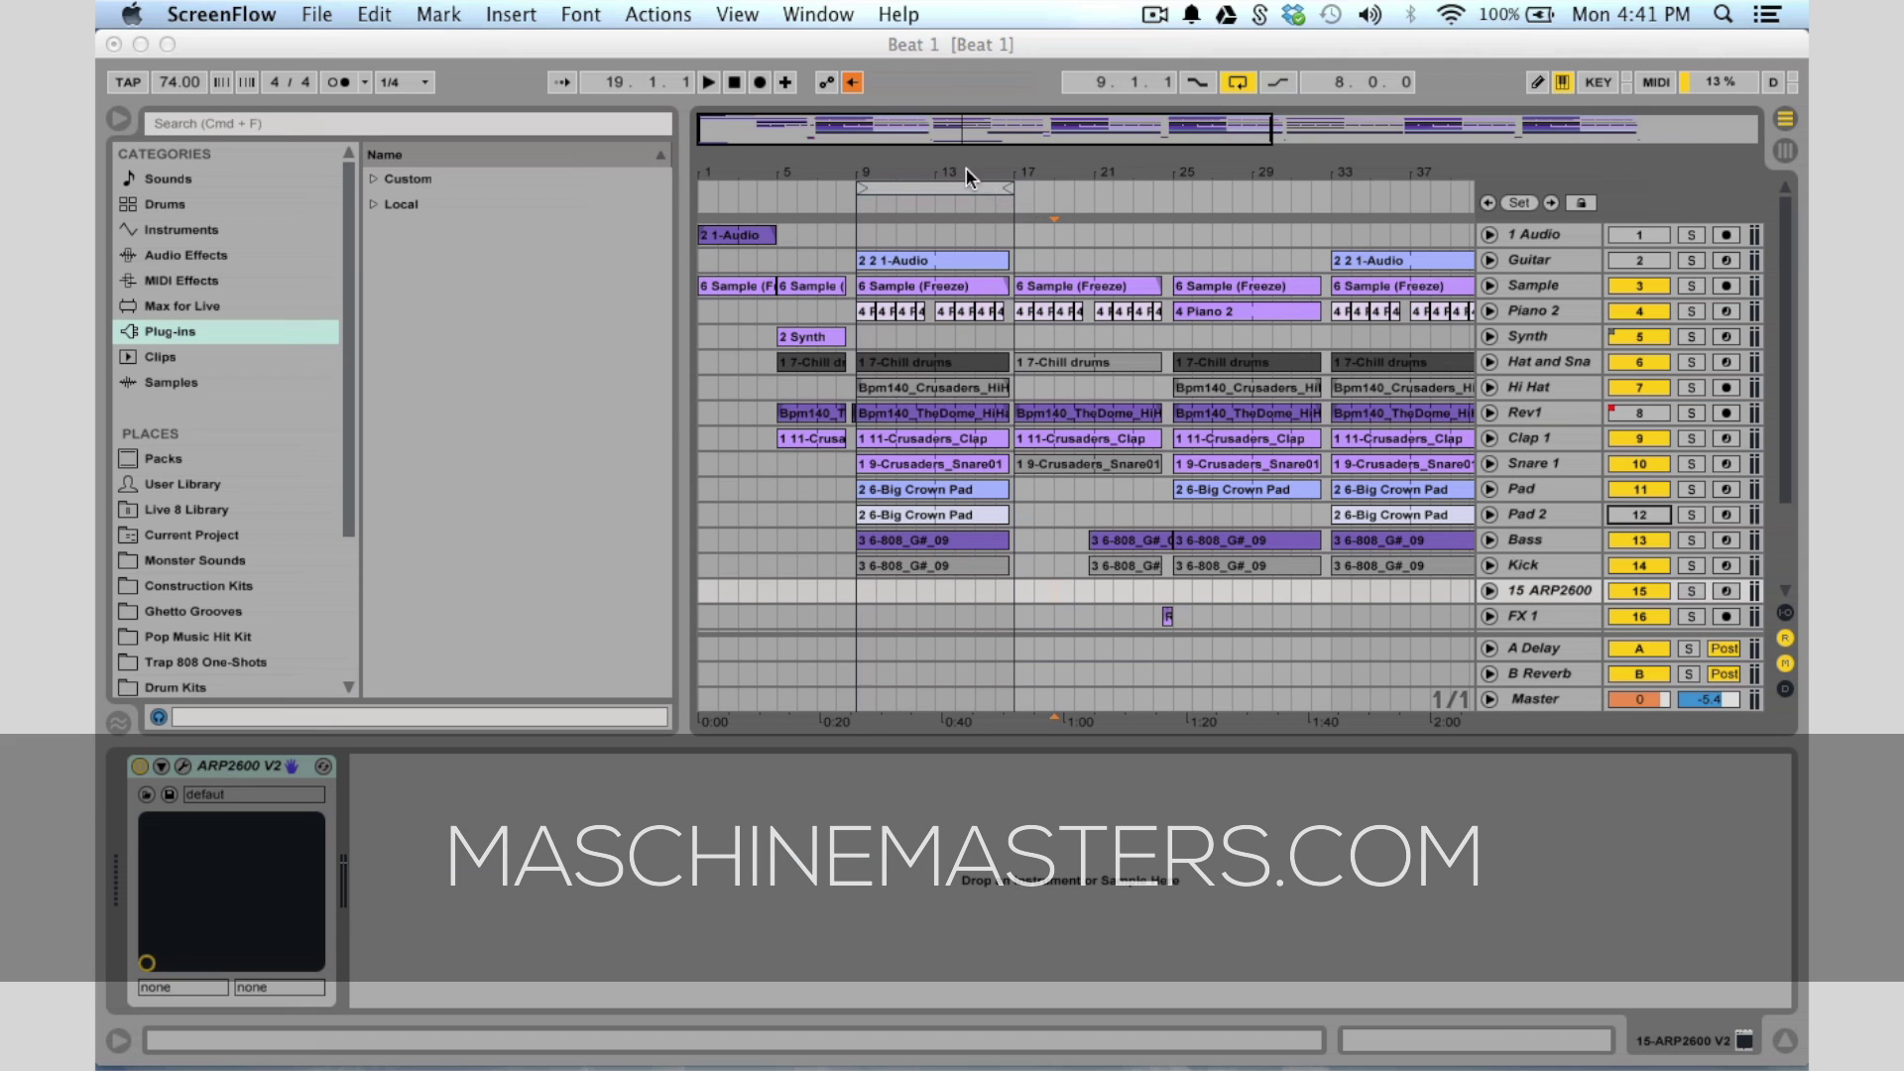
Play the arrangement from bar 9 with the Guitar track activated and looping turned off, and stop around bar 17
left_click(937, 181)
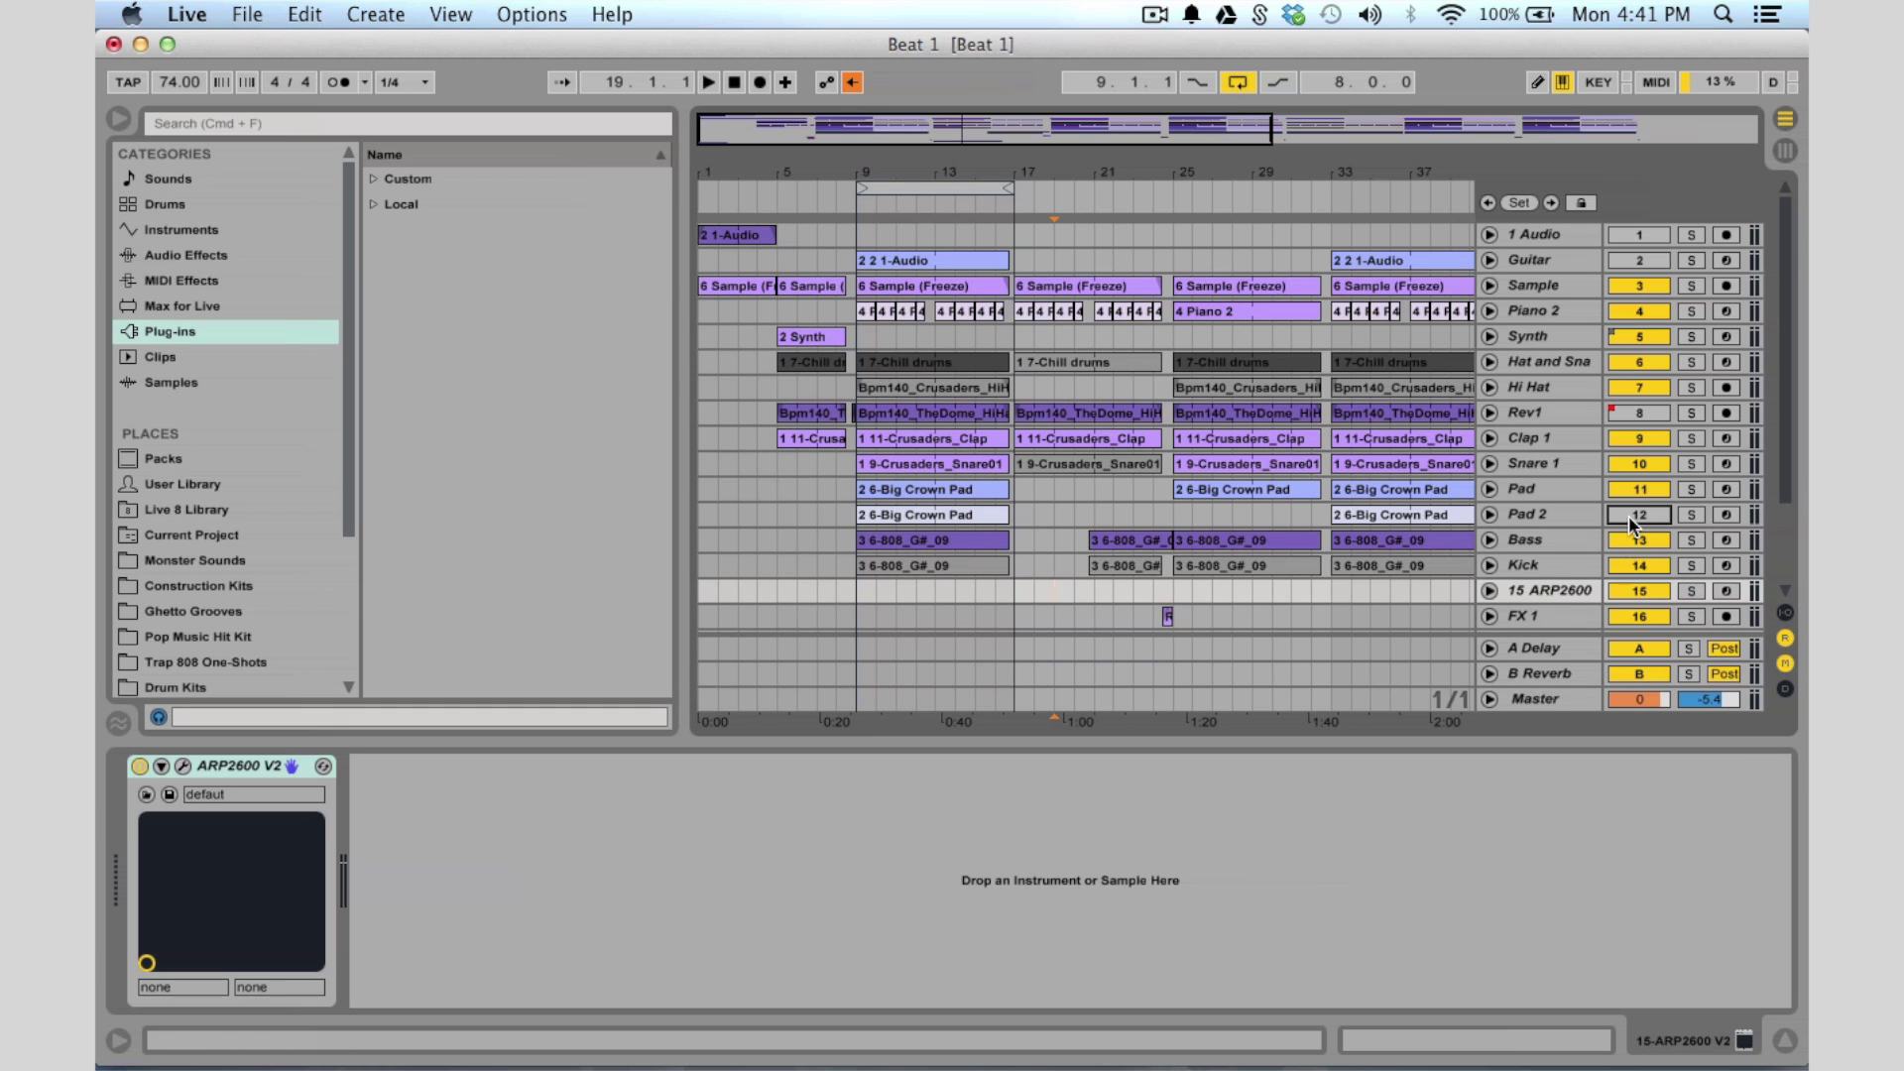
left_click(861, 607)
key("space")
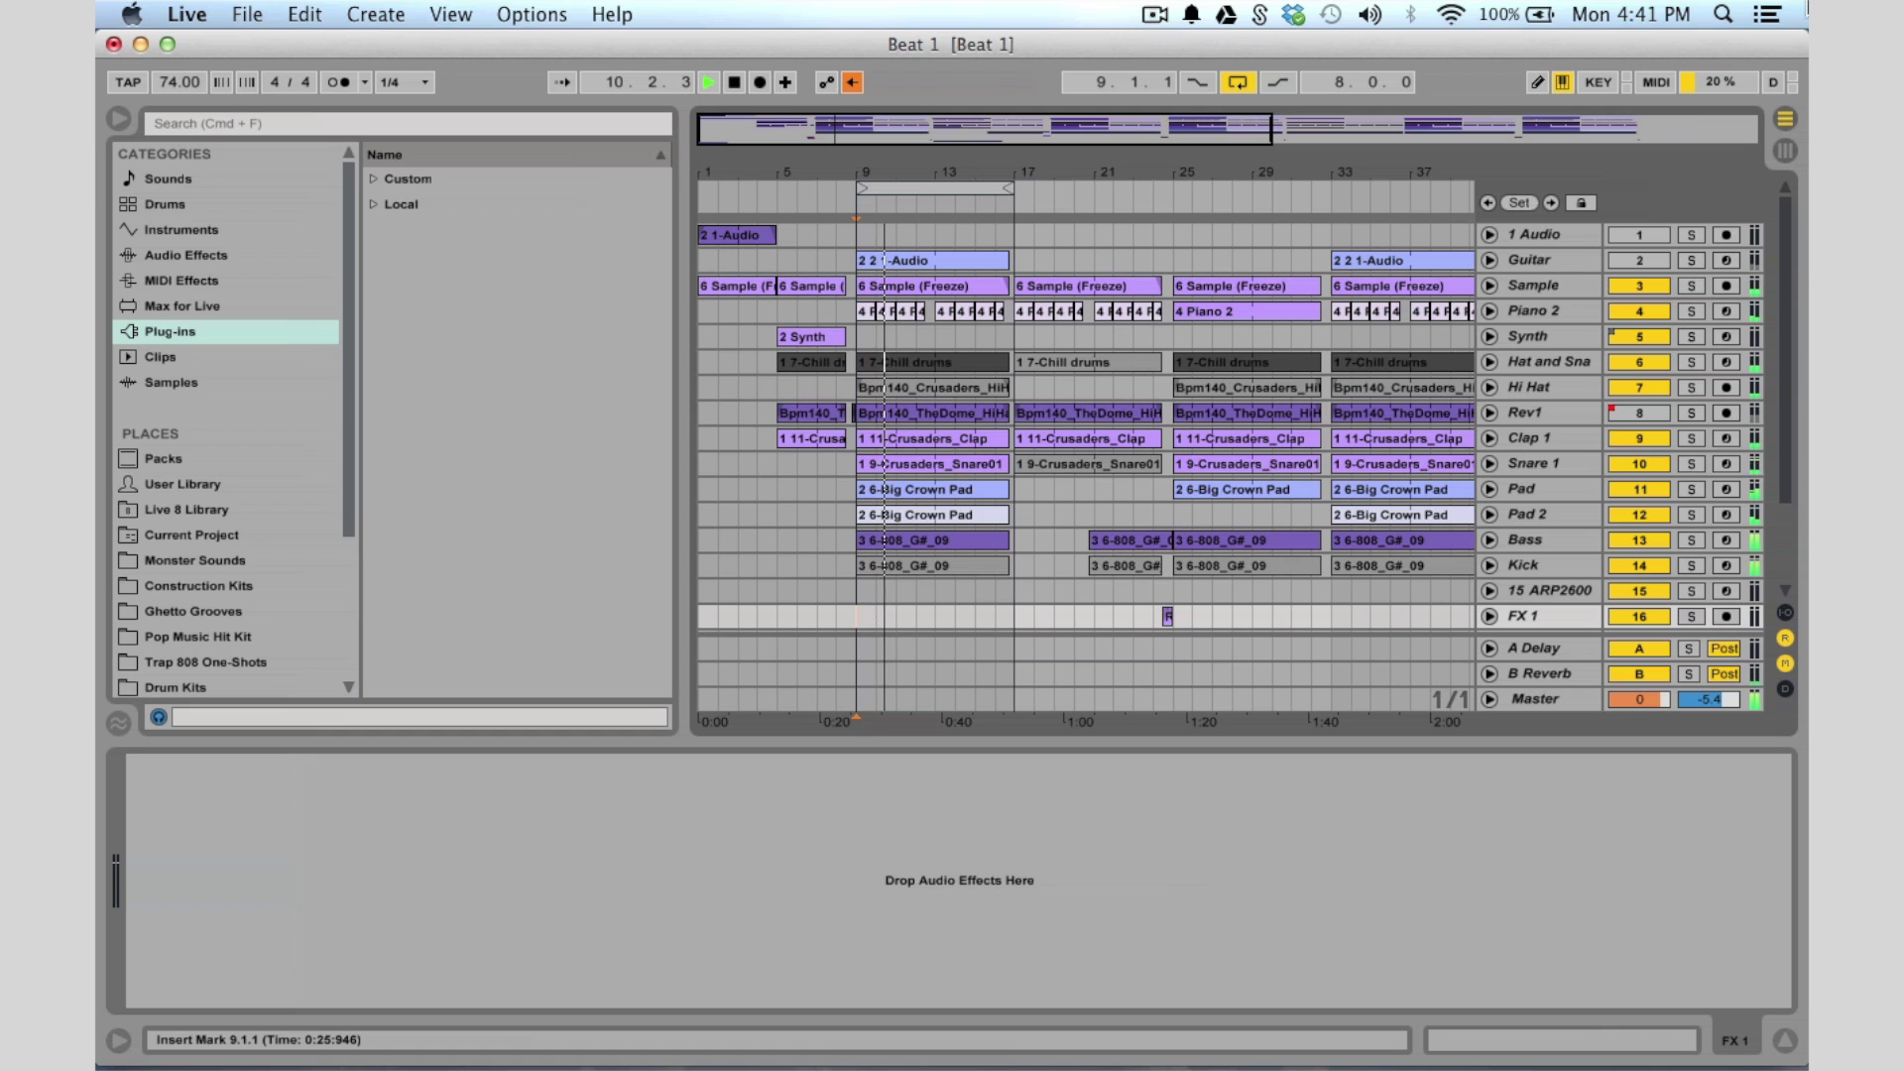
left_click(1633, 264)
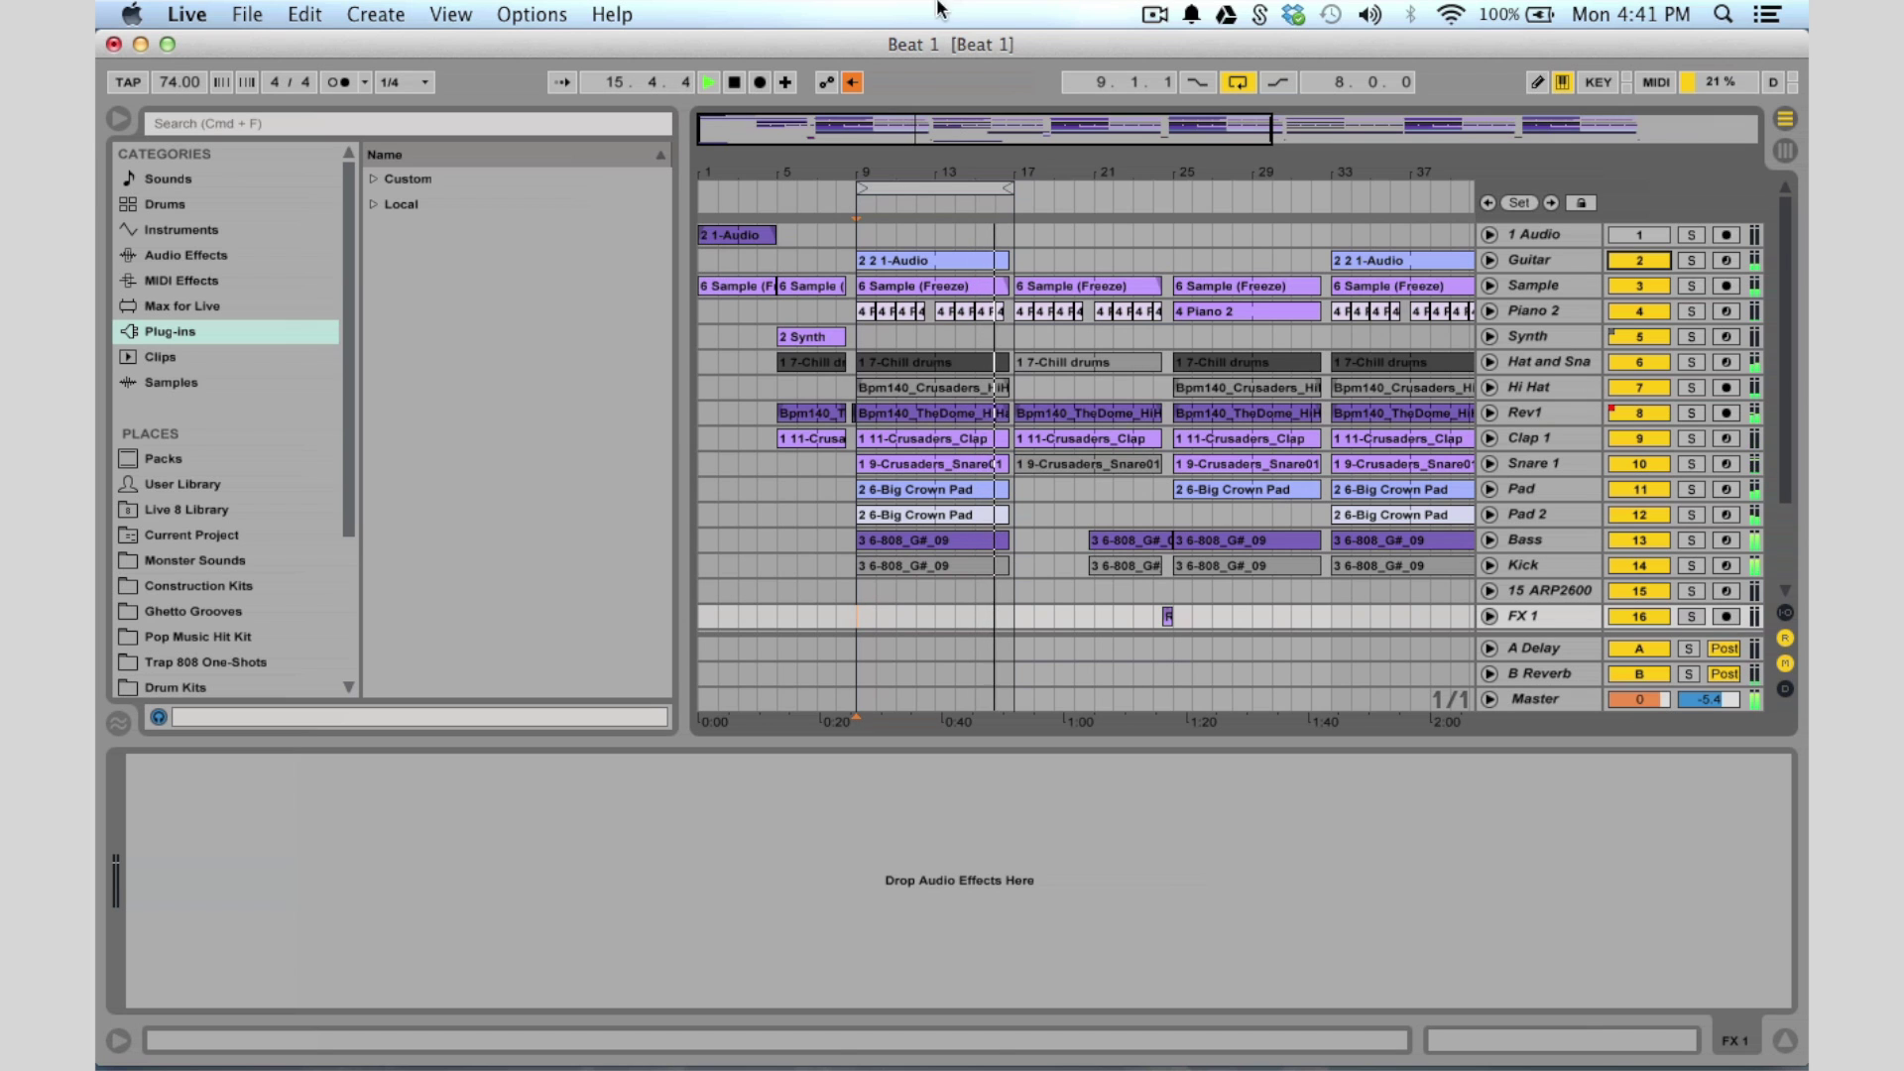
left_click(1236, 82)
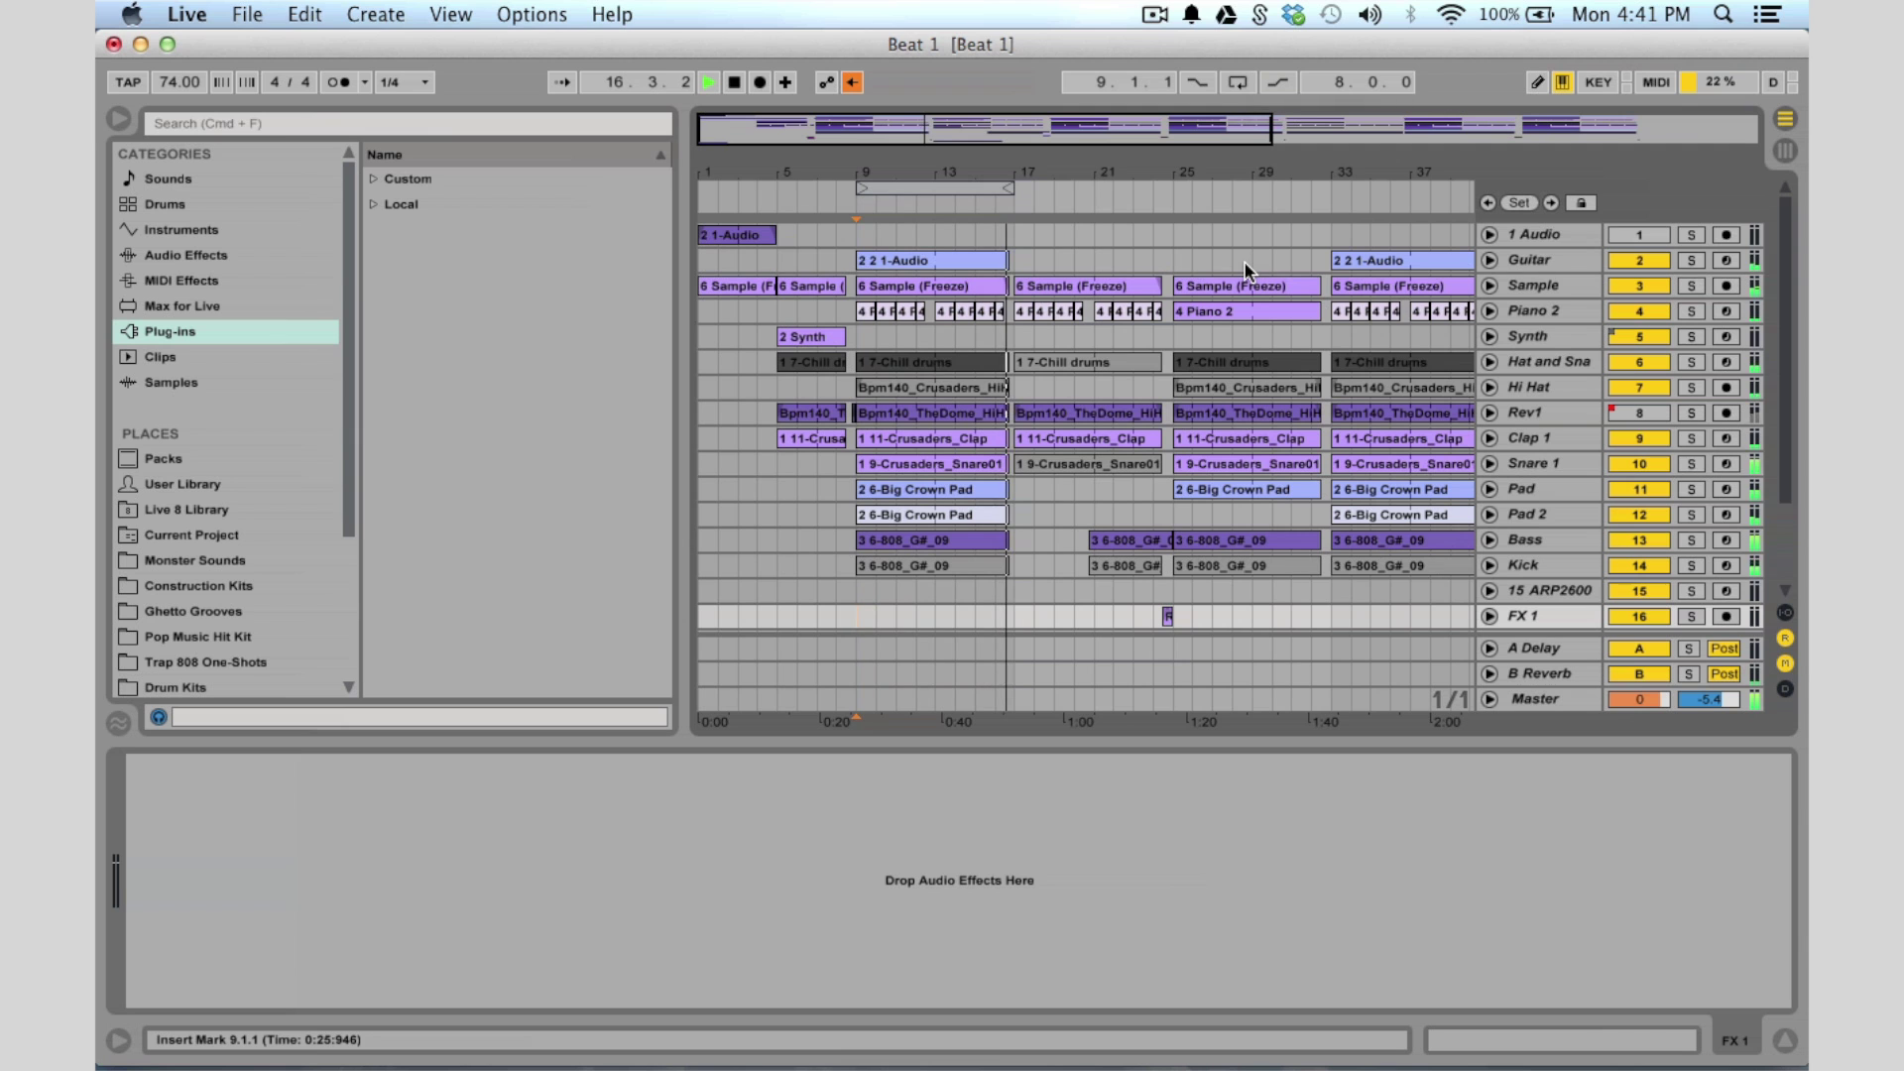
key("space")
Select all tracks from Guitar through Take Off and deactivate them together
left_click(1539, 262)
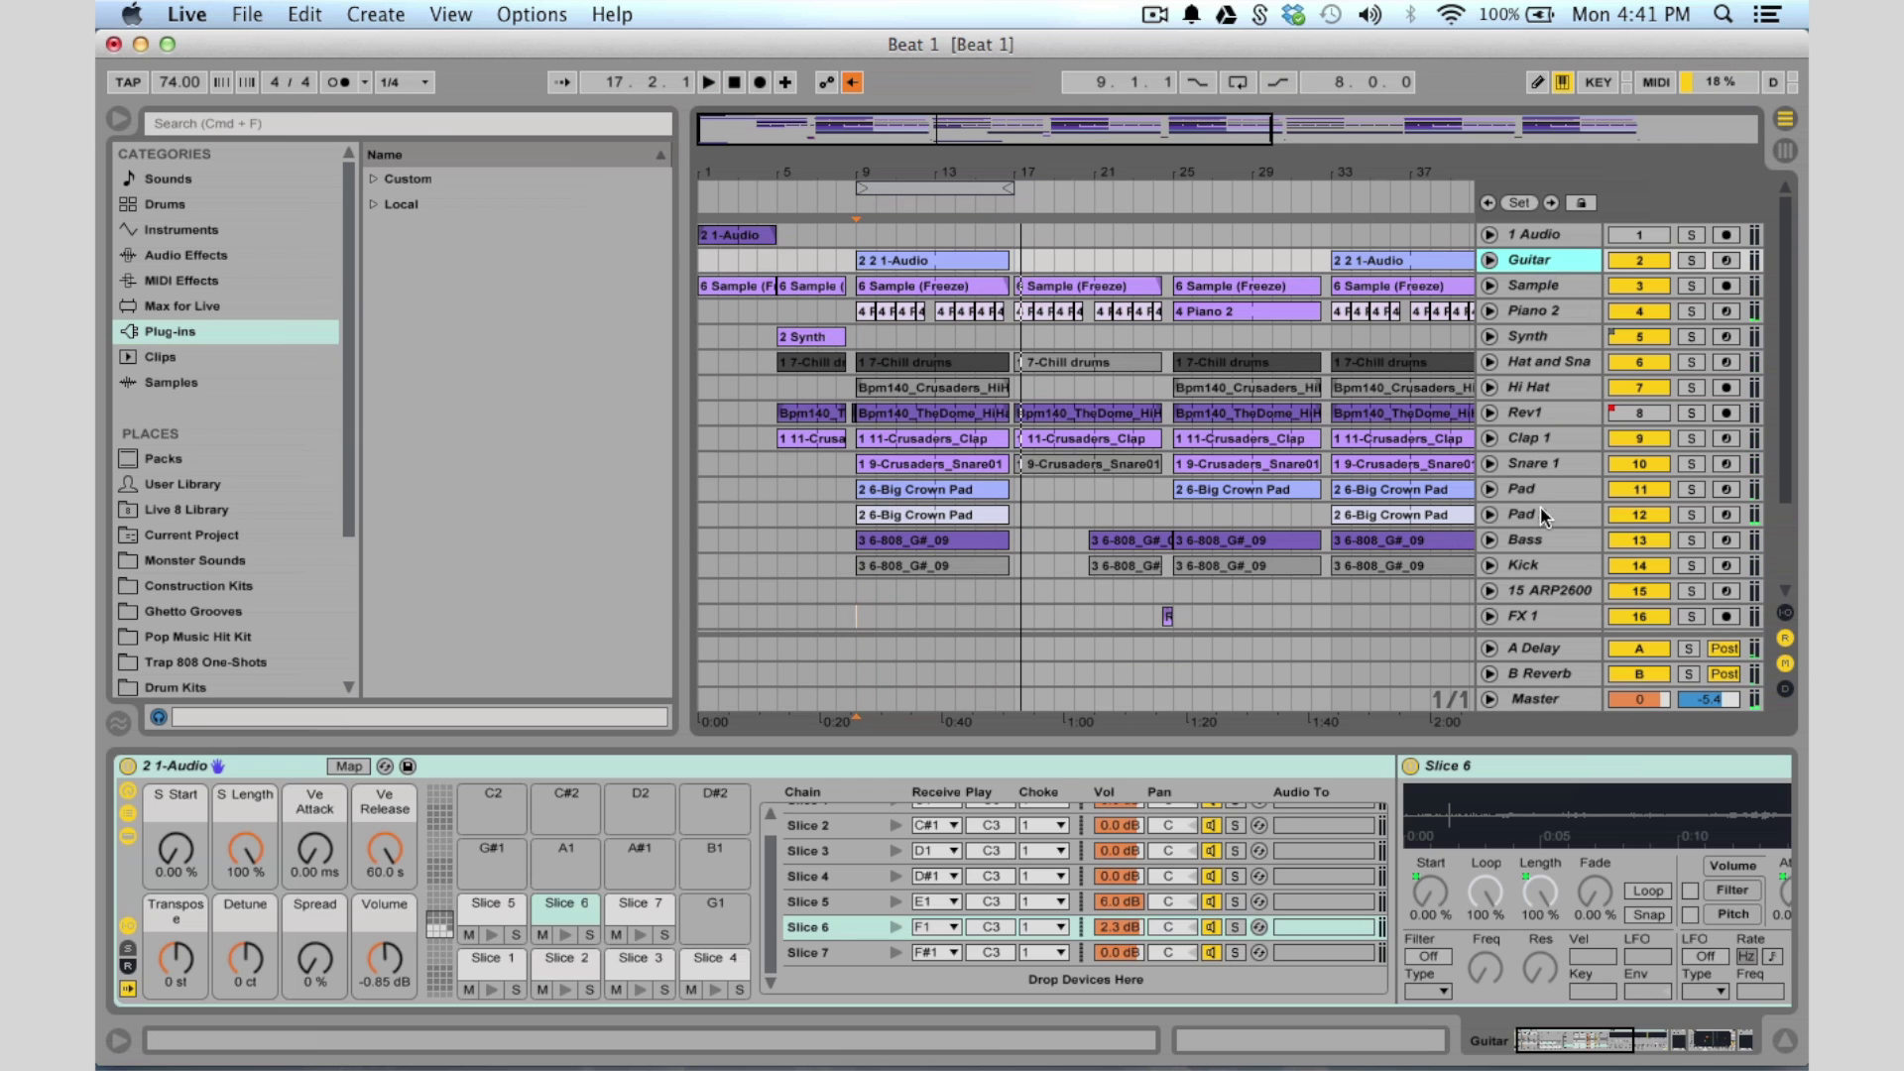
scroll(1539, 510, "down", 5)
left_click(1545, 593, "shift")
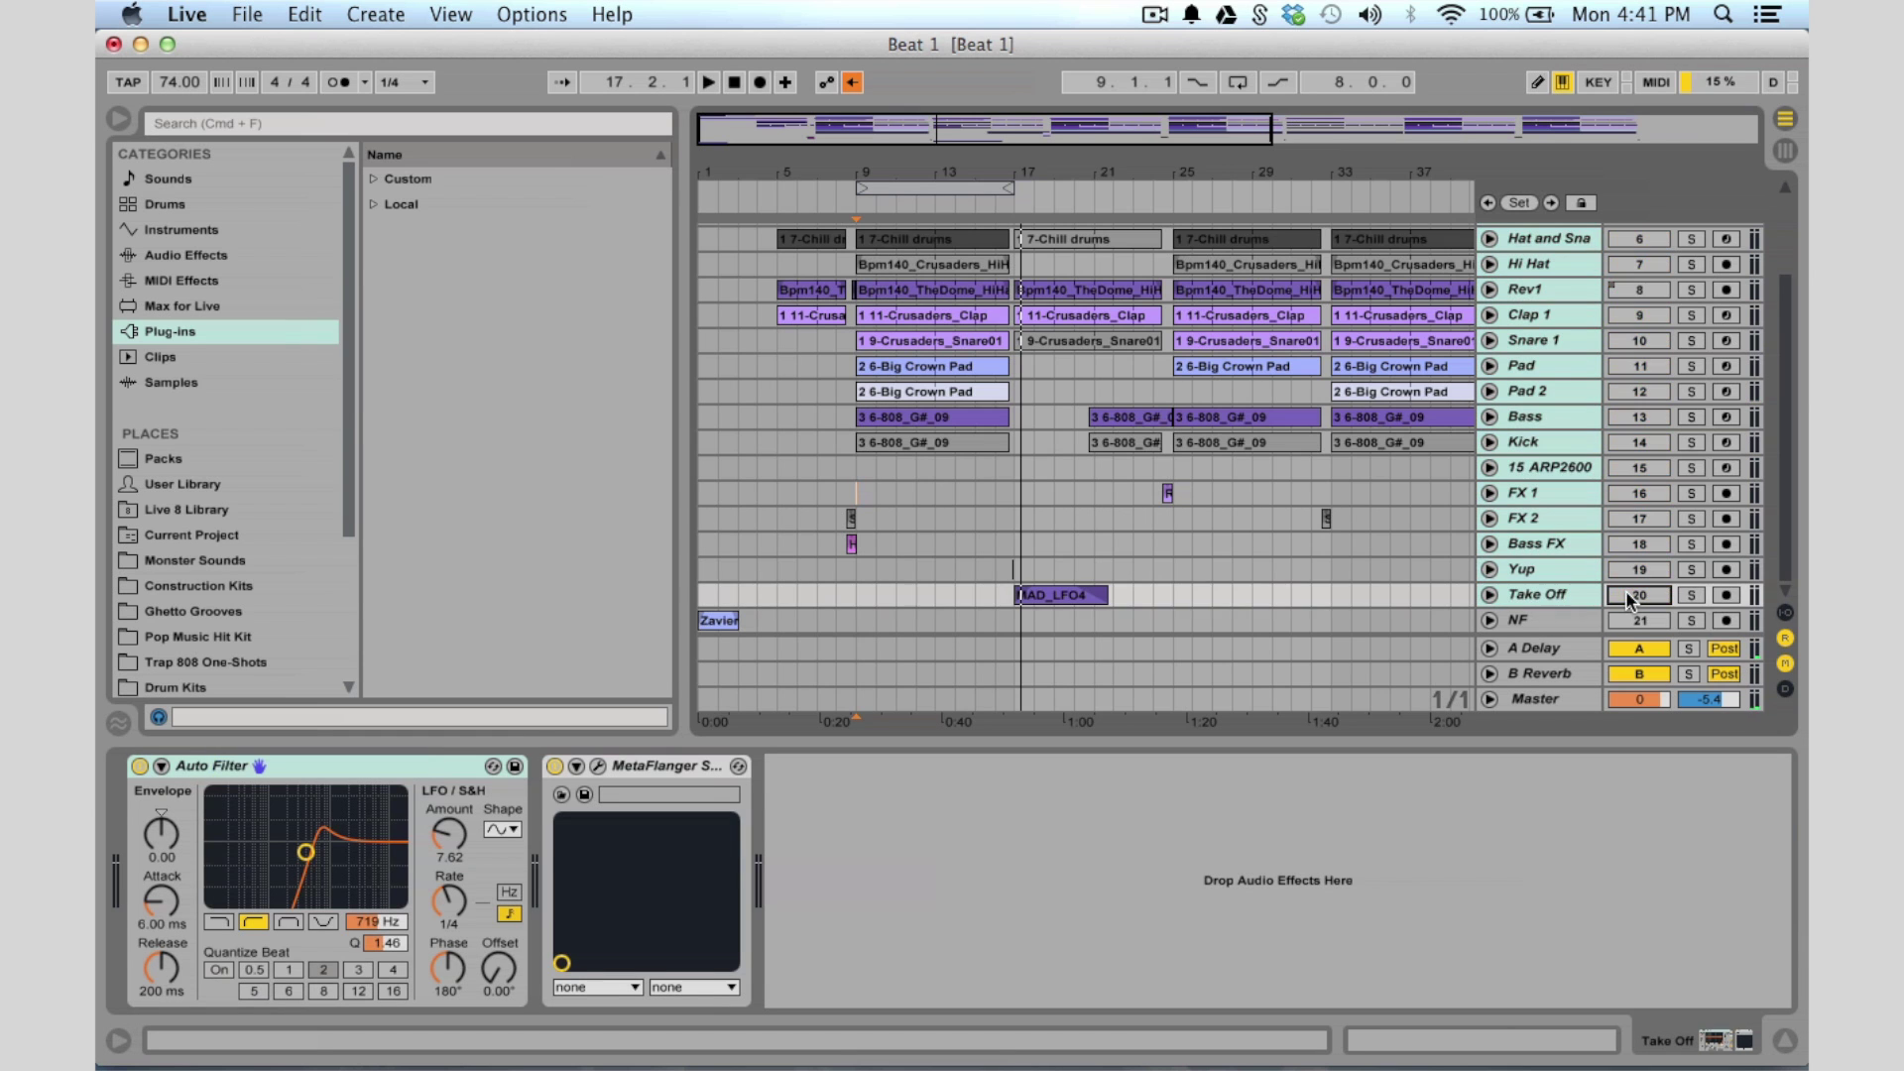
scroll(1626, 591, "up", 5)
left_click(1275, 236)
Inspect the devices on the Piano 2 and Sample tracks, and those on the Delay, Reverb and Master channels in Session View
left_click(1514, 311)
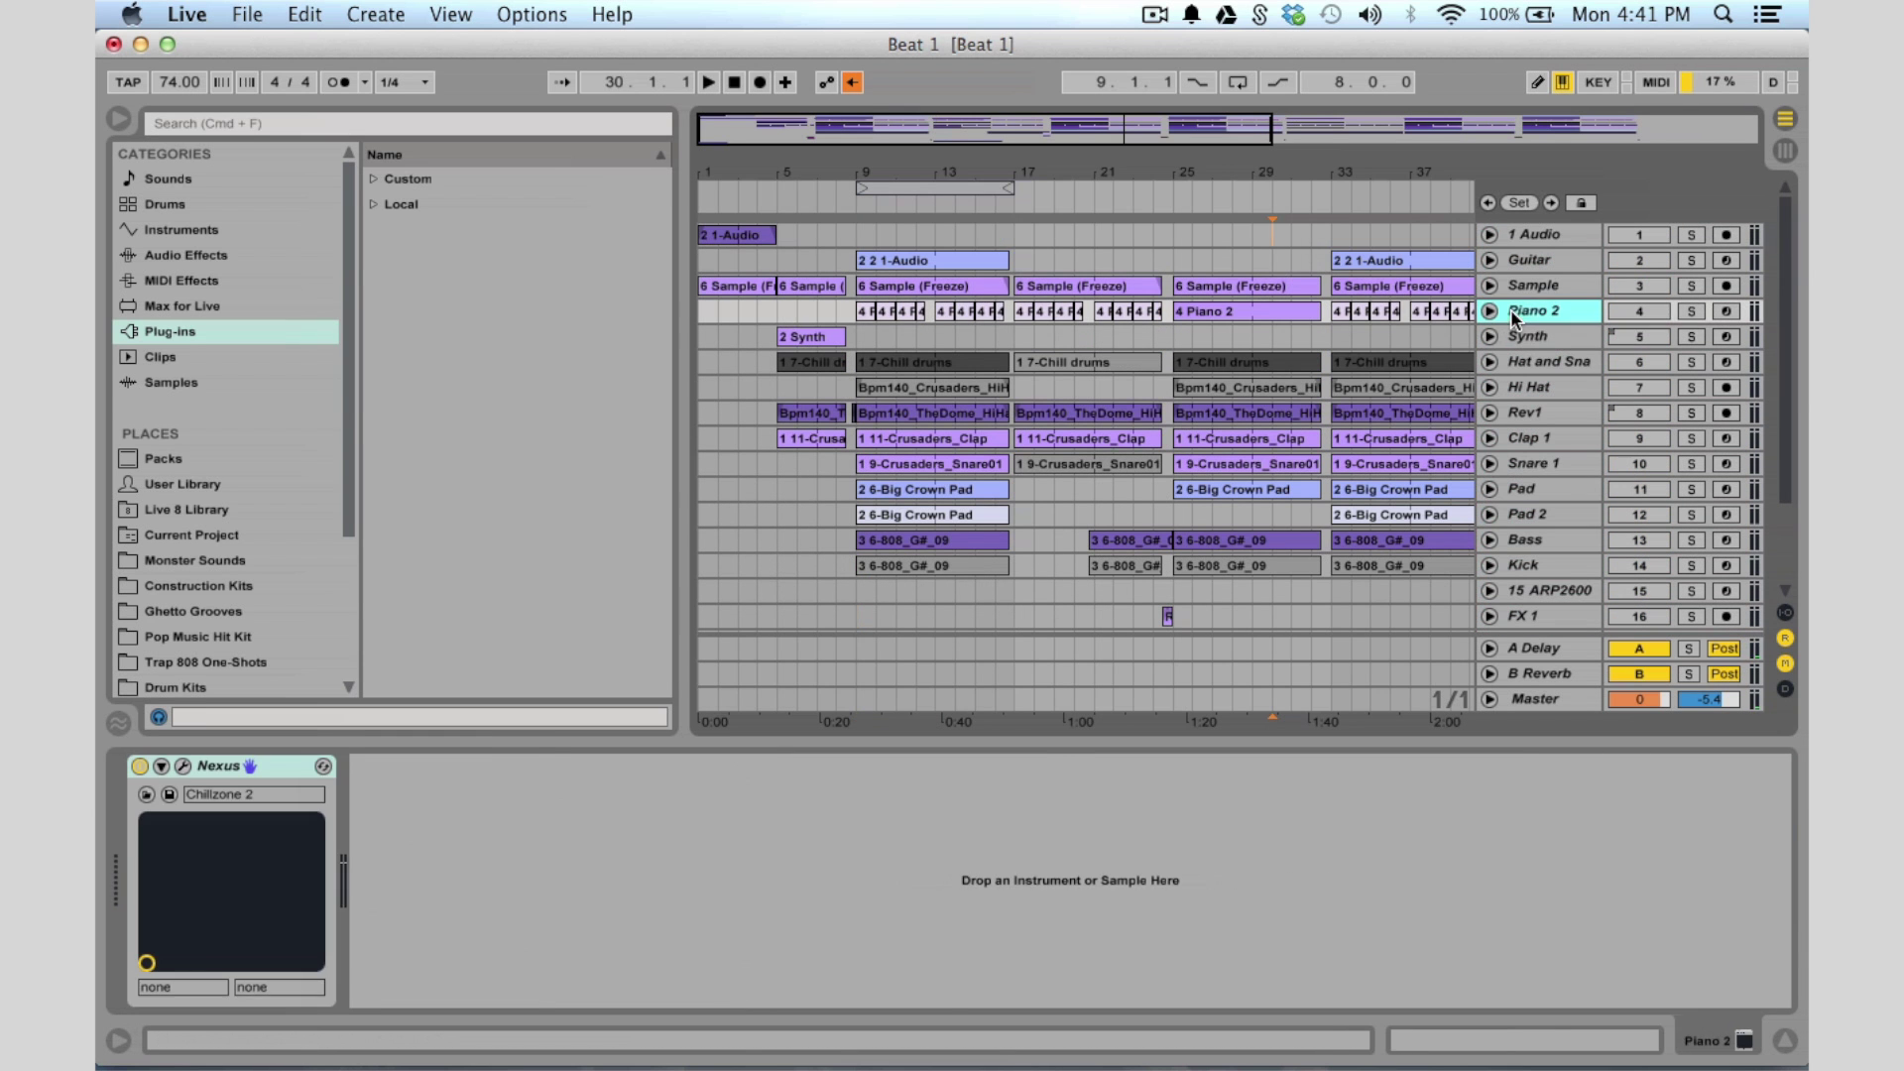
left_click(1549, 287)
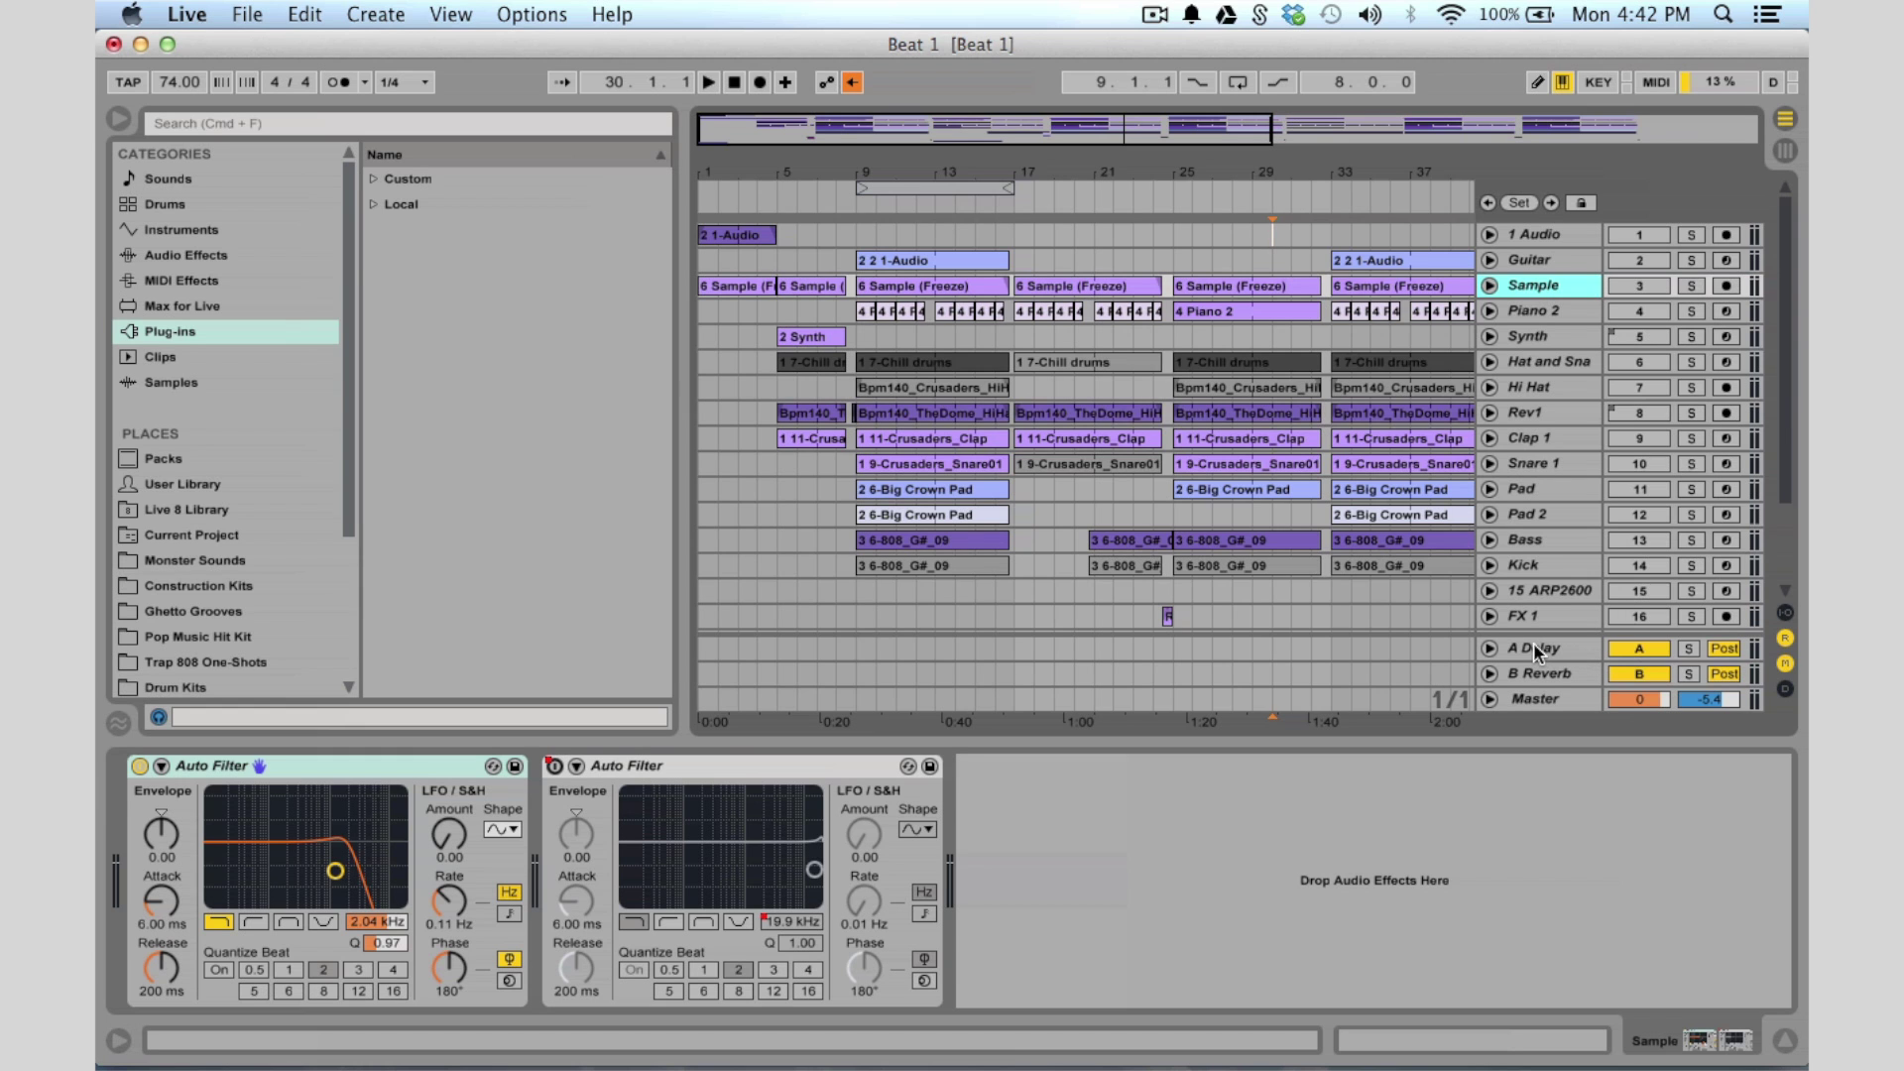
key("Tab")
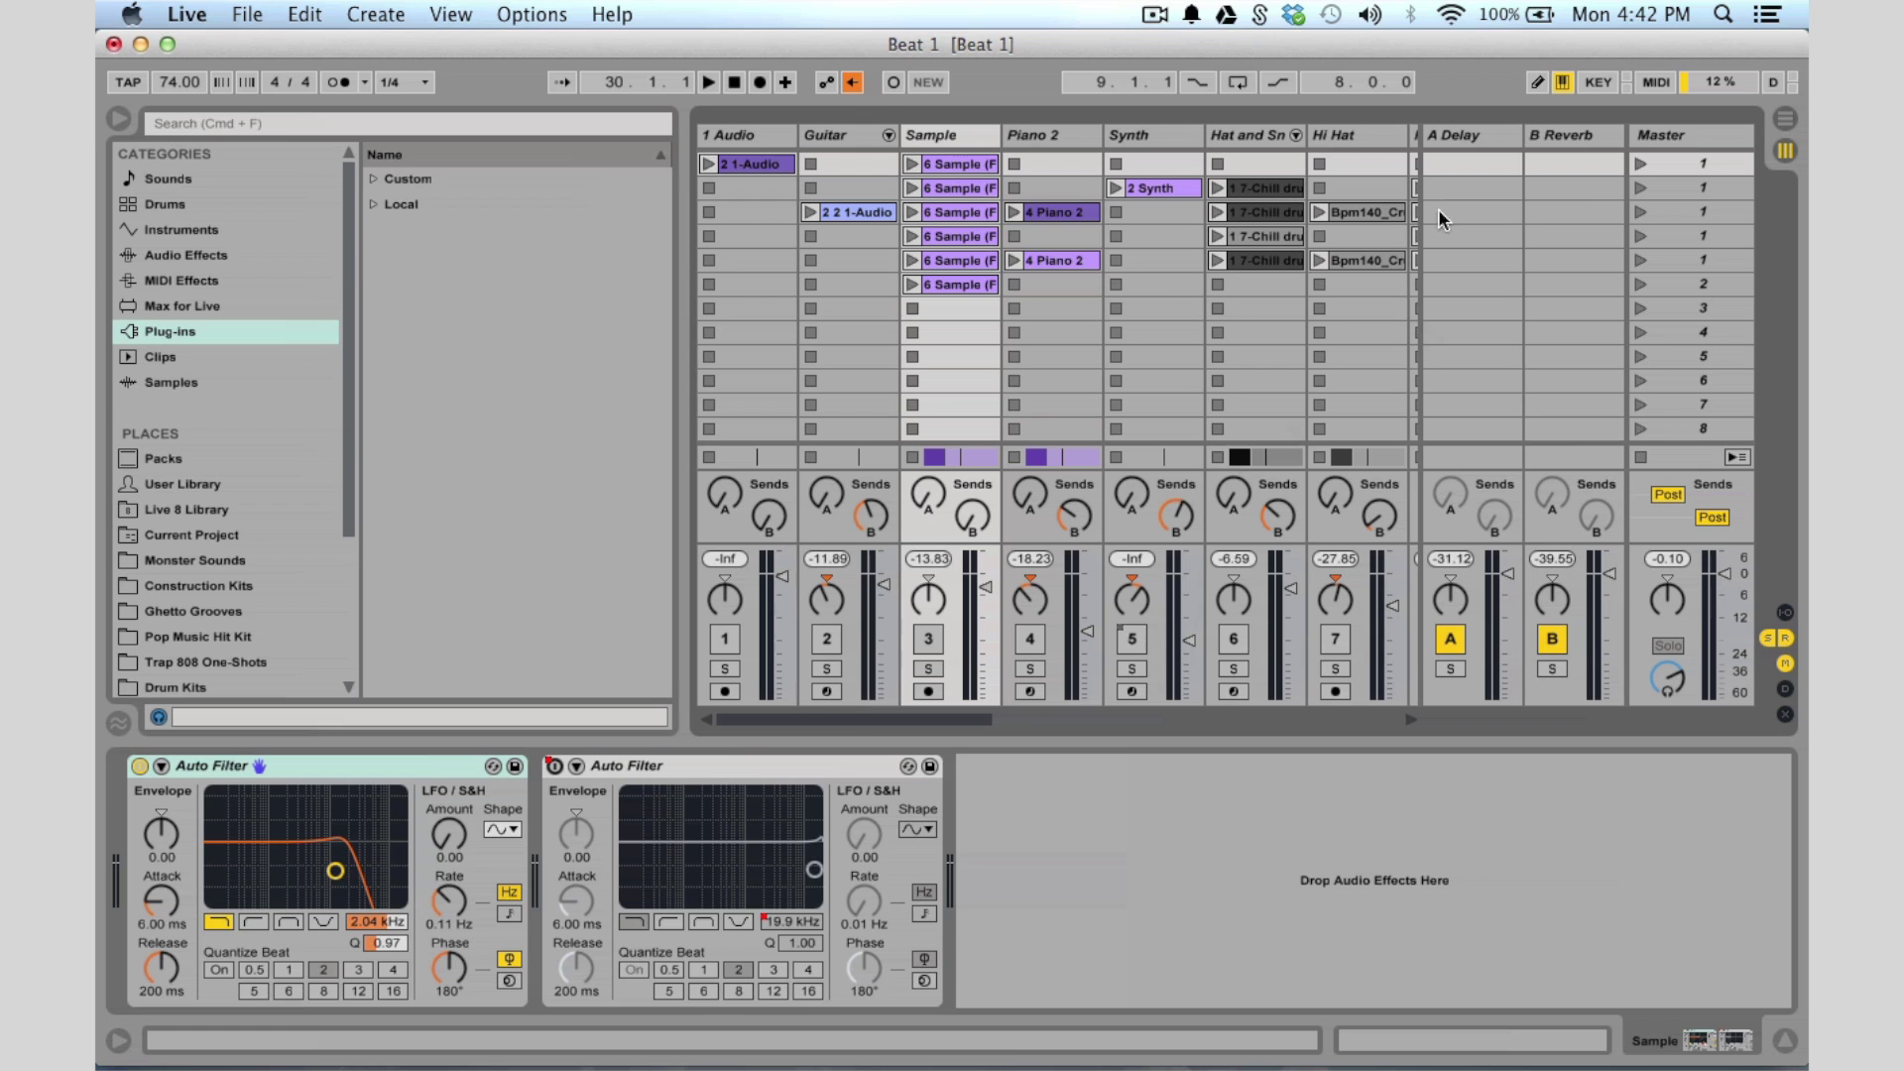
right_click(1464, 142)
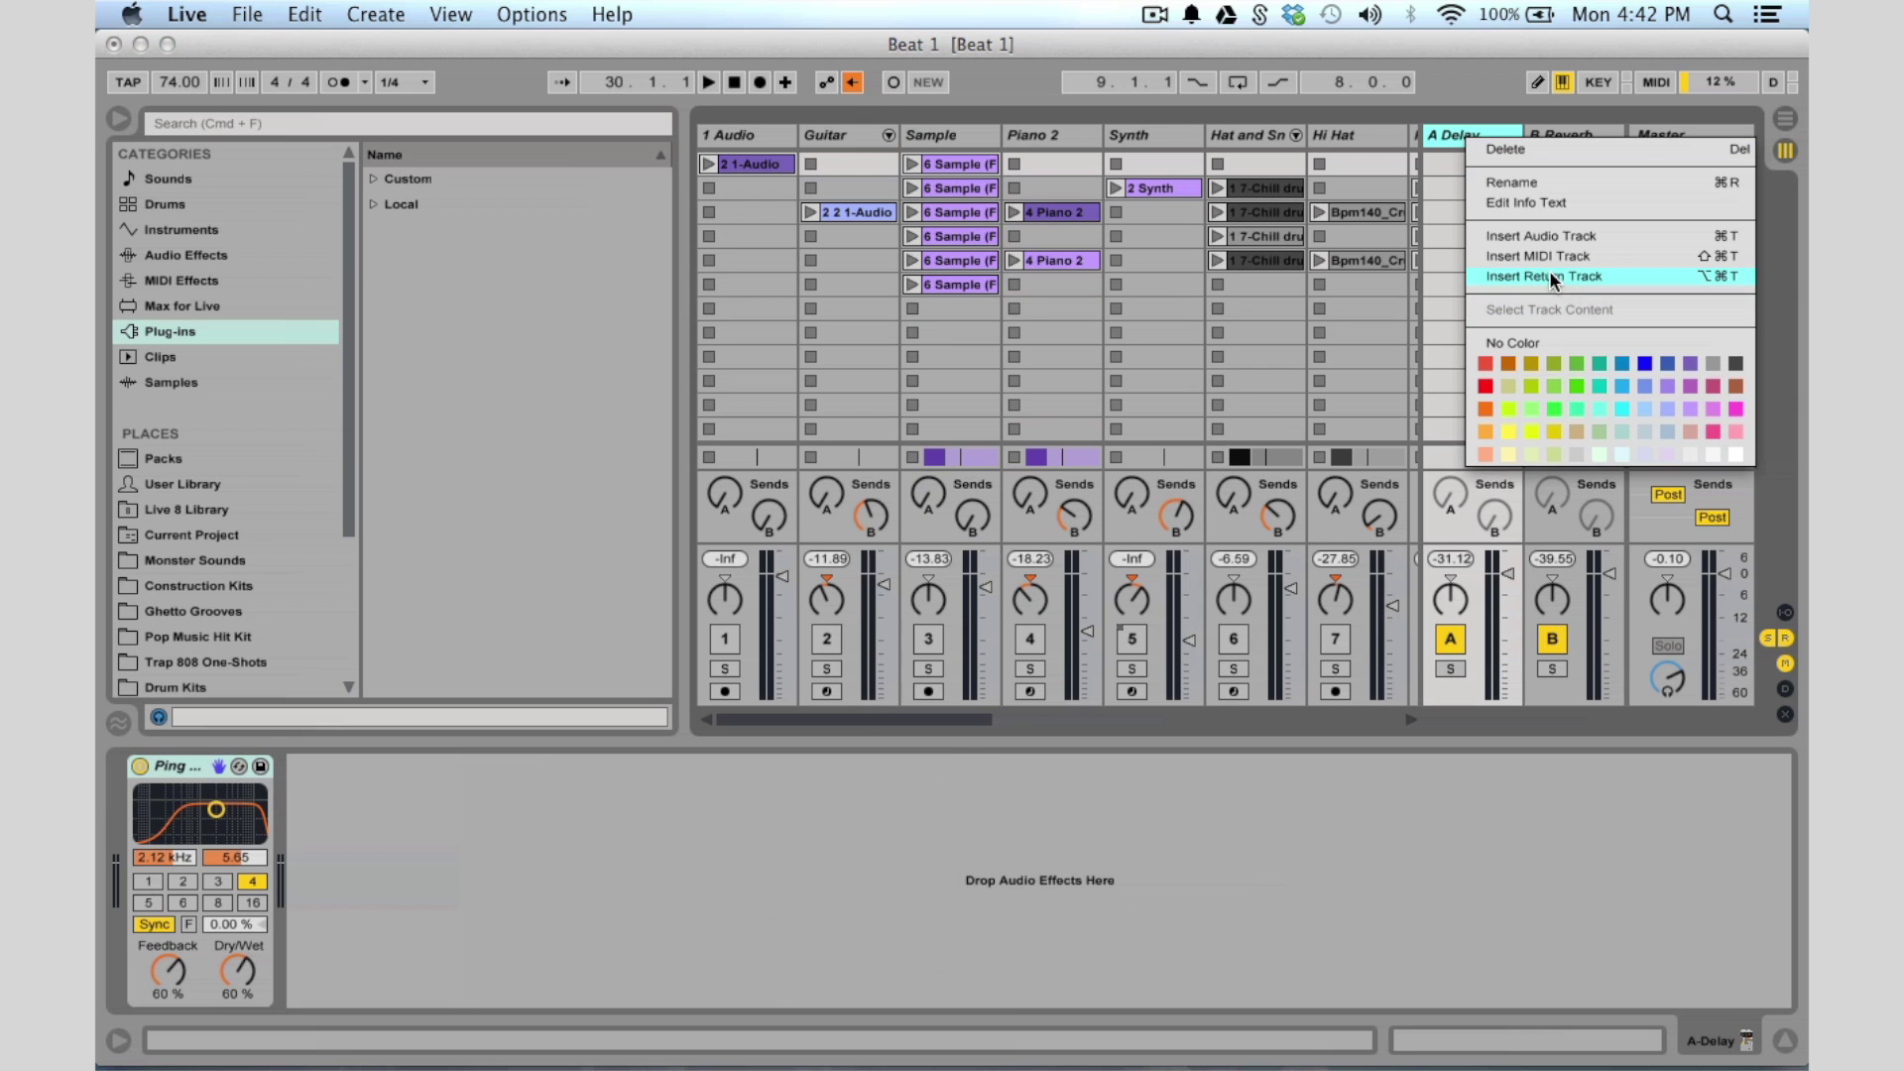
left_click(1356, 883)
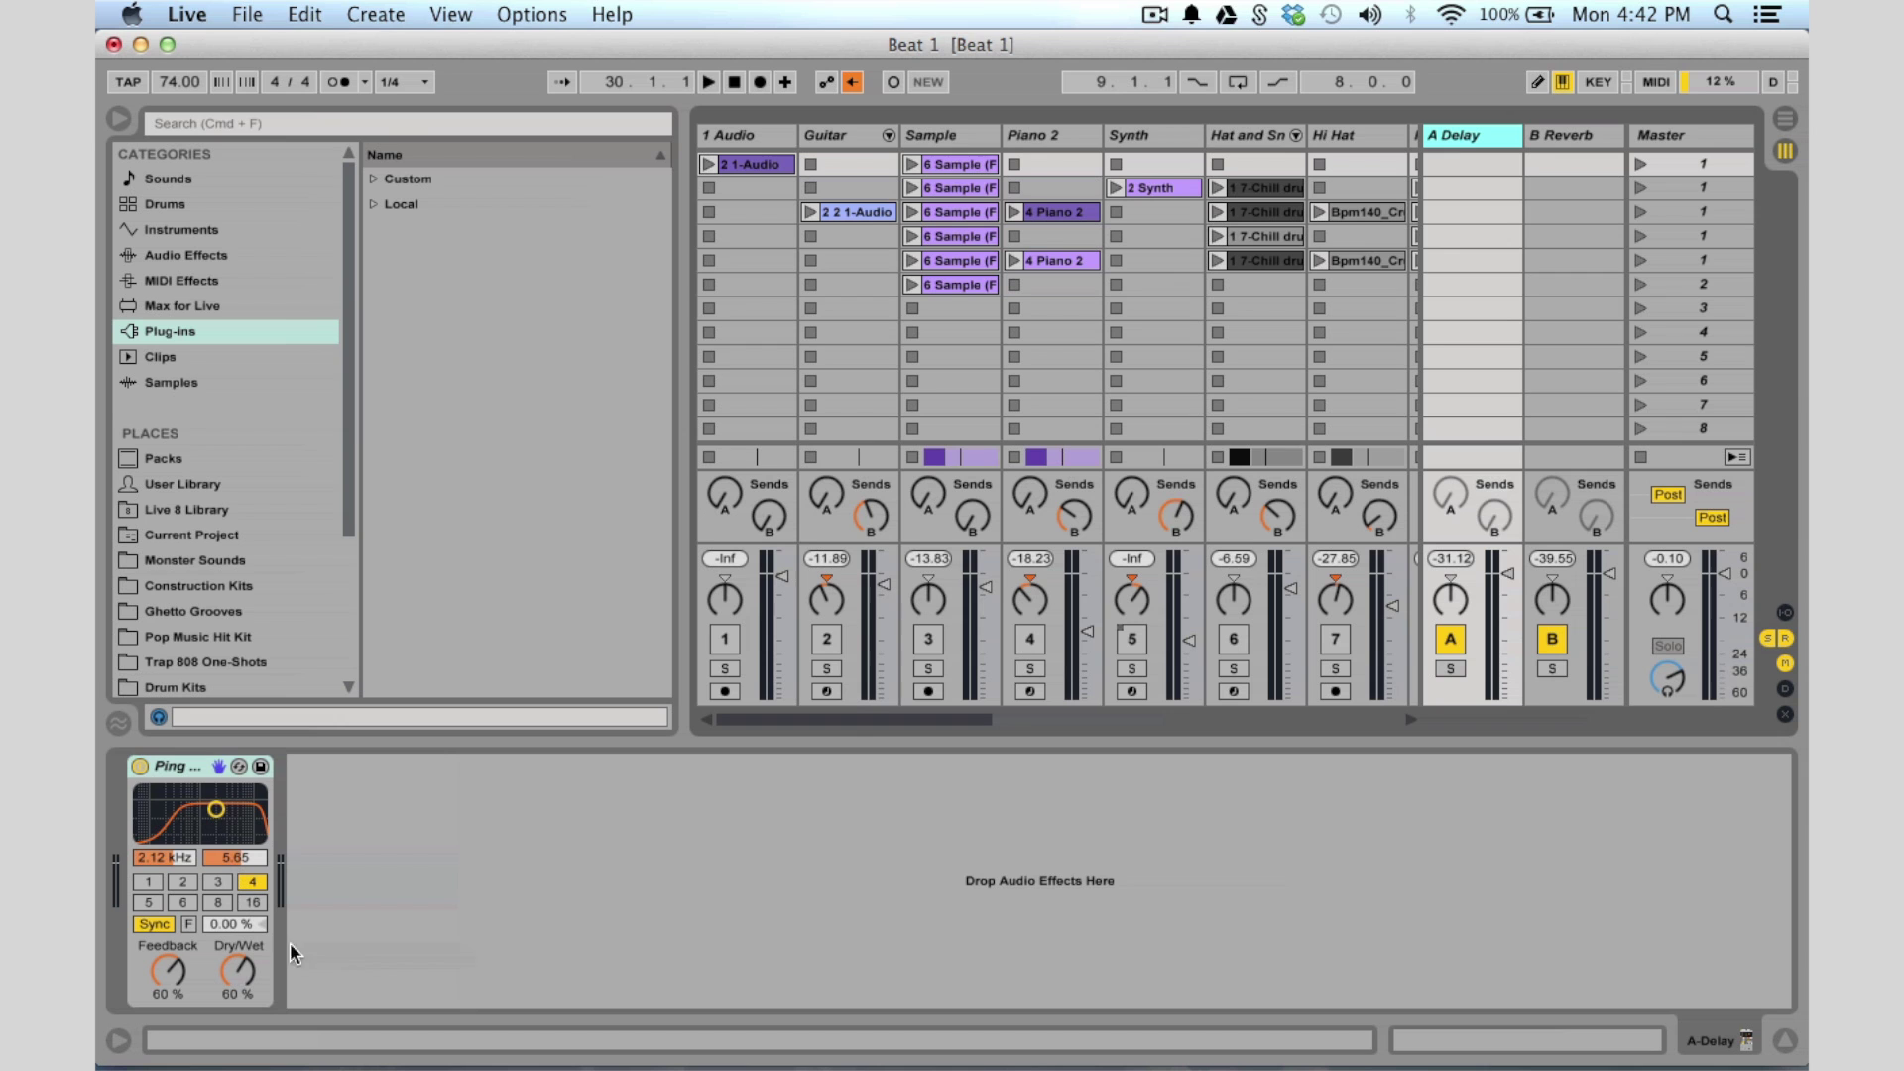
left_click(1538, 143)
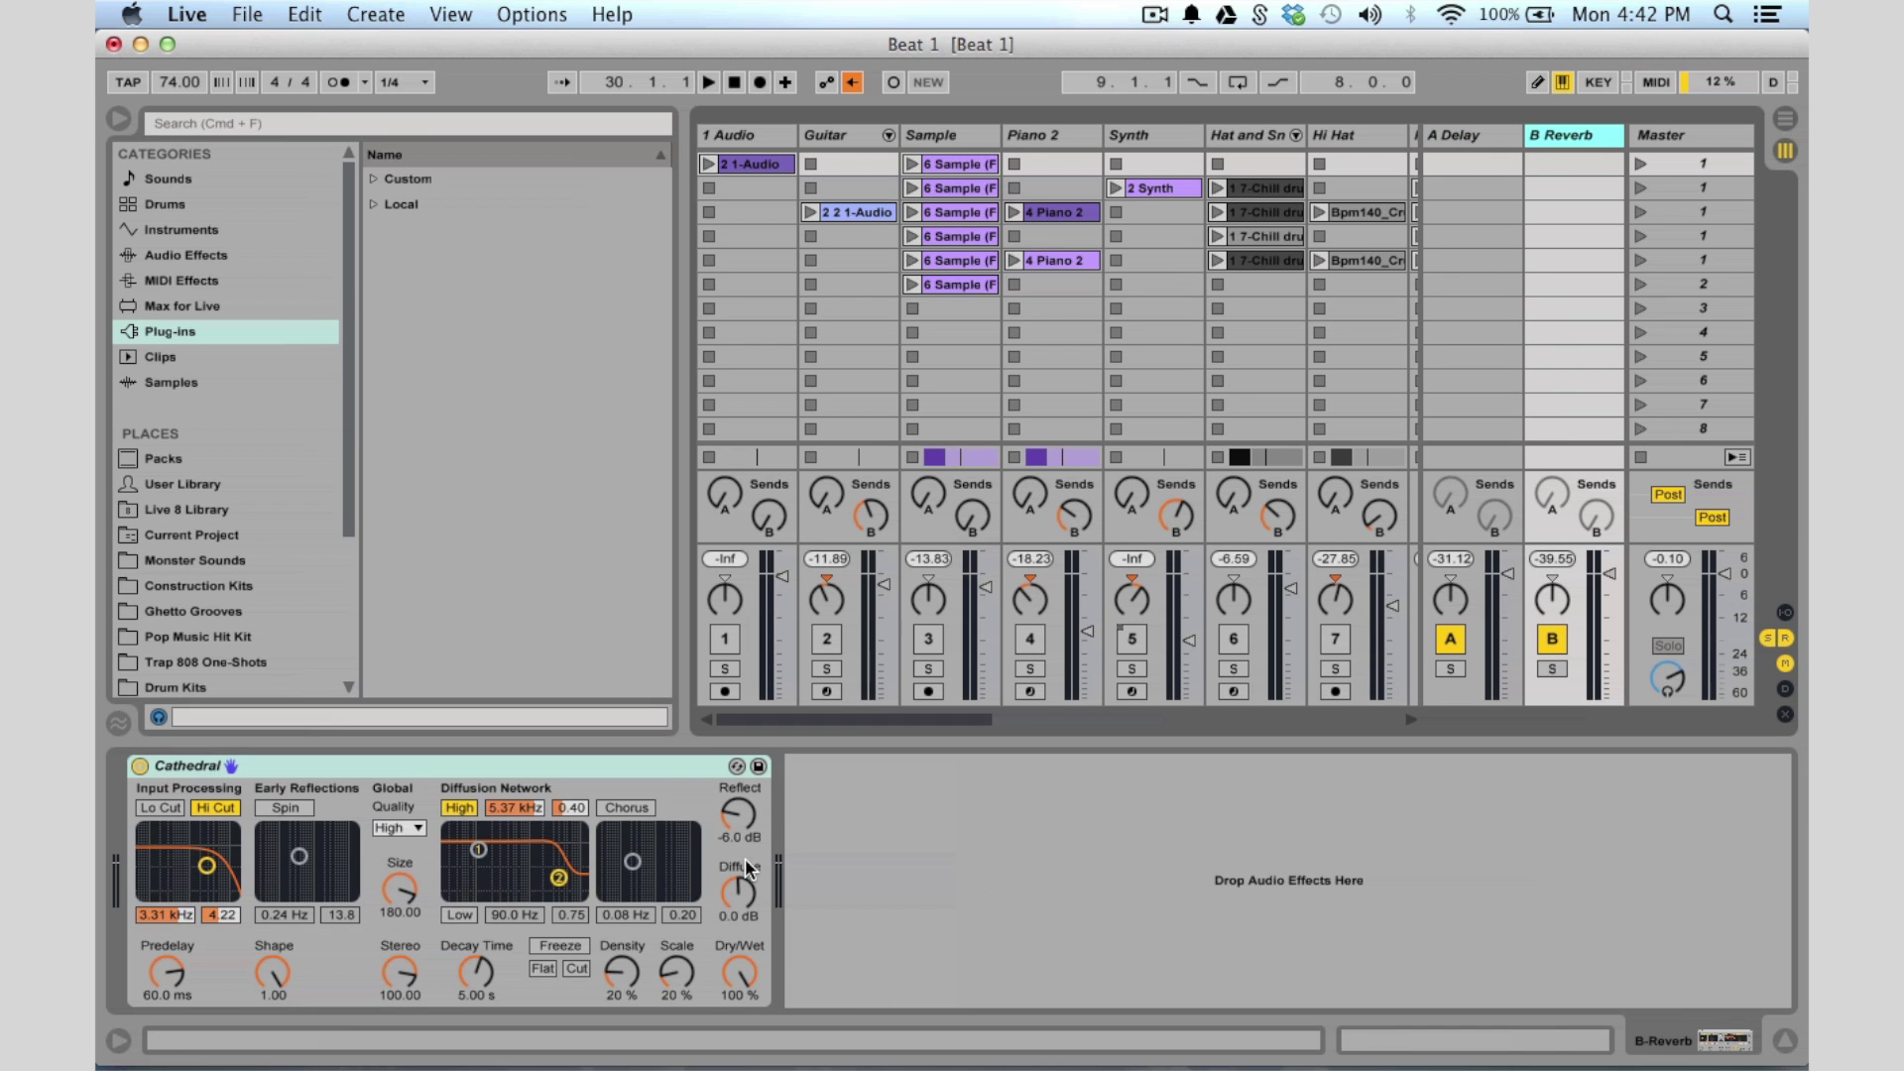
left_click(1692, 135)
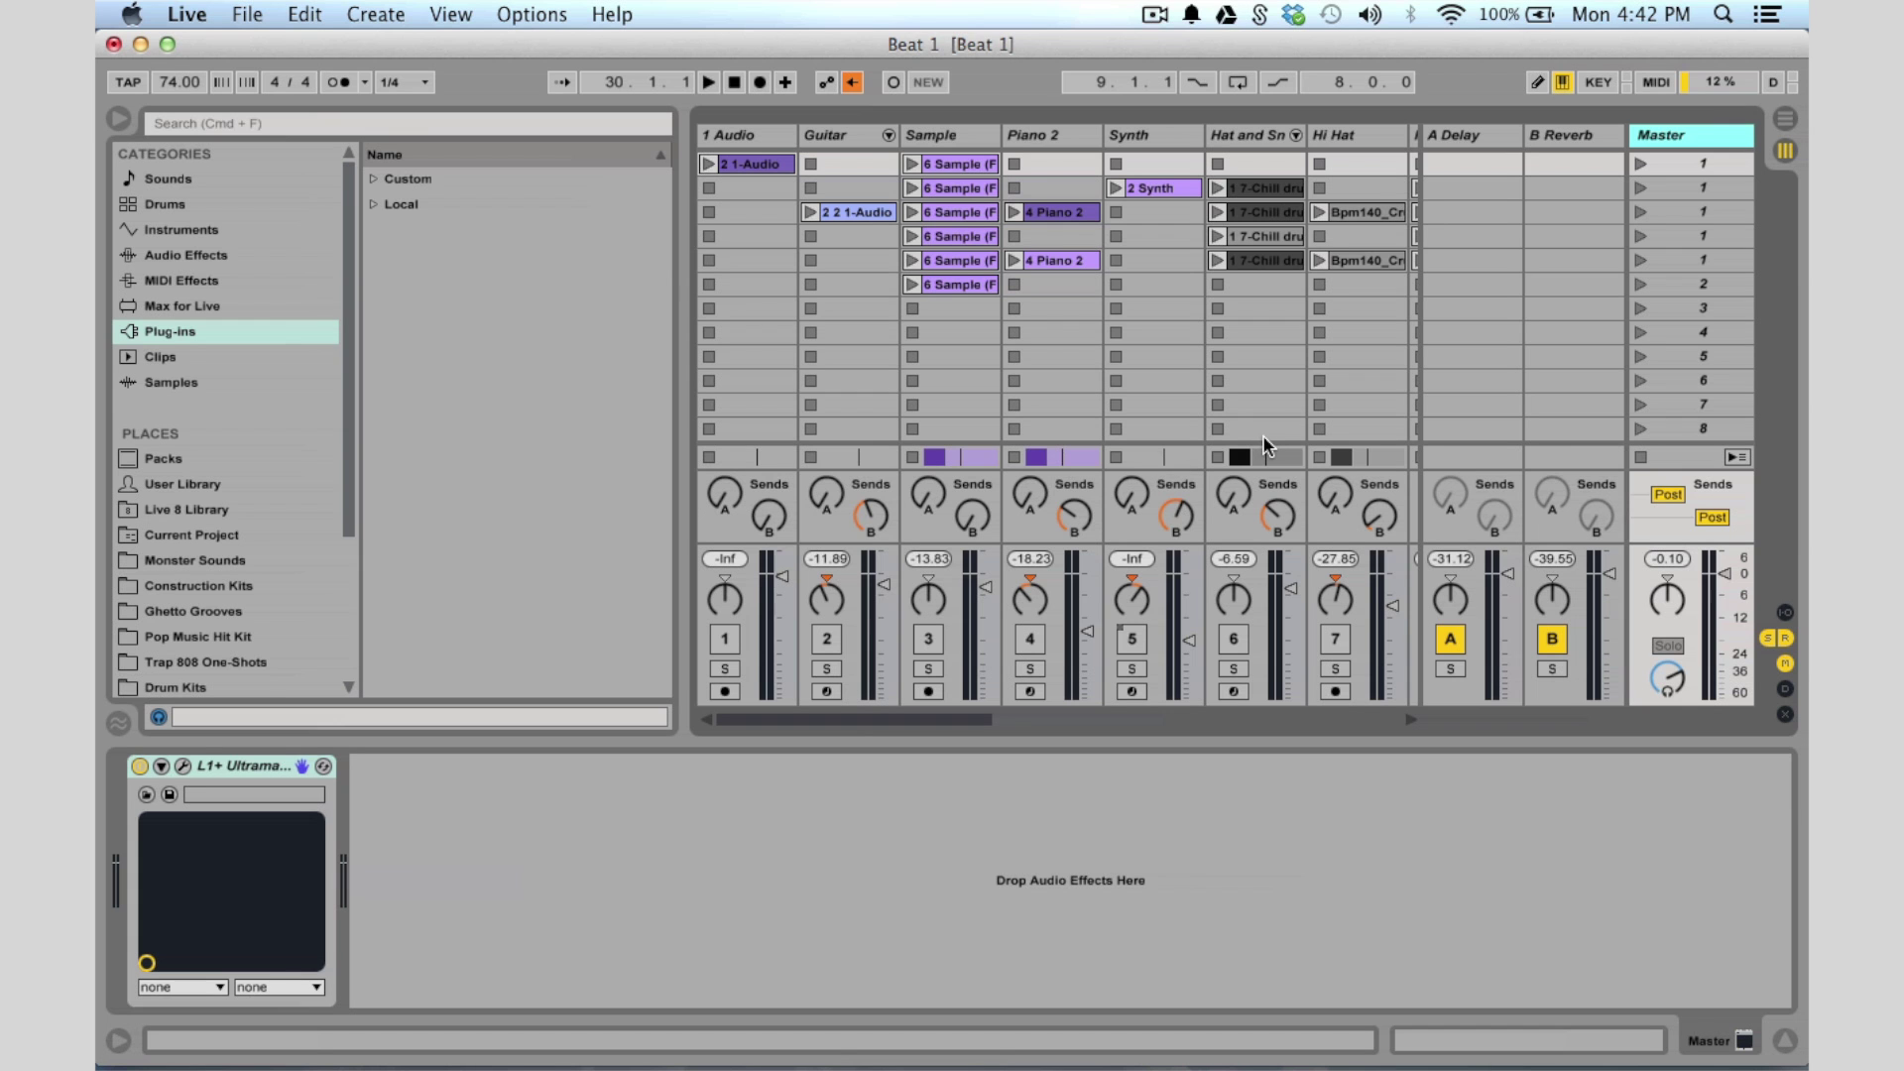
Unfold the Yup track in Arrangement View and examine its A-Delay and B-Reverb send levels
key("Tab")
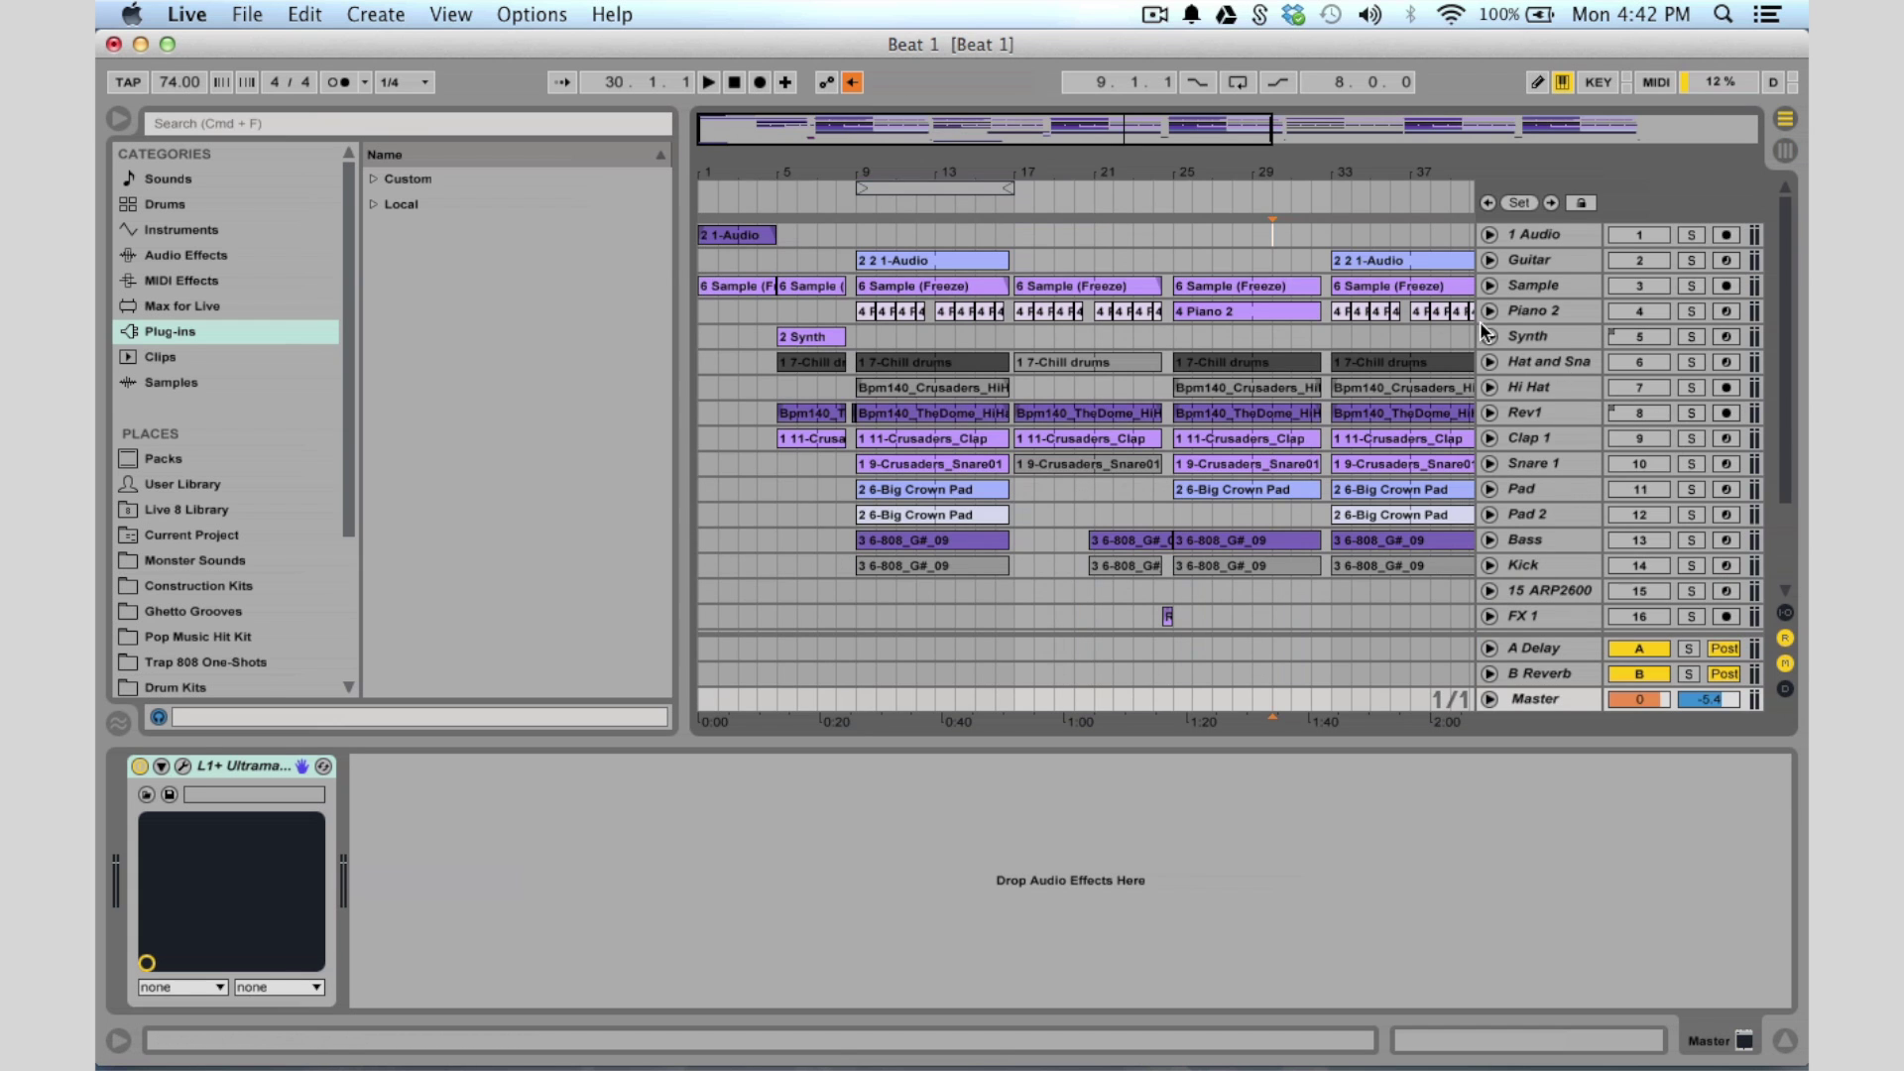
scroll(1440, 321, "down", 5)
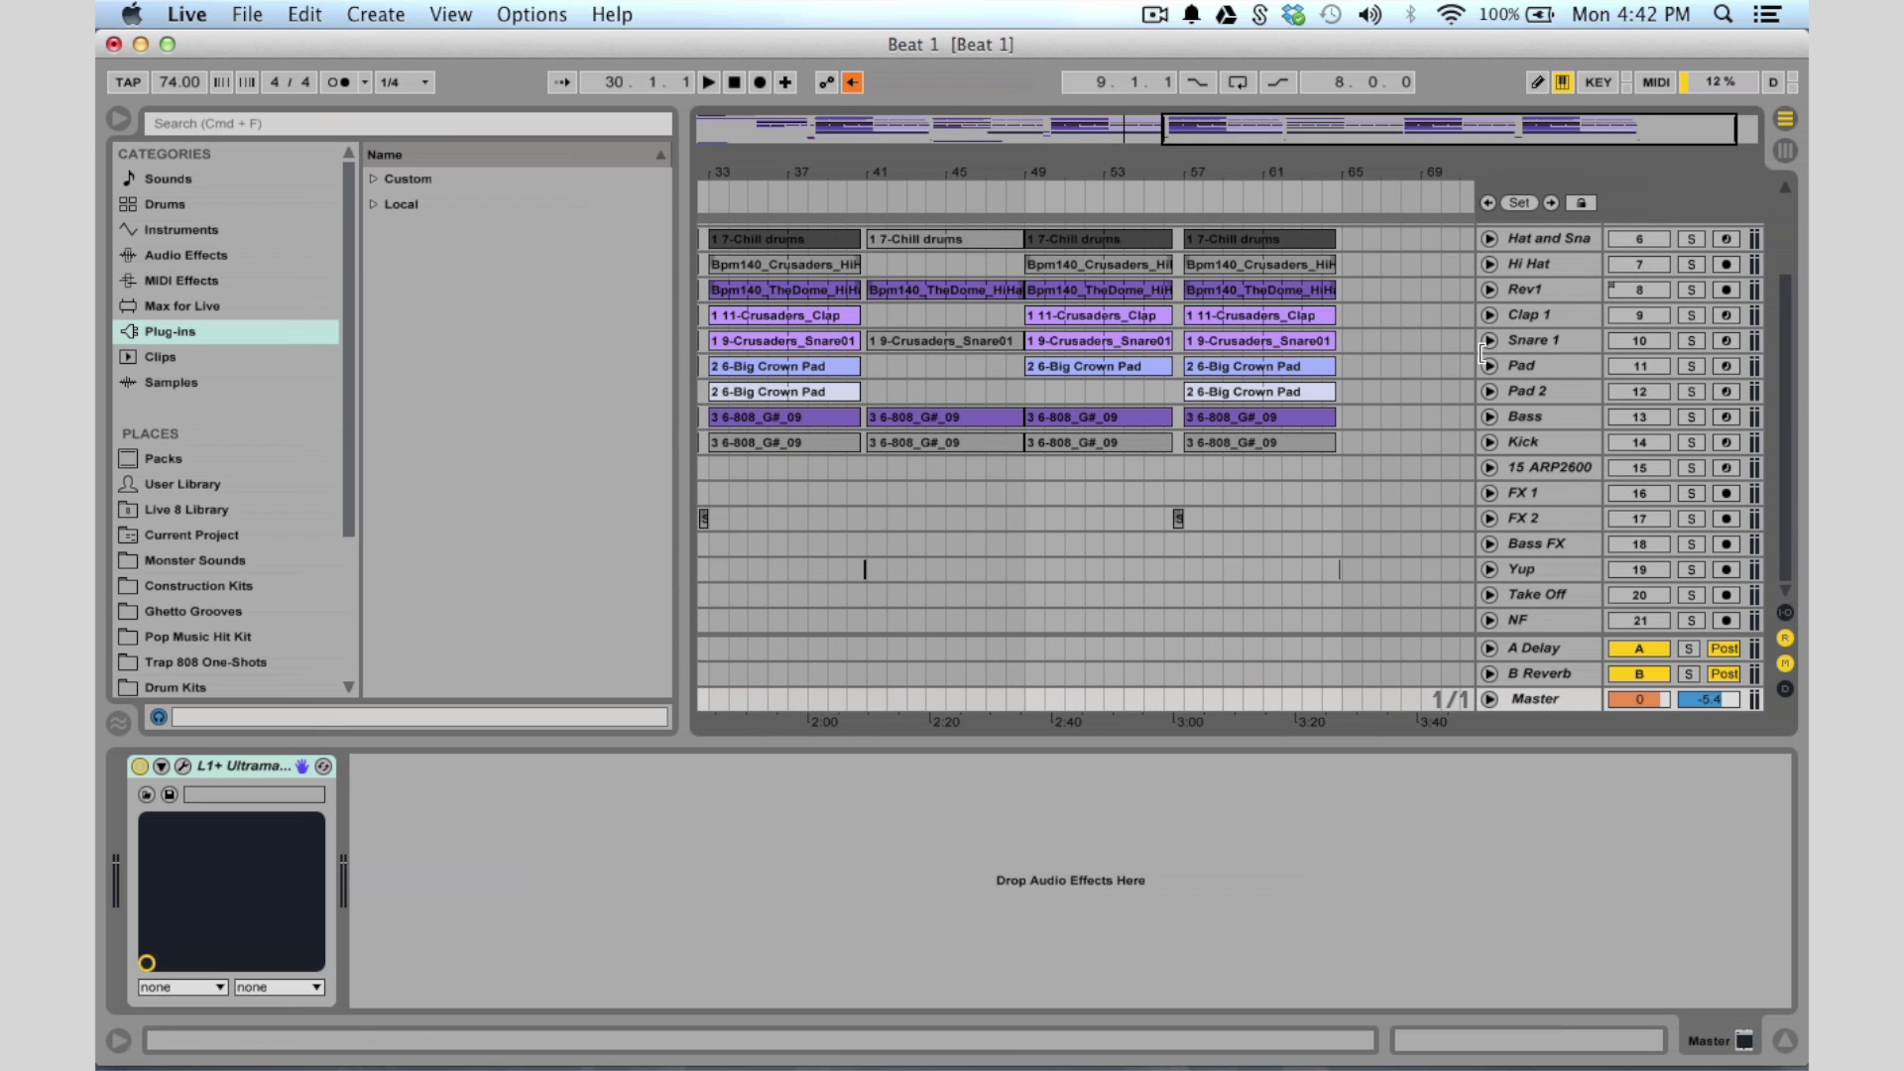
left_click(1549, 658)
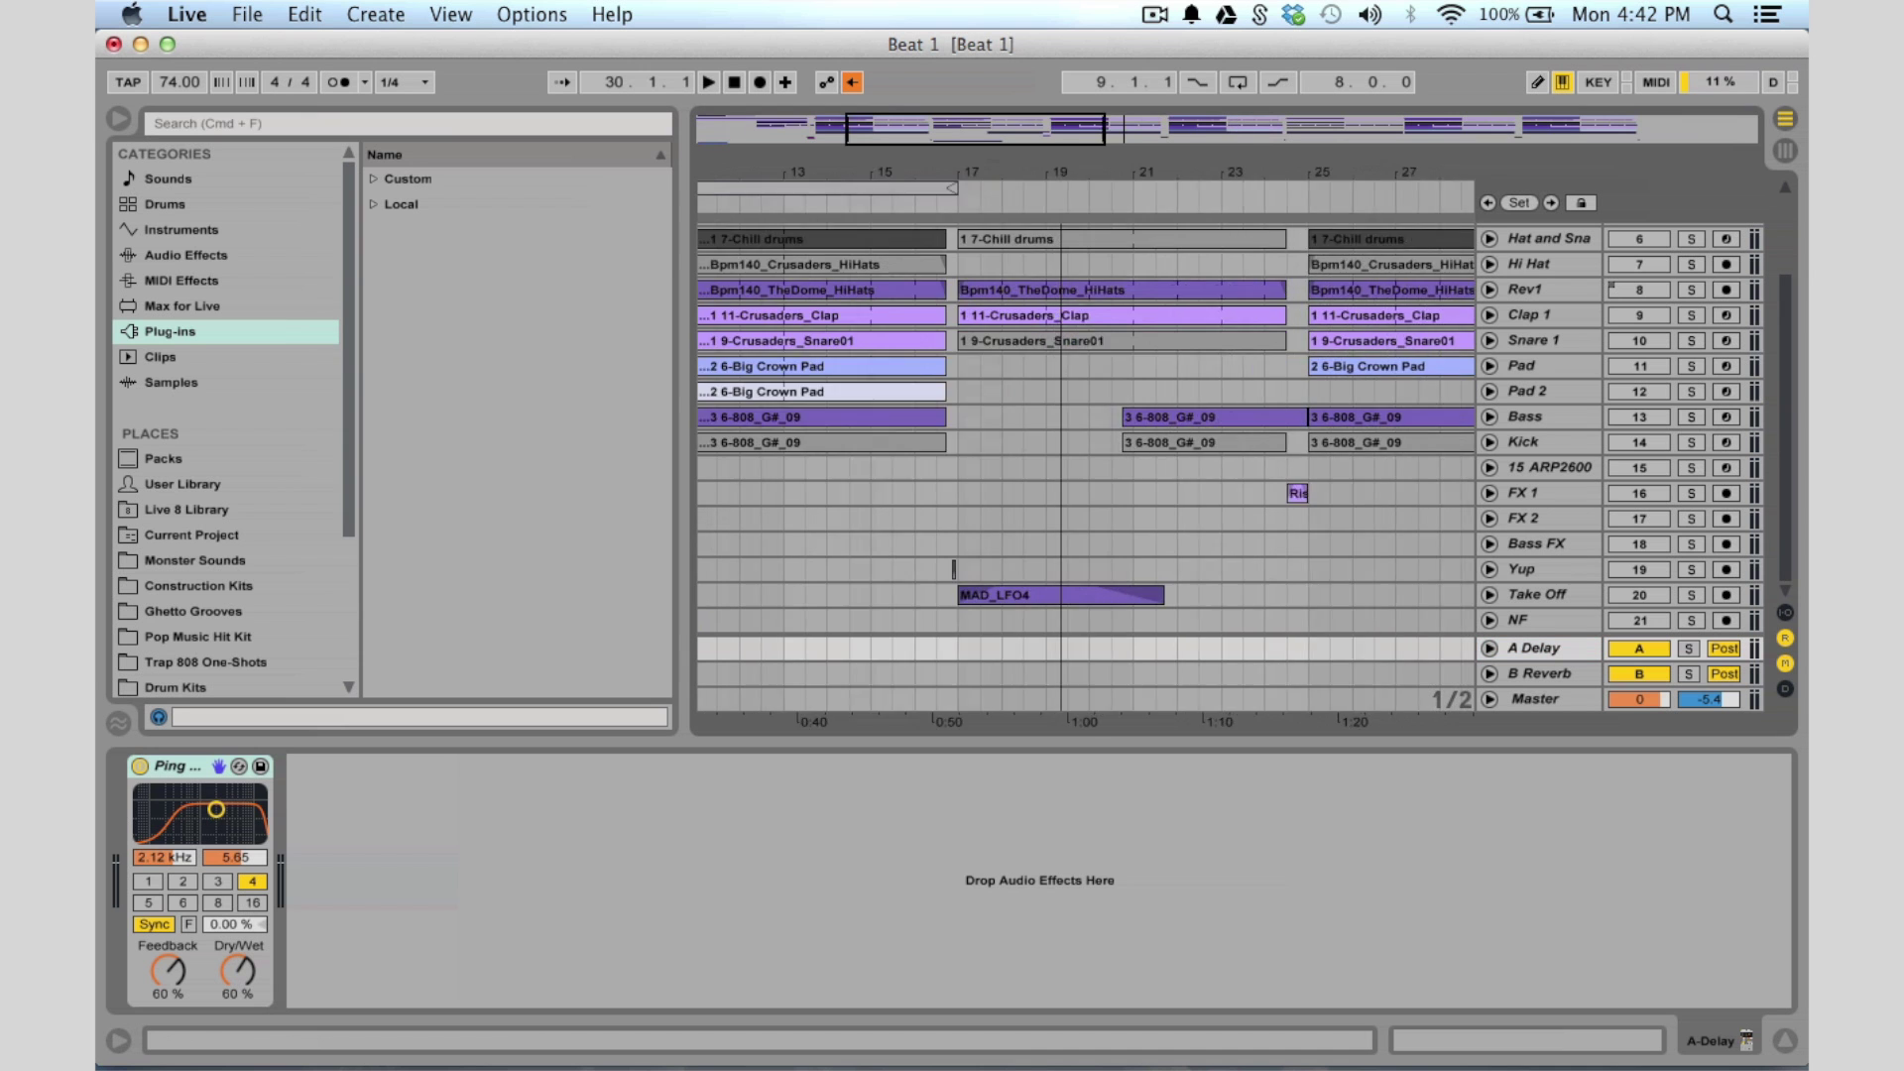
left_click_drag(991, 148, 850, 142)
left_click(1553, 569)
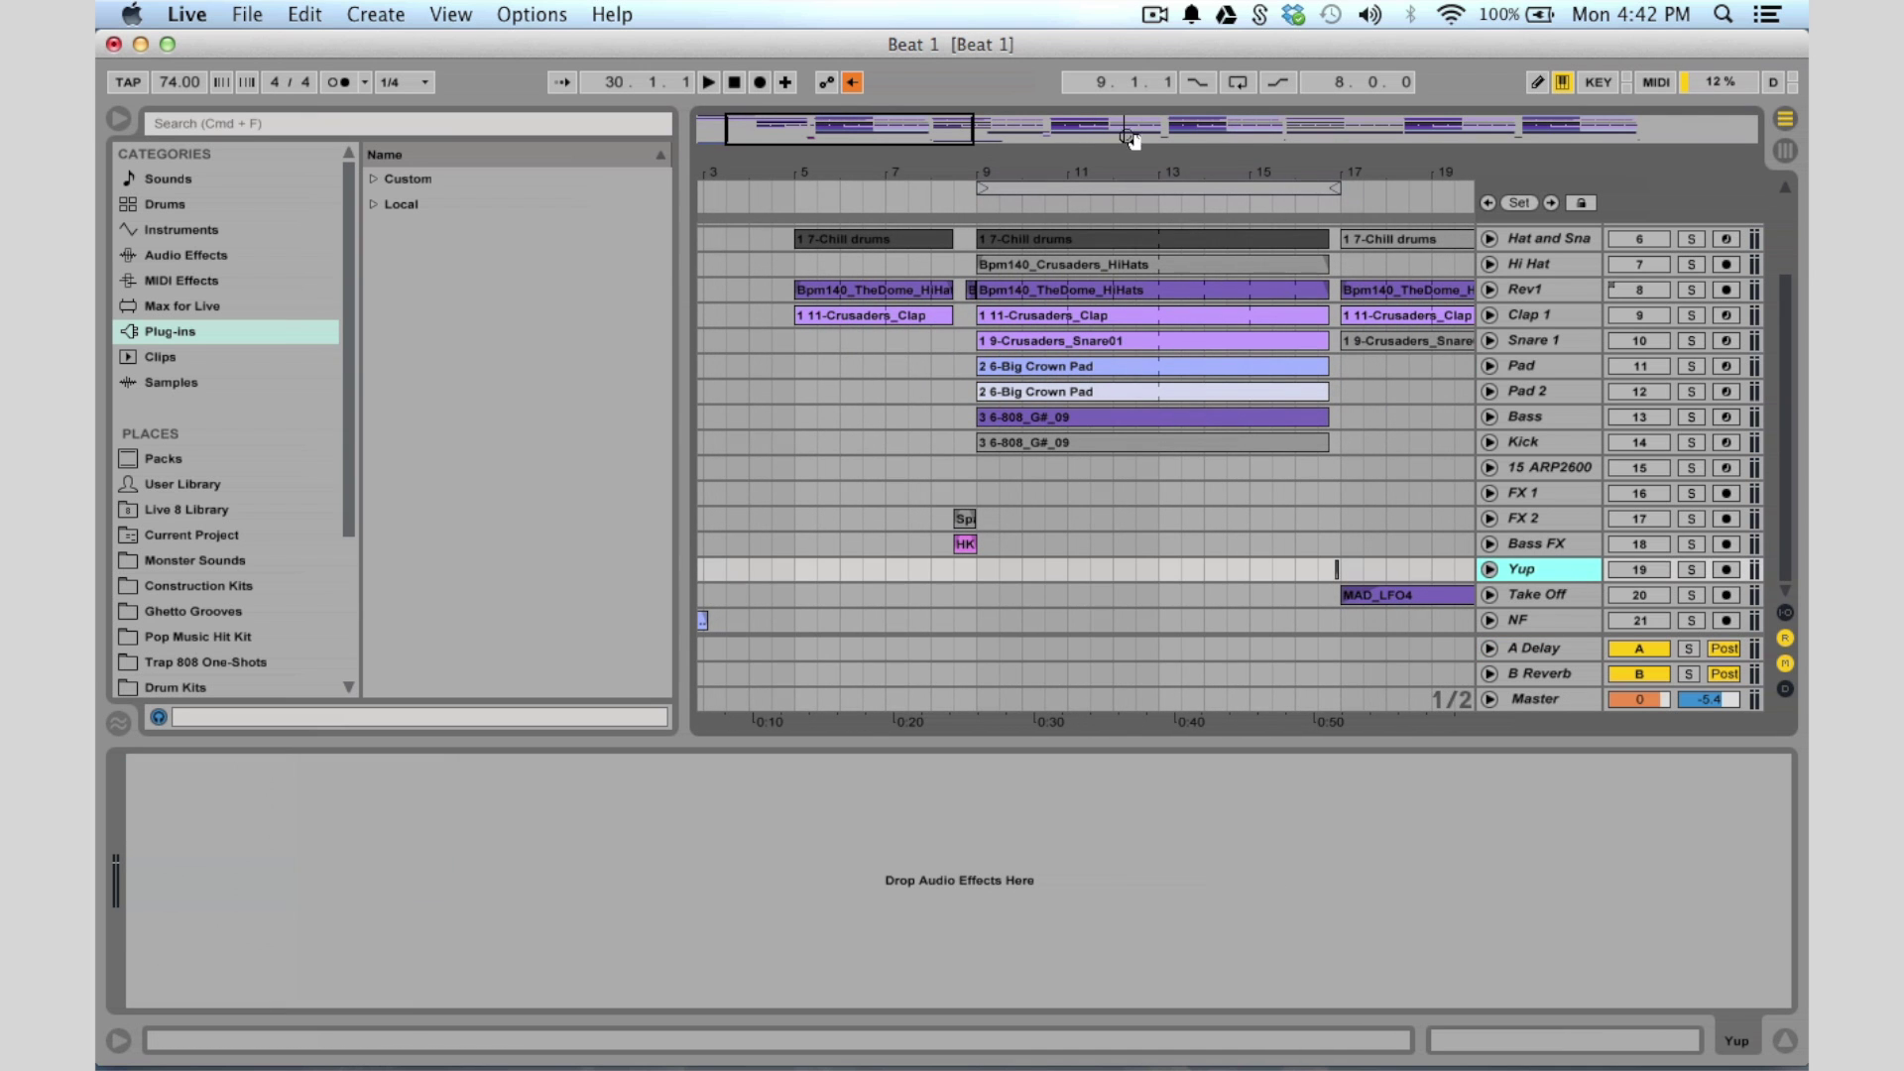
left_click_drag(940, 132, 1067, 149)
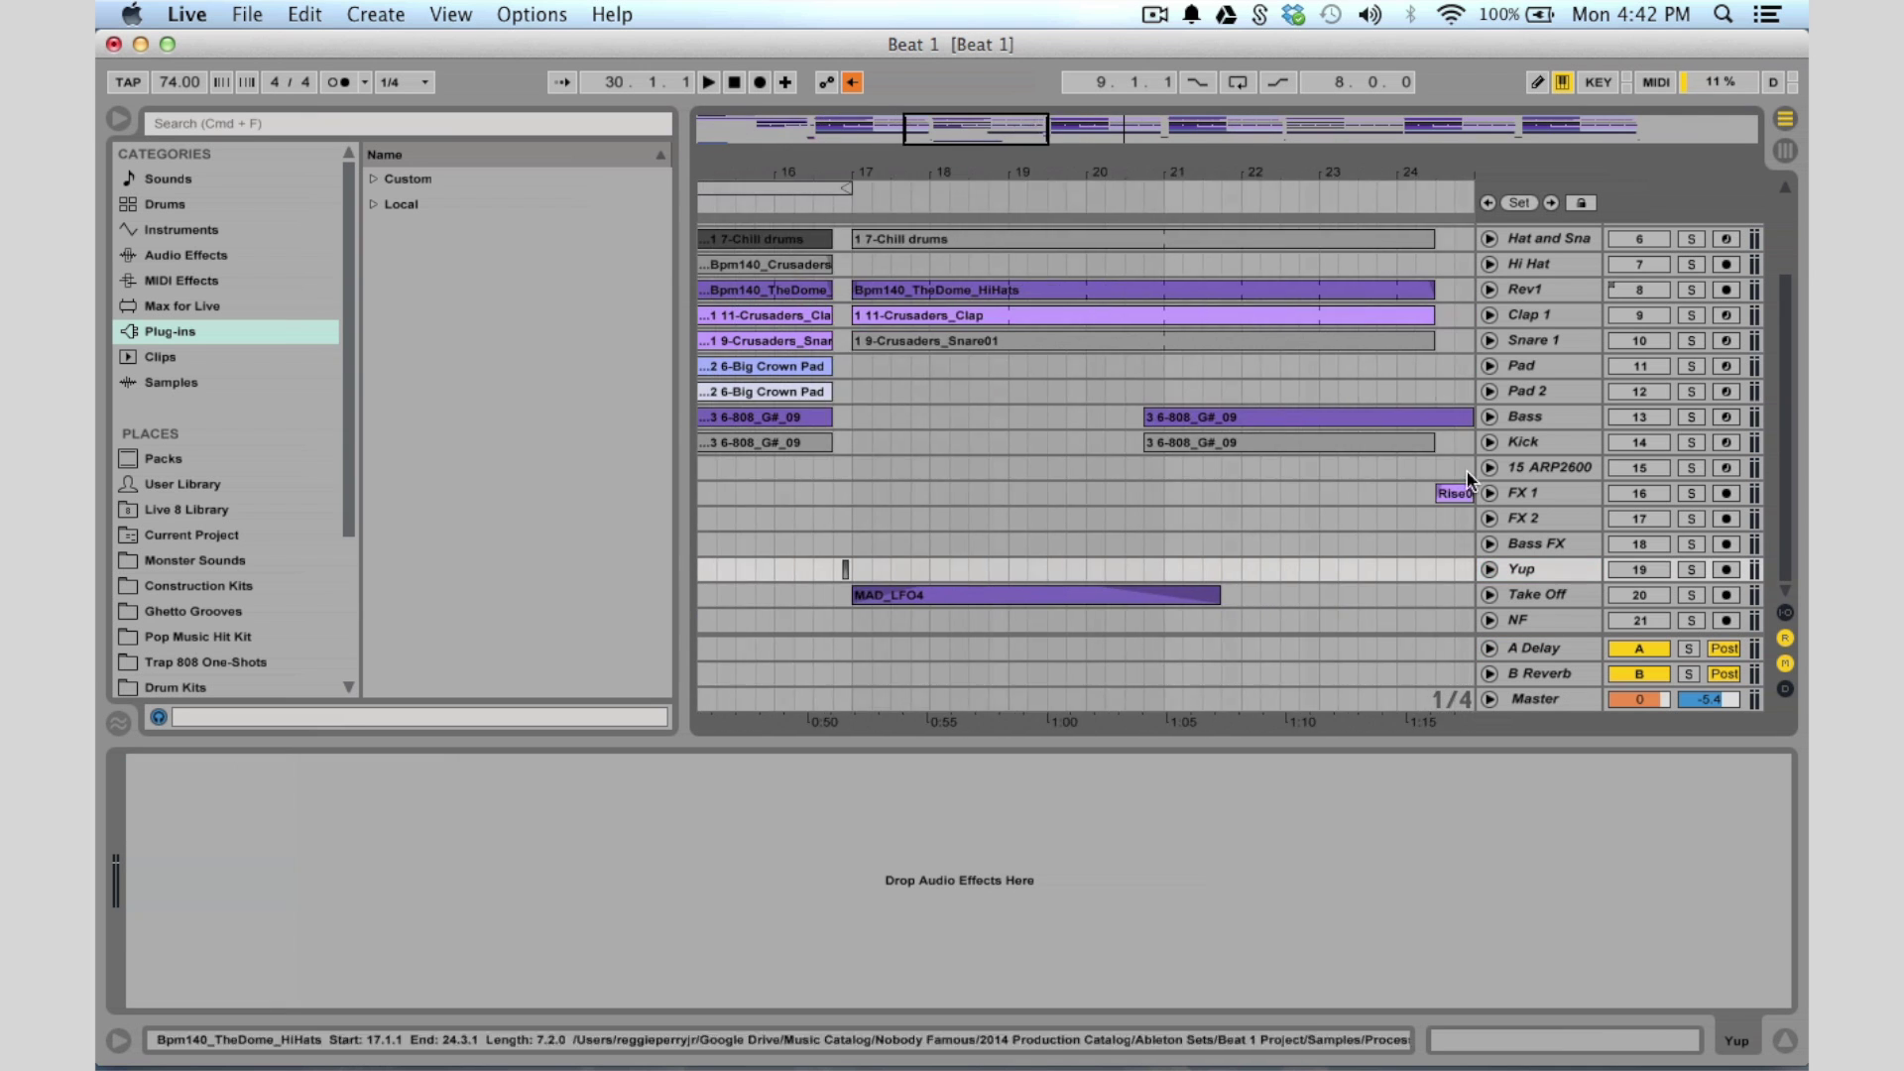
left_click(1488, 571)
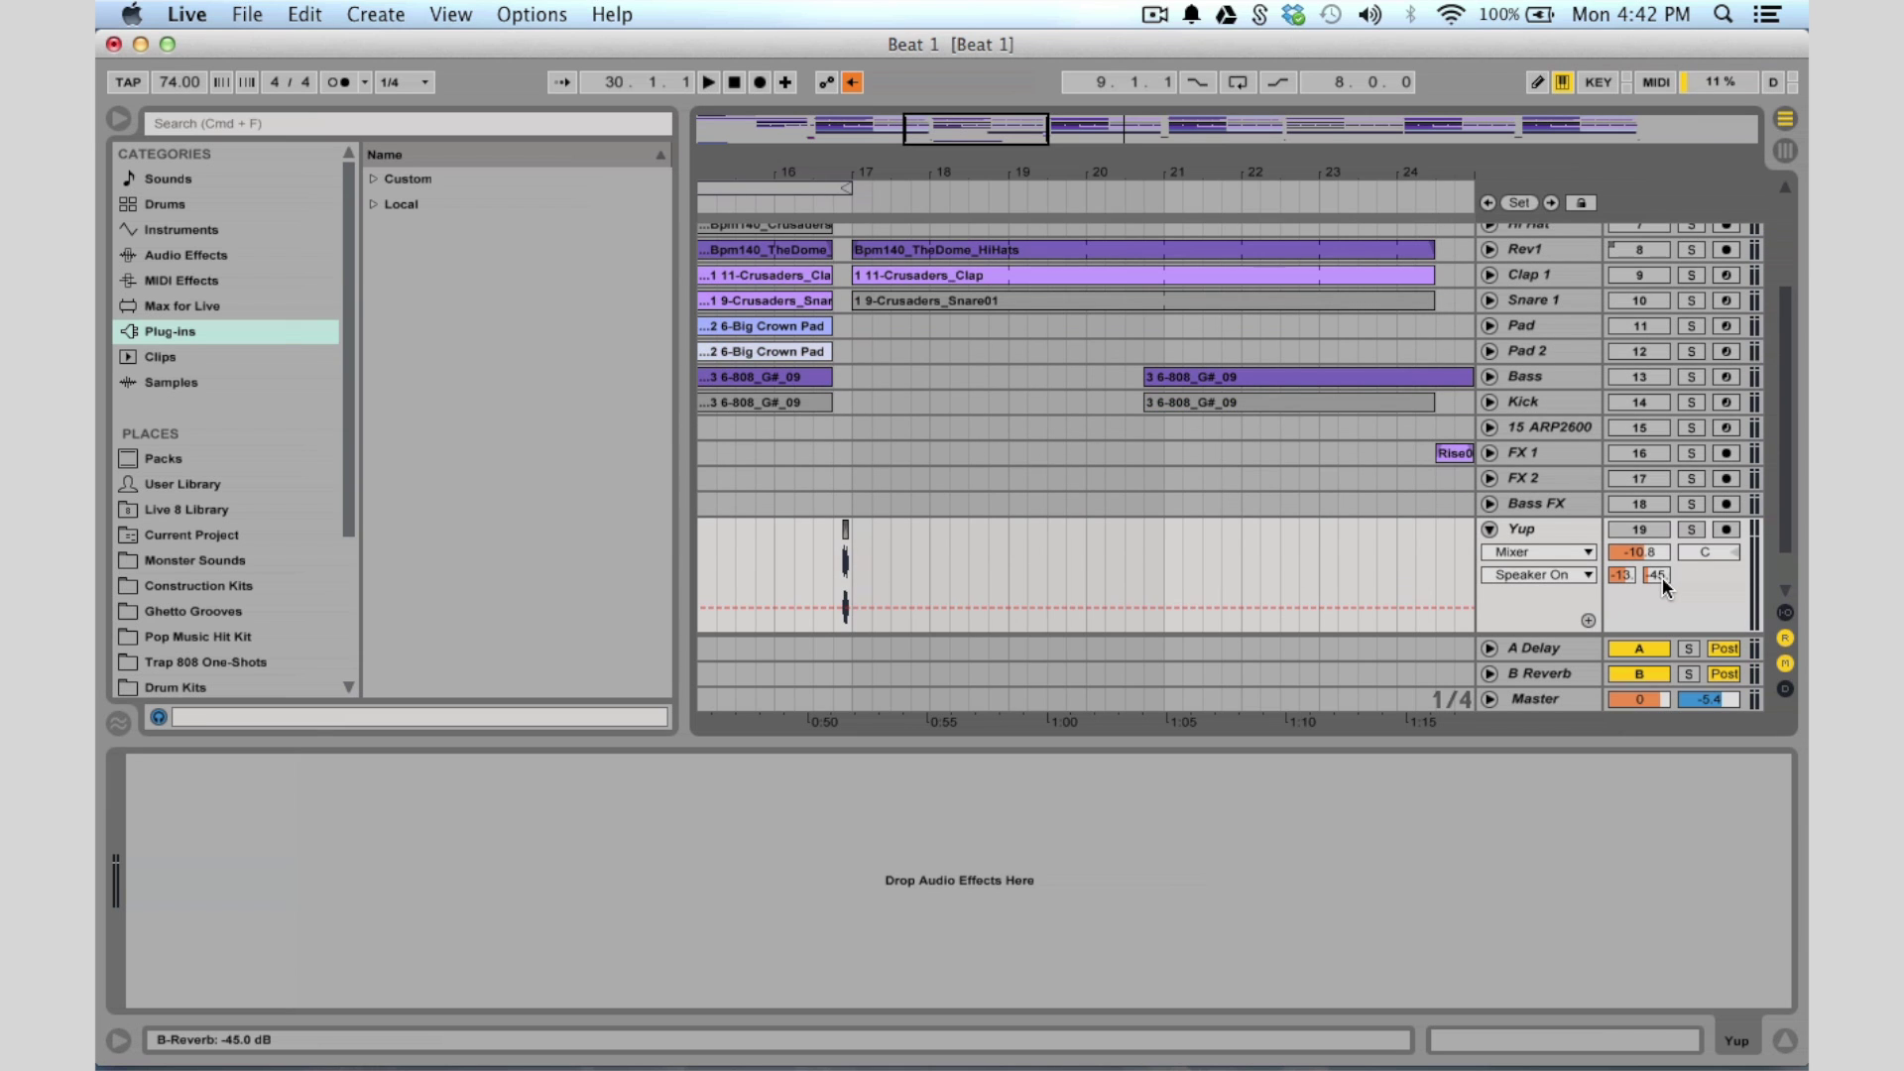
left_click(1624, 578)
left_click(1666, 574)
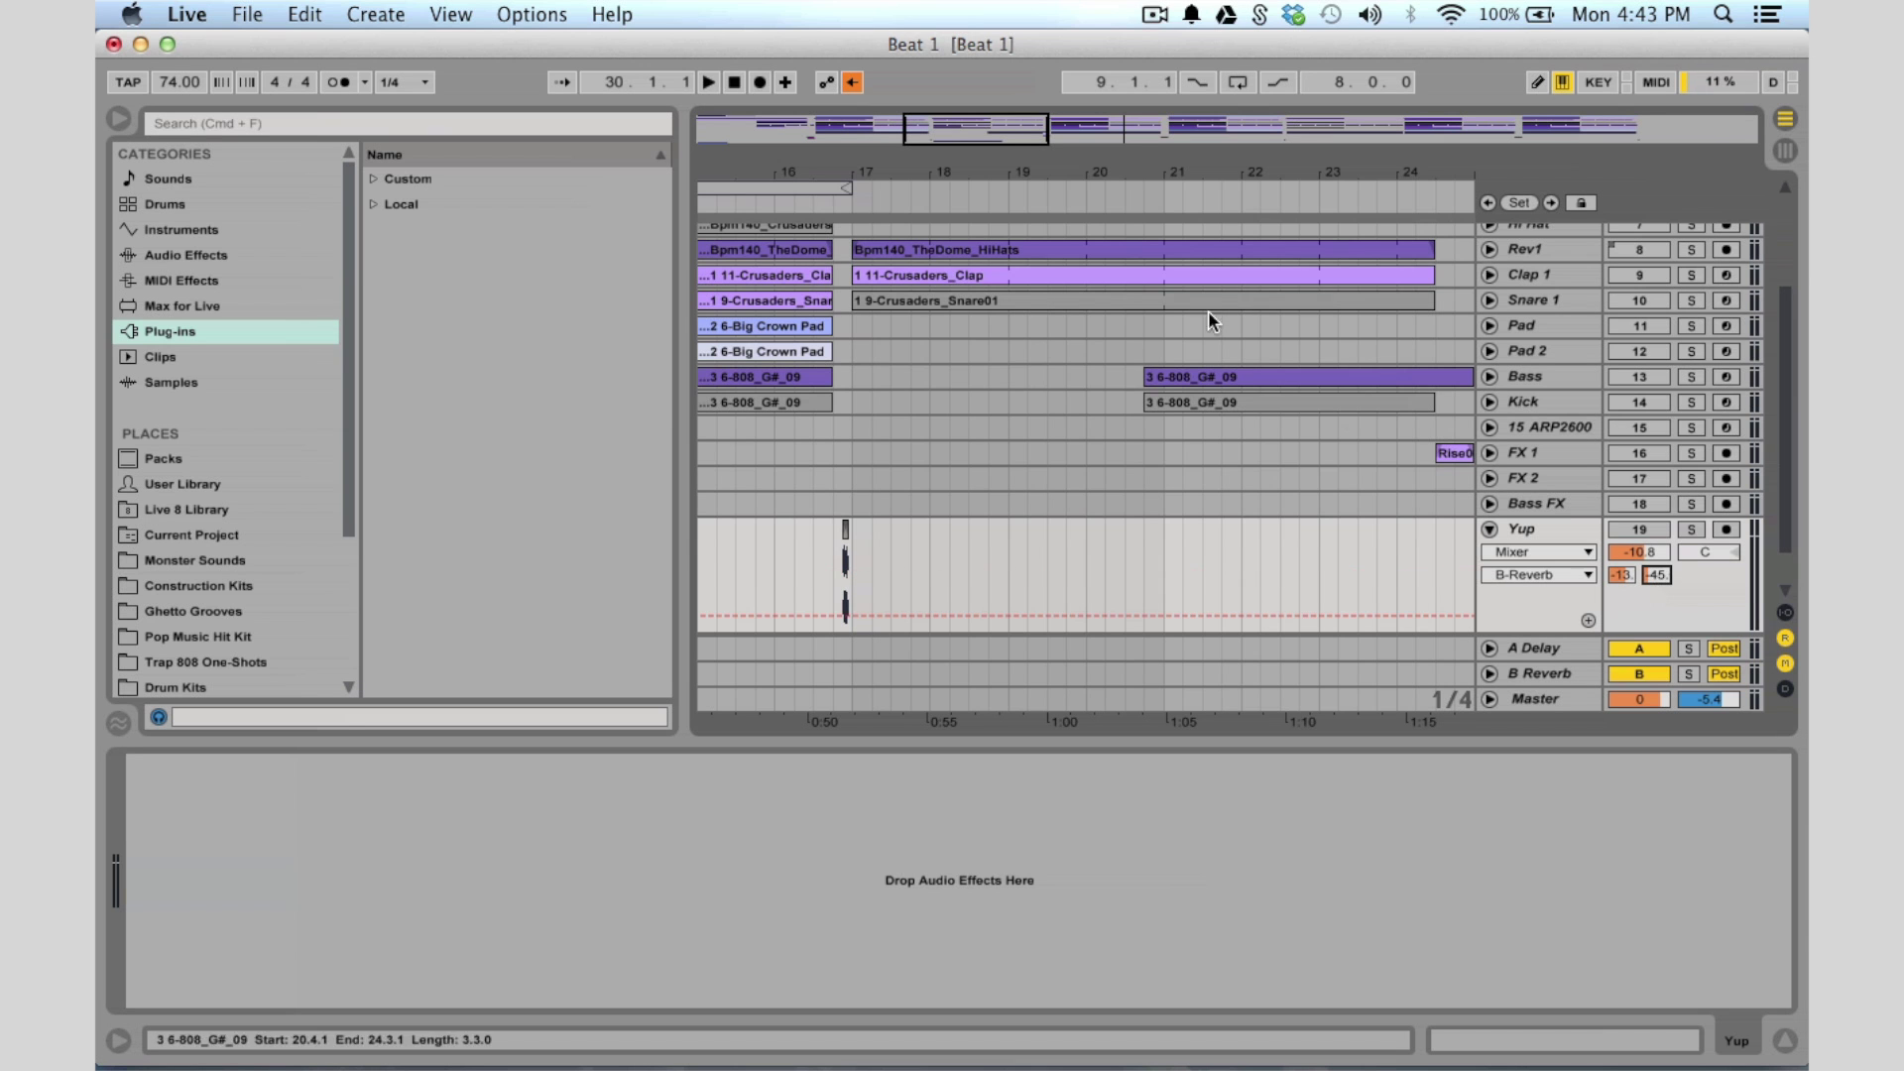
Audition the Yup clip from 16.4.1 with its track activated, and deactivate and fold the track once playback is stopped
left_click_drag(1005, 143, 1402, 367)
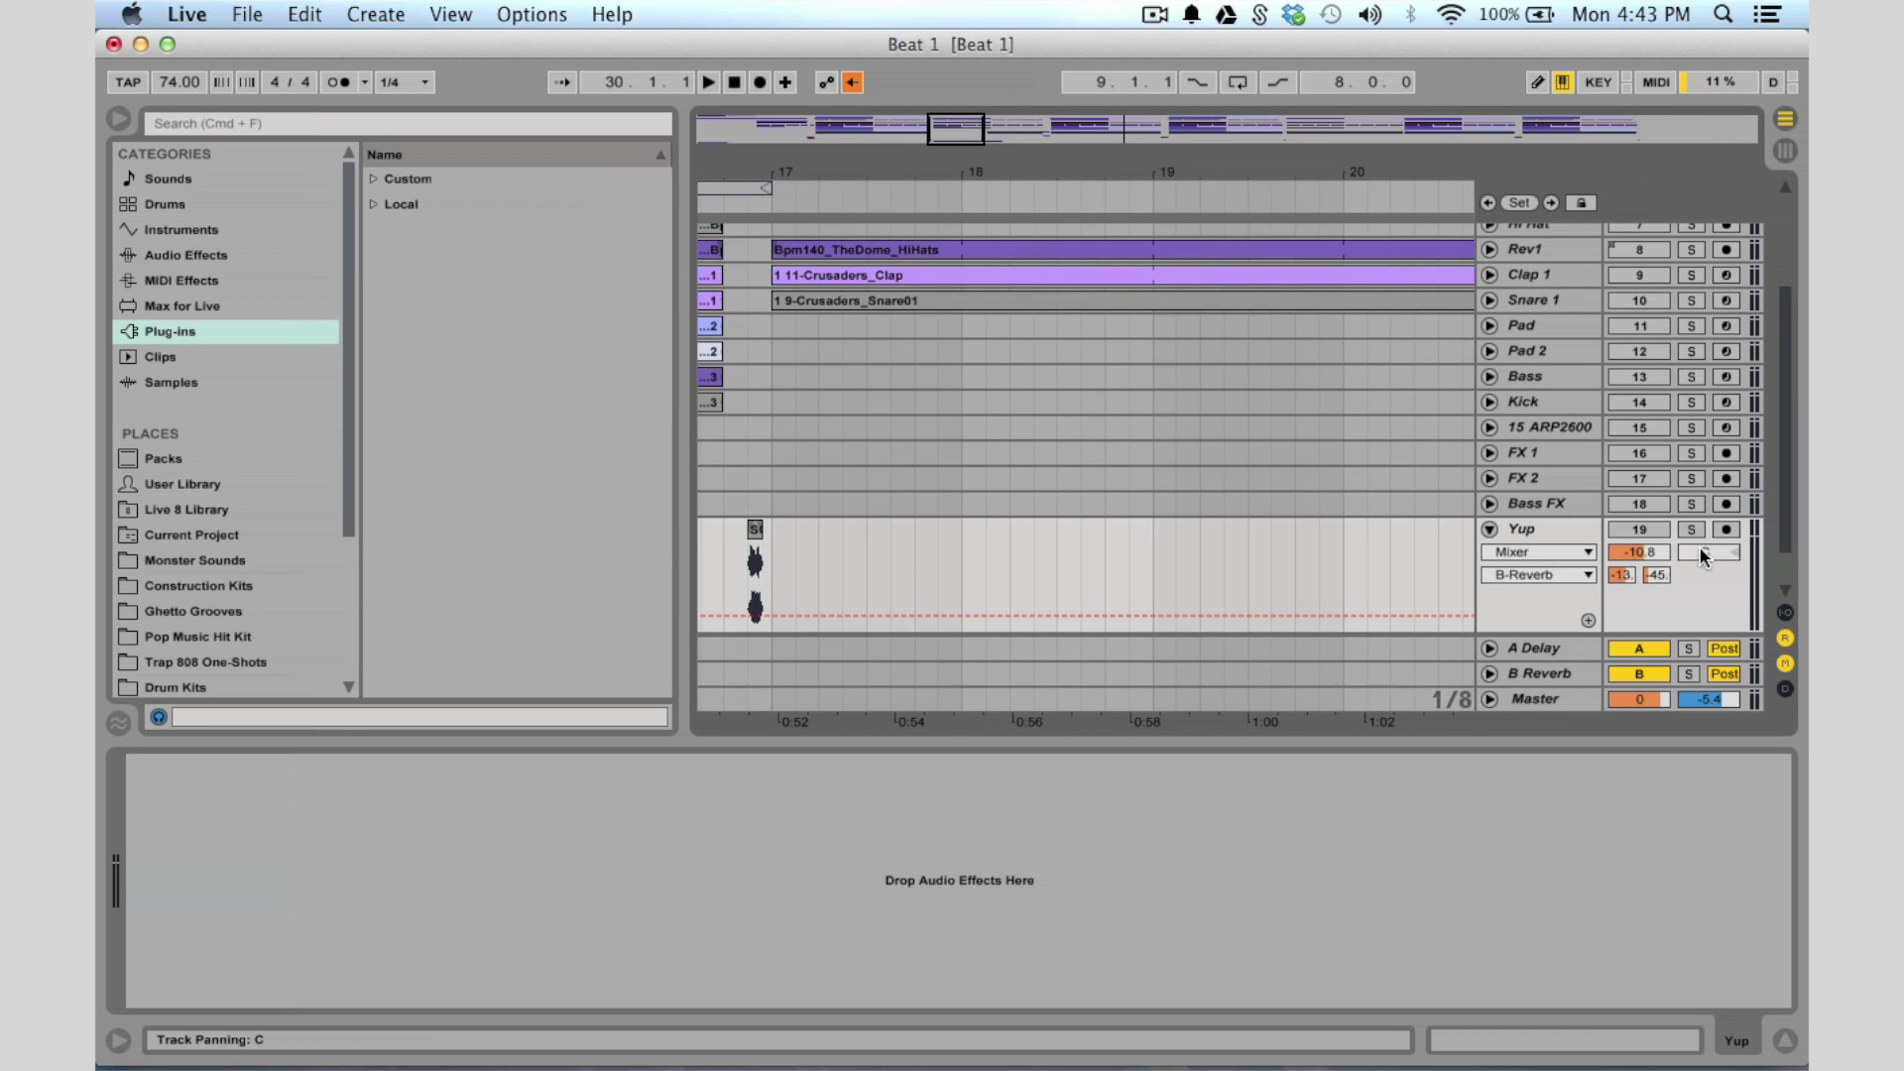
left_click(1640, 529)
scroll(1348, 556, "left", 3)
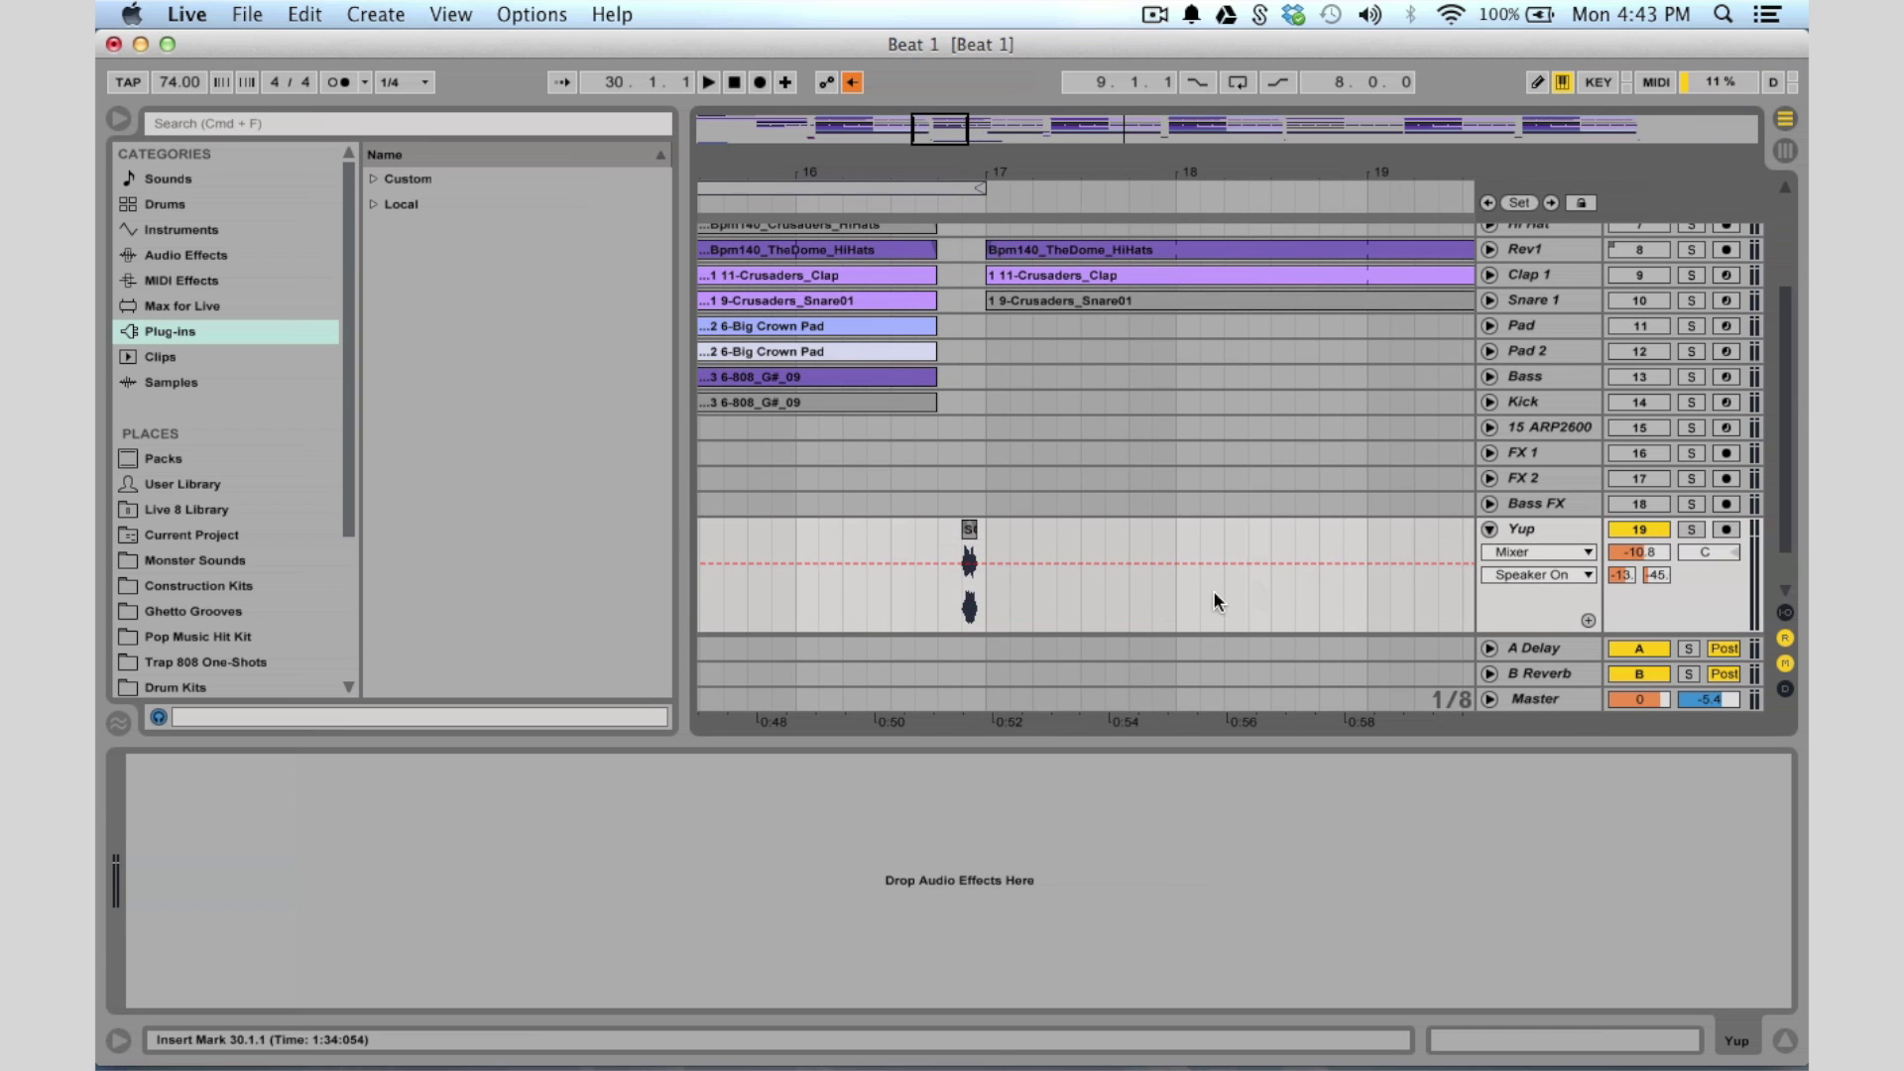
left_click(938, 635)
key("space")
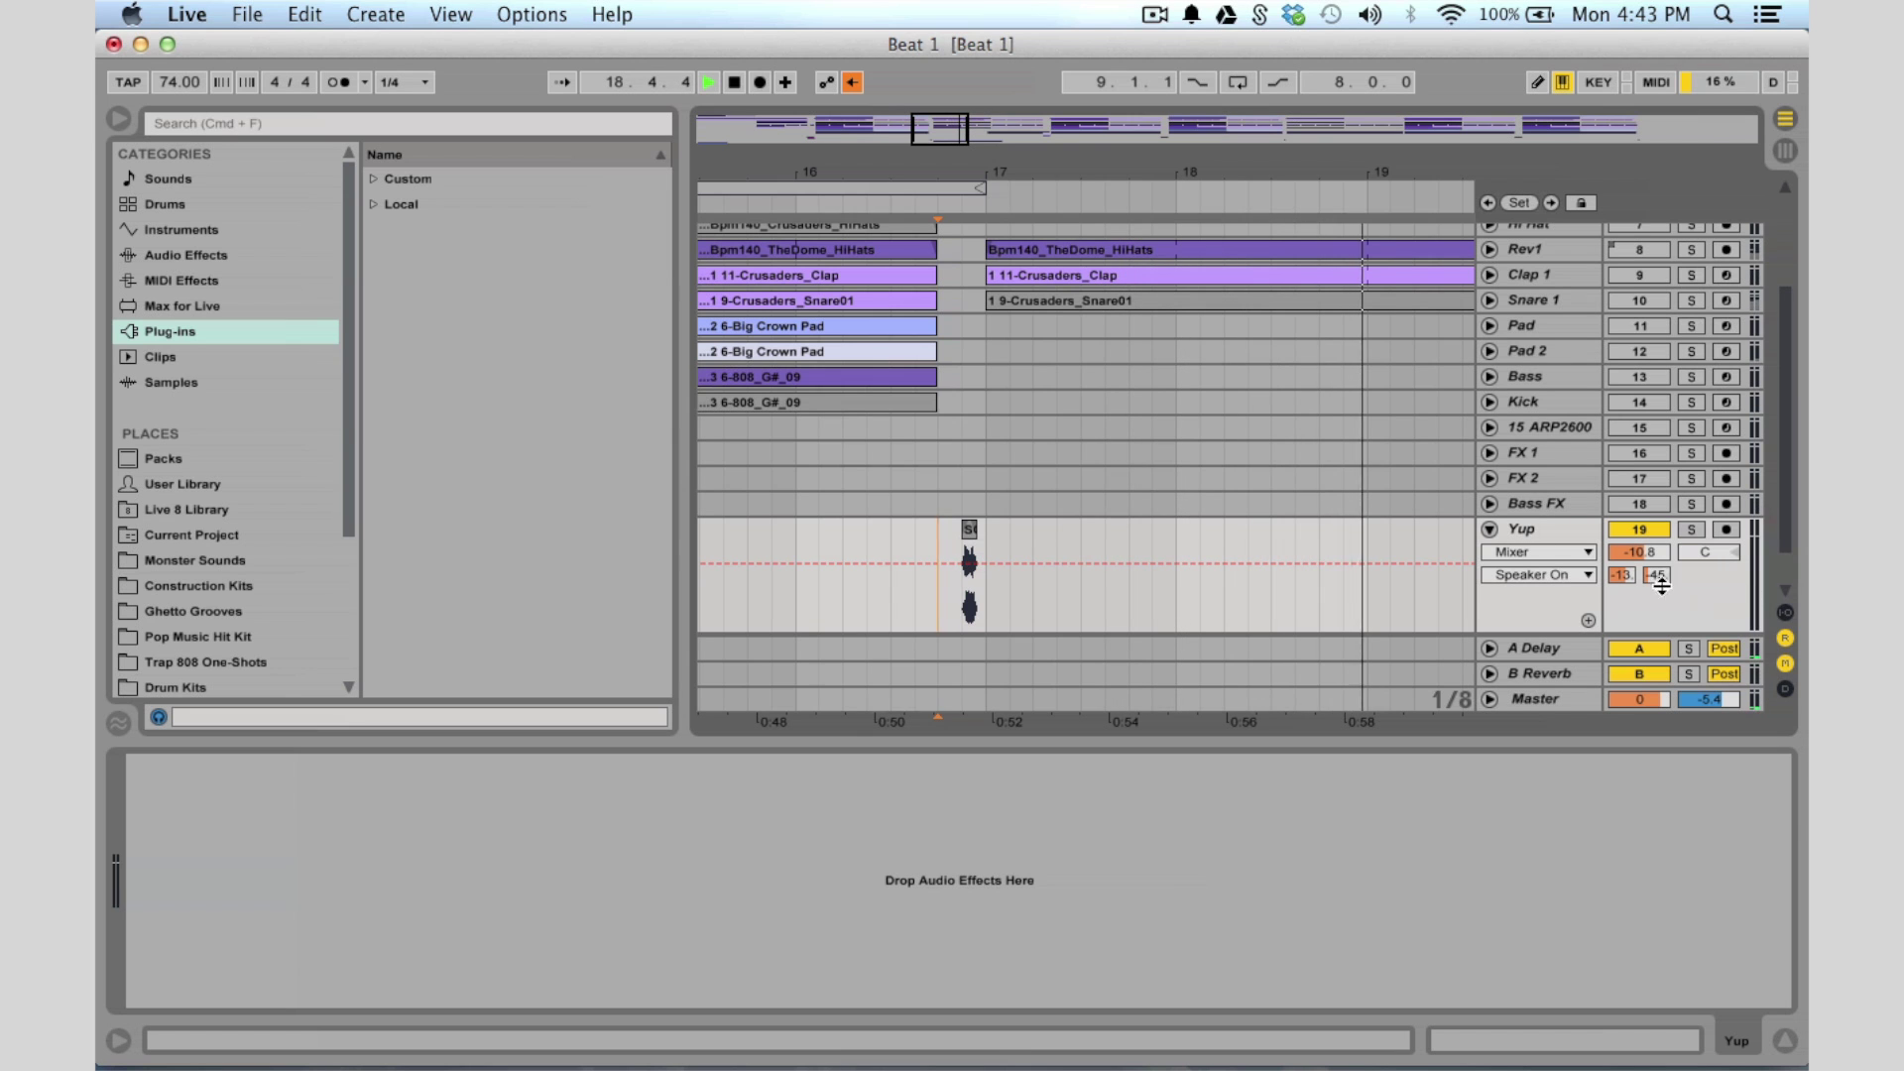
key("space")
left_click(1640, 529)
left_click(1490, 529)
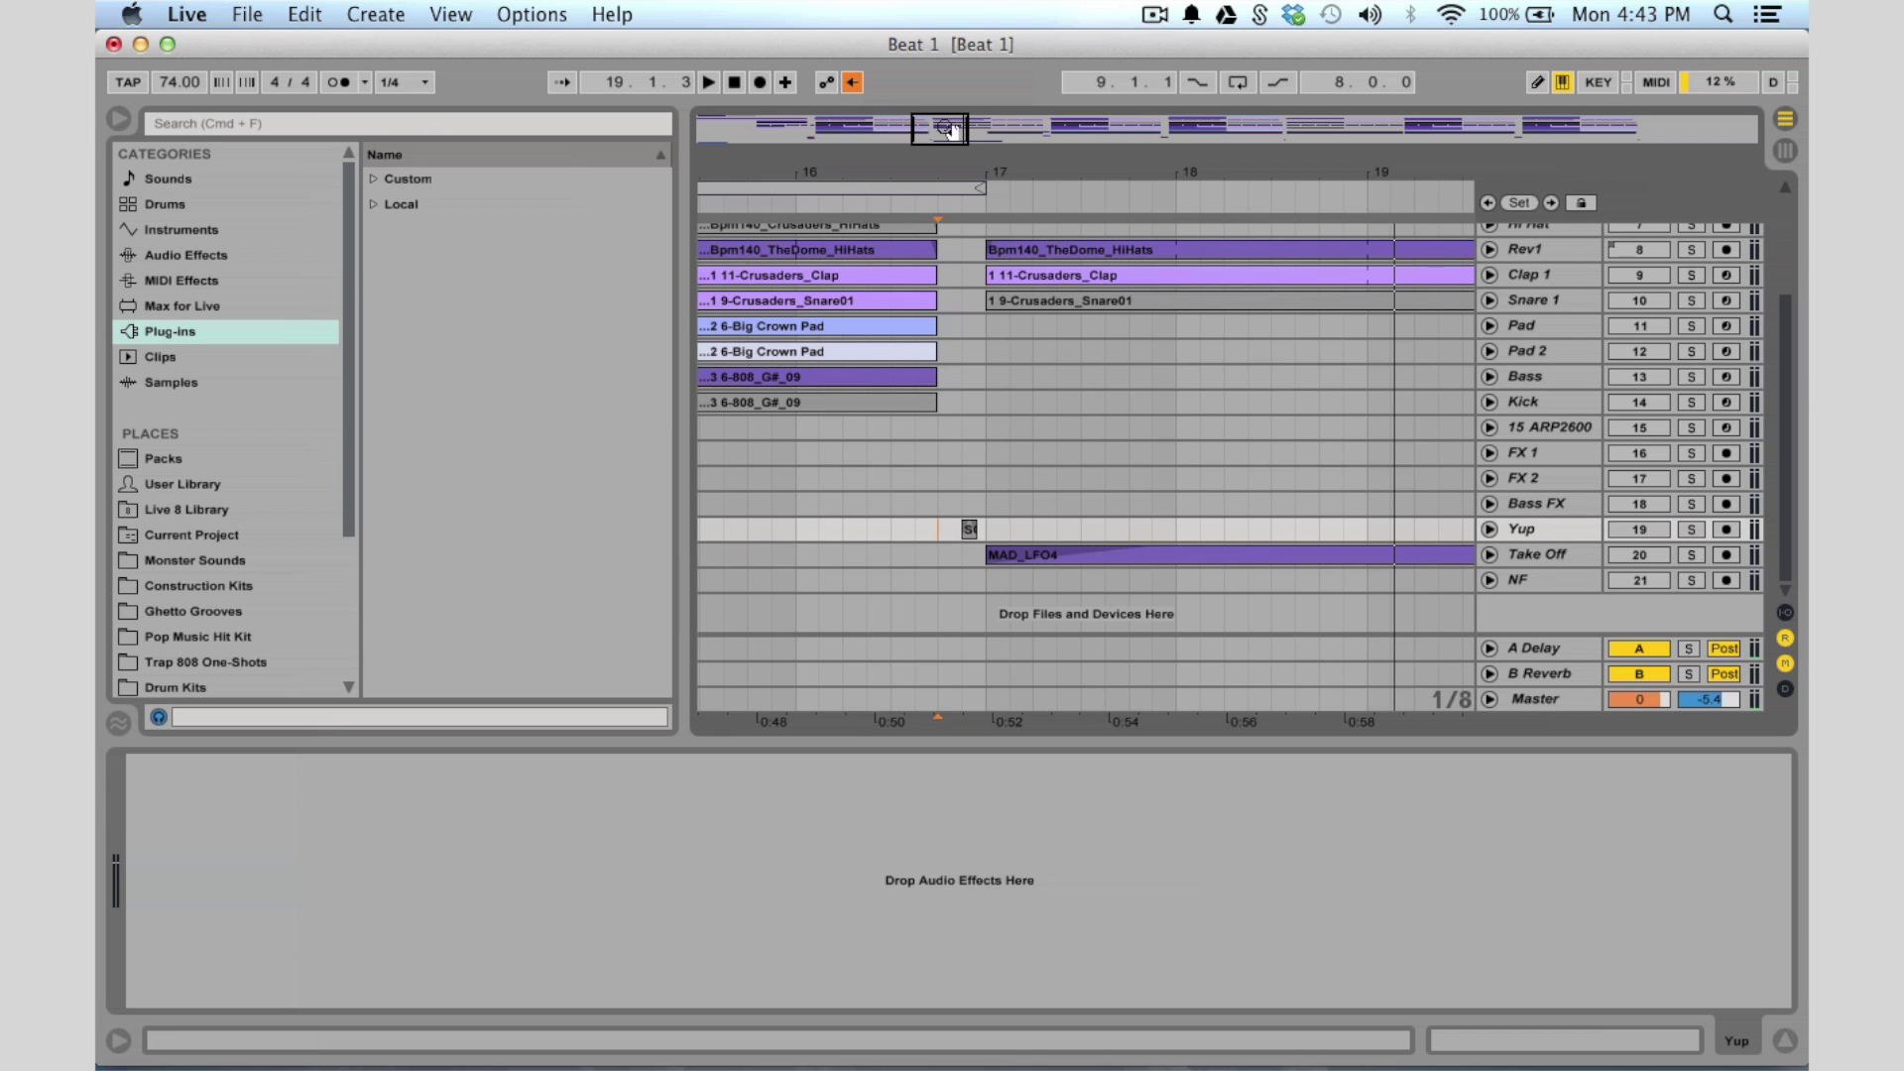
Look over the arrangement's tracks from top to bottom, checking the devices on Guitar, Sample, Piano 2, Synth and Hi Hat
left_click_drag(942, 129, 942, 59)
scroll(1270, 419, "up", 5)
scroll(1270, 419, "right", 3)
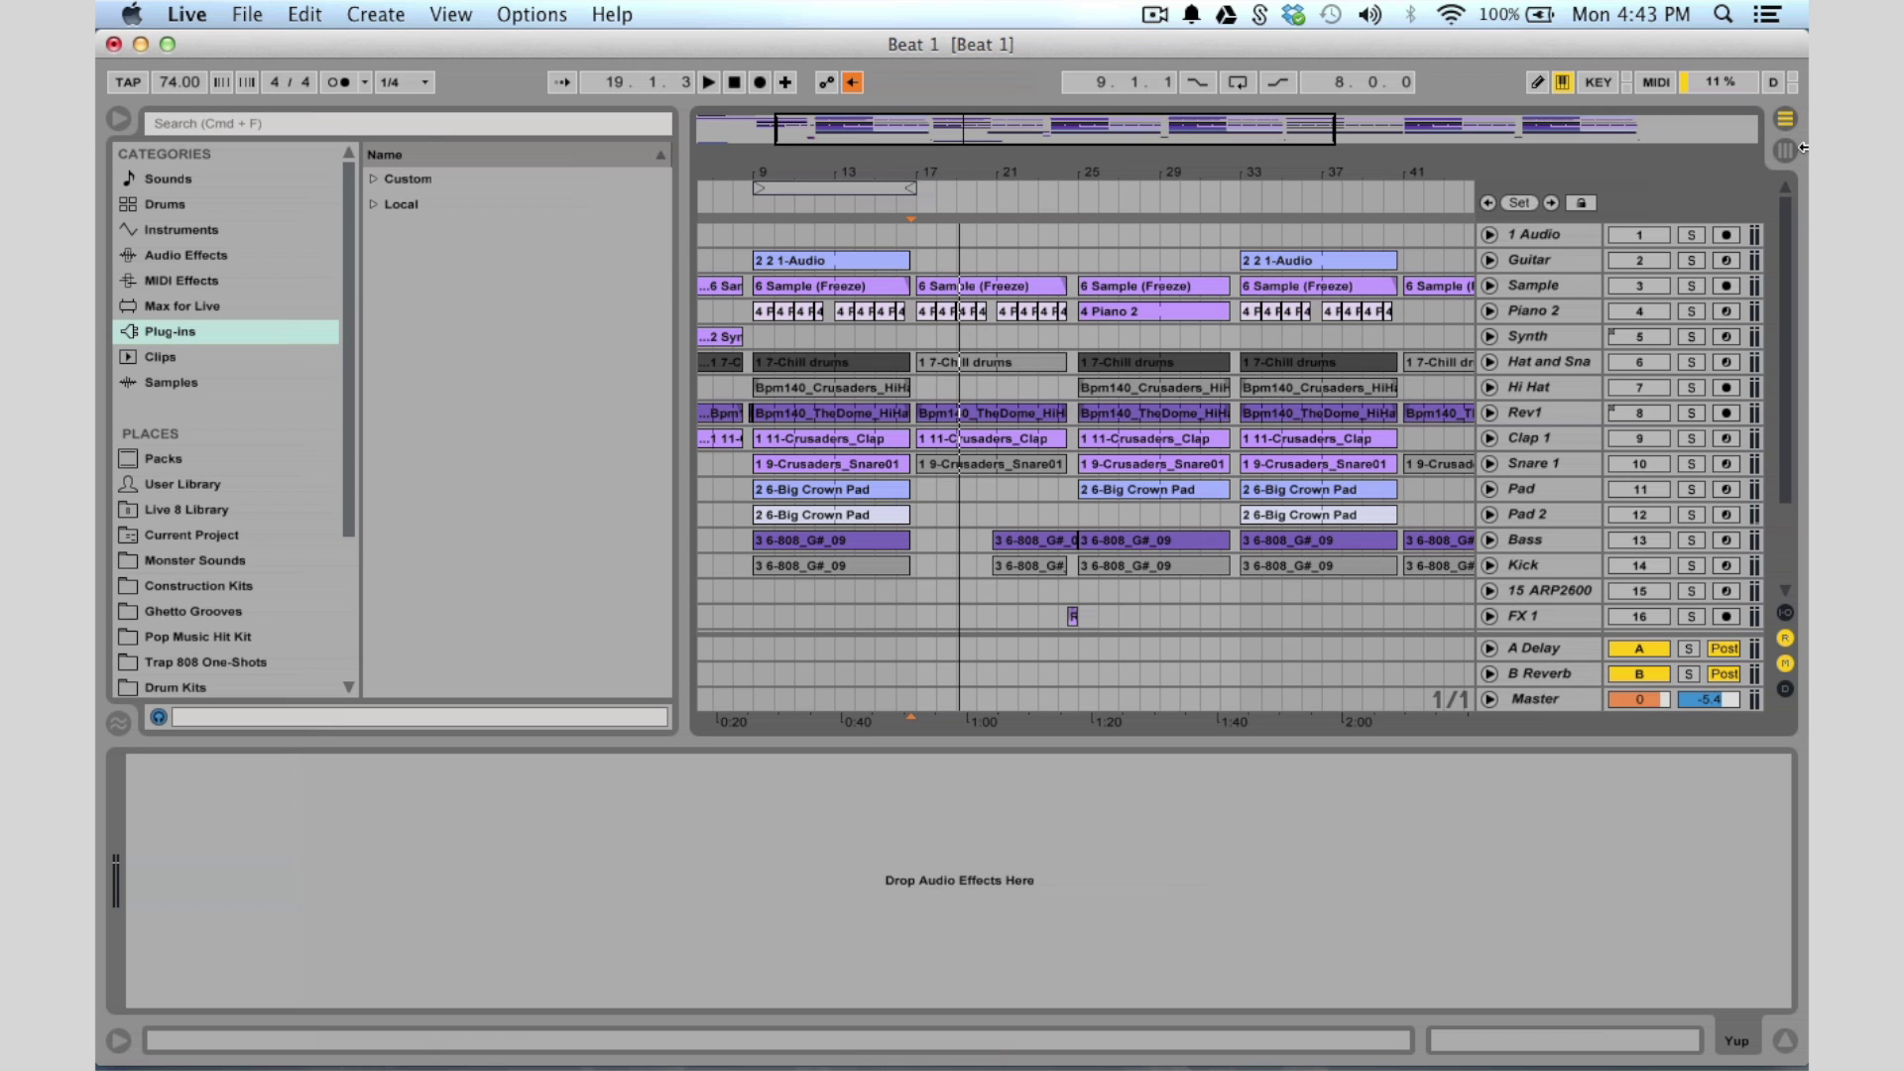
left_click(1532, 261)
left_click(1533, 285)
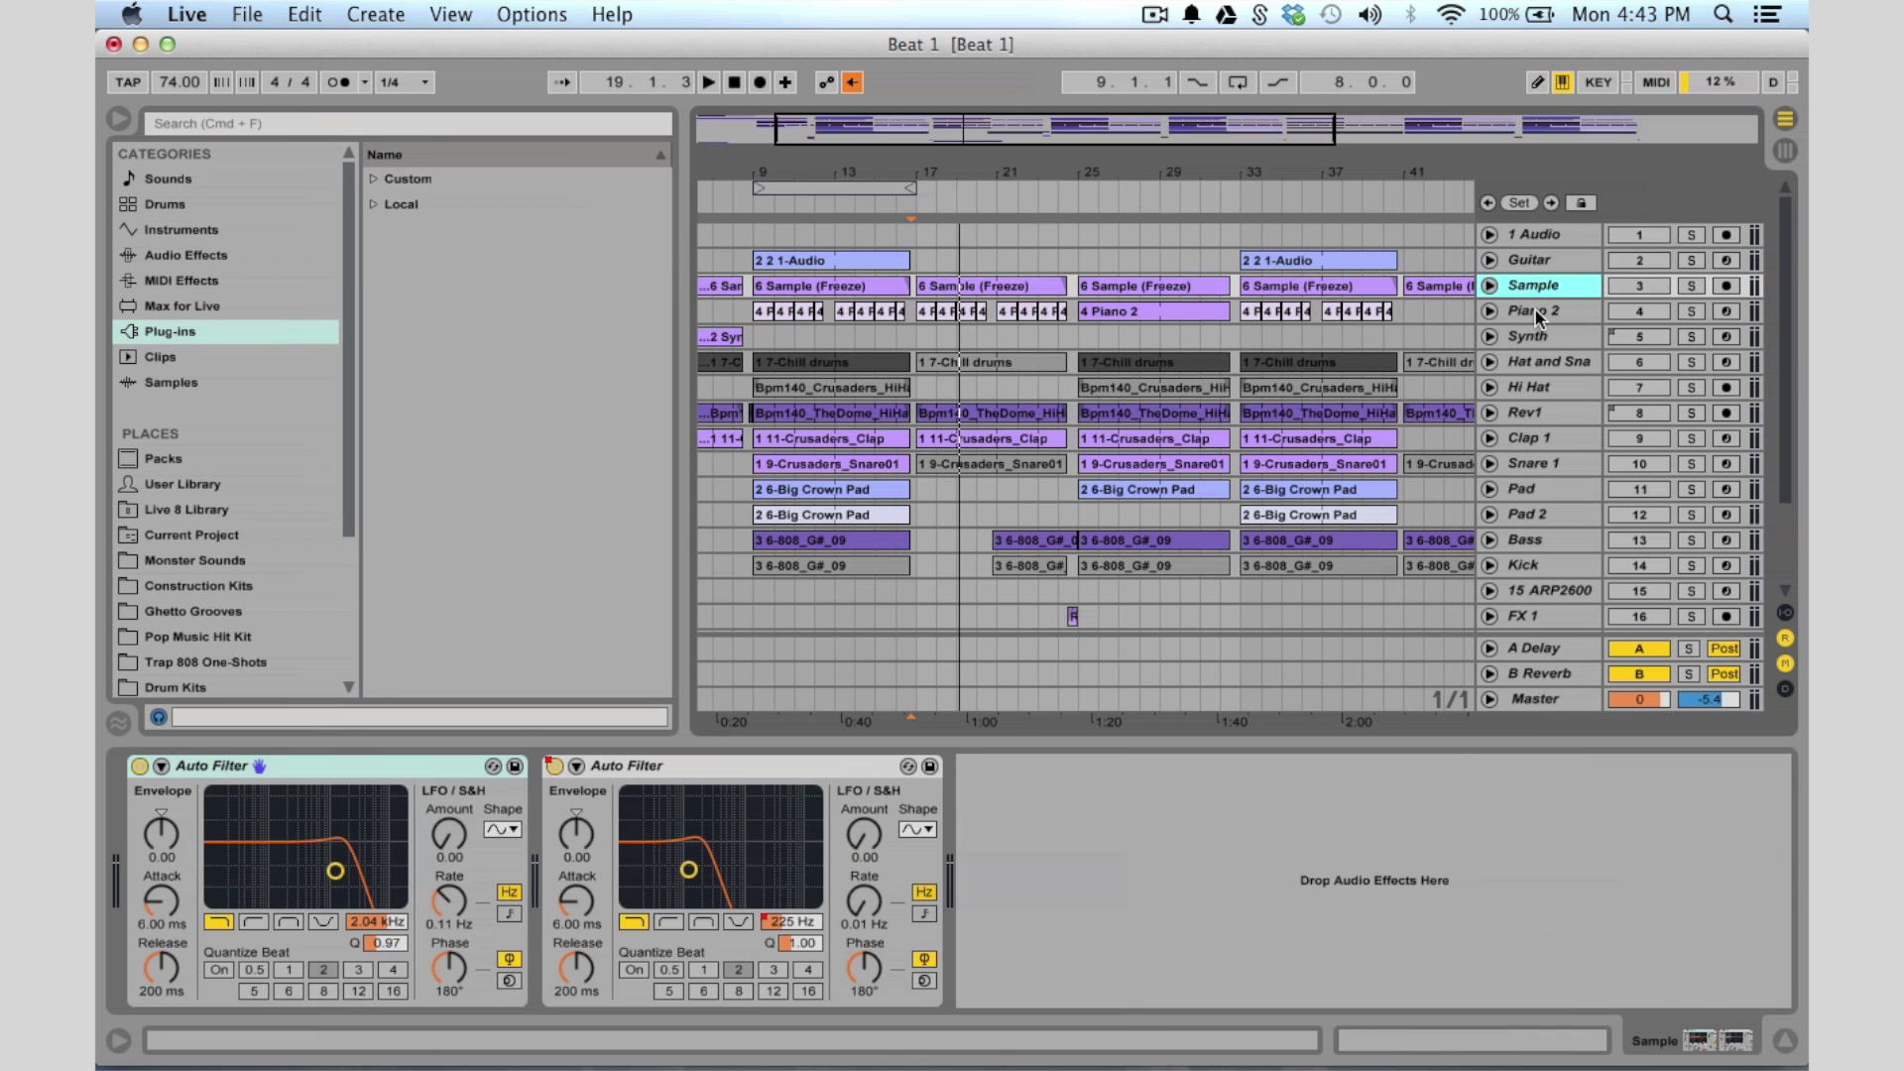
left_click(1533, 310)
left_click(1533, 335)
left_click(1533, 389)
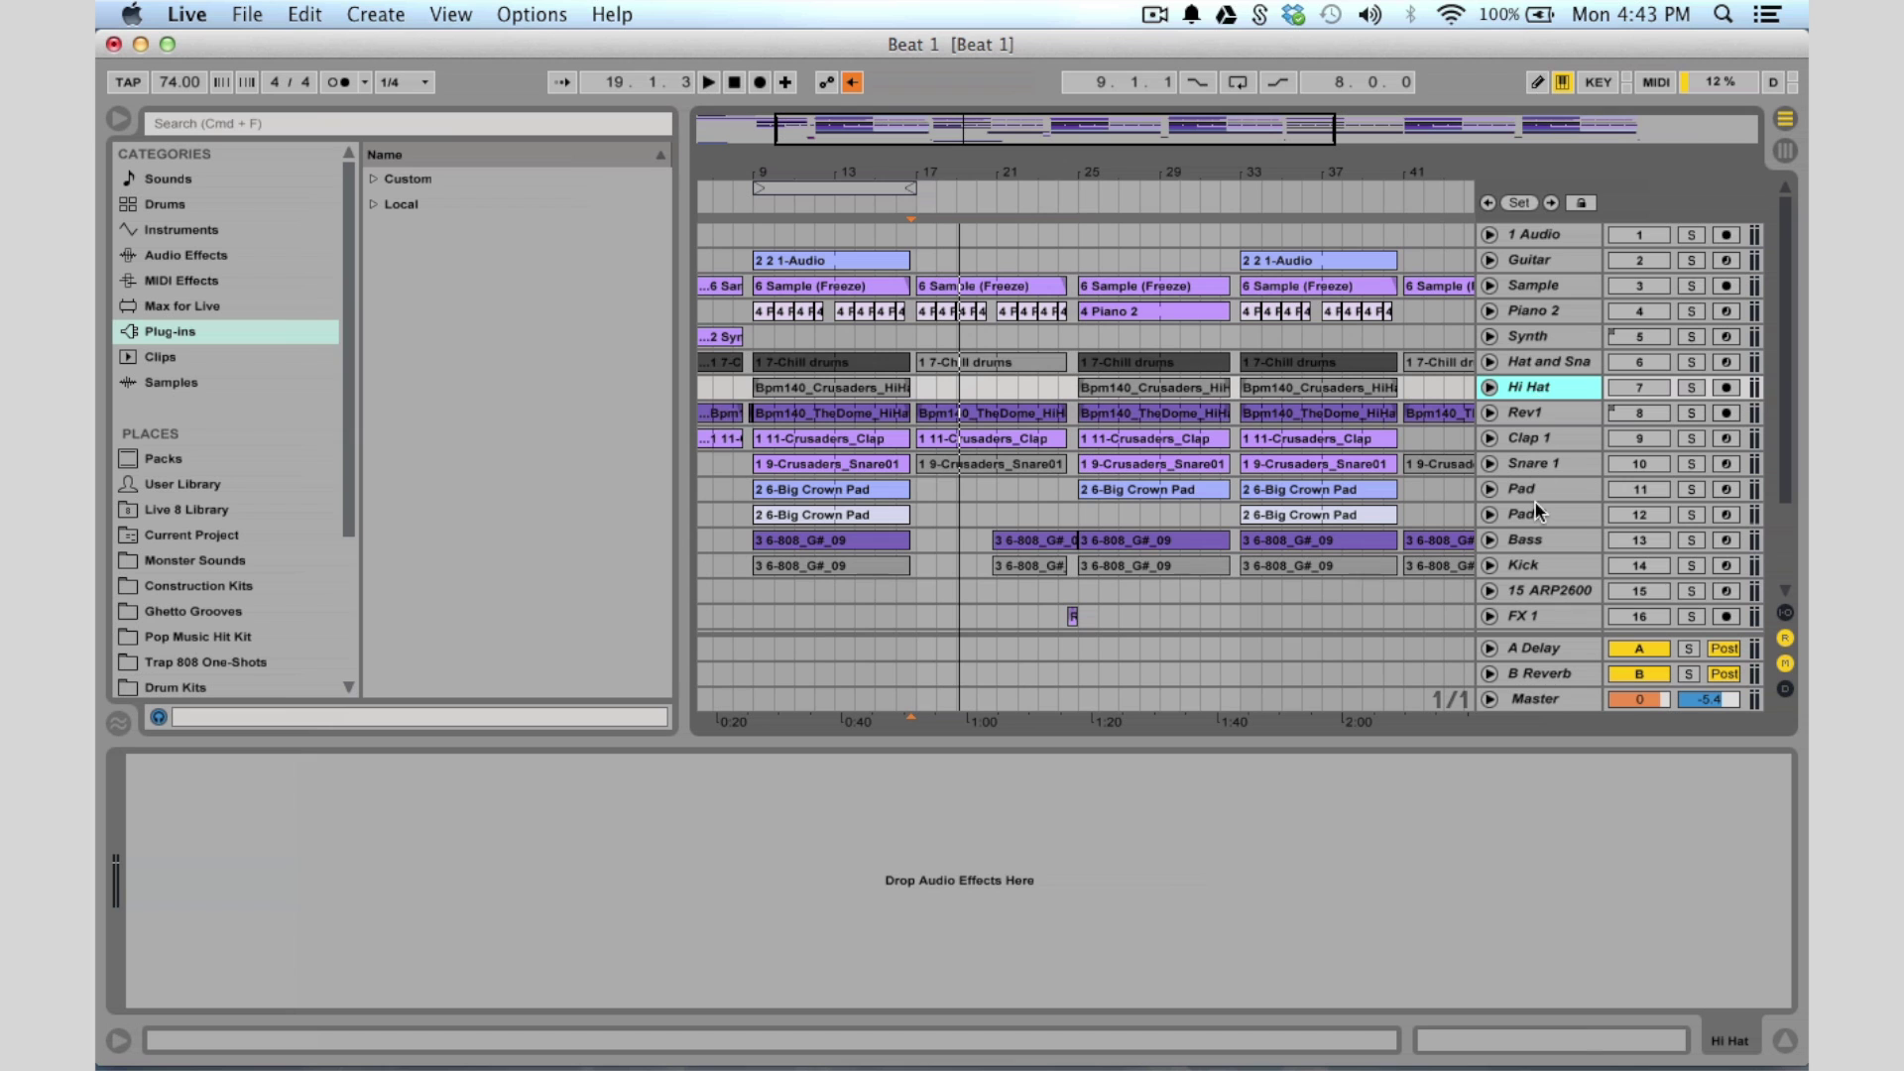
scroll(988, 573, "down", 2)
scroll(988, 573, "down", 2)
scroll(987, 573, "right", 2)
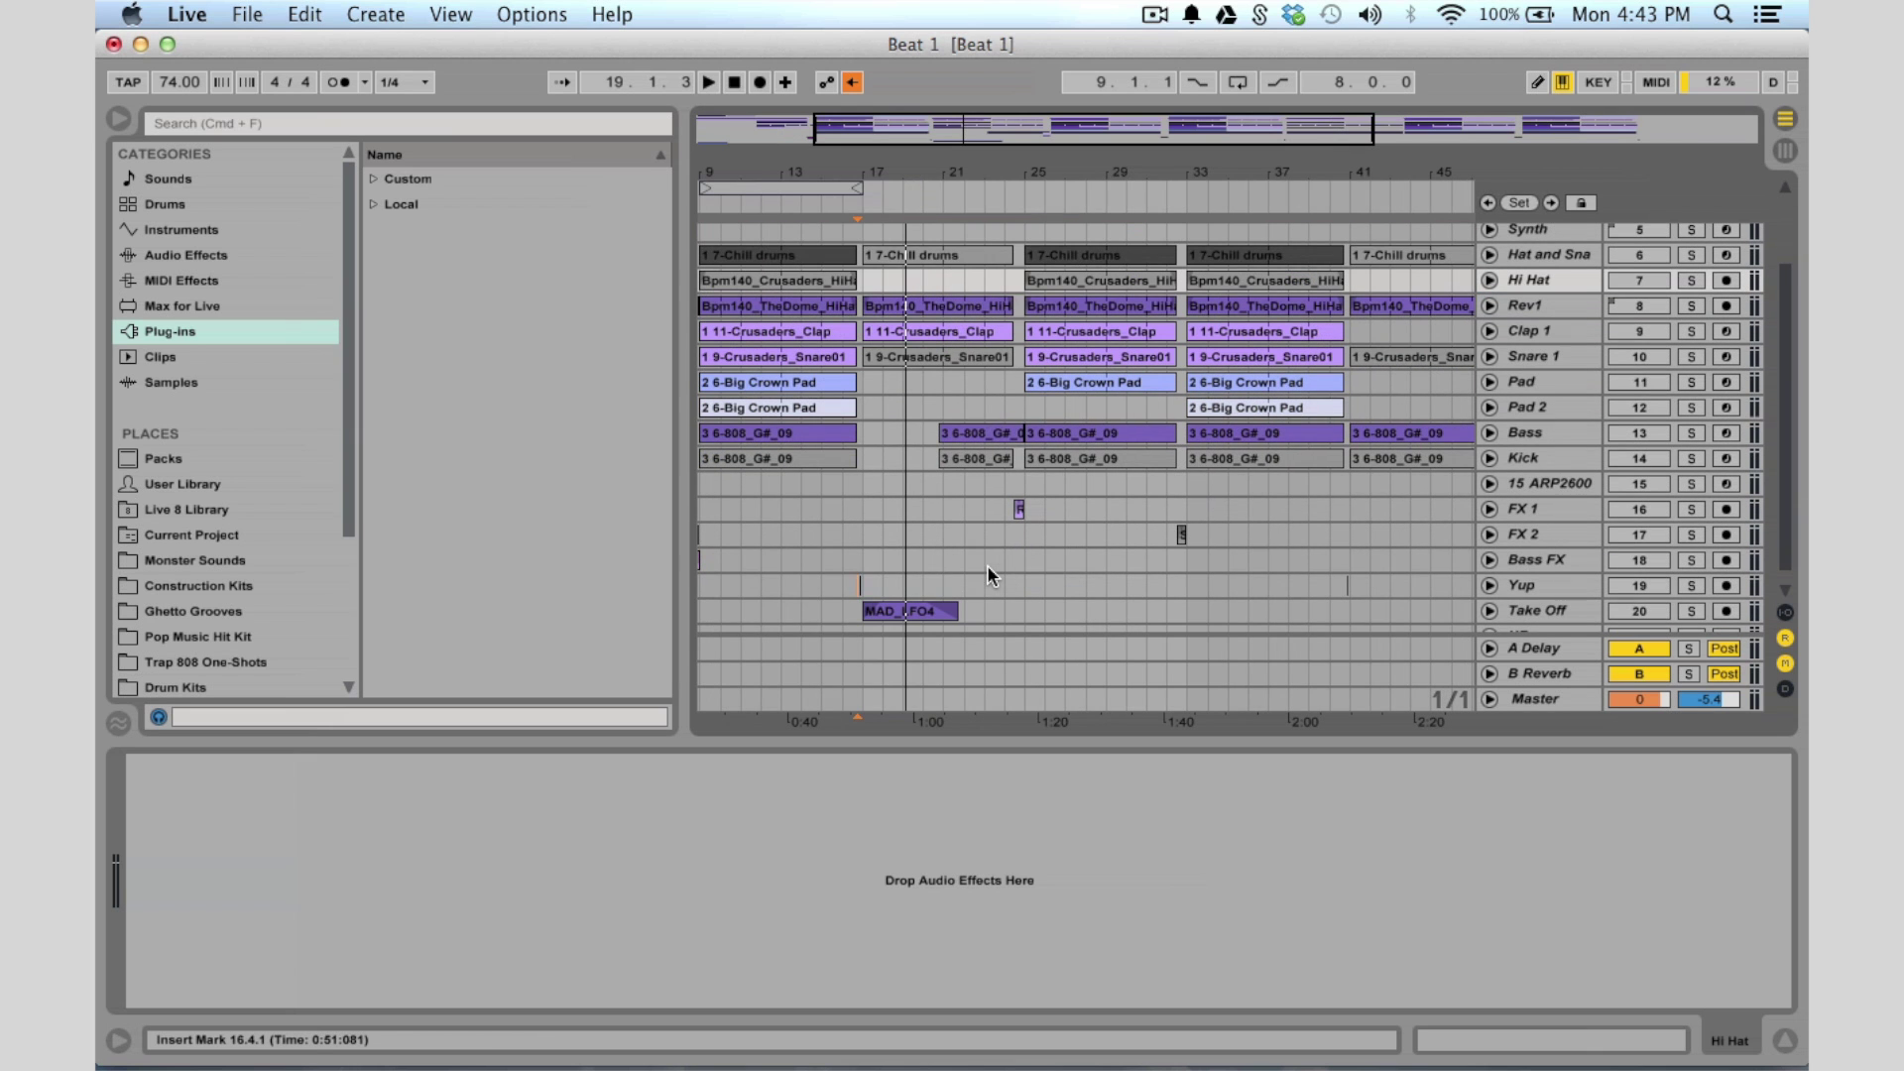
scroll(988, 573, "down", 1)
scroll(988, 573, "left", 1)
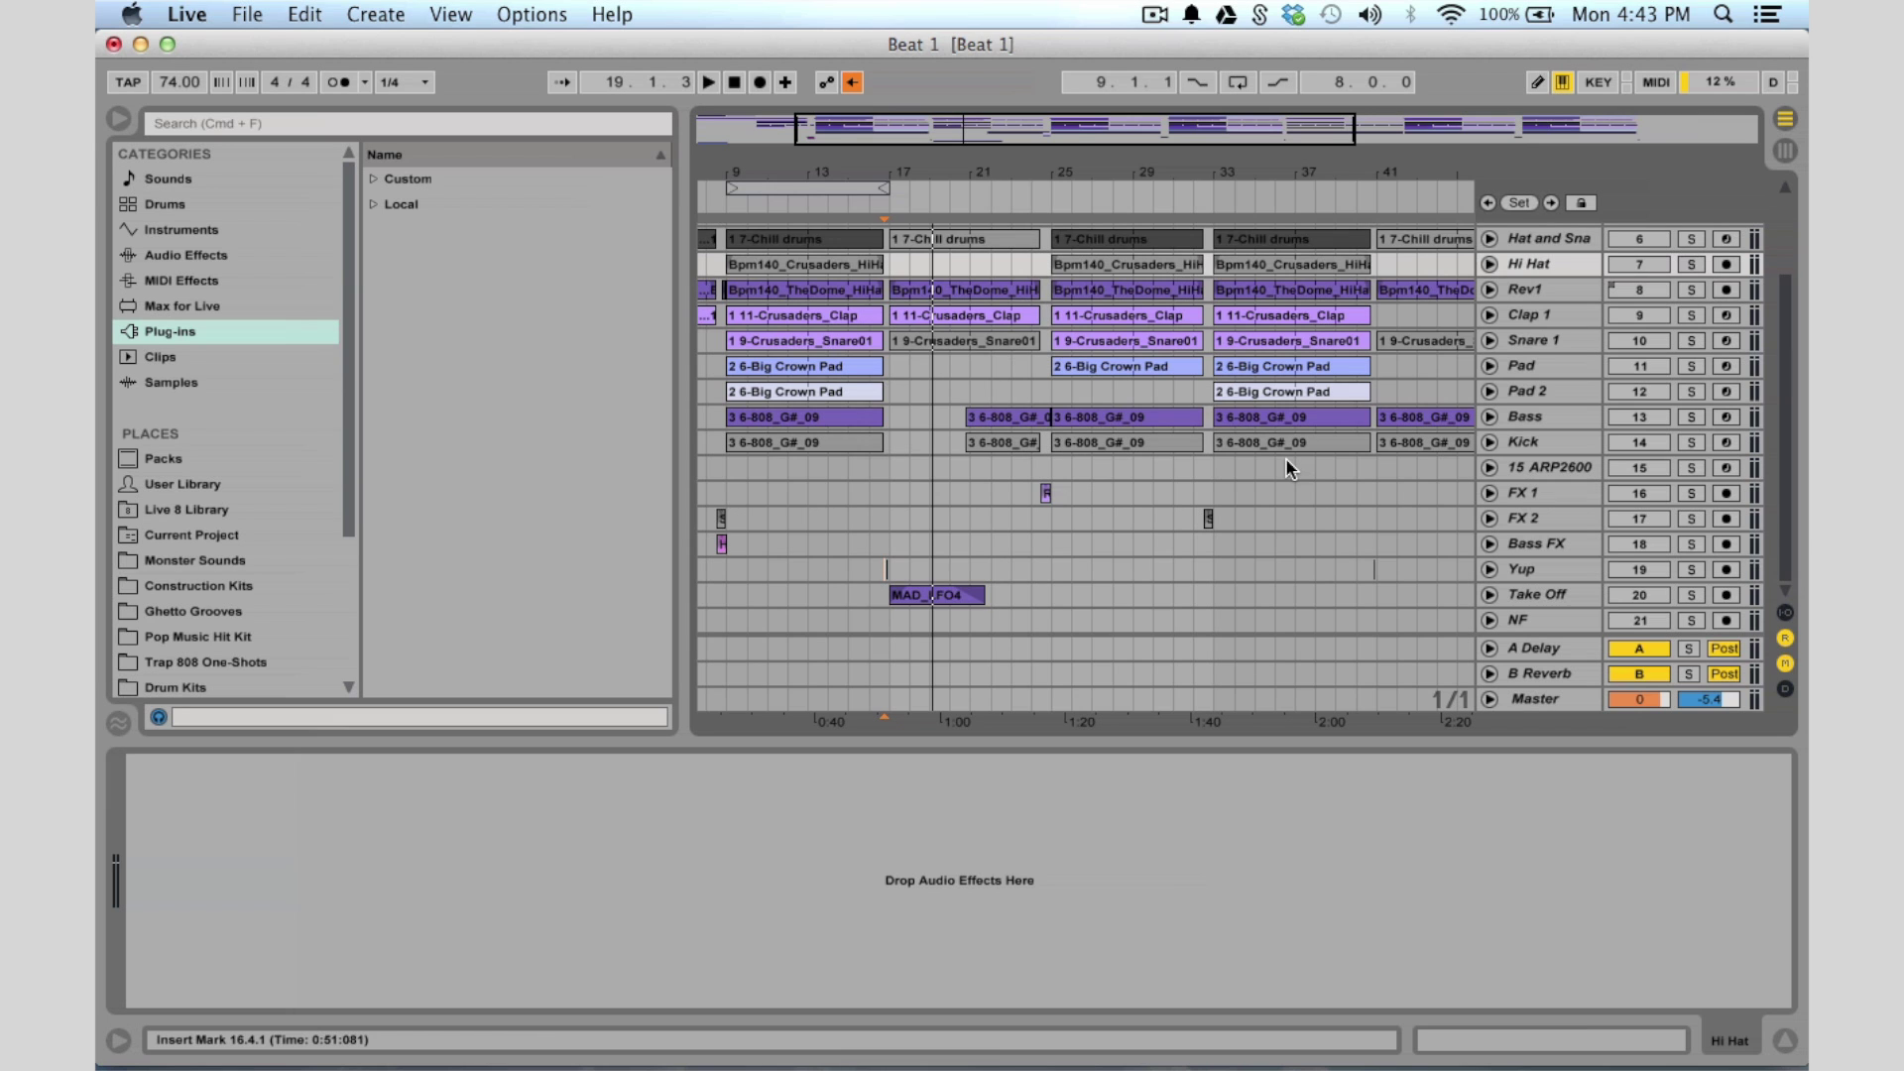
Examine the send knobs of the Yup and neighbouring FX tracks in the Session View mixer, alongside the Delay return's device
left_click(1533, 649)
key("Tab")
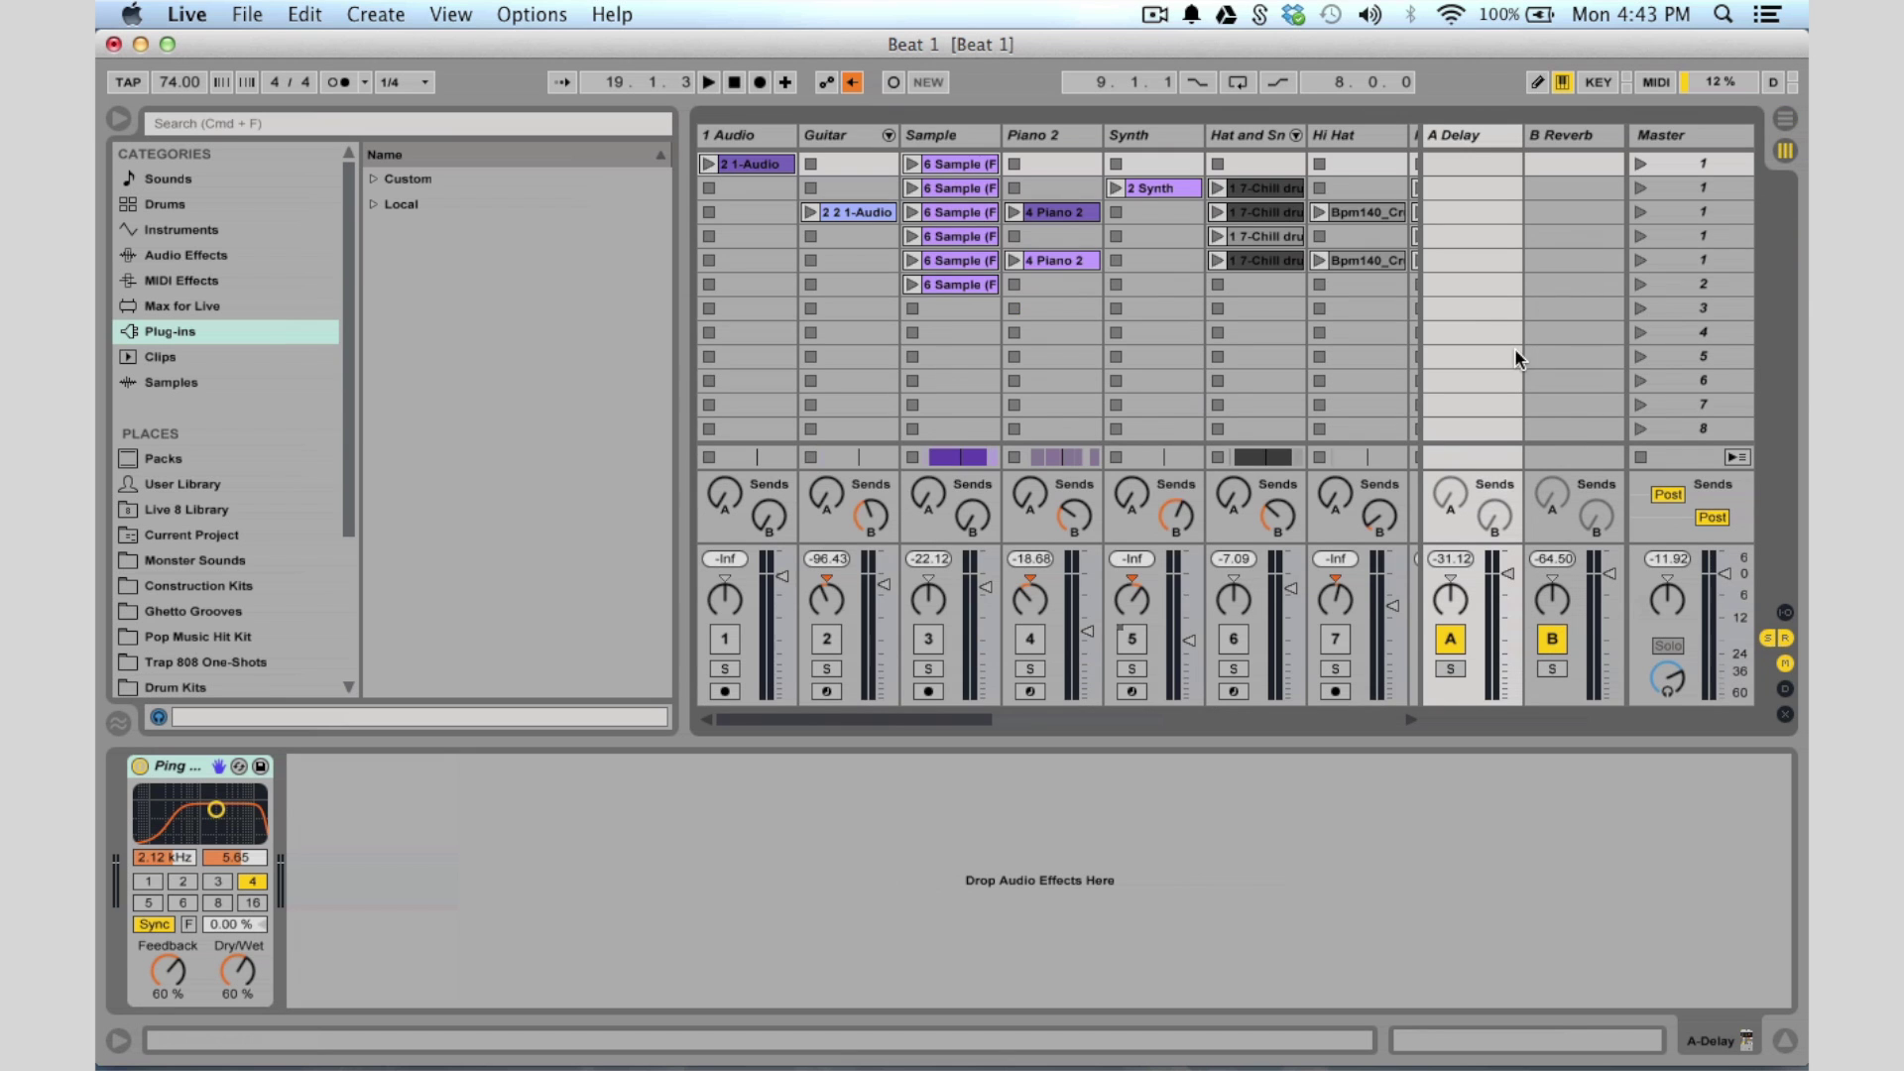
scroll(1146, 412, "right", 10)
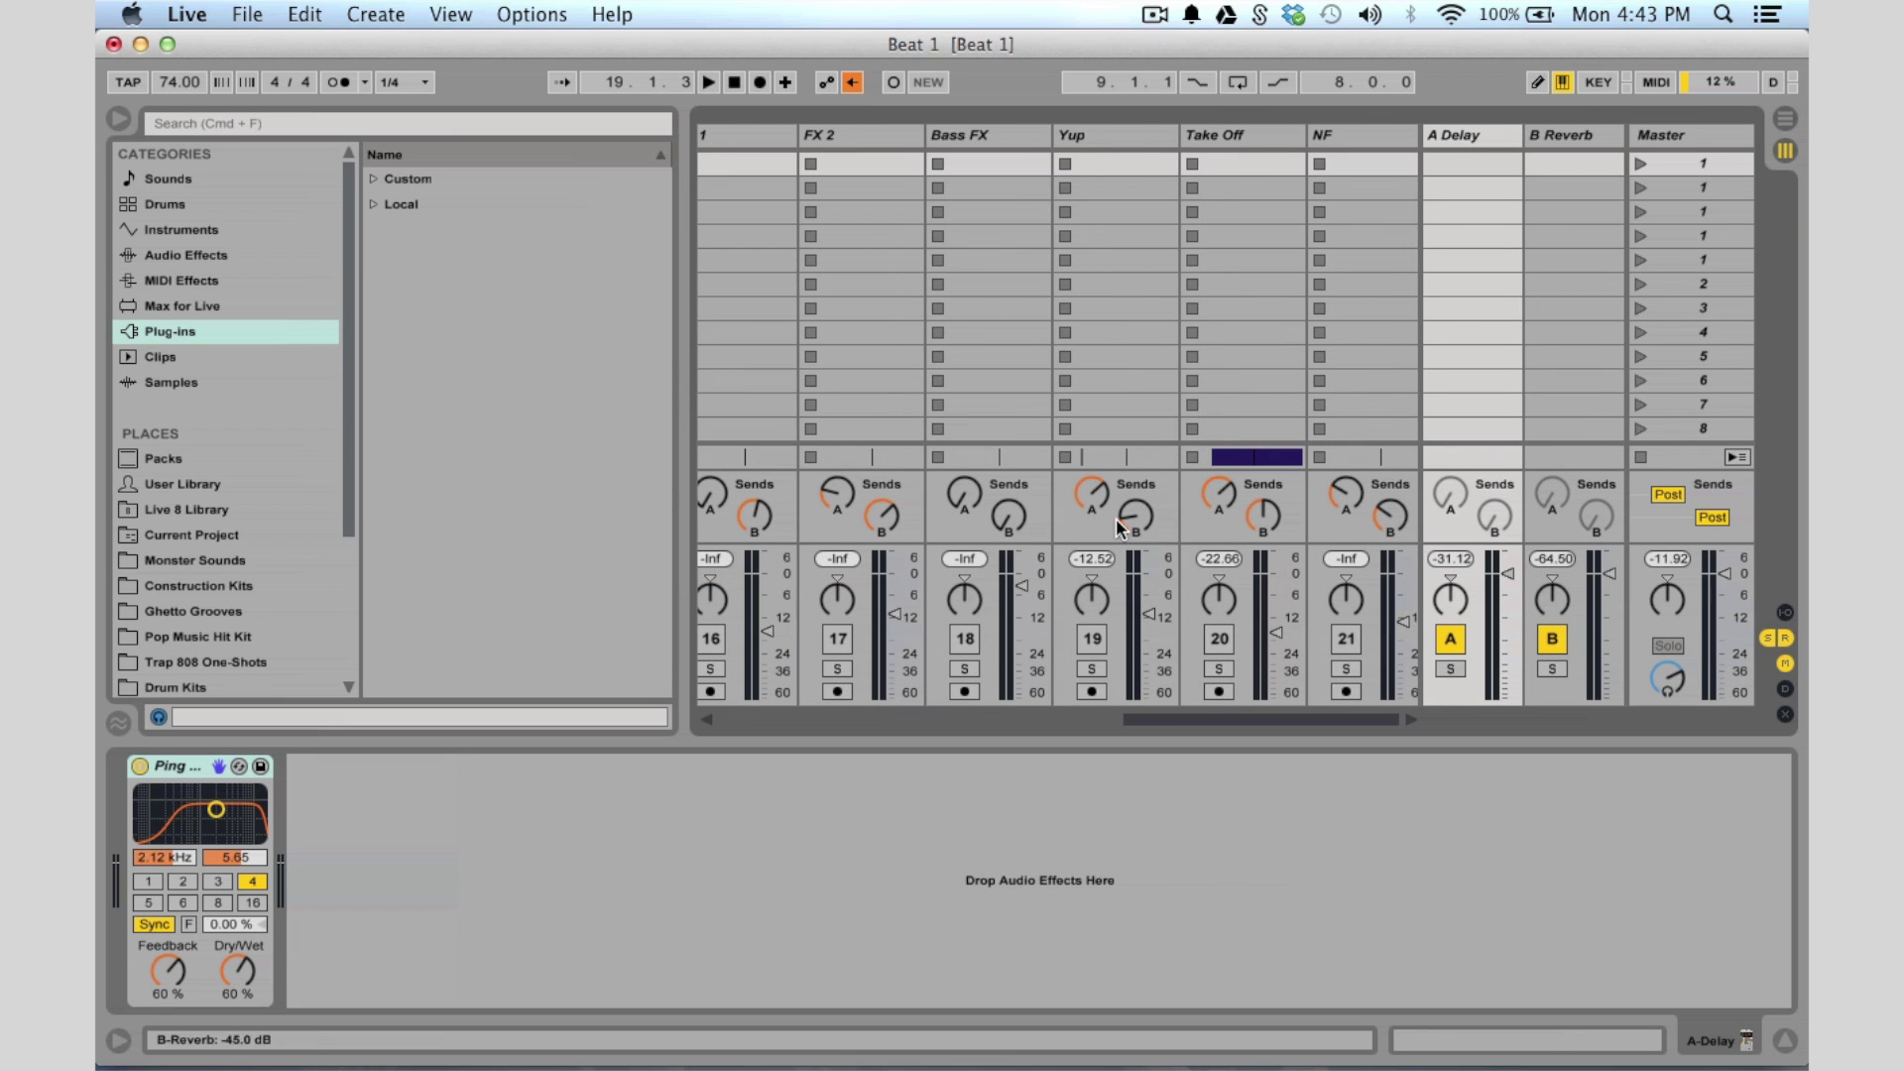
left_click_drag(1097, 490, 1097, 416)
left_click(960, 138)
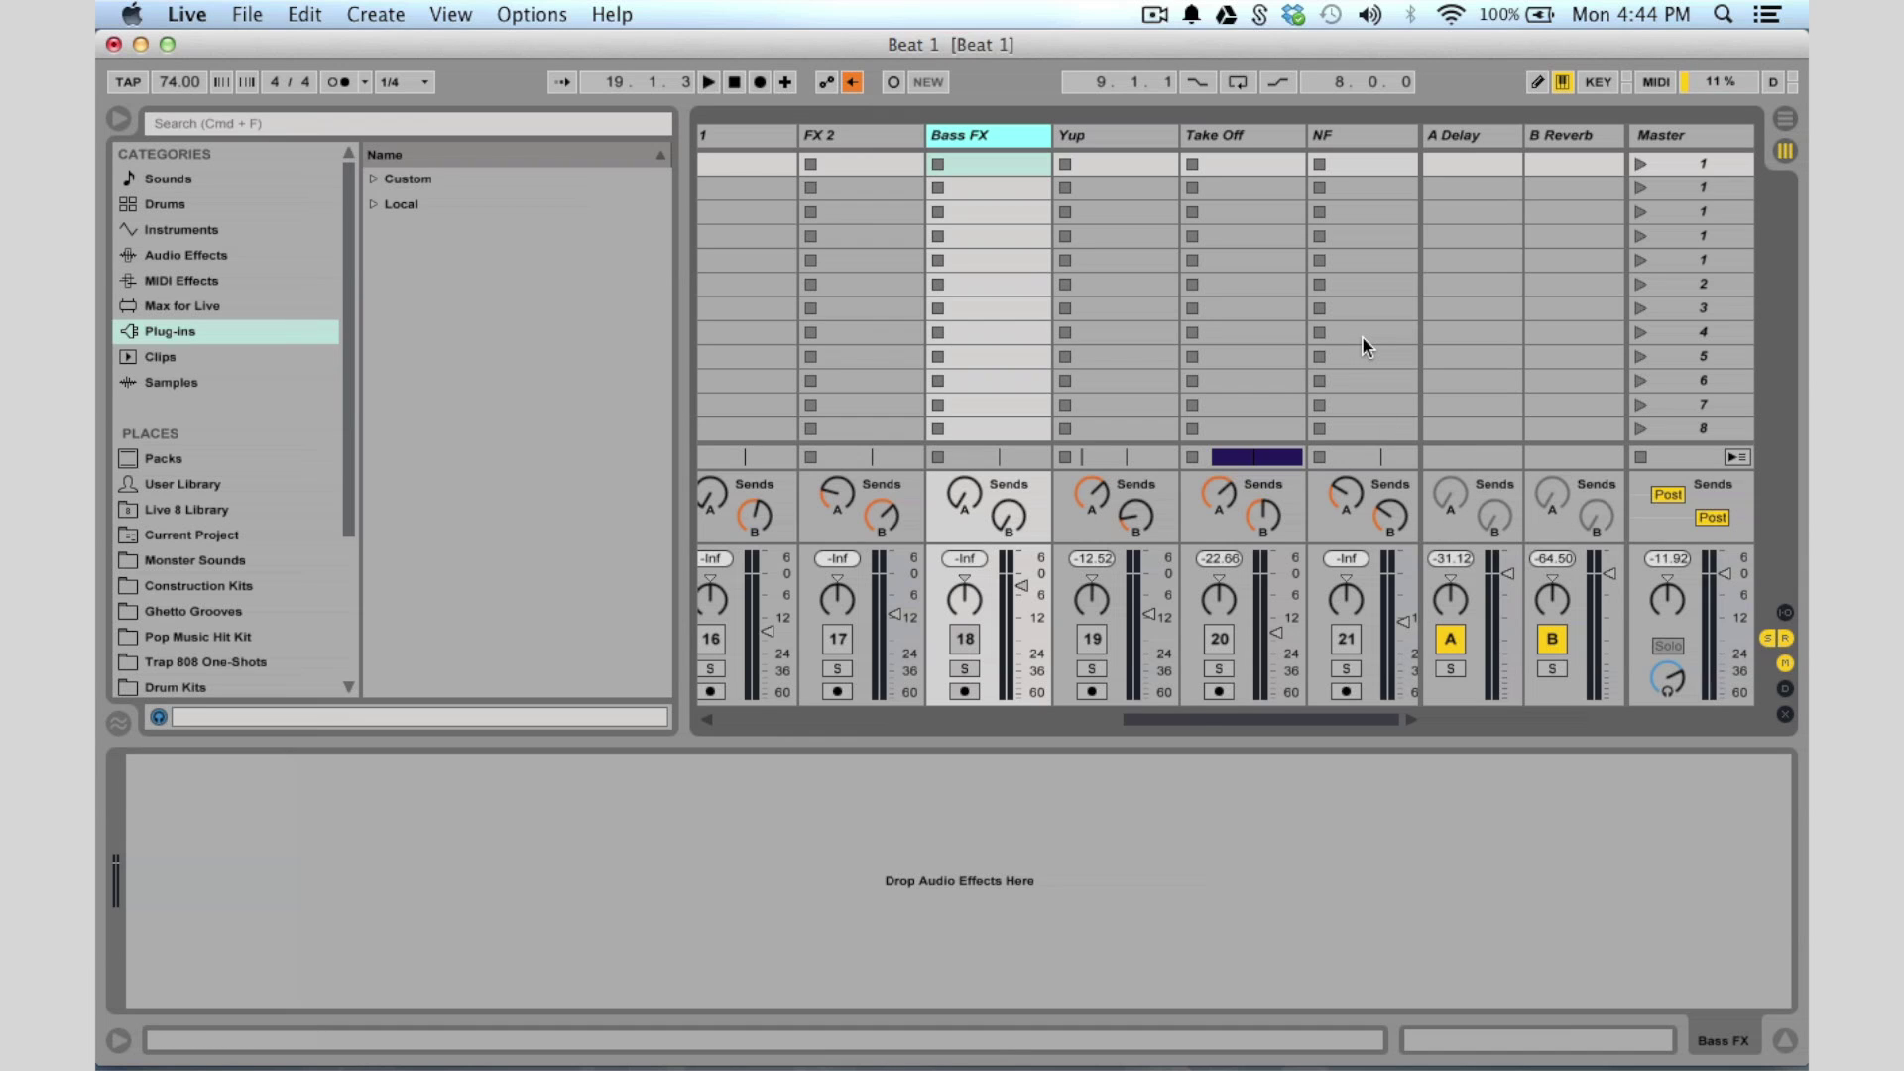
Return to Arrangement View and display the Sample track's Auto Filter devices
left_click(1785, 121)
left_click_drag(915, 136, 854, 137)
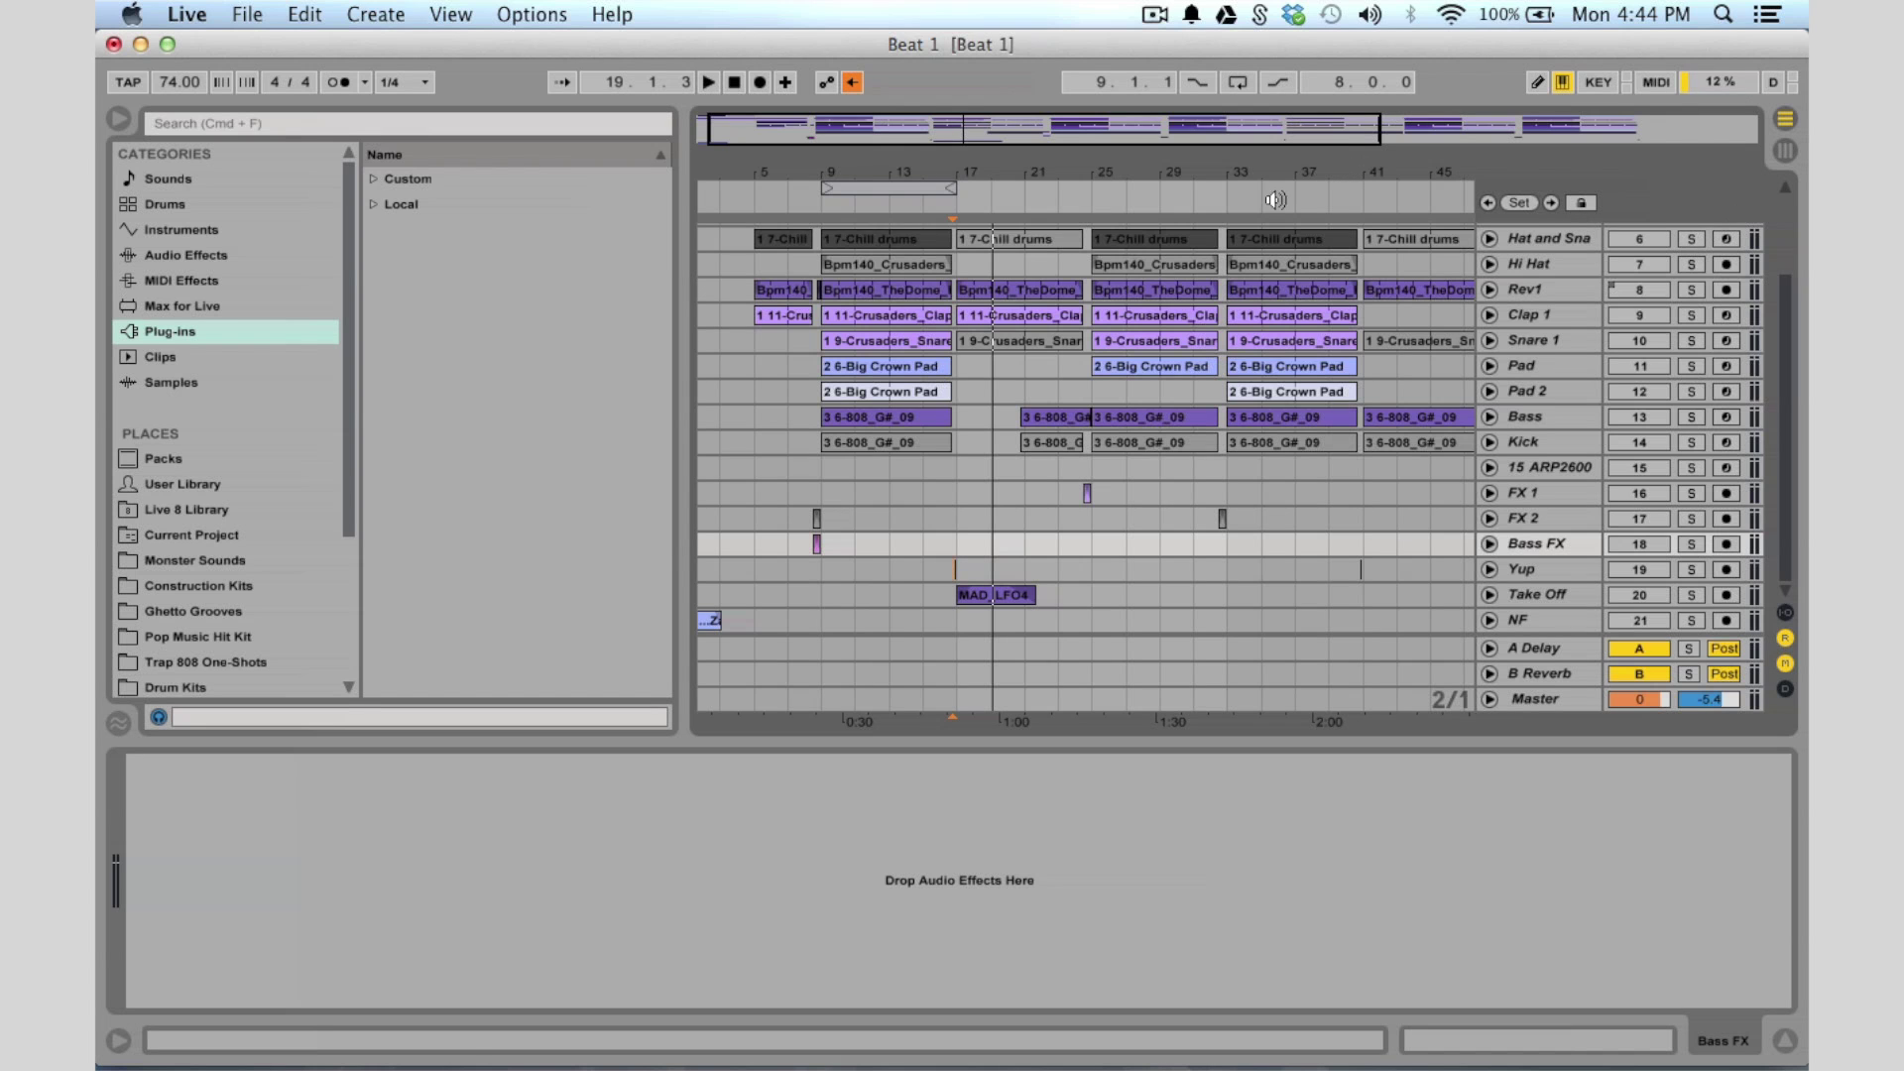
scroll(1188, 276, "up", 5)
left_click_drag(1021, 134, 918, 133)
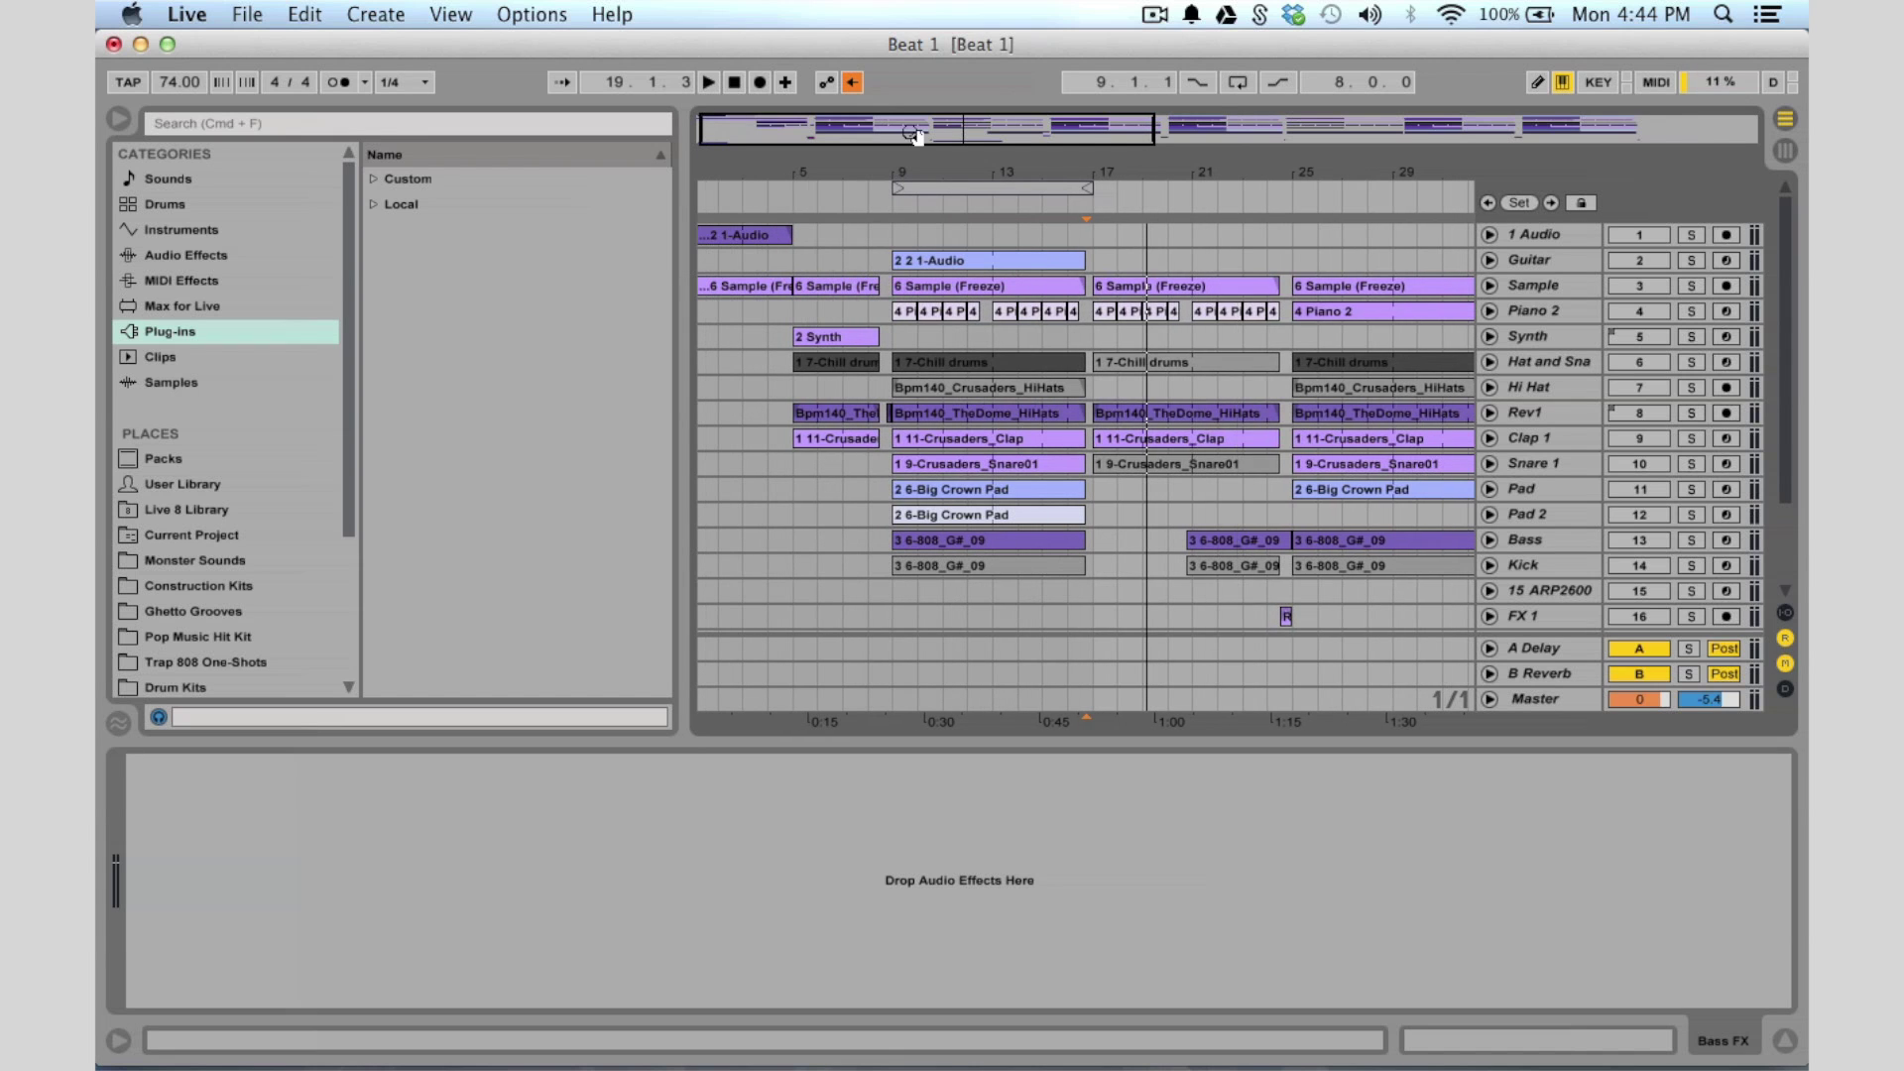
left_click(1531, 289)
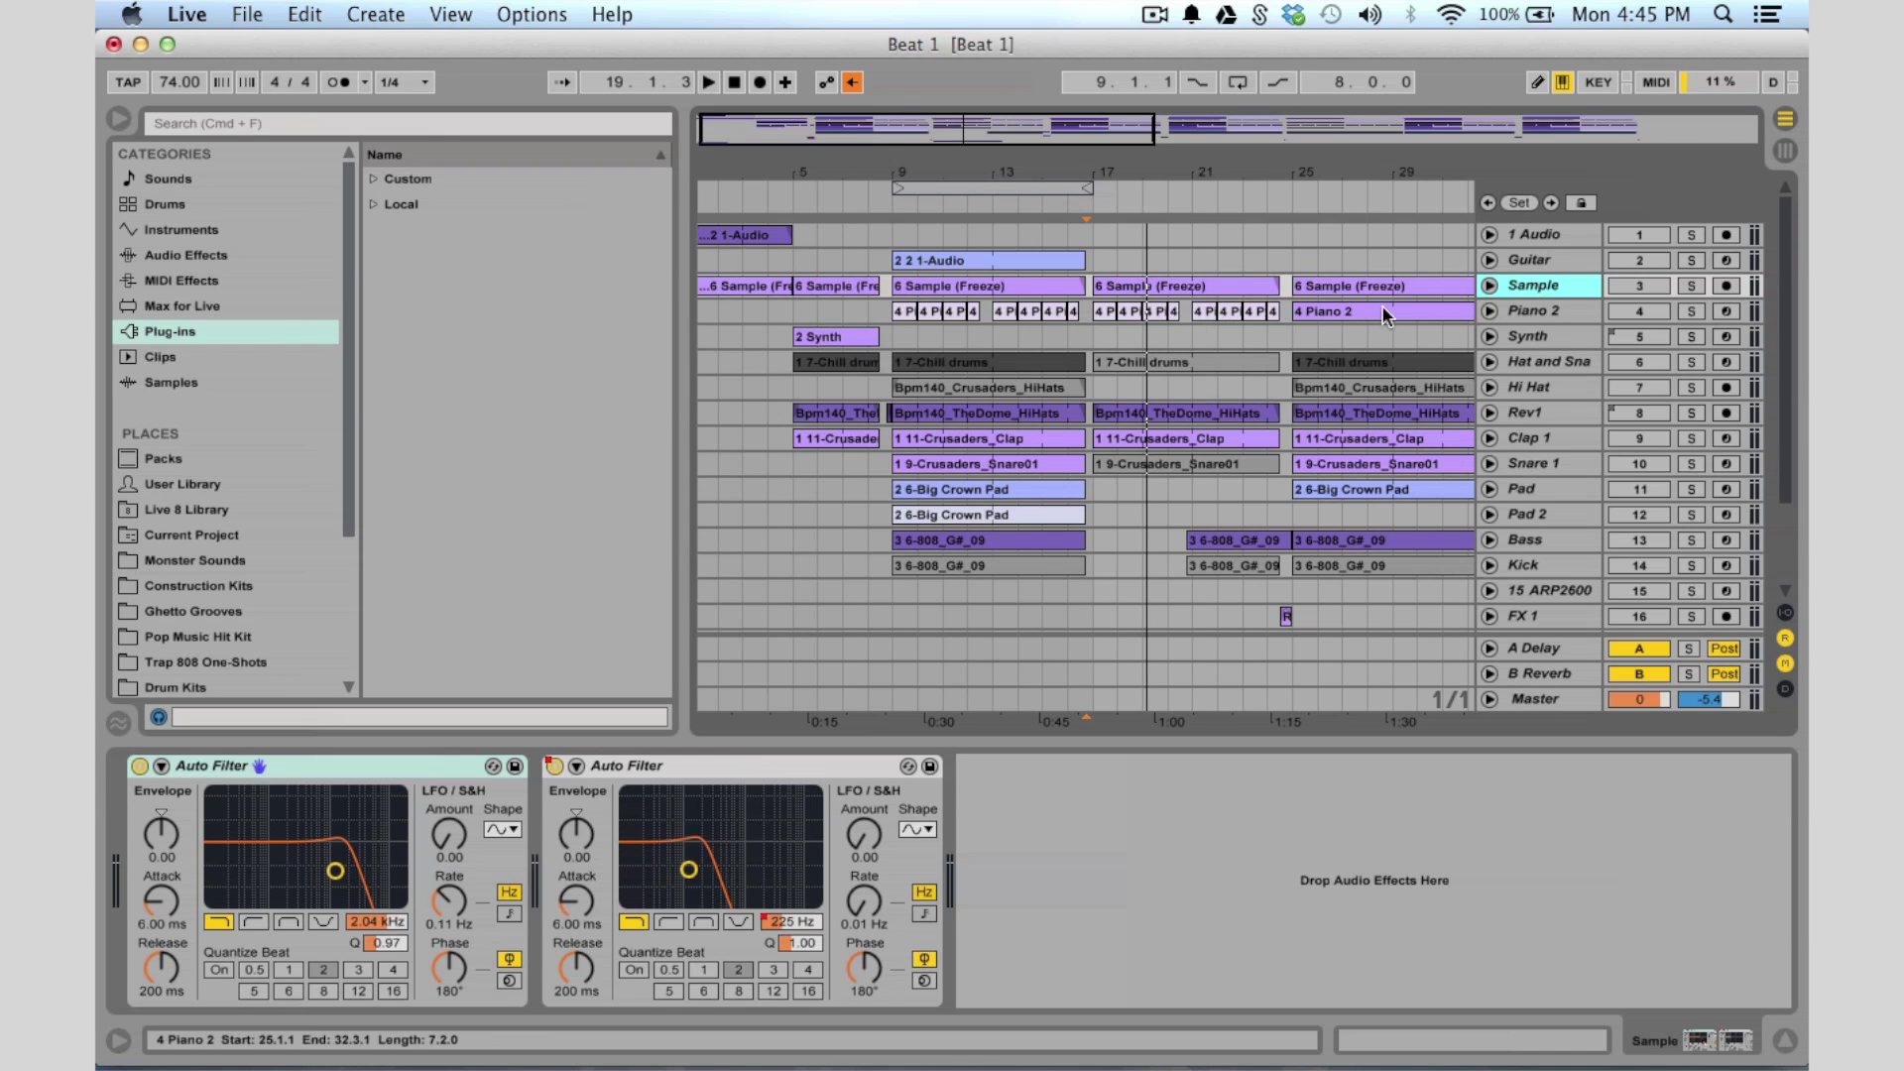
Unfold and activate the Sample track, with its clip from bar 9 to 17 in view
left_click(1003, 260)
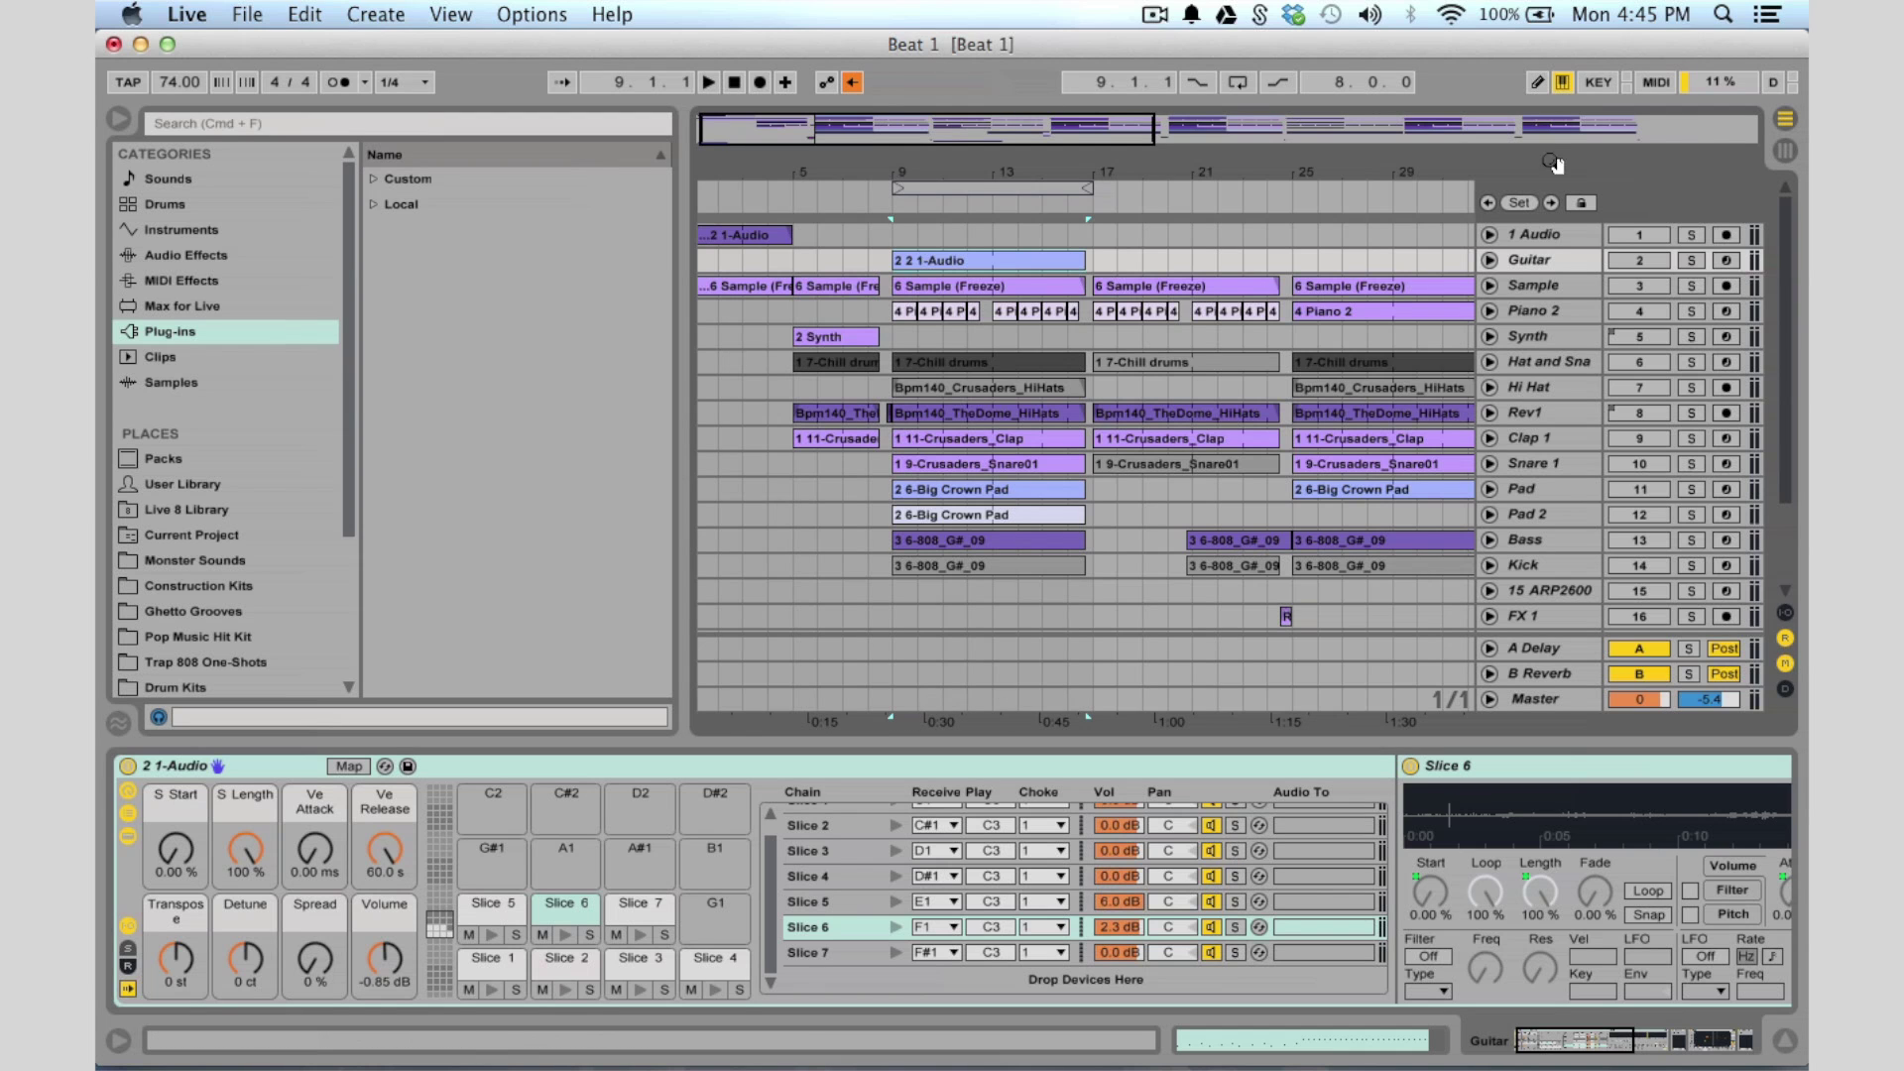
left_click(1541, 287)
left_click_drag(1097, 173, 1302, 236)
left_click(1504, 284)
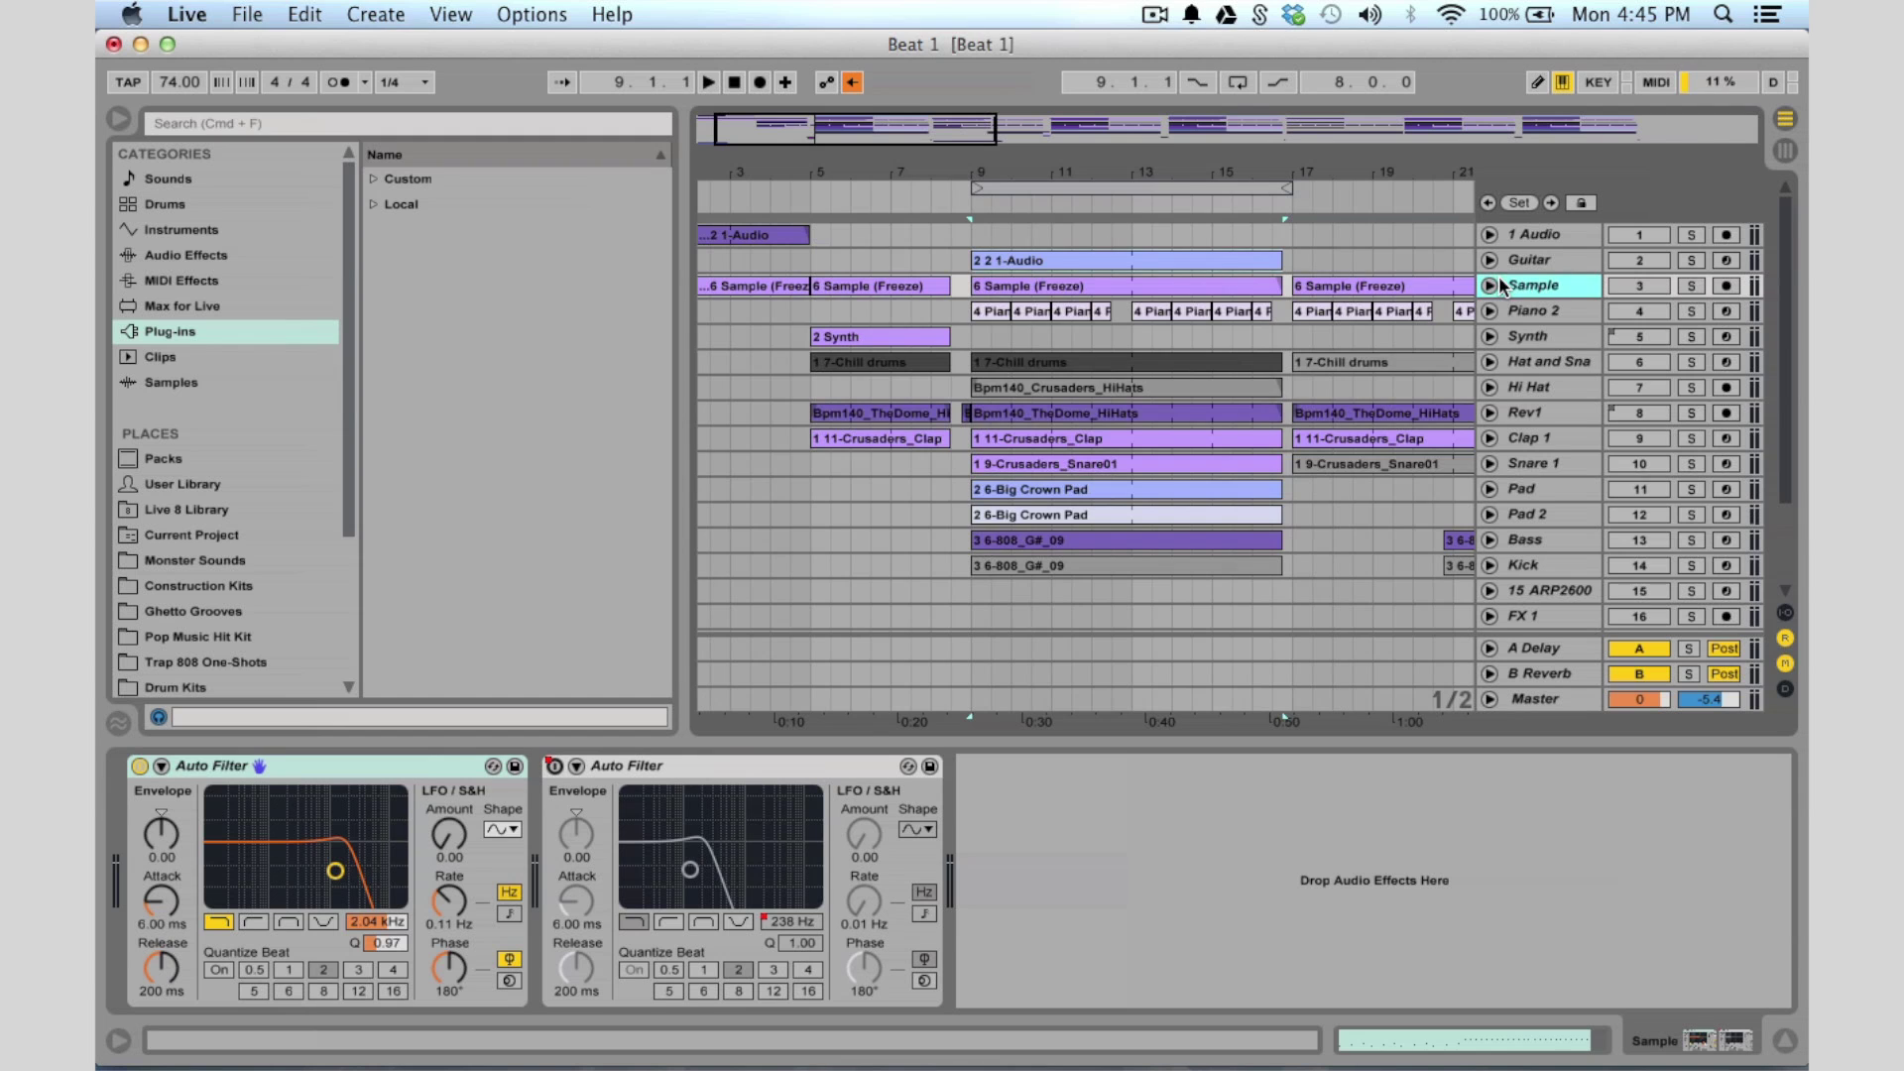
left_click(1492, 286)
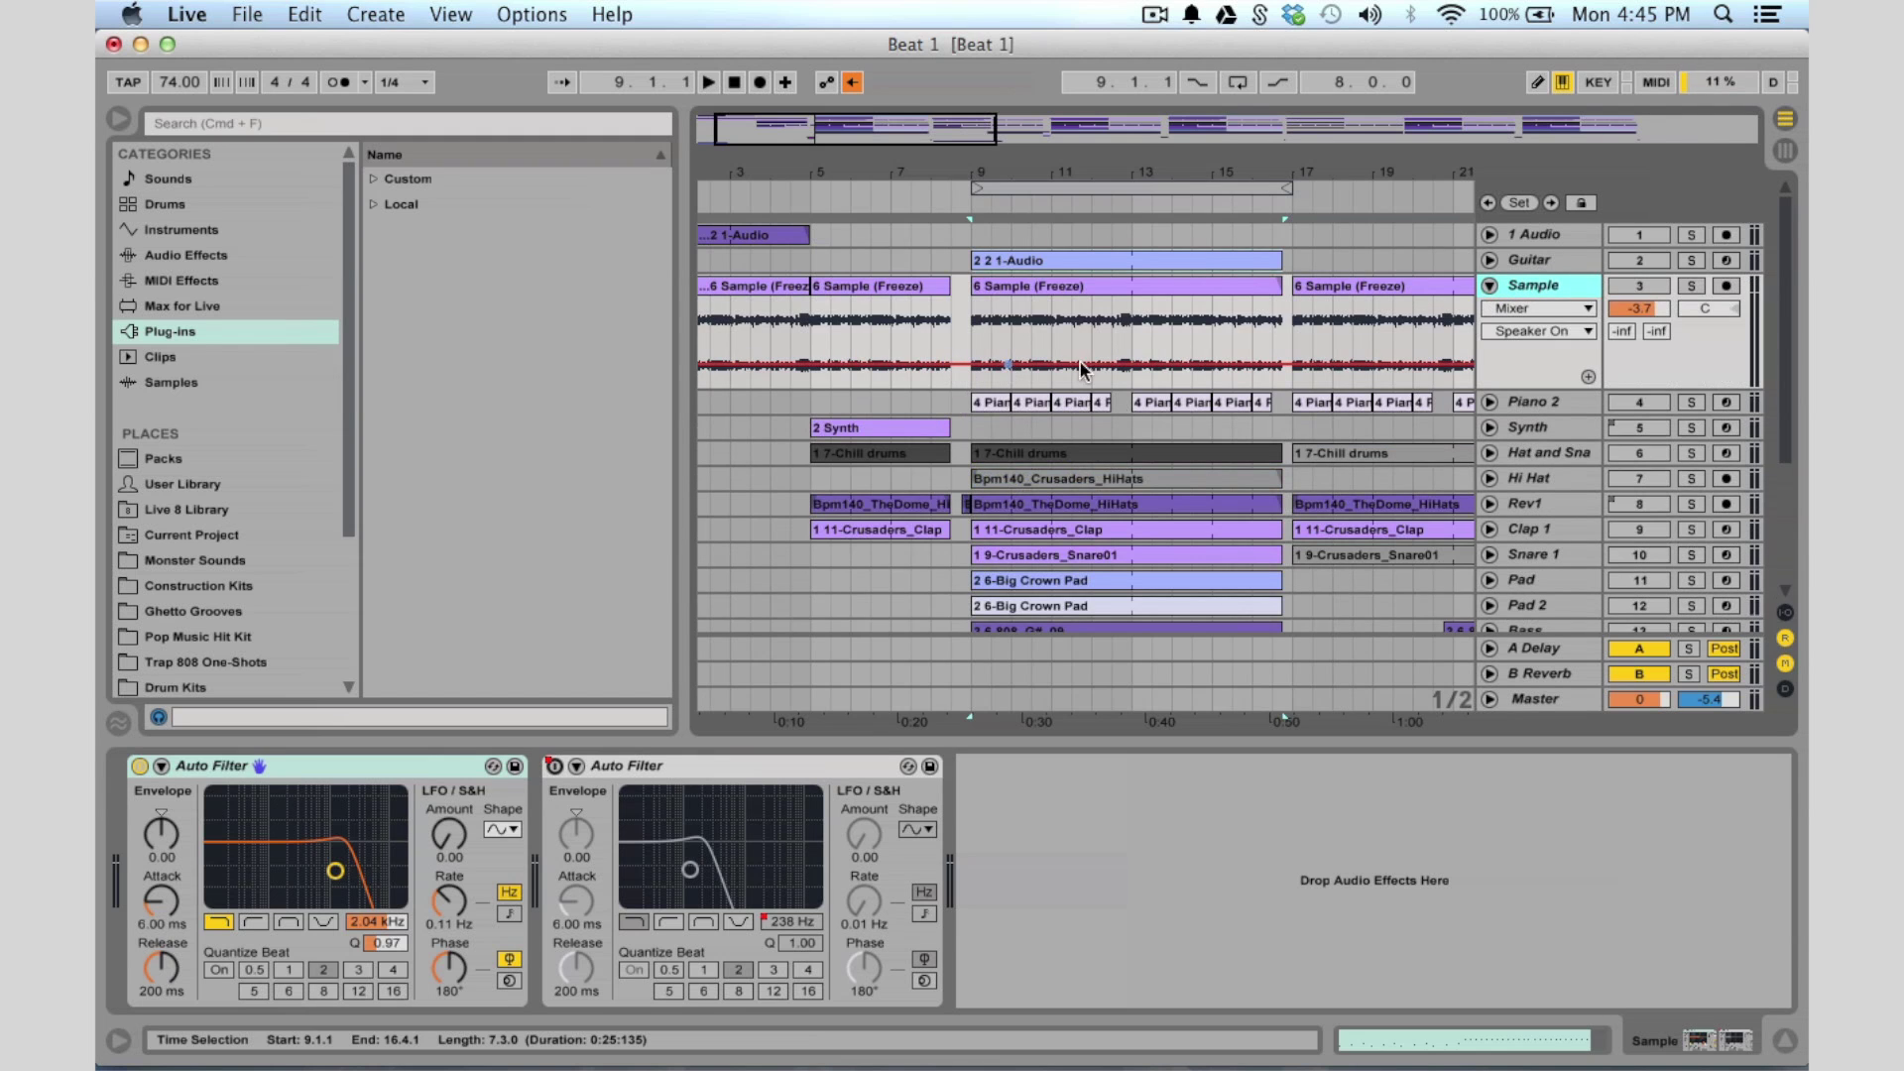
left_click(1639, 286)
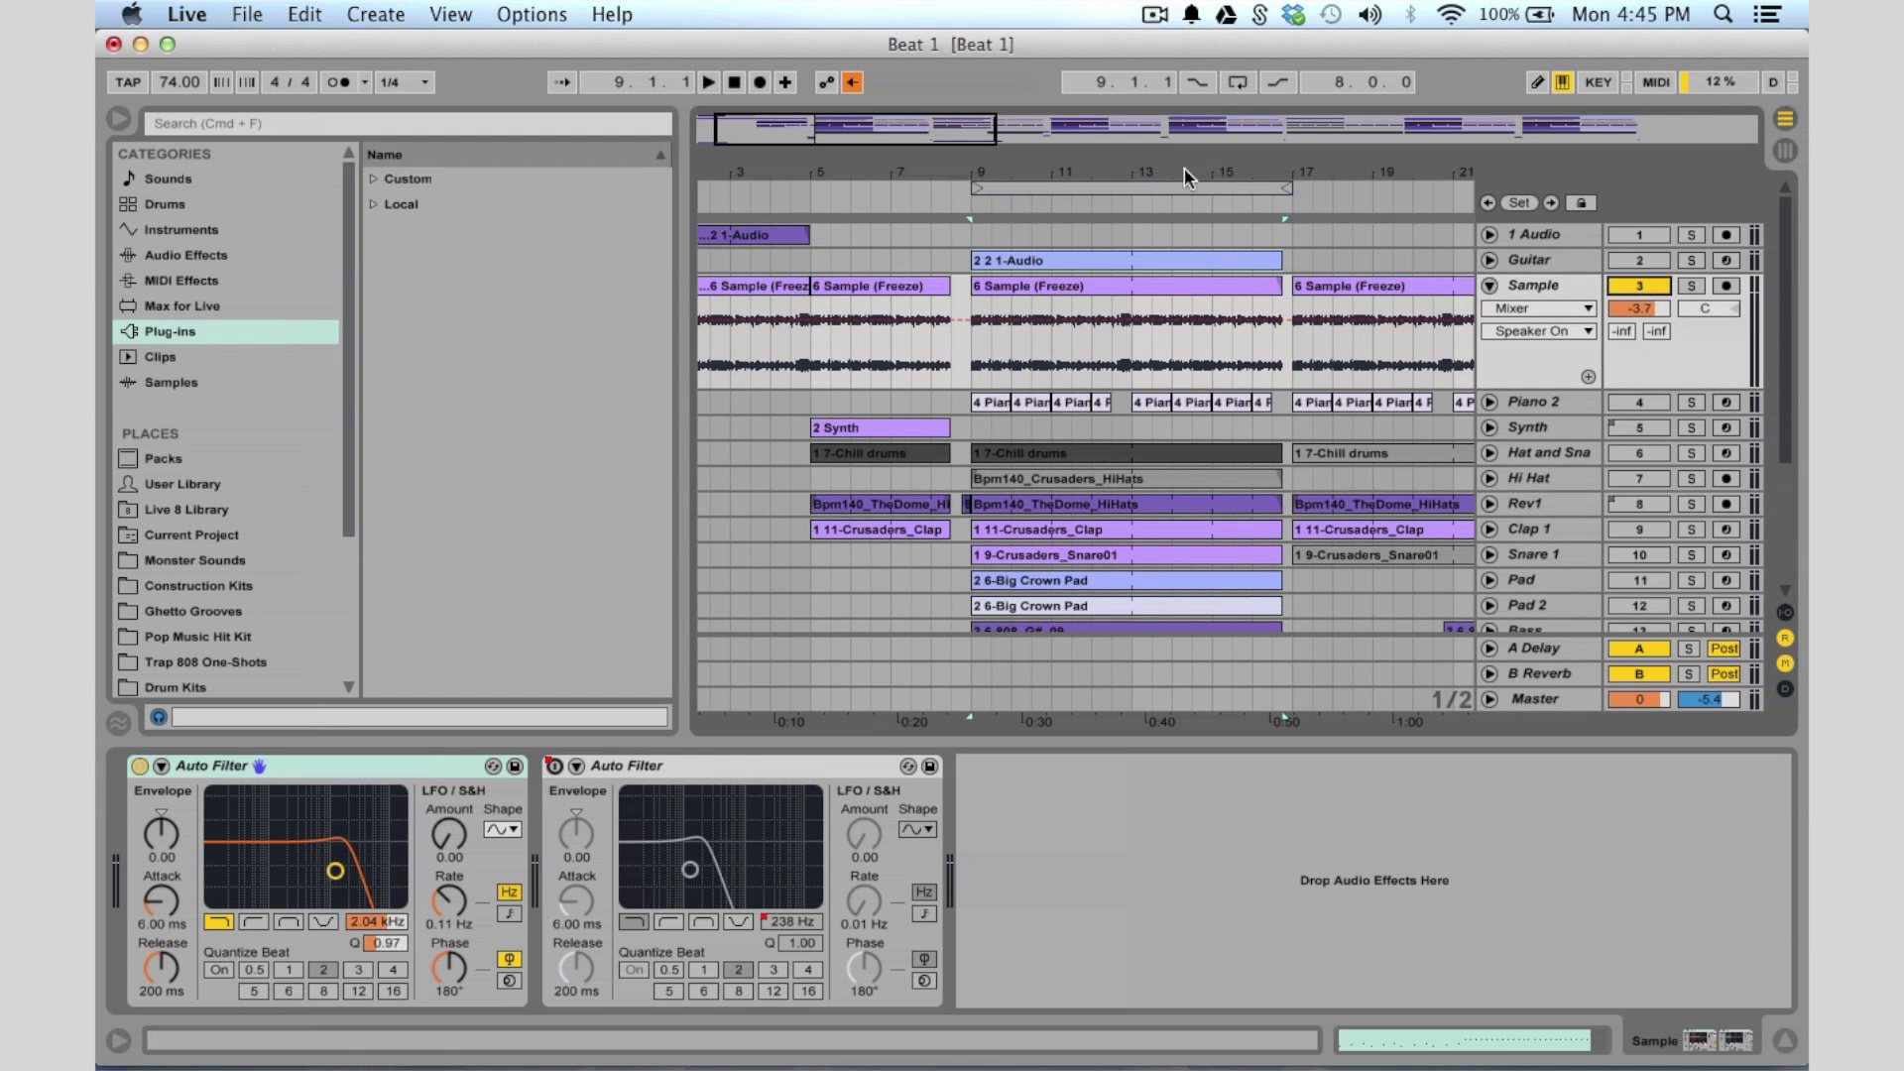
Audition the Sample track from 9.1.1 and stop playback at about bar 13
left_click(971, 430)
key("space")
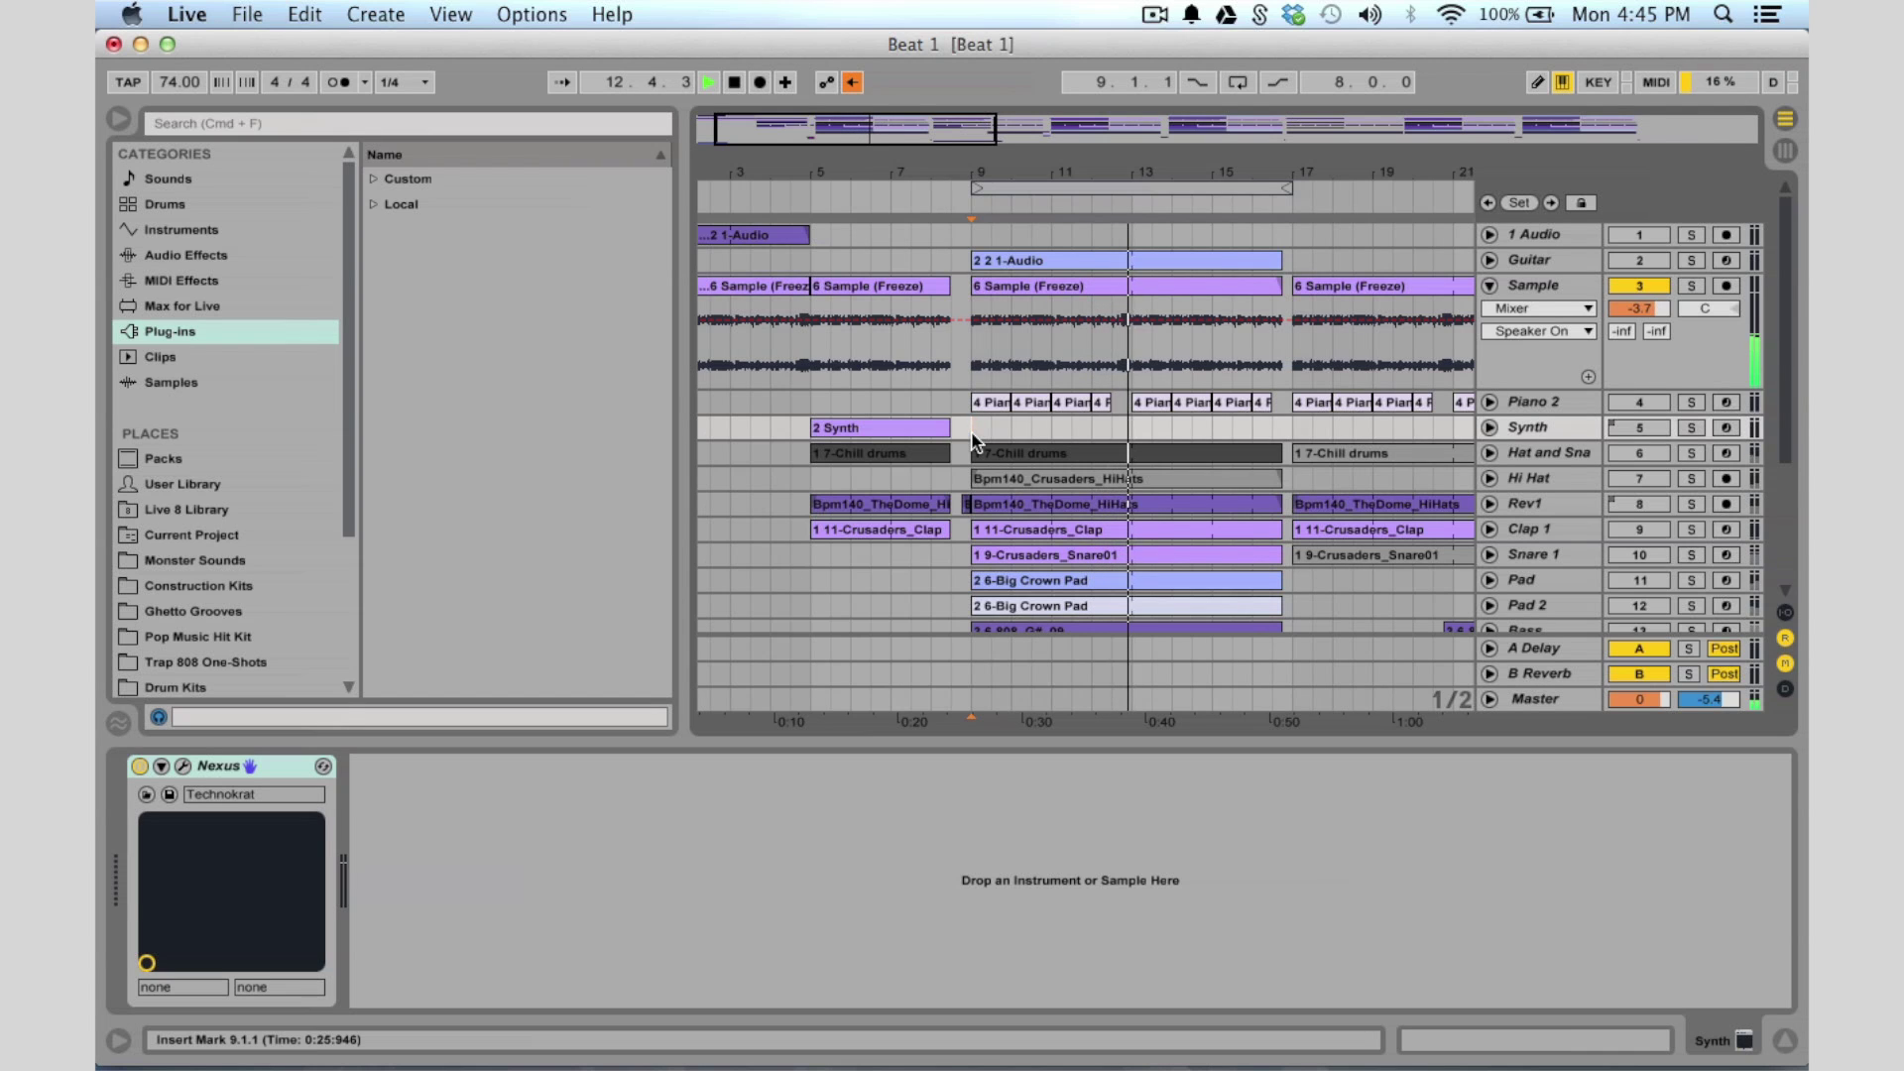
key("space")
Add a third Auto Filter from the audio effects to the end of the Sample track's device chain and delete it again
scroll(1300, 385, "right", 5)
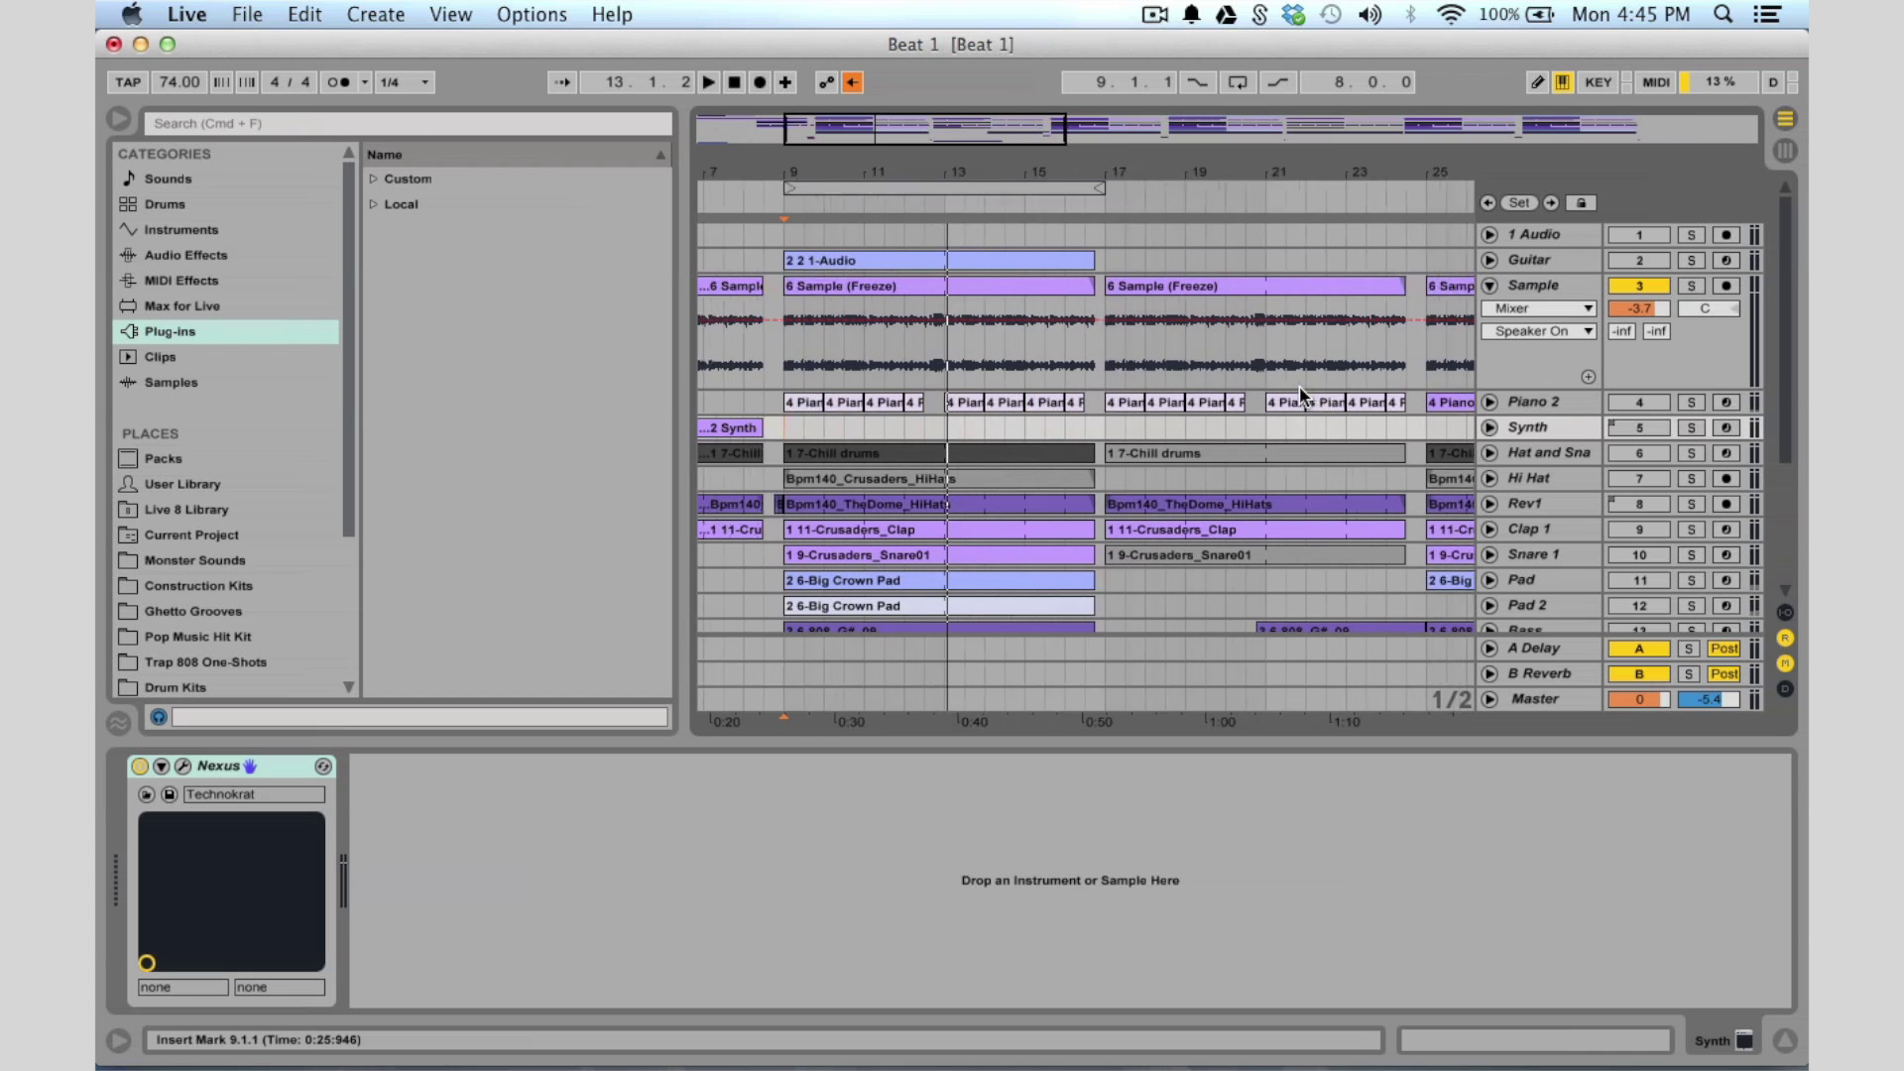
left_click(1531, 308)
left_click(1522, 288)
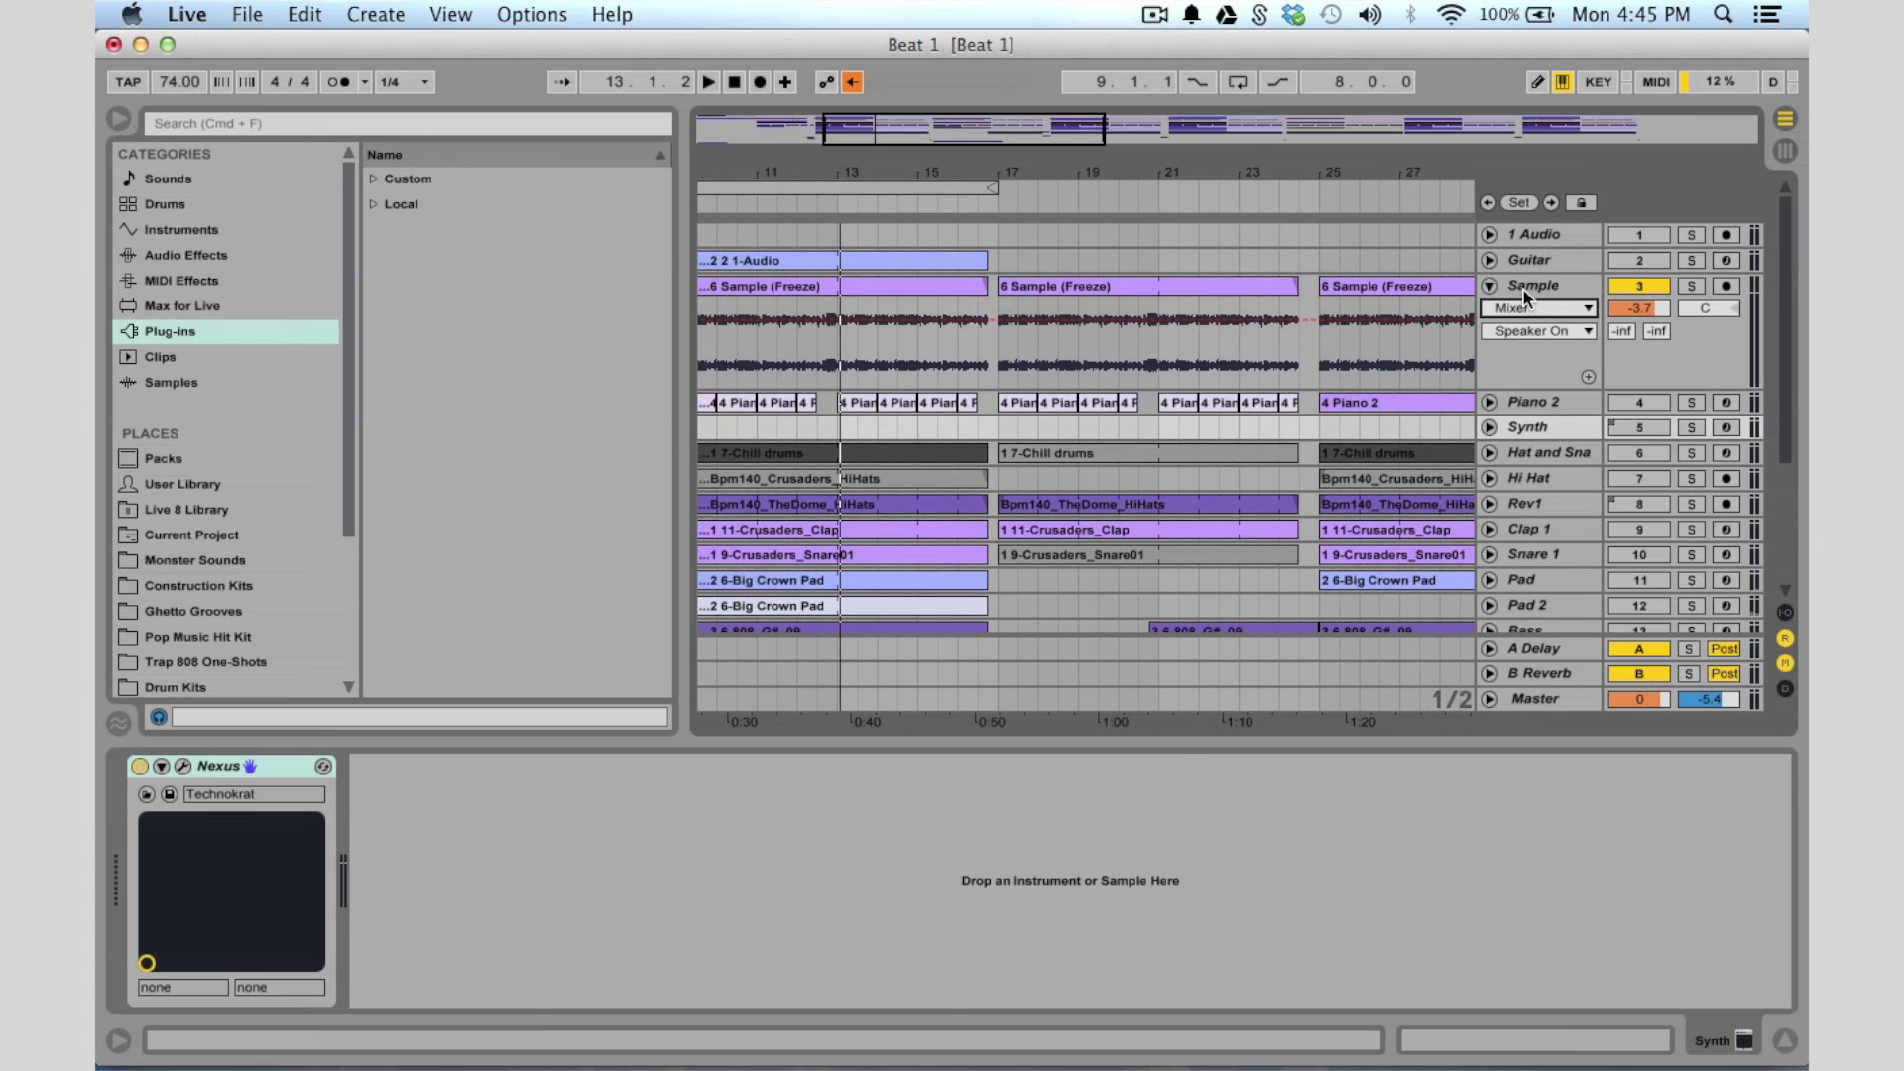
left_click(1522, 289)
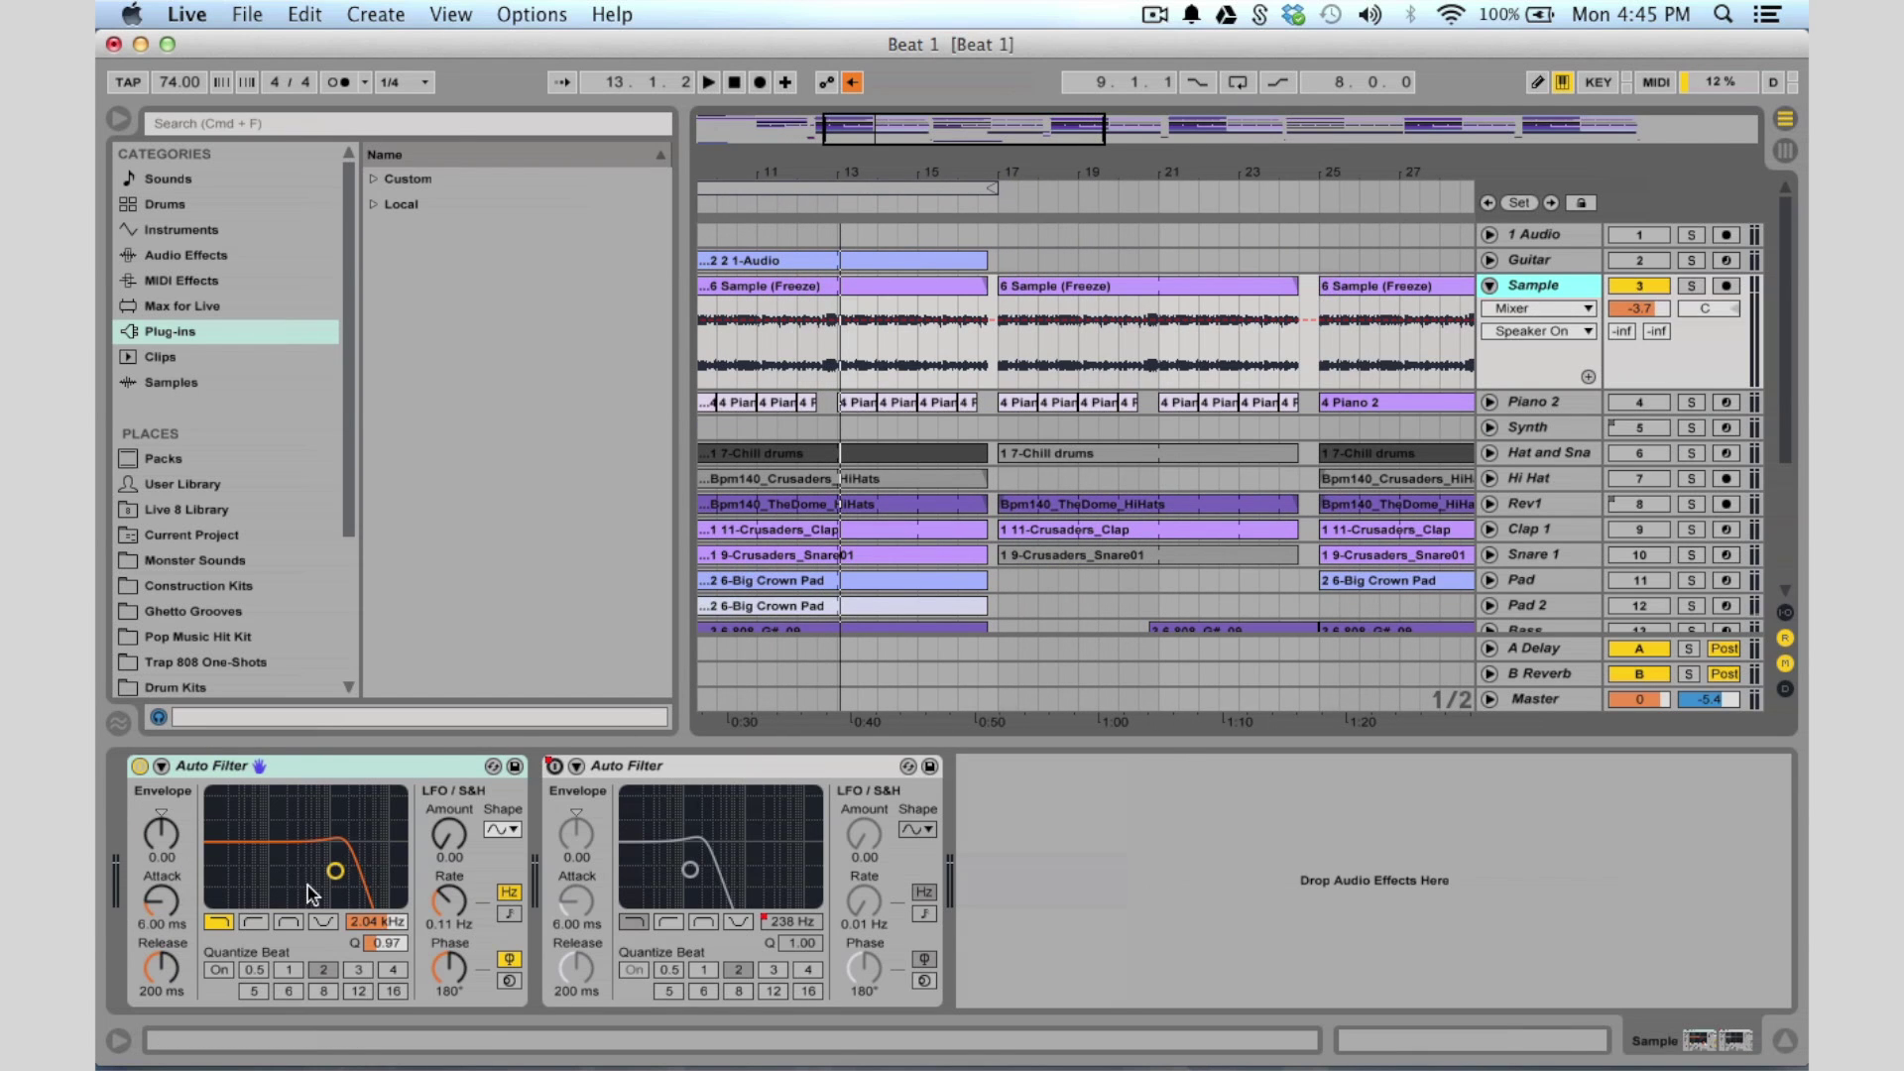
left_click(202, 257)
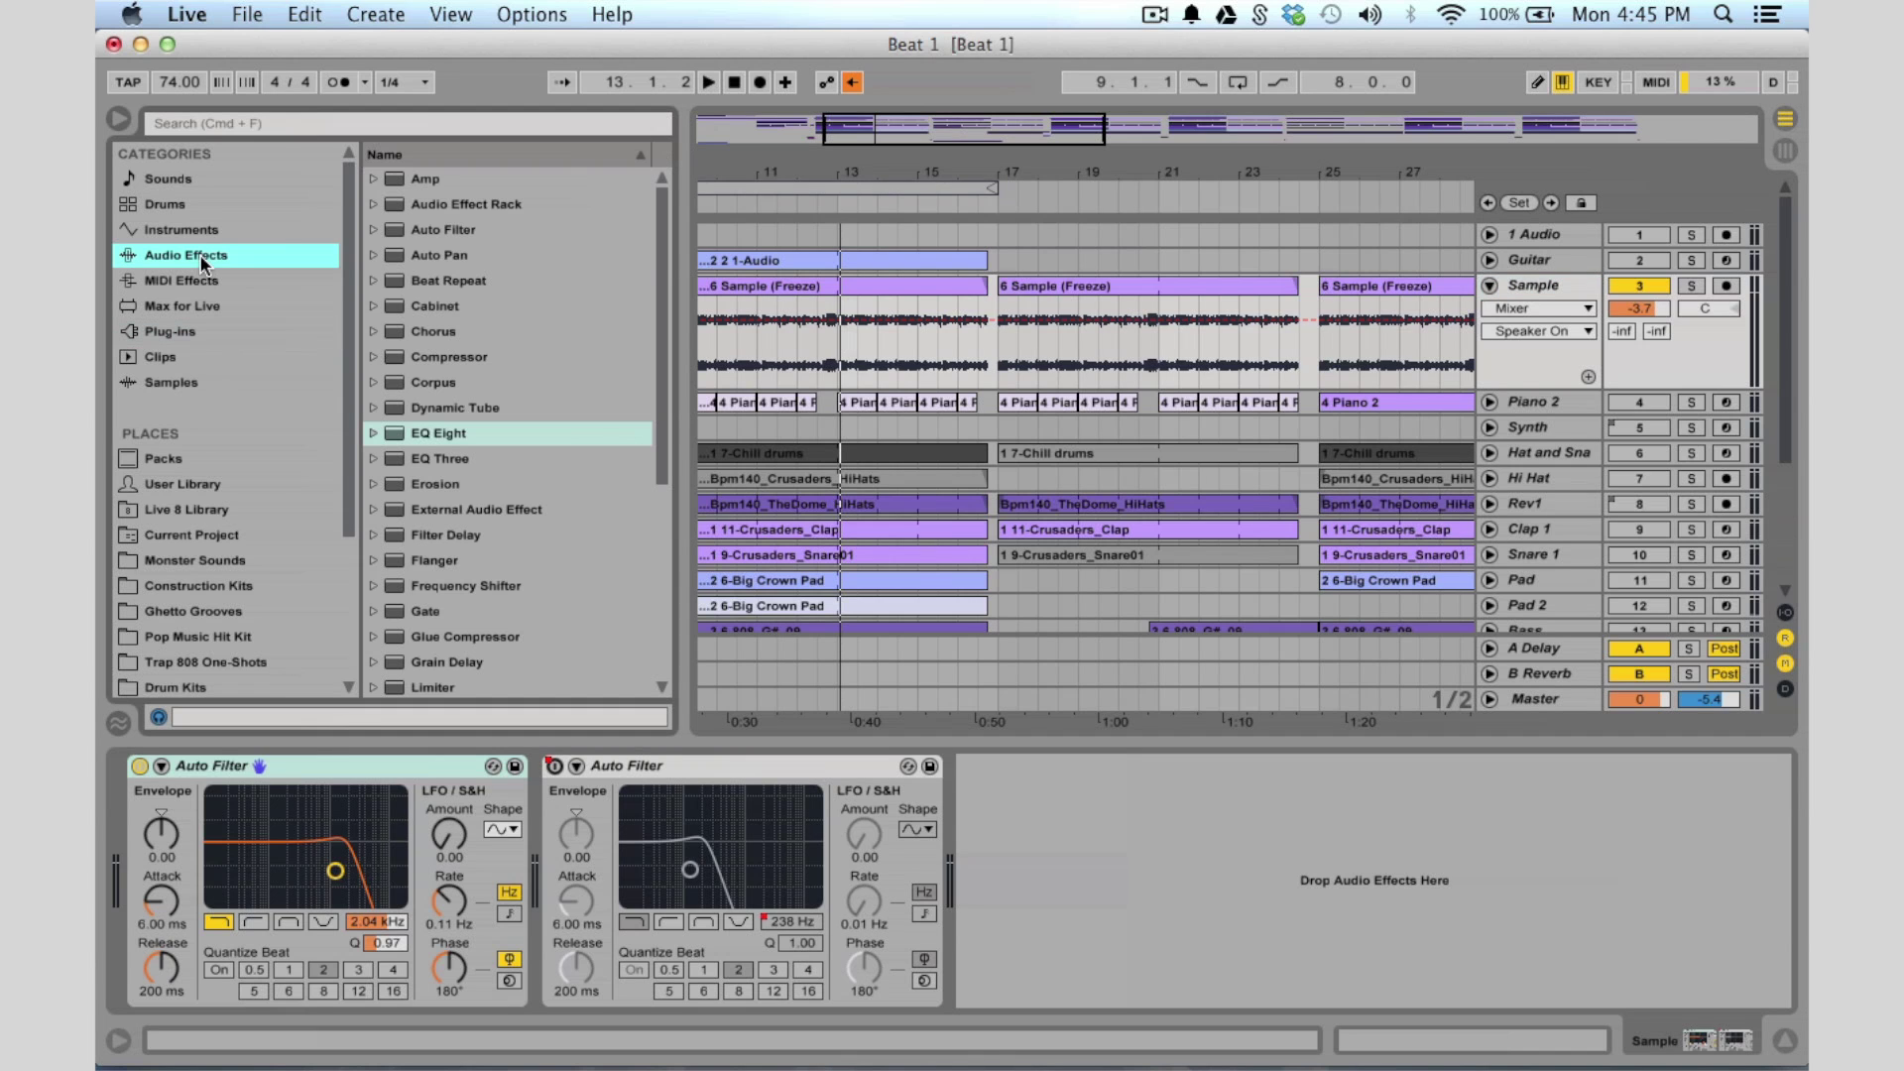
left_click(415, 230)
left_click(375, 231)
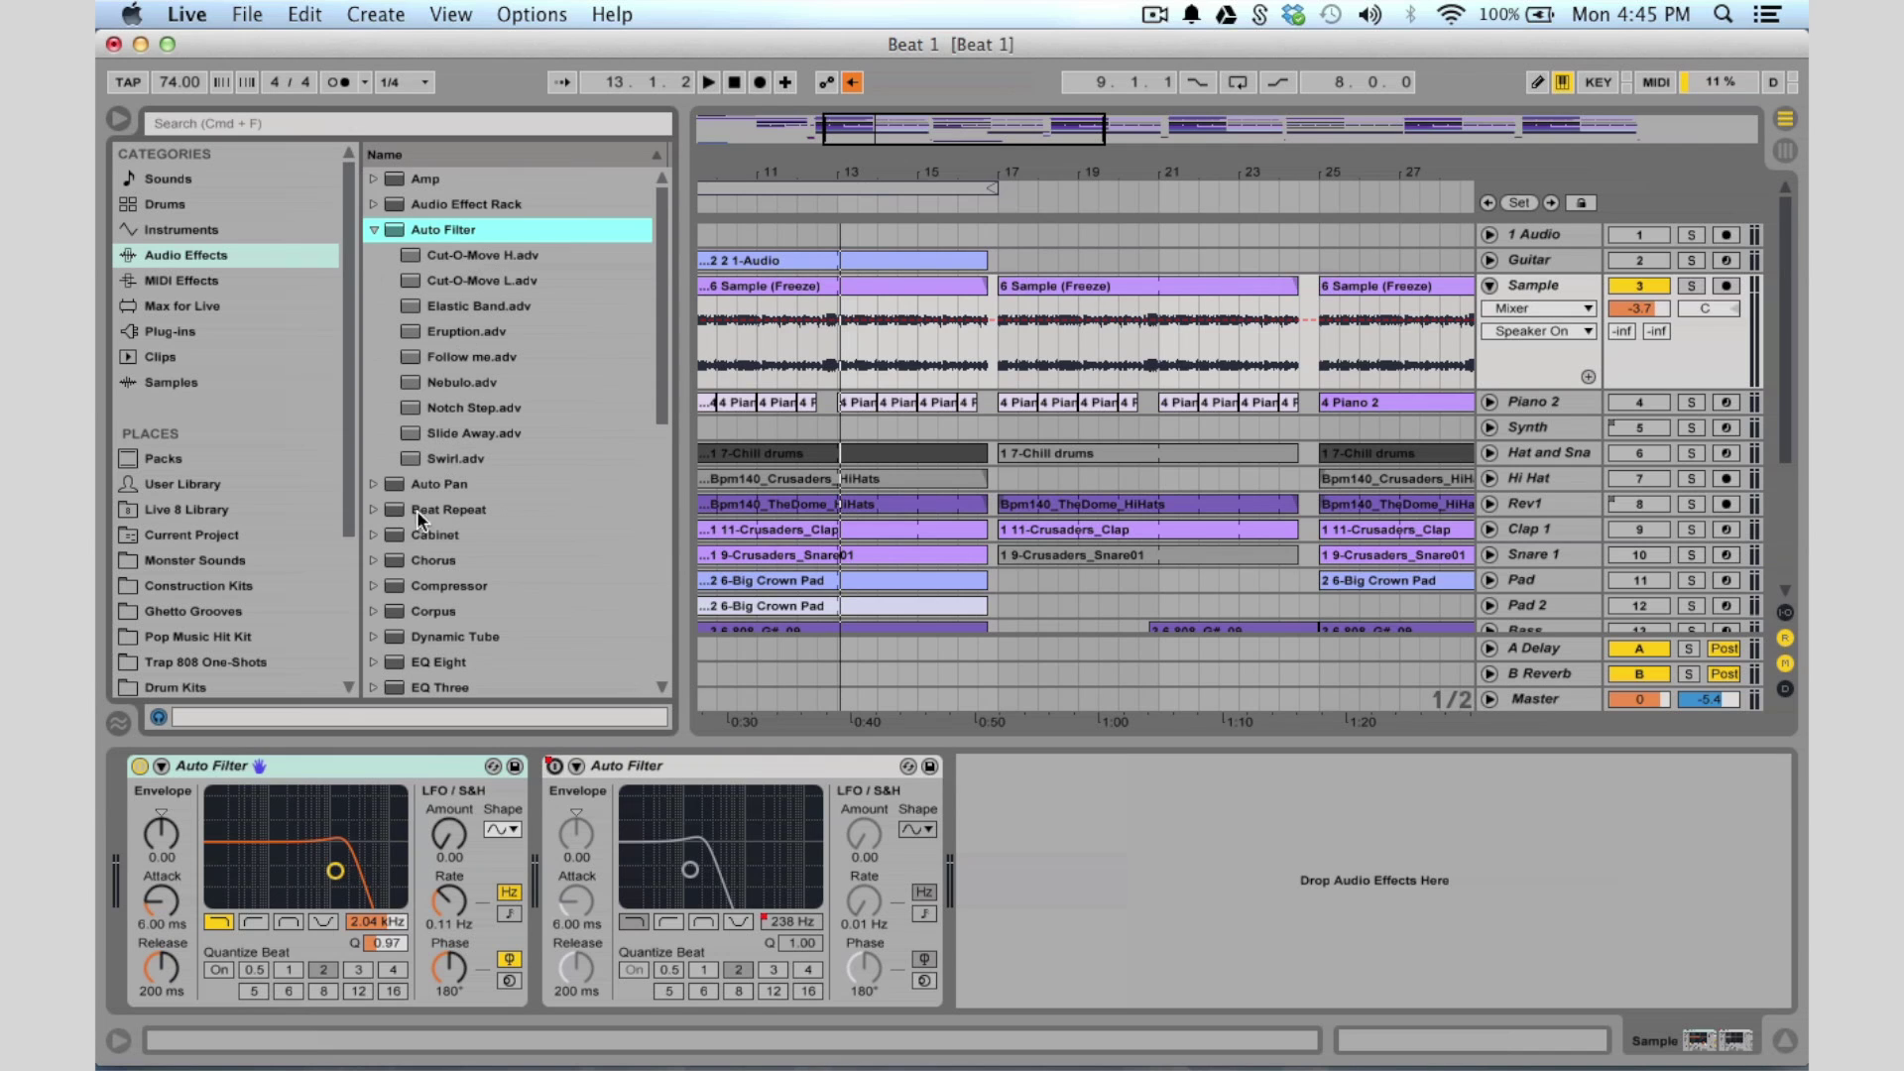
left_click_drag(399, 228, 1187, 840)
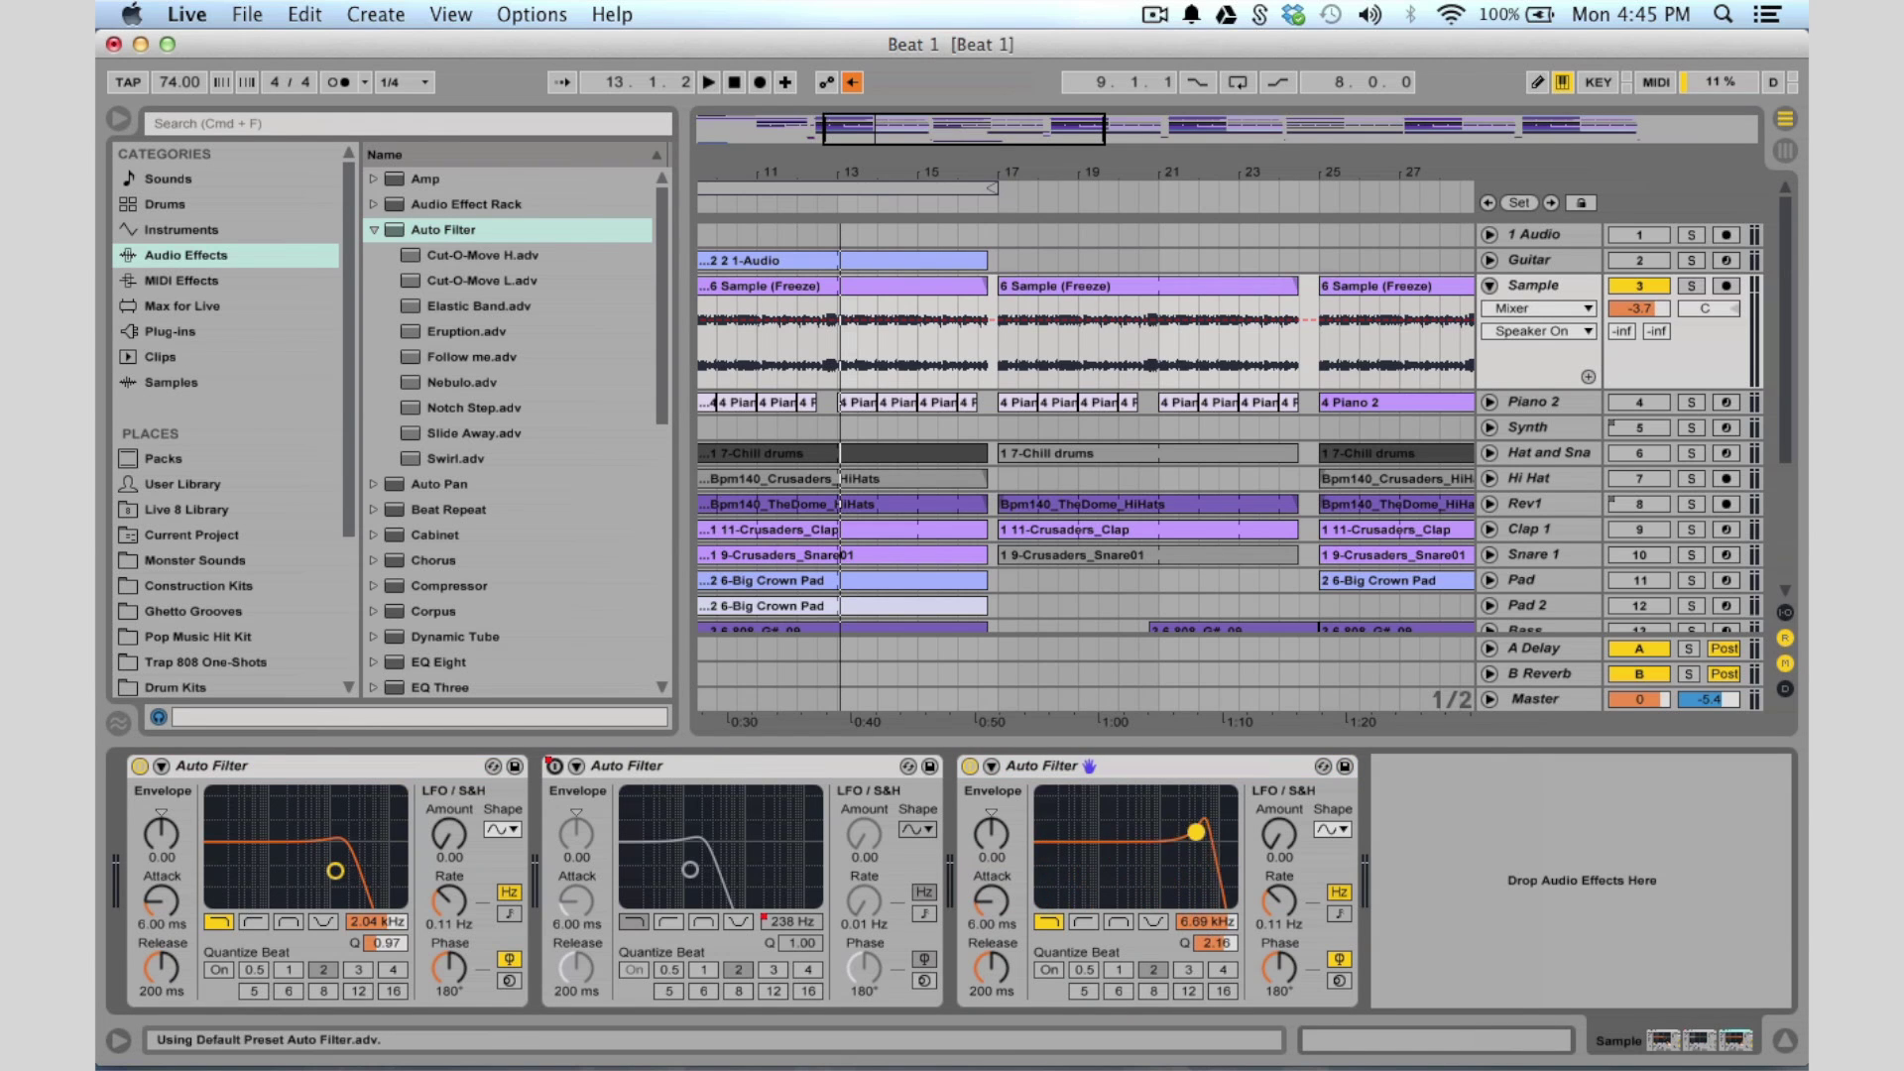
left_click(1181, 769)
key("Delete")
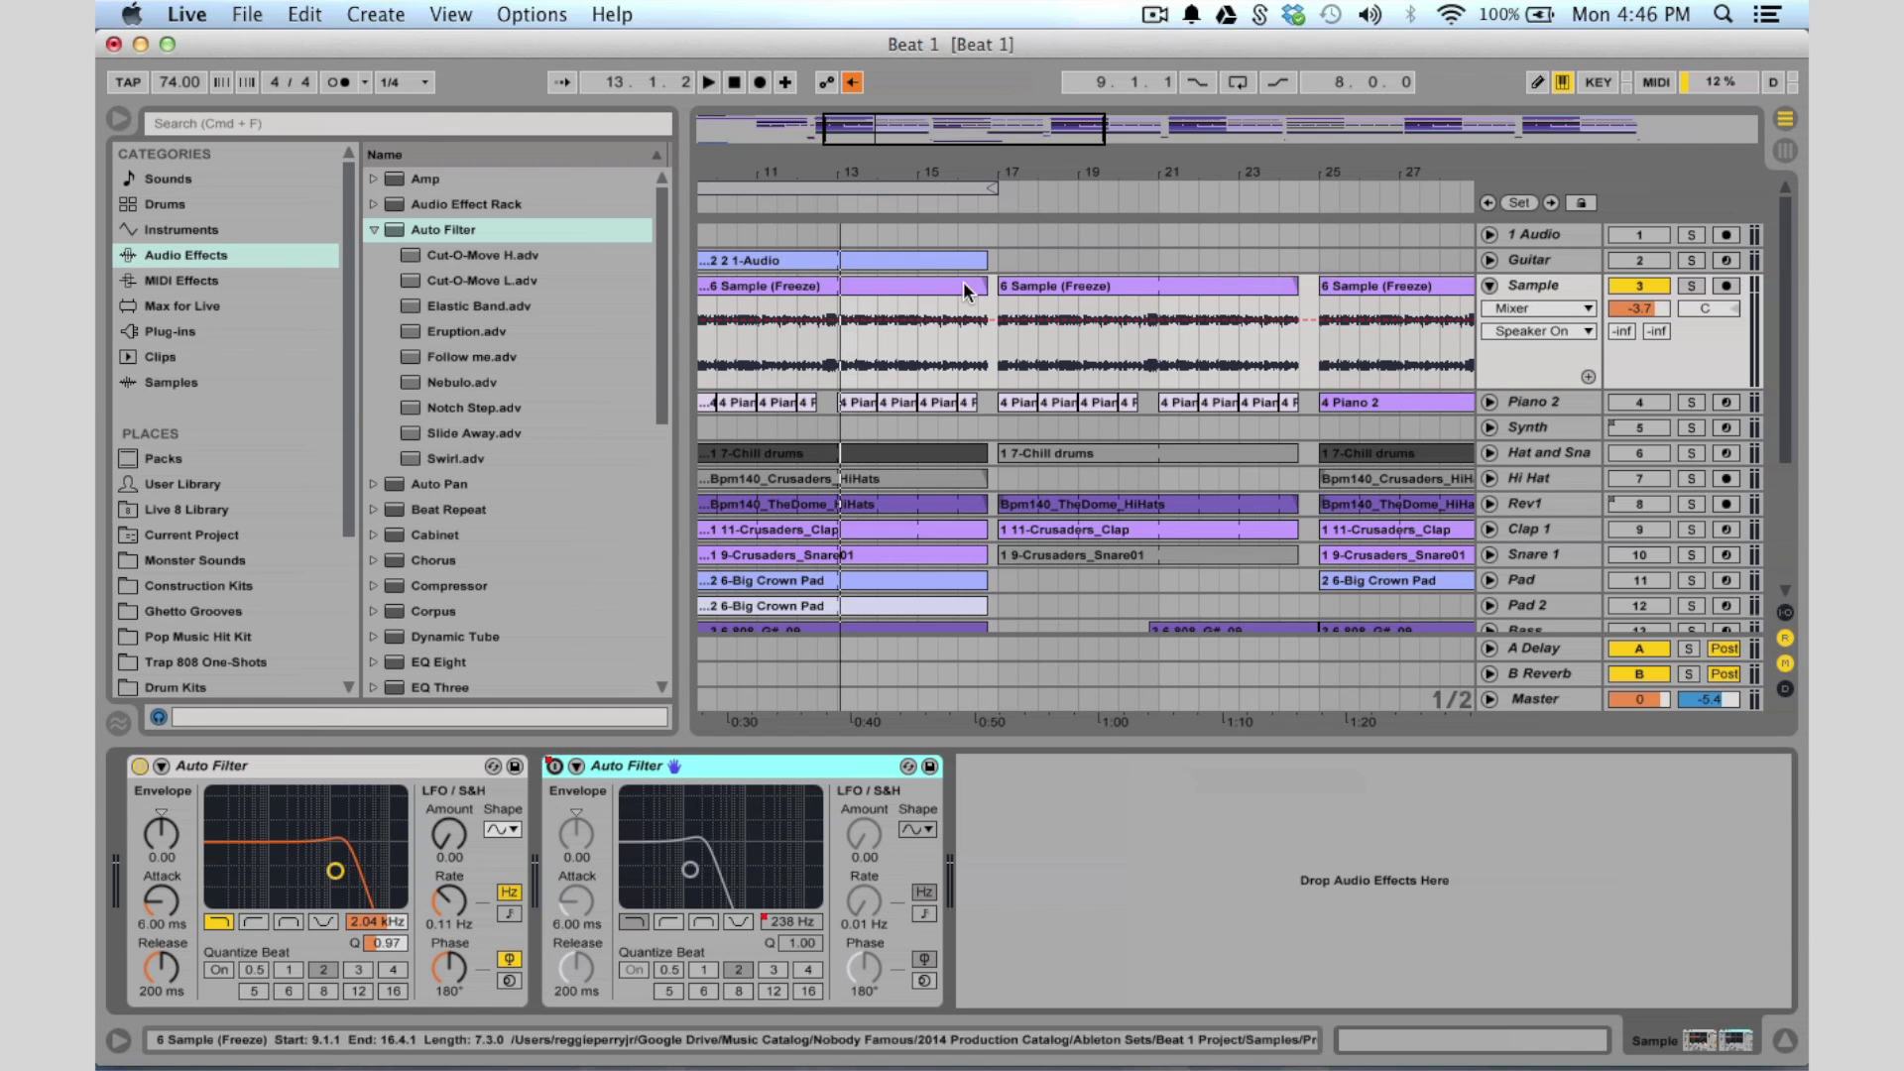
Play the Sample track from 9.1.1 with its first Auto Filter turned off, and turn the filter back on during playback
left_click(136, 768)
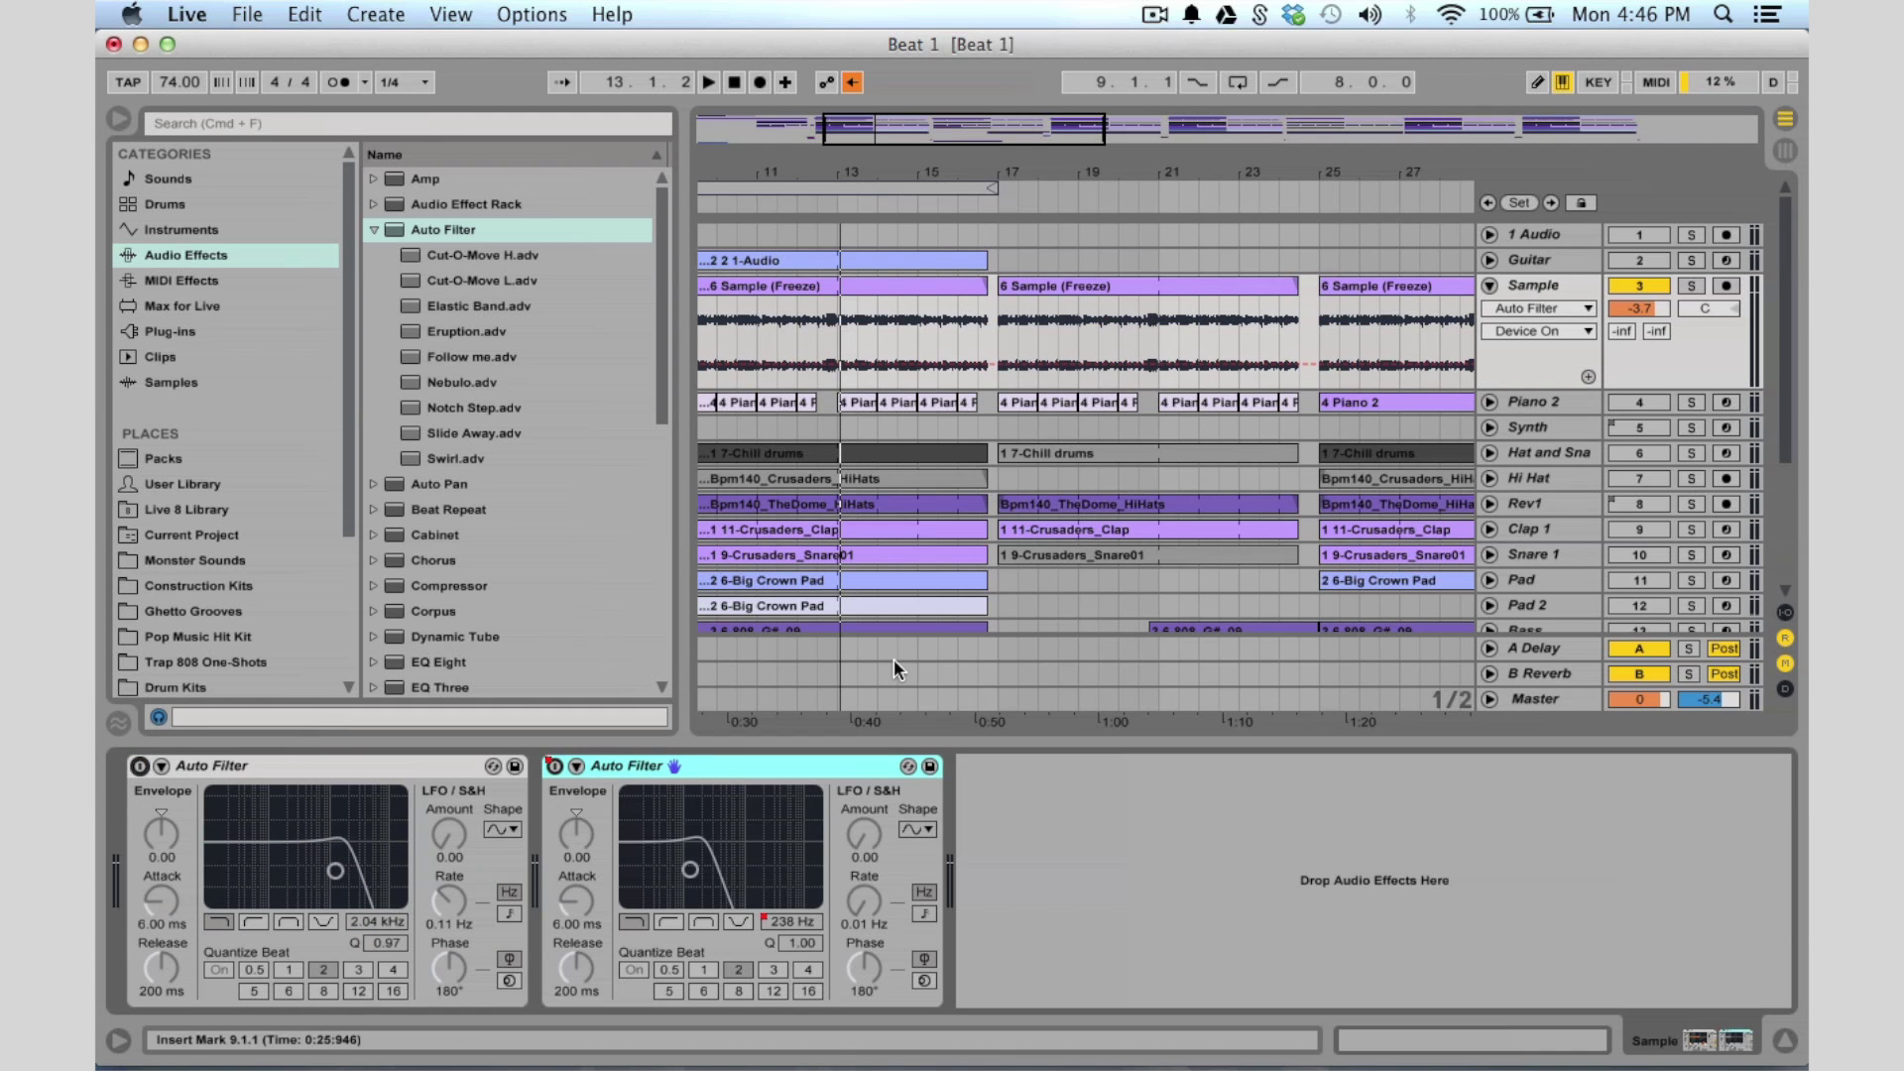
left_click_drag(1041, 131, 1002, 131)
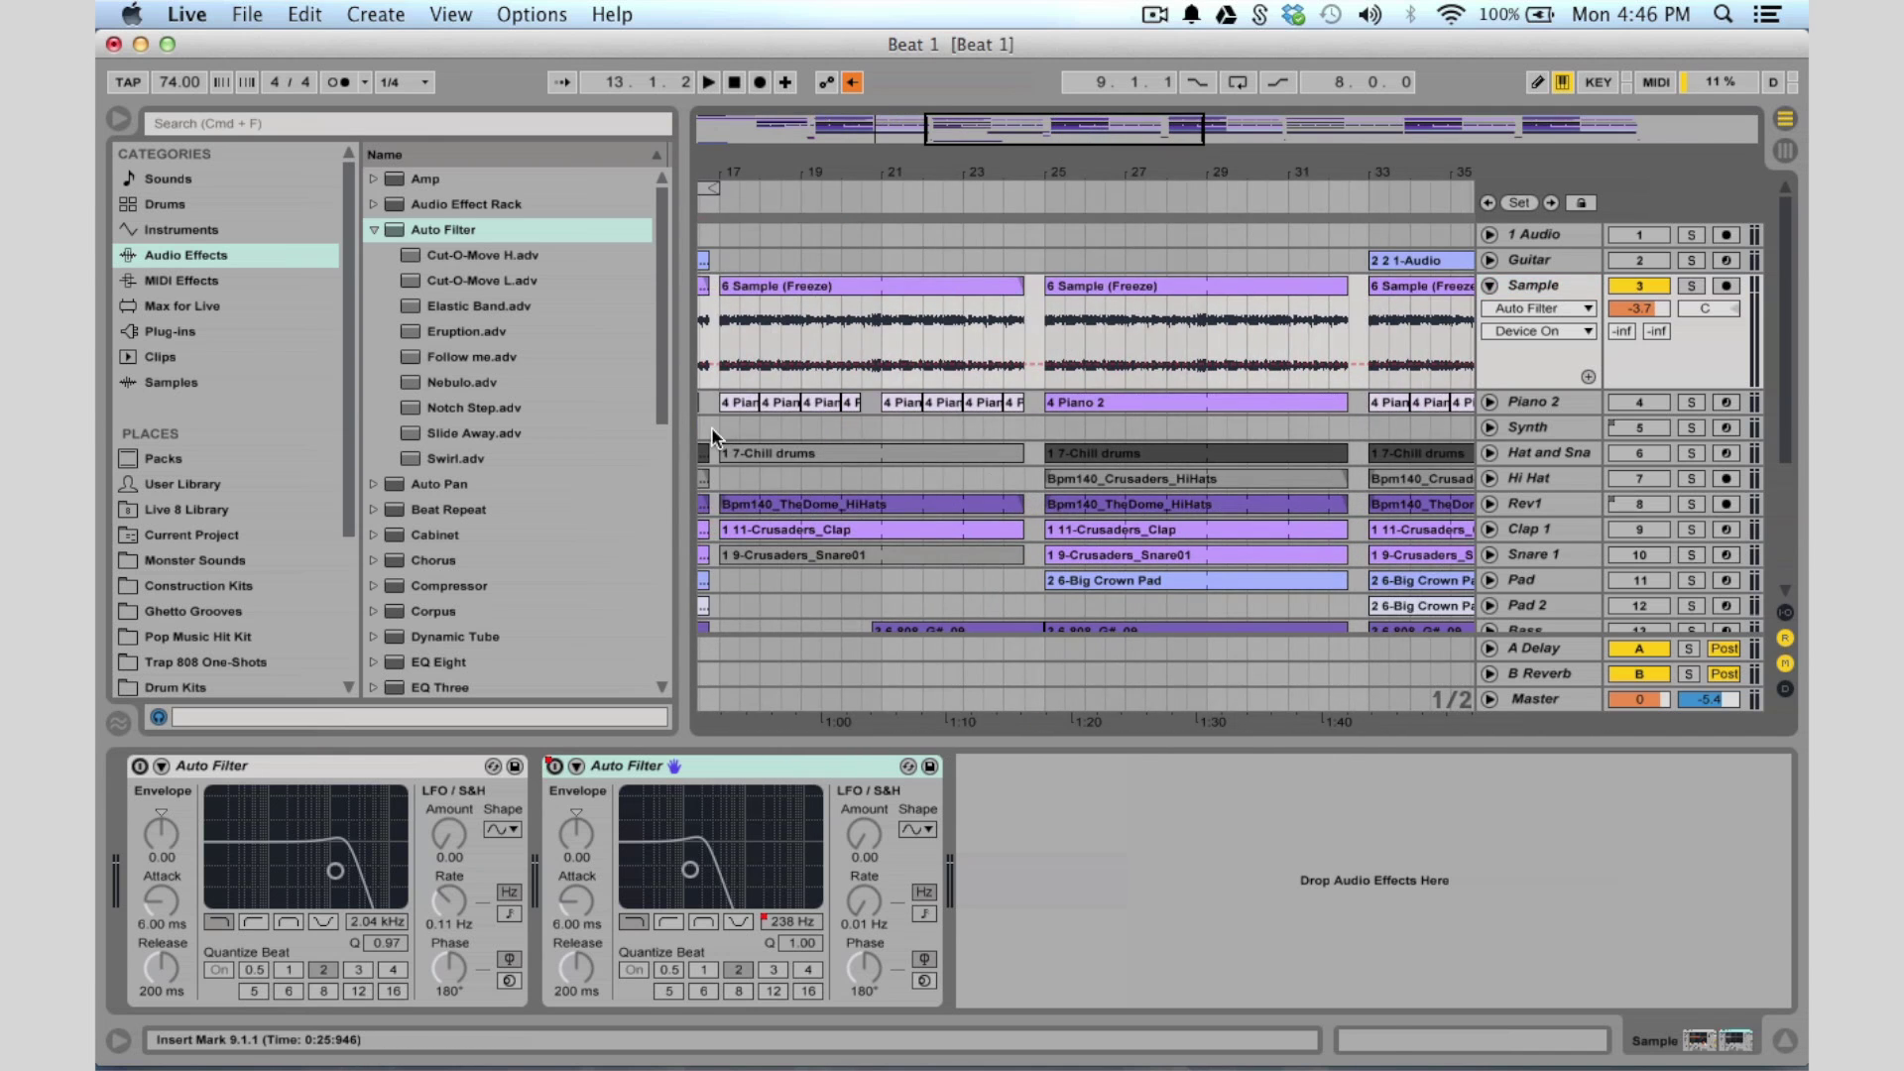
left_click(711, 426)
scroll(853, 367, "left", 5)
left_click(955, 431)
key("space")
left_click(1539, 288)
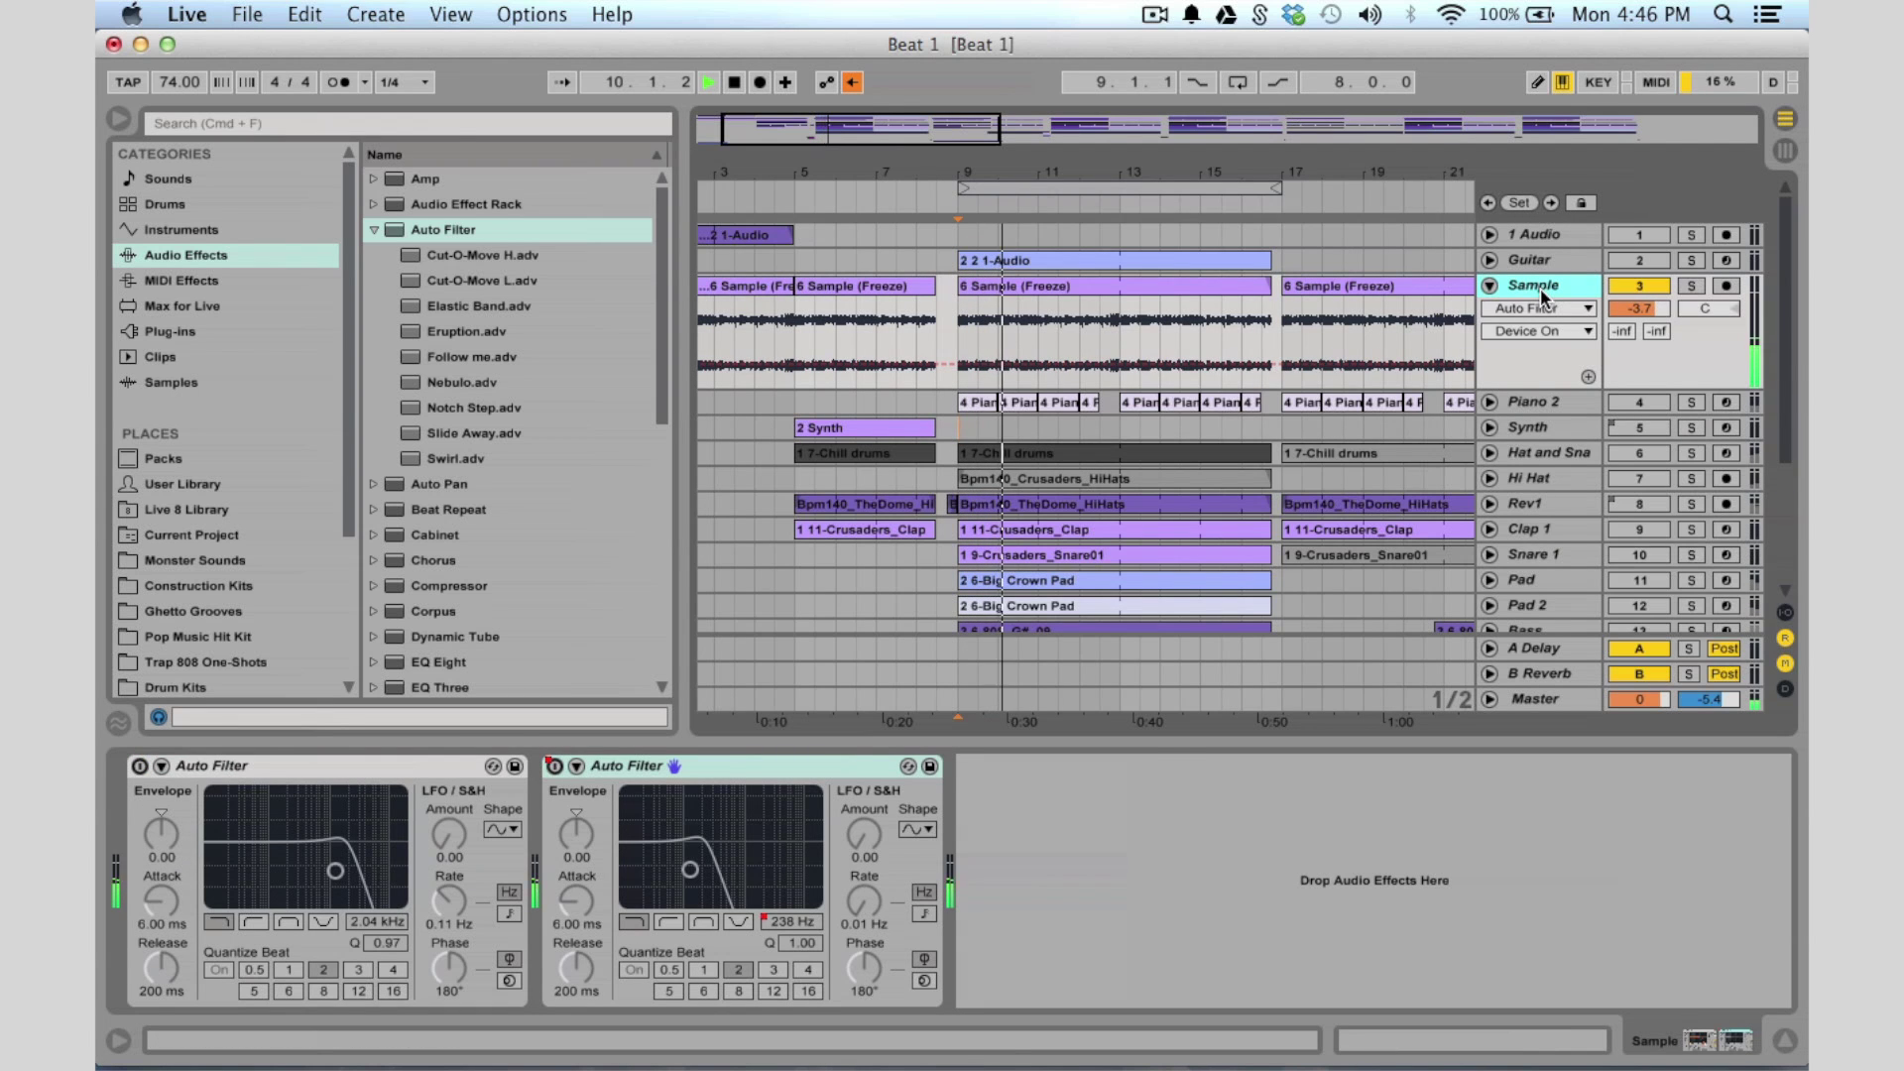
left_click(139, 765)
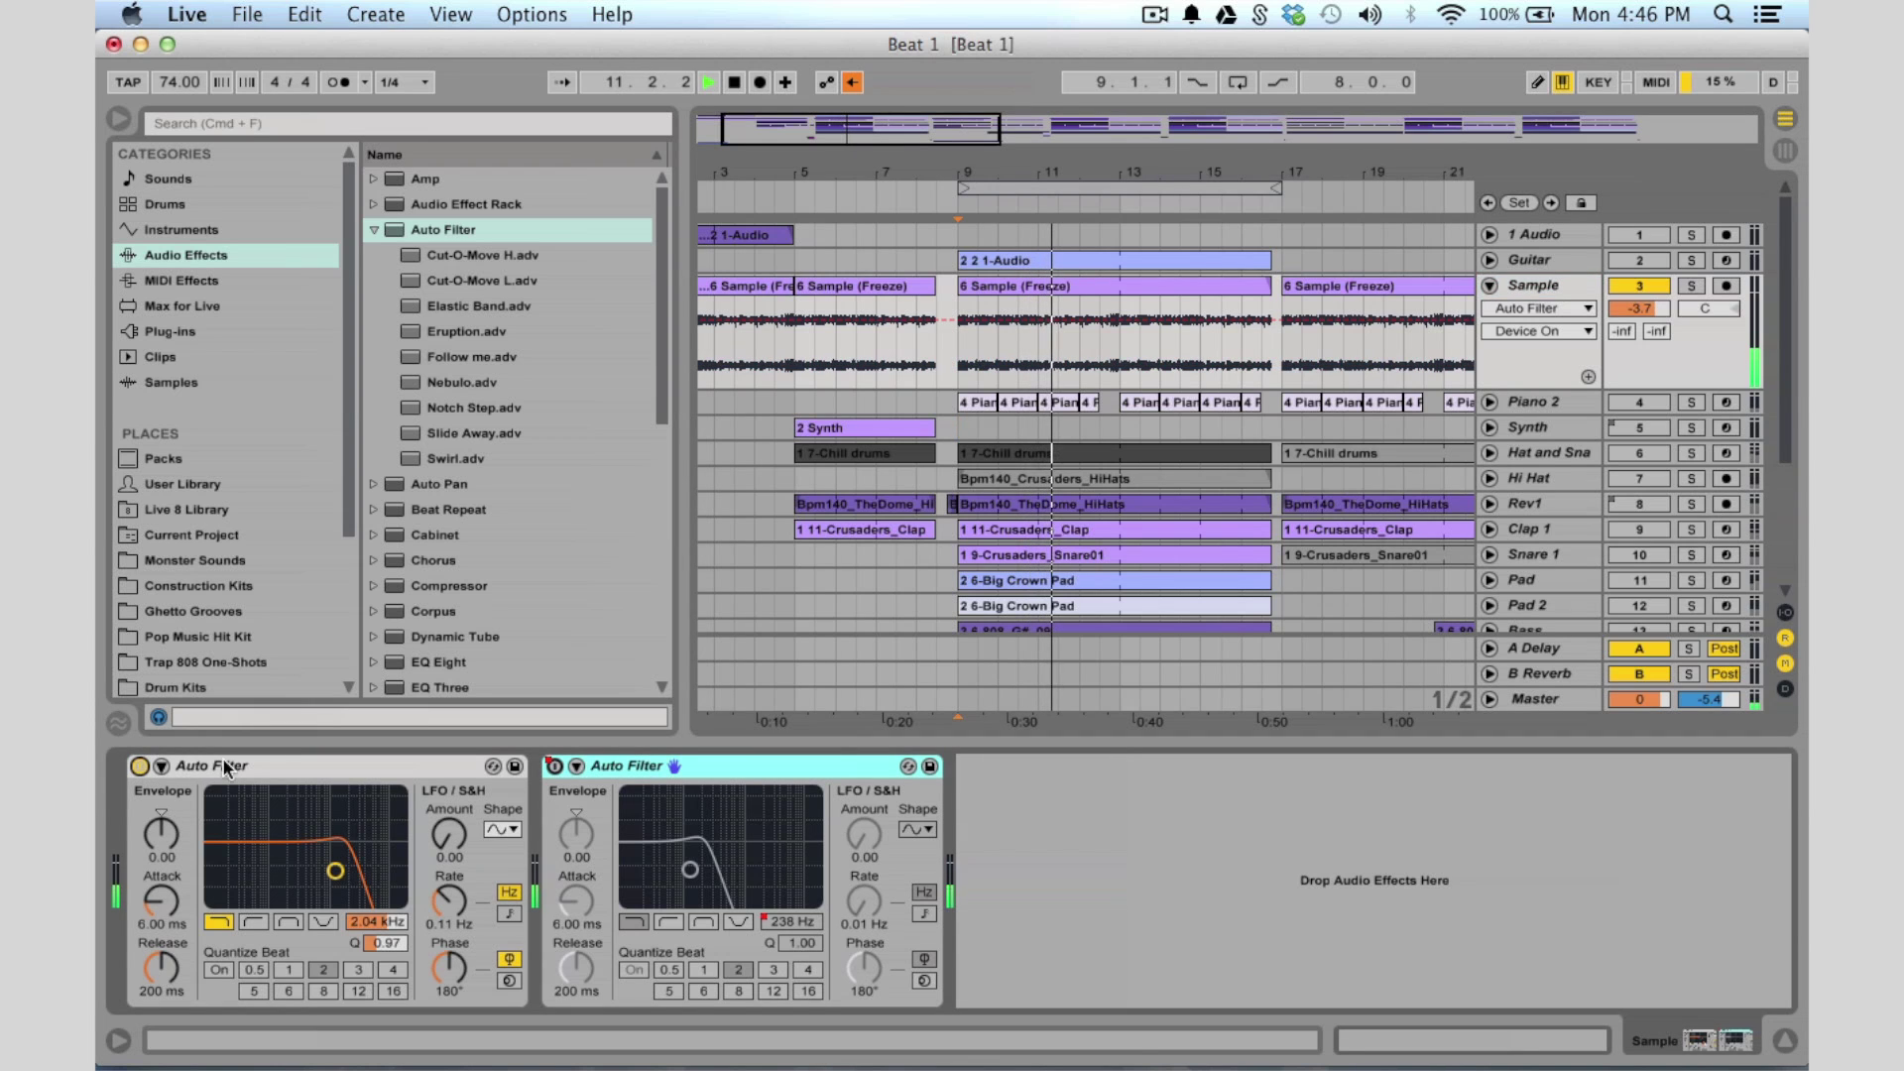
Sync the first Auto Filter's LFO to the tempo, with rate 1/8, amount 8.81 and the sine shape
left_click(515, 911)
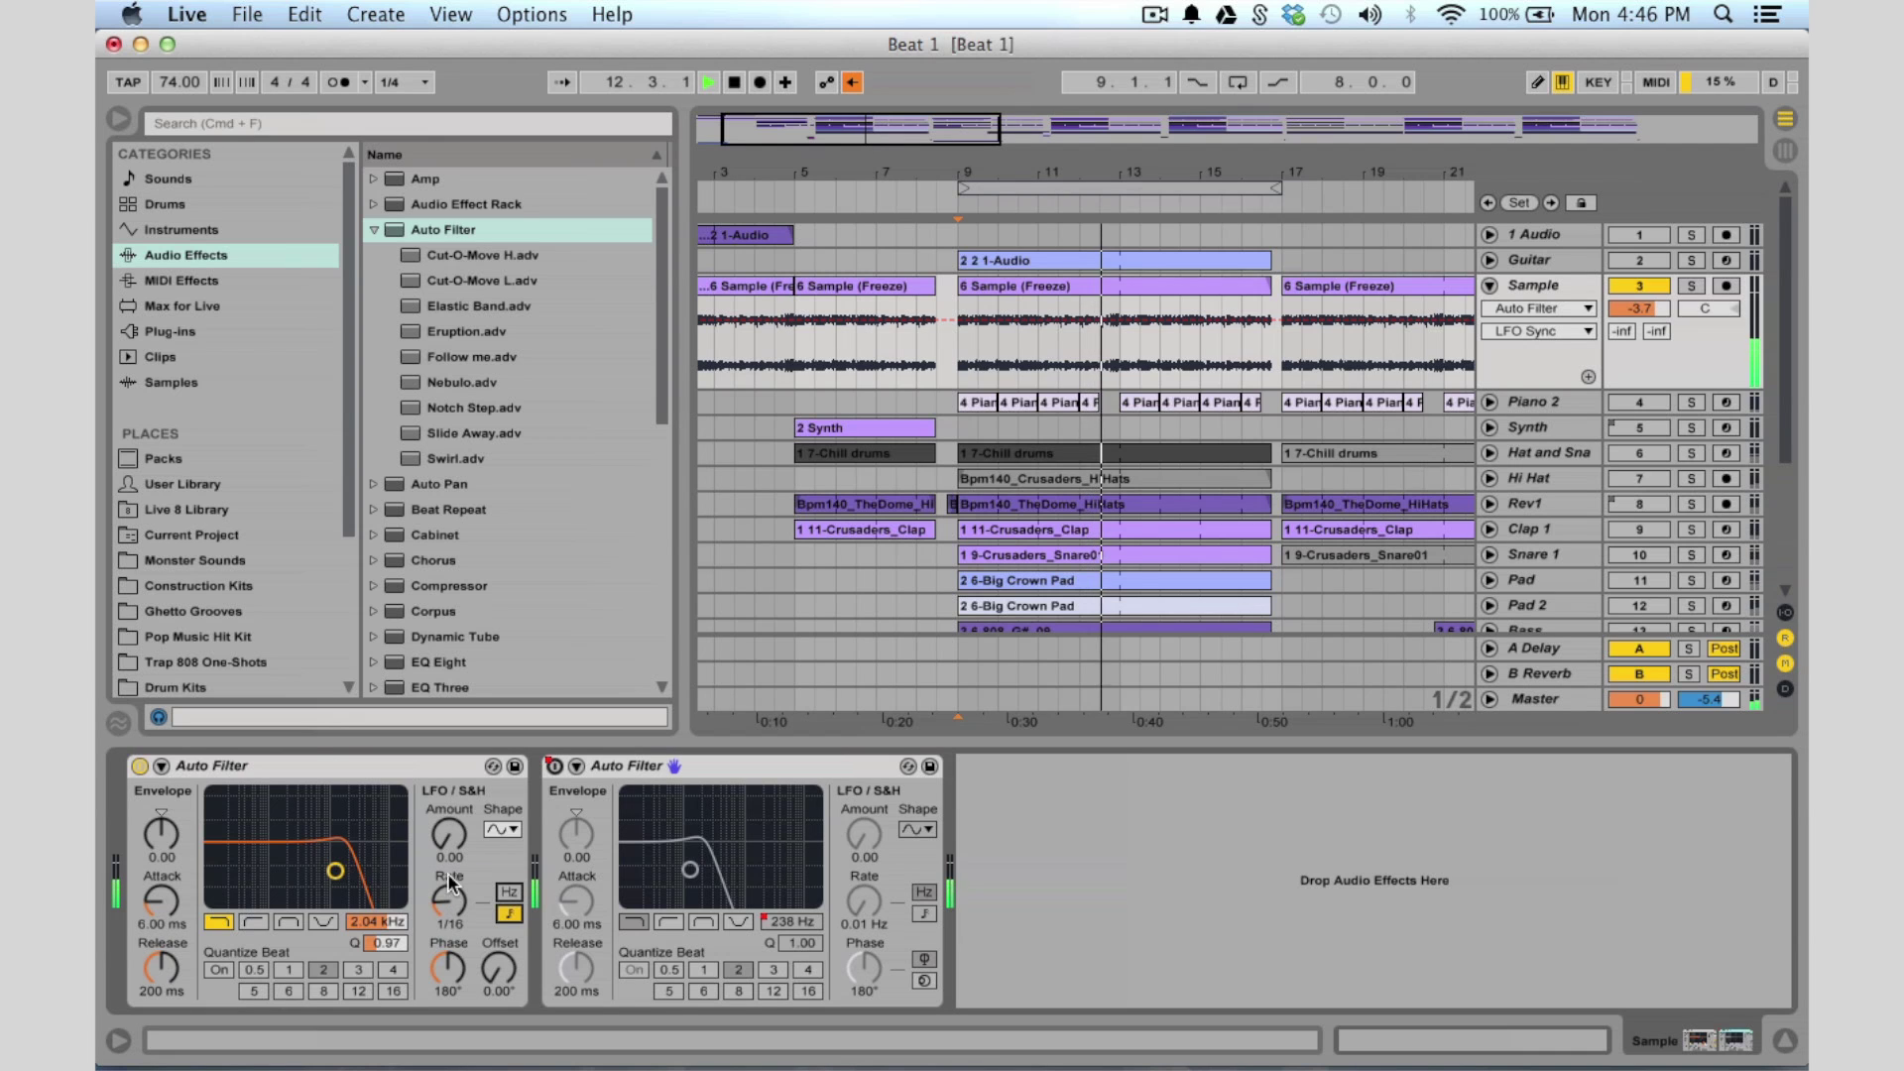
left_click_drag(448, 835, 448, 751)
left_click_drag(450, 894, 451, 903)
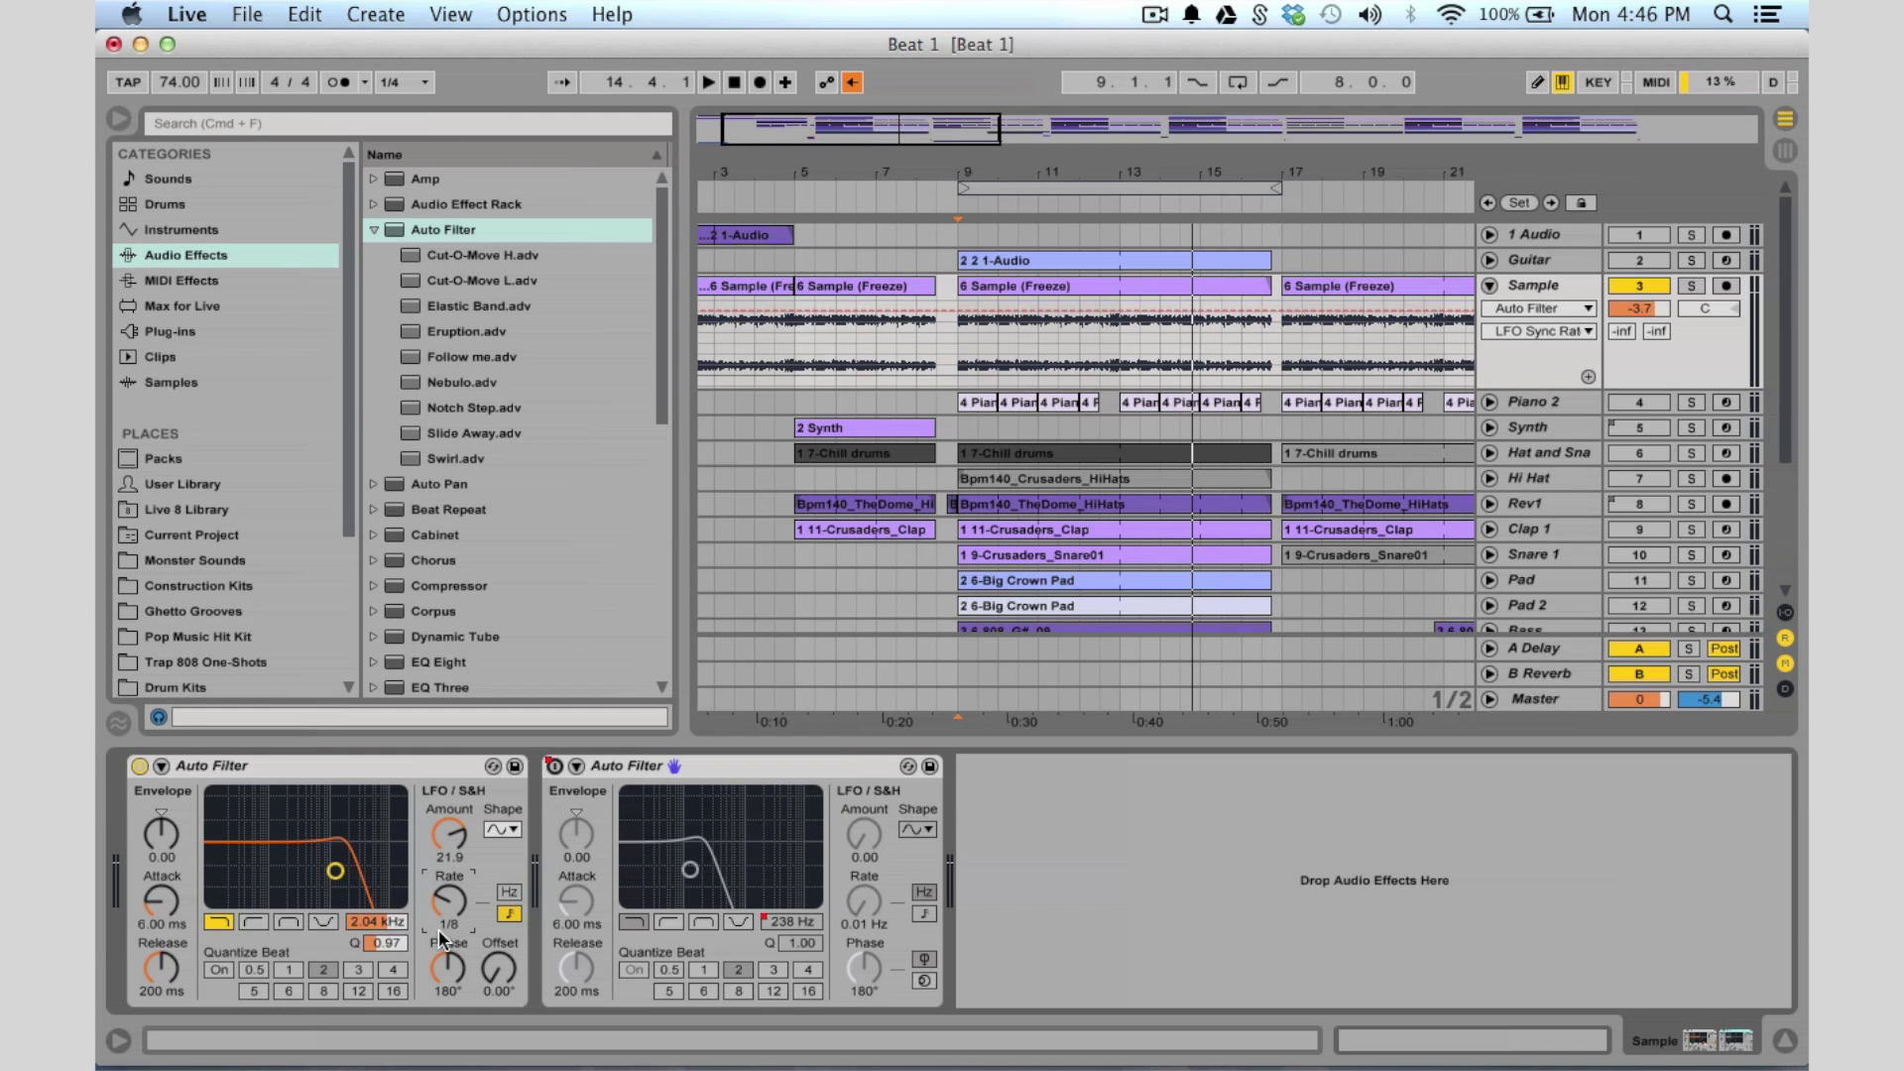
left_click_drag(460, 832, 459, 841)
left_click(502, 829)
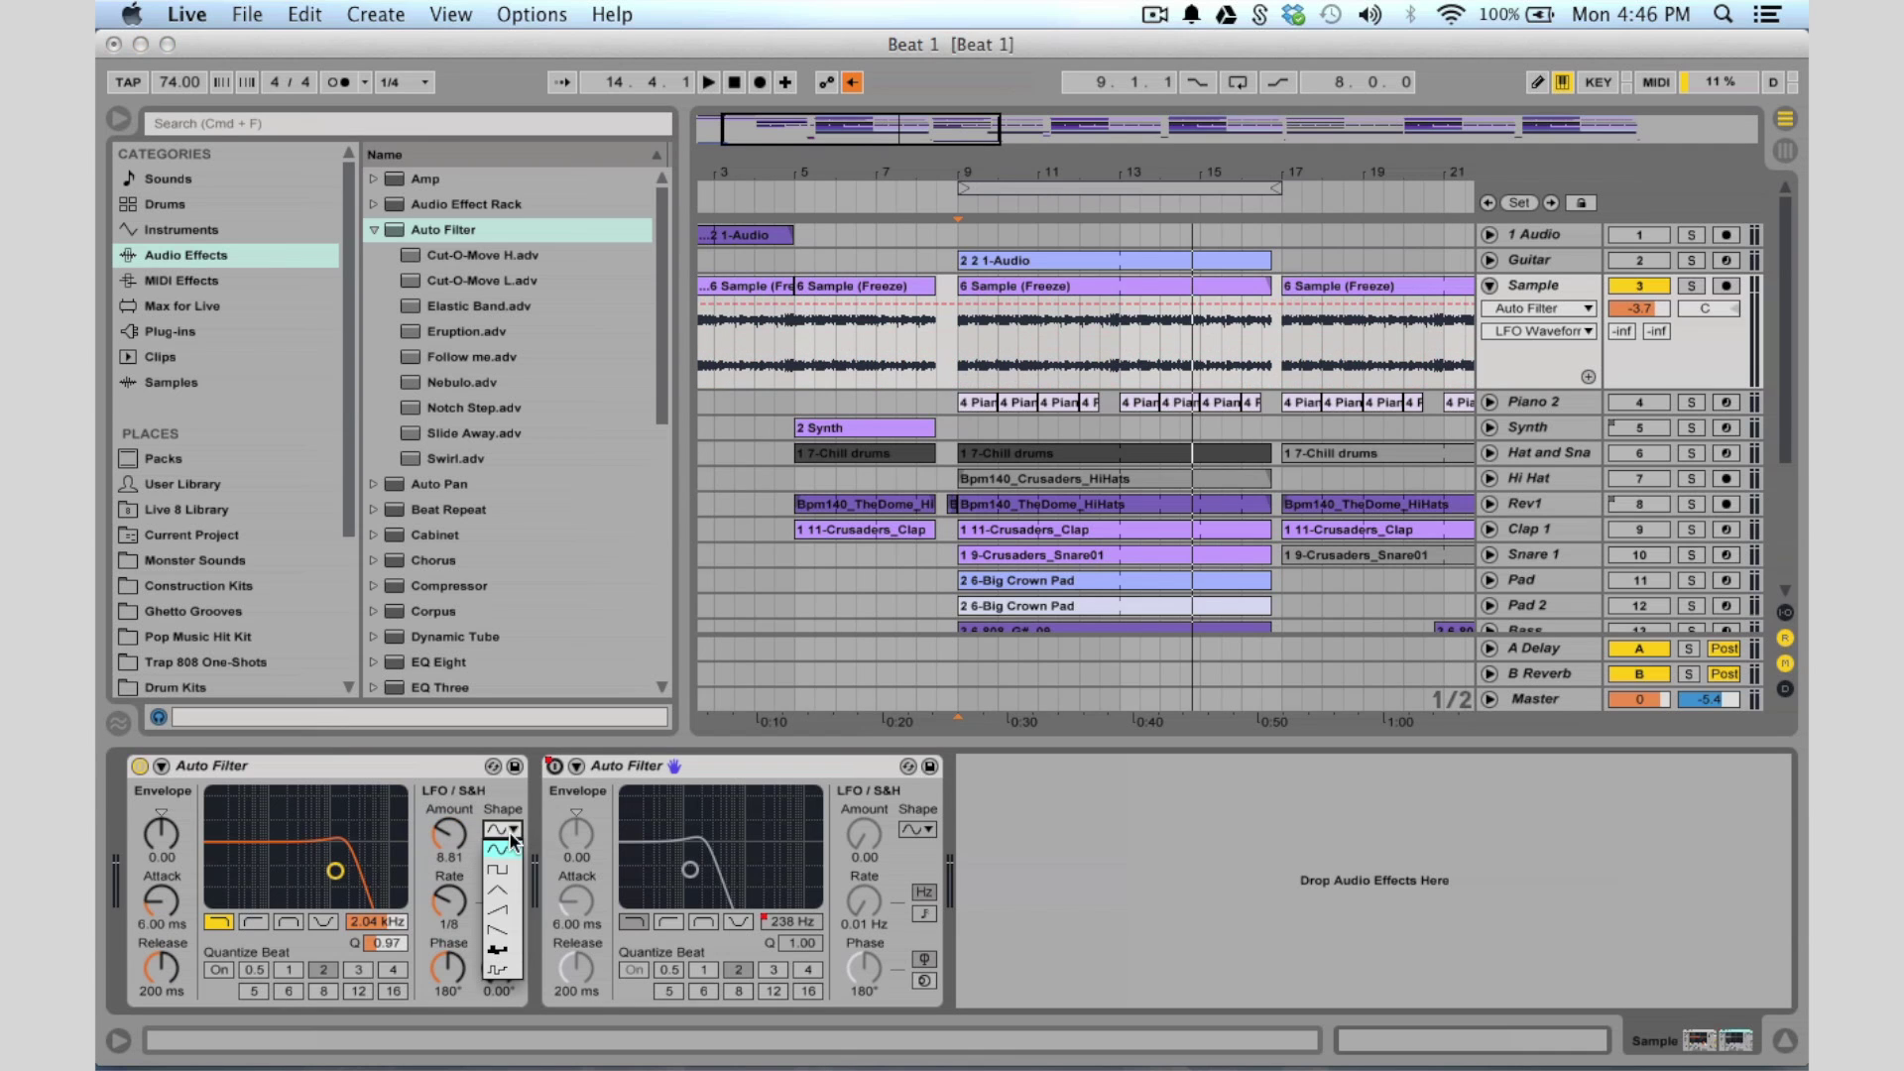
left_click(511, 850)
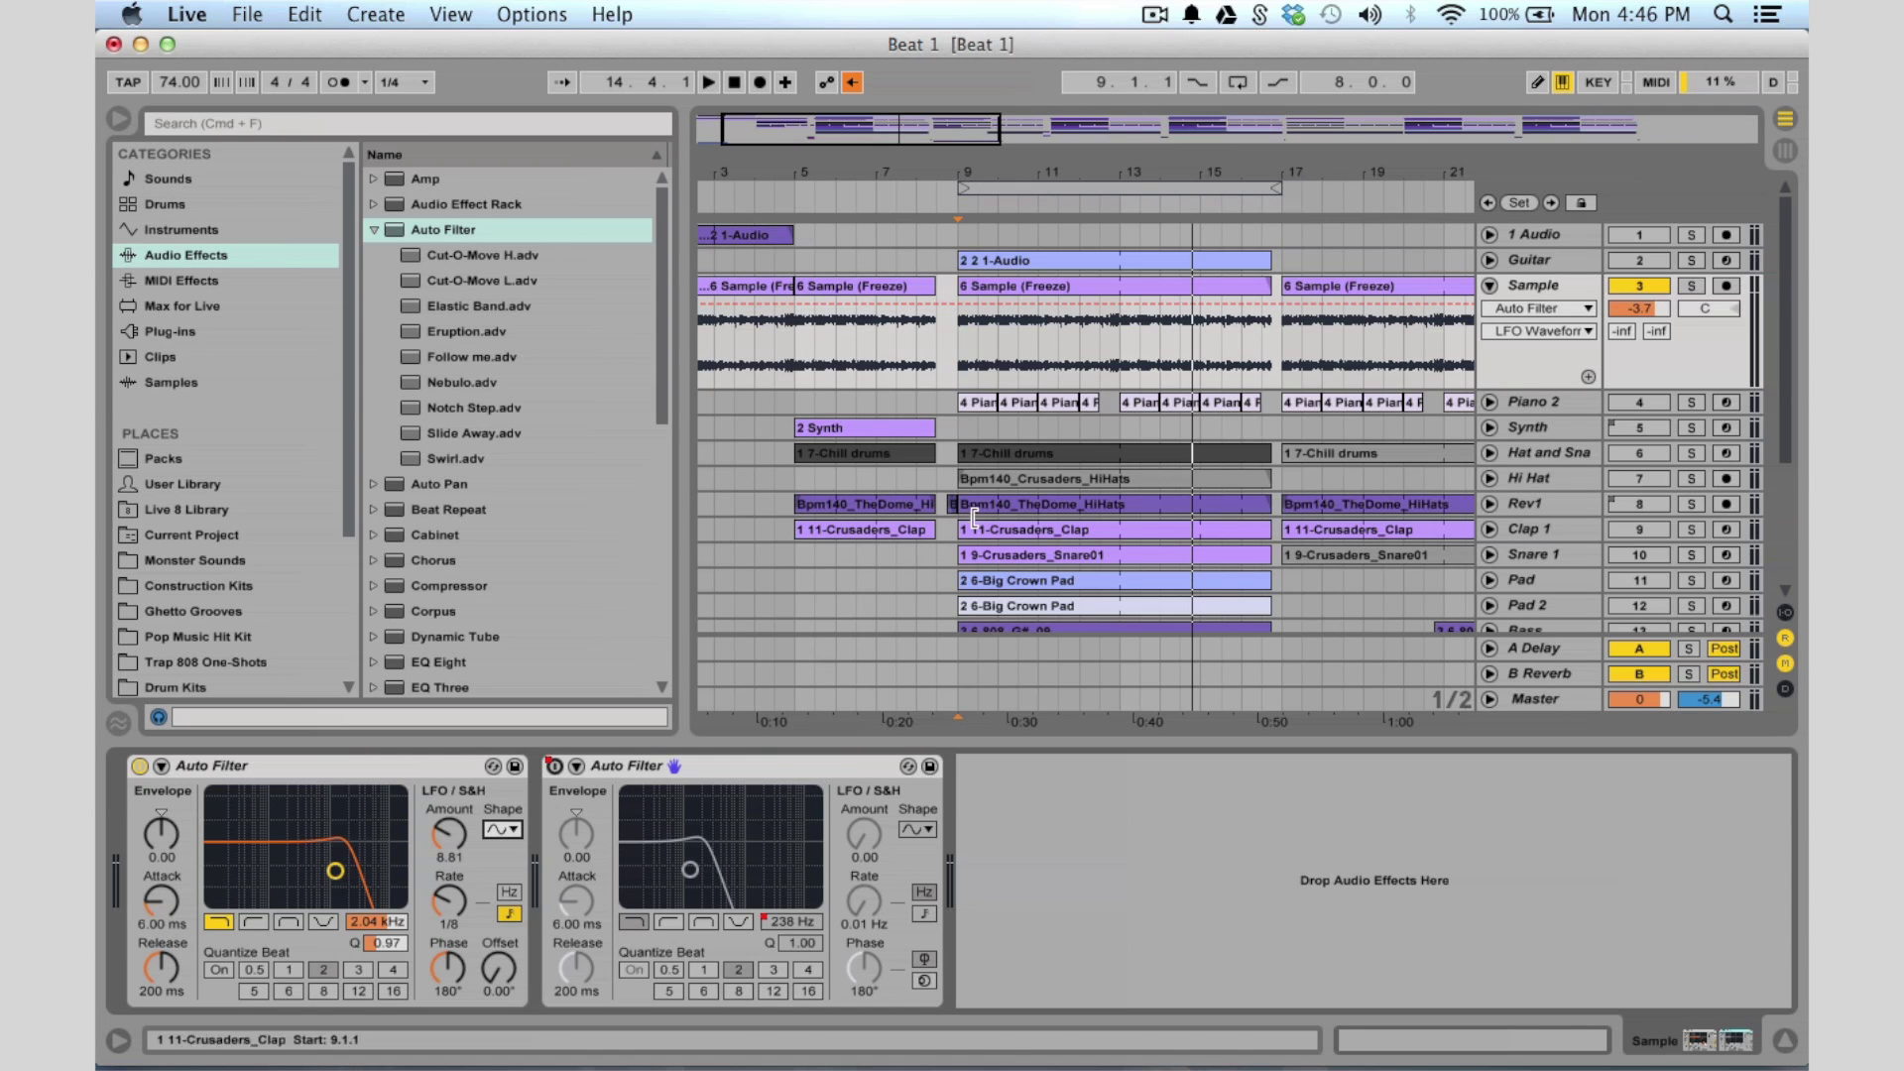
Show the second Auto Filter's Frequency automation on the Sample track and raise the breakpoint just before bar 25 to about 5.95 kHz
left_click_drag(1063, 172, 964, 133)
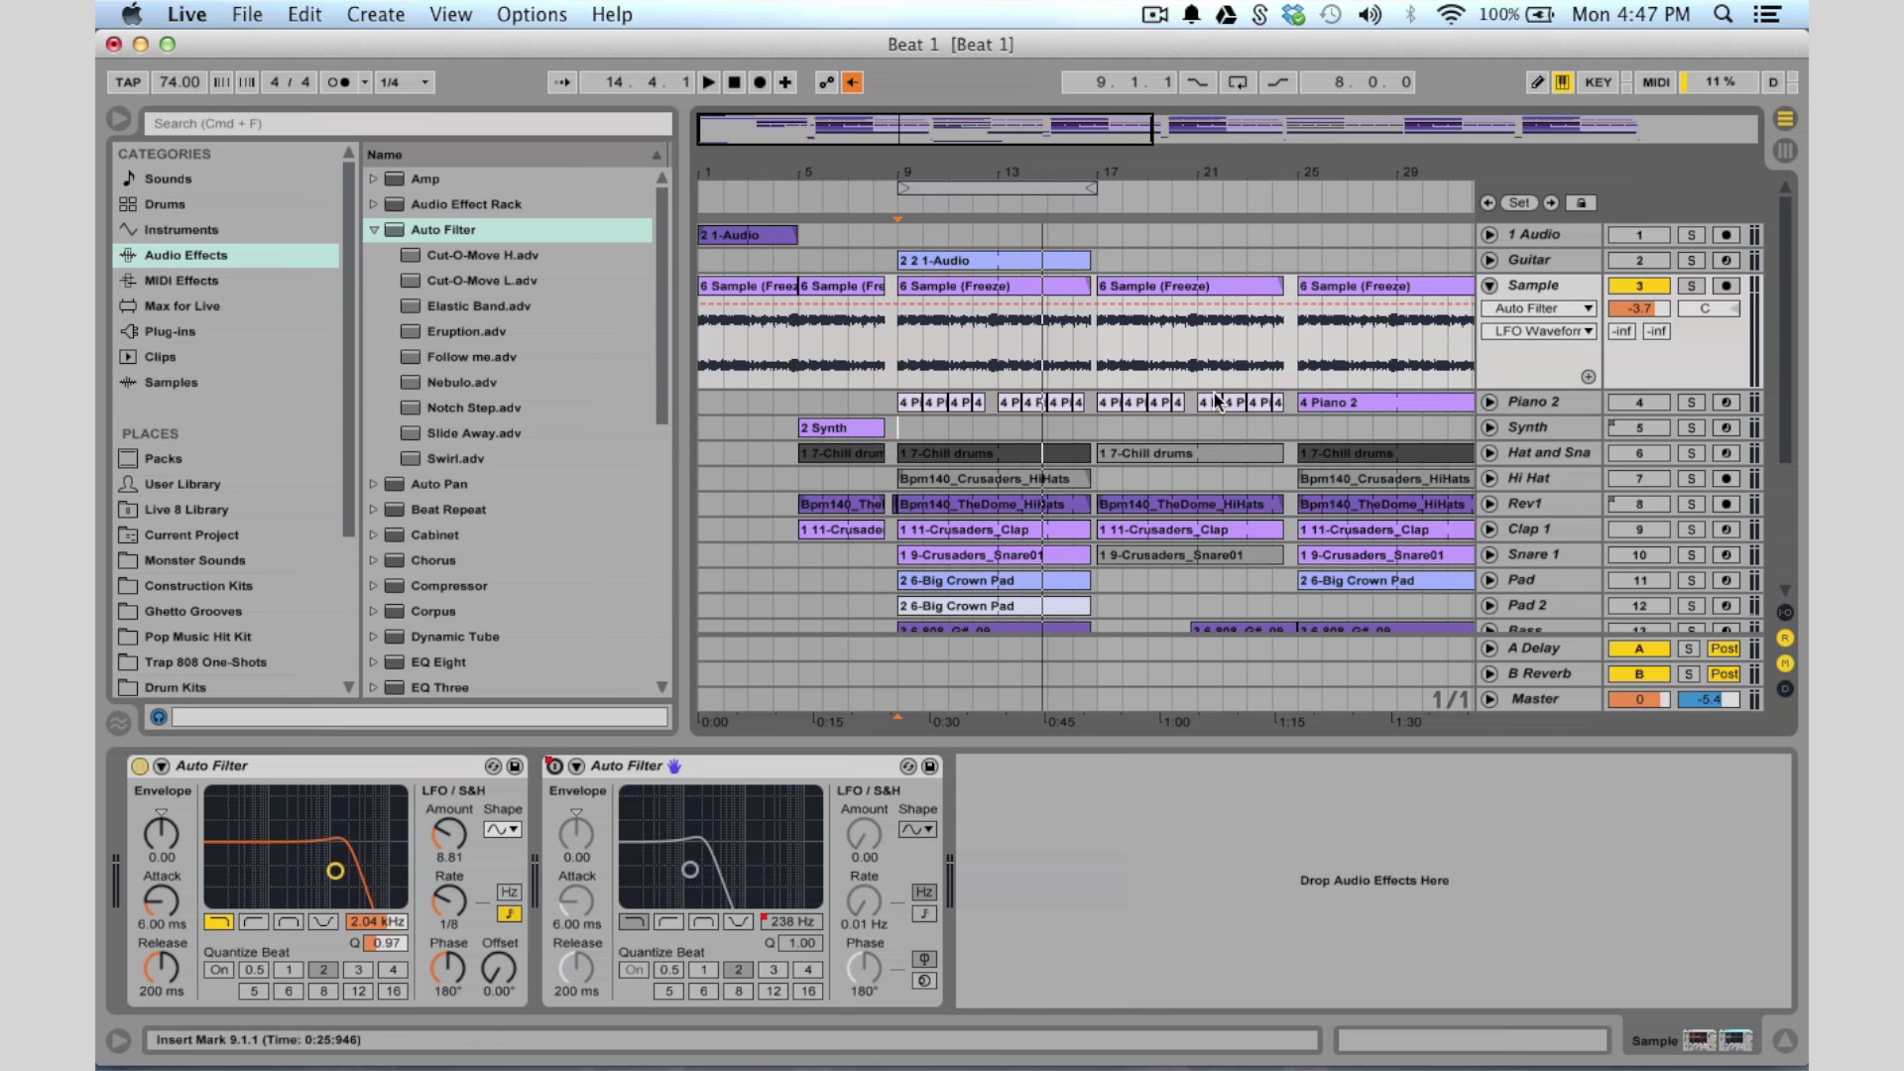
left_click(1102, 421)
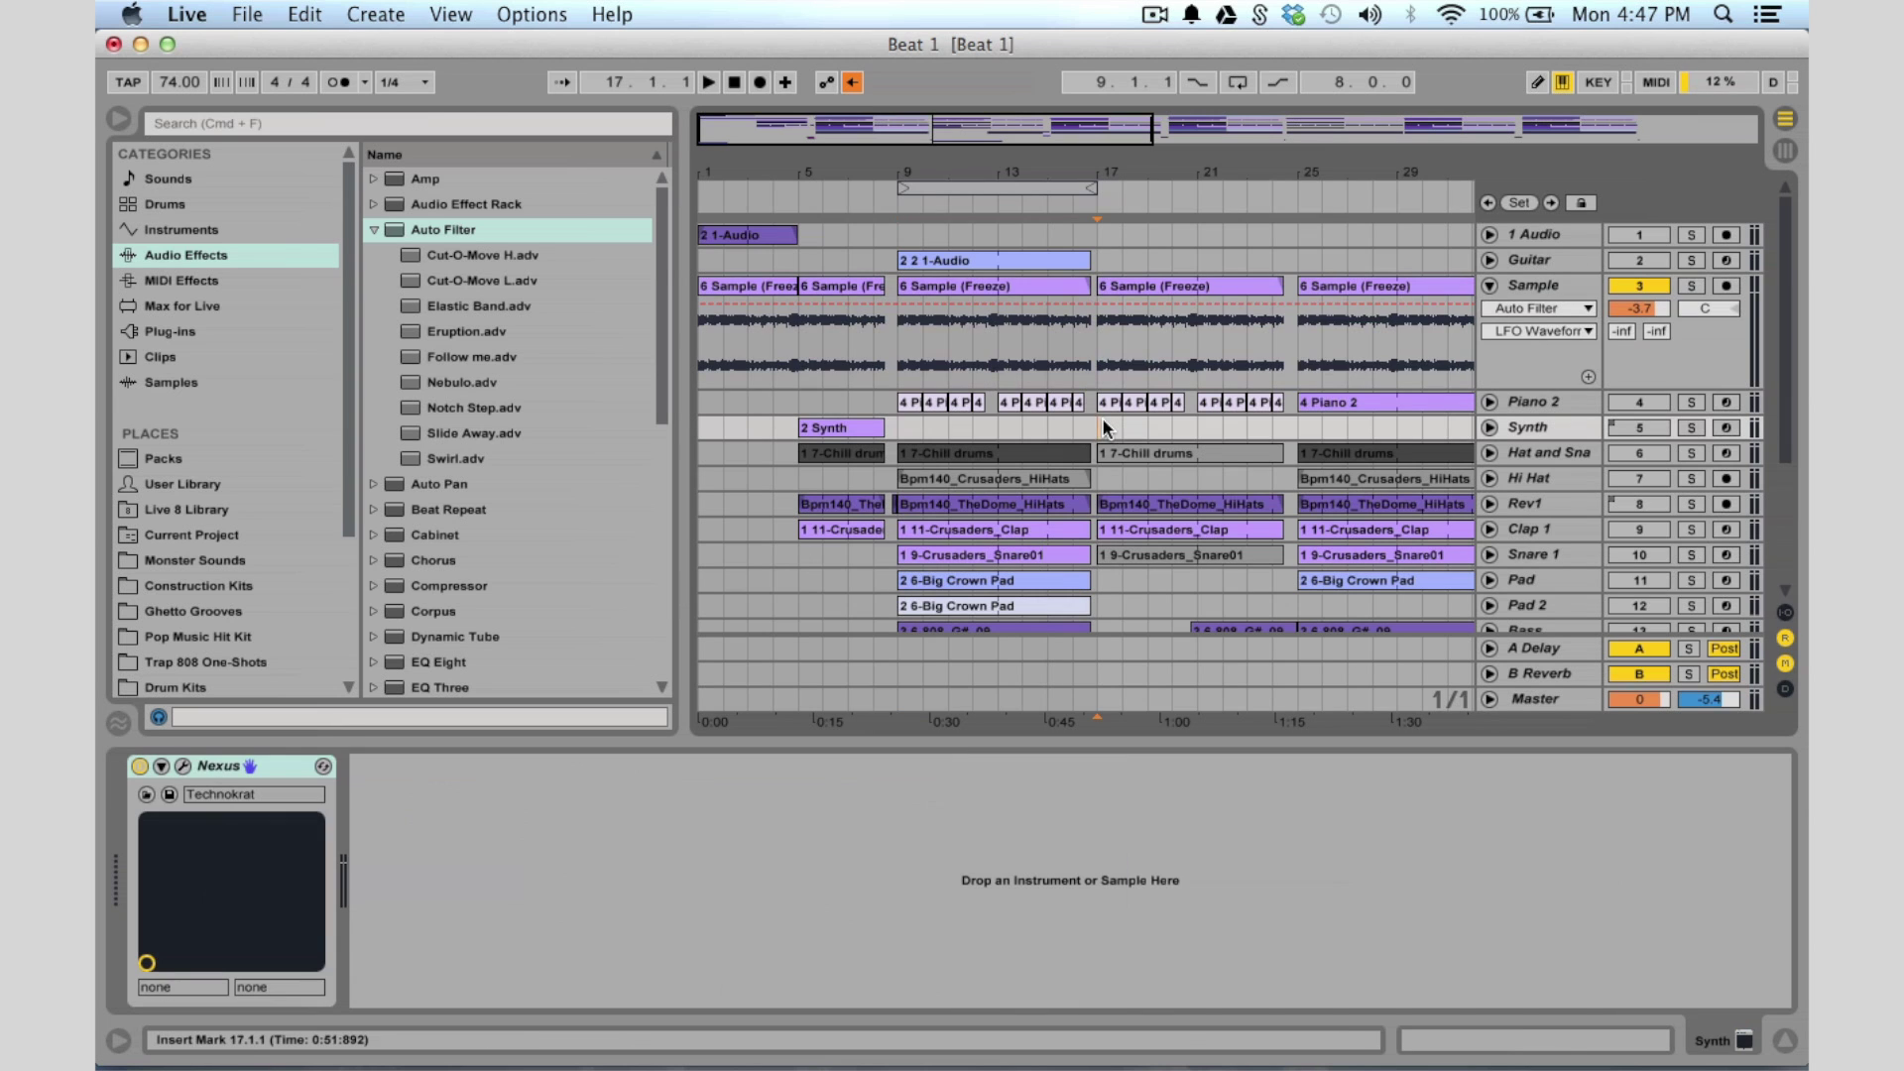
left_click(1496, 283)
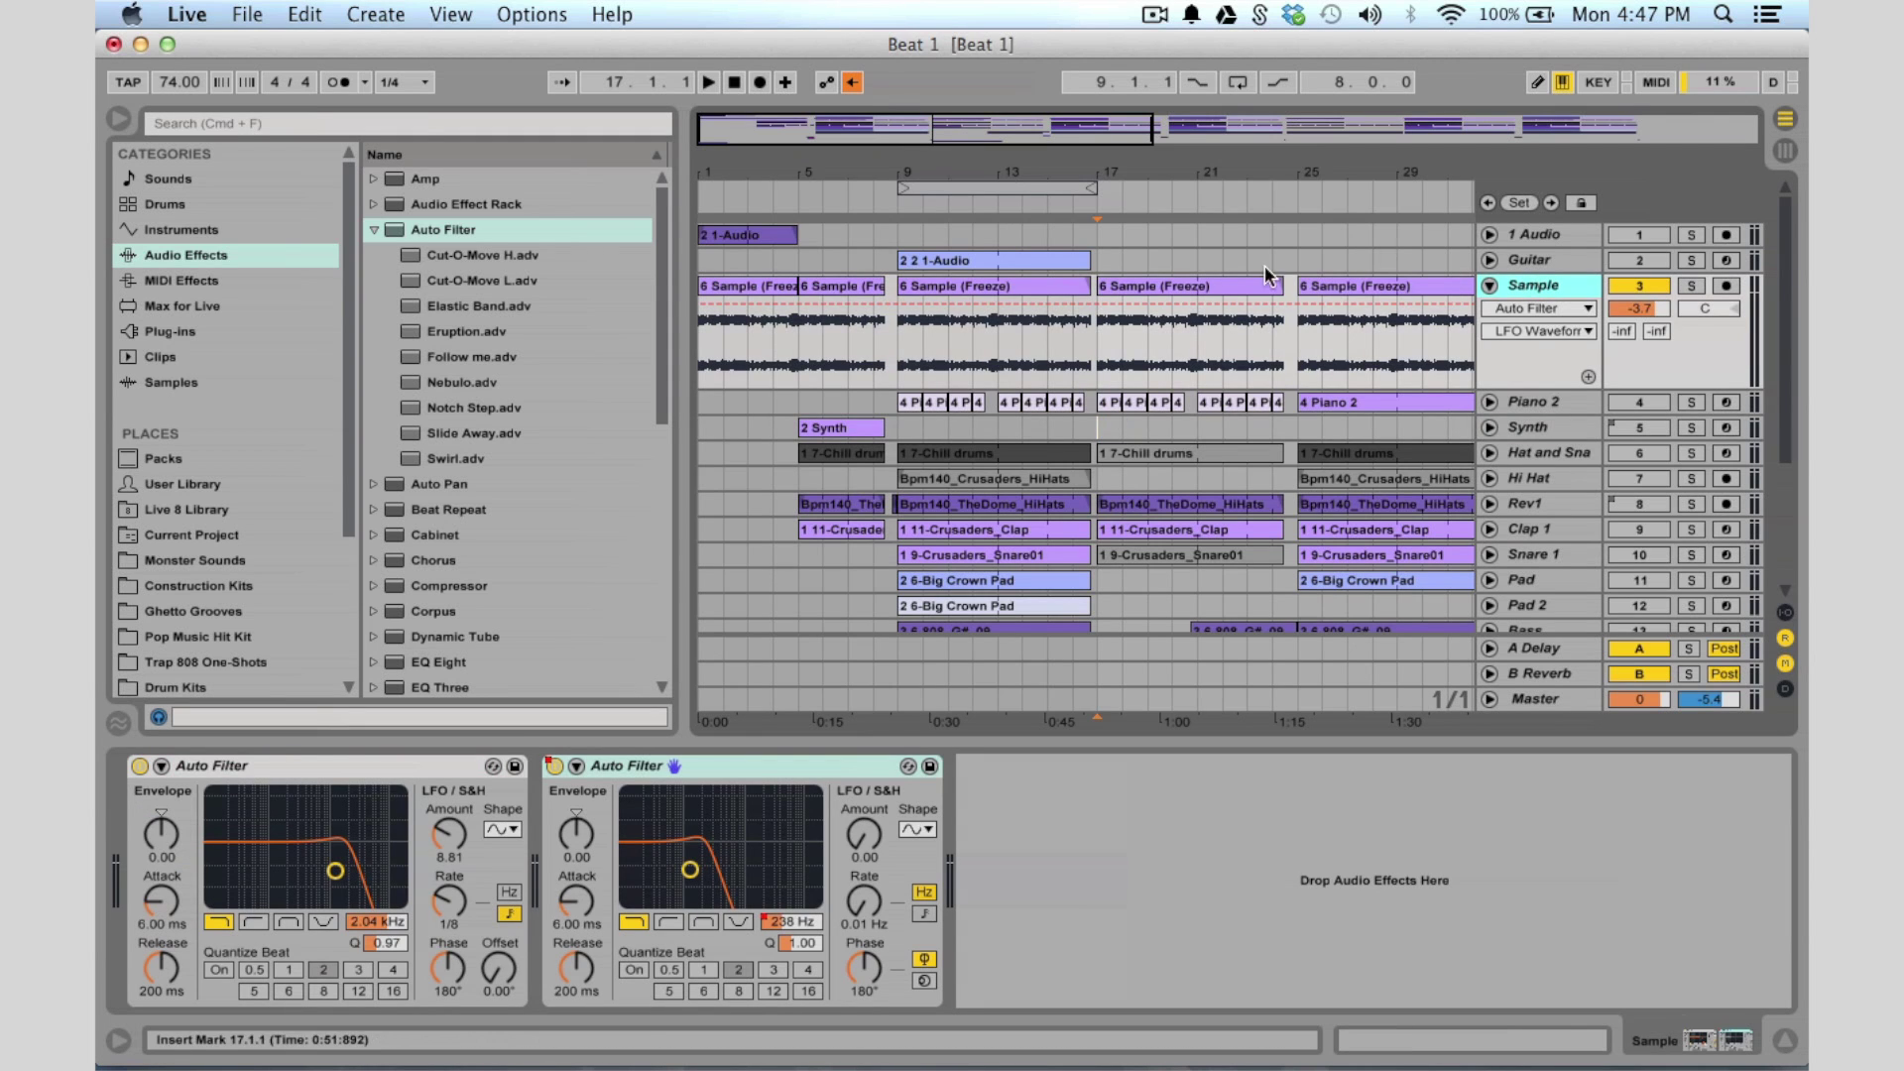
left_click(1542, 309)
left_click(1530, 388)
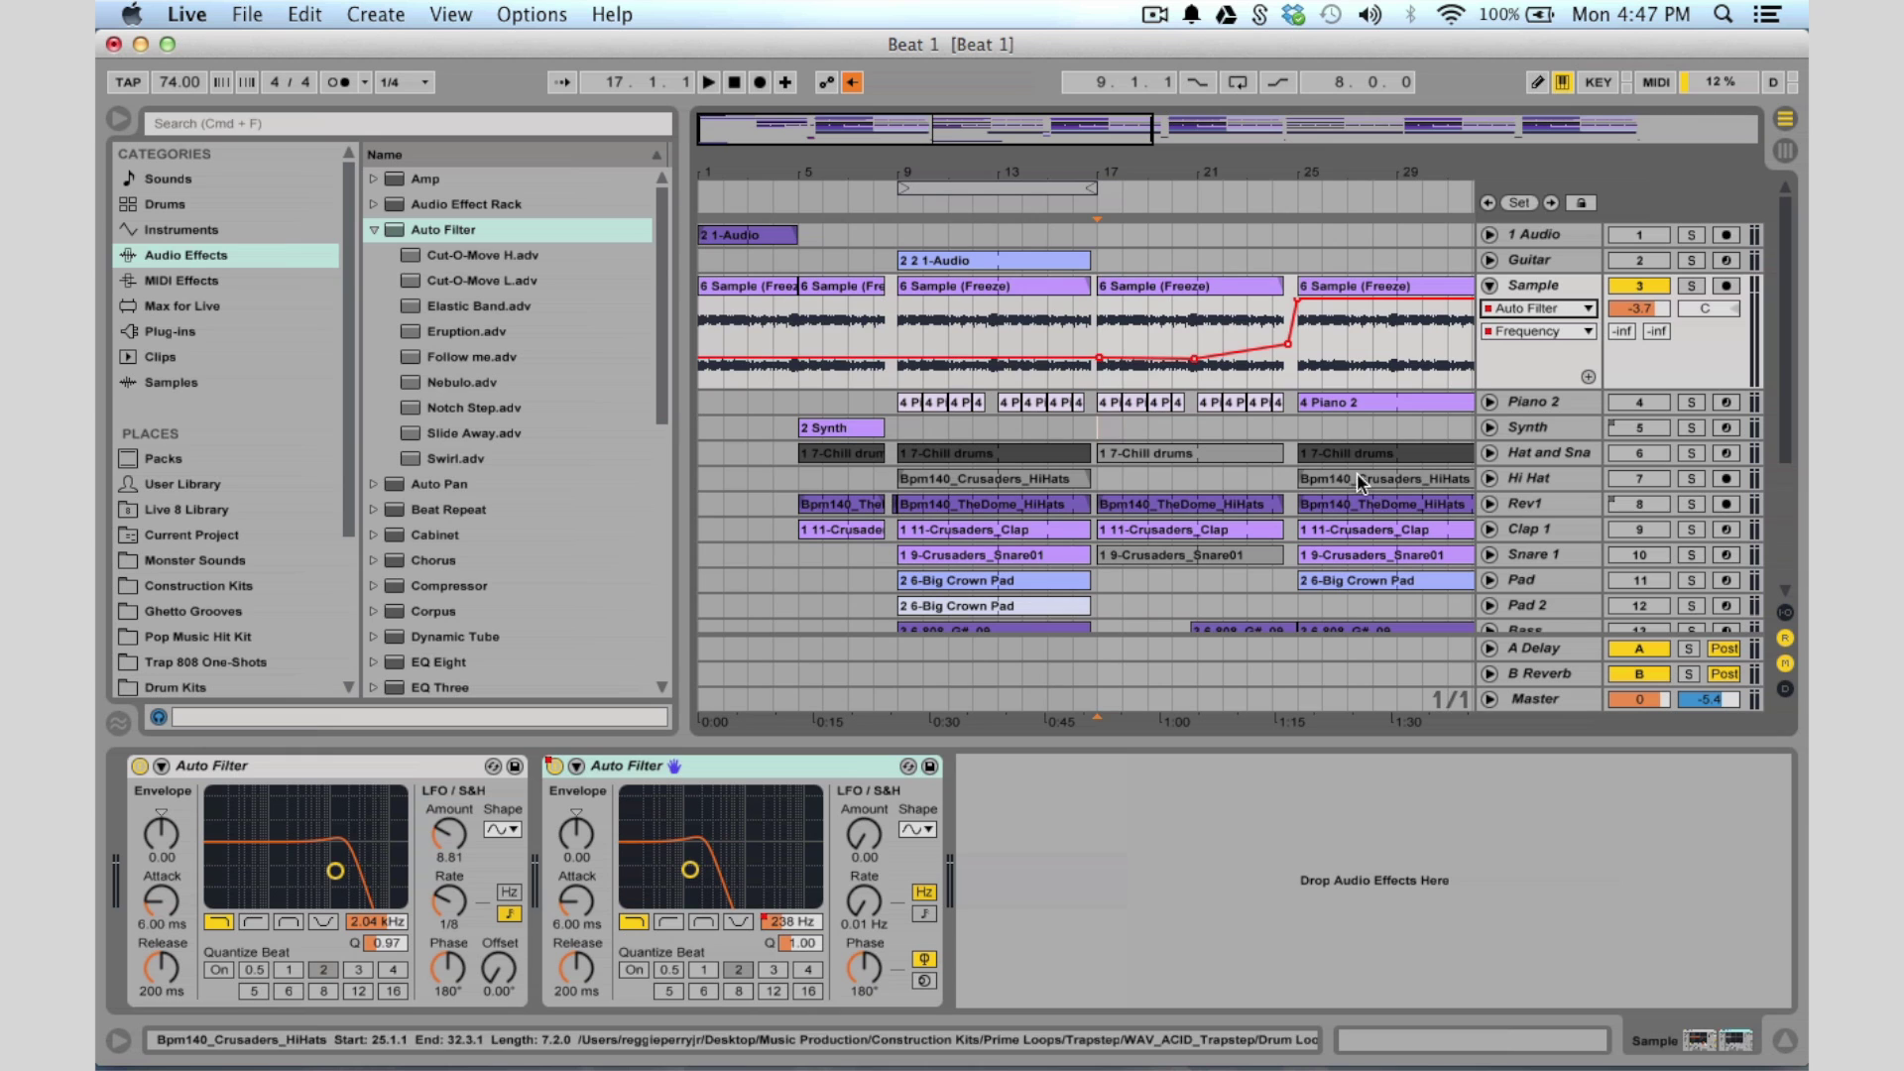
left_click_drag(1289, 344, 1287, 314)
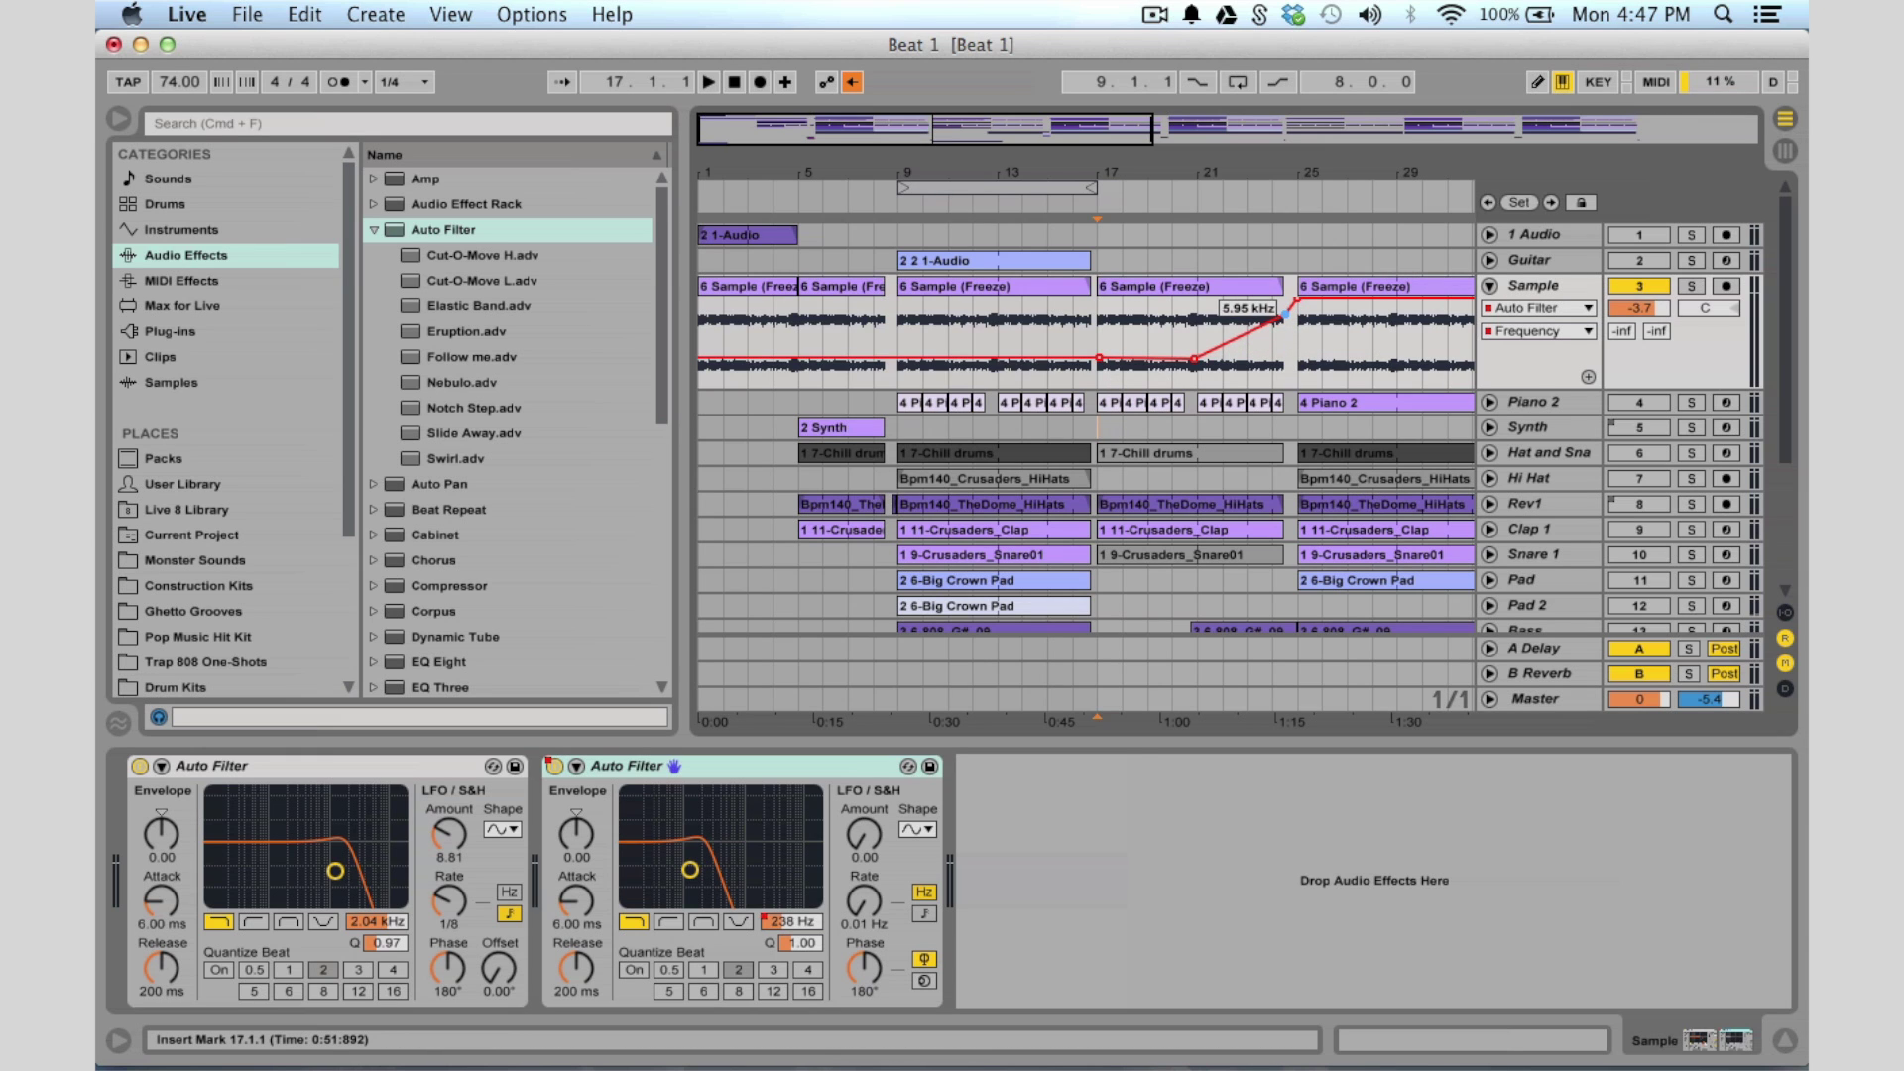
Display the second Auto Filter's Device On automation on the Sample track and examine it from bar 17 to 25
left_click(1553, 331)
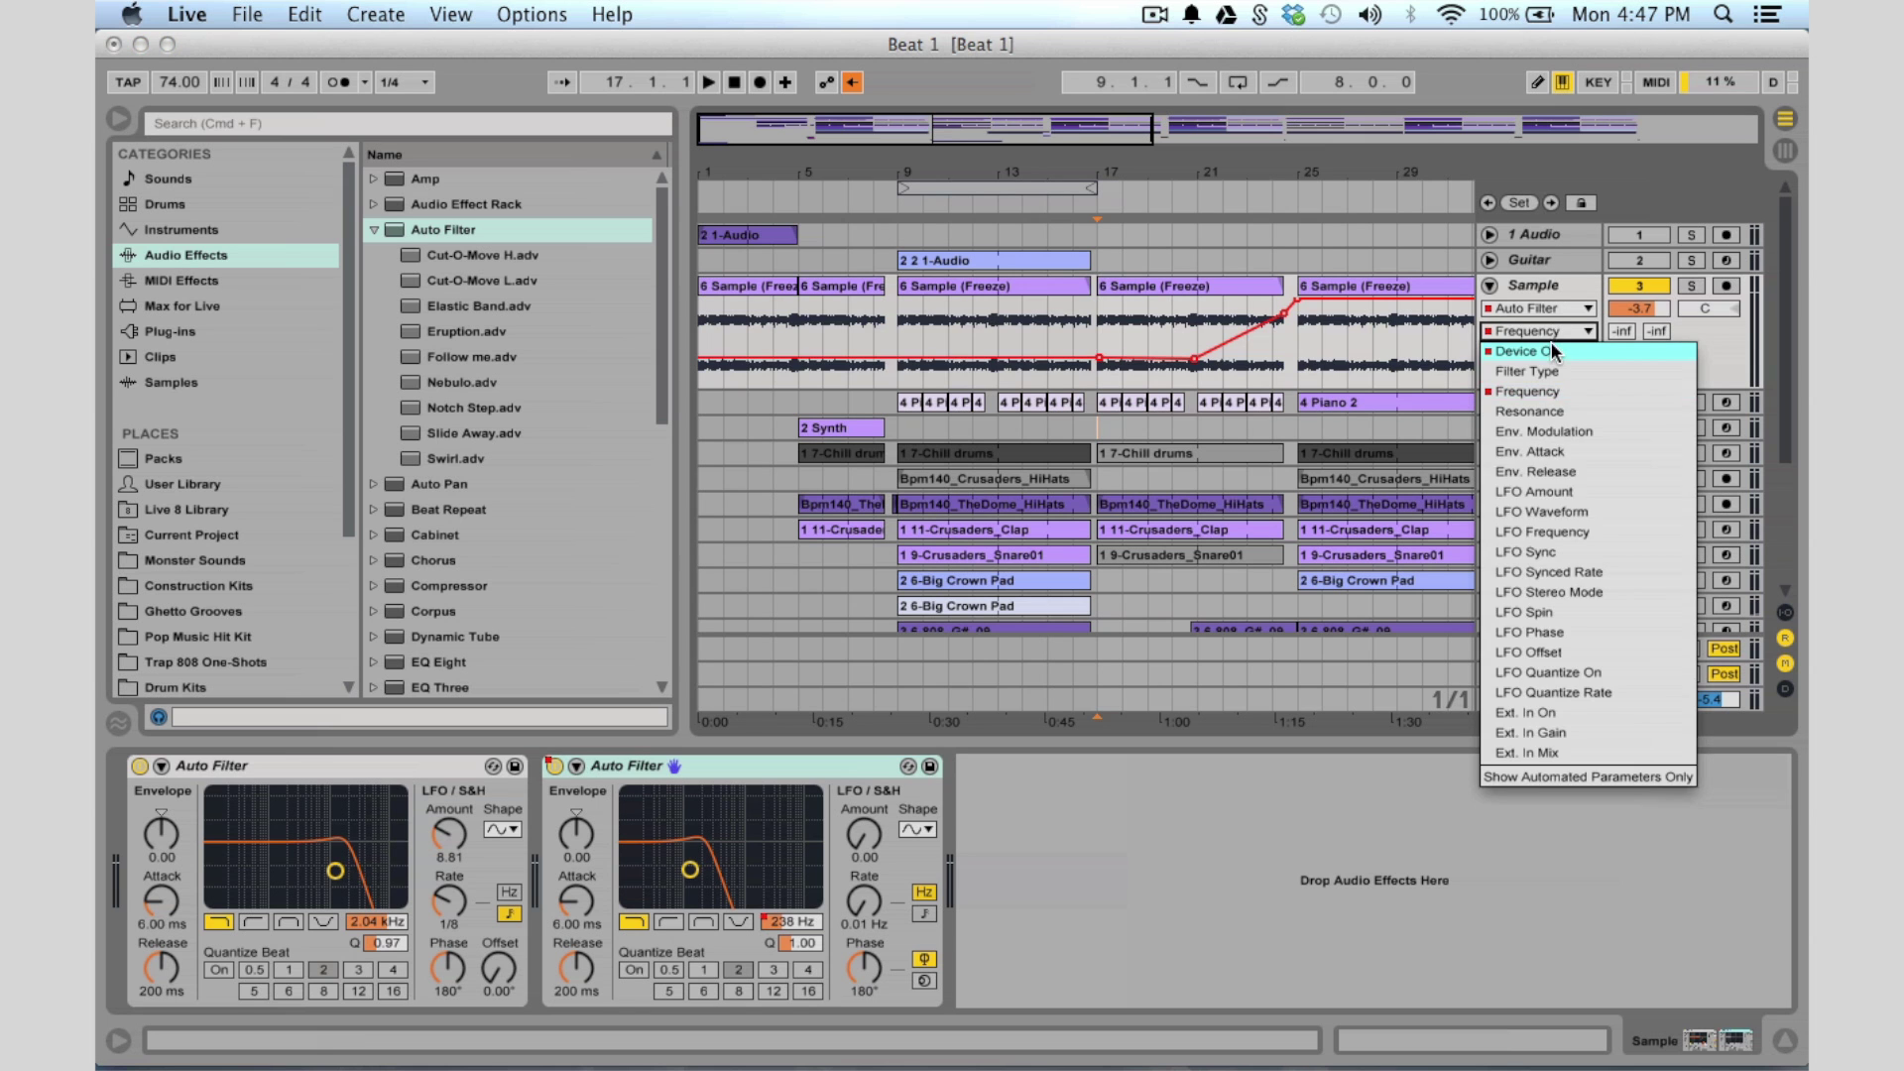
left_click(1551, 351)
left_click_drag(1067, 215, 1061, 238)
left_click_drag(1071, 140, 1073, 163)
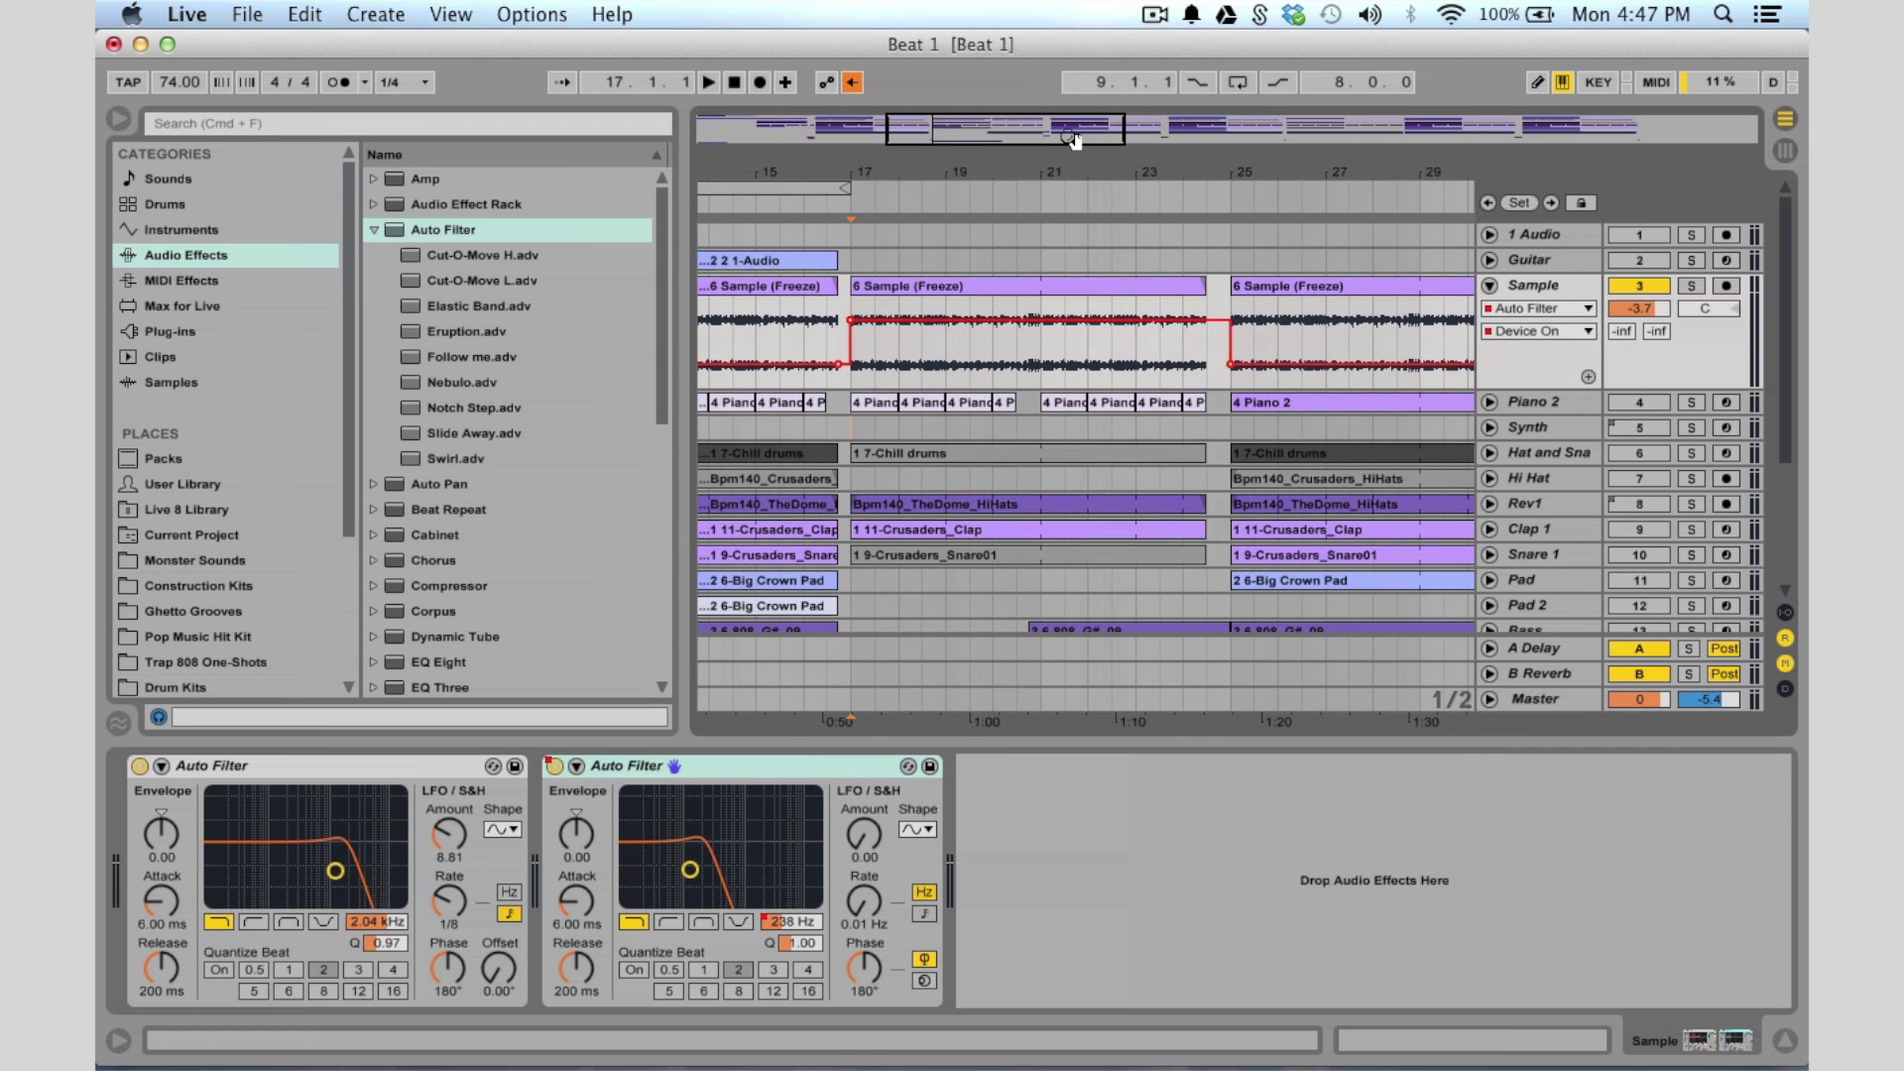
left_click(836, 365)
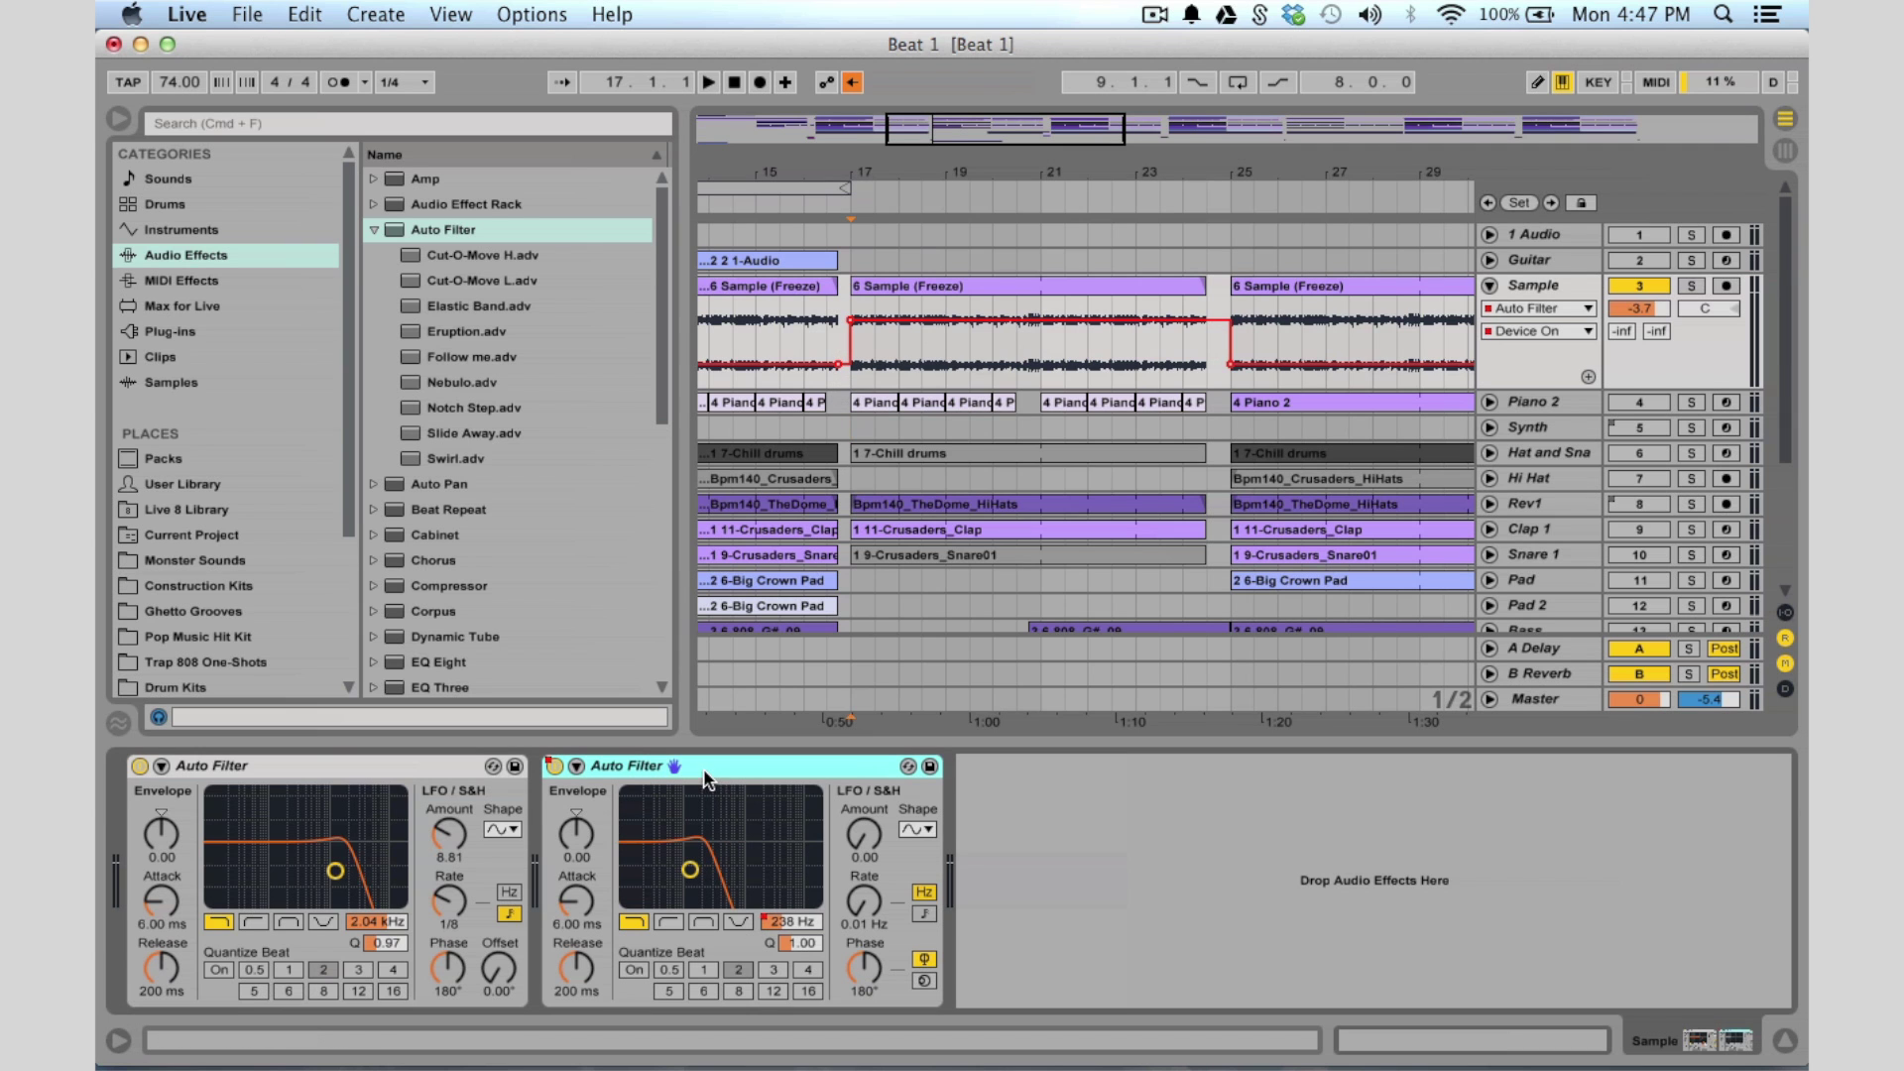
Audition the Sample track from 15.3.1 until just past bar 17, and show its devices
left_click(768, 673)
key("space")
left_click(1549, 286)
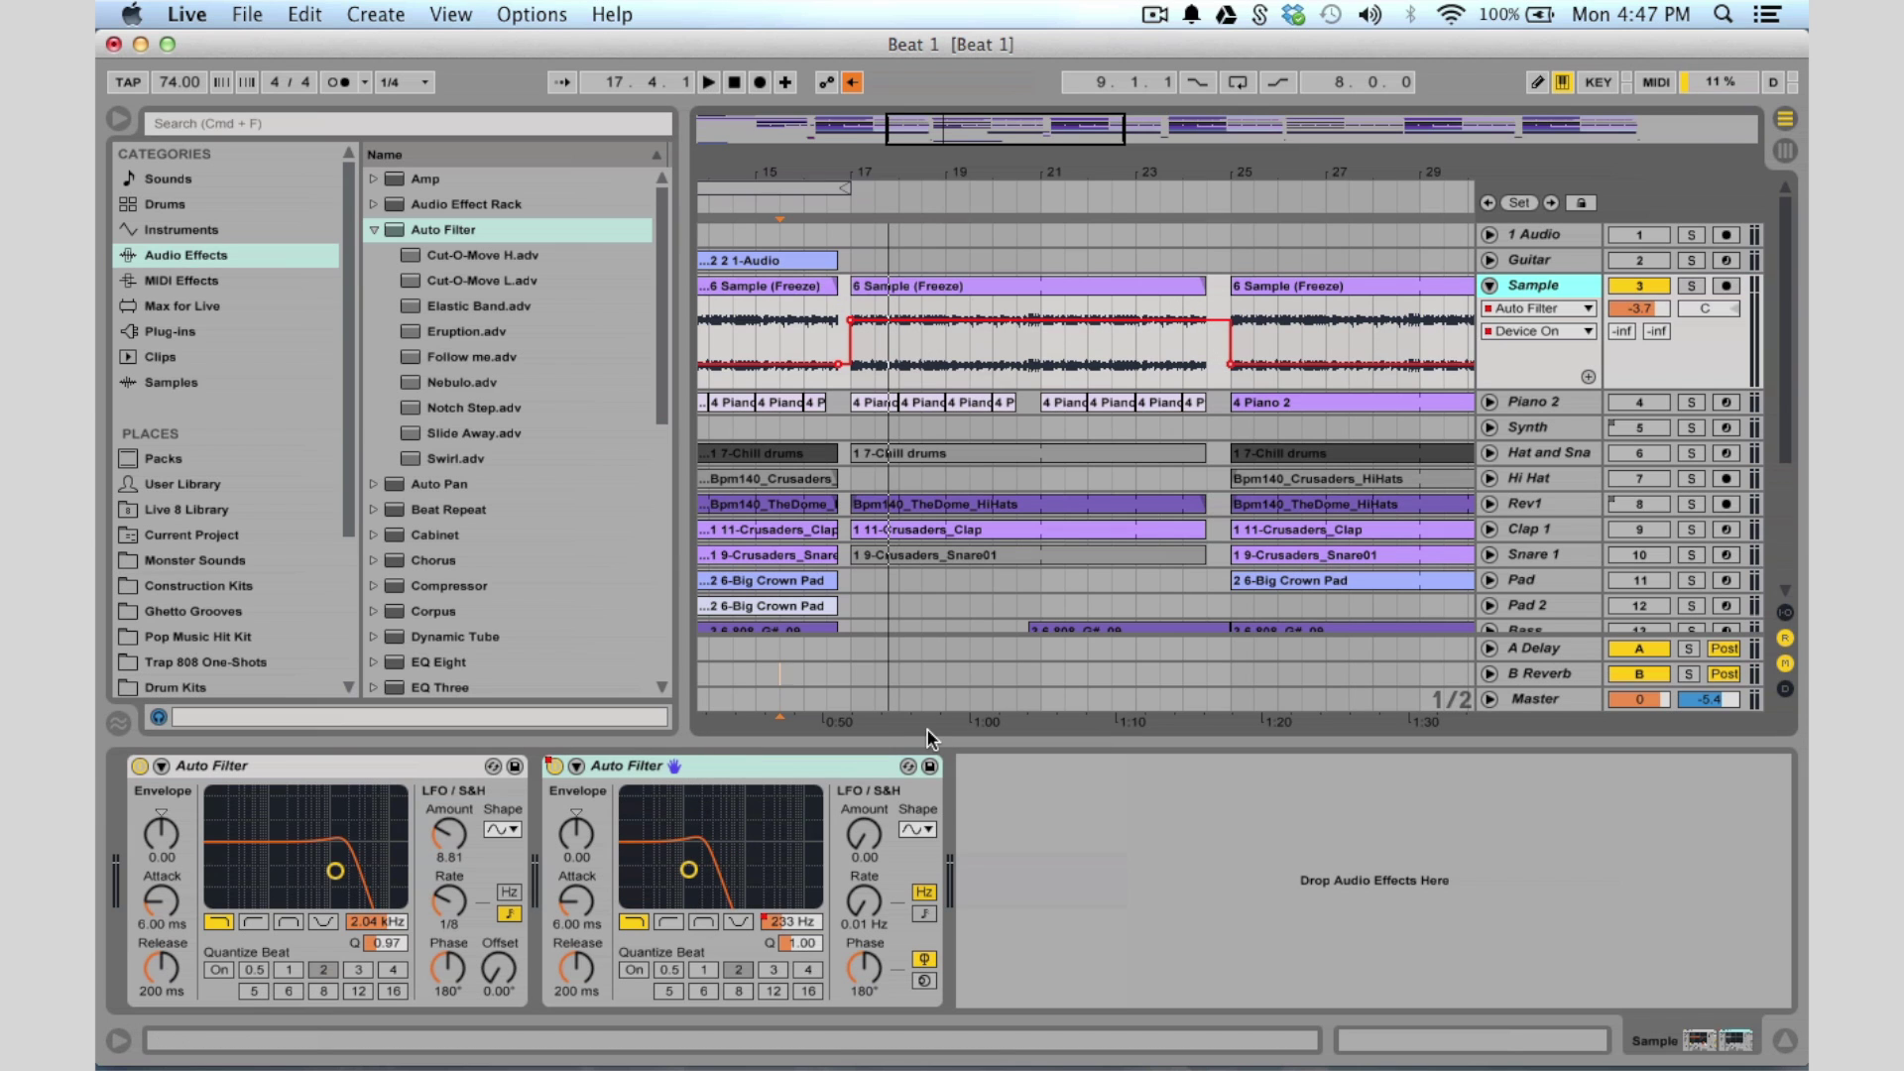
Display the second Auto Filter's Frequency automation and audition its rise from 20.3.1 to bar 25
left_click(771, 922)
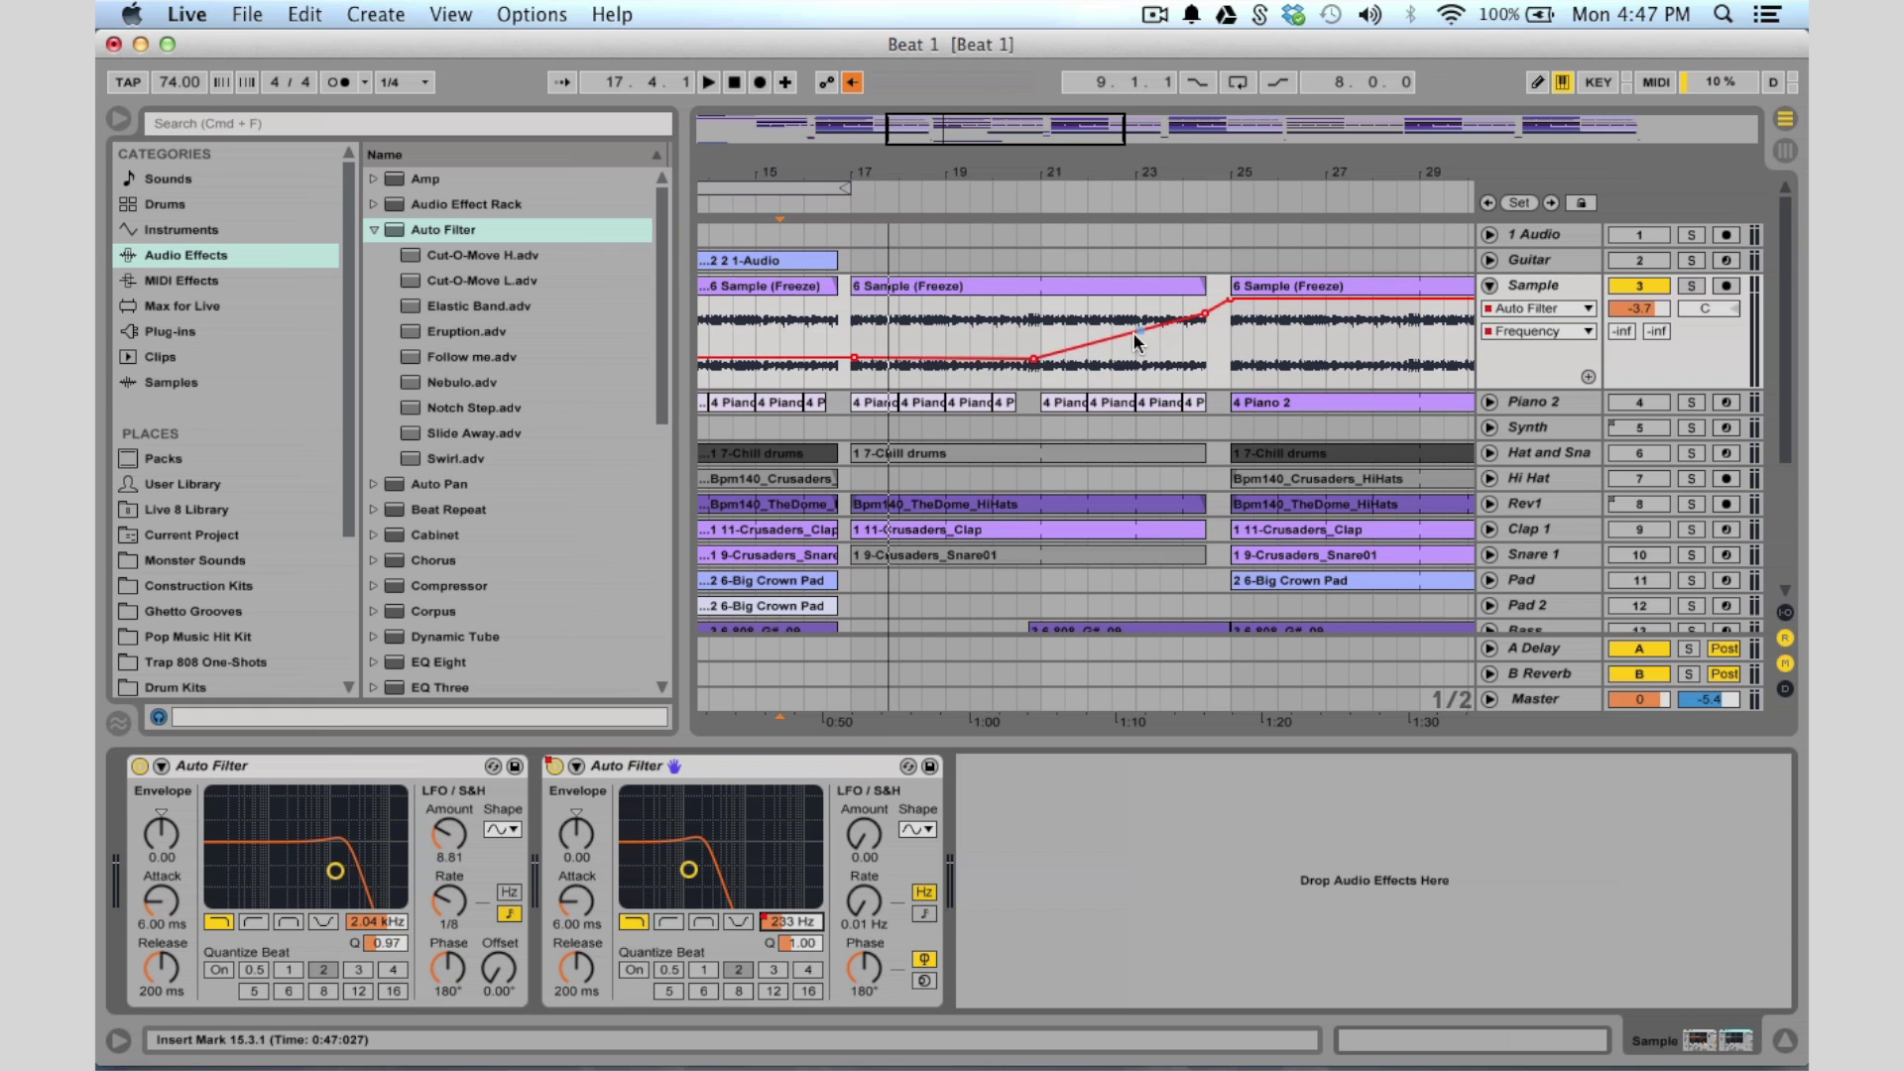
left_click(1008, 378)
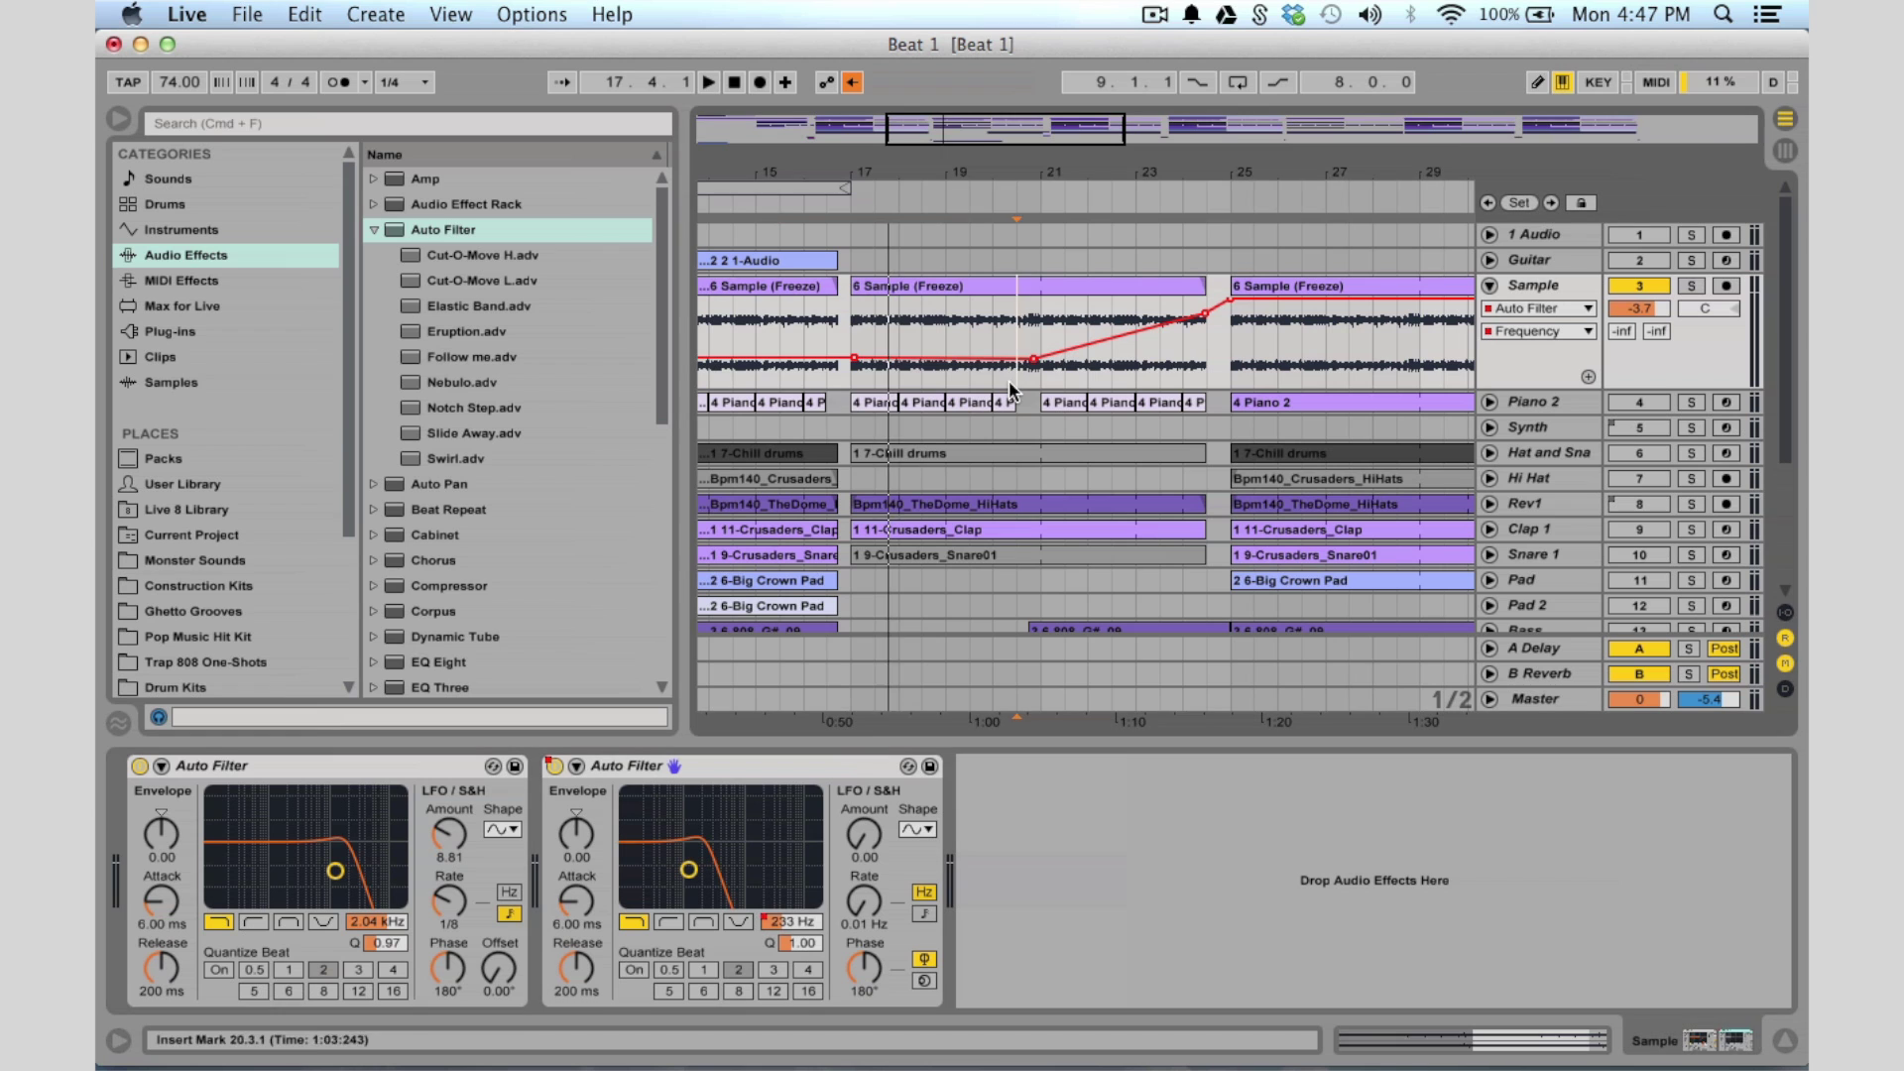
key("space")
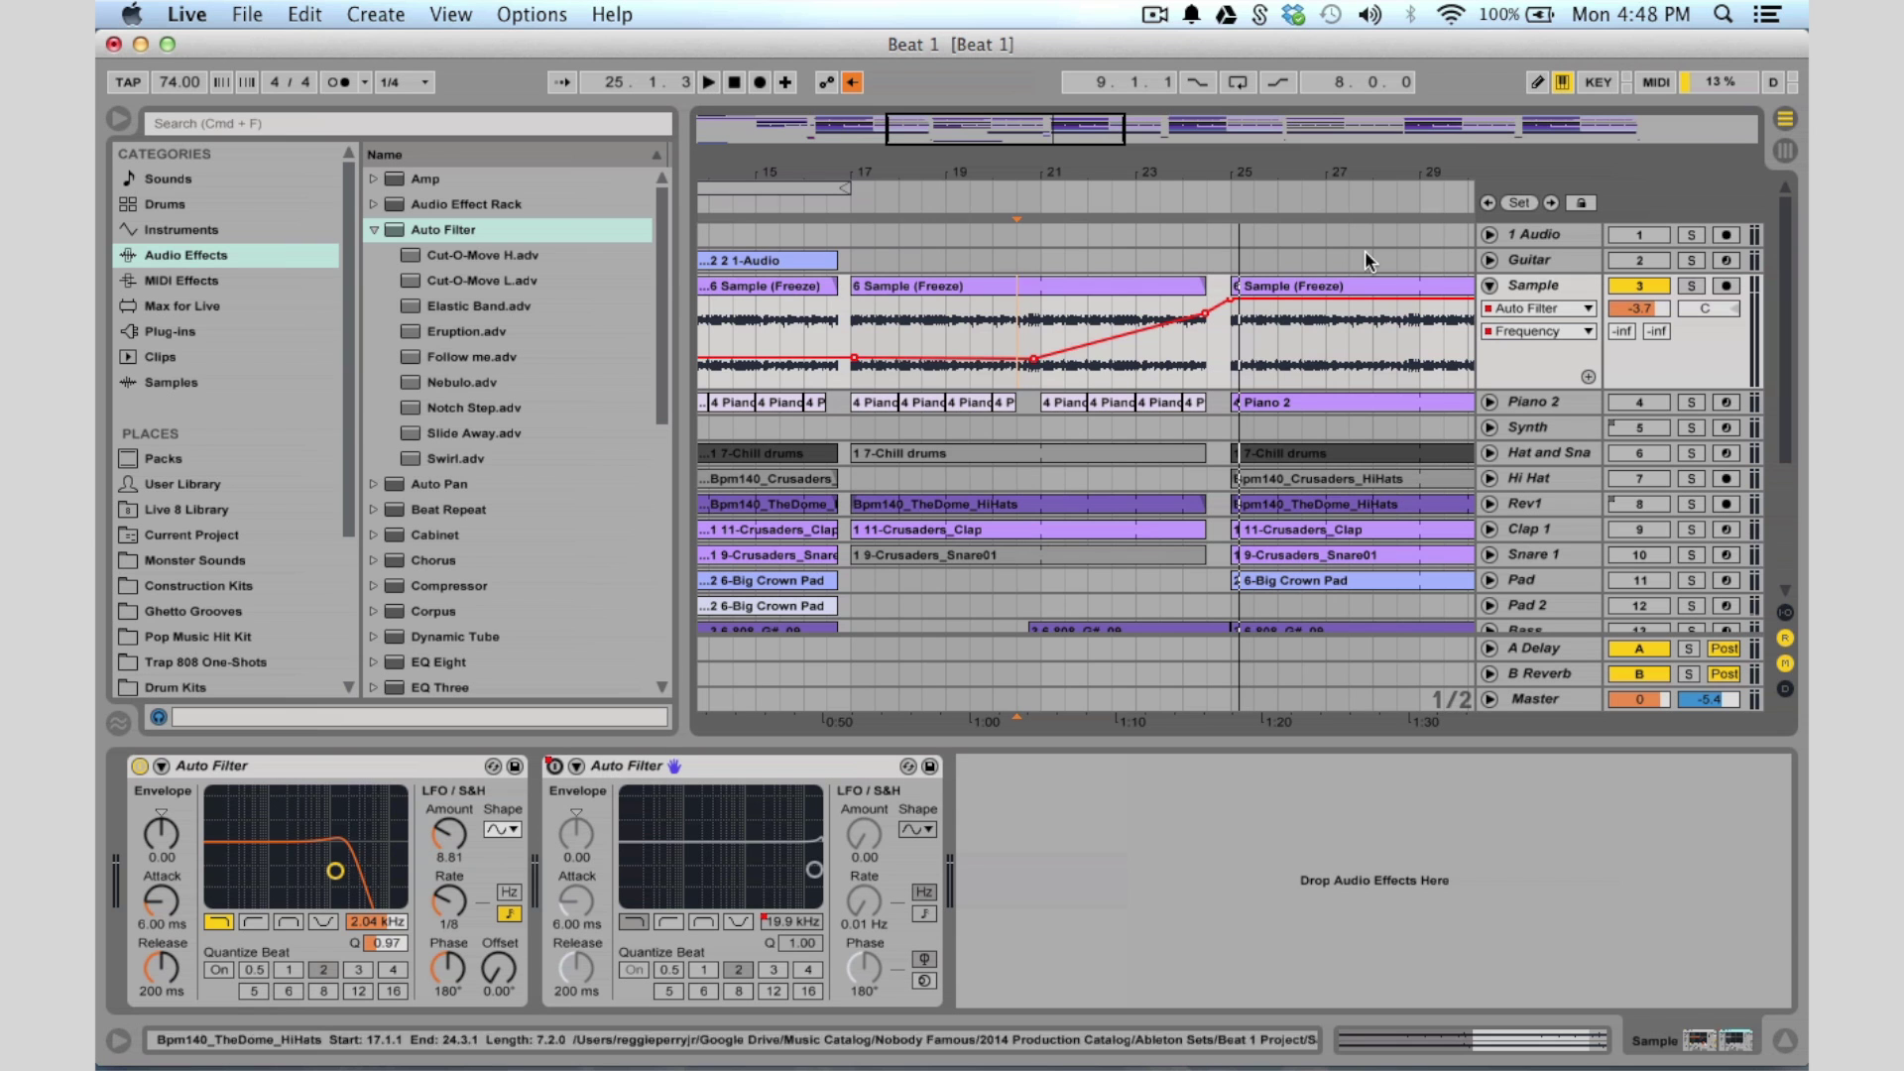
Look over the frequency automation in the wider arrangement and fold the Sample track
mouse_move(1054, 142)
left_mouse_down()
mouse_move(1054, 109)
mouse_move(1050, 137)
left_mouse_up()
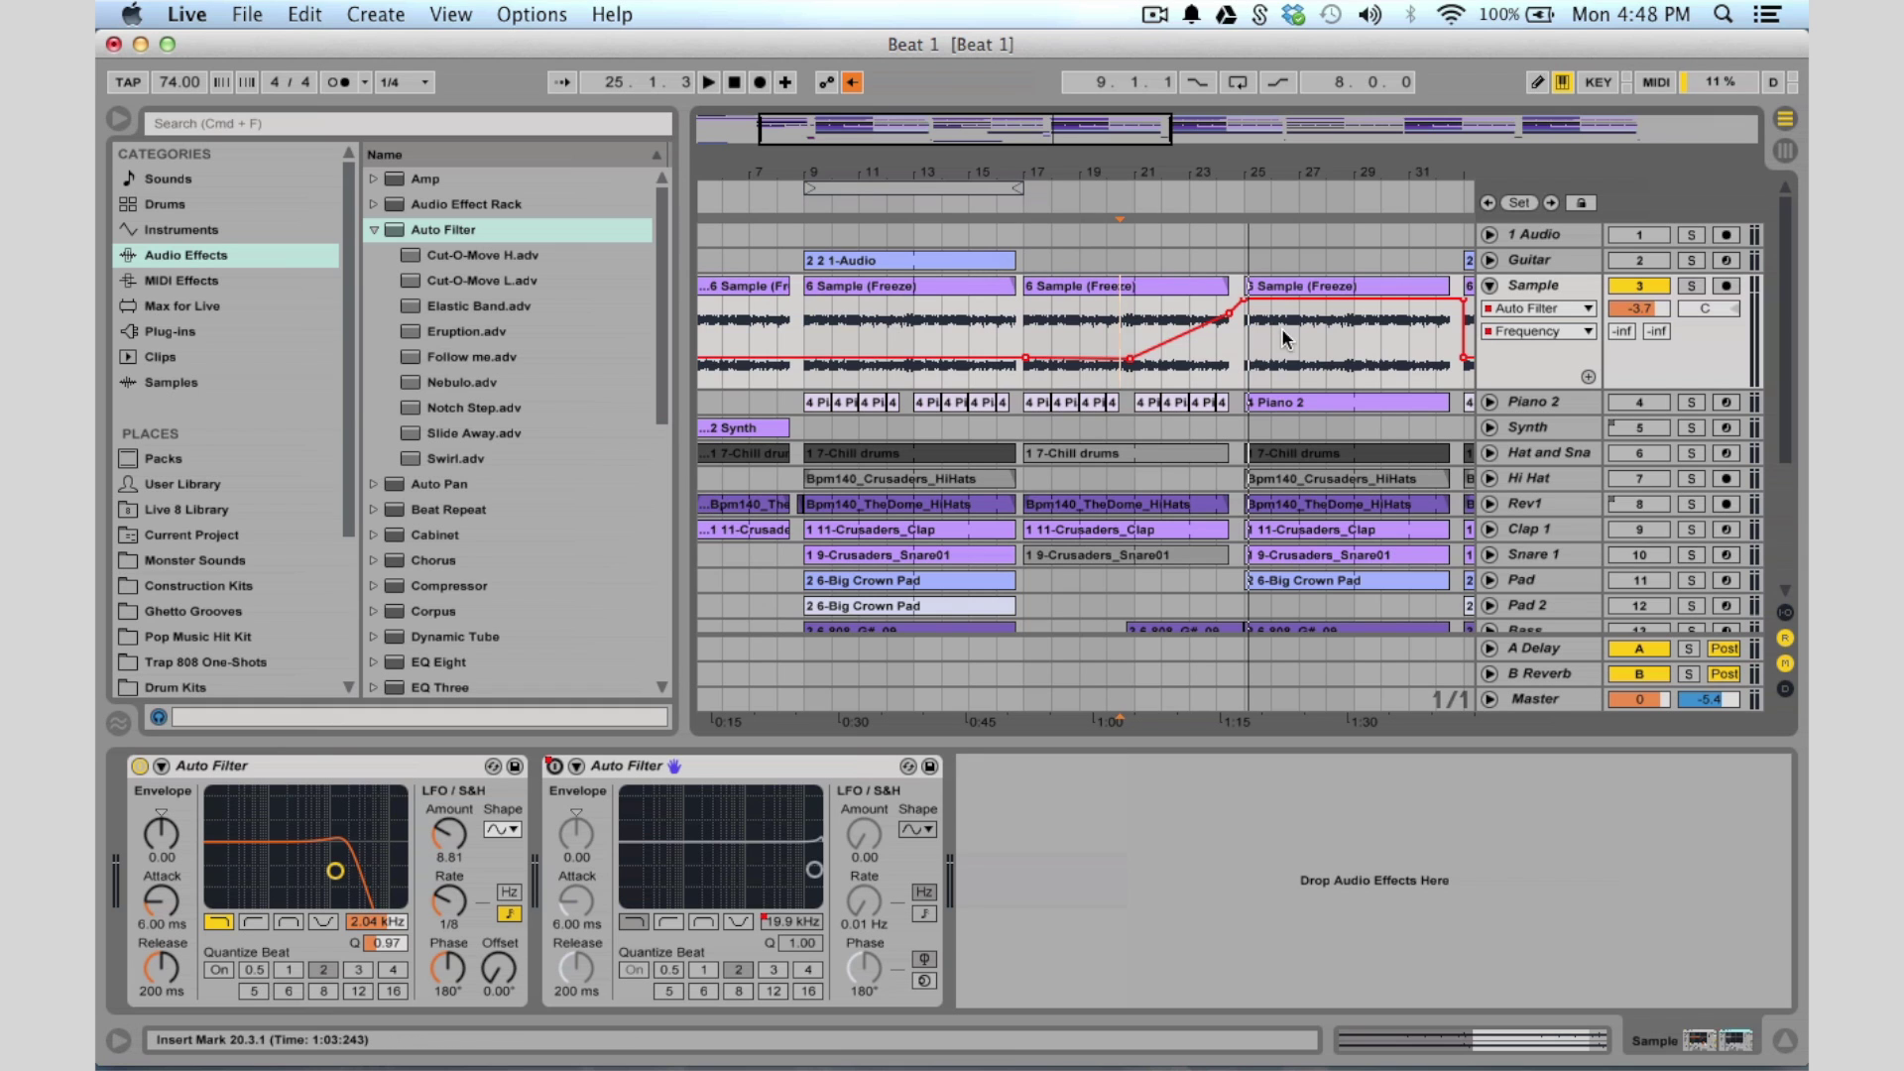
scroll(1277, 331, "down", 2)
scroll(1277, 332, "up", 2)
scroll(1277, 332, "left", 1)
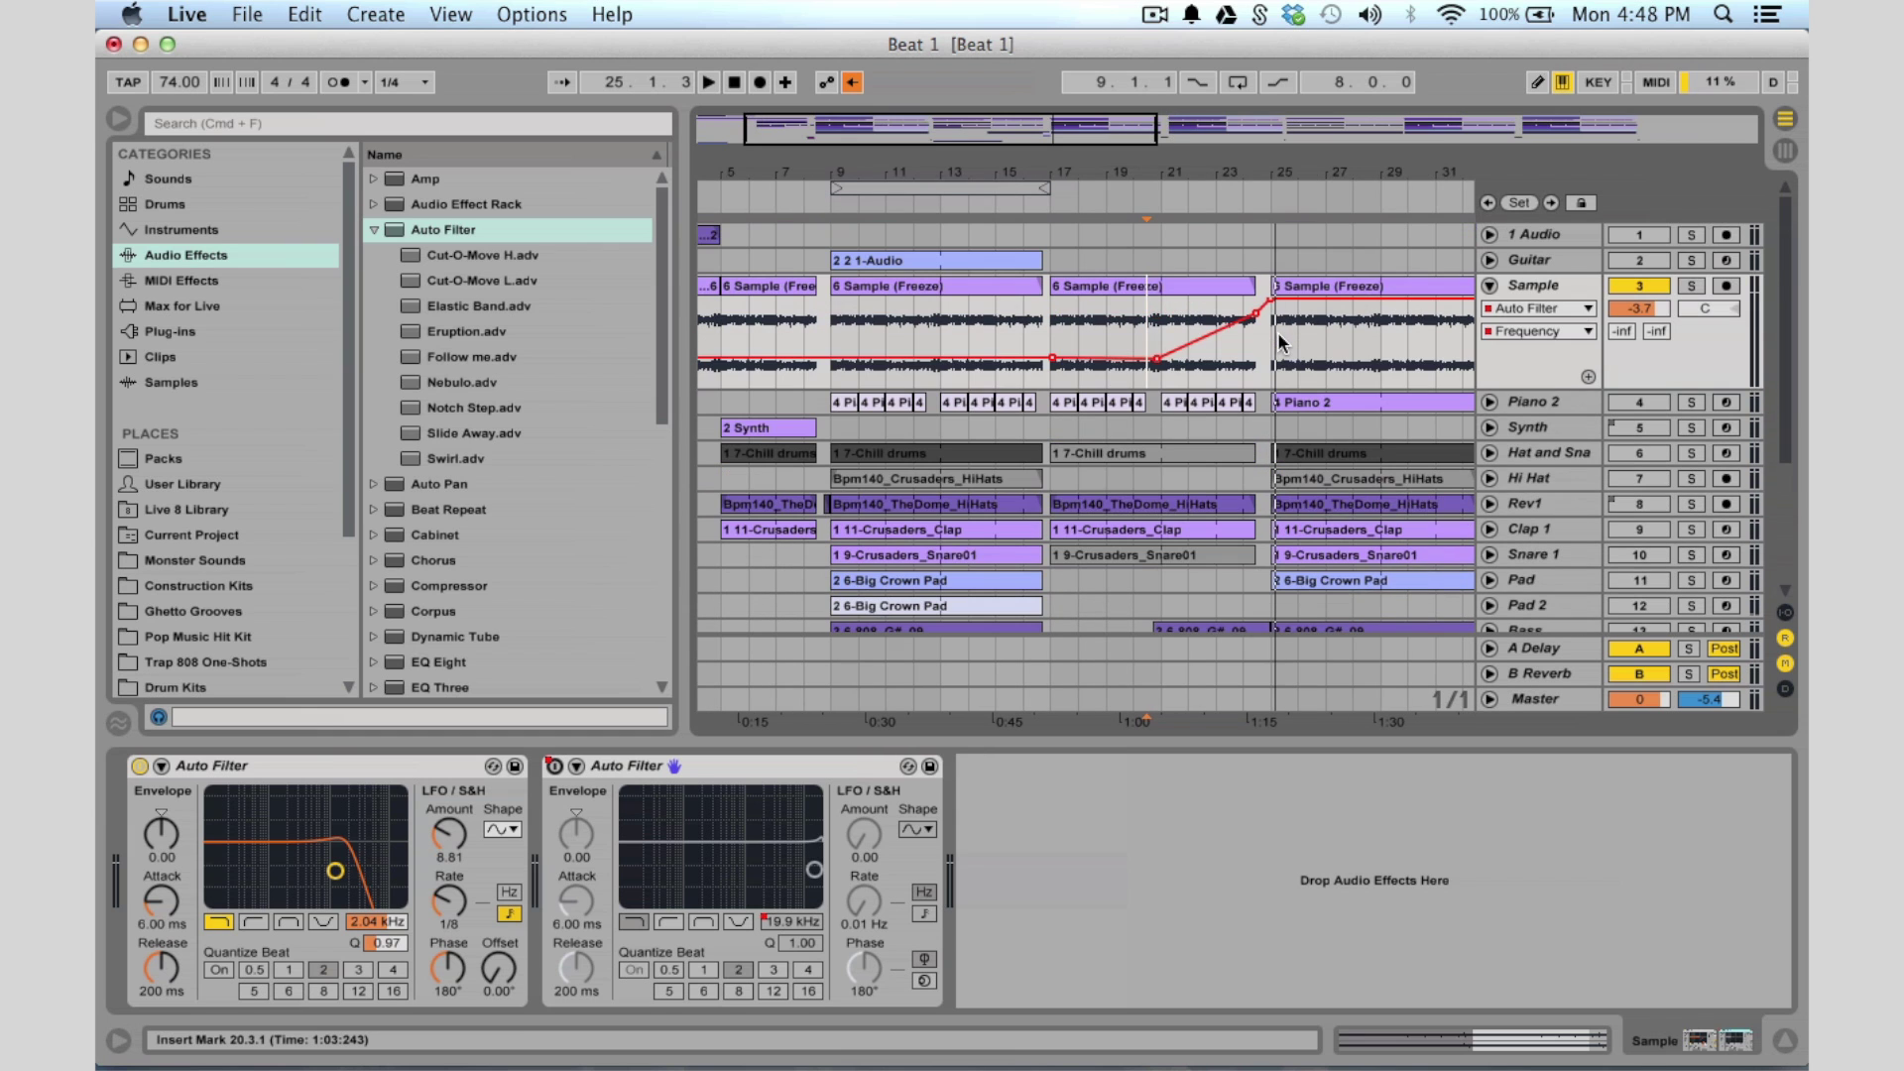
left_click(1490, 285)
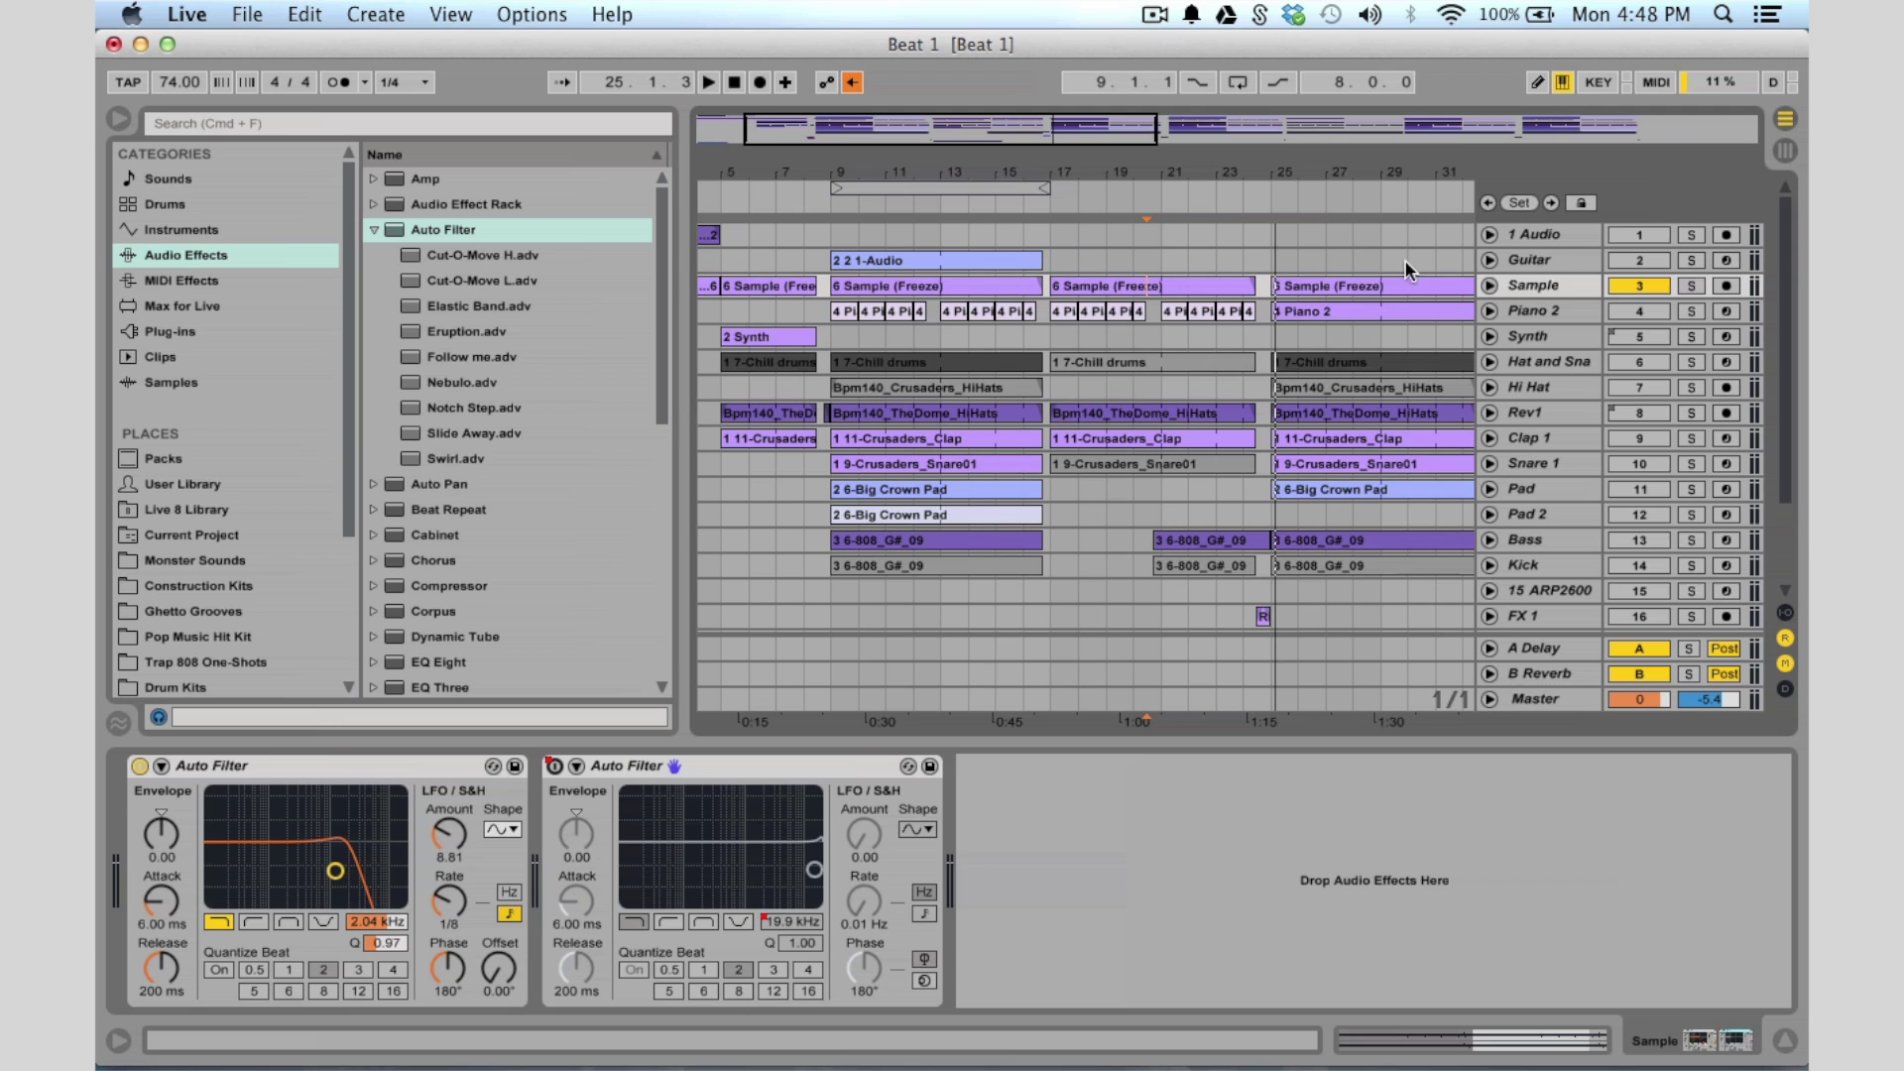
Place the insert marker at 9.1.1, then unfold, select and activate the Guitar track
left_click(831, 341)
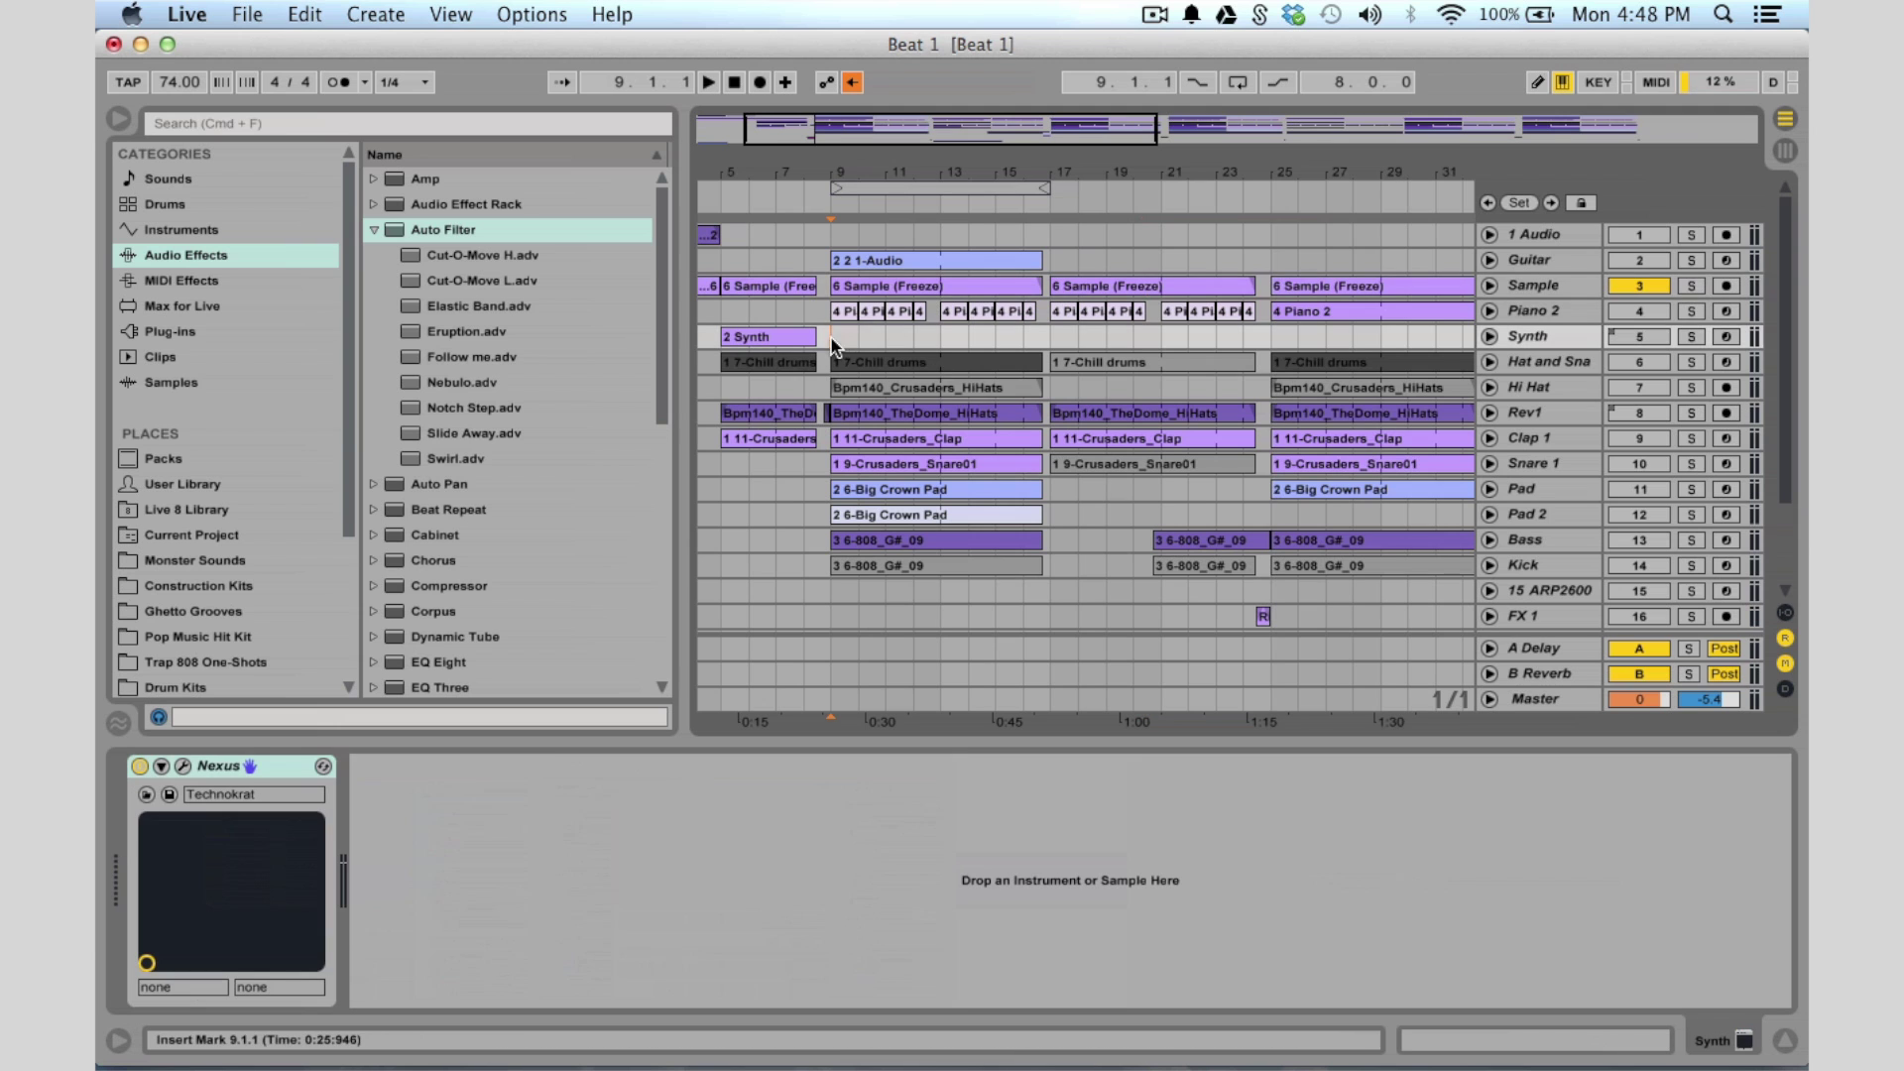
left_click(1488, 259)
left_click(1559, 260)
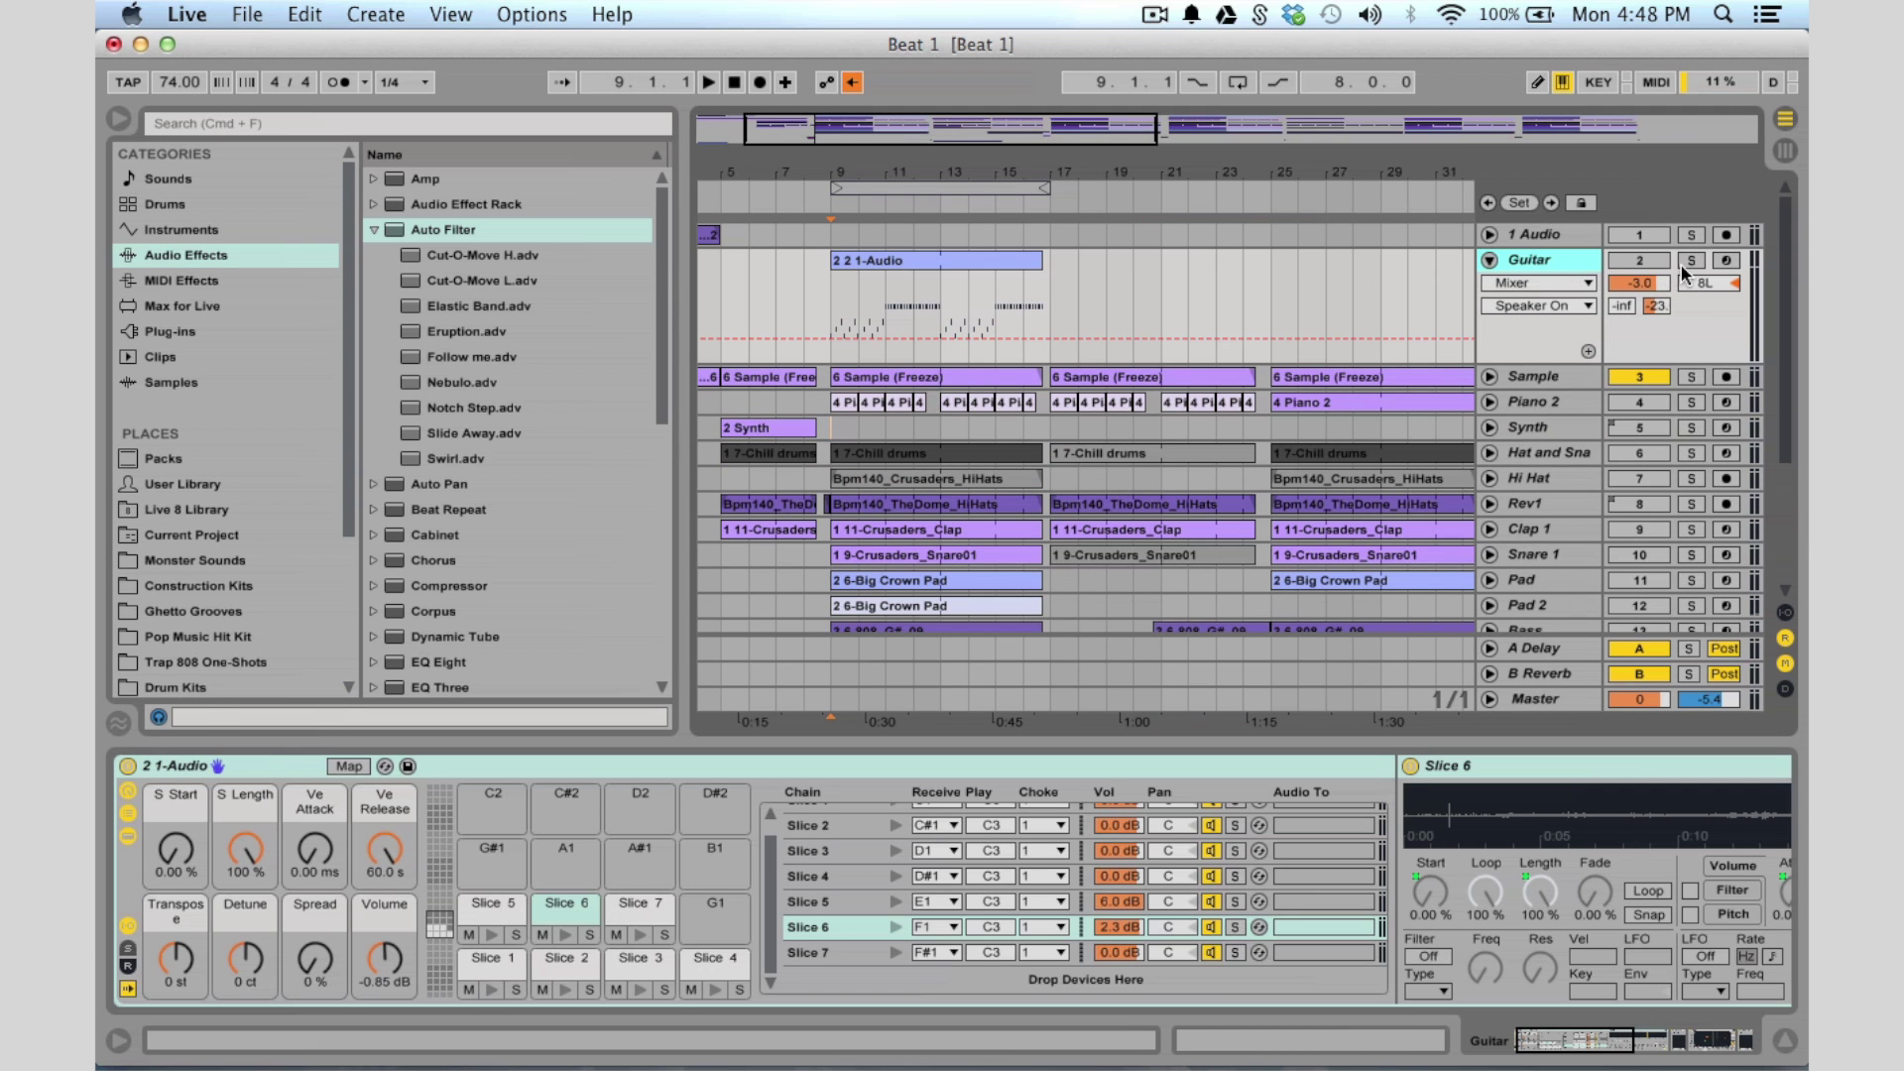
left_click(1646, 263)
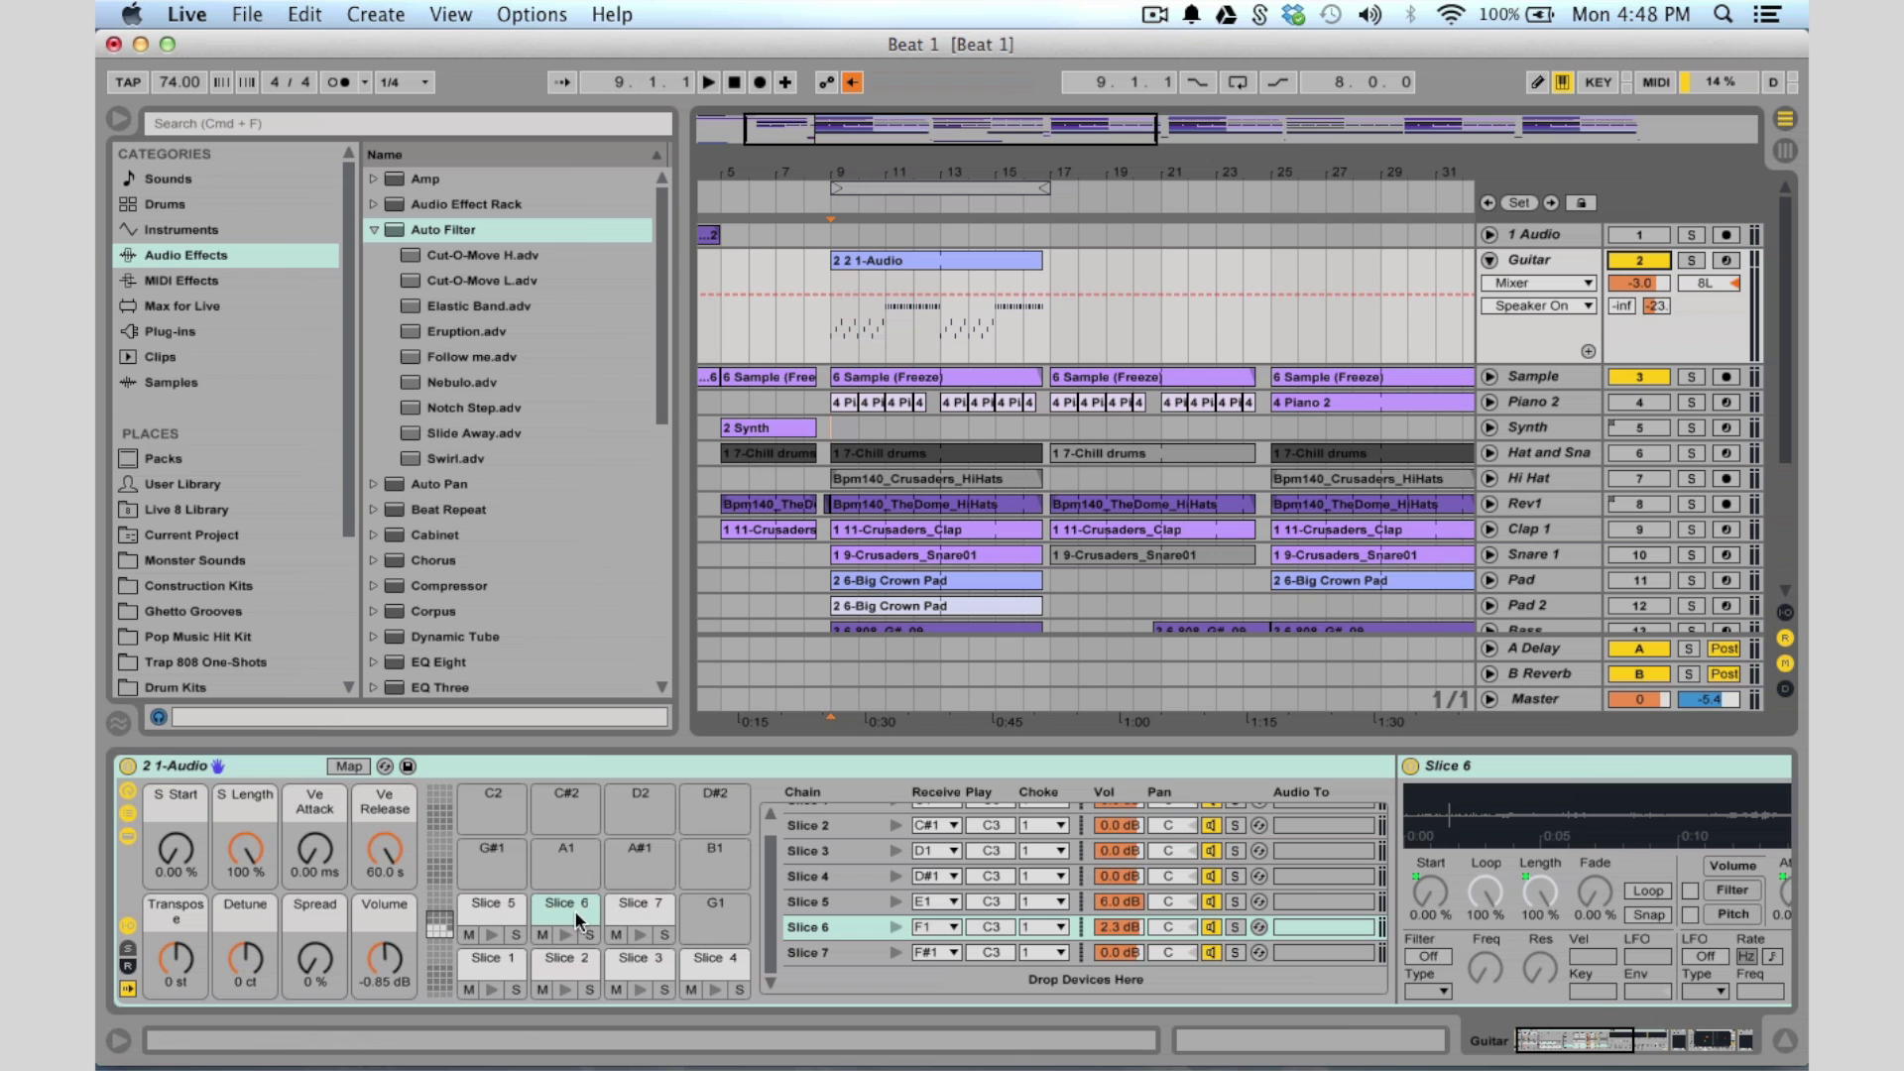
Try previewing the Guitar track's sliced pads with the track briefly armed, and disarm it
left_click(491, 990)
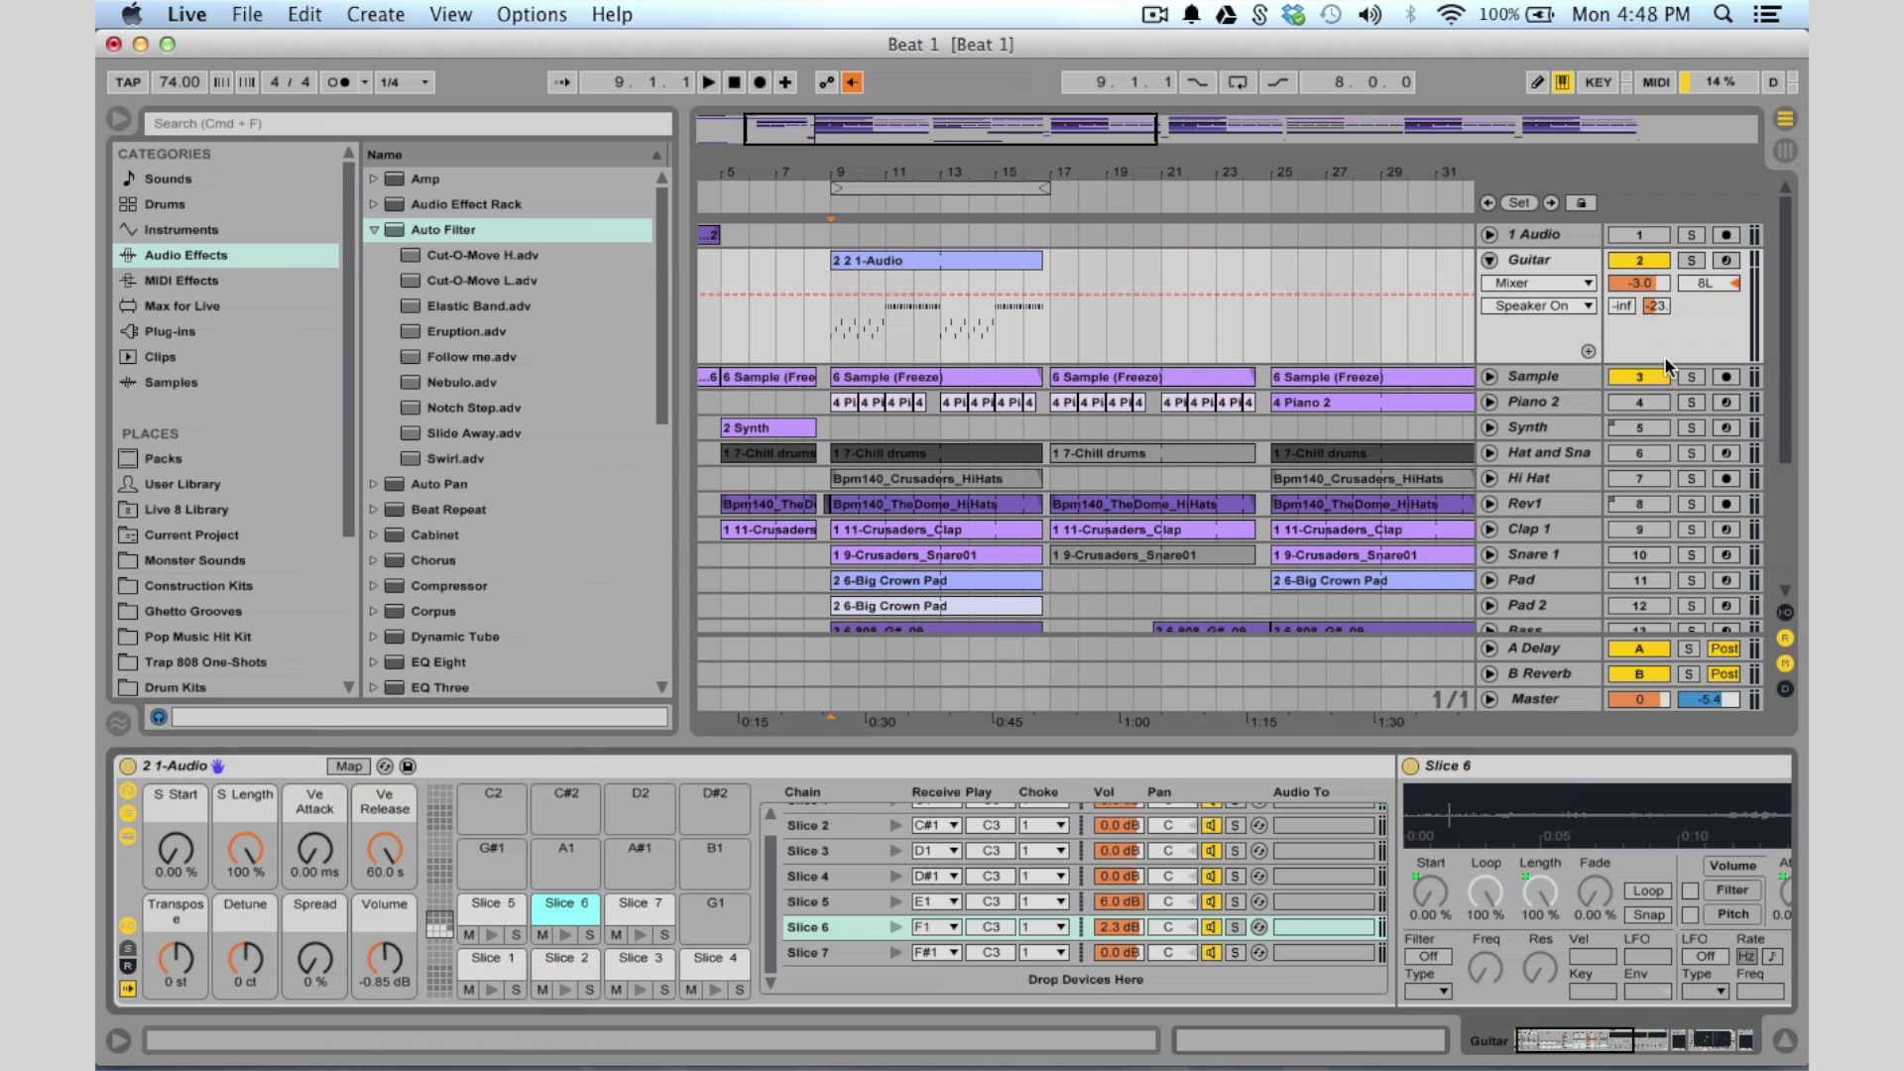
left_click(1724, 261)
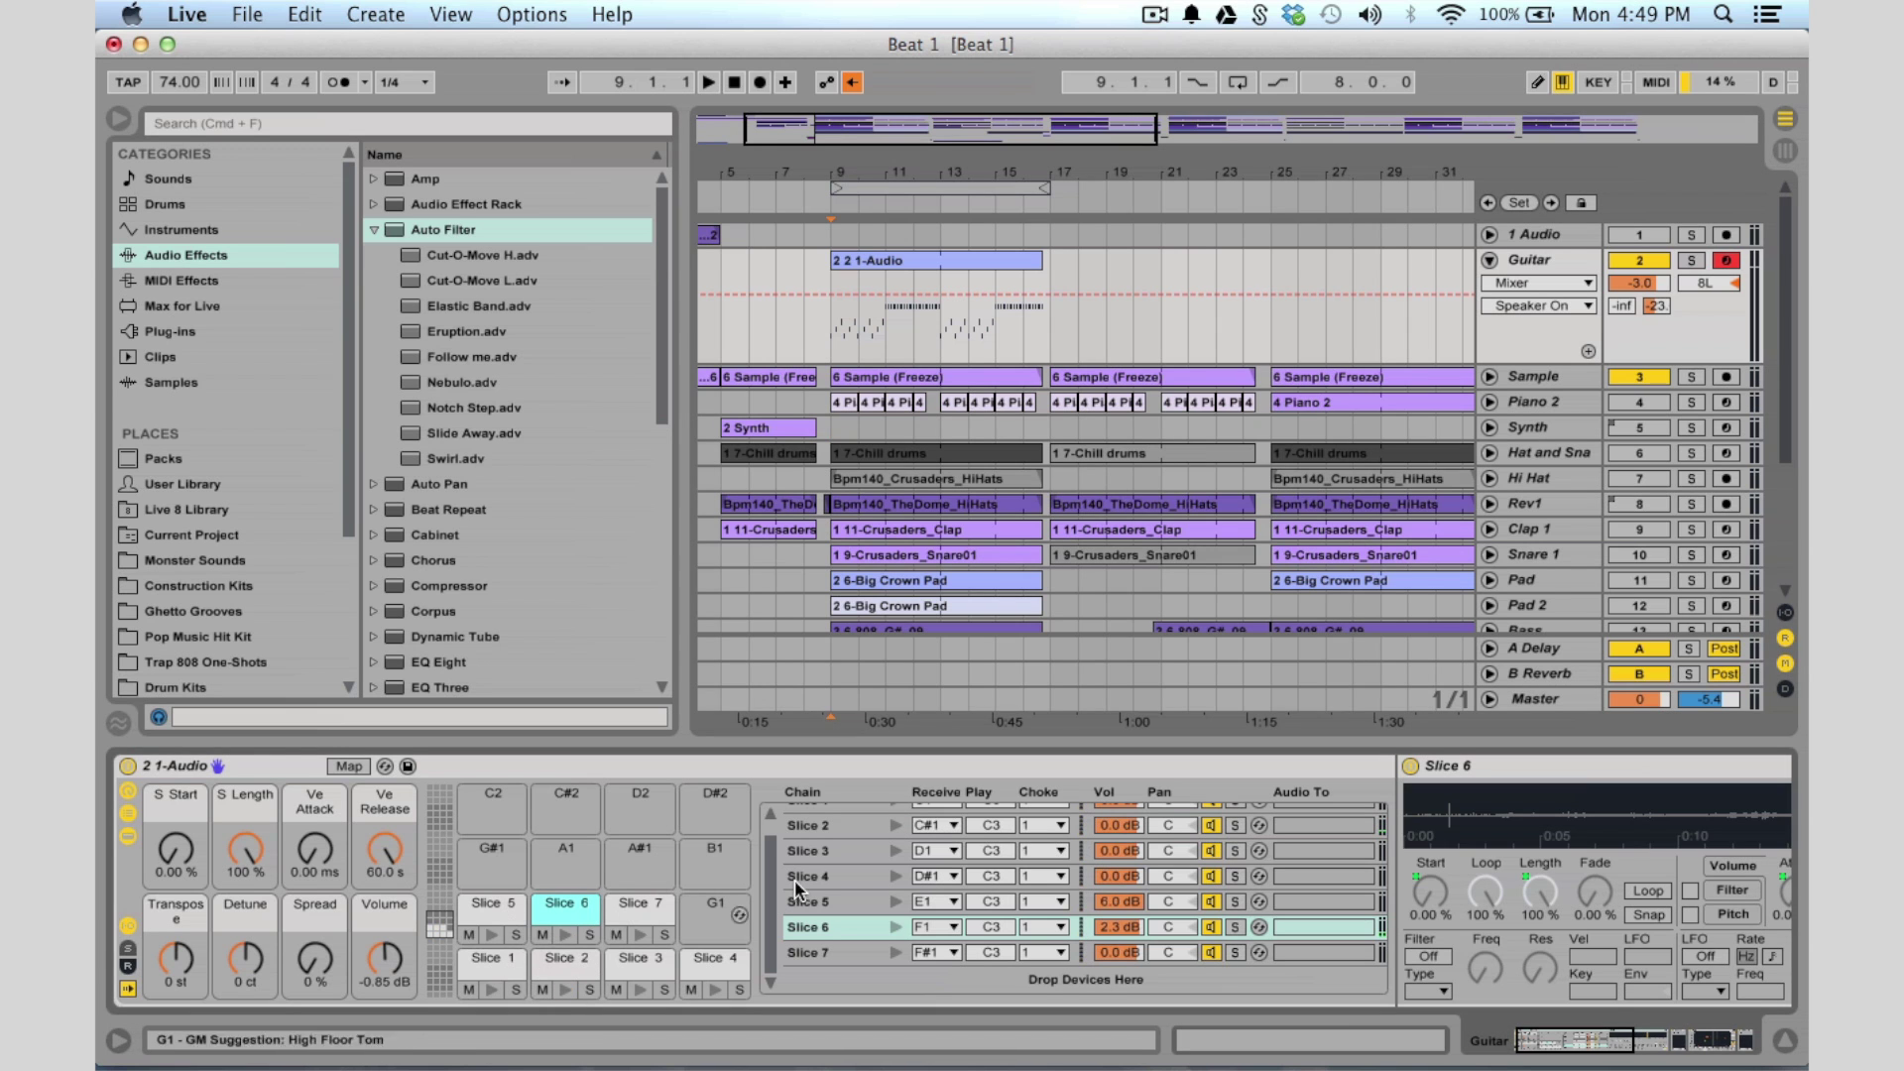
left_click(1725, 262)
Audition the arrangement from bar 9 while examining the Guitar track's device chain from the slice sampler through Tremolator, EQ Eight and SSLComp
key("space")
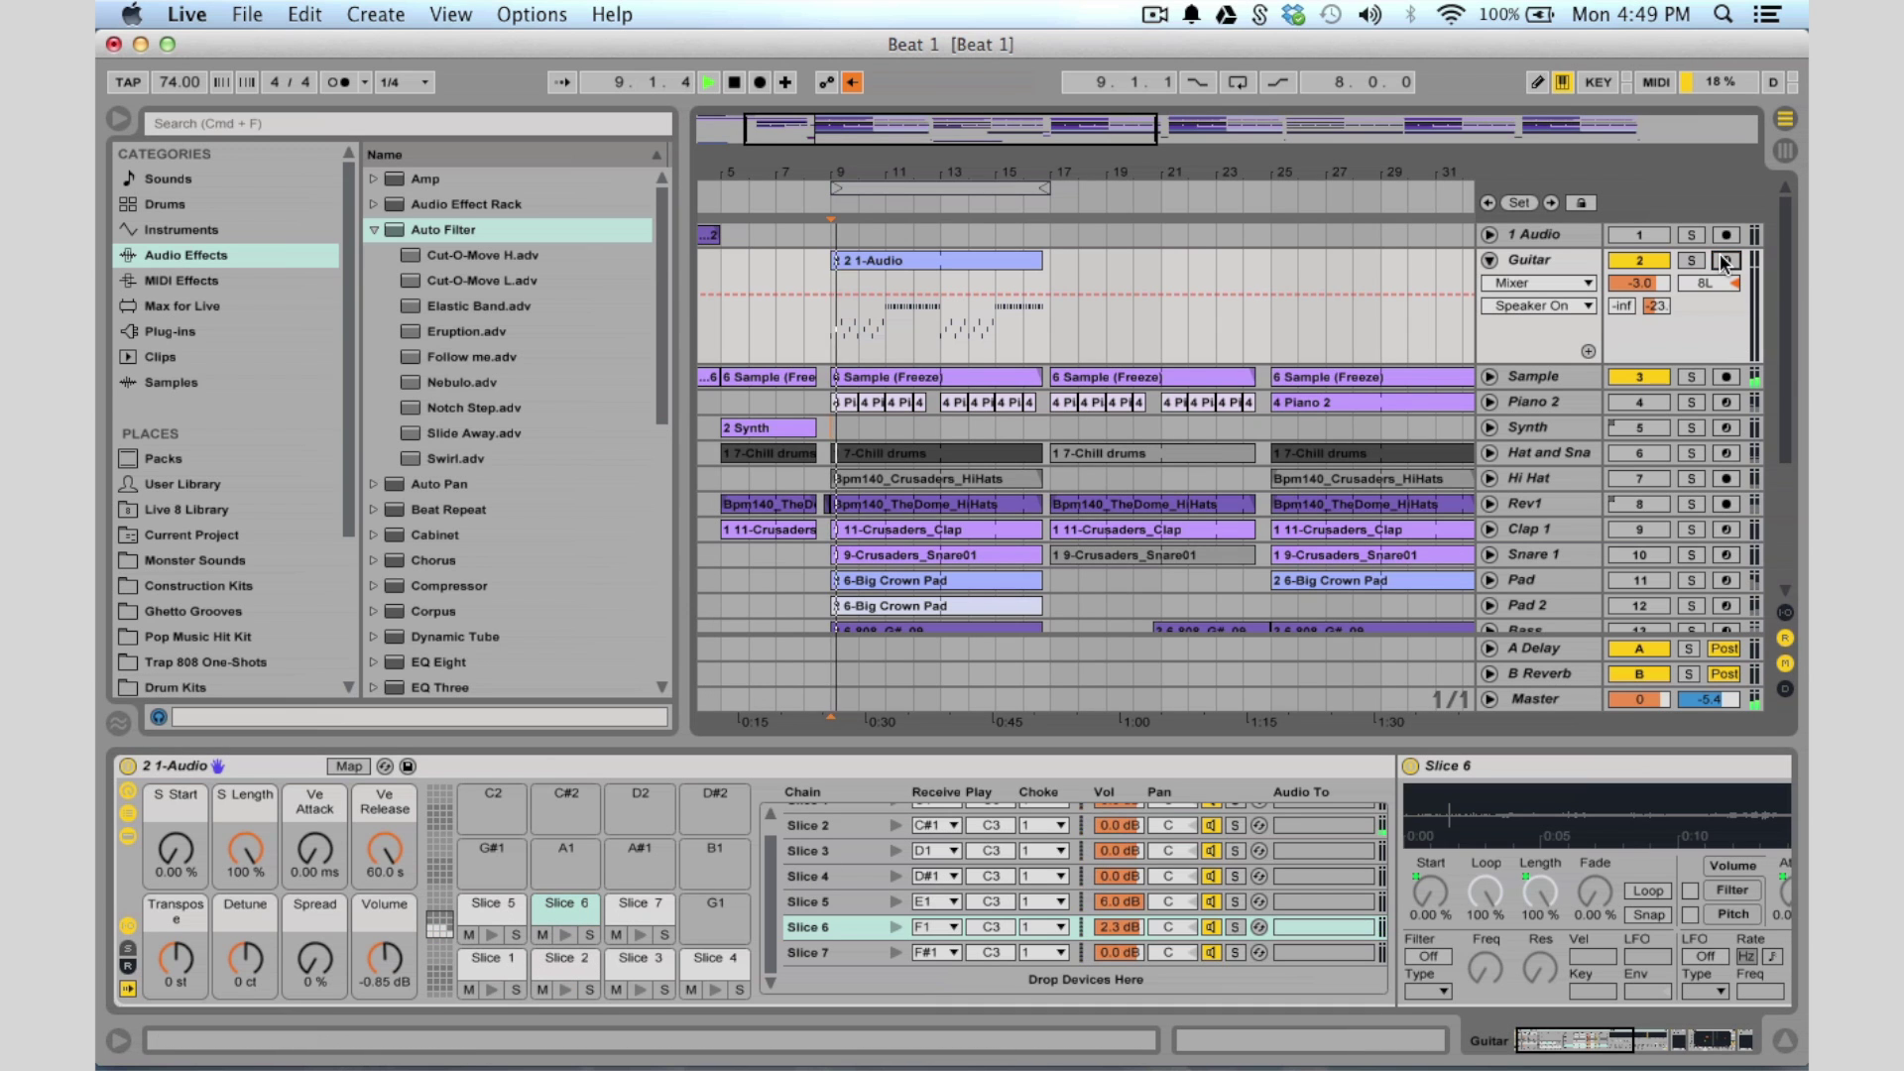
scroll(1556, 862, "right", 5)
scroll(1158, 889, "right", 5)
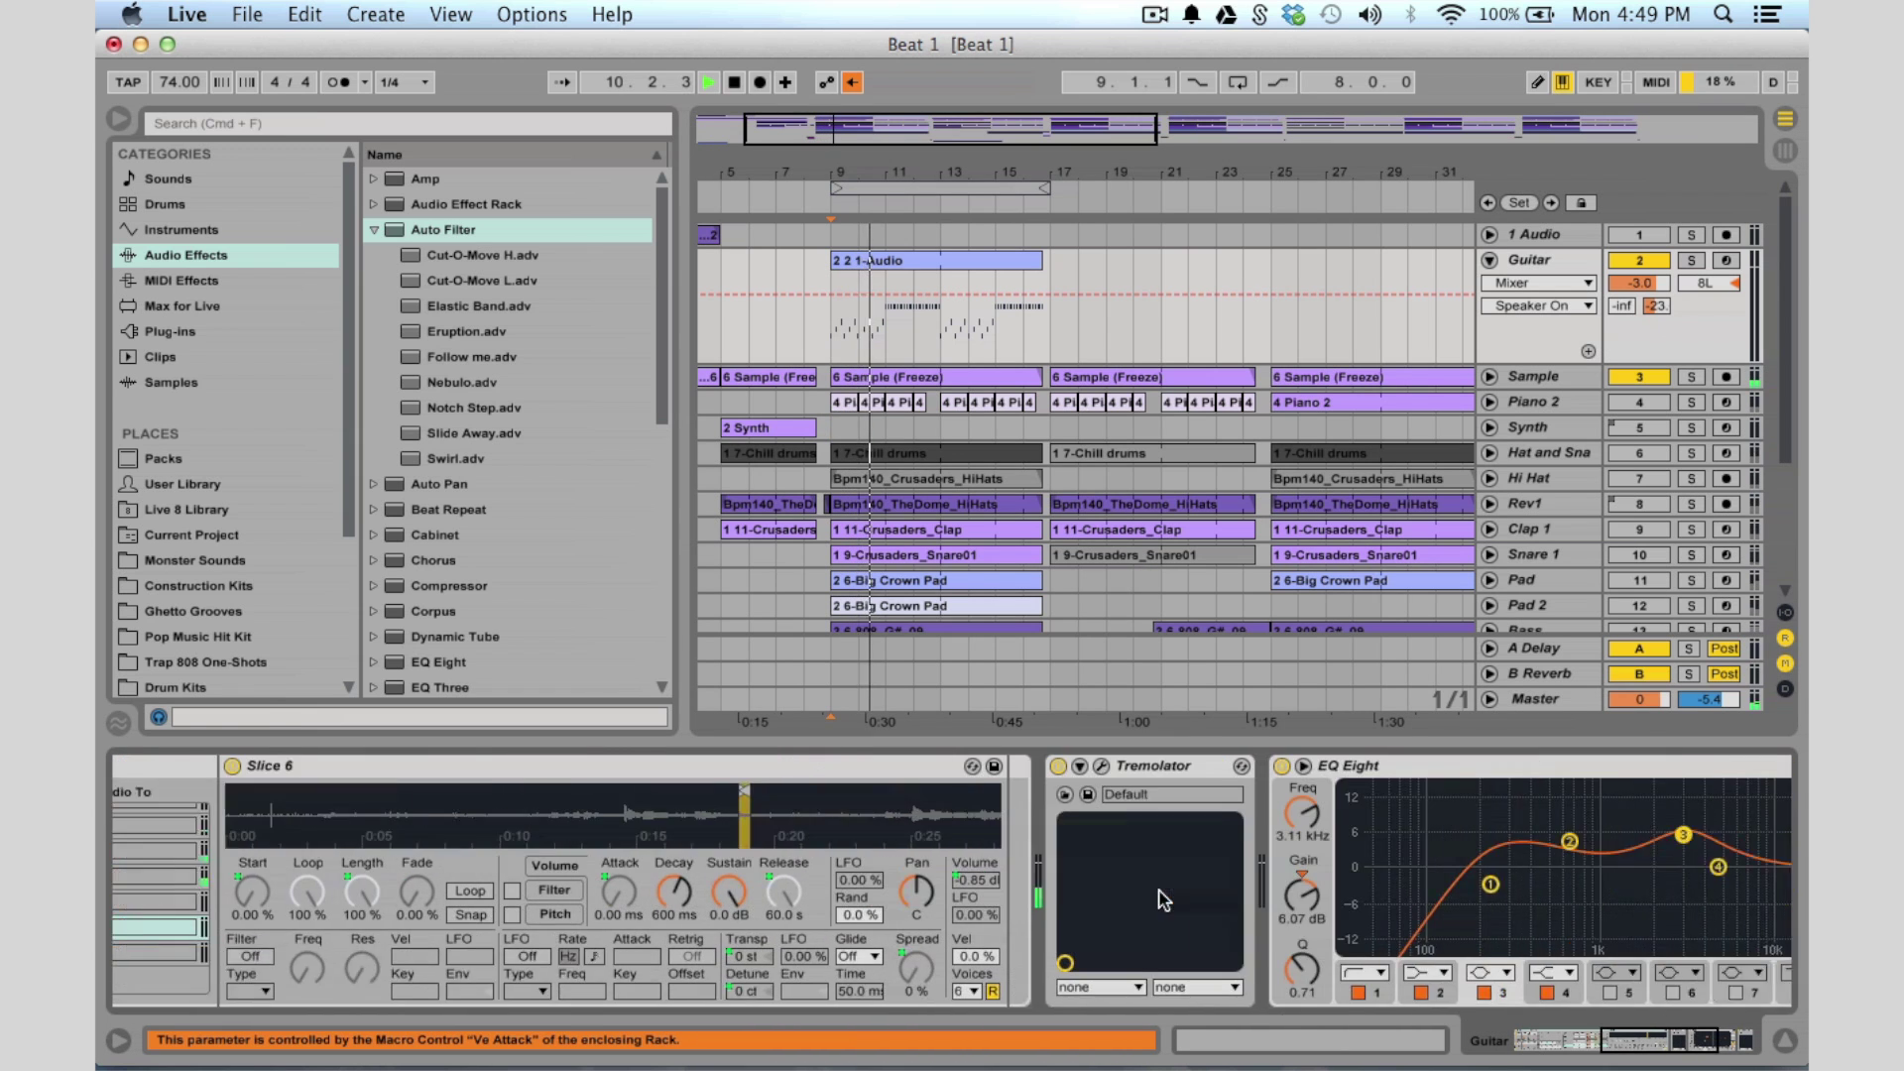
scroll(1159, 889, "right", 5)
key("space")
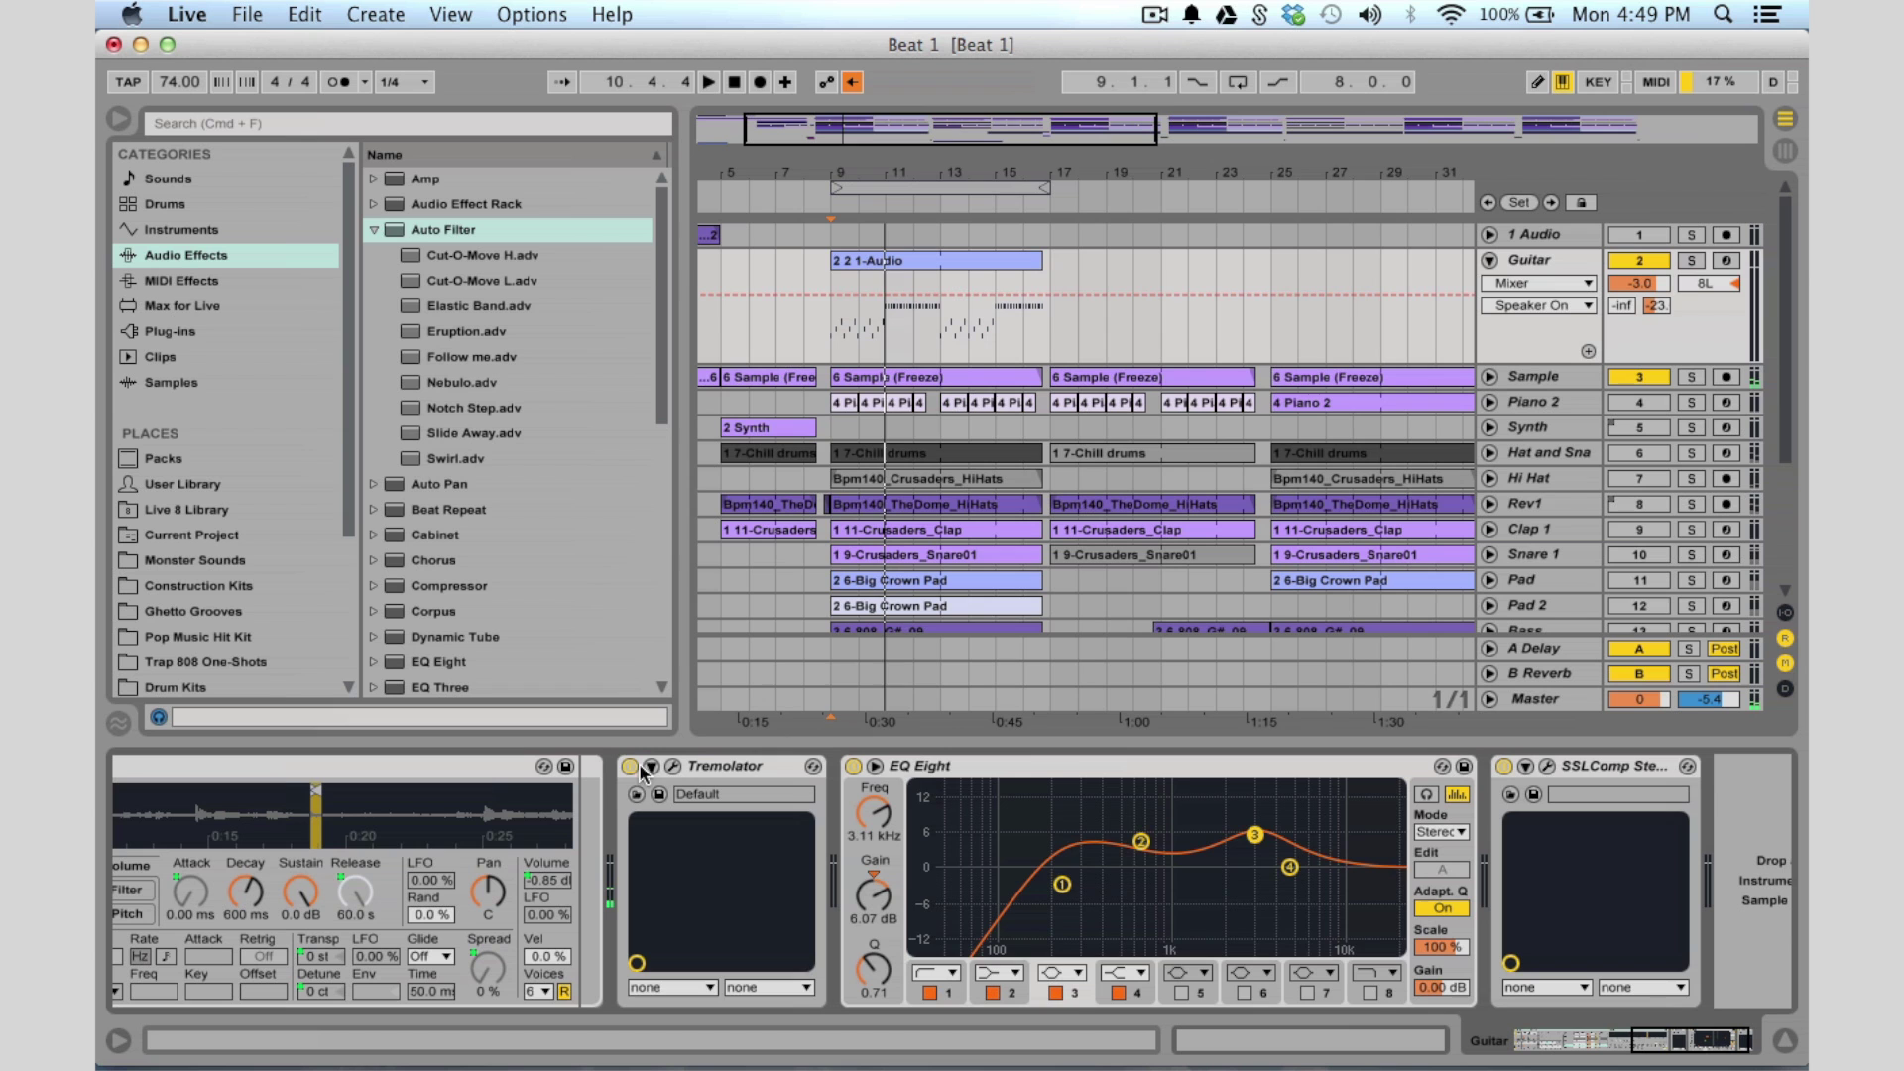
Switch off Tremolator on the Guitar track and audition the part from bar 9 without it
left_click(629, 768)
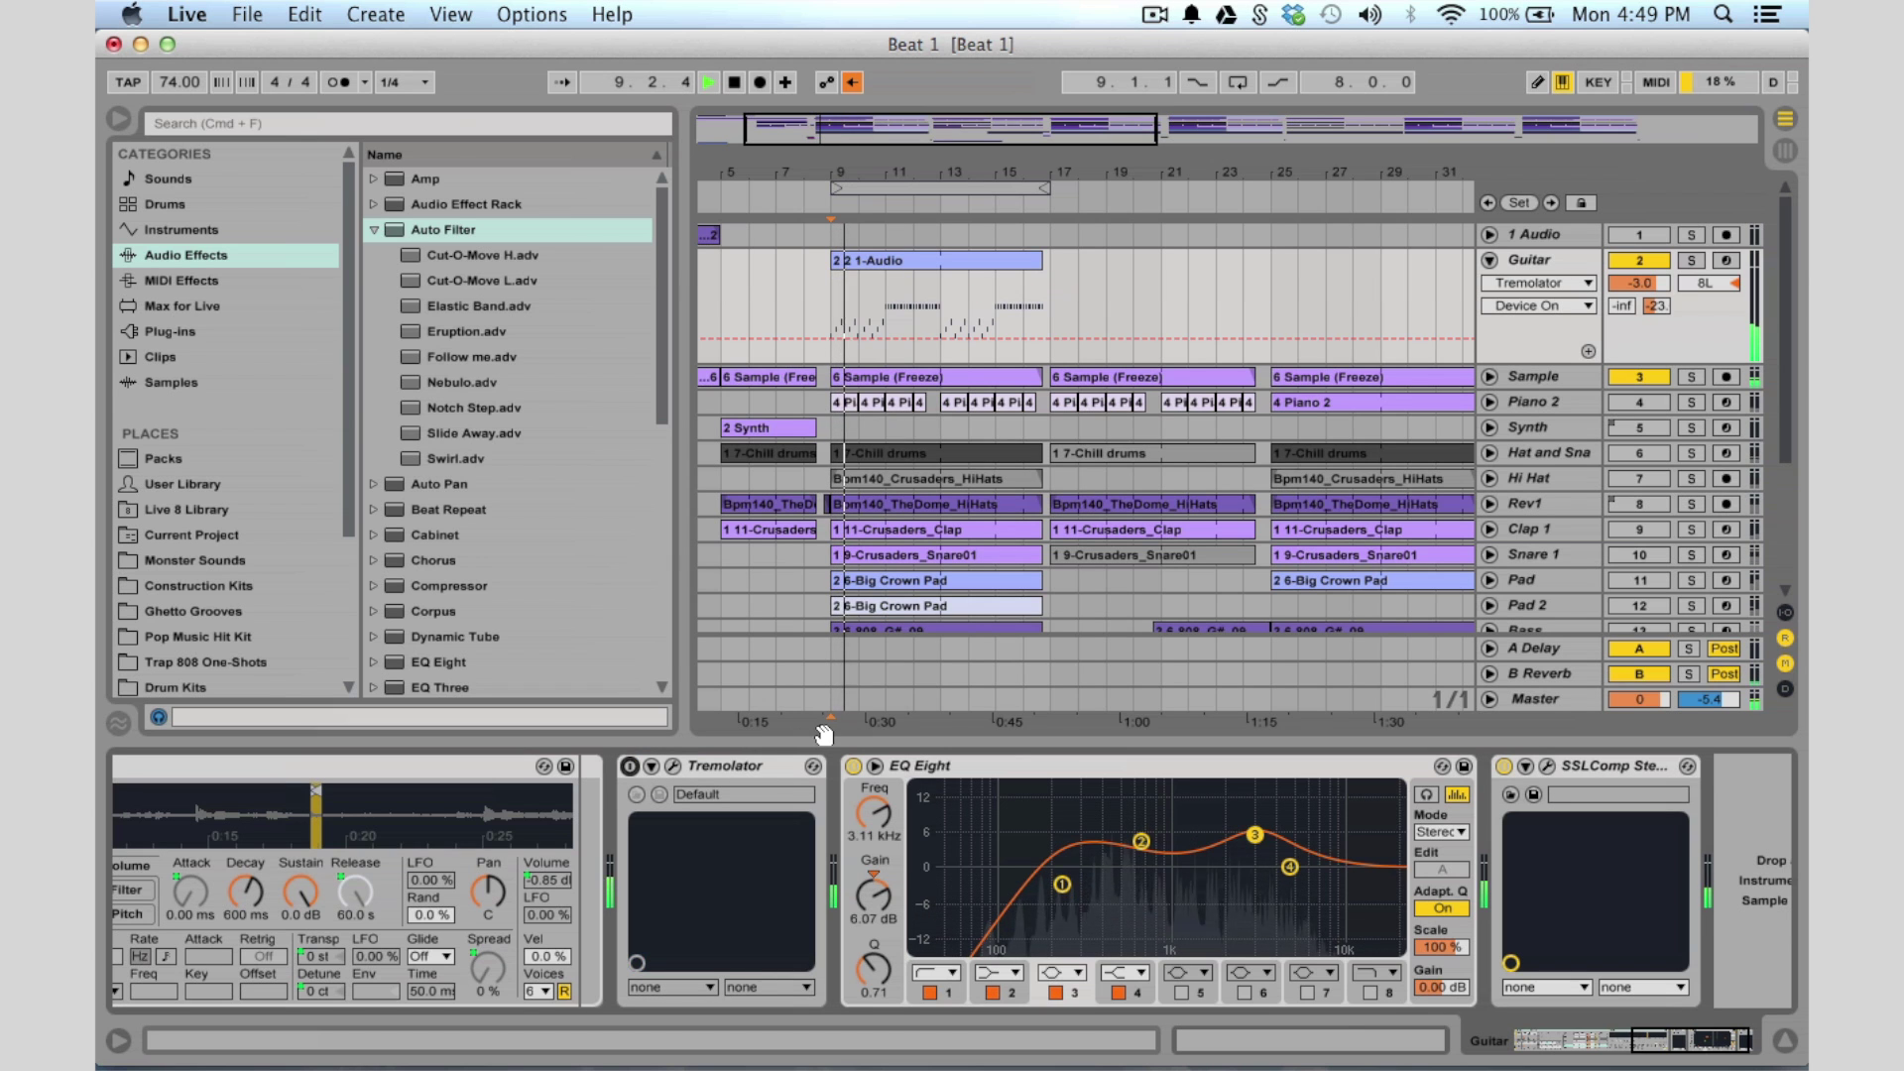
key("space")
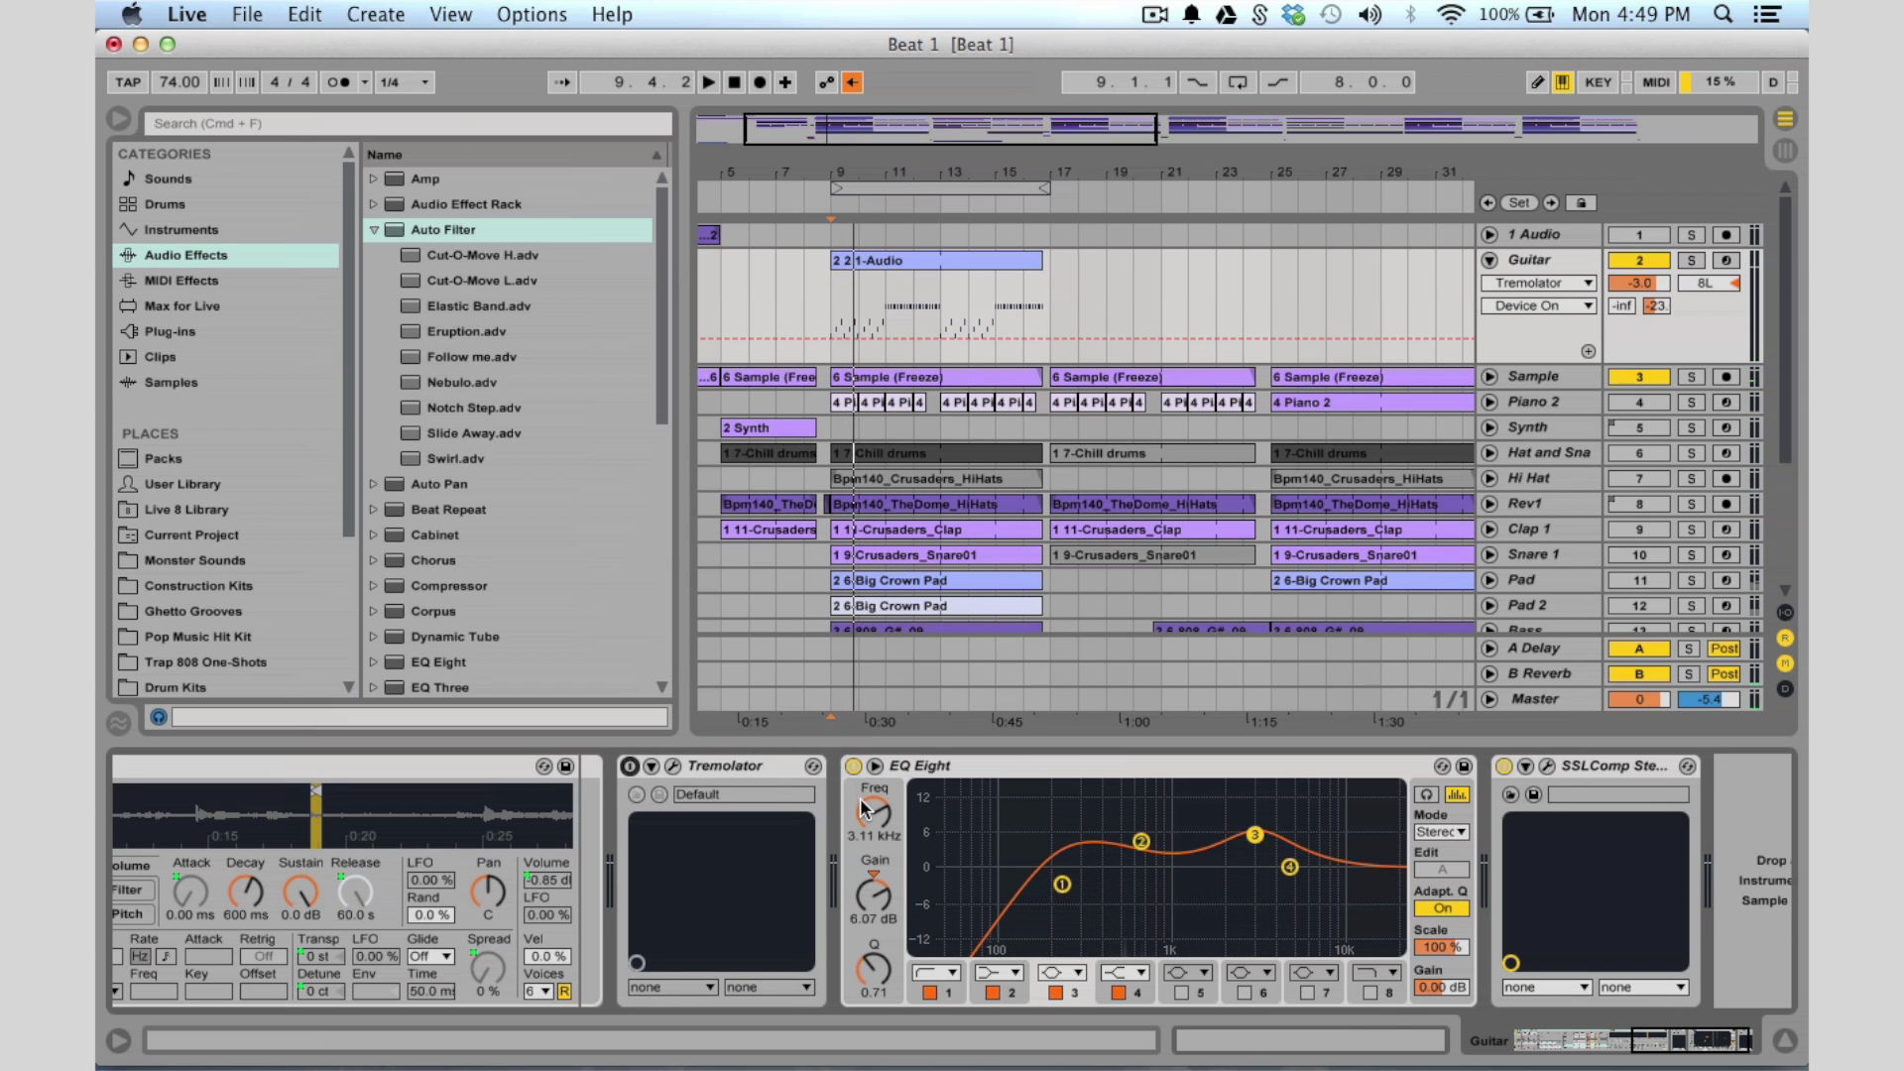
scroll(862, 809, "left", 5)
scroll(861, 800, "left", 5)
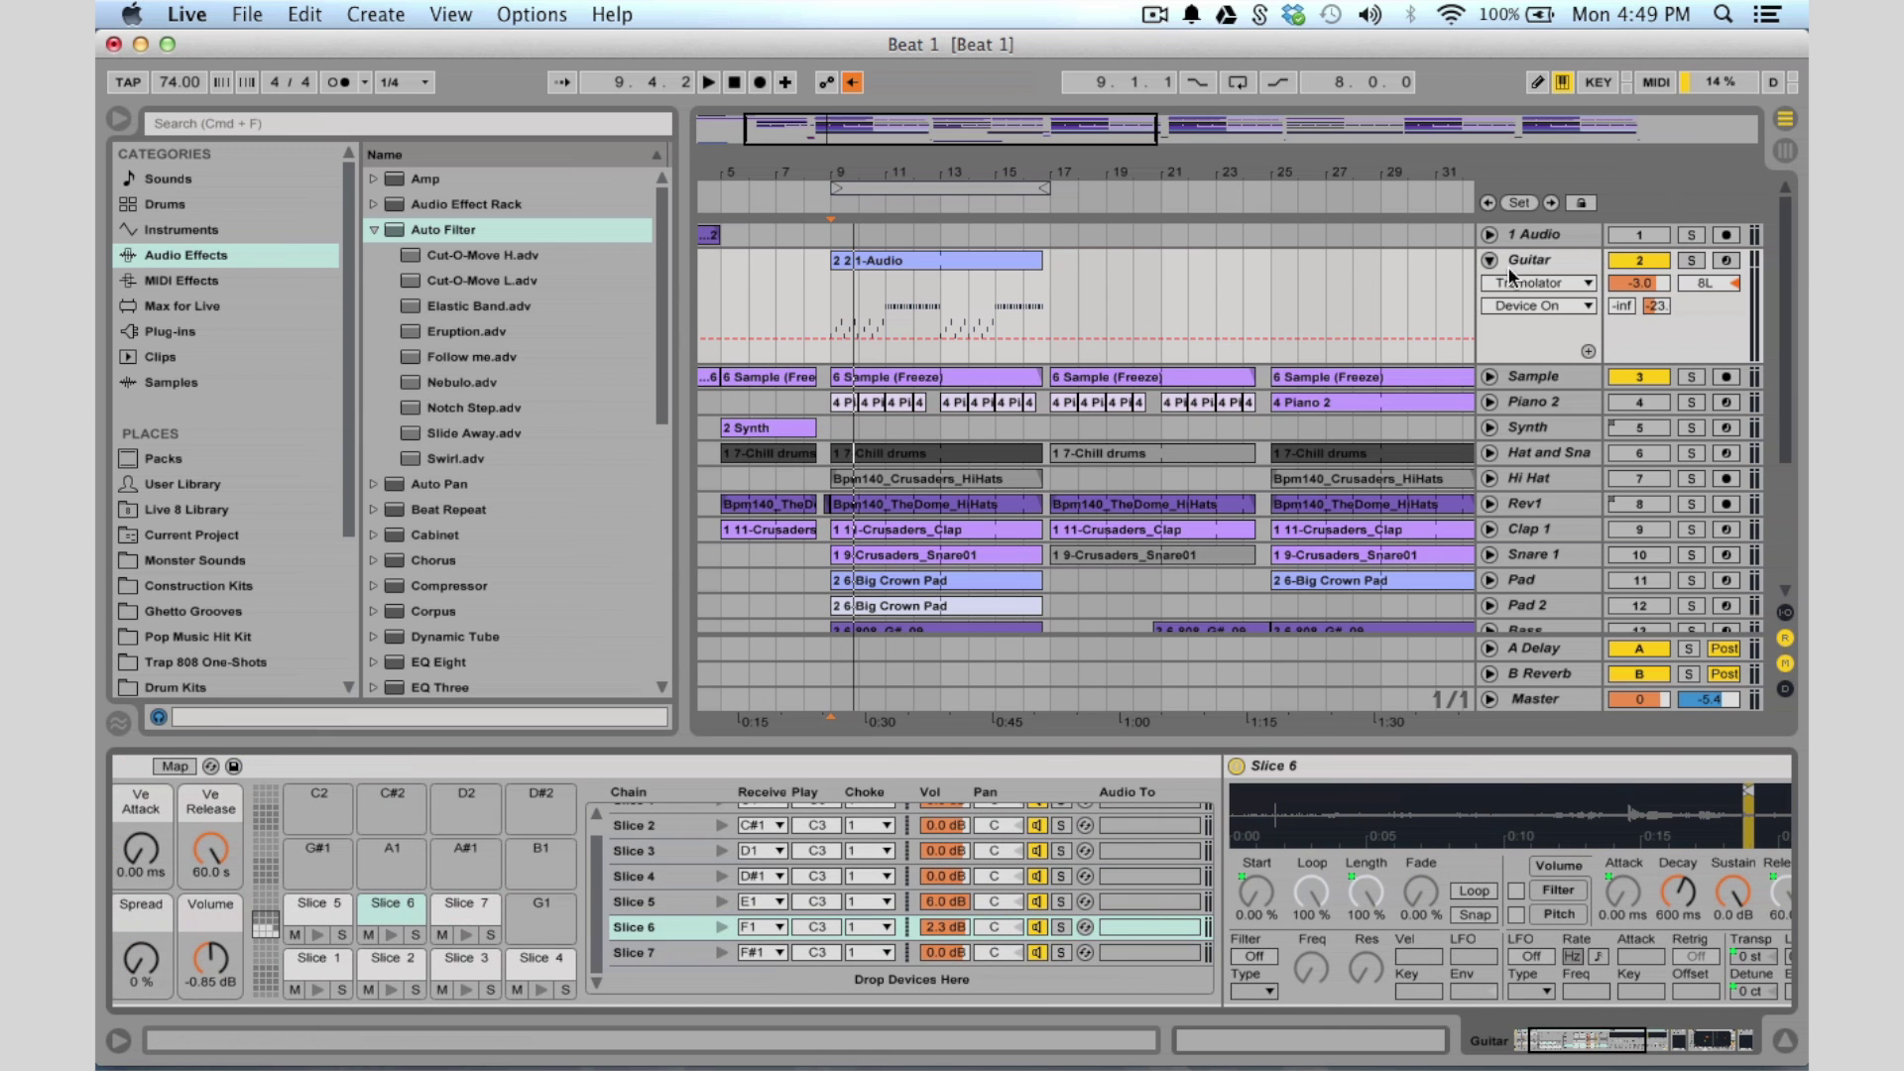
Show the Guitar clip's slice notes in an enlarged note editor, play from bar 9, and fold the Guitar track
left_click(1003, 258)
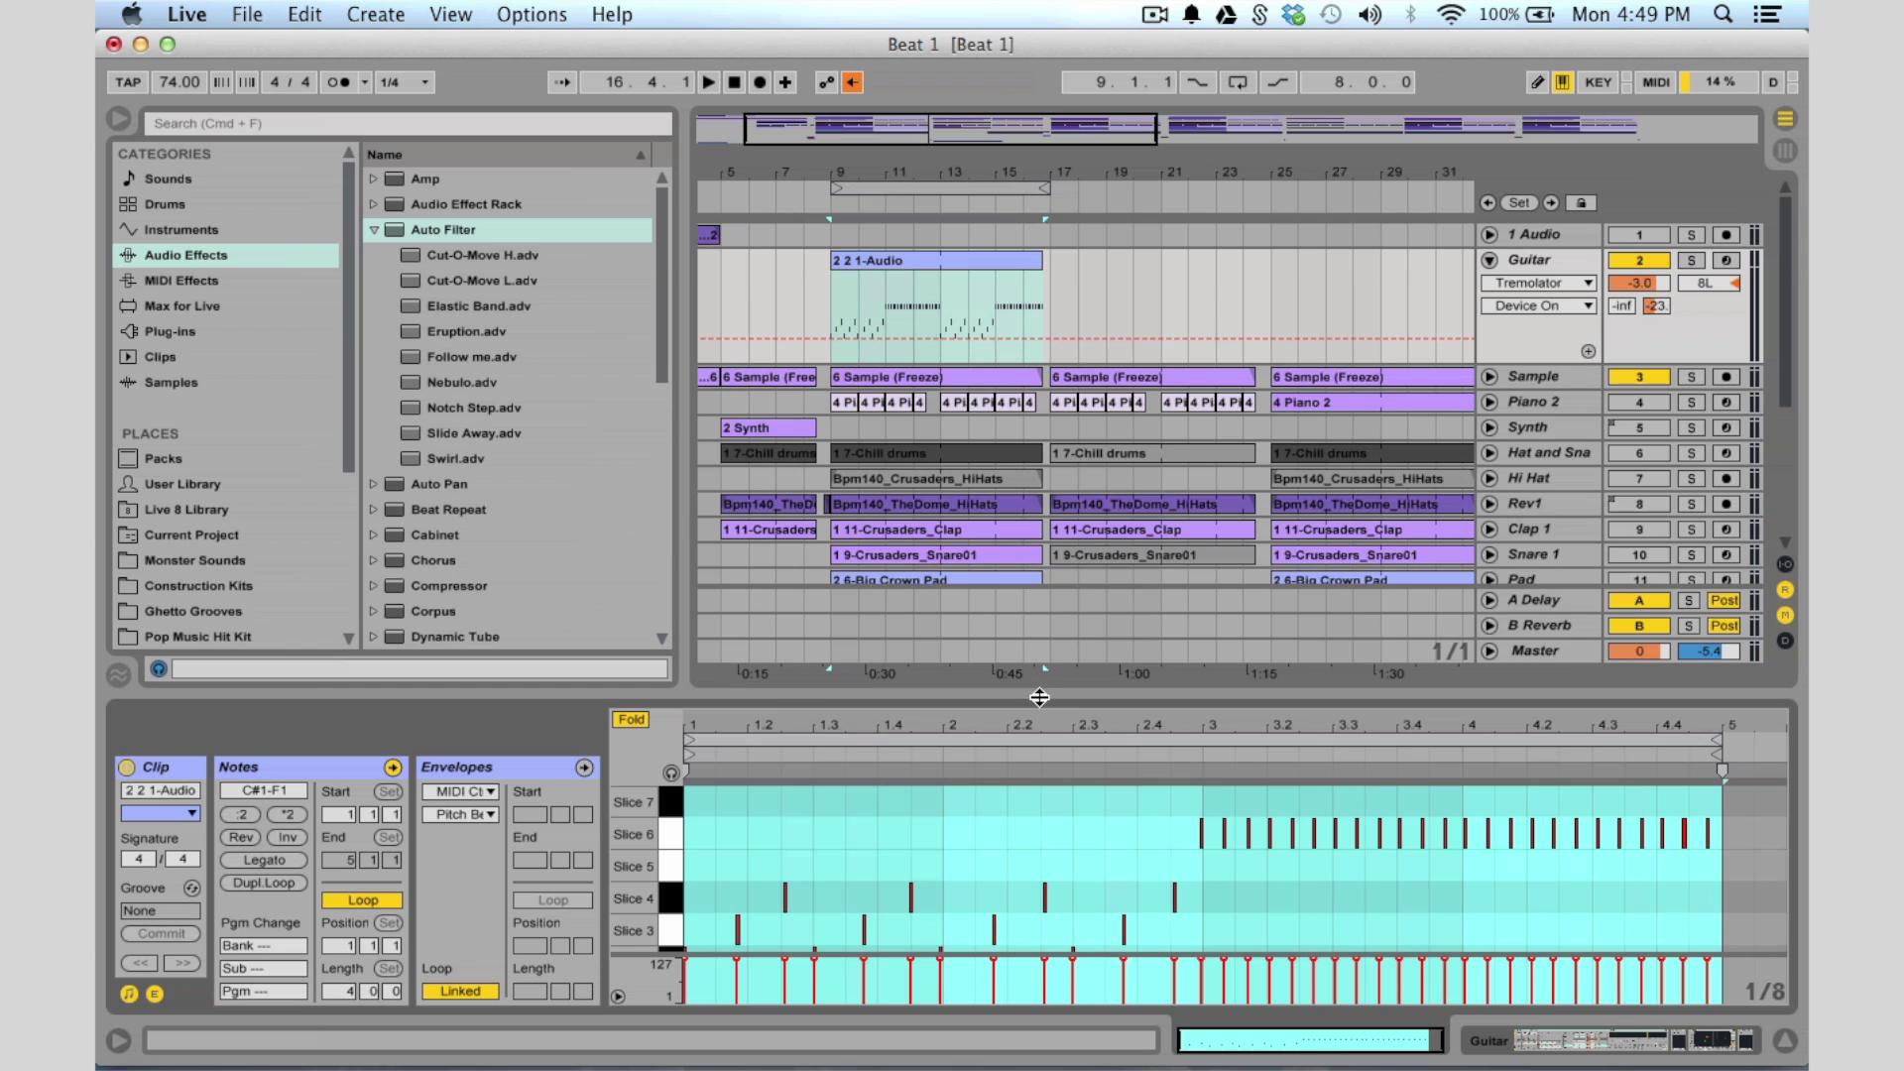
left_click_drag(1040, 692, 1067, 597)
key("space")
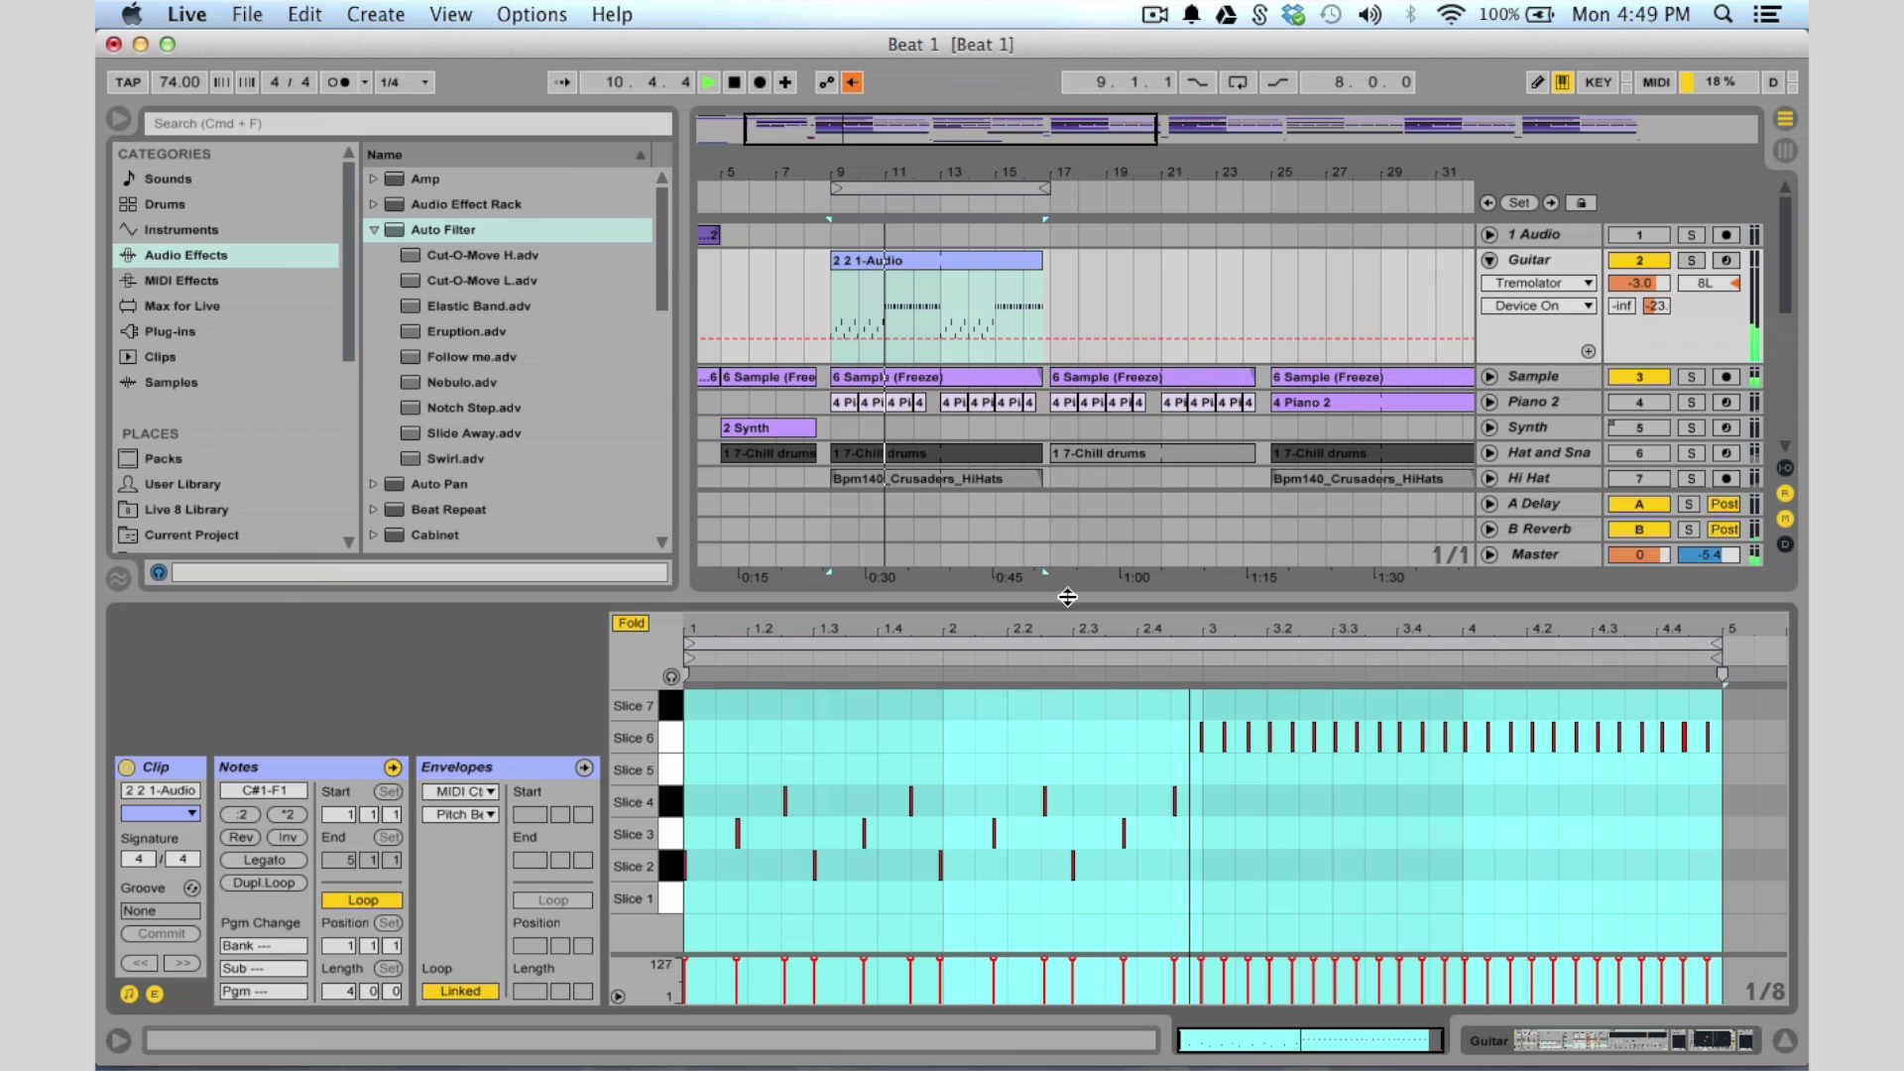
left_click(1490, 260)
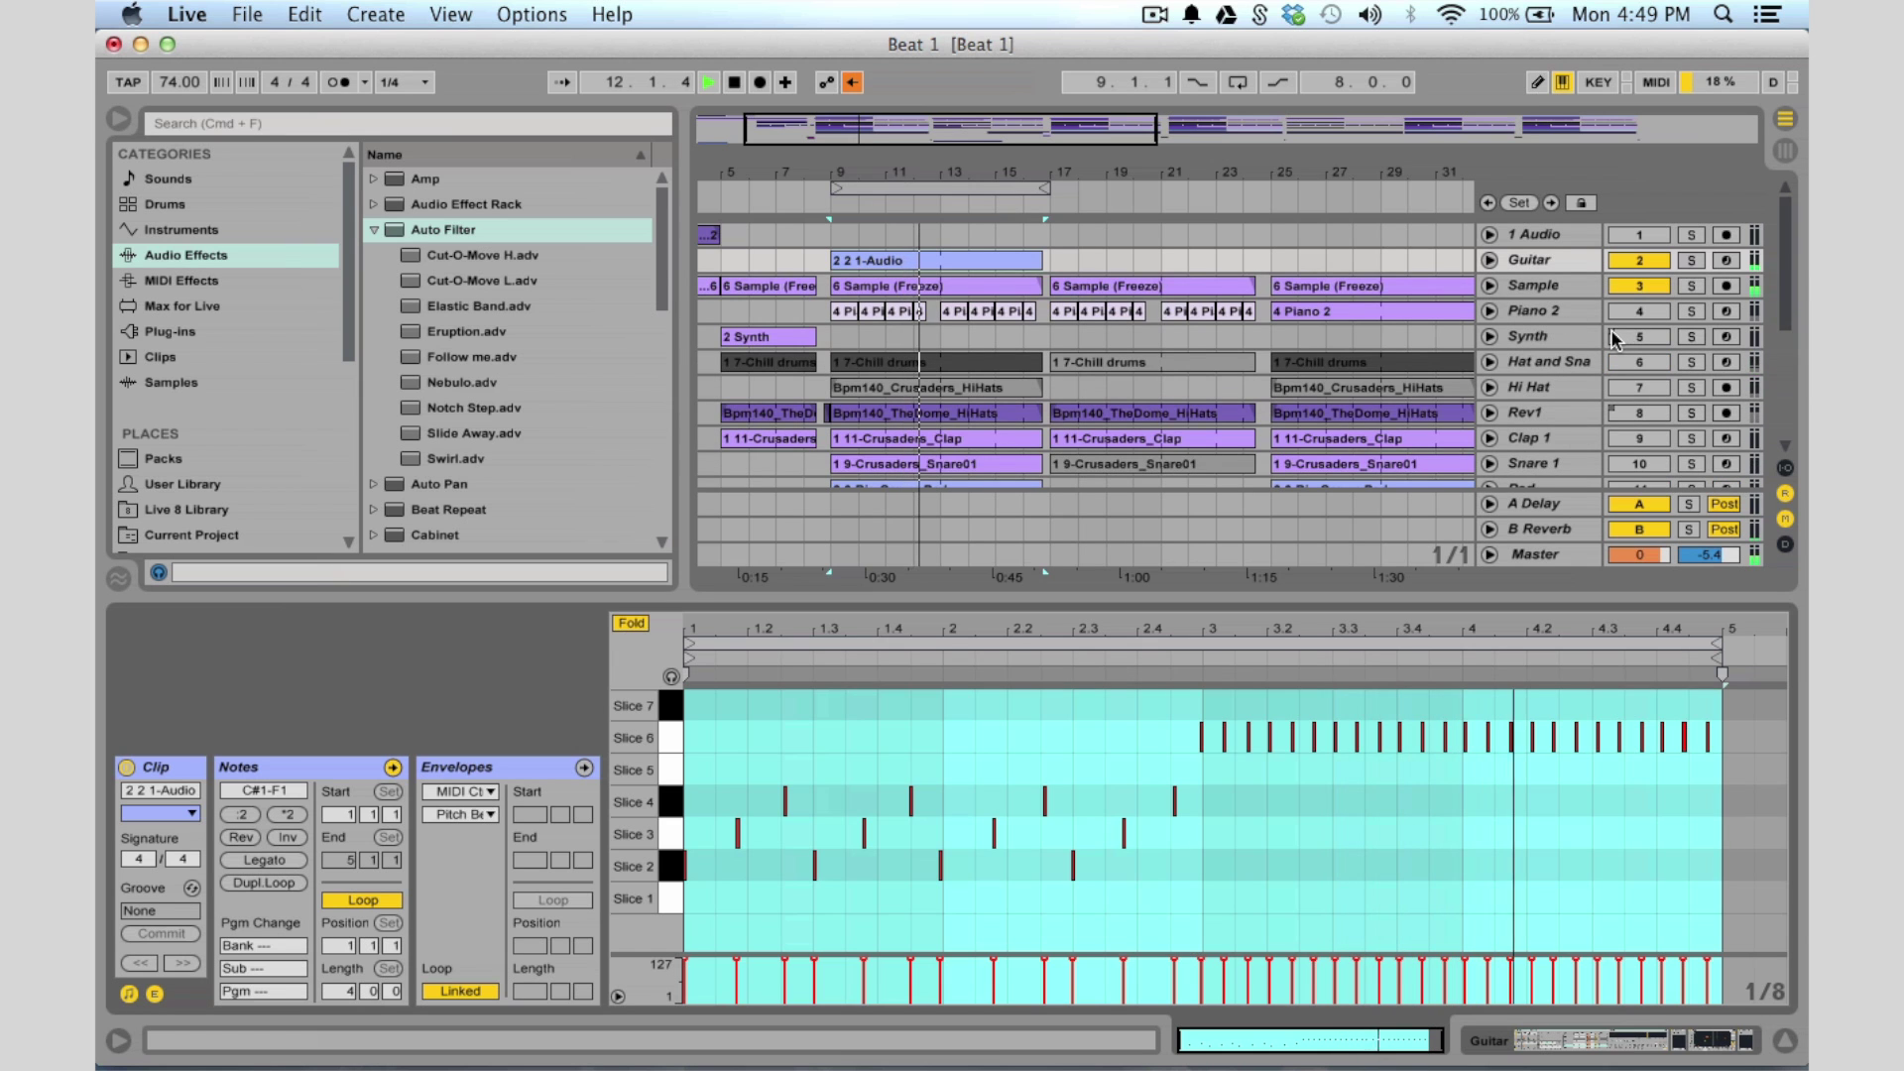
Activate the Piano 2 track during playback, inspect its clips at bars 13 and 14, fold it and stop playback past bar 17
left_click(1643, 312)
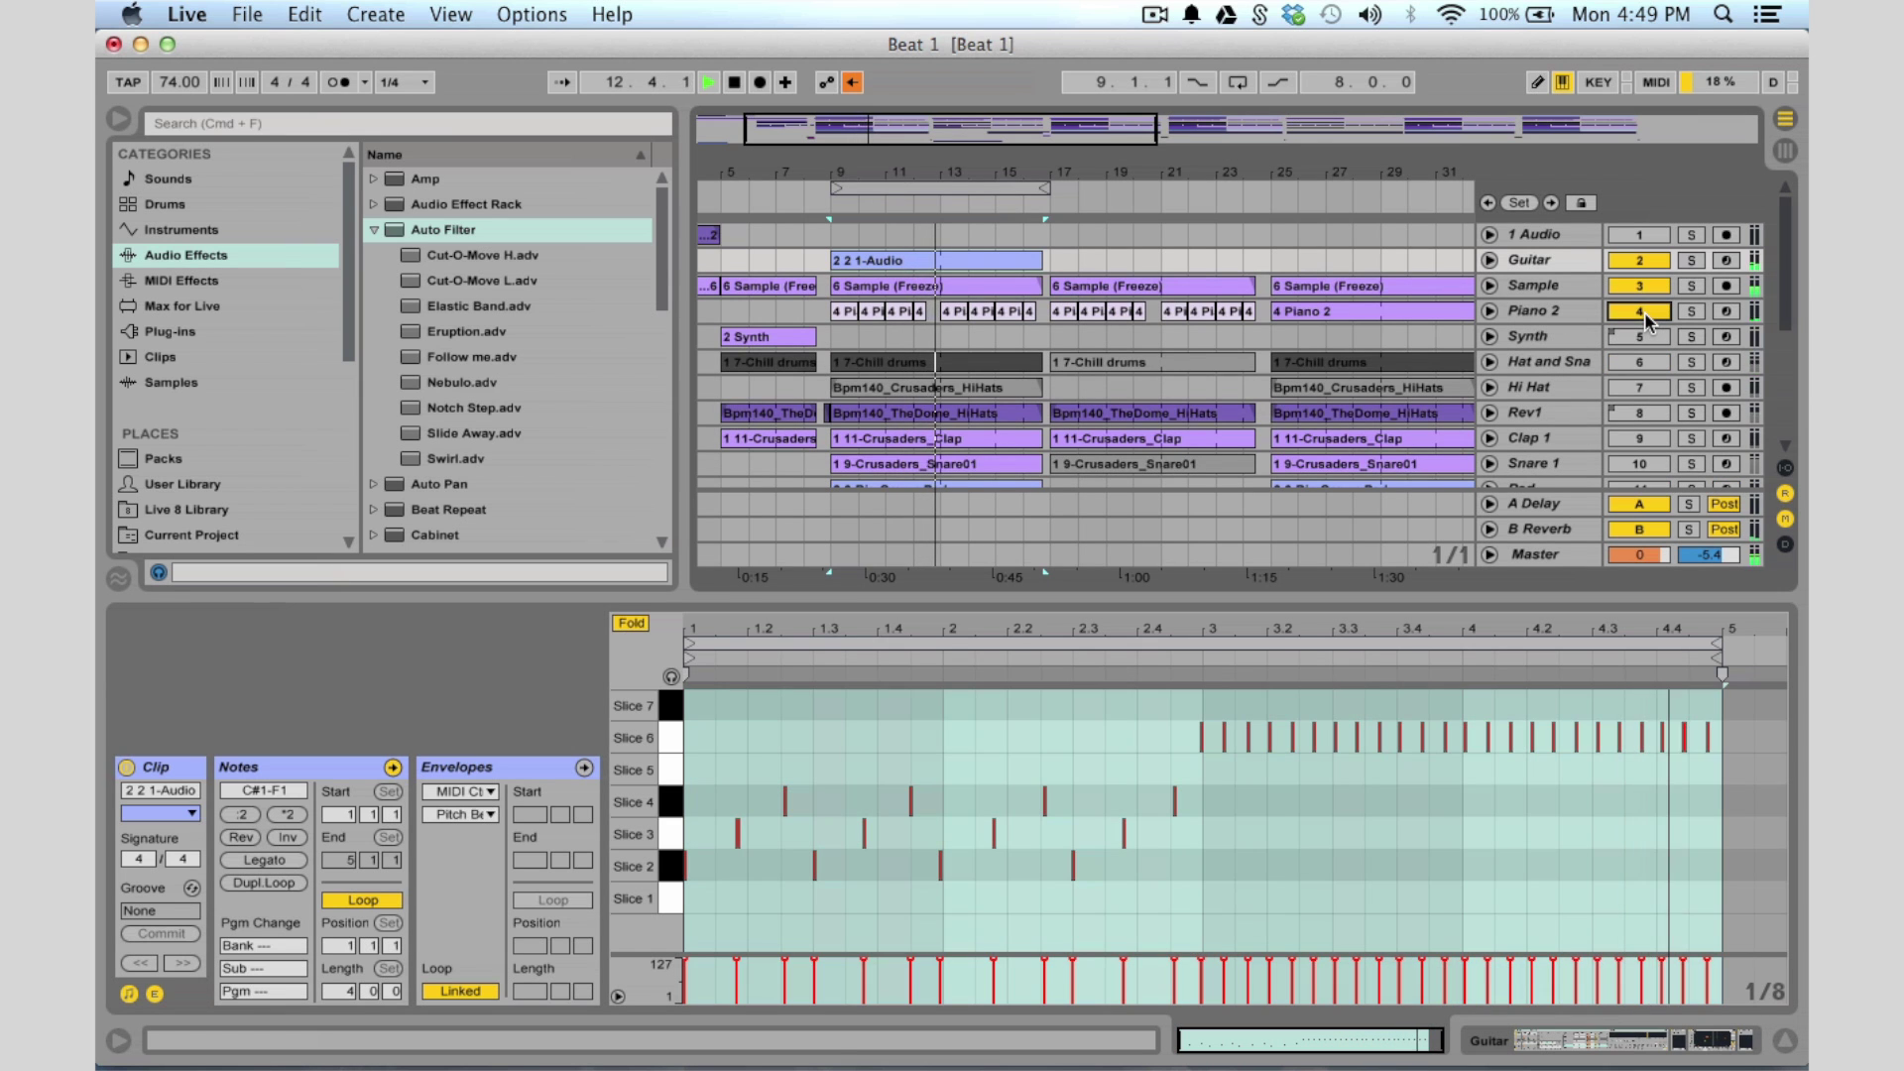
left_click(1488, 312)
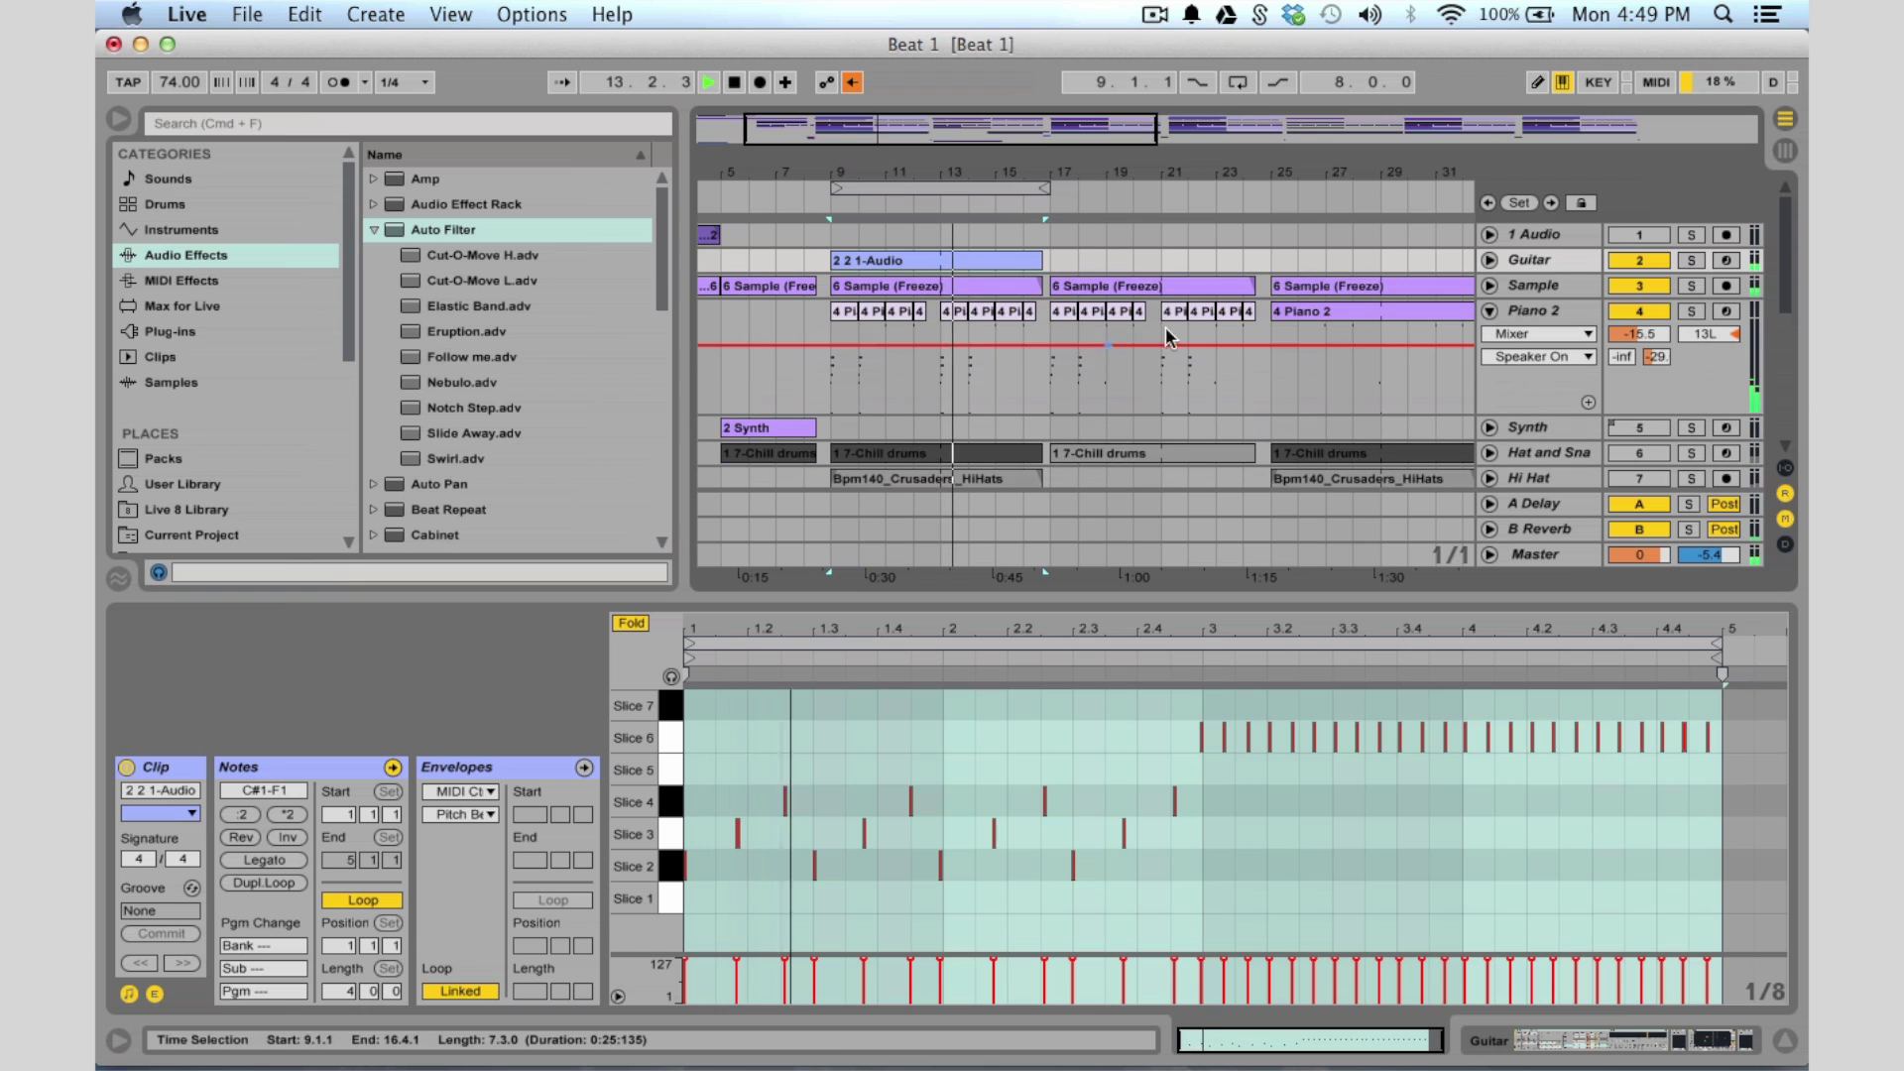
left_click(954, 311)
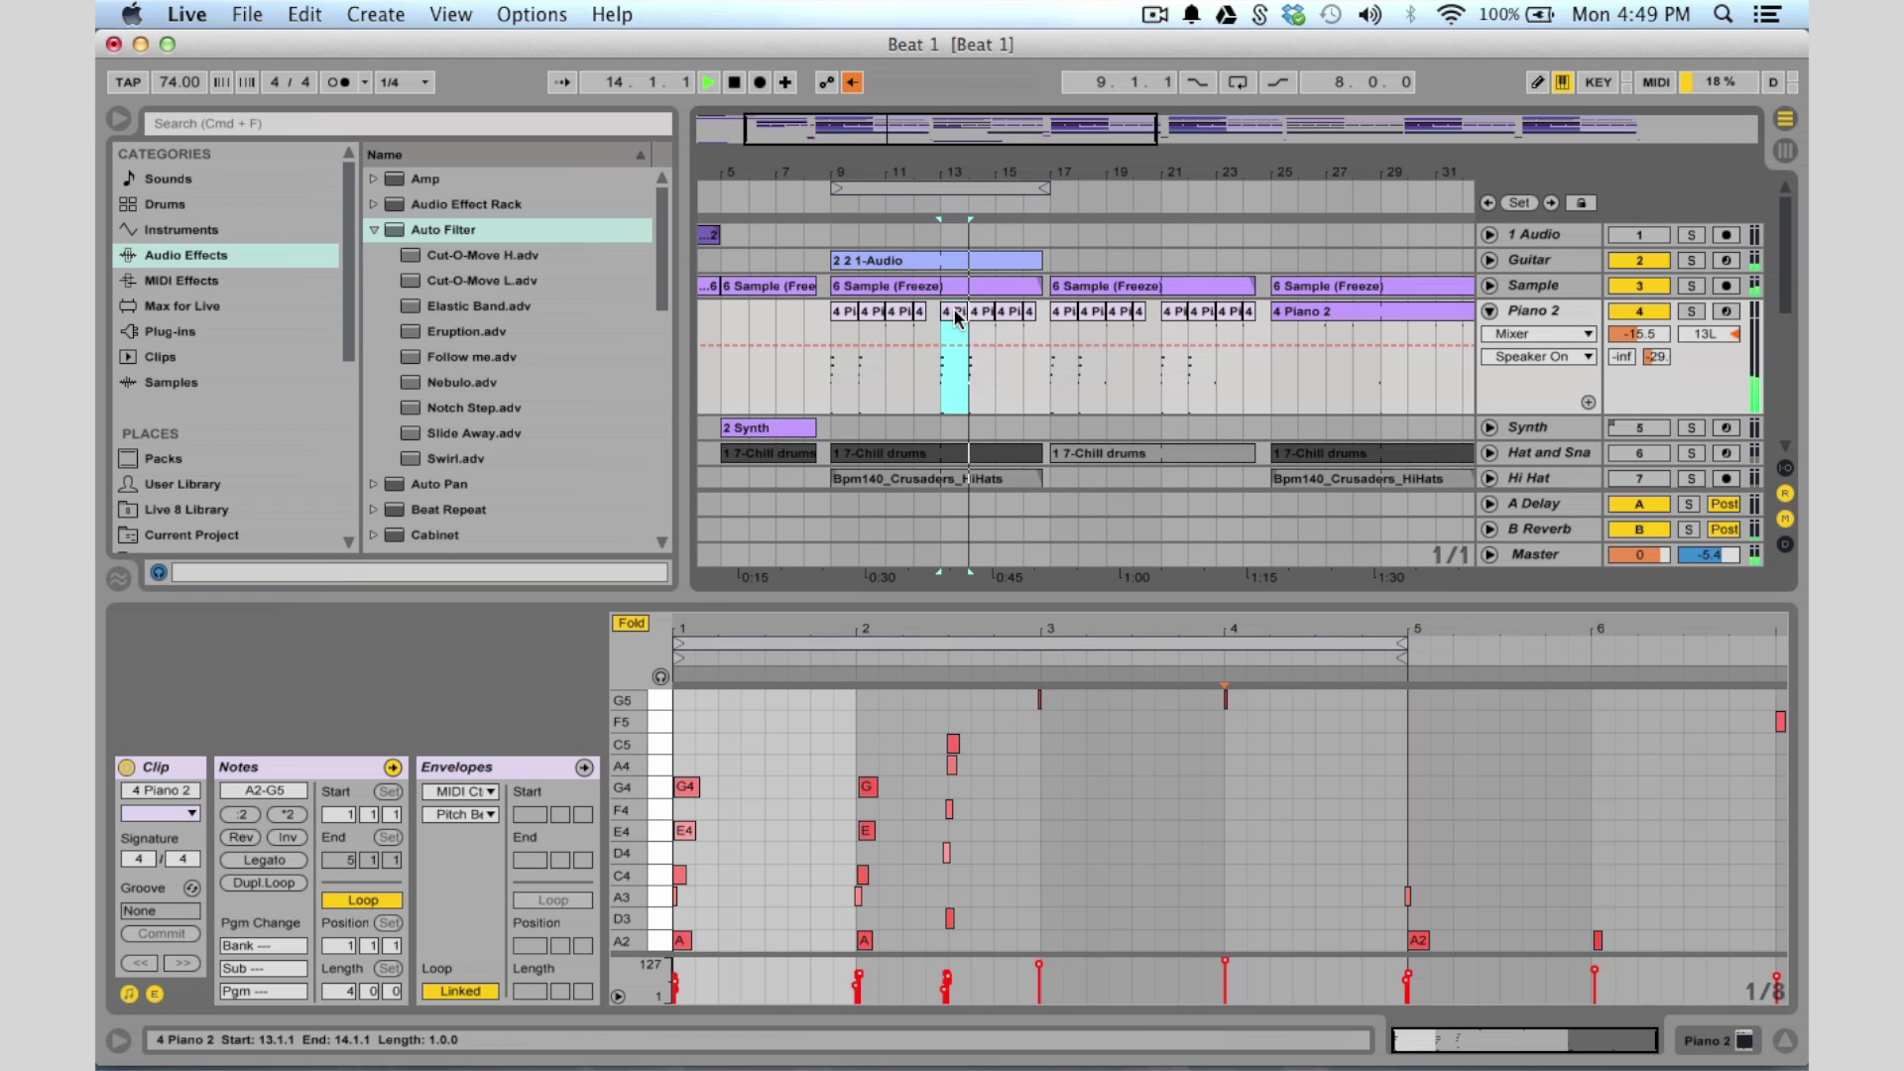
left_click(986, 311)
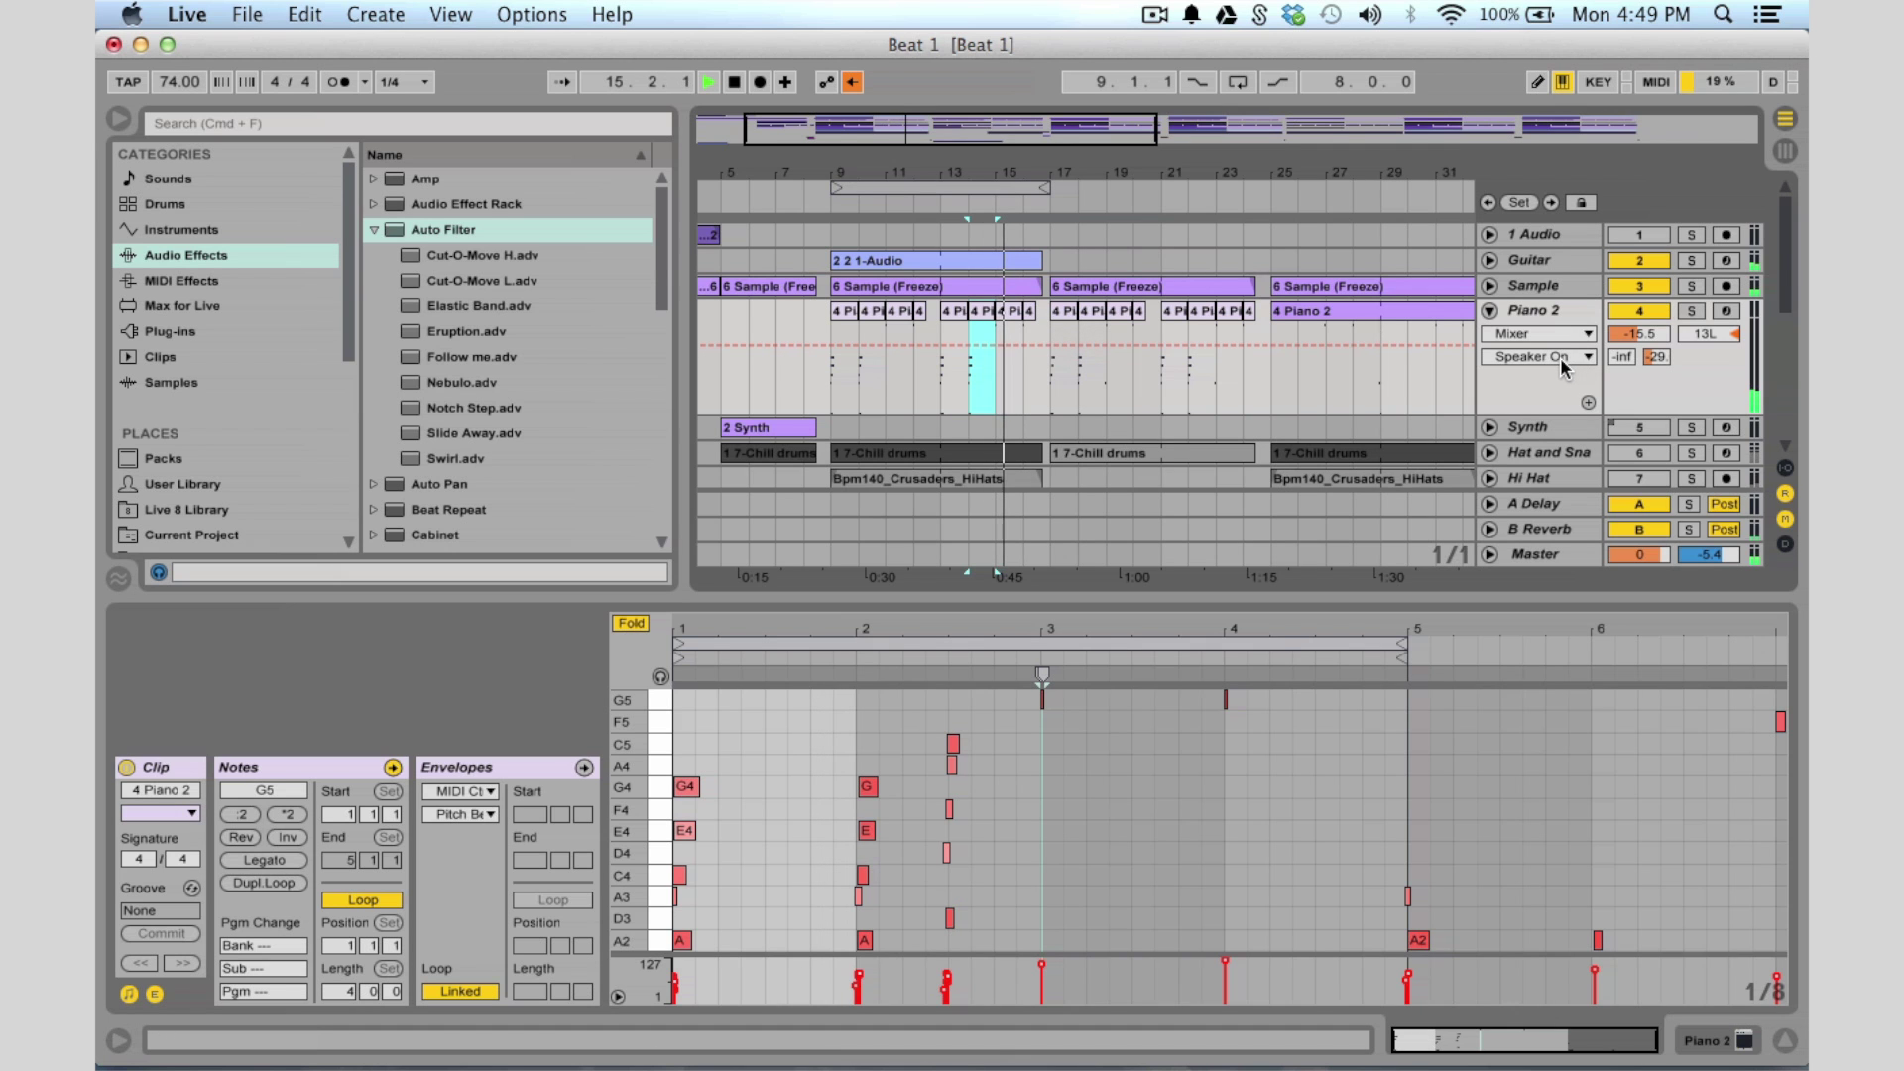
left_click(1490, 311)
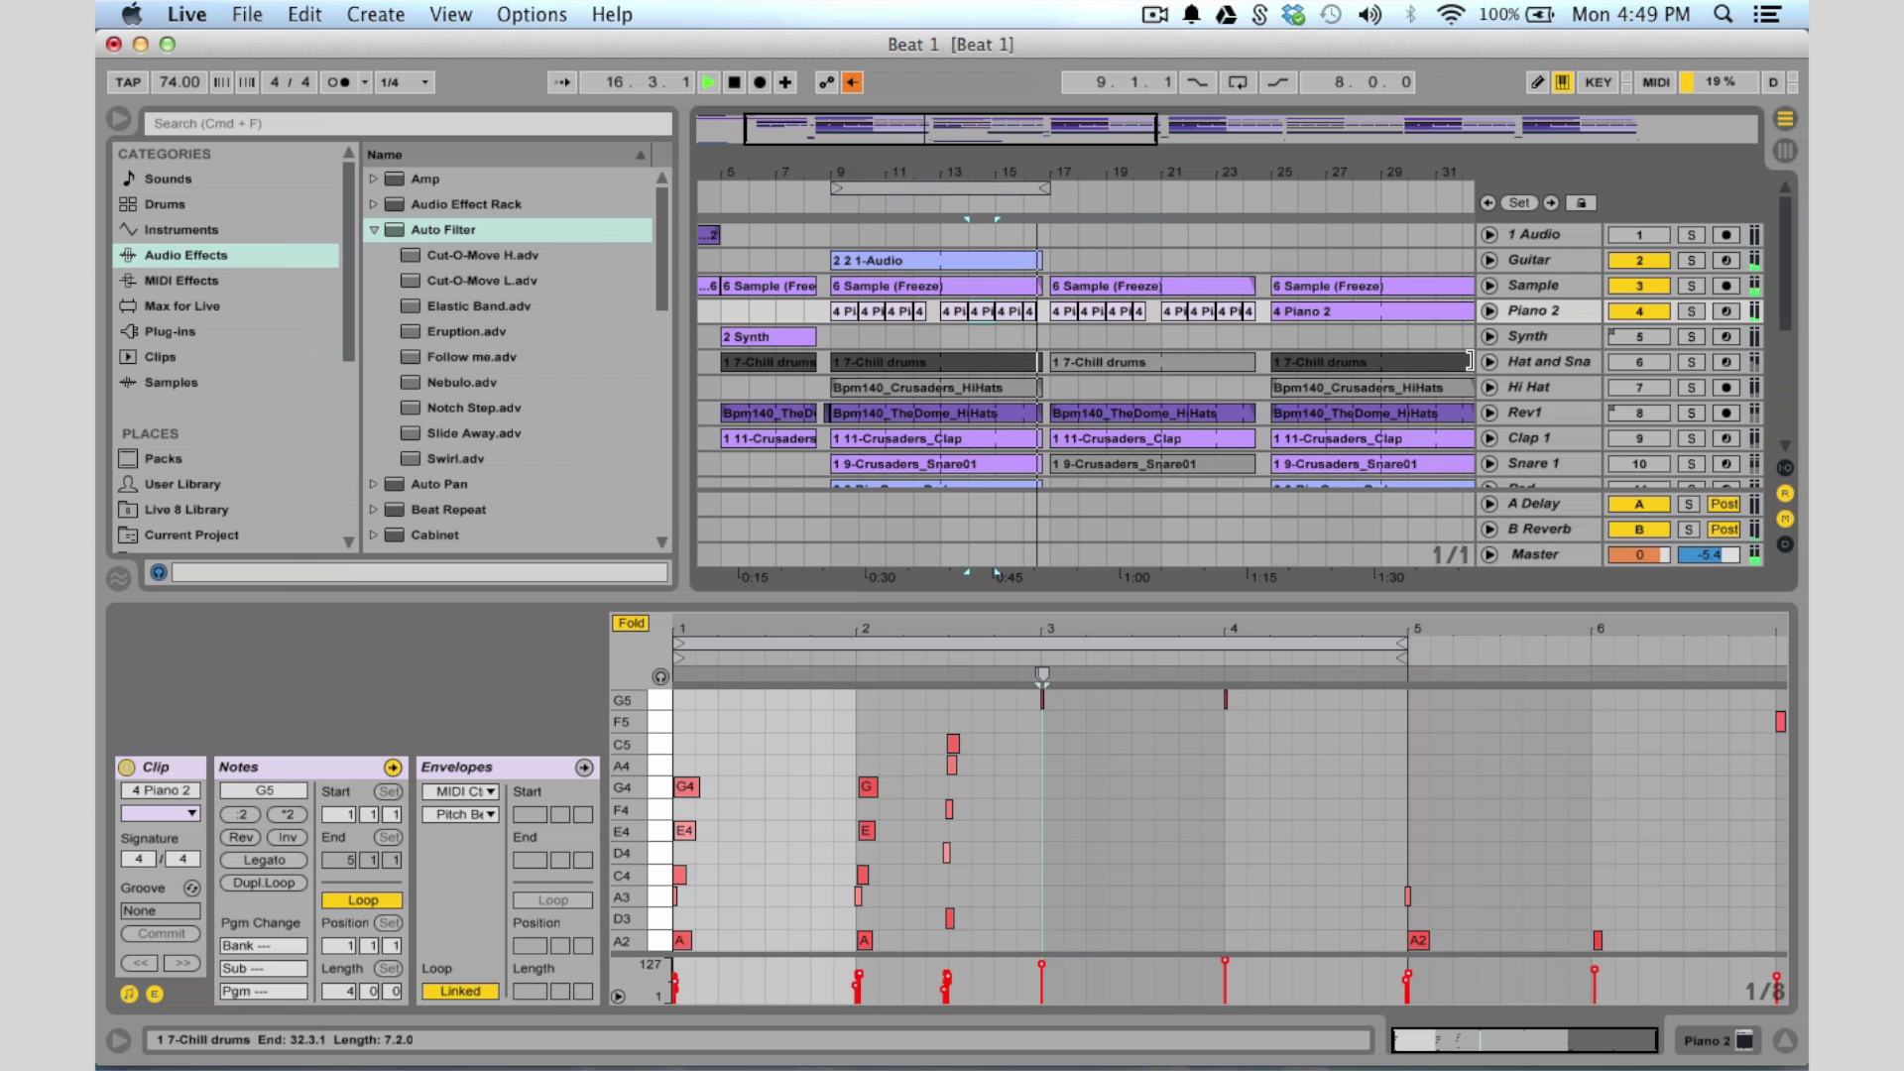
key("space")
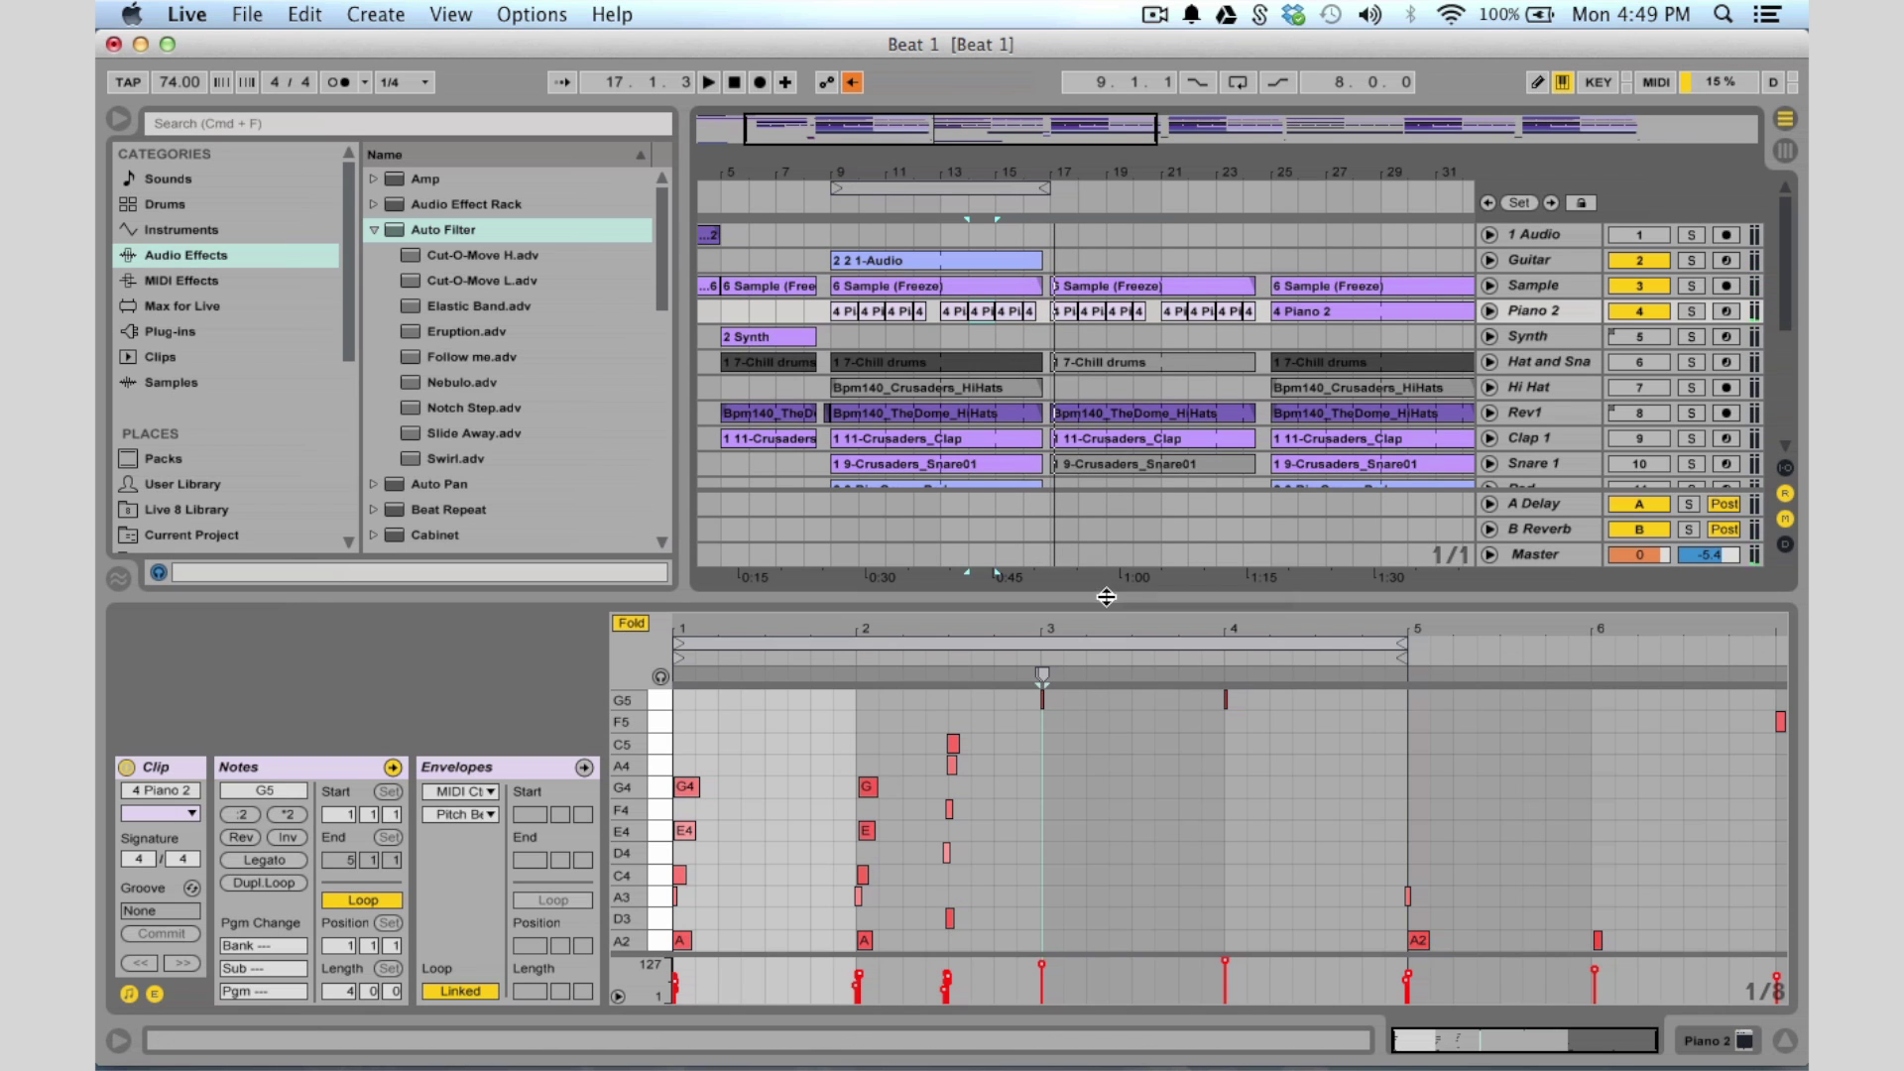
Shrink the note editor, show the Bass track's 808_G#_09 sampler, and examine the Root Key in its sample settings
left_click_drag(1107, 595, 1113, 728)
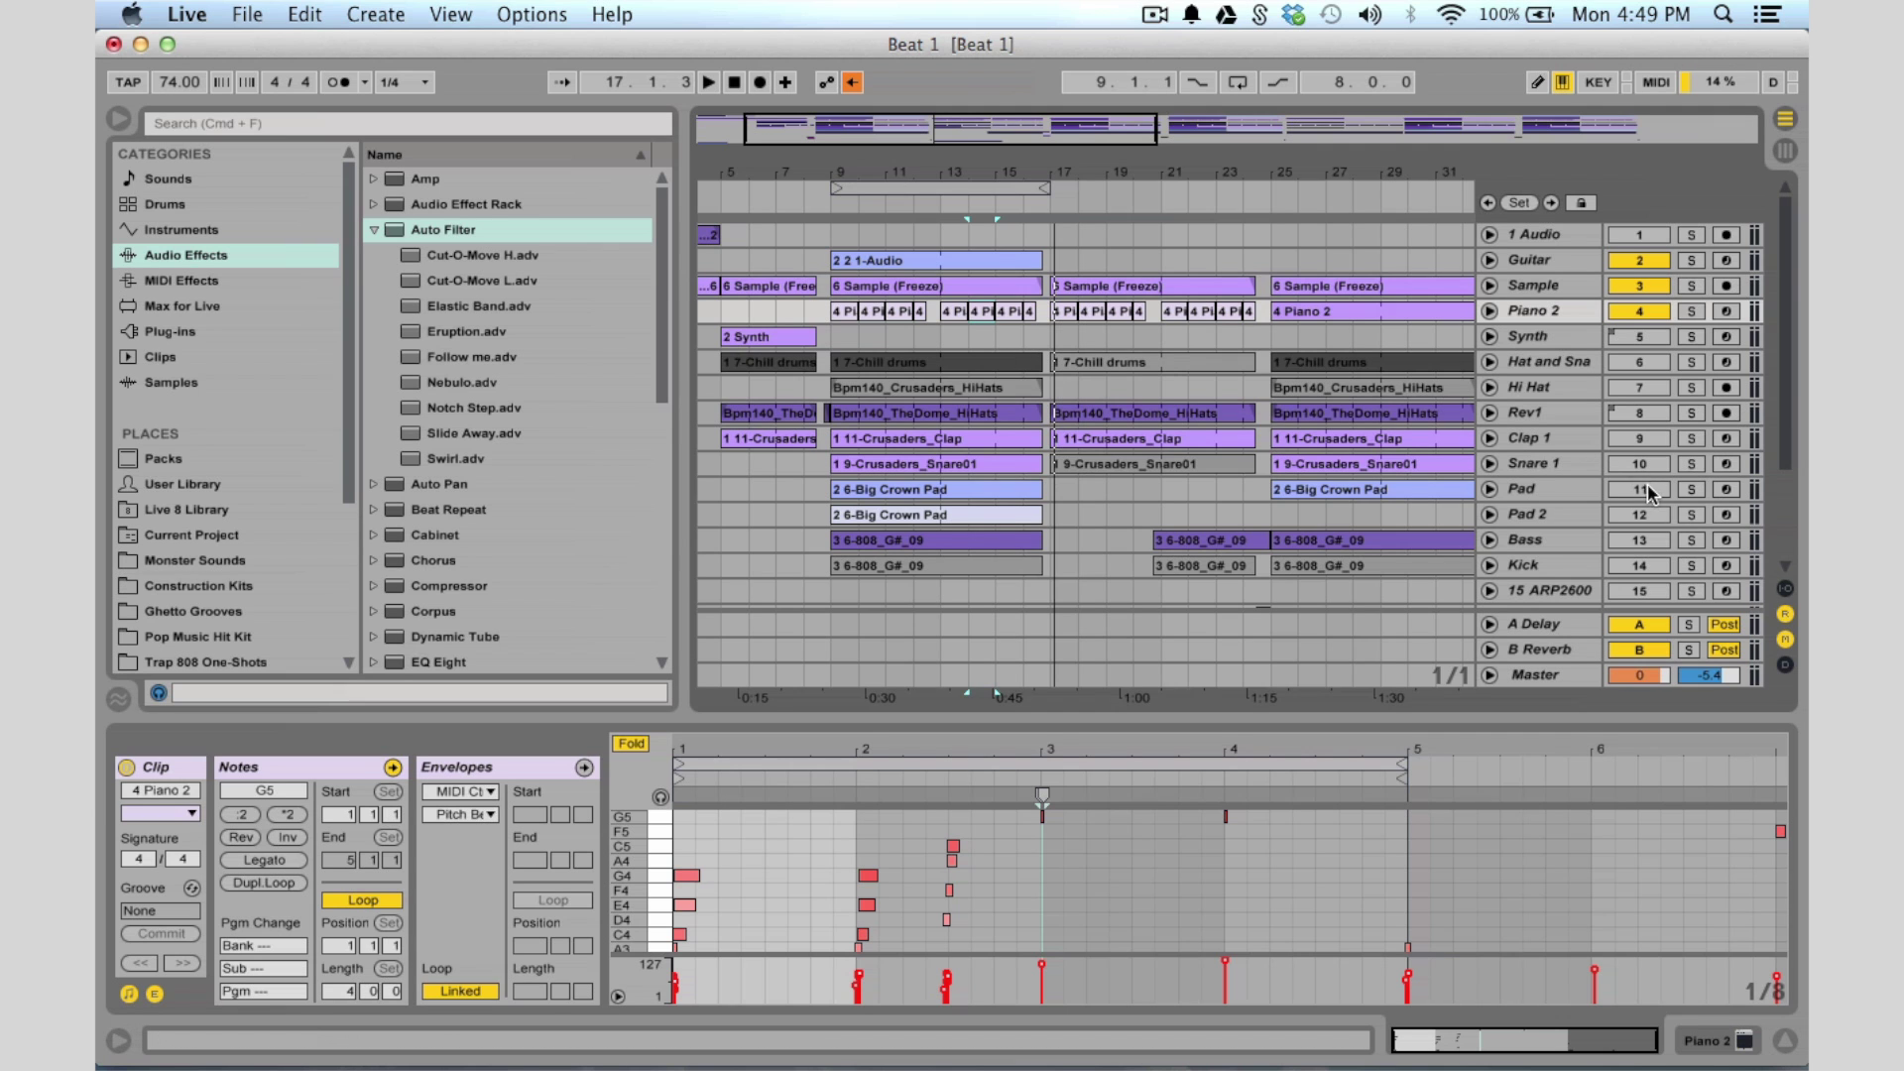
left_click(1582, 526)
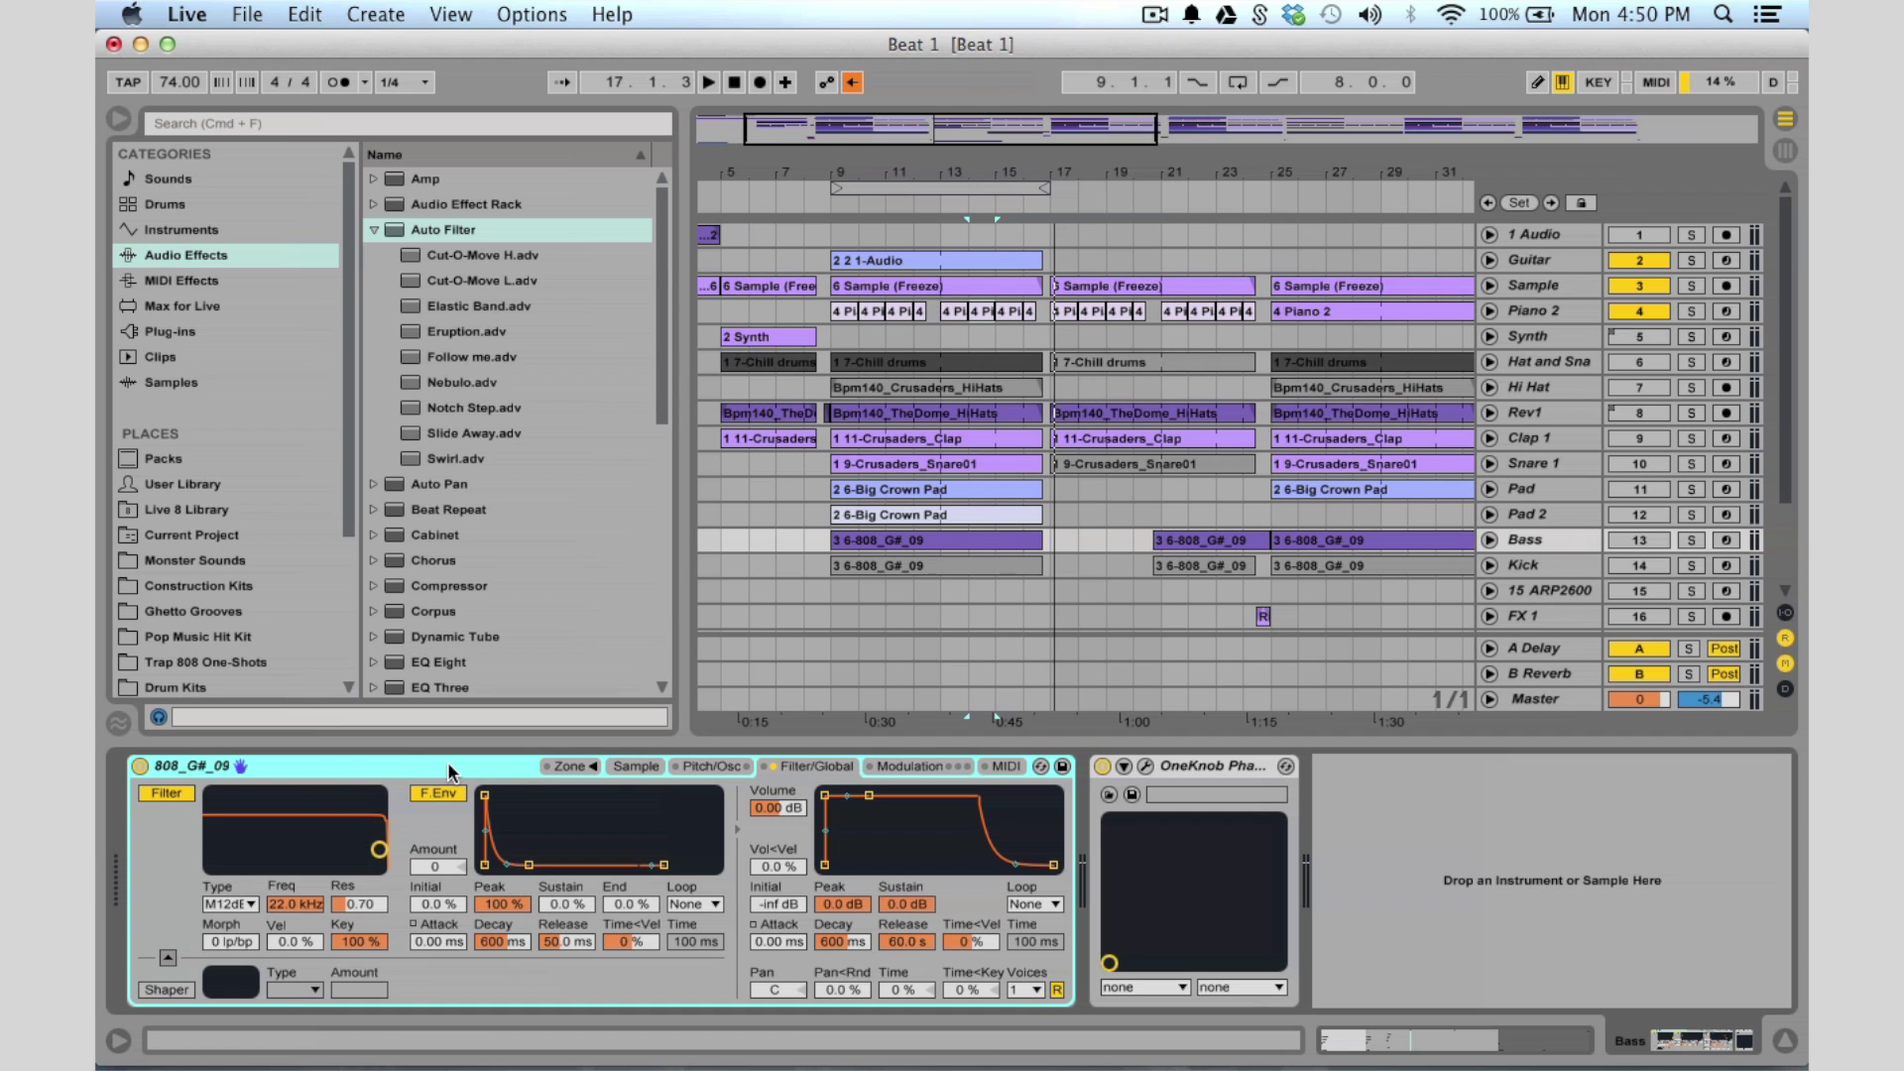
left_click(638, 769)
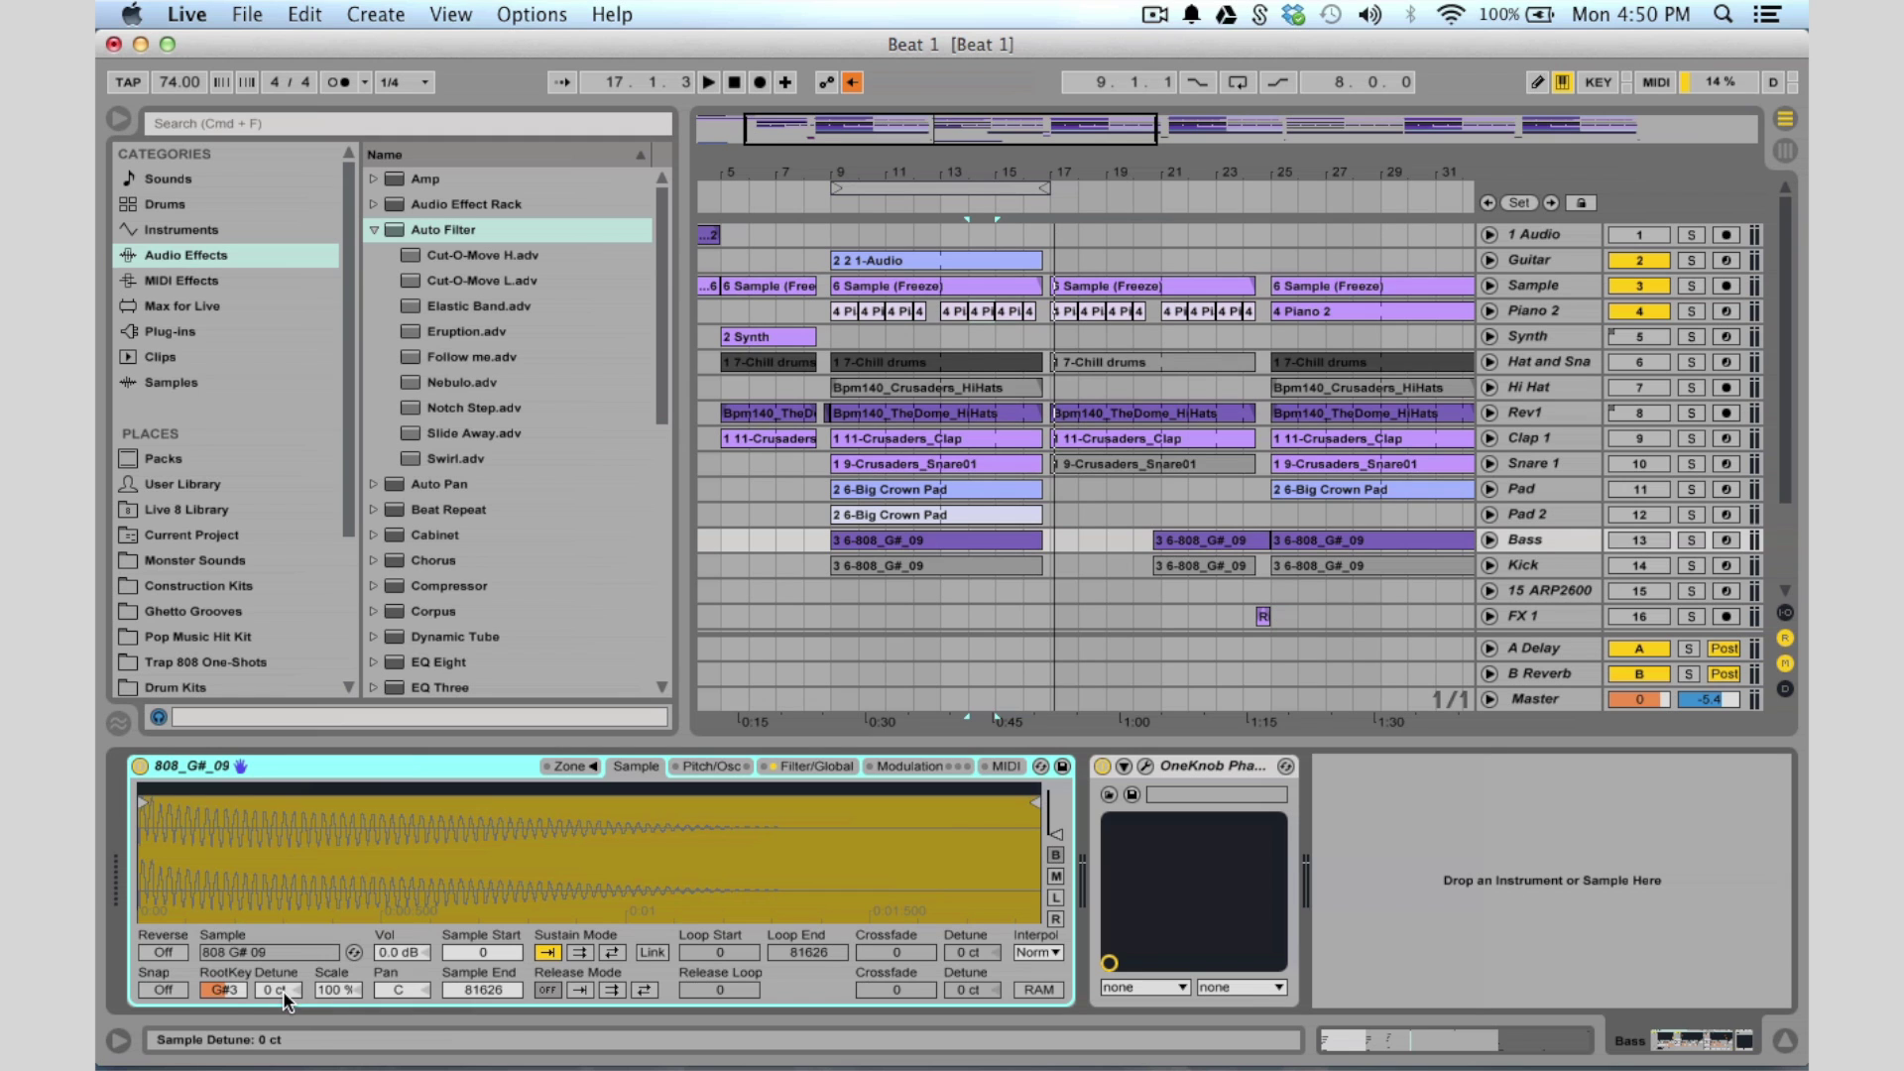
left_click(228, 992)
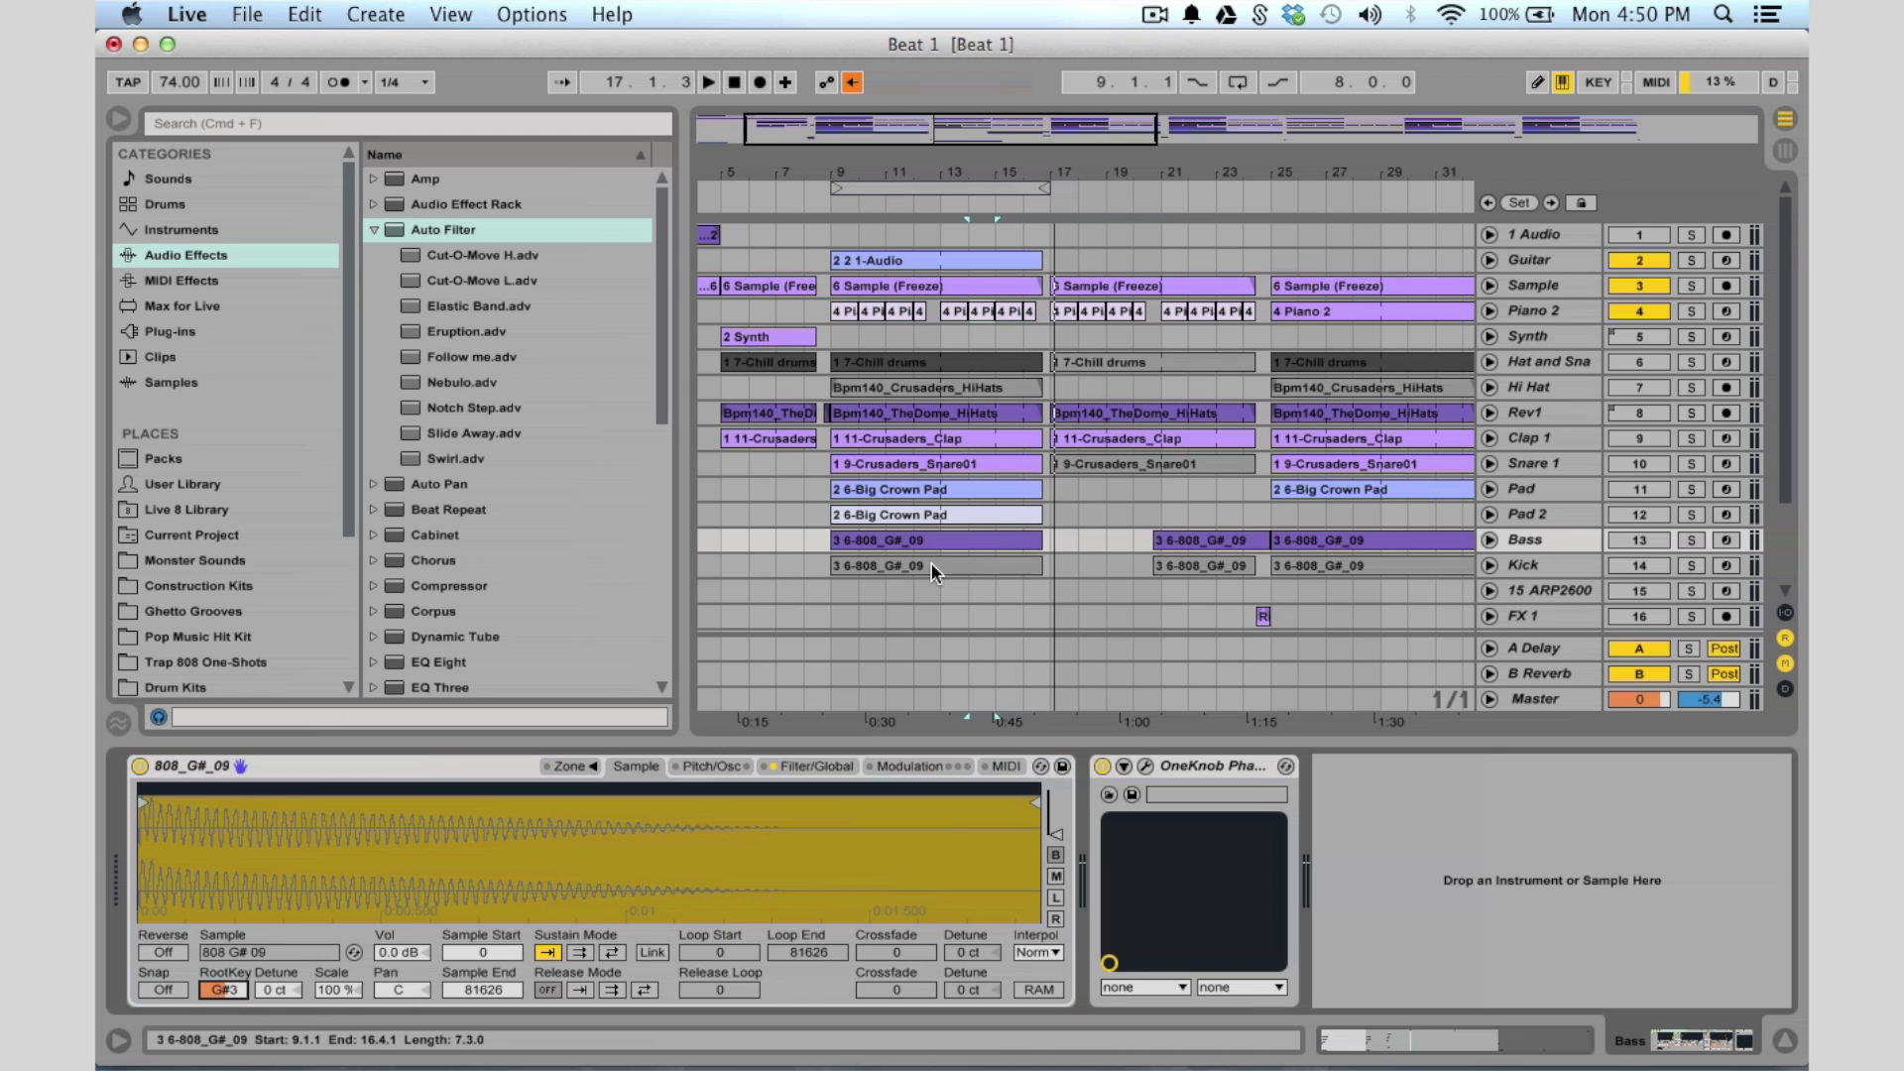
Activate the Bass track, audition it from 9.1.1, and unfold it to show its notes
scroll(932, 573, "down", 1)
left_click(845, 561)
left_click(1640, 510)
left_click(825, 567)
key("space")
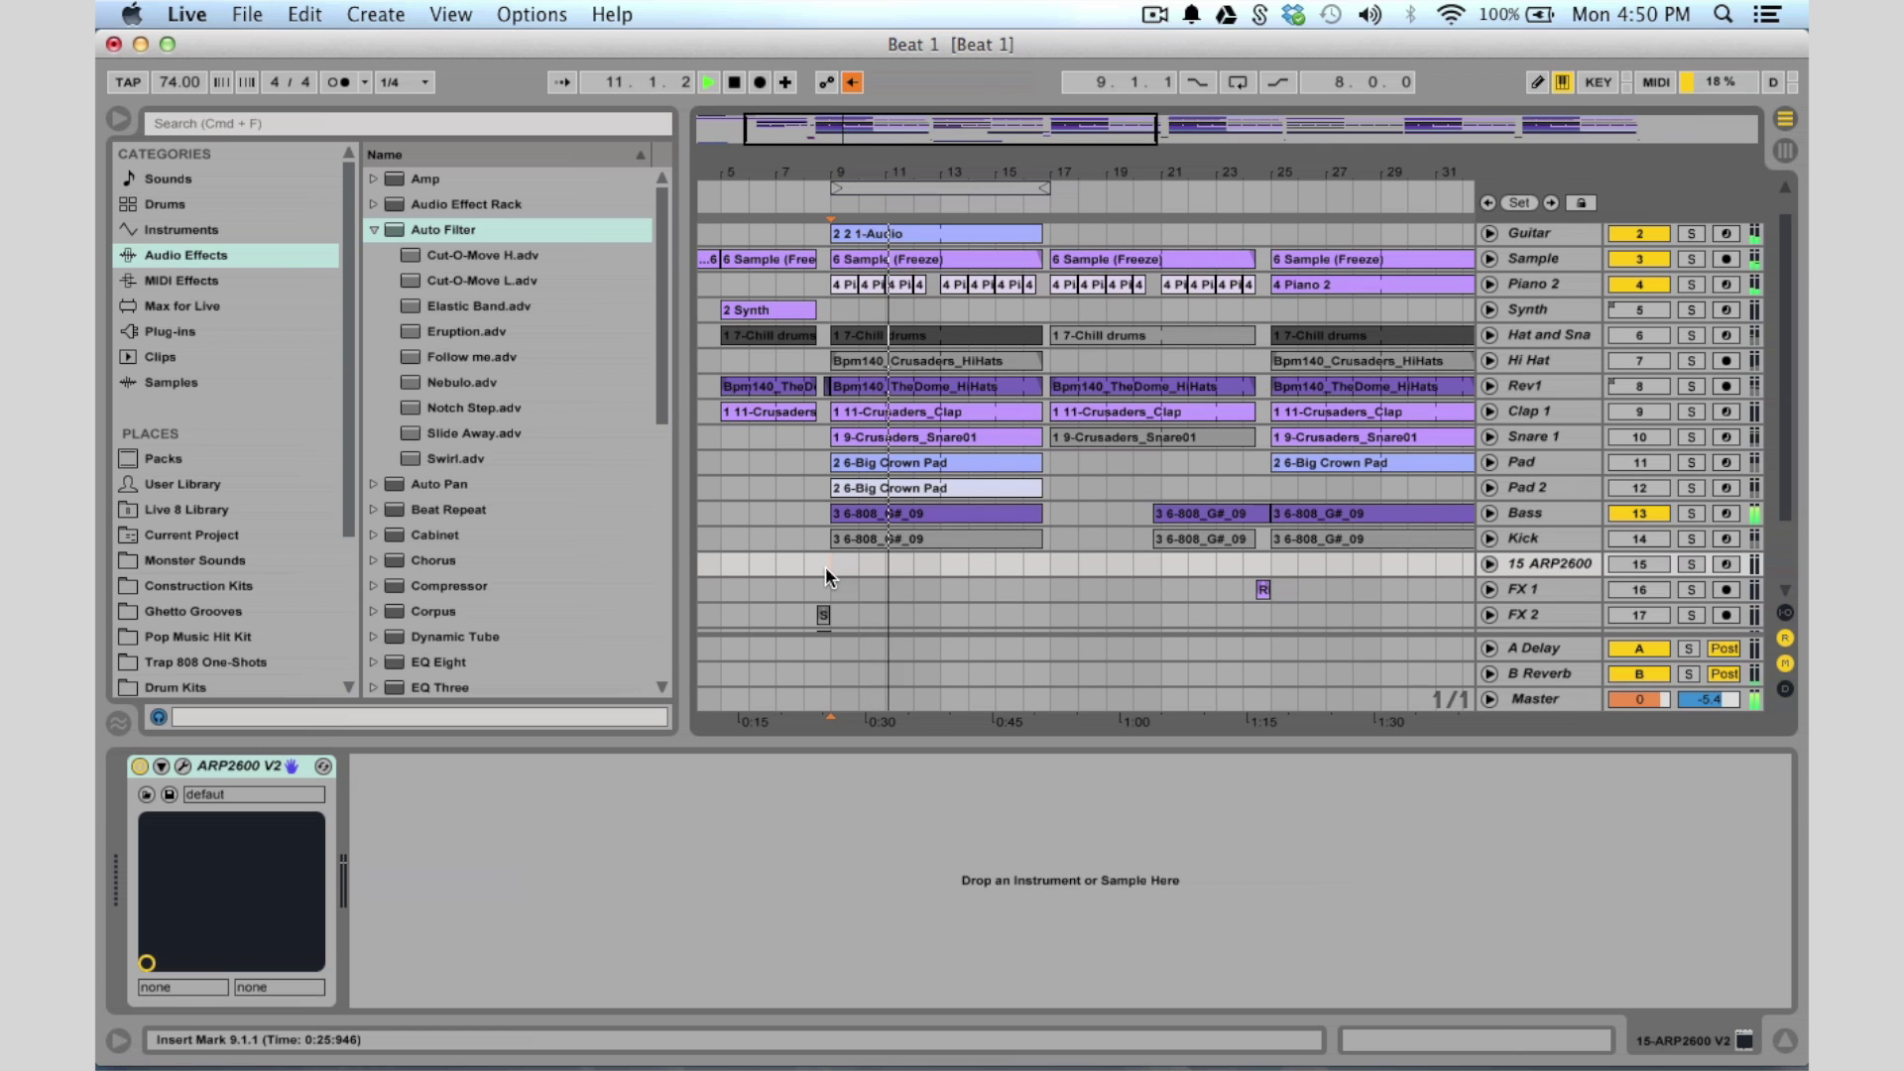
left_click(1488, 513)
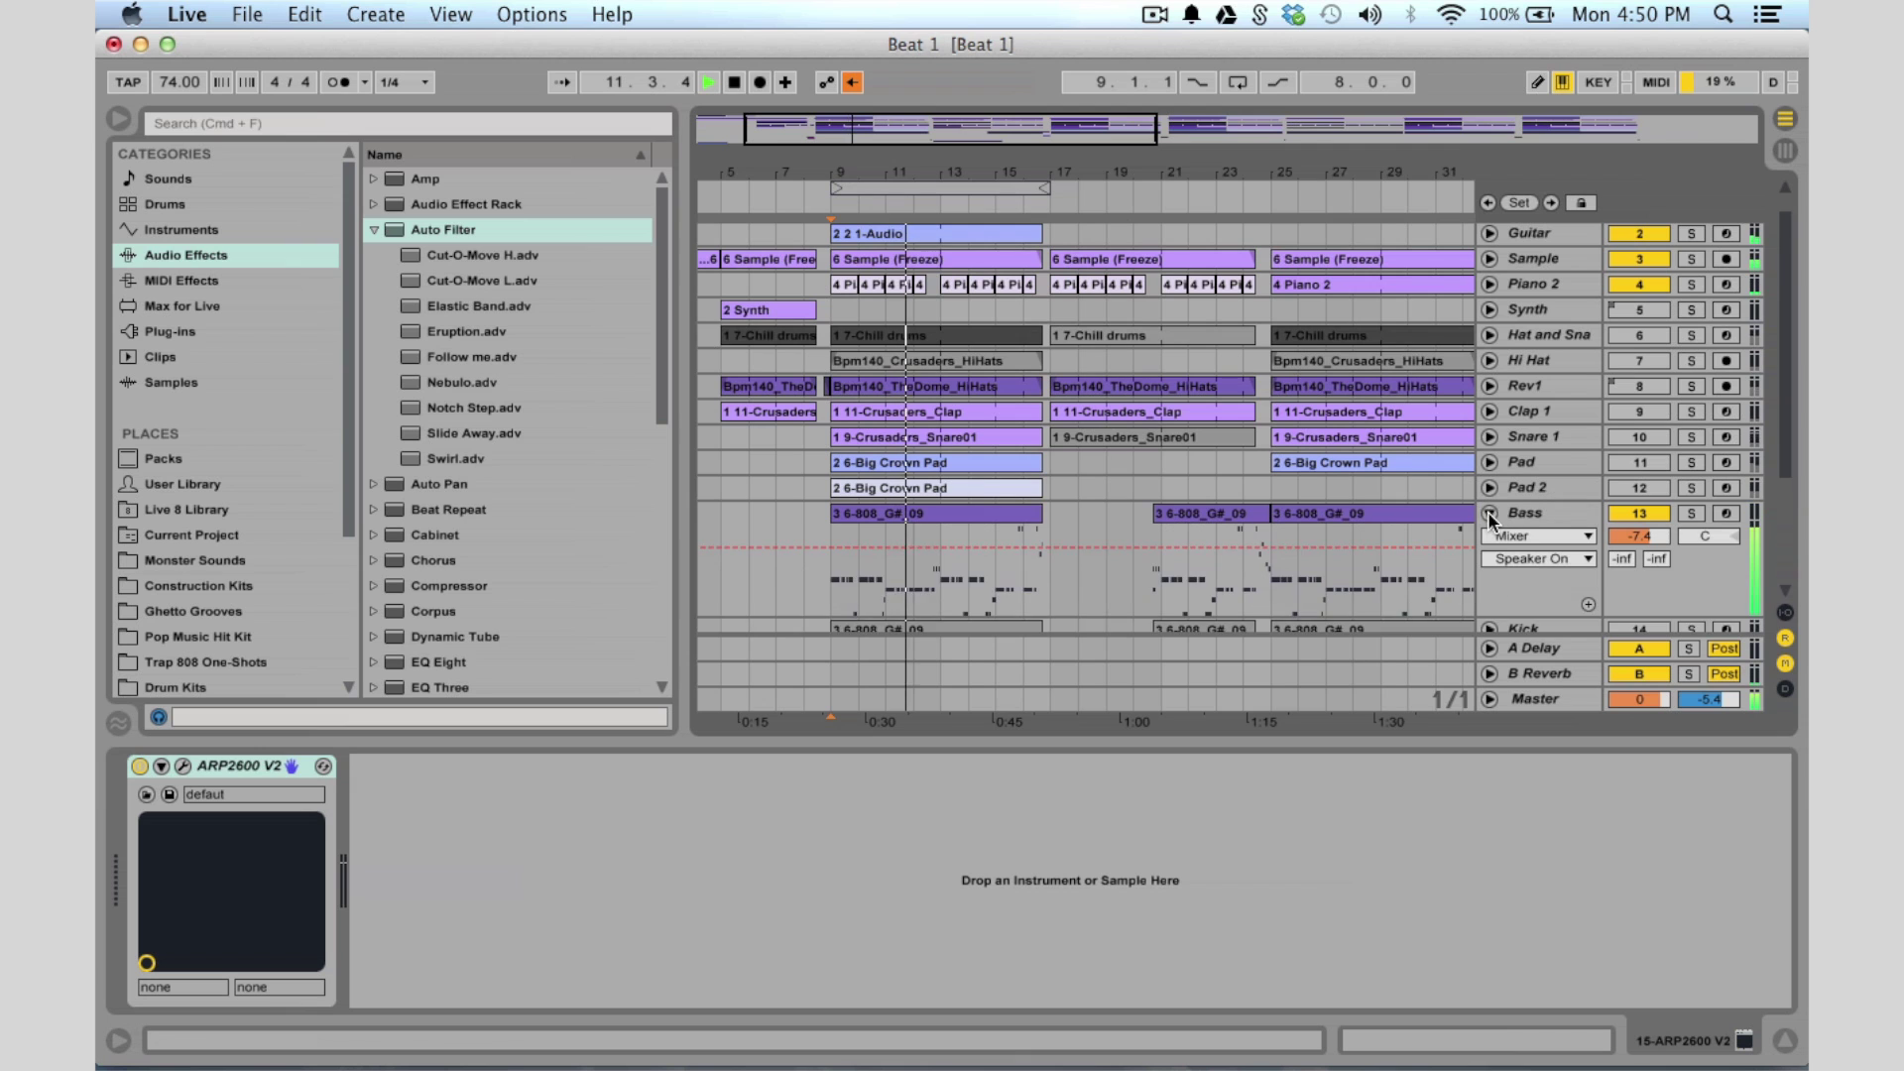
scroll(1263, 507, "down", 2)
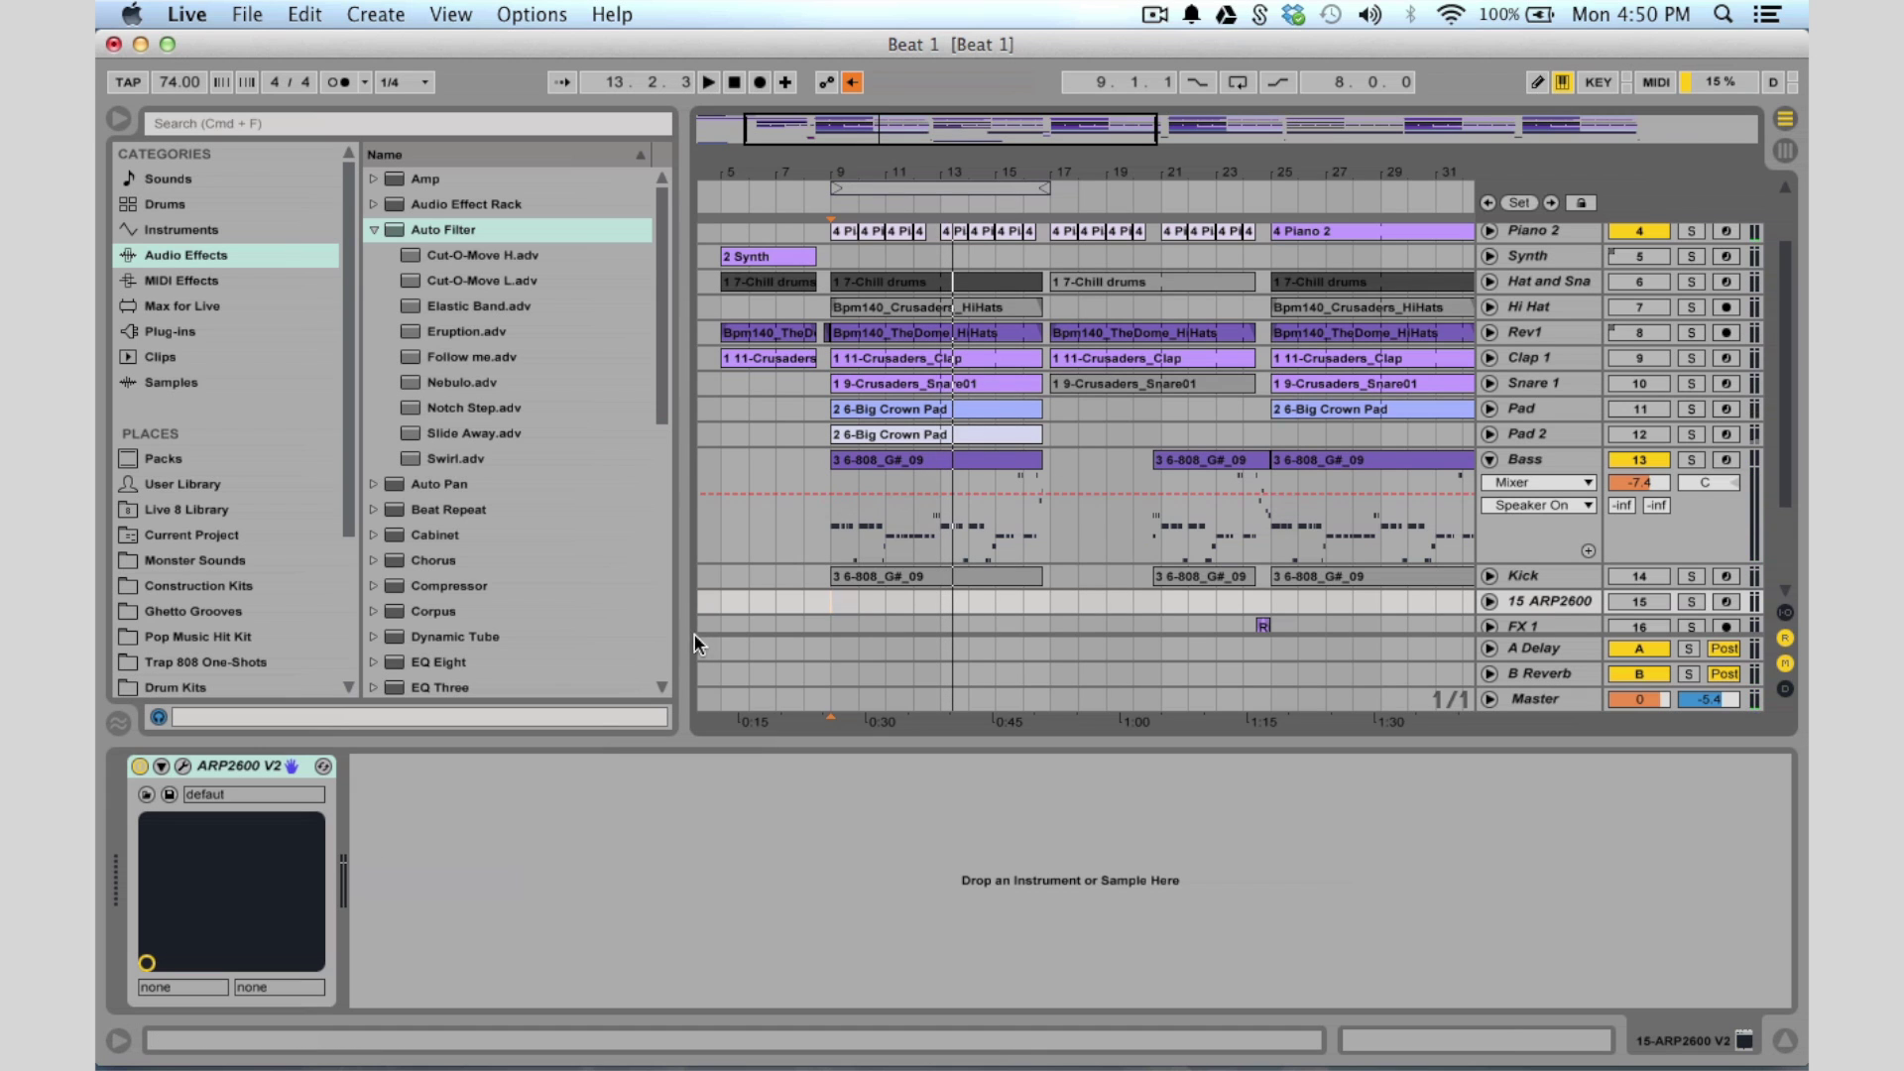
In the Bass sampler's Filter/Global settings, select Volume, choose 1 voice, and select the volume envelope's Release
left_click(1549, 462)
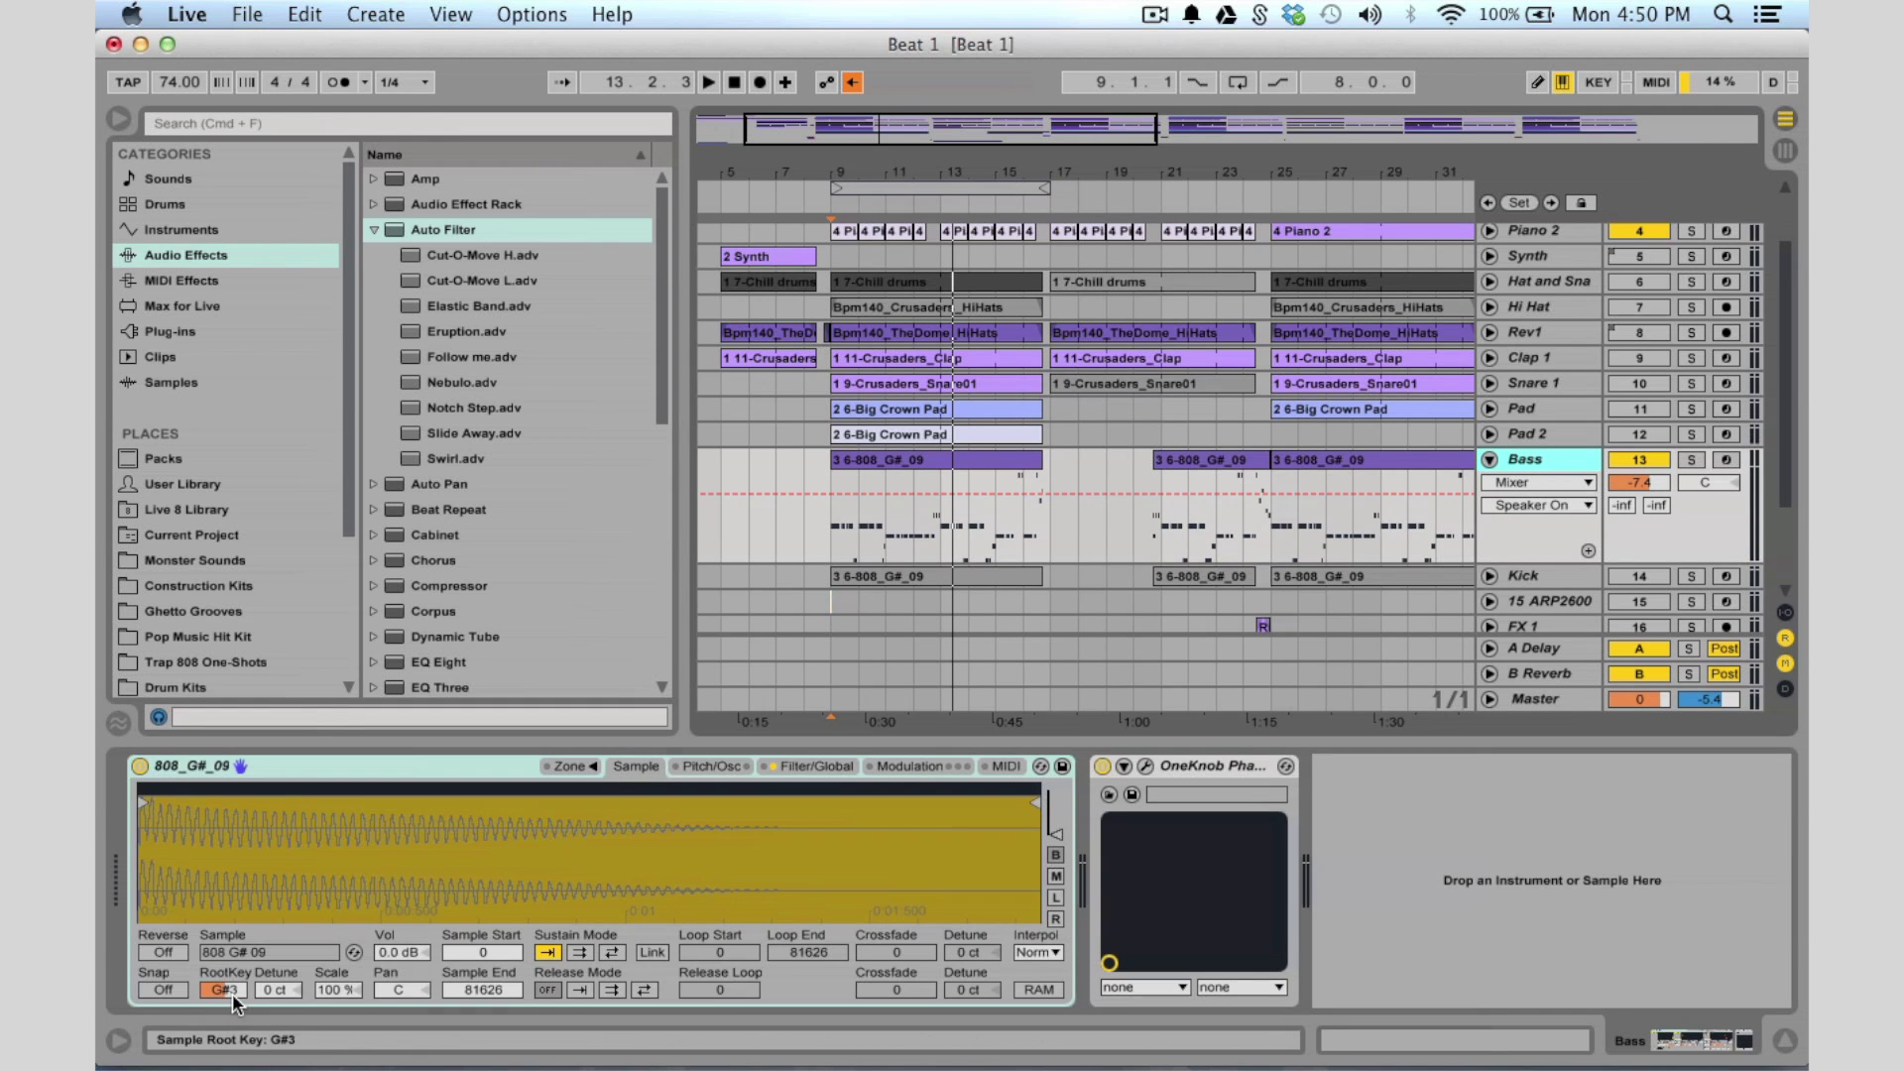
left_click(811, 766)
left_click(782, 805)
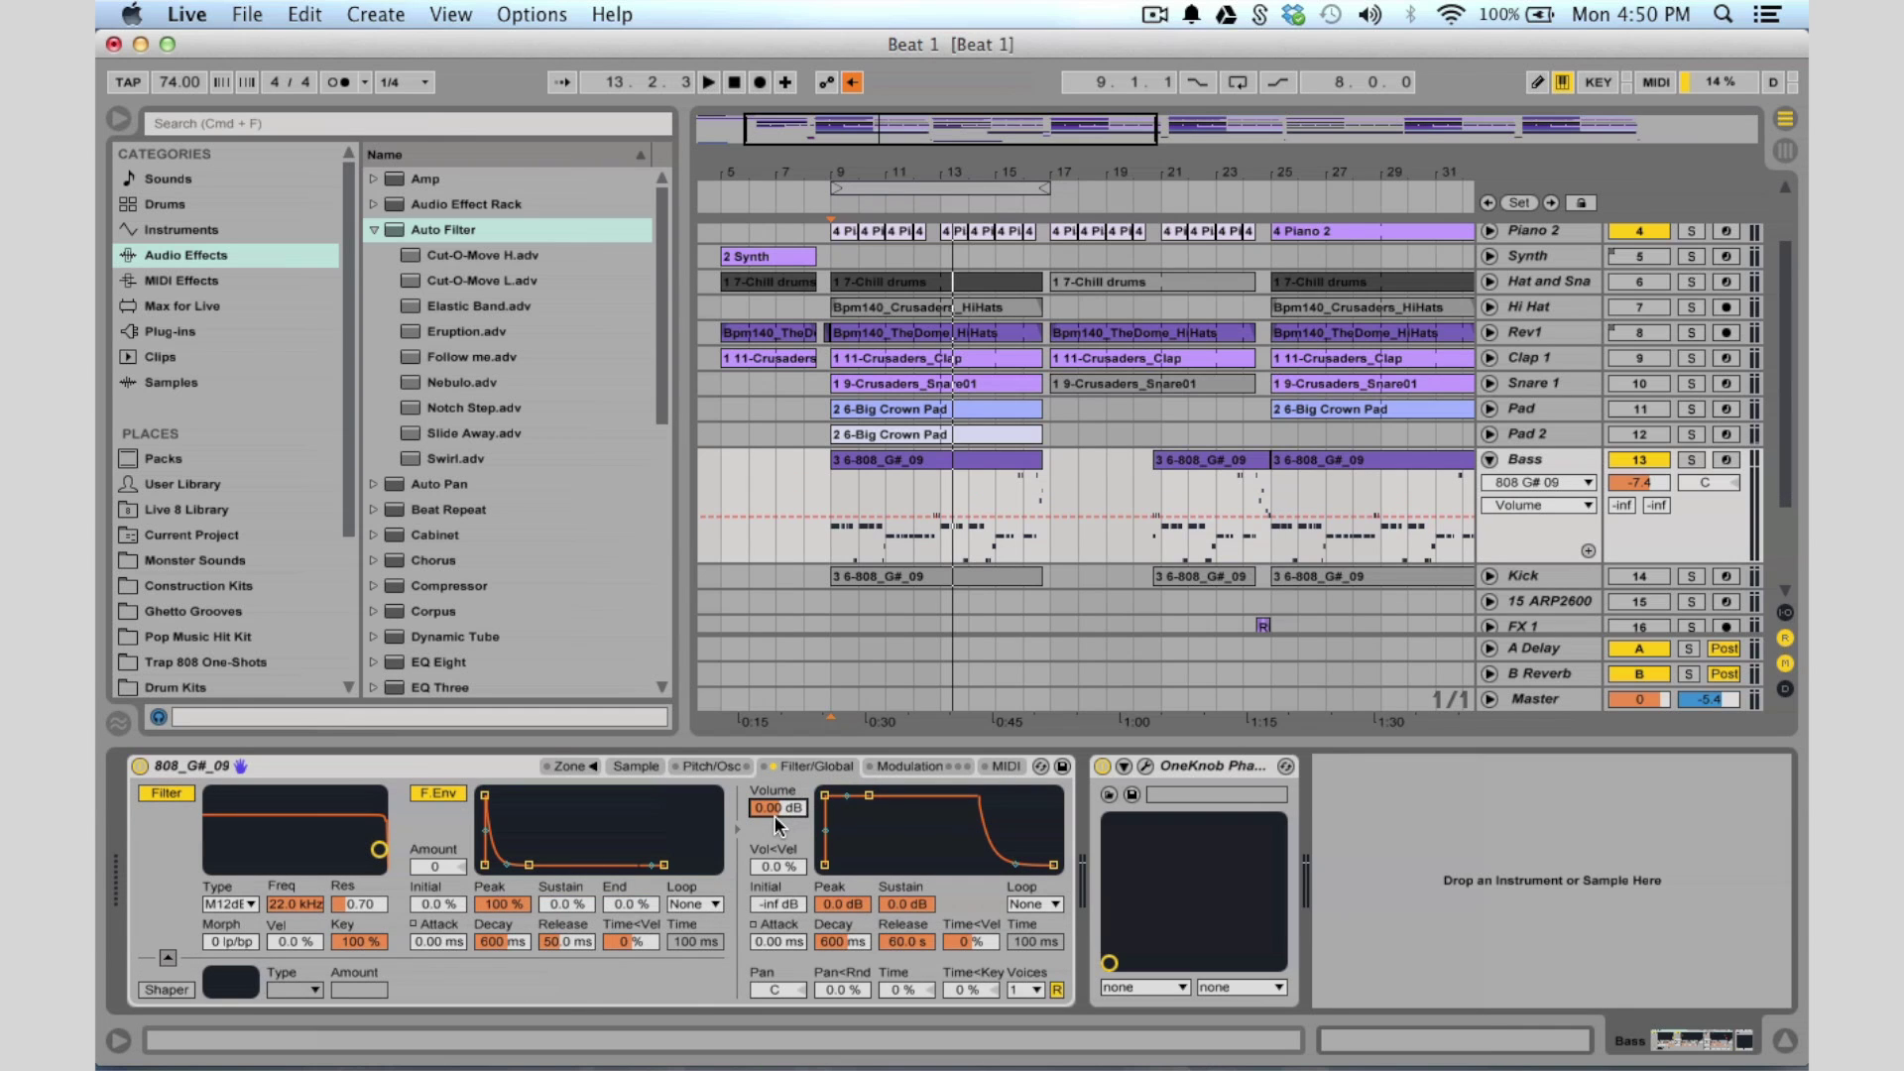
left_click(1037, 989)
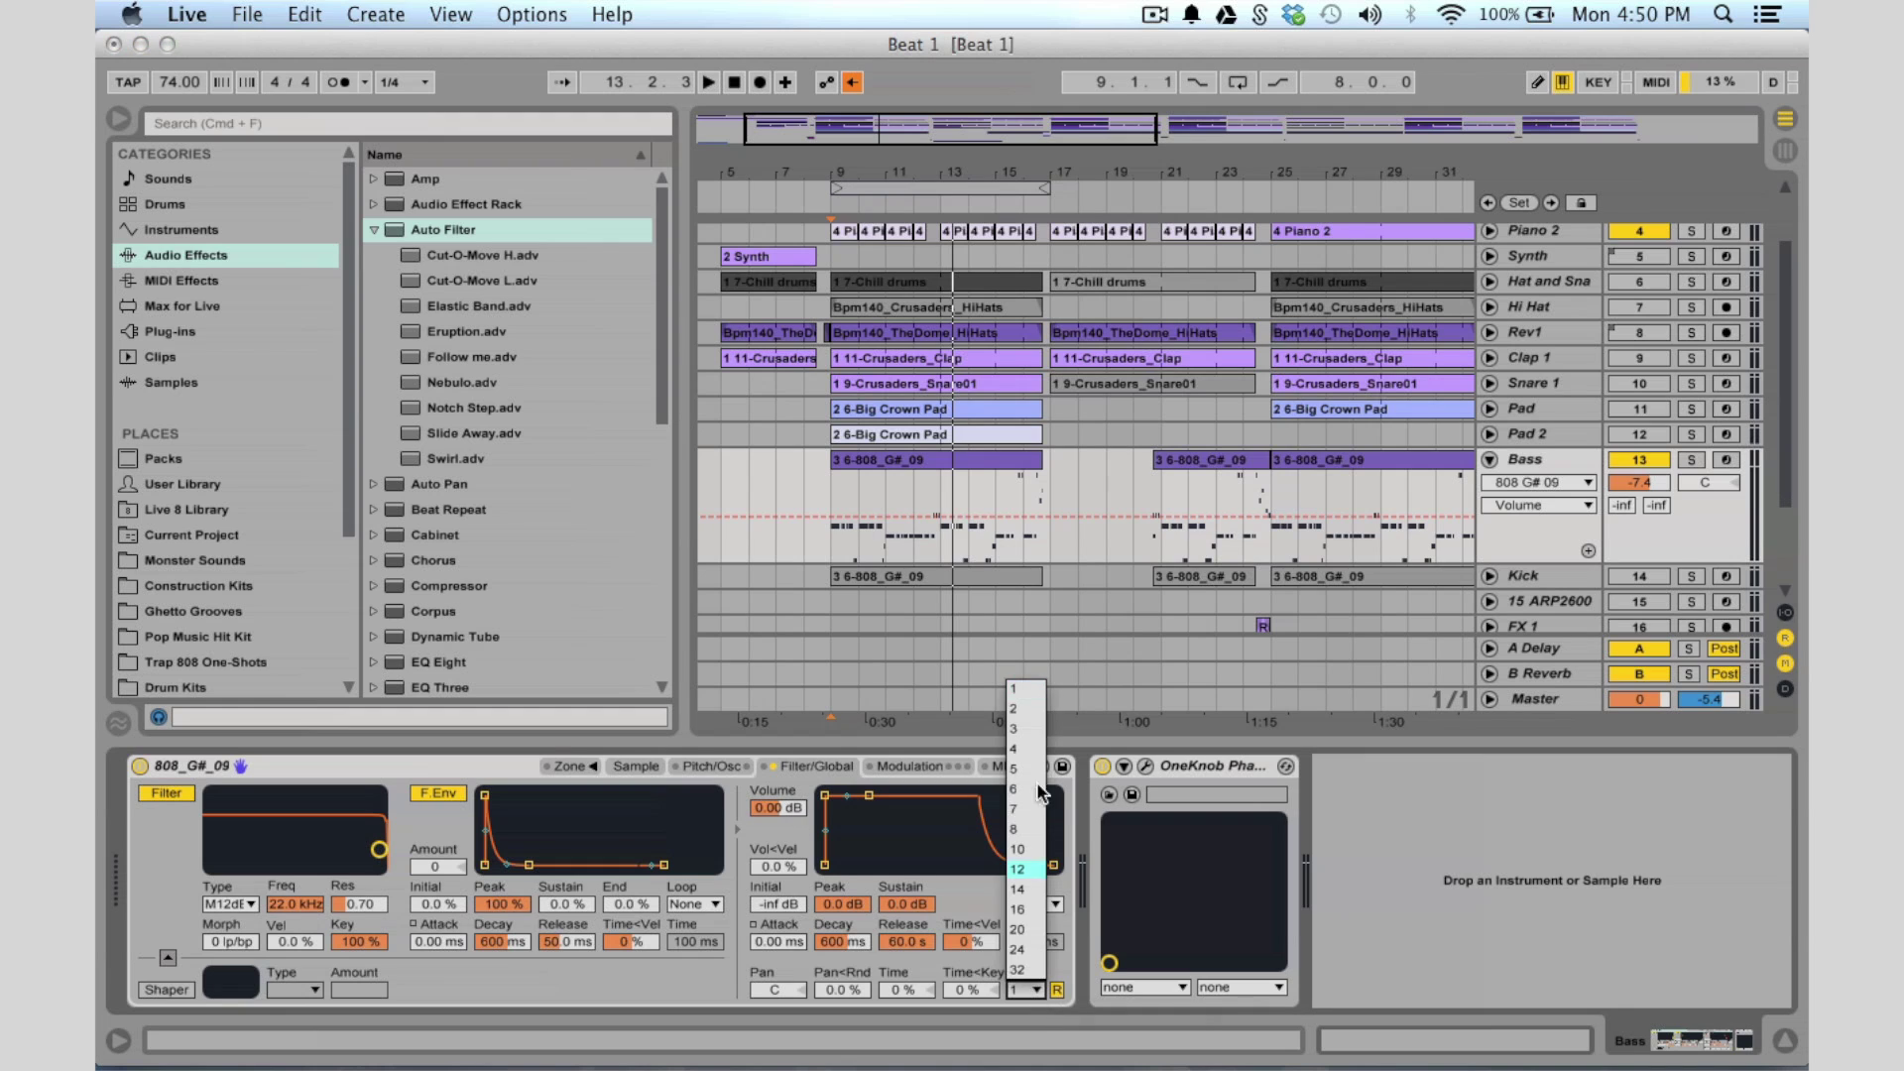
left_click(1015, 689)
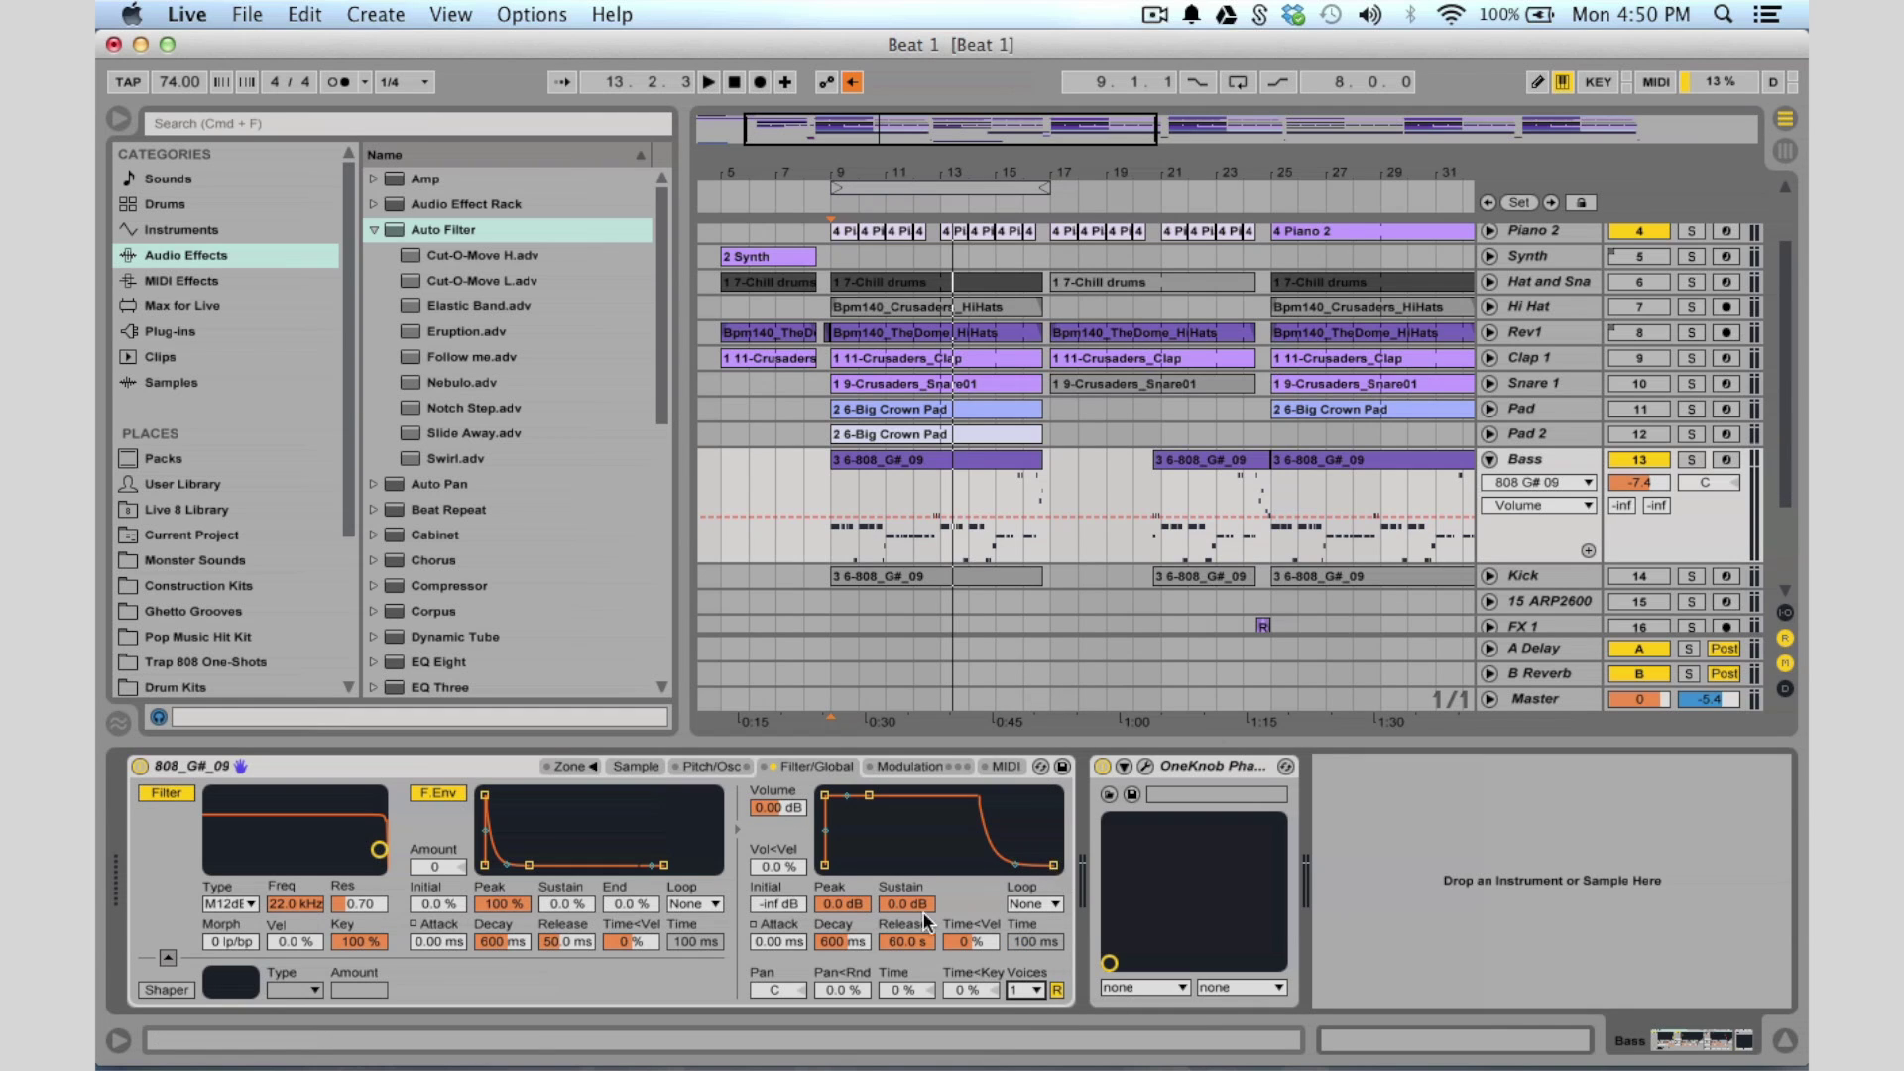
left_click(927, 940)
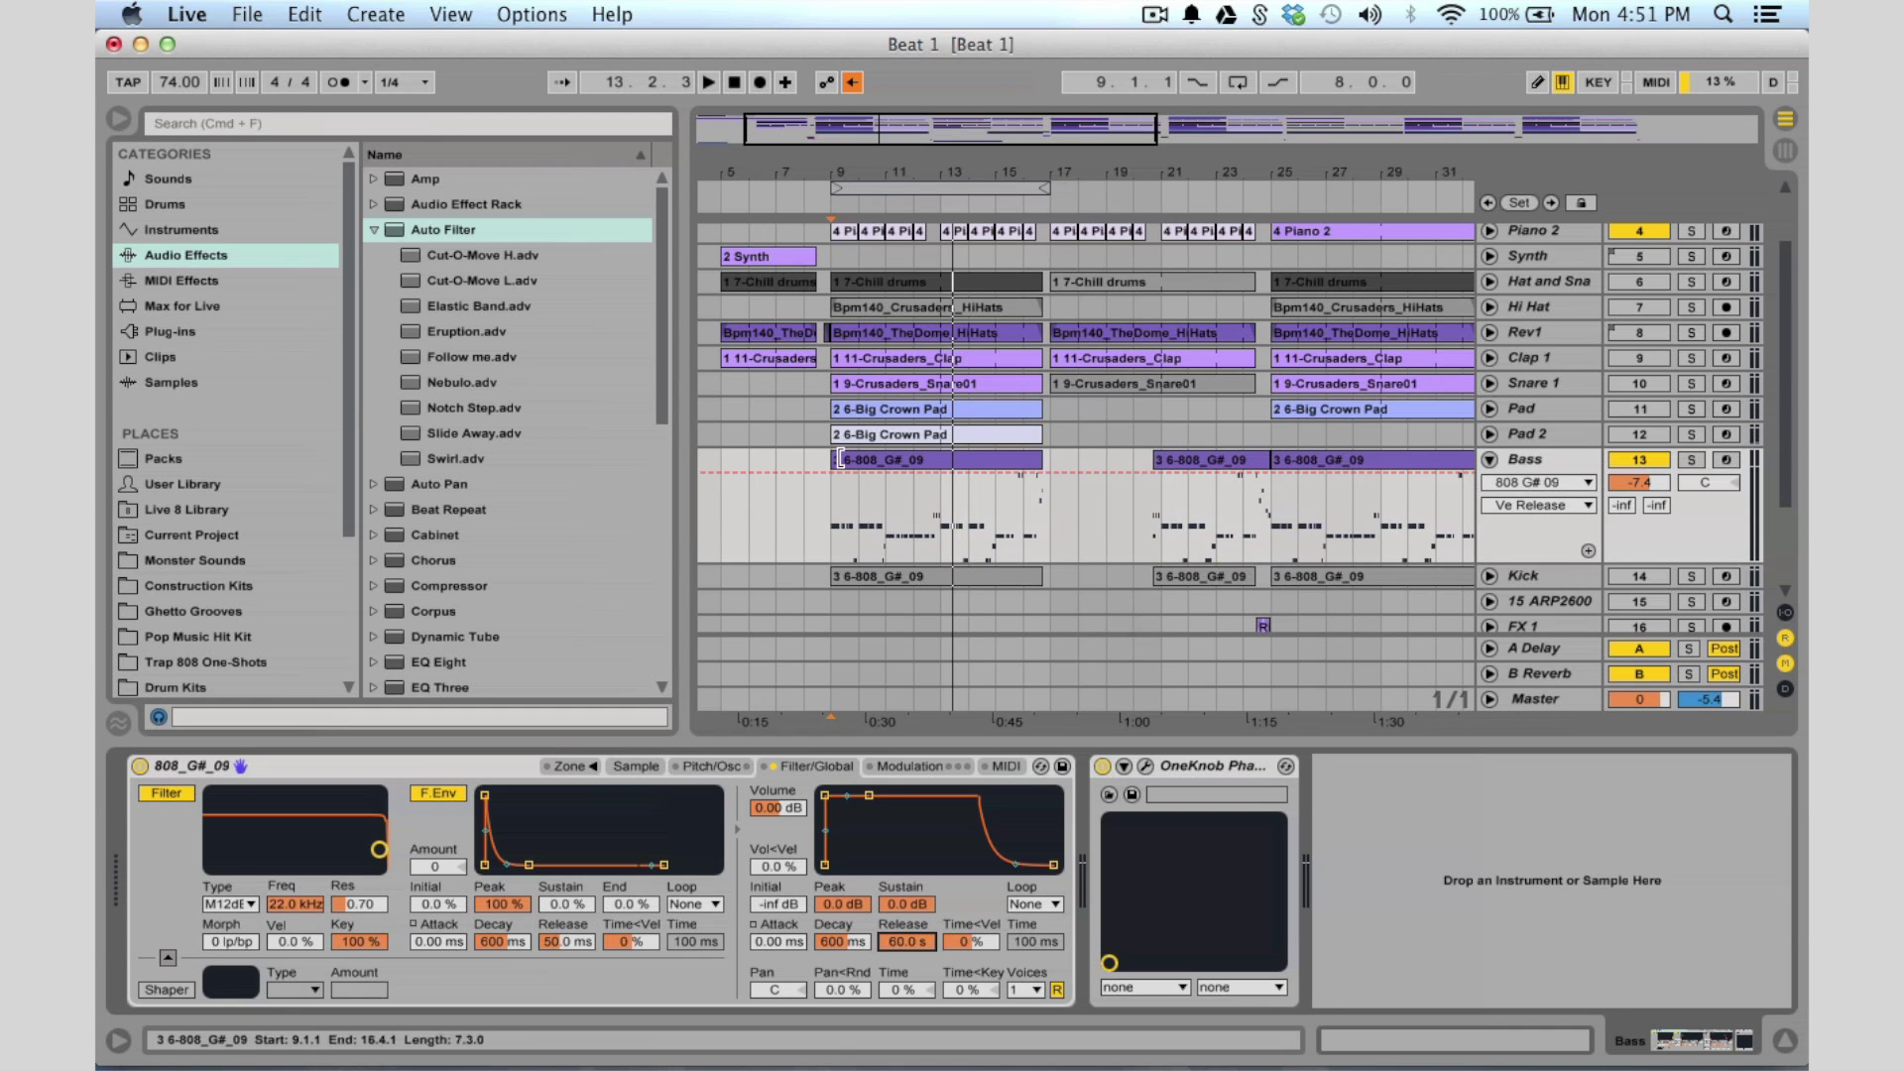
Unfold the Kick track and place the insert marker on it at 9.1.1 to show its devices
scroll(1143, 625, "down", 3)
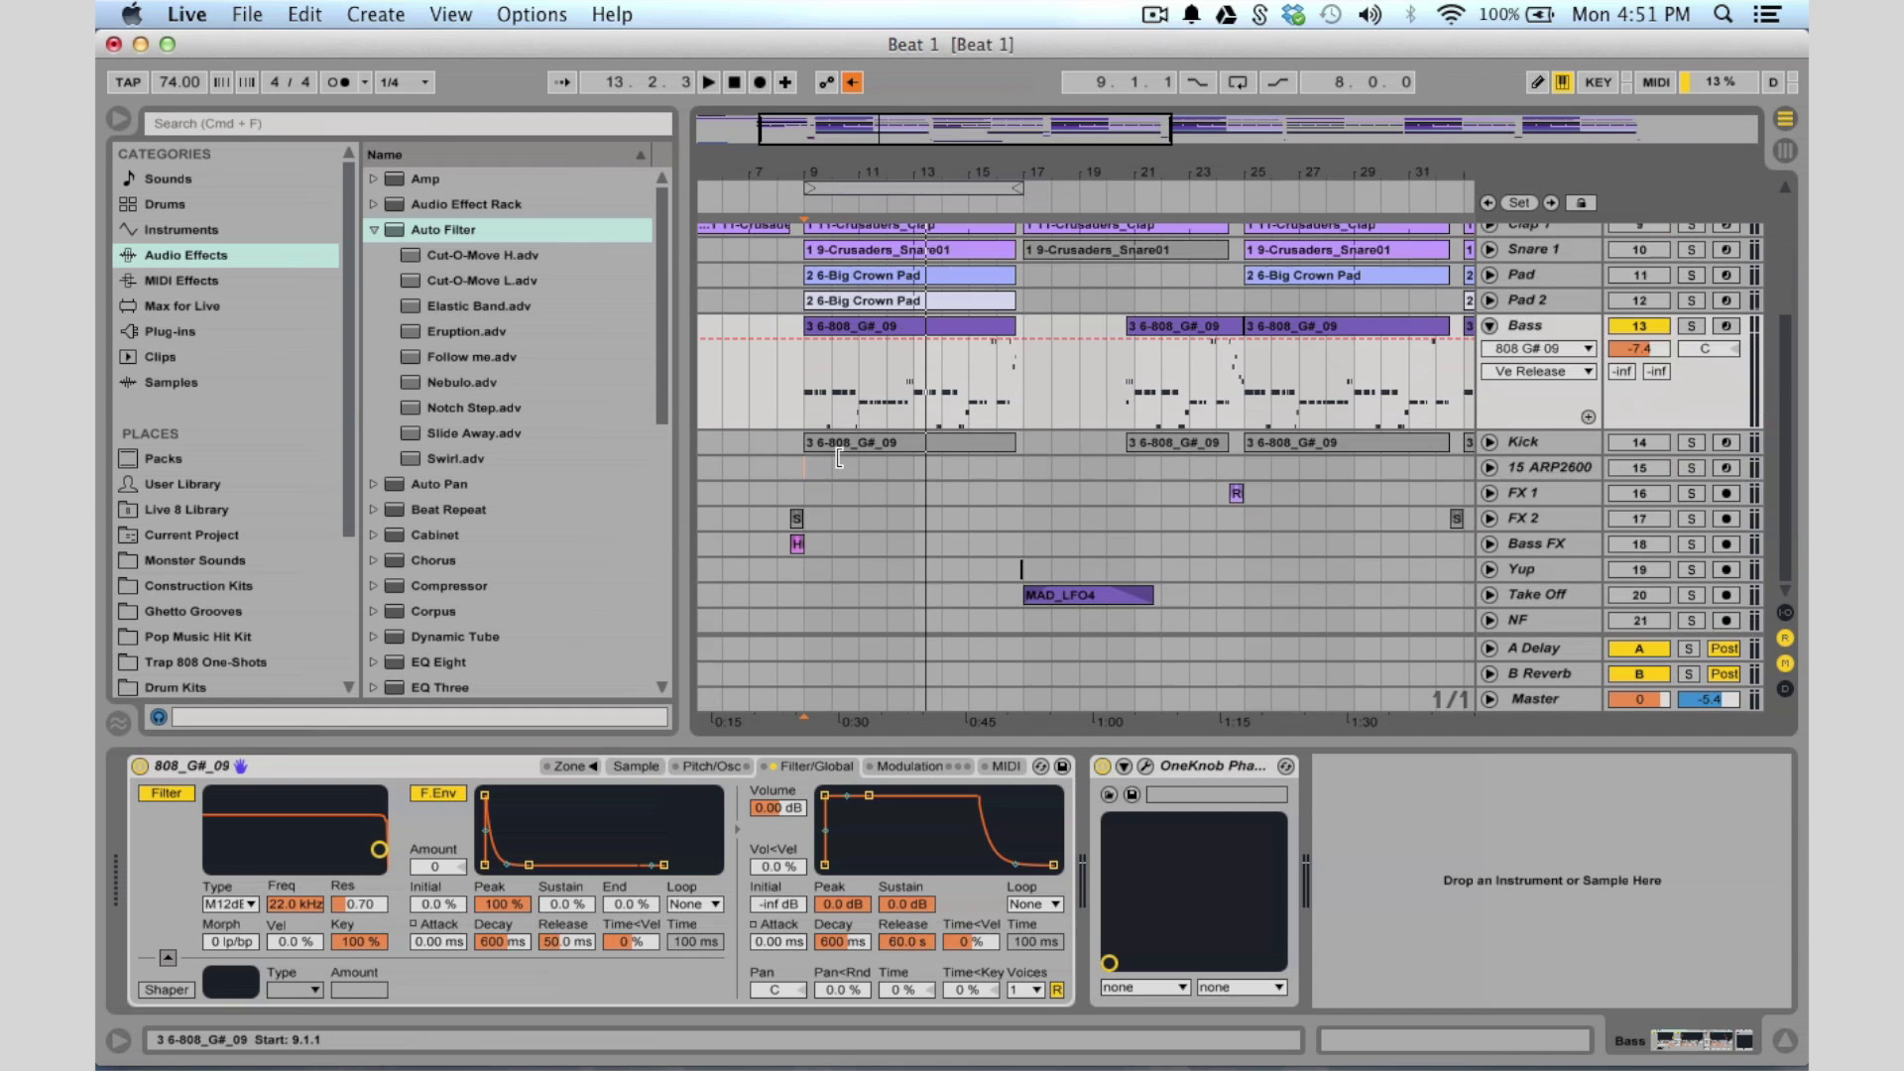
left_click(1489, 443)
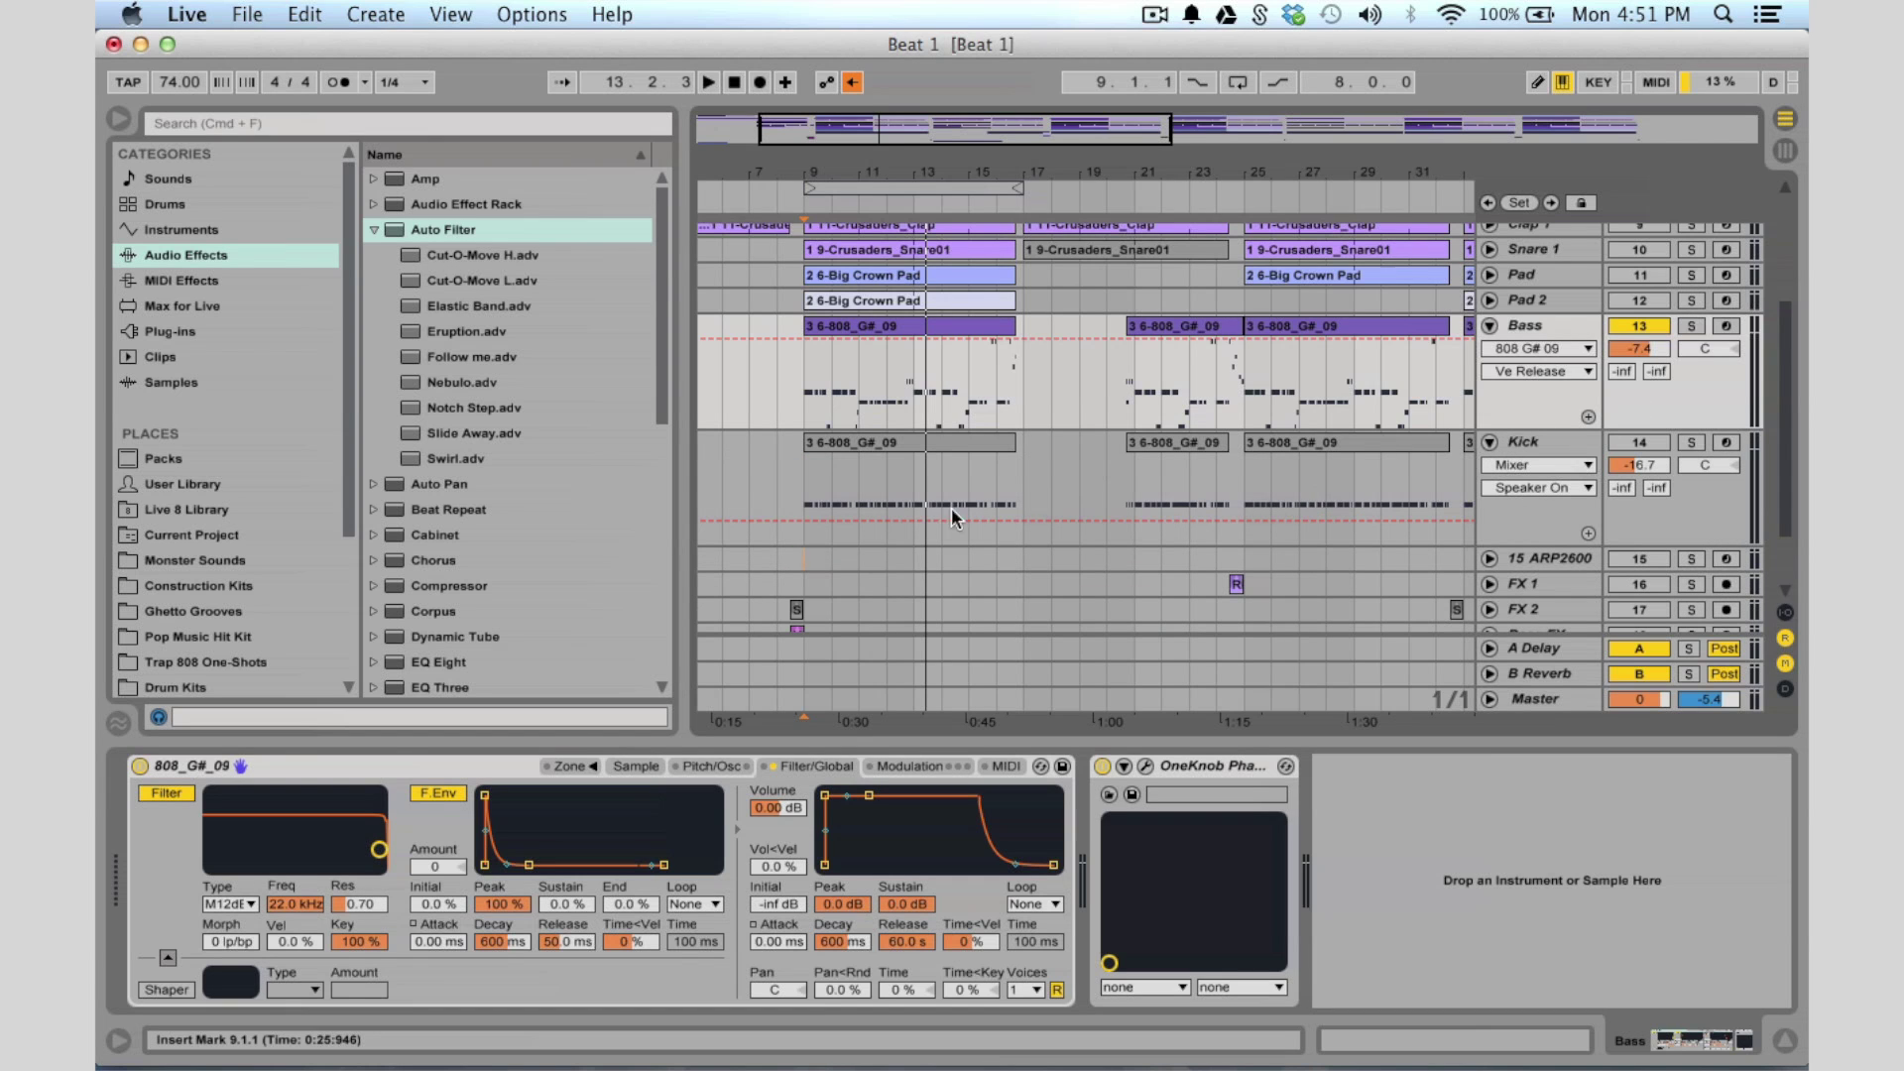
left_click(807, 510)
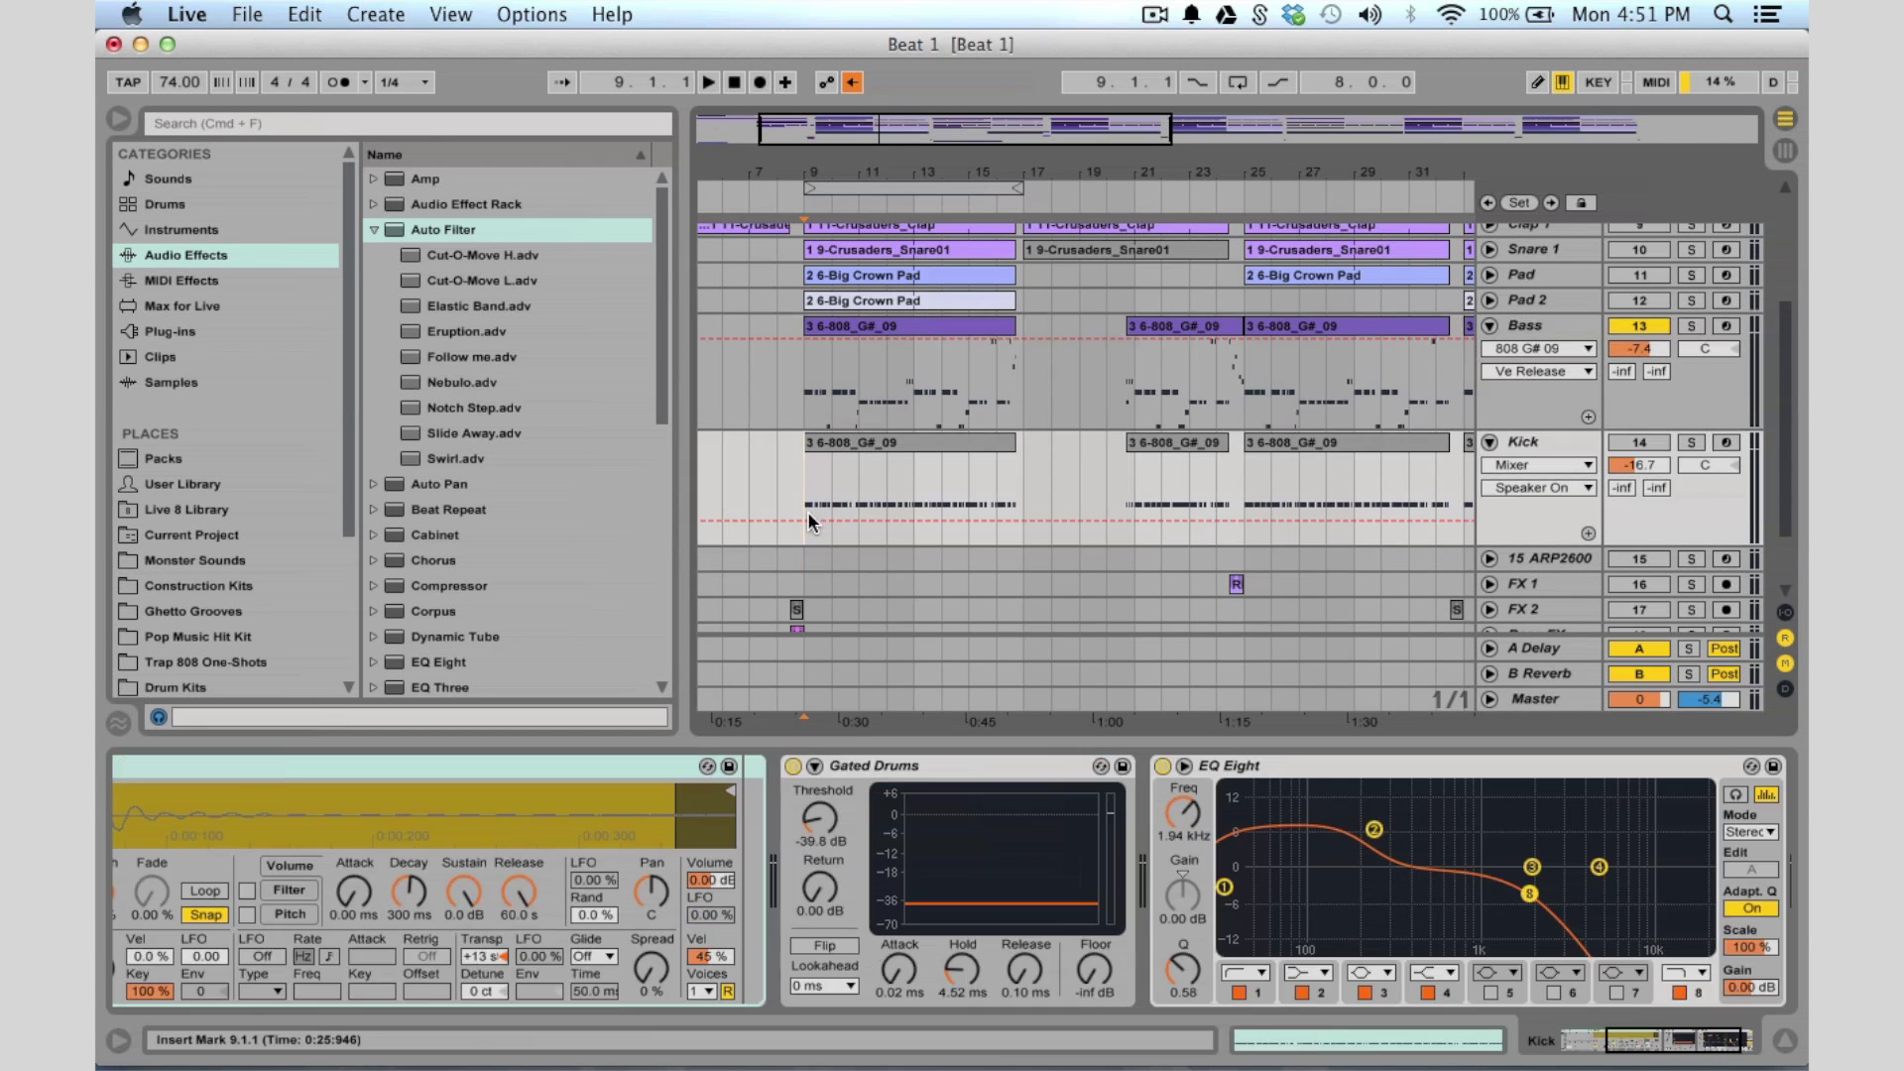
Turn off the Kick track's EQ Eight and Gated Drums effects
scroll(808, 509, "up", 1)
scroll(807, 510, "down", 2)
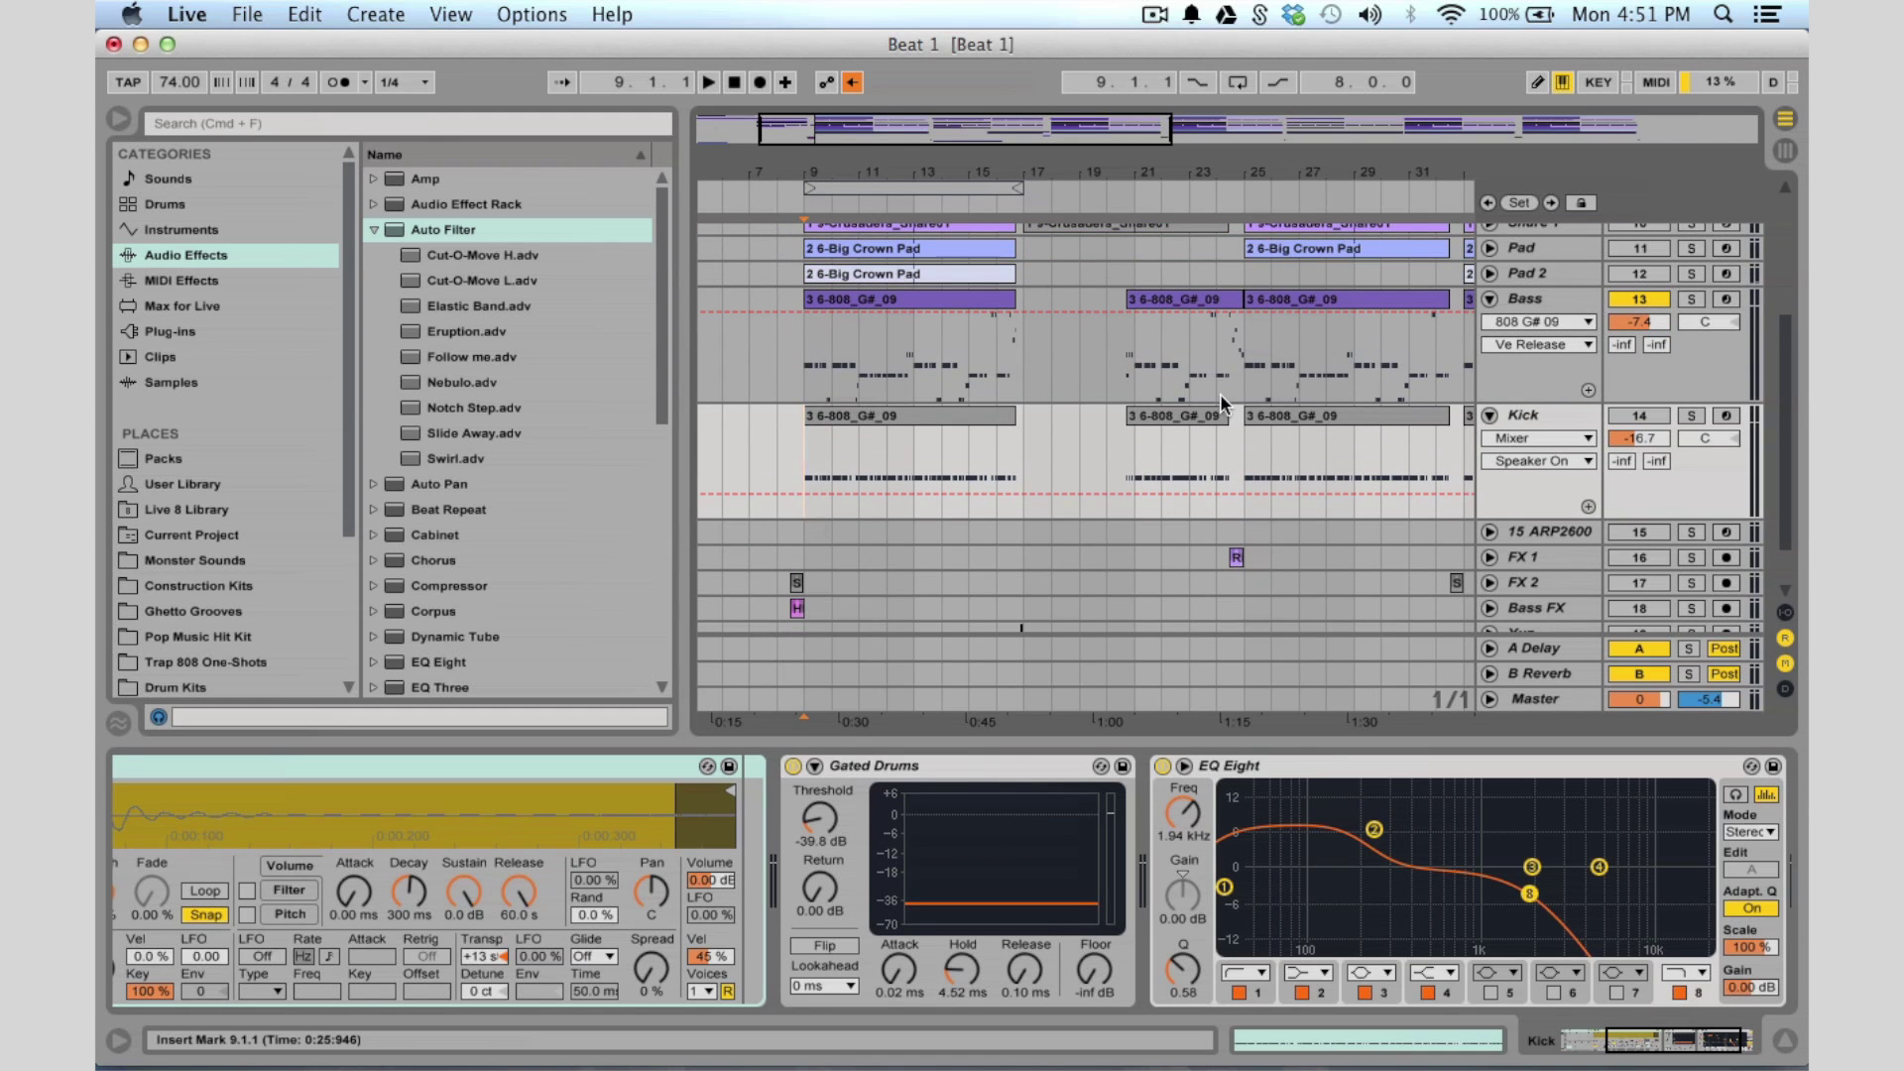
left_click(1510, 422)
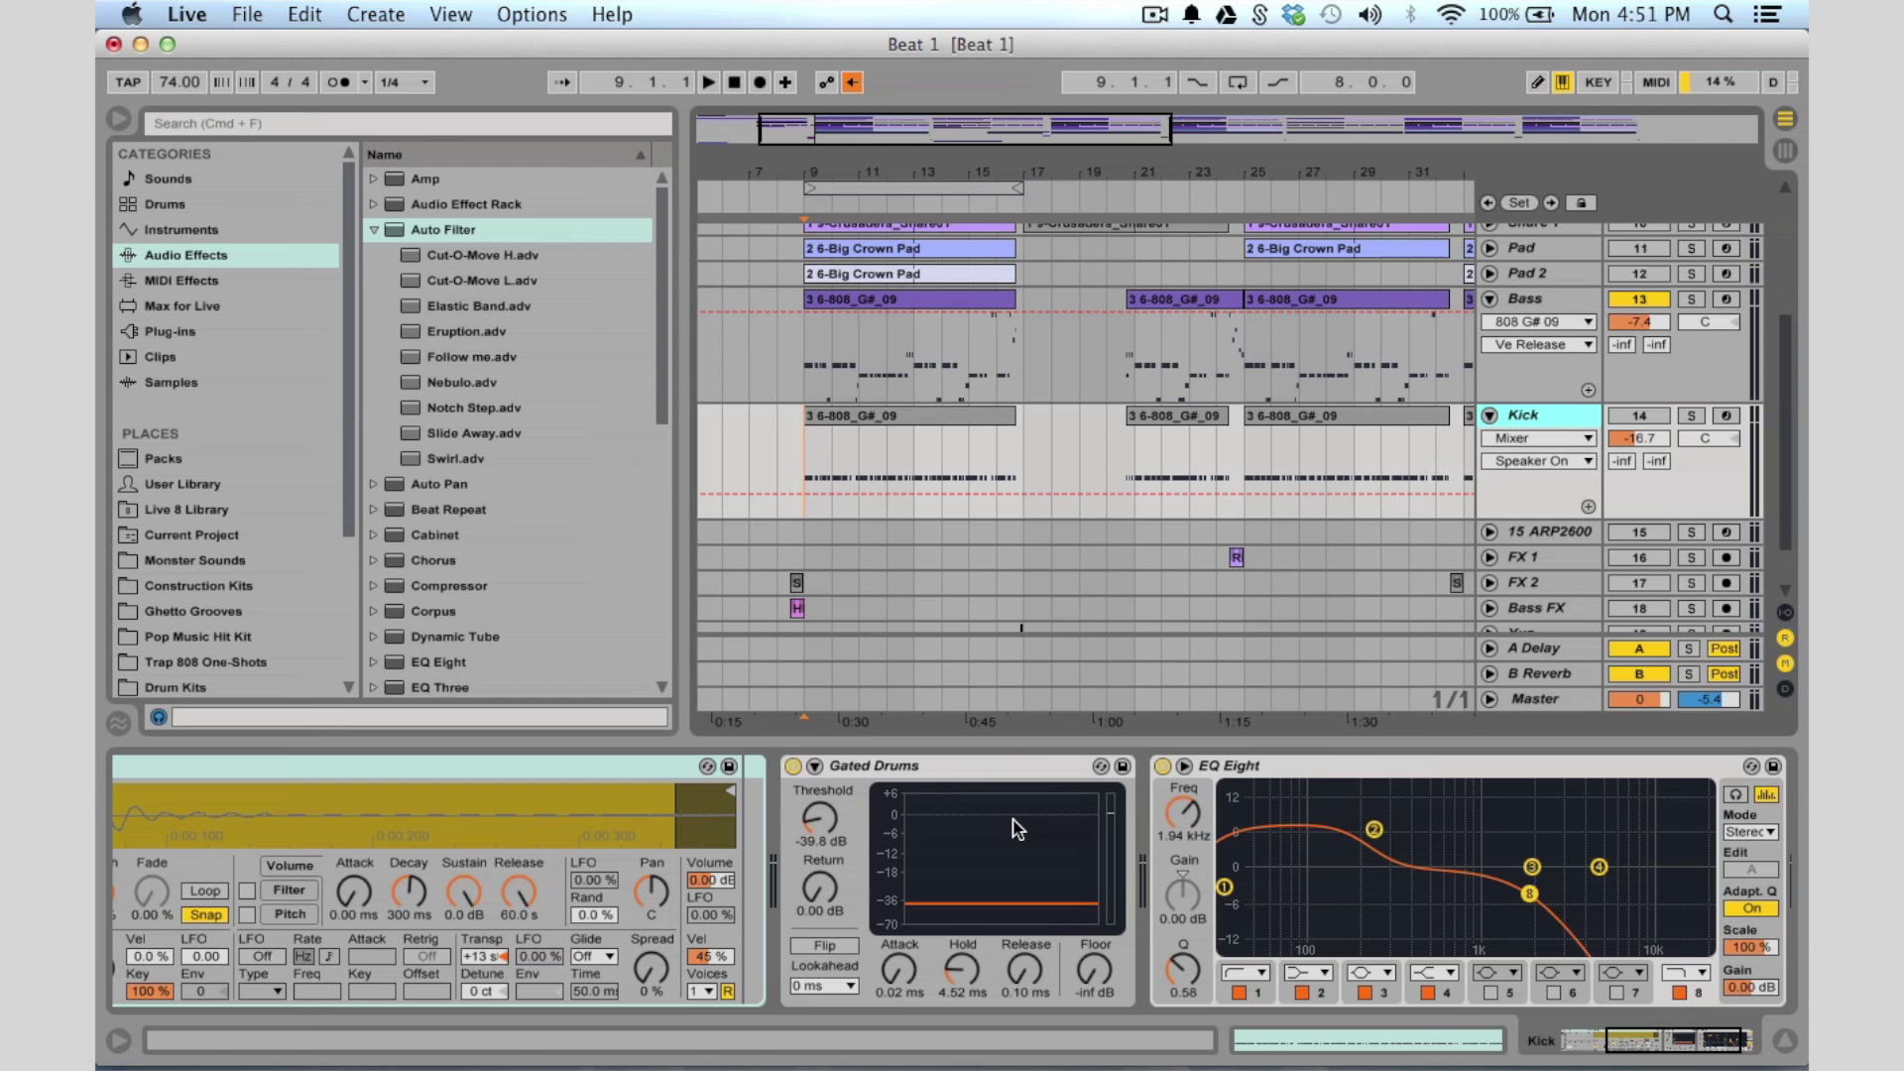
scroll(1011, 820, "left", 2)
scroll(1014, 829, "right", 3)
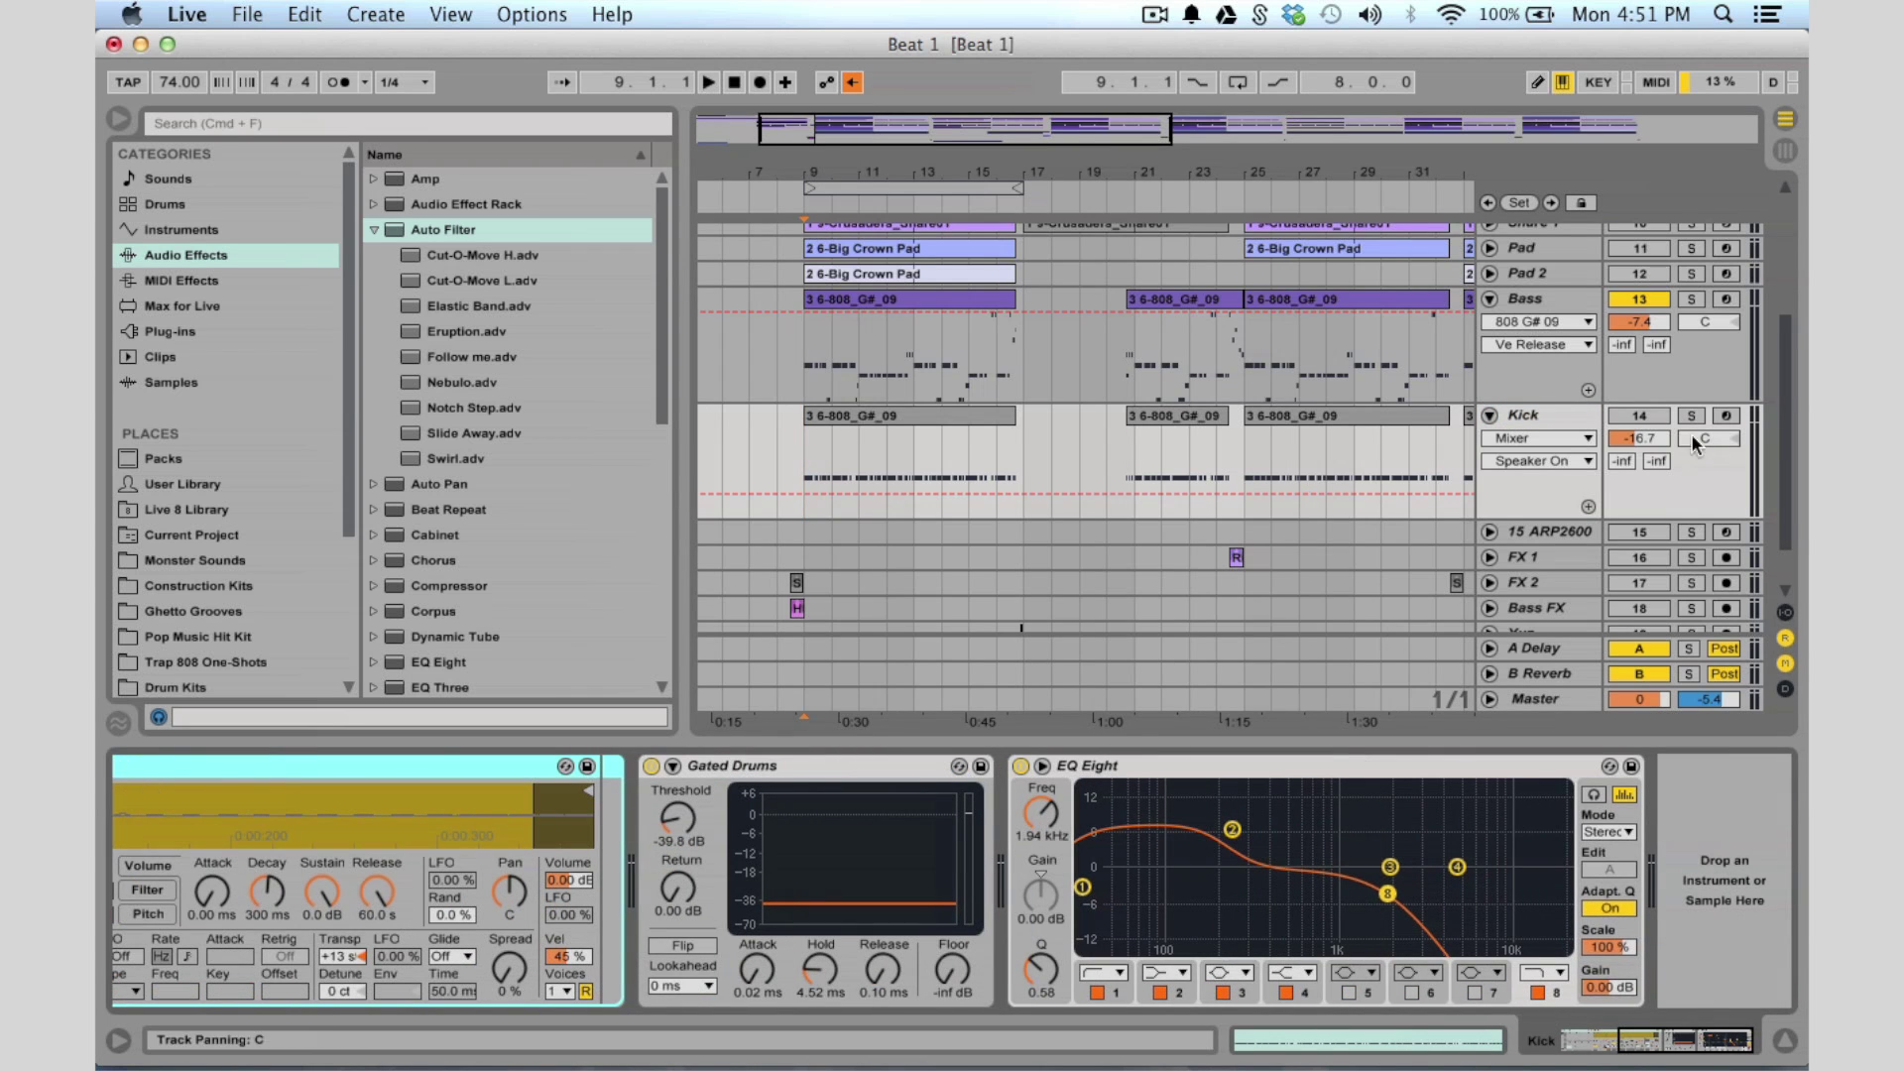
left_click(1020, 766)
left_click(650, 766)
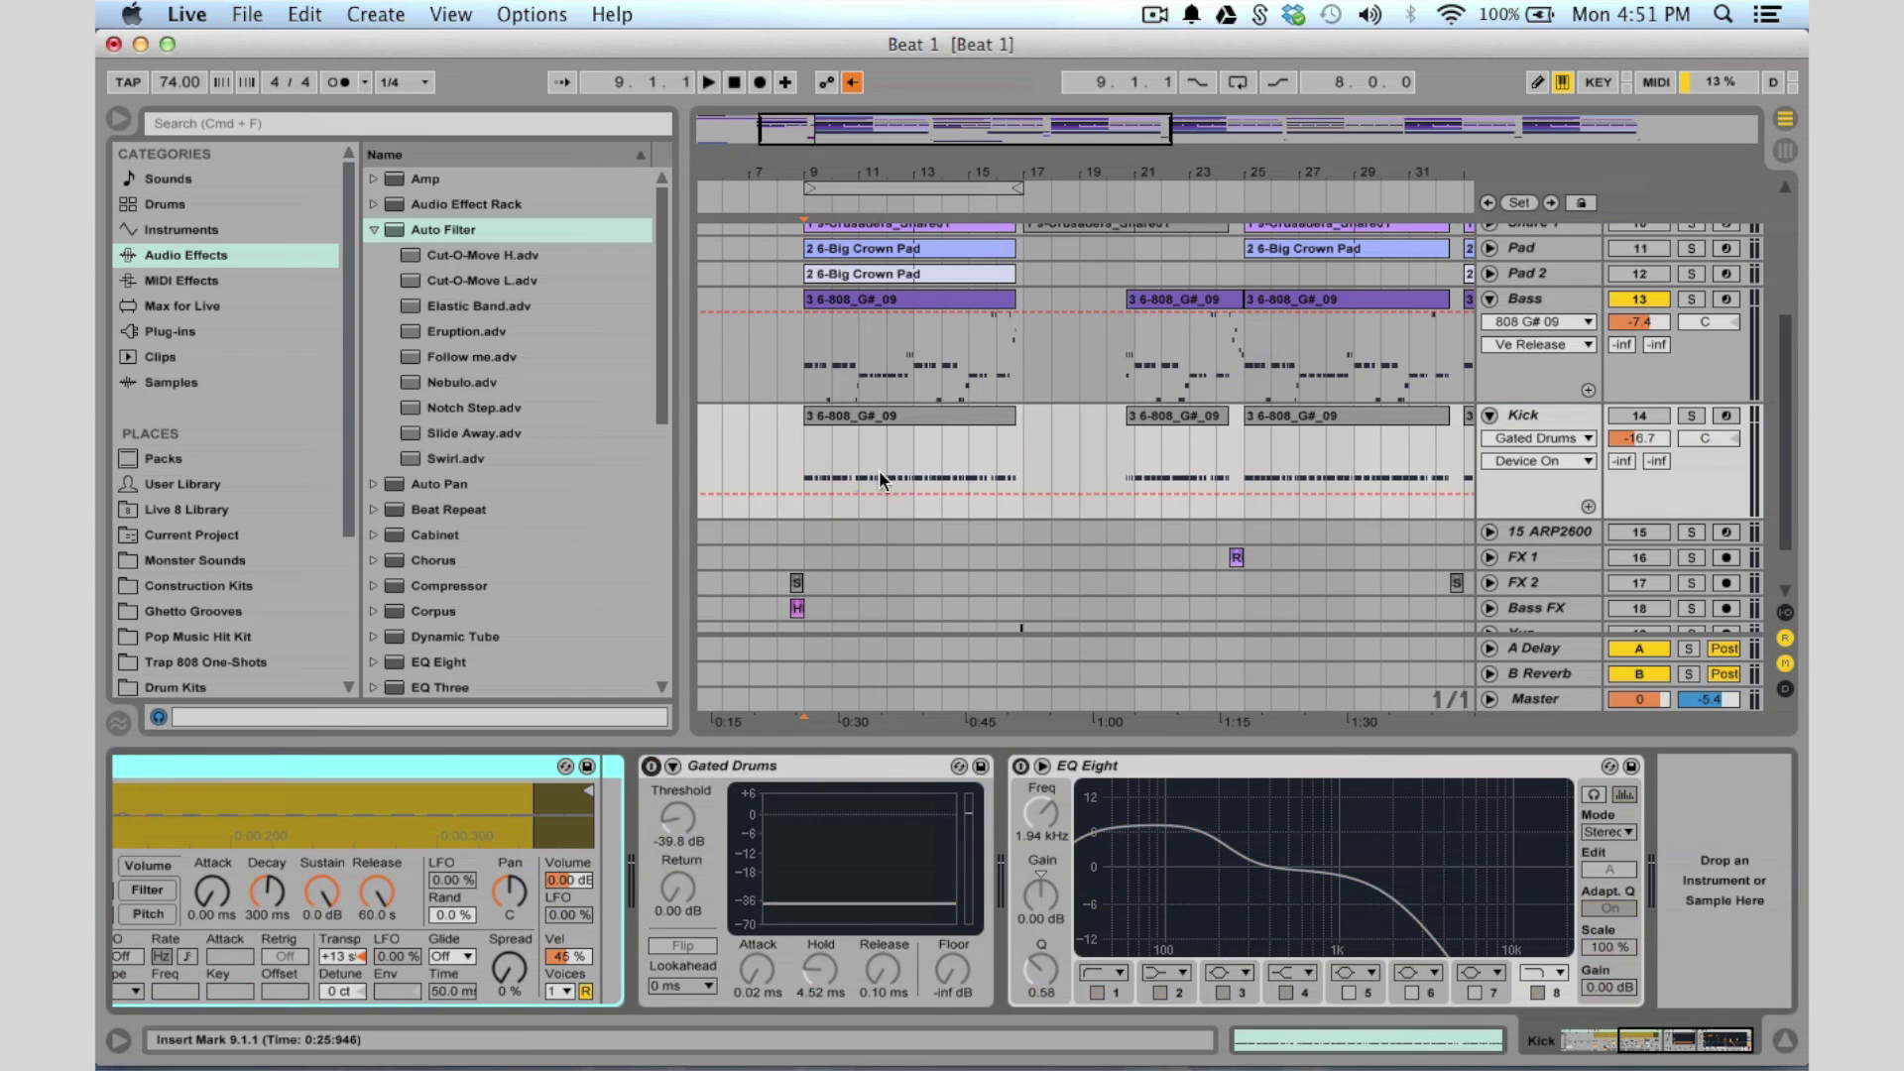
Activate the Kick track while auditioning from 9.1.1, and turn Gated Drums and EQ Eight back on
key("space")
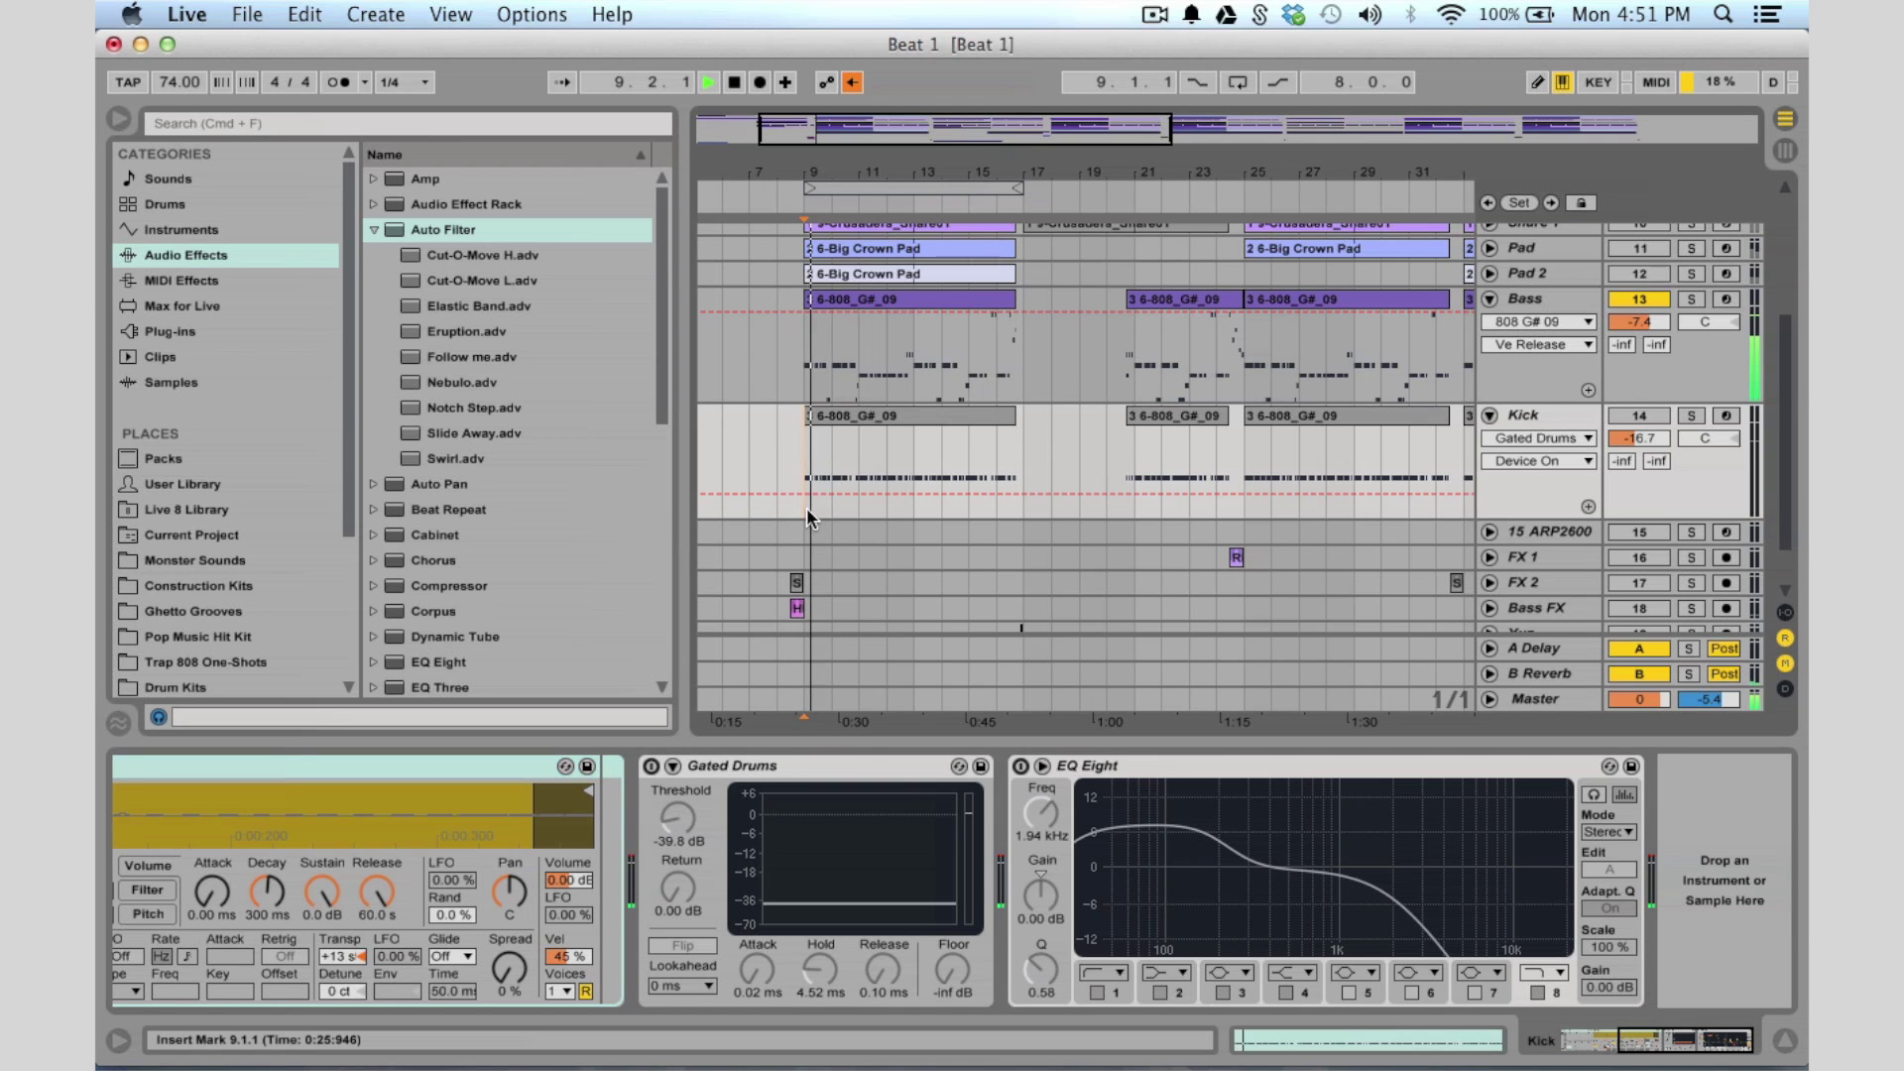
left_click(1639, 416)
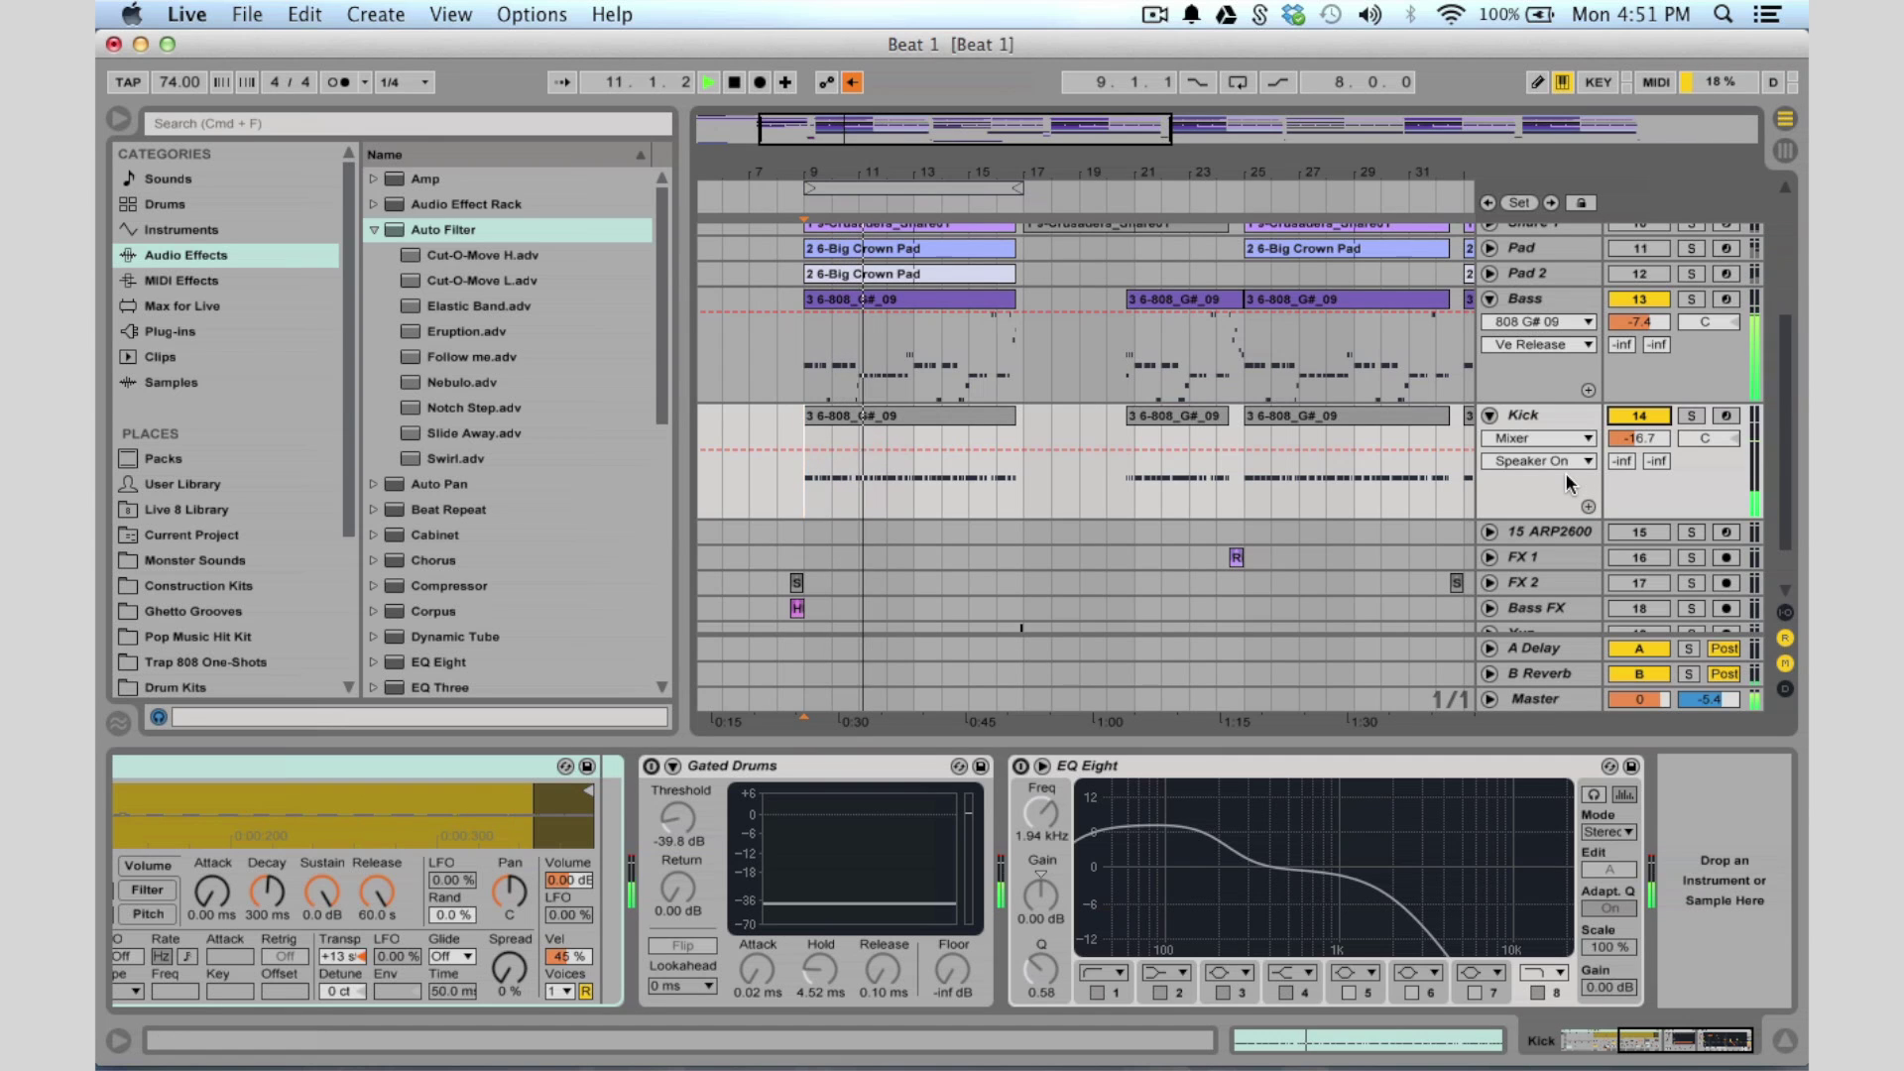
left_click(651, 765)
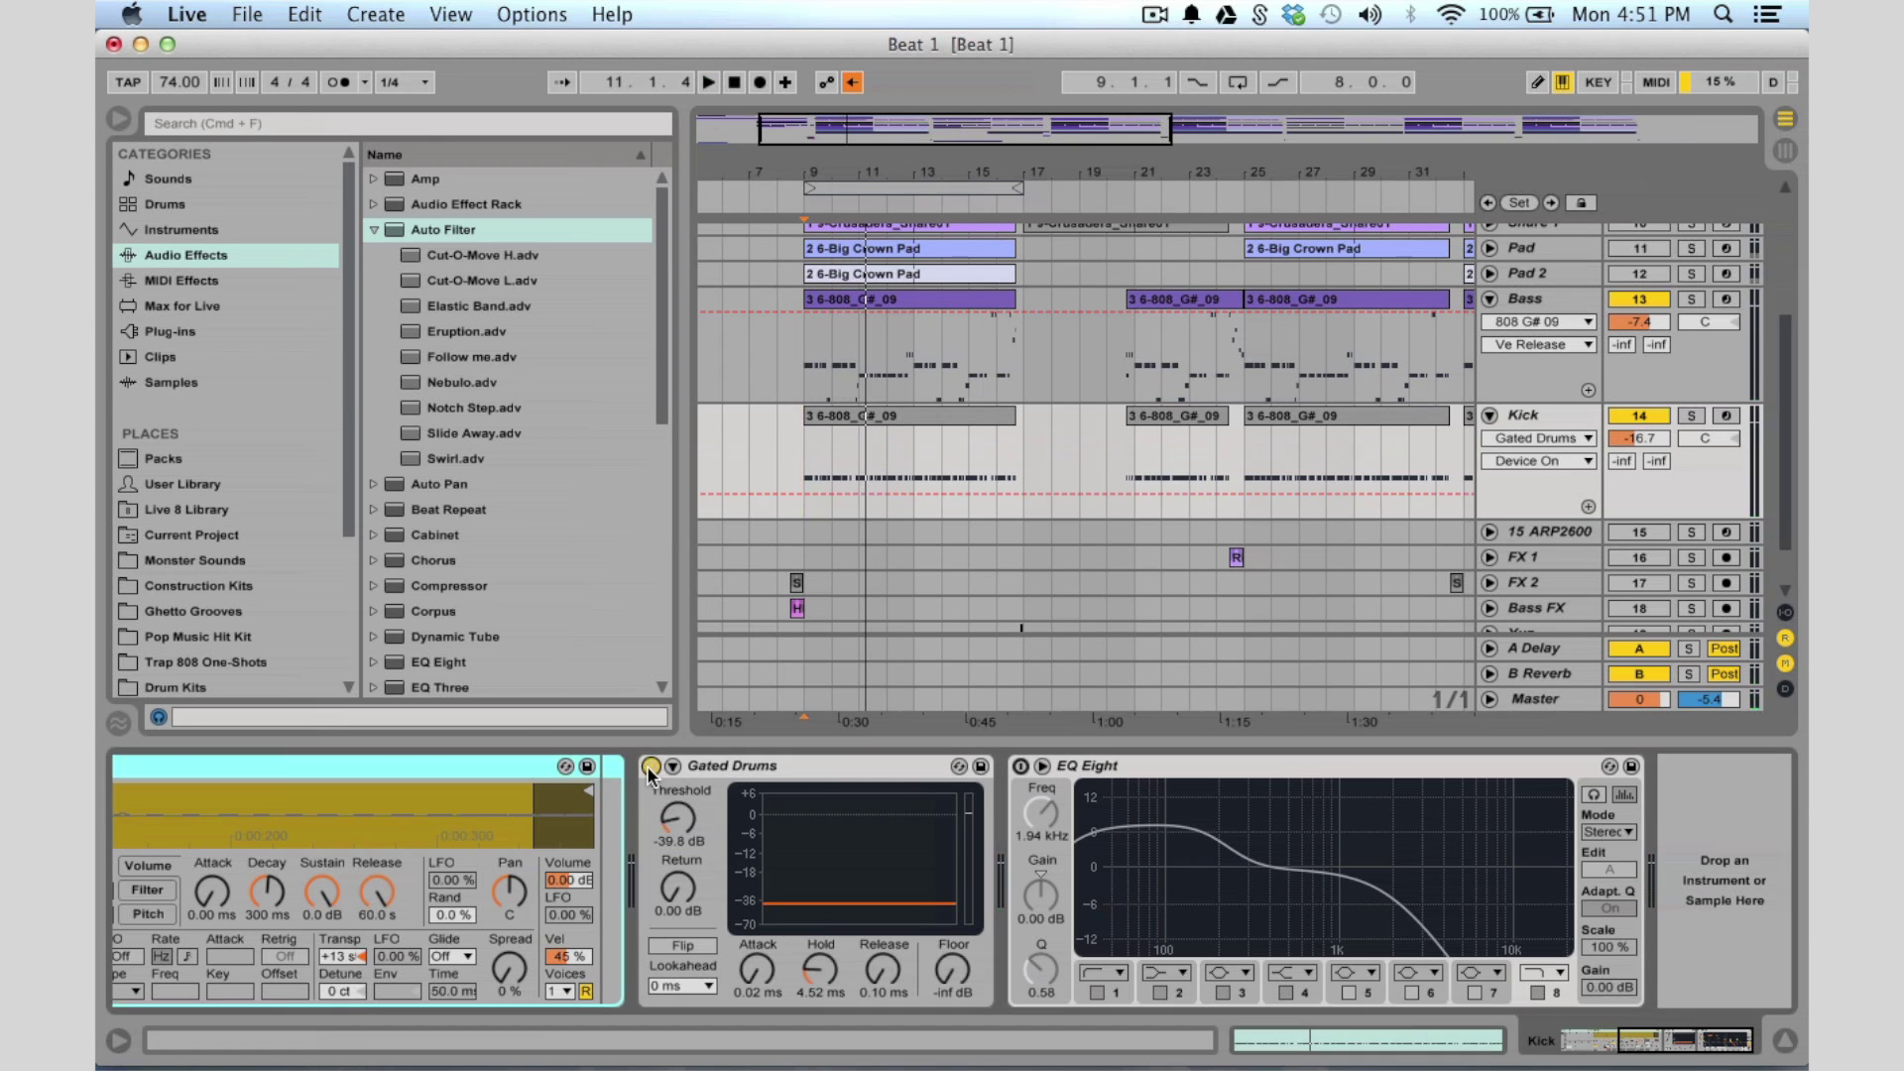
left_click(1026, 765)
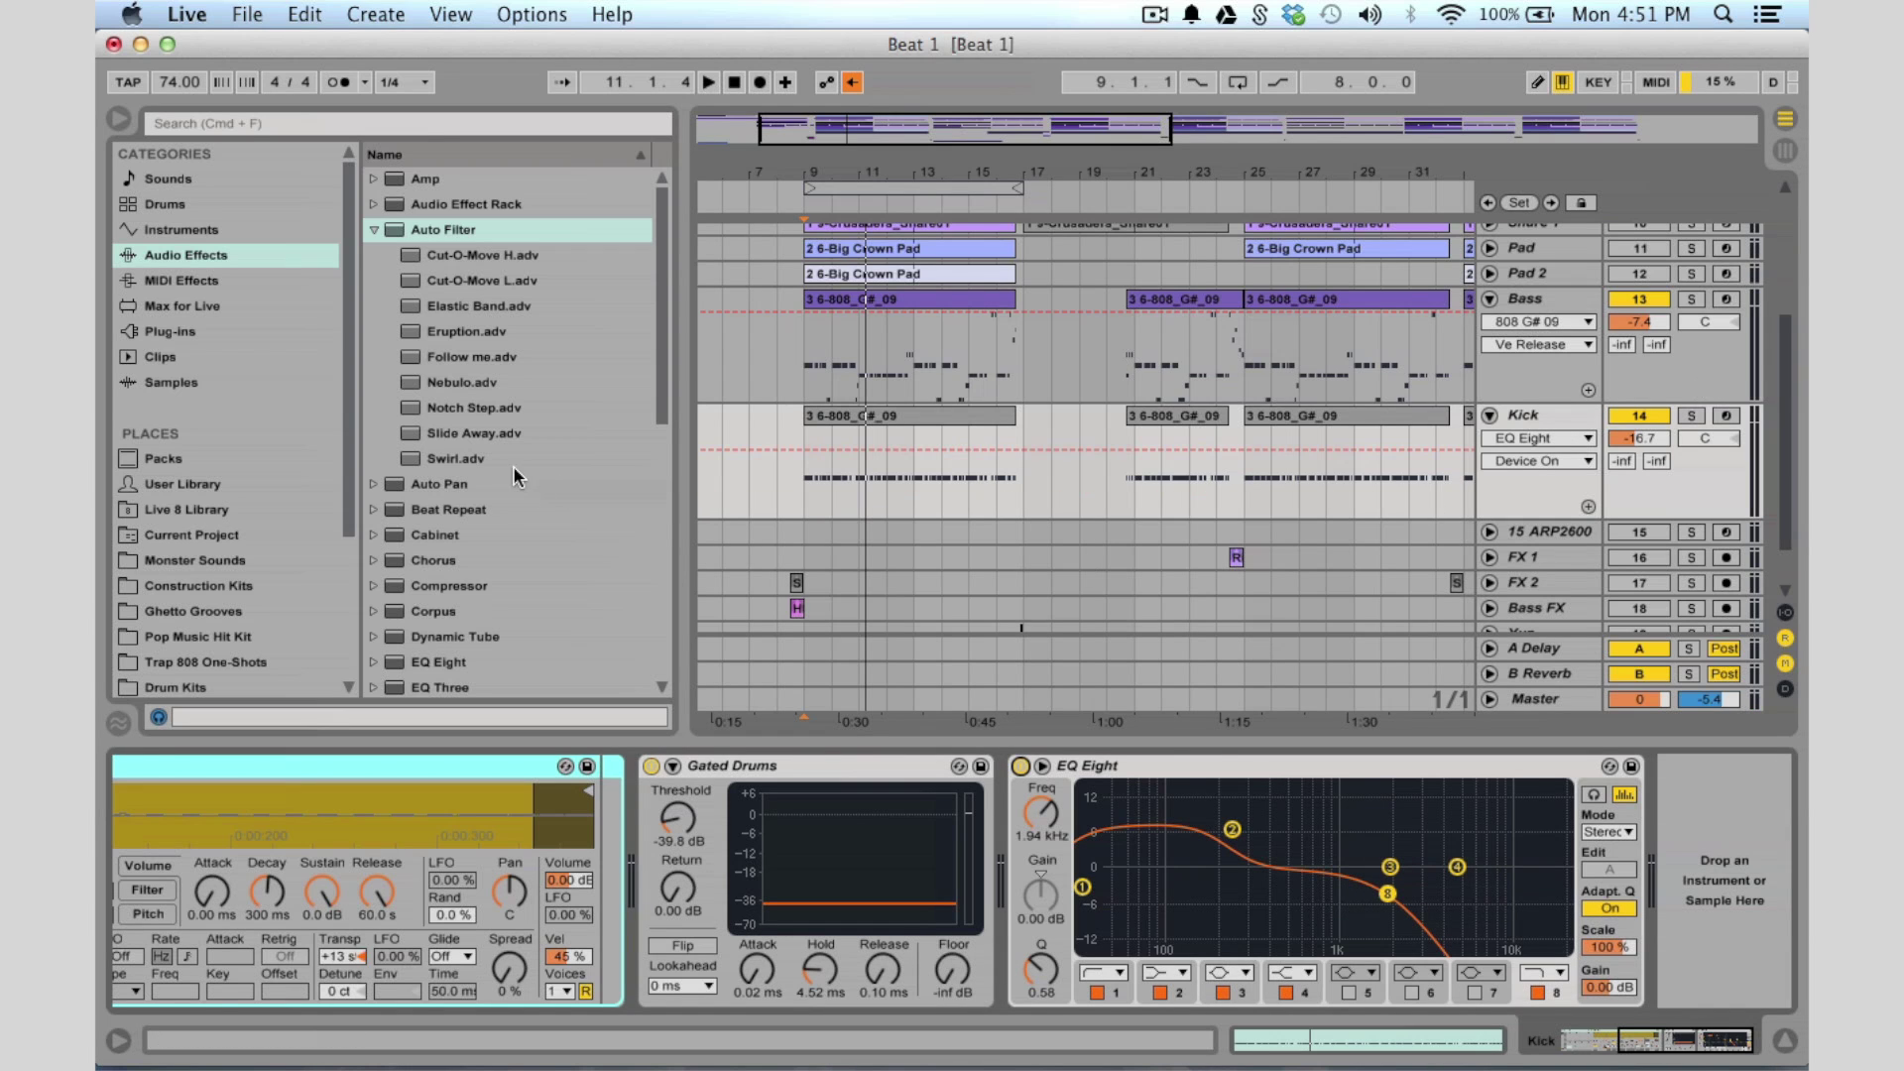
Locate the EQ Eight and Gate devices among the browser's audio effects
scroll(454, 607, "down", 3)
scroll(454, 607, "down", 4)
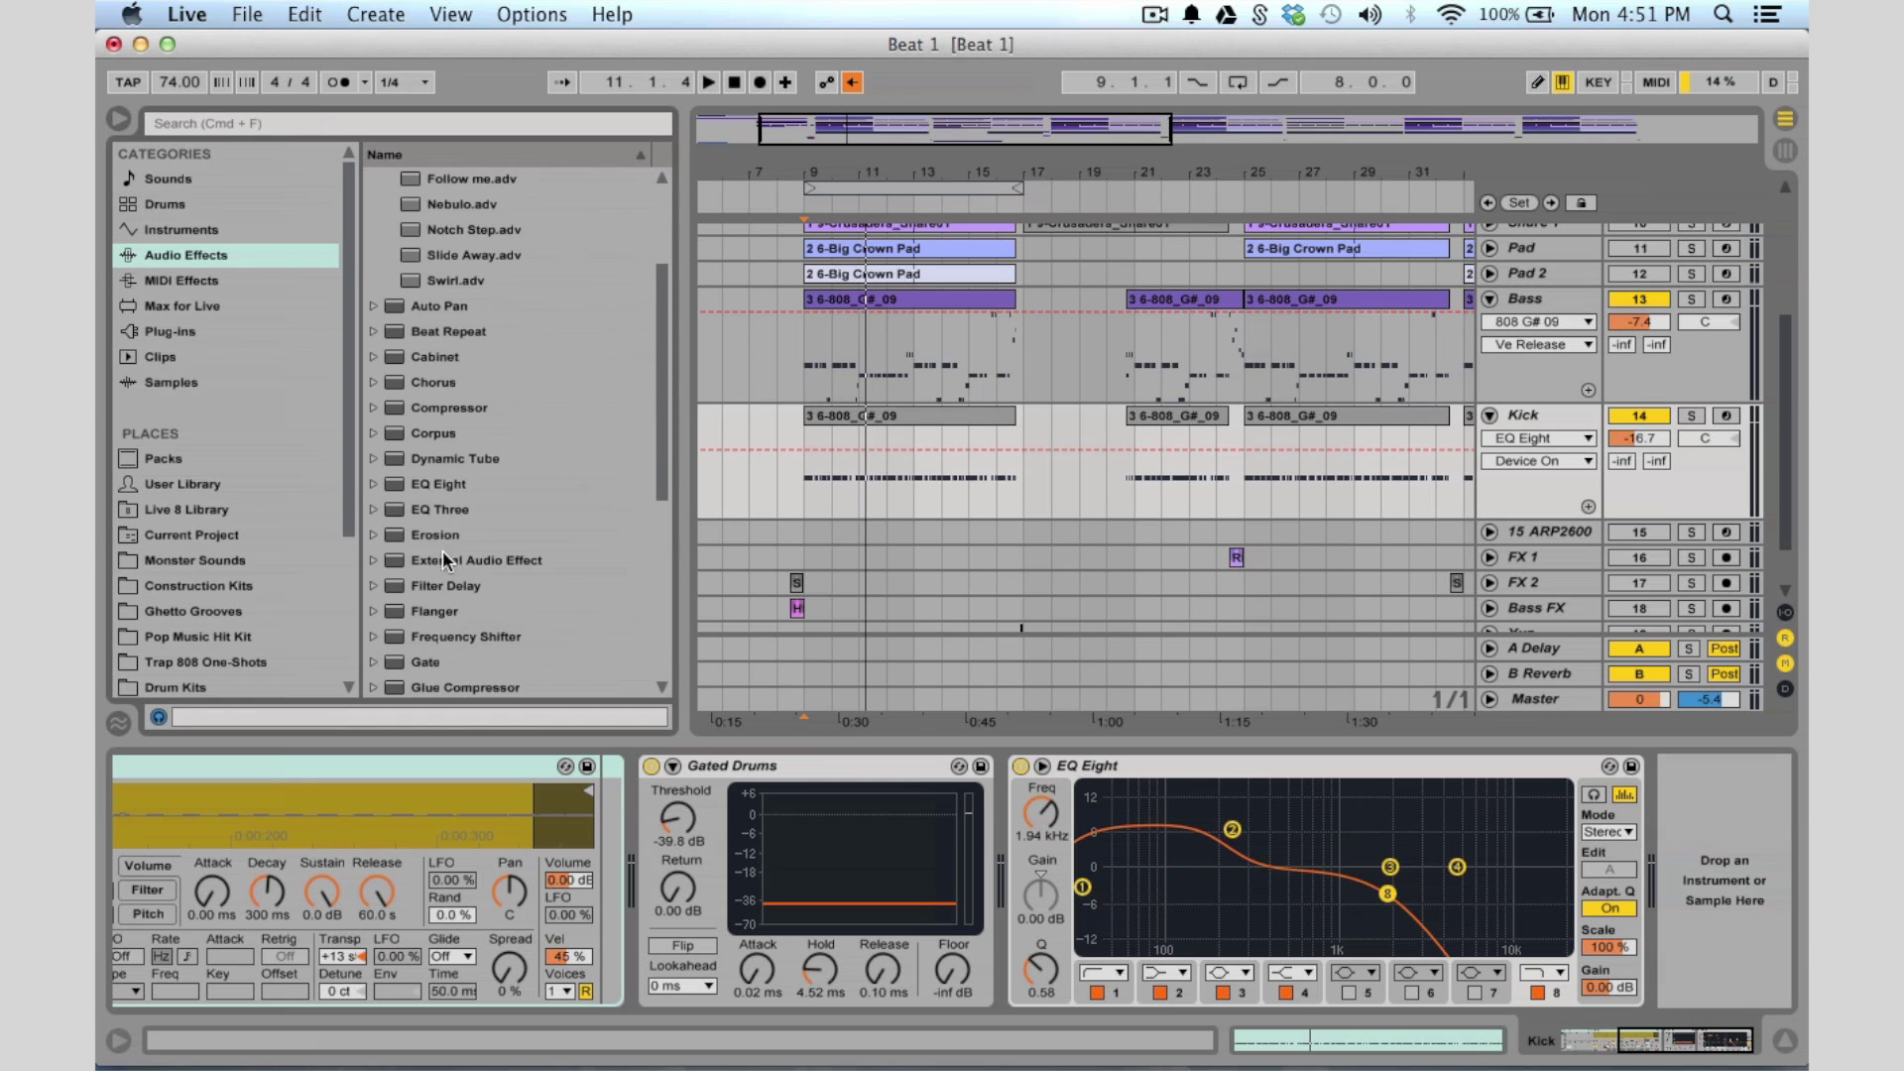
left_click(436, 486)
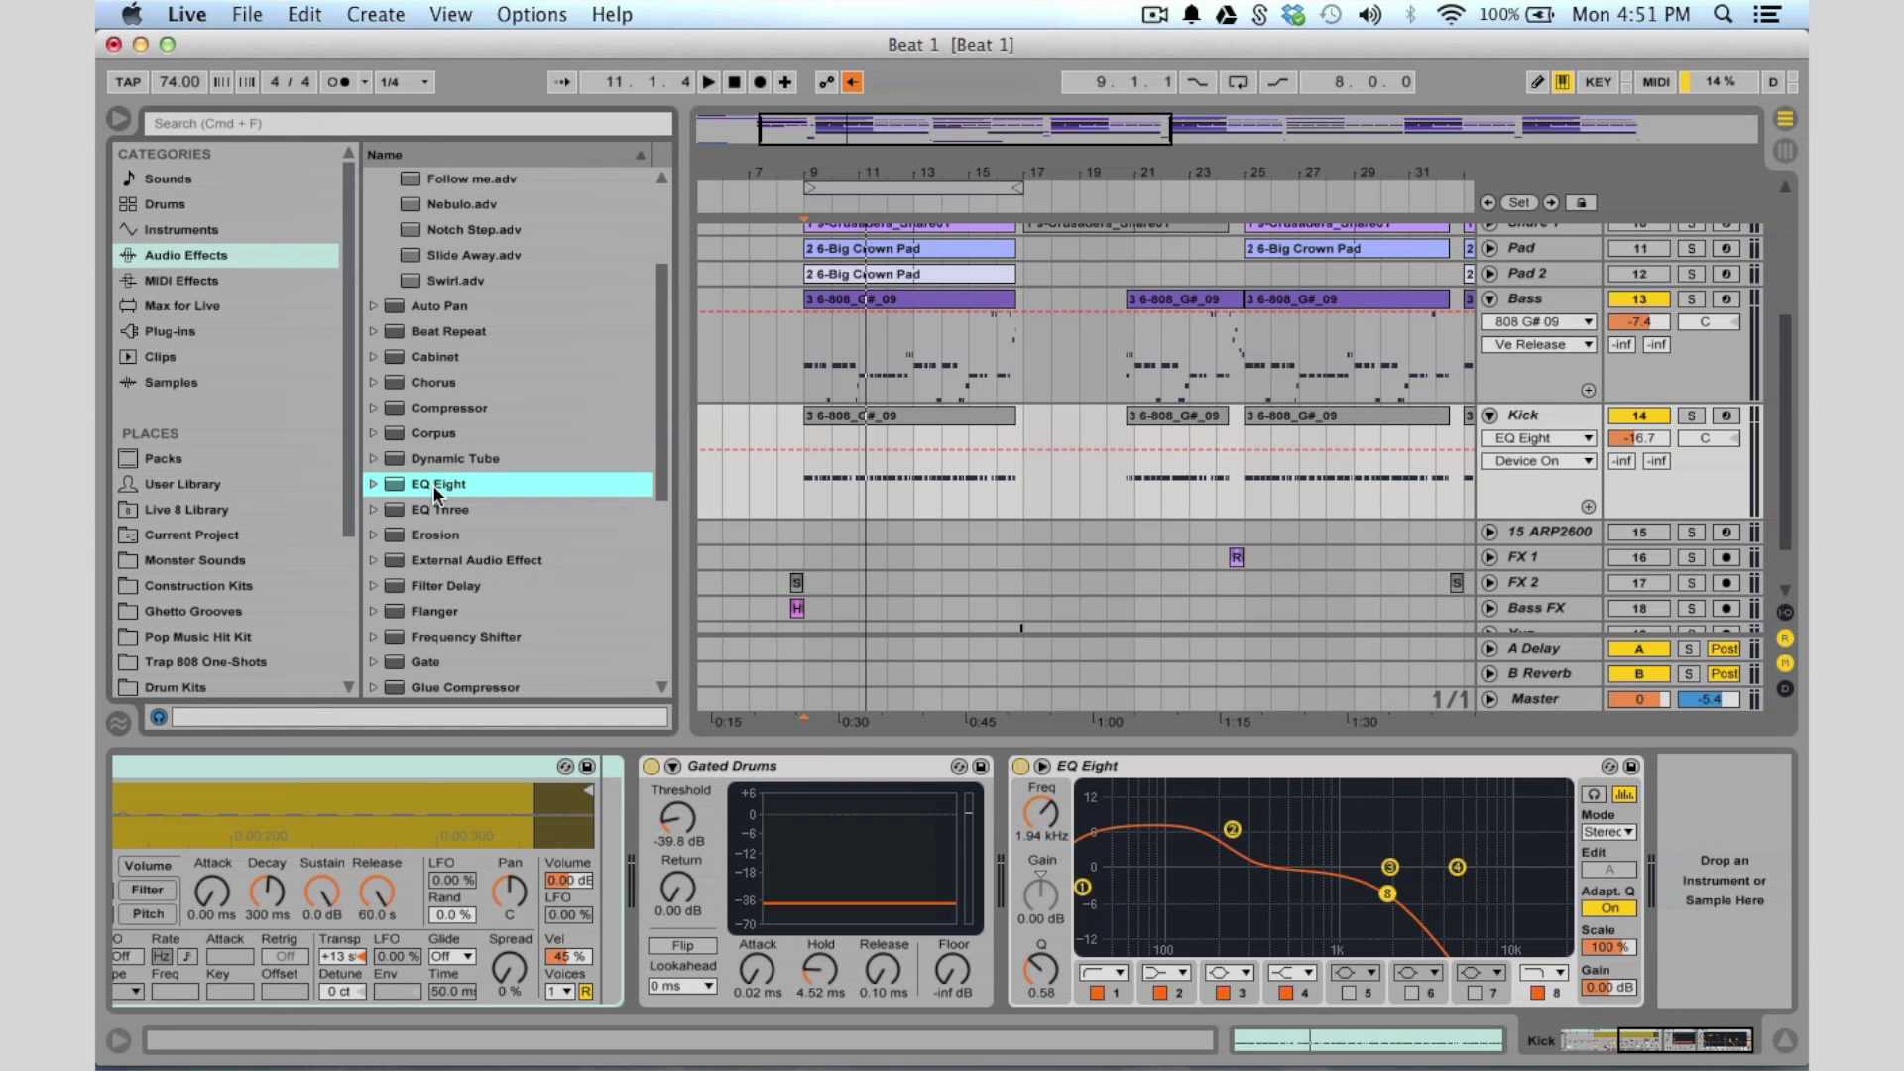
scroll(435, 485, "down", 5)
left_click(413, 534)
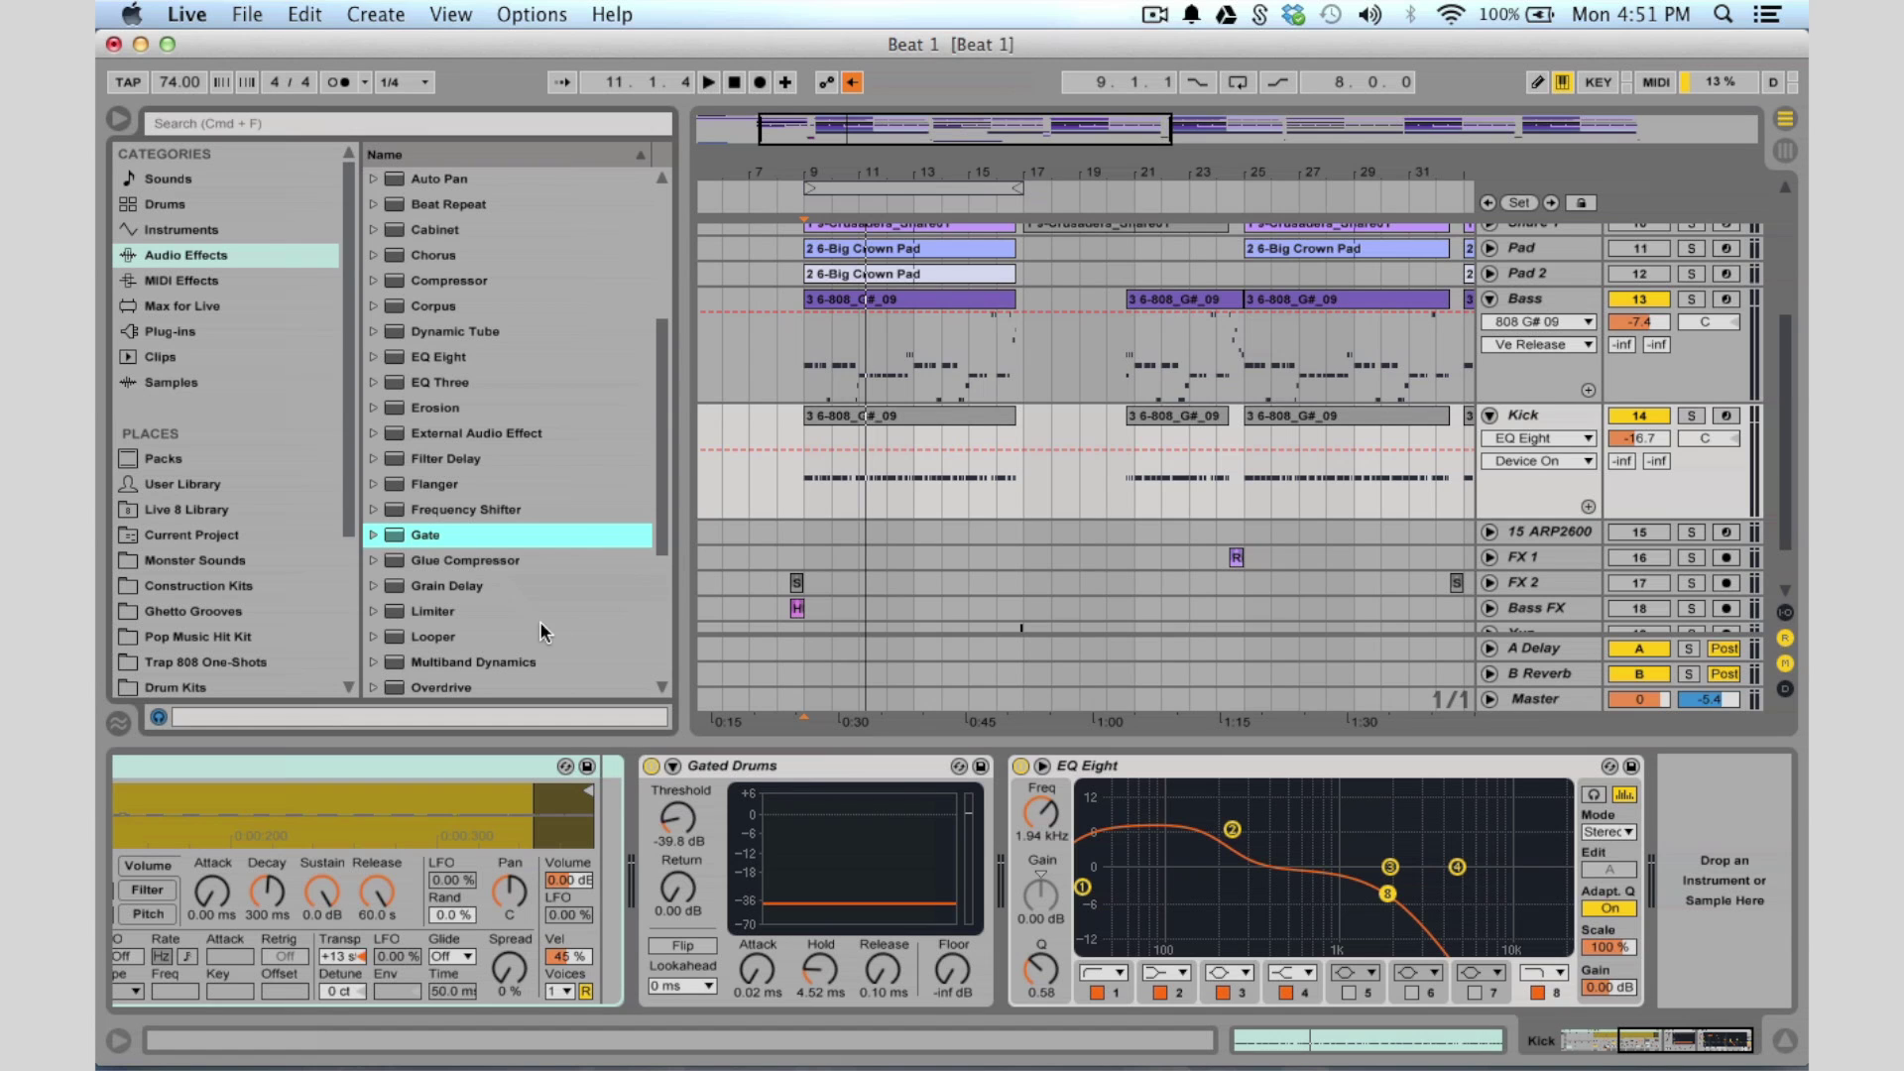
Audition the Bass and Kick tracks together from 9.1.1 with the Kick's effects turned on
left_click(804, 511)
key("space")
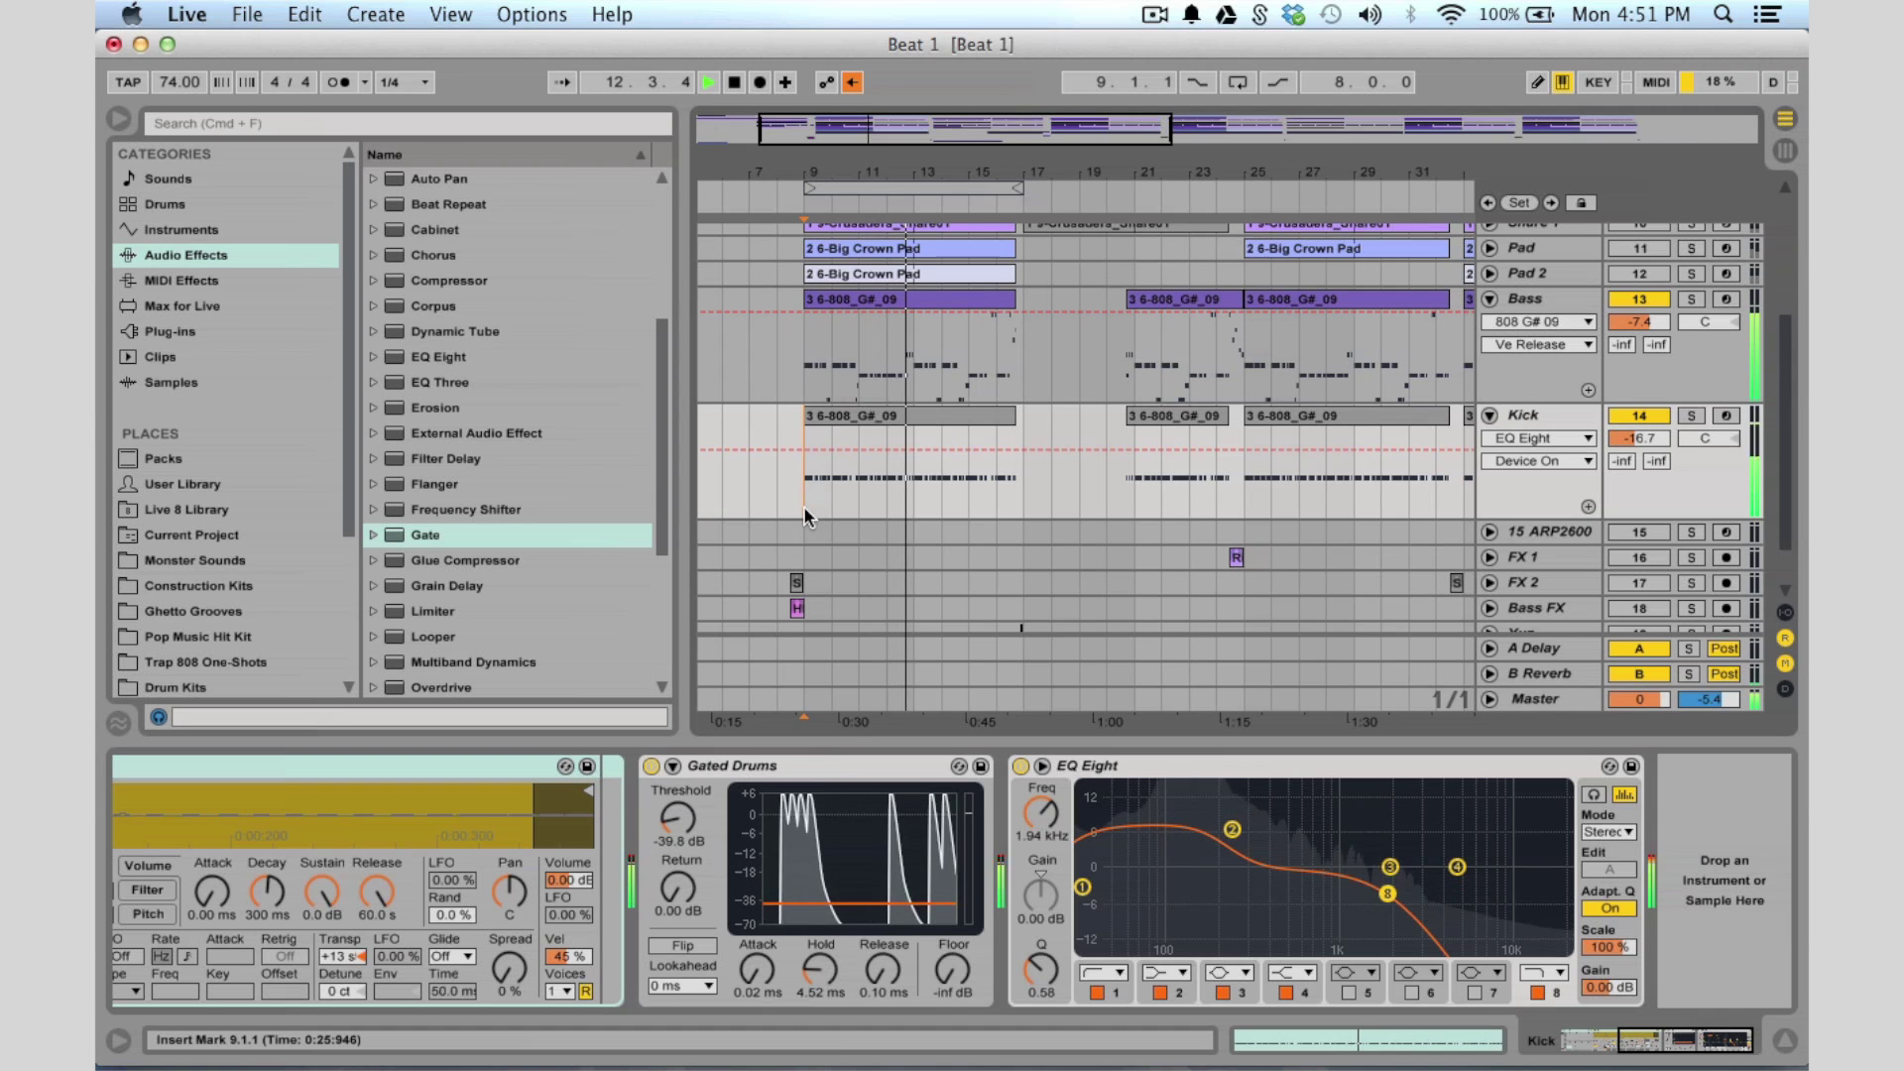
key("space")
Open the Kick clip starting at bar 9, fold its note editor to the used notes, and show all eight bars
left_click_drag(905, 170, 1019, 250)
left_click_drag(853, 152, 855, 139)
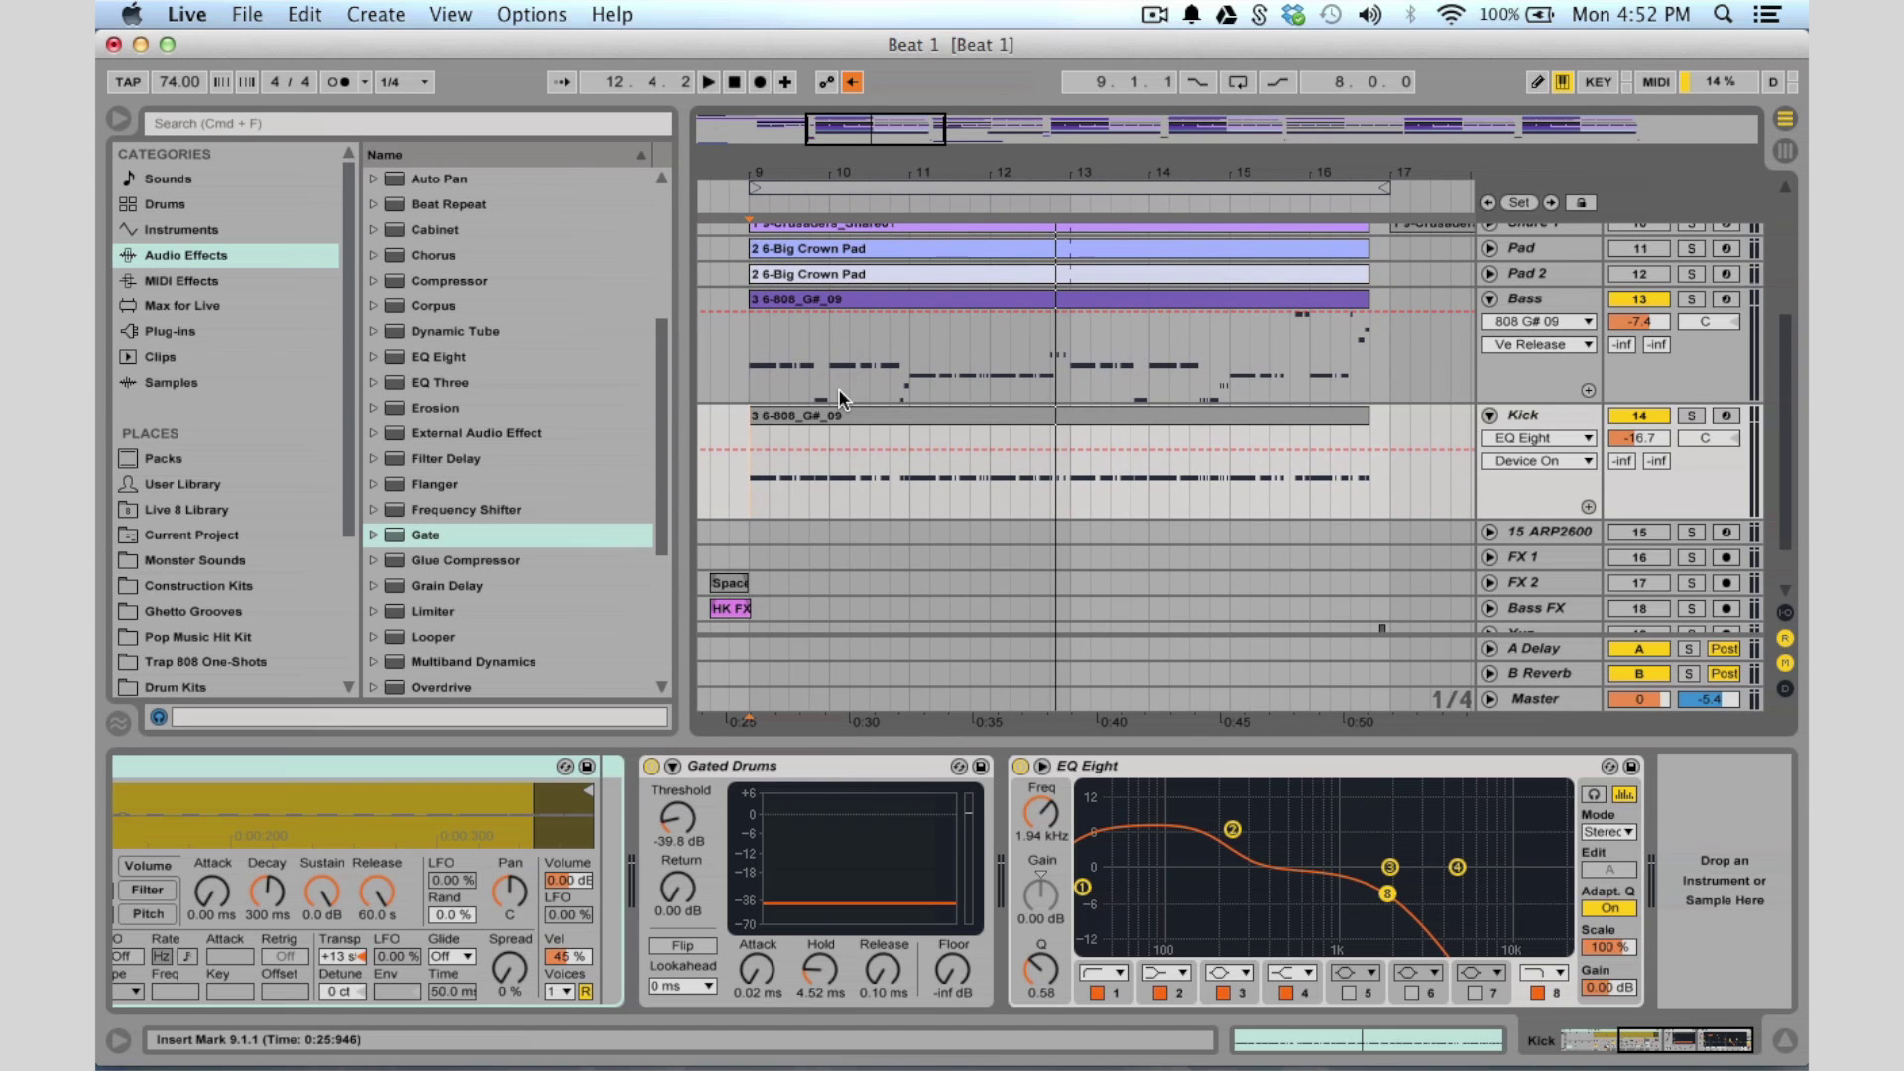
scroll(798, 447, "up", 1)
scroll(797, 440, "up", 6)
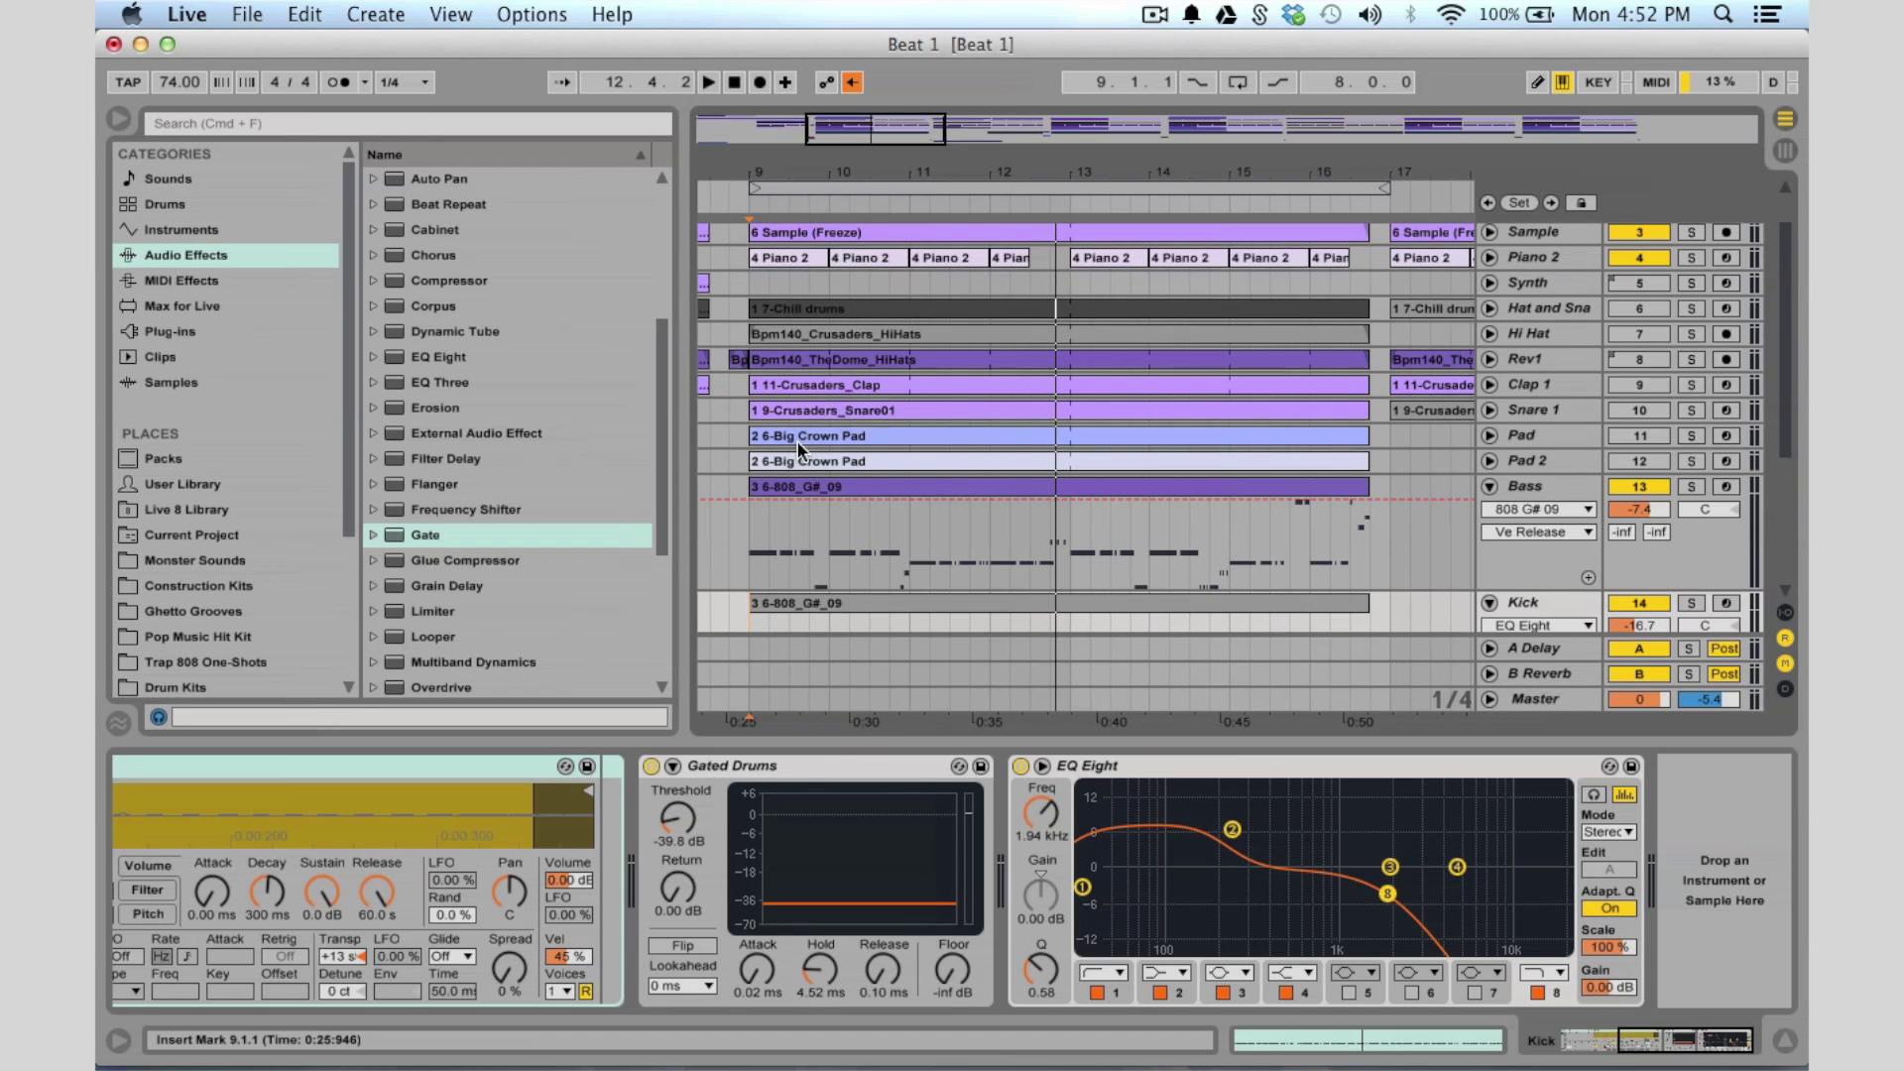
scroll(797, 447, "down", 7)
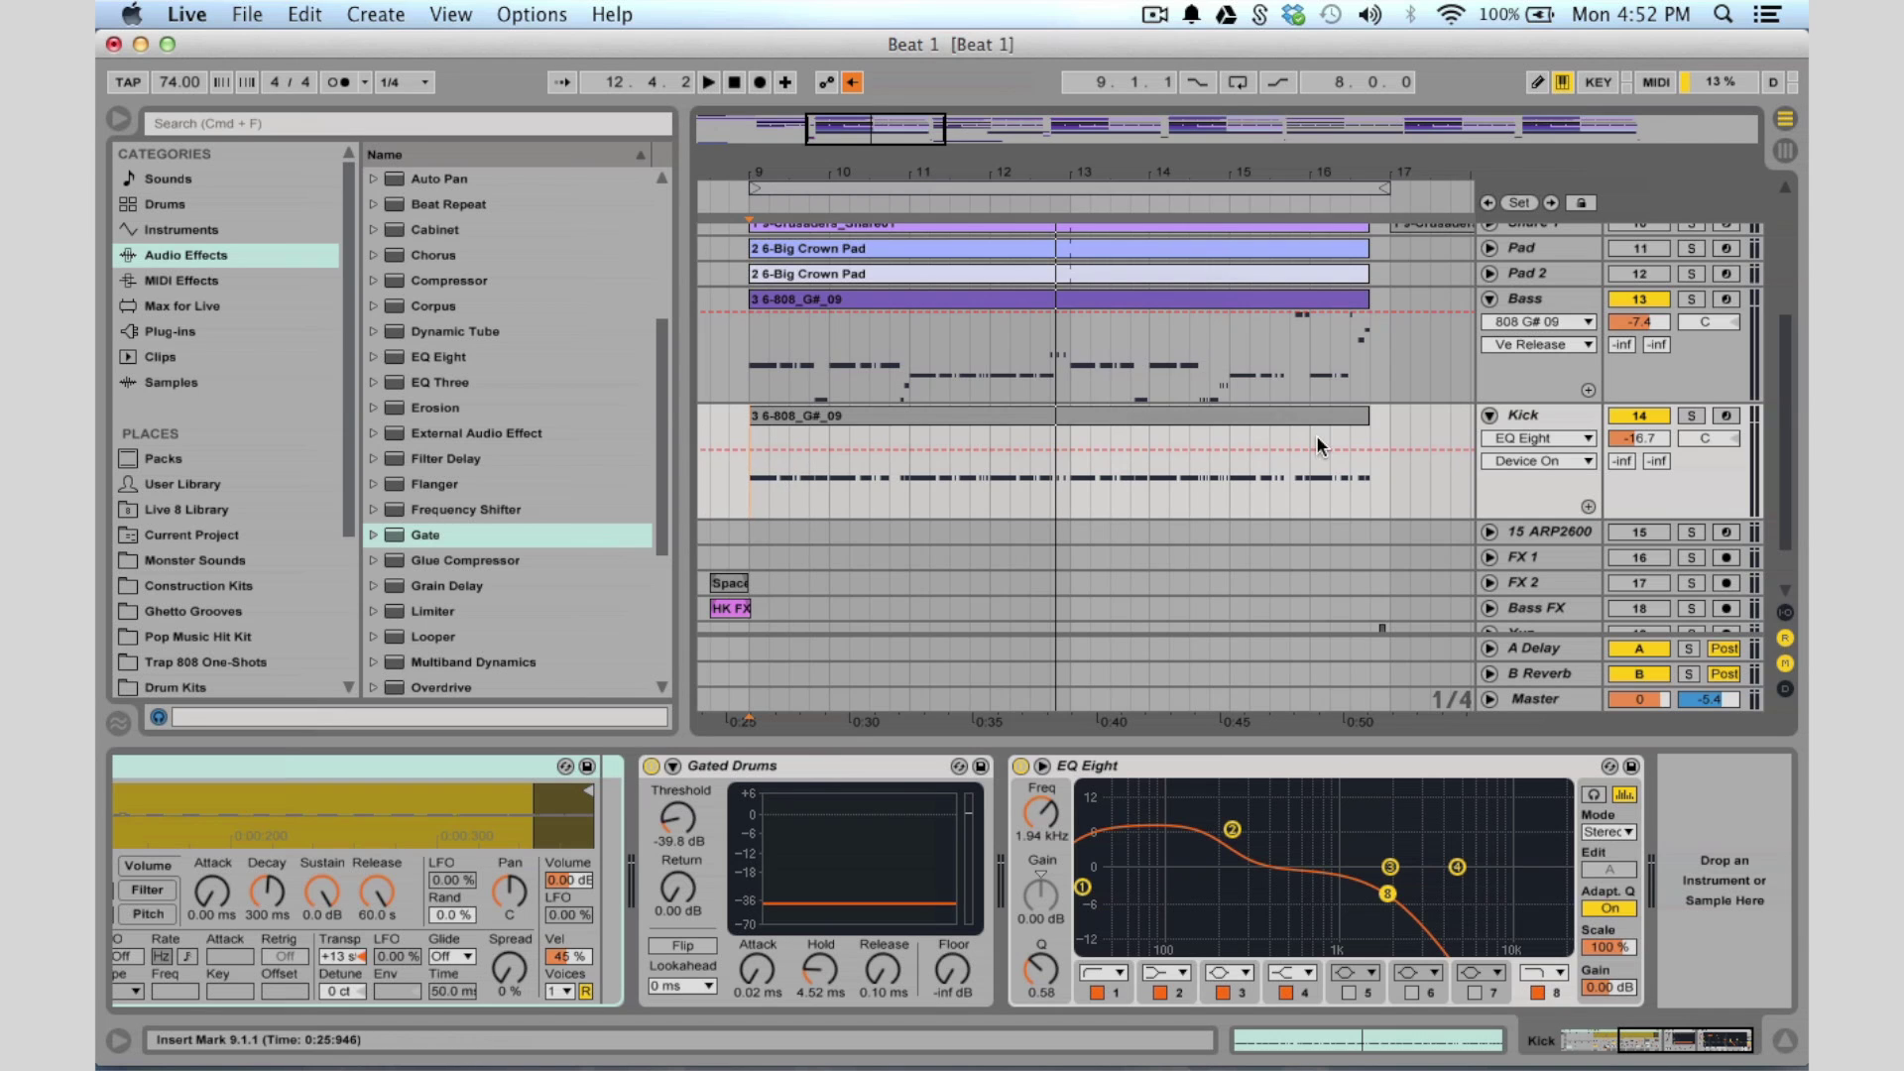
scroll(1073, 591, "up", 2)
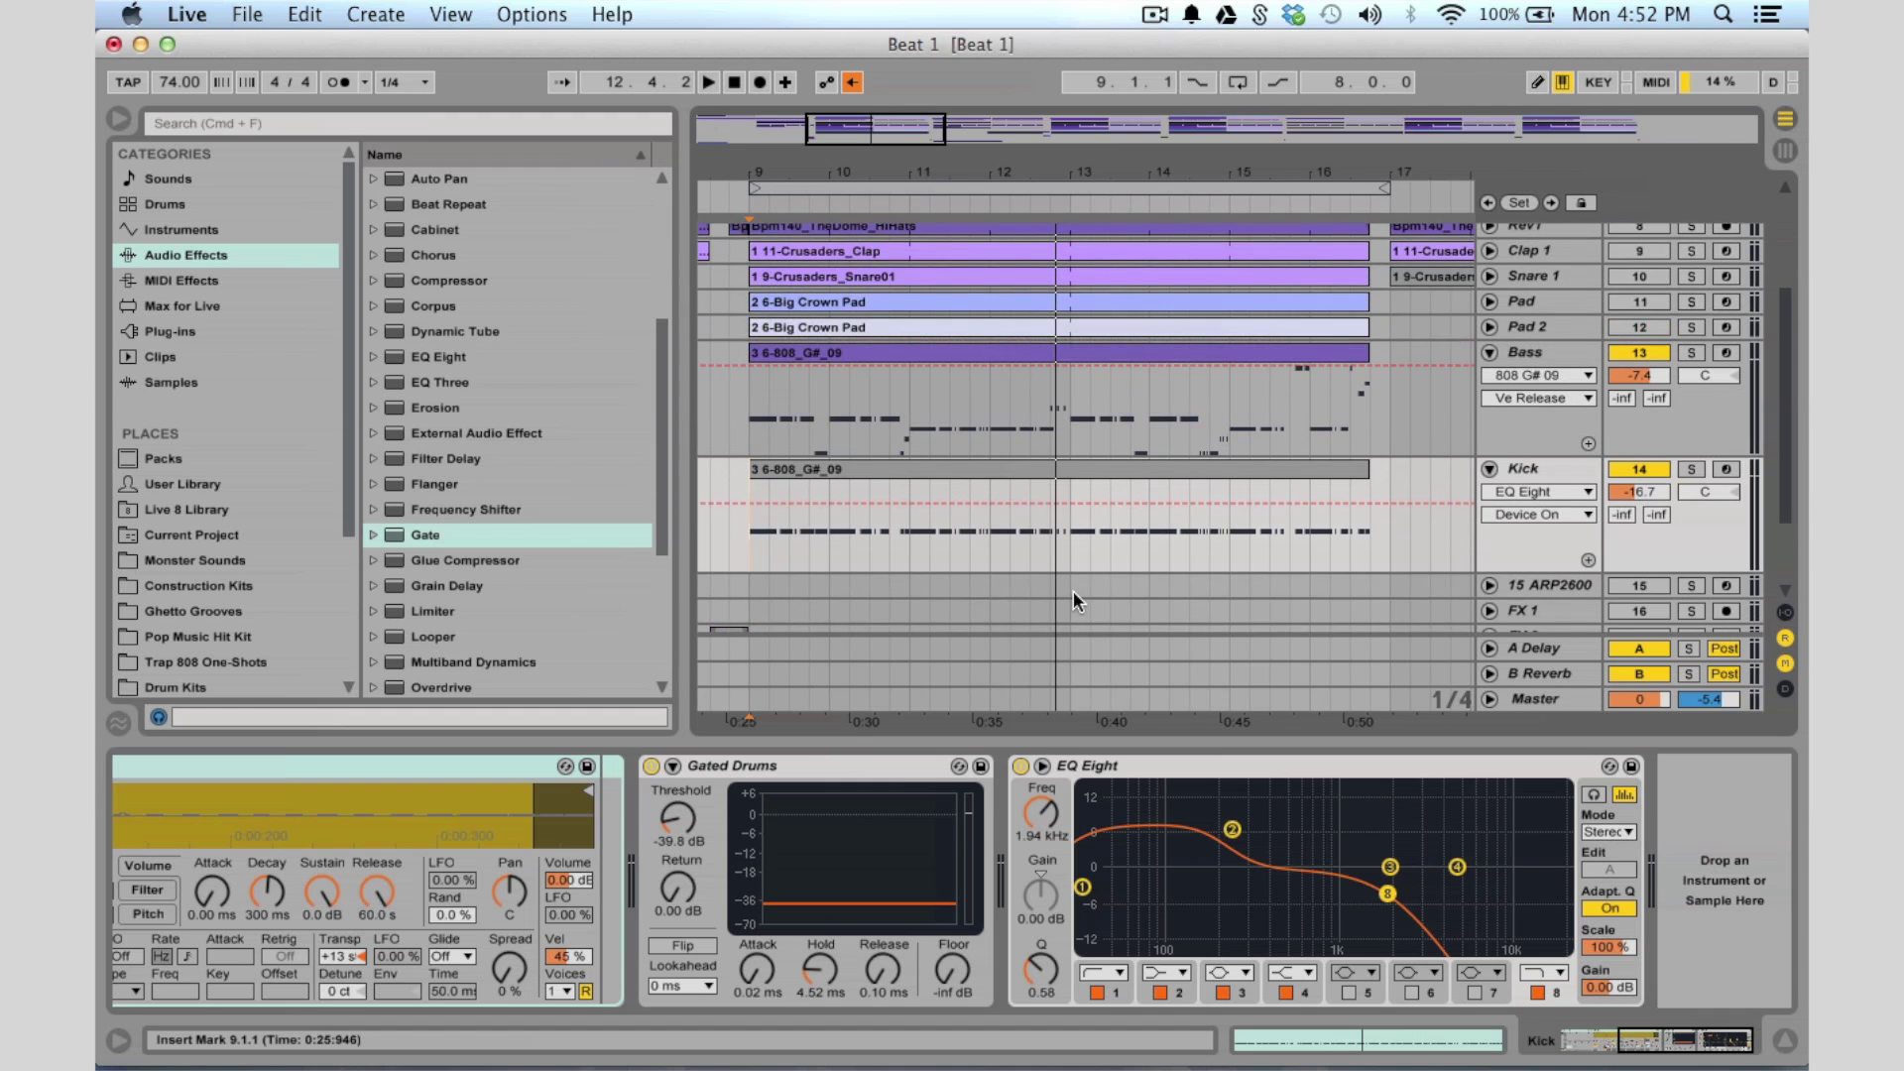
left_click(825, 472)
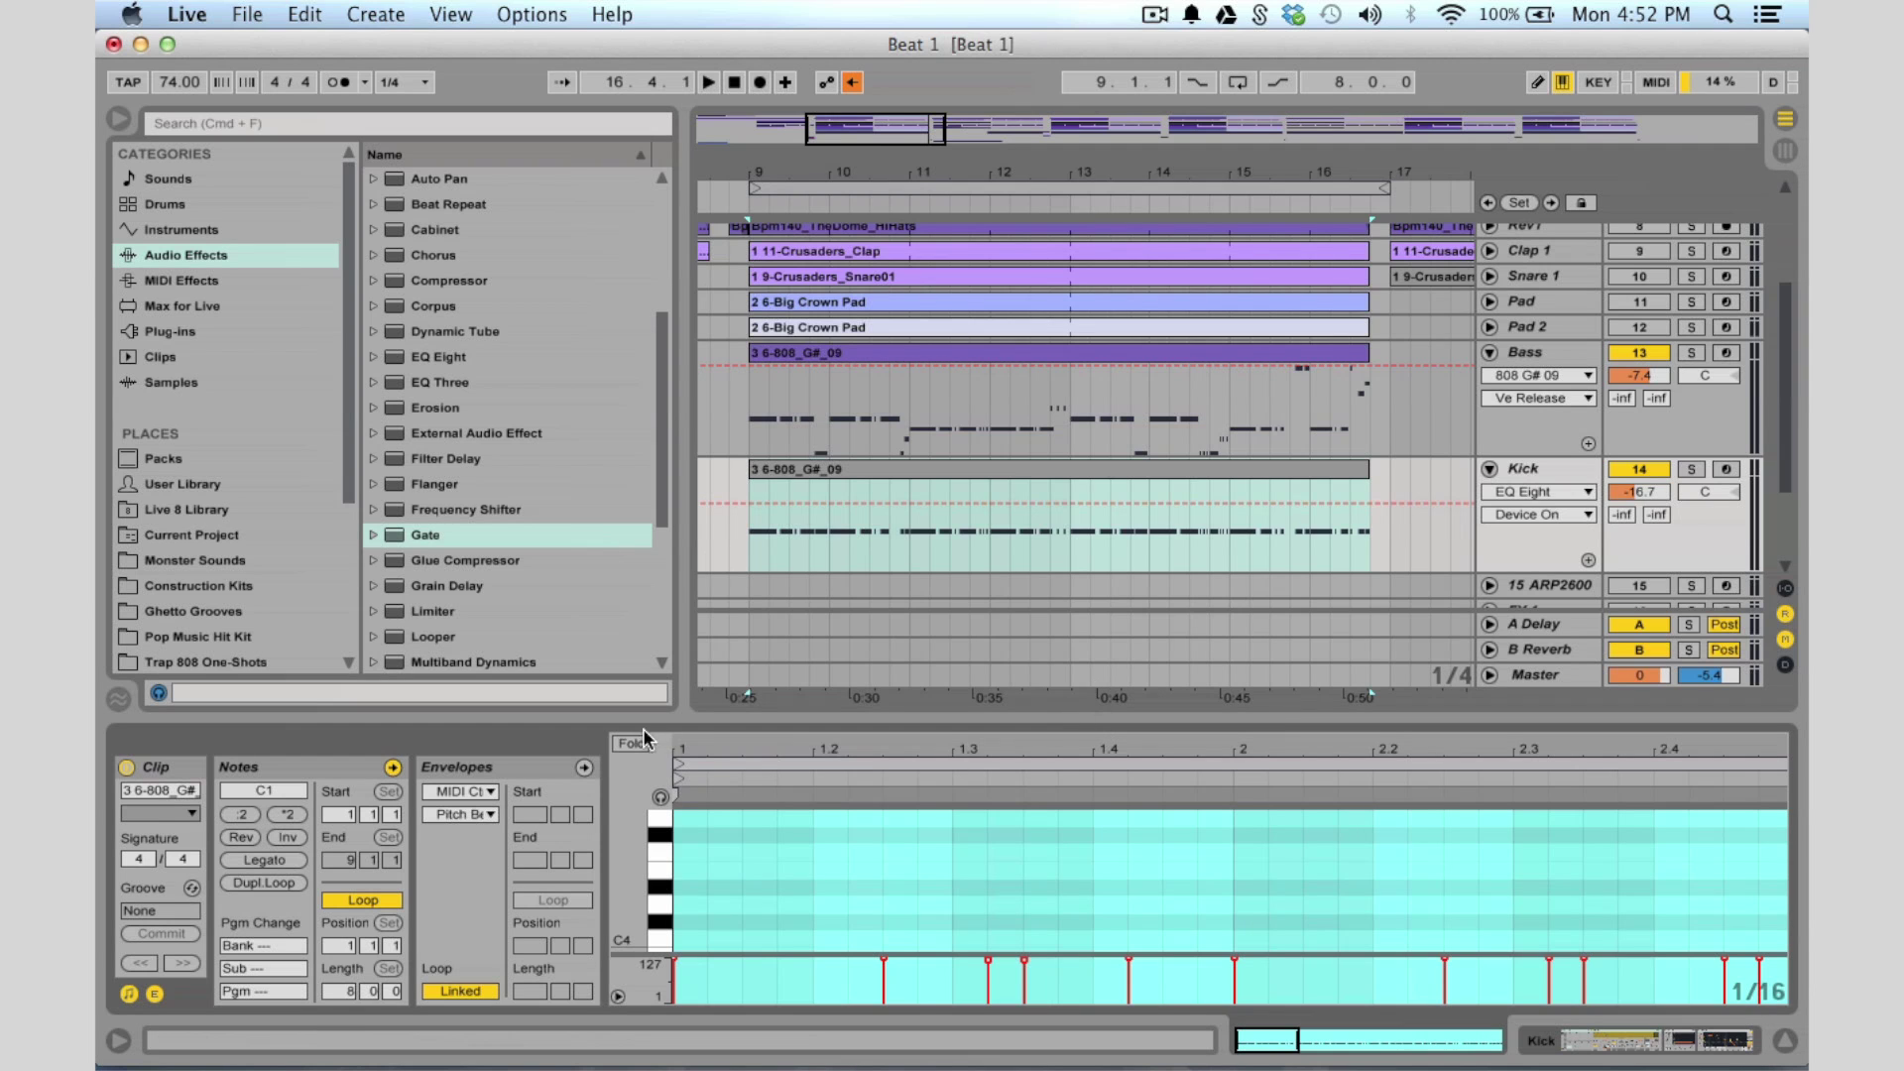
scroll(1274, 893, "down", 8)
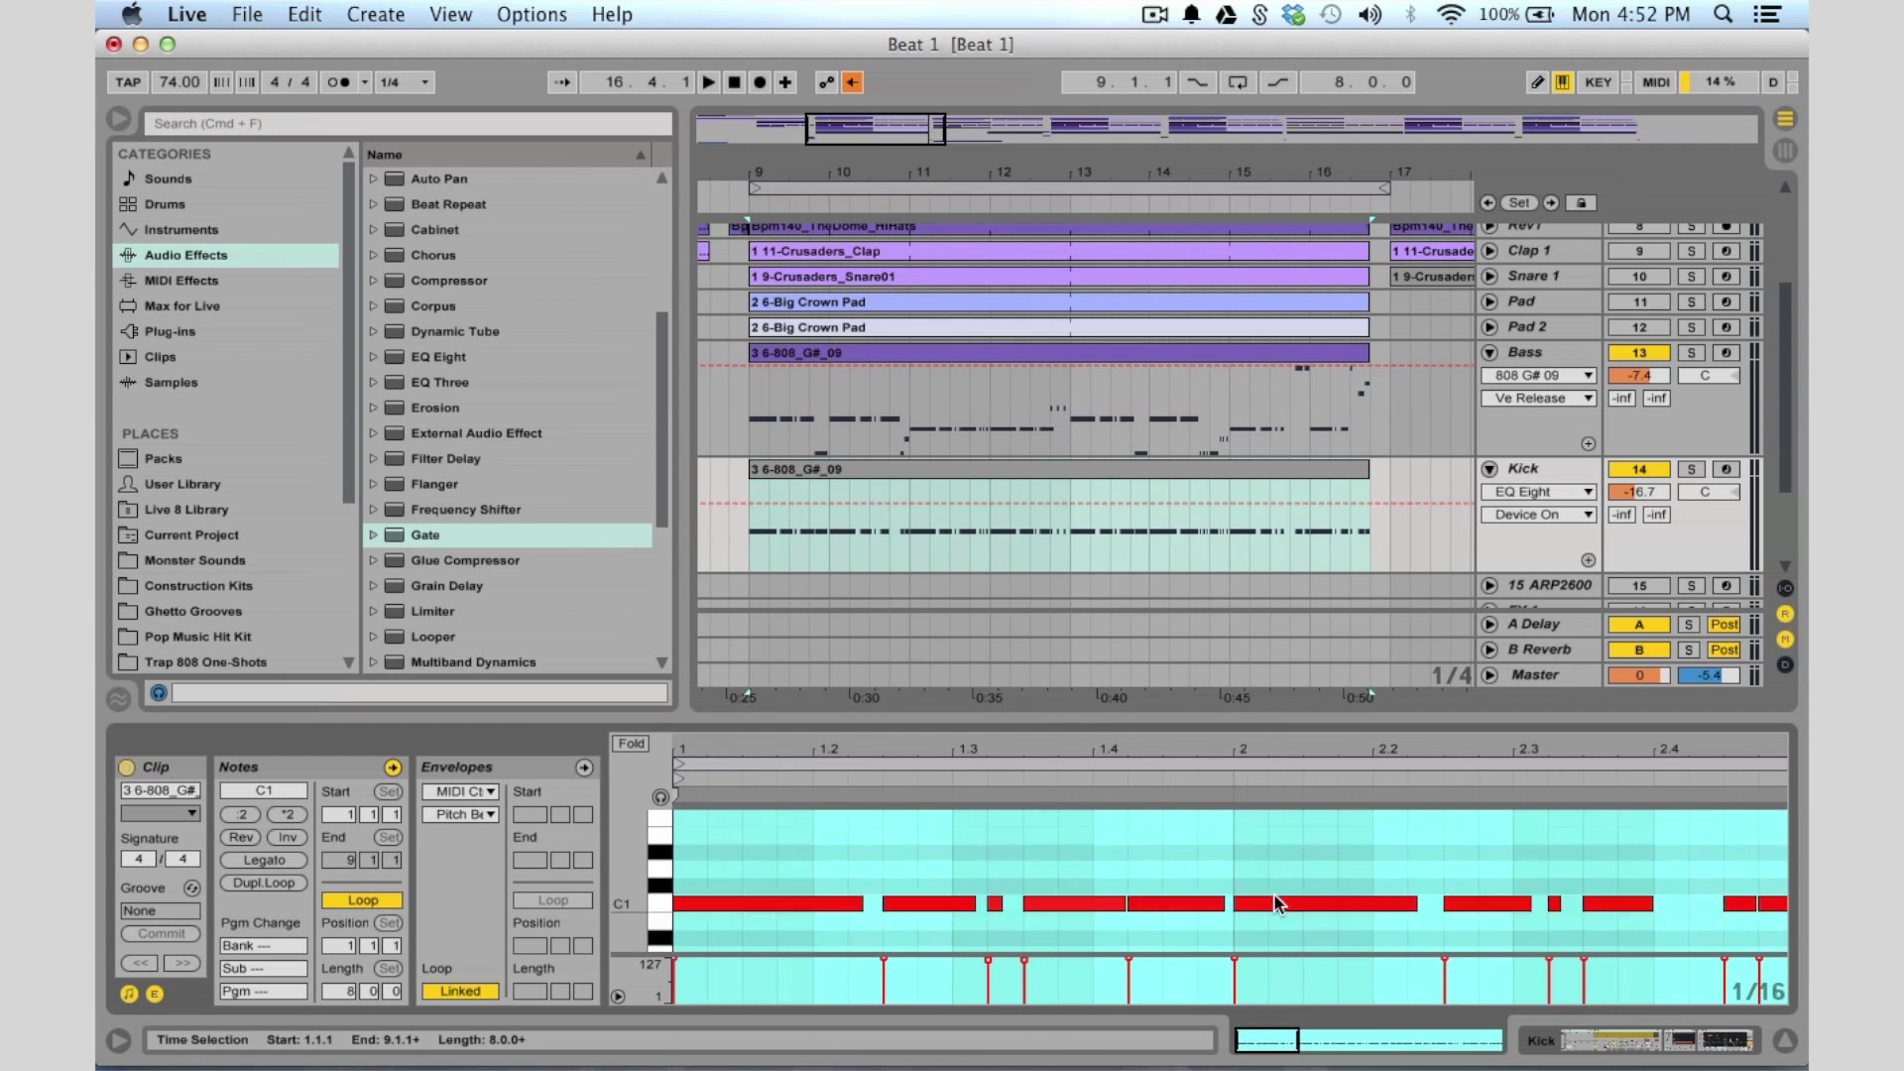
left_click(631, 744)
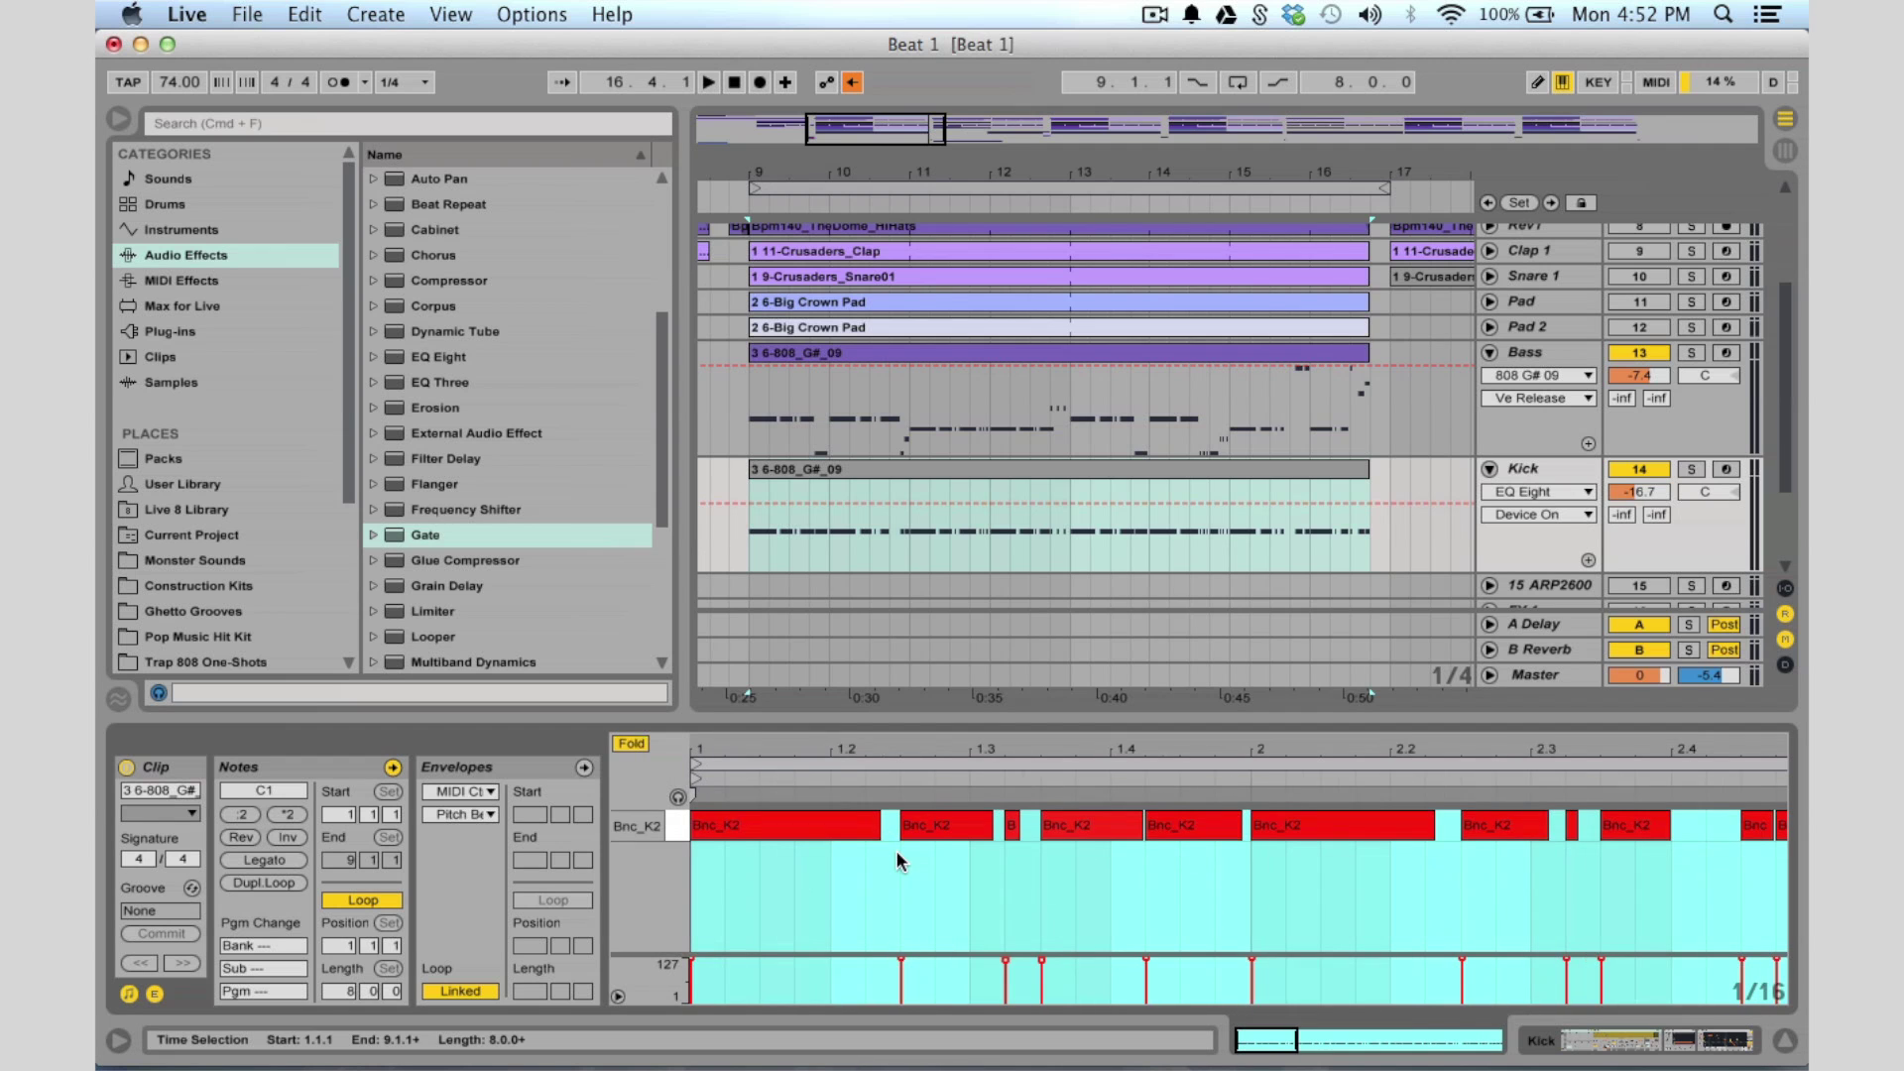
left_click_drag(1275, 1040, 1275, 956)
left_click_drag(1322, 1042, 1322, 1004)
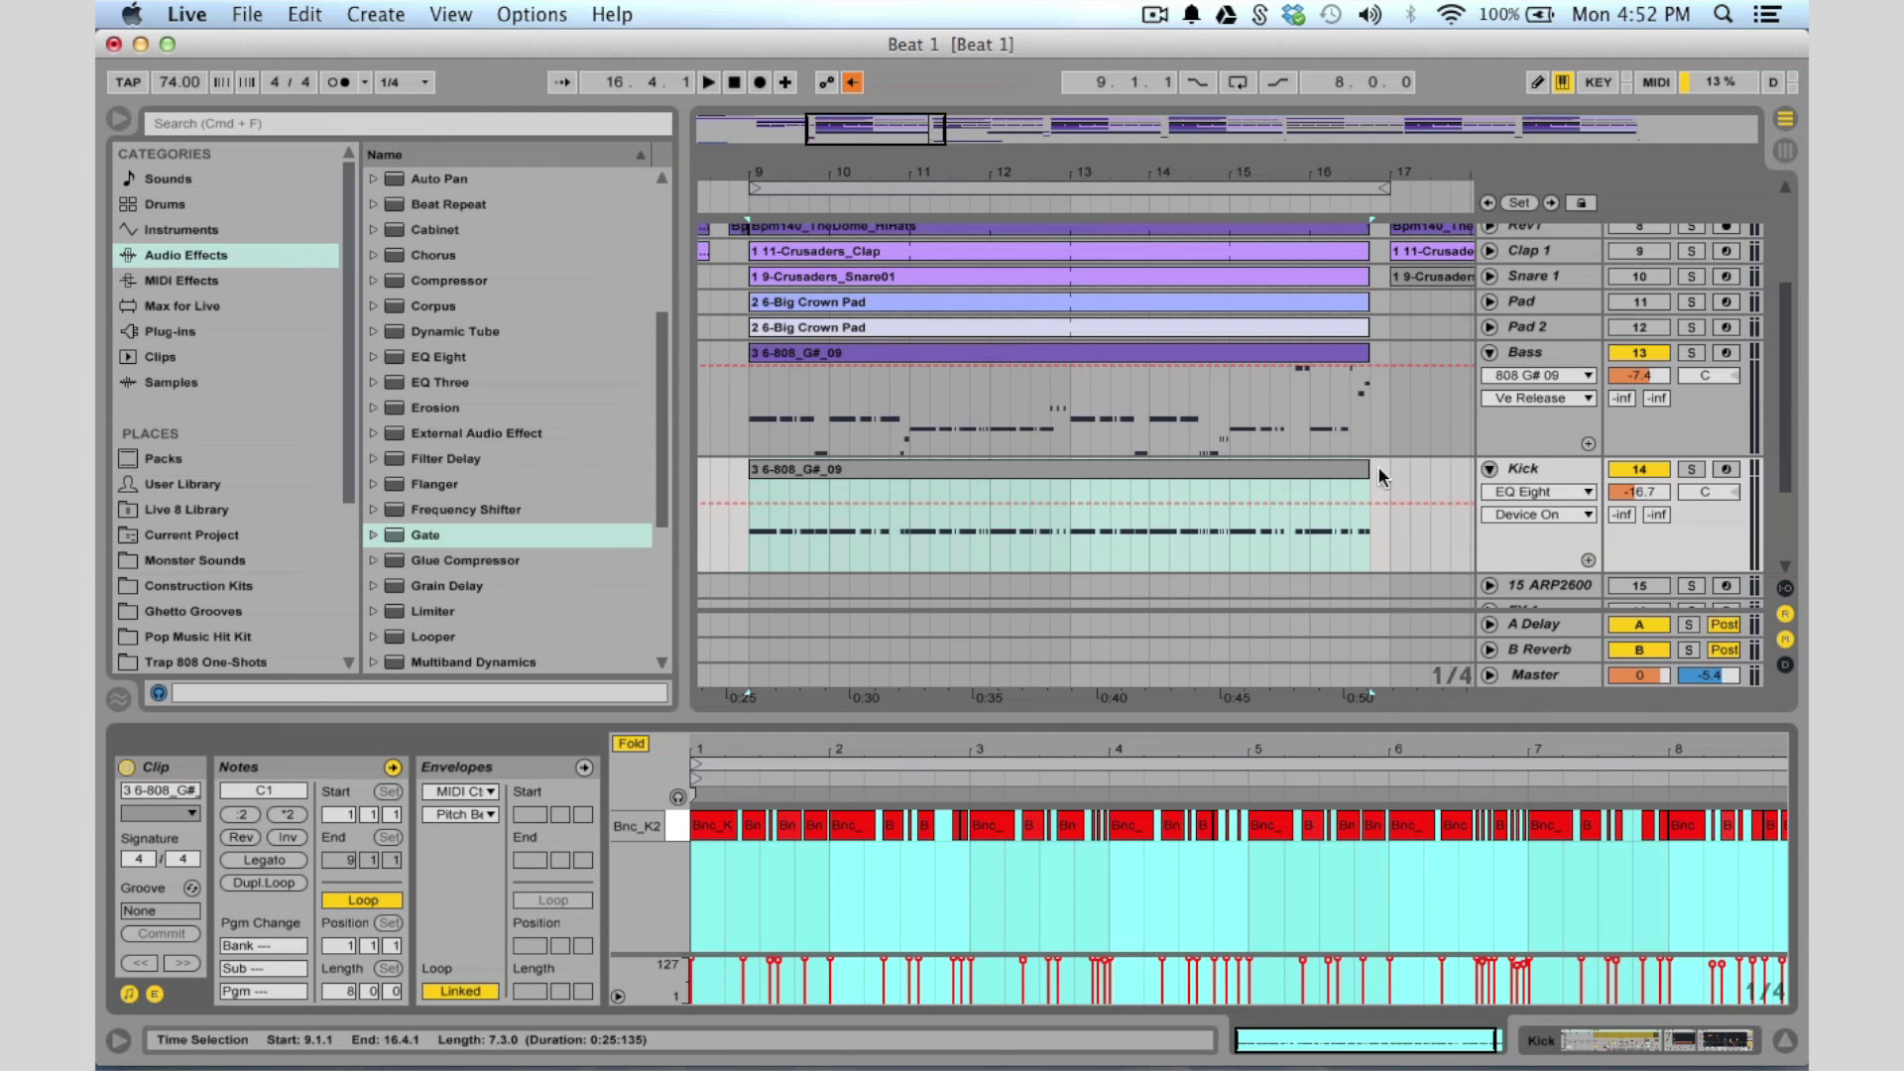
Compare the notes of the Kick and Bass clips at bar 9, and enlarge the note editor for the Bass clip
left_click(1252, 469)
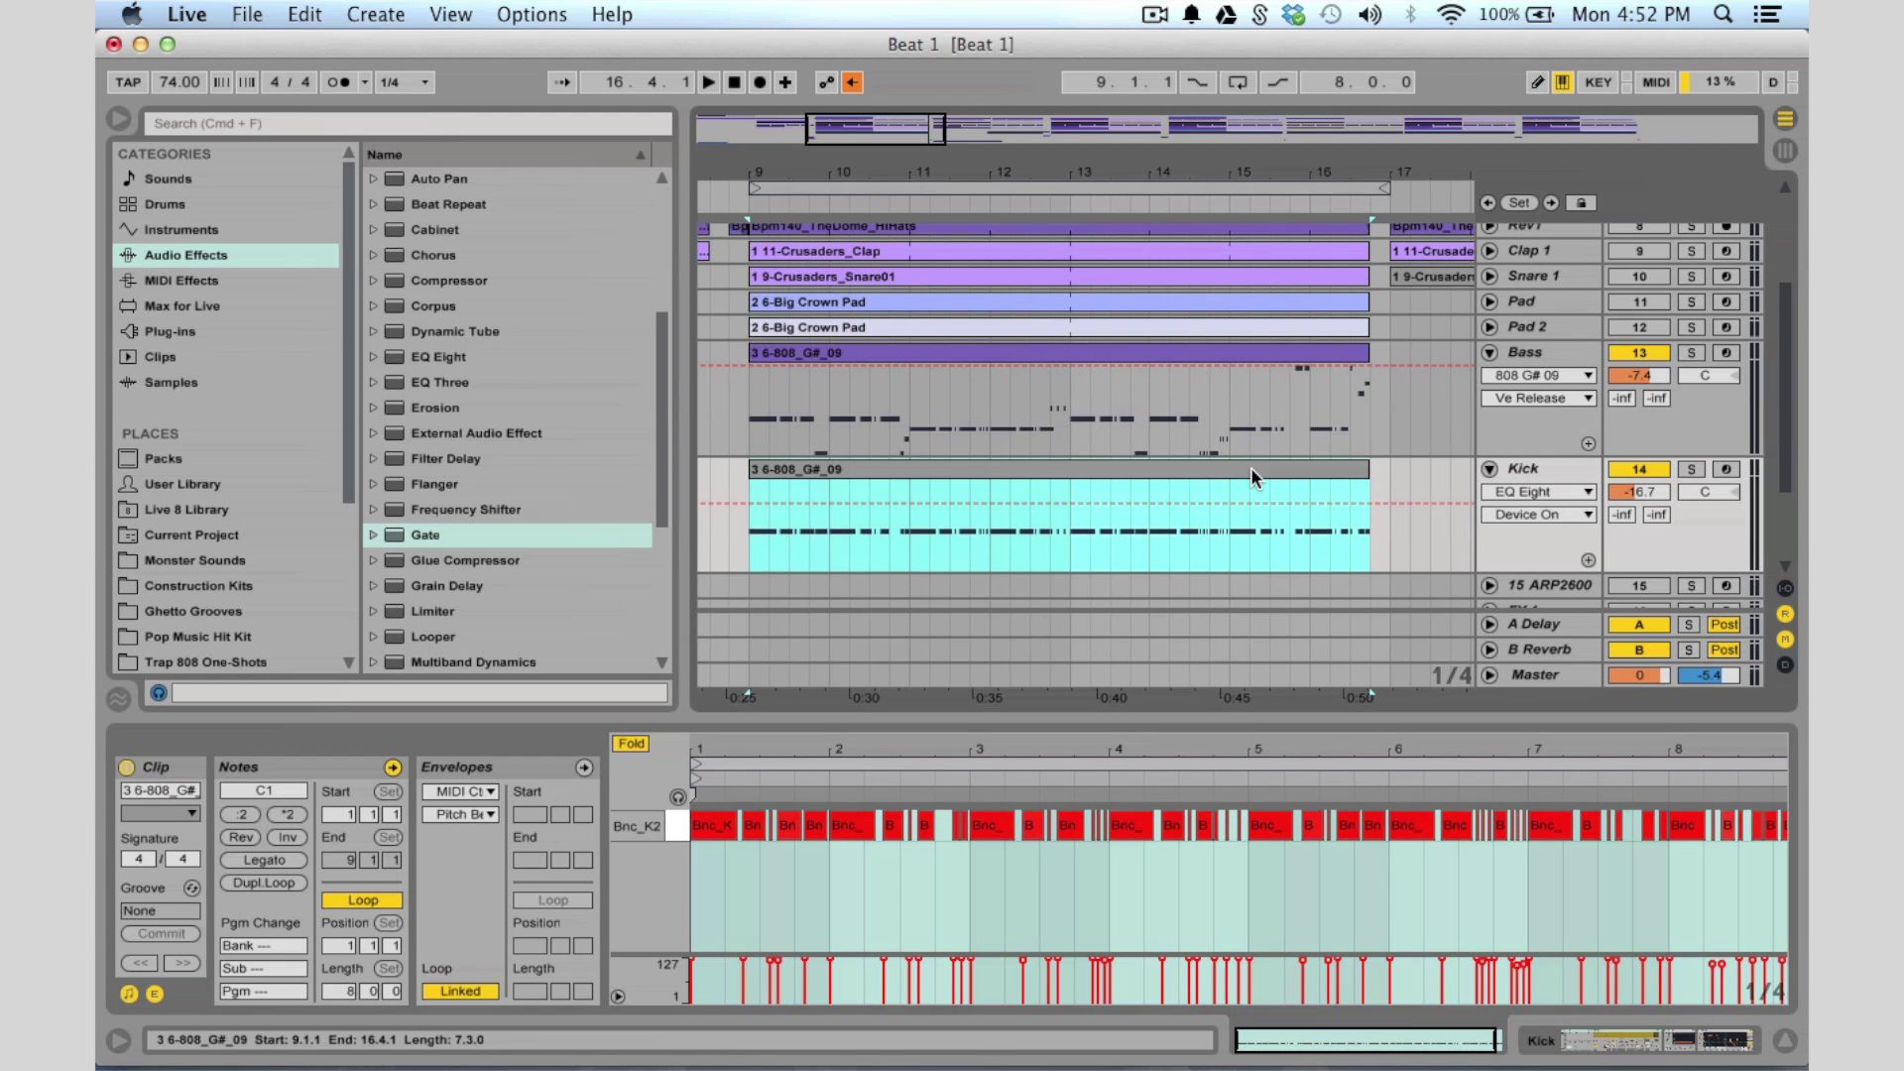
left_click(1045, 354)
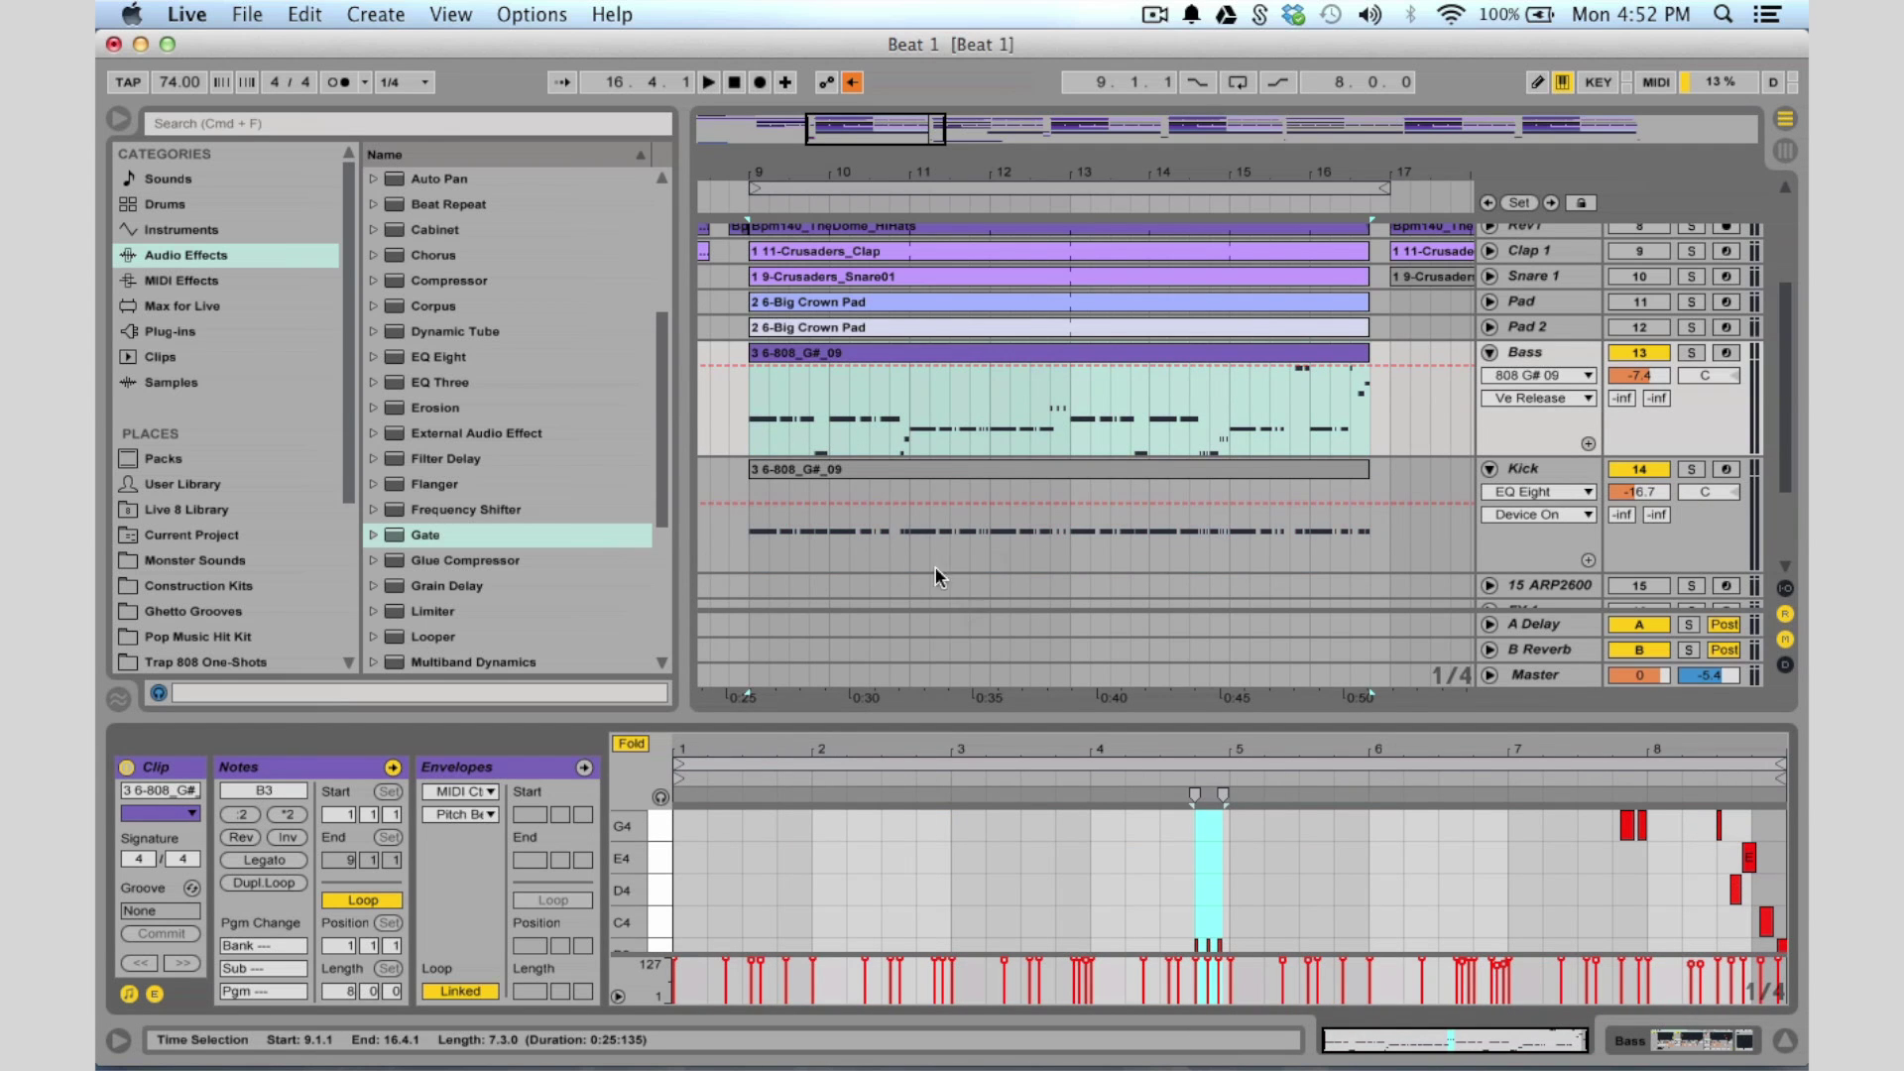
left_click(879, 469)
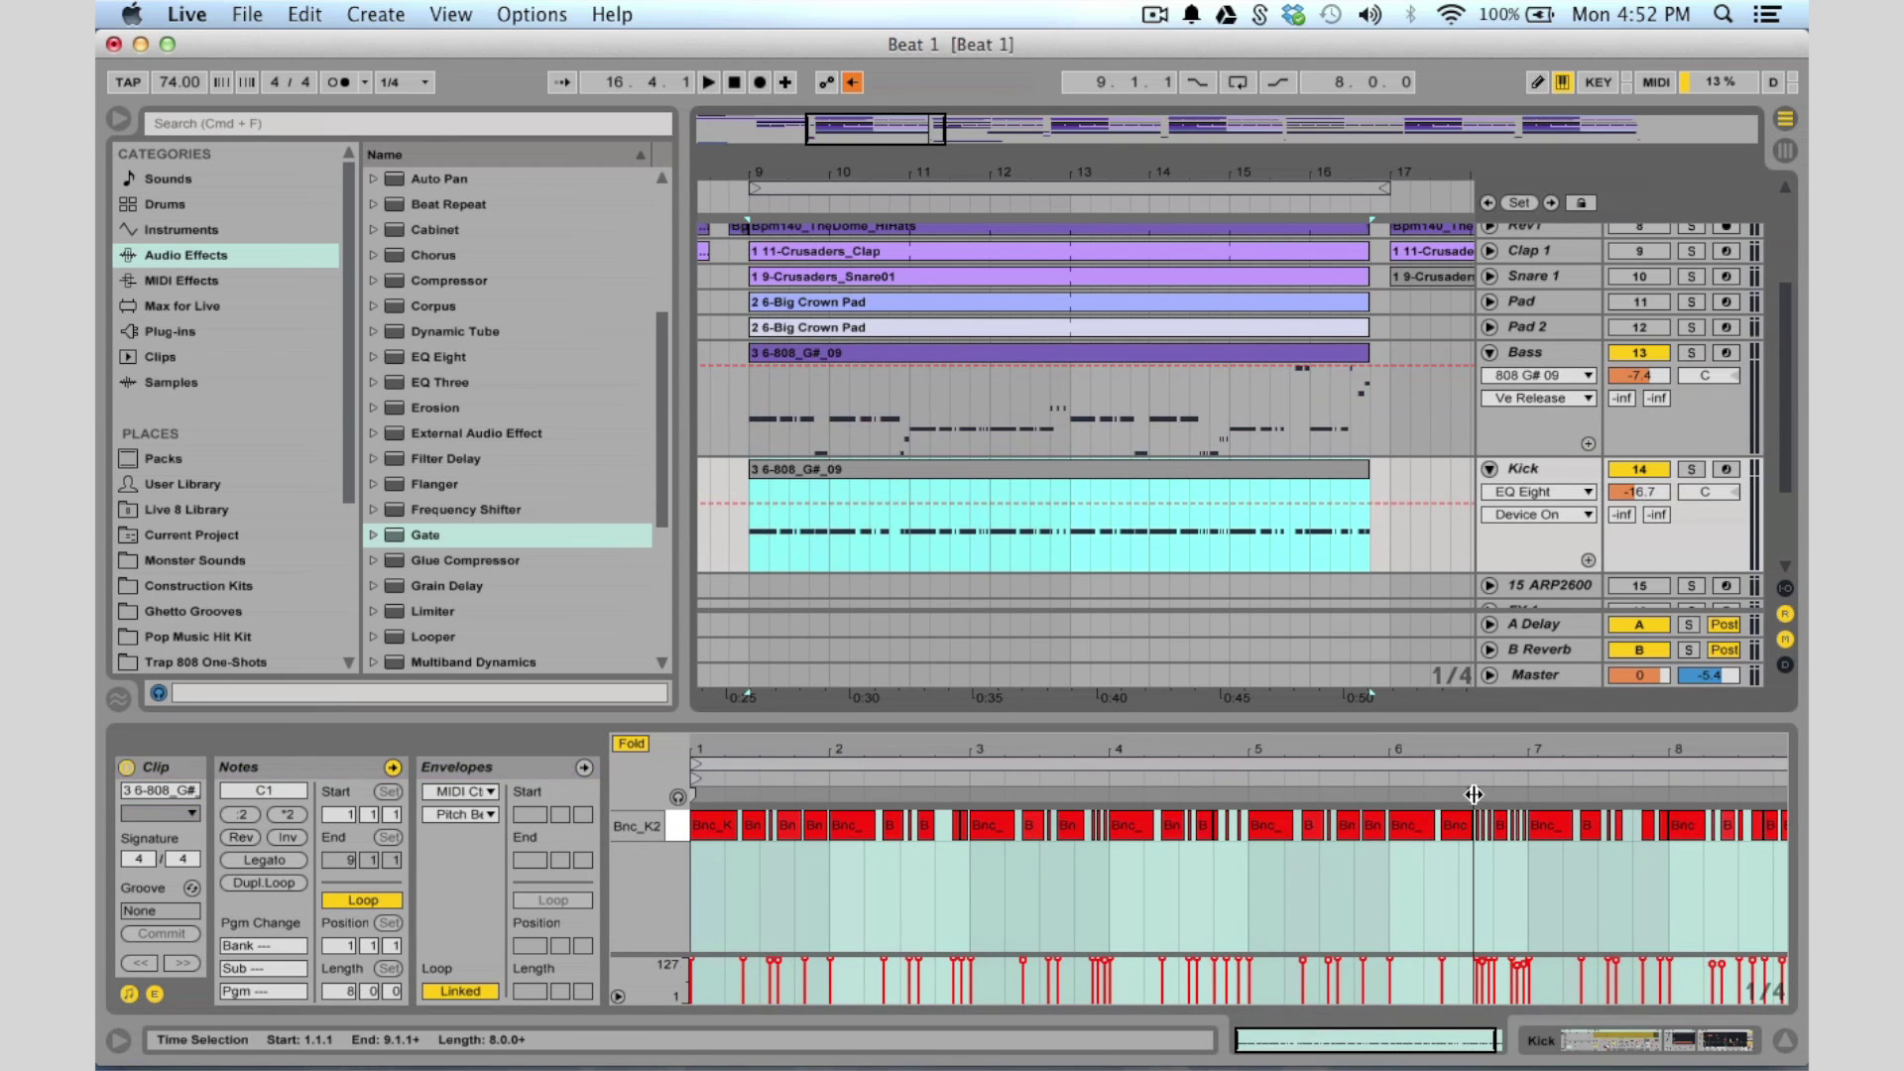
double_click(946, 354)
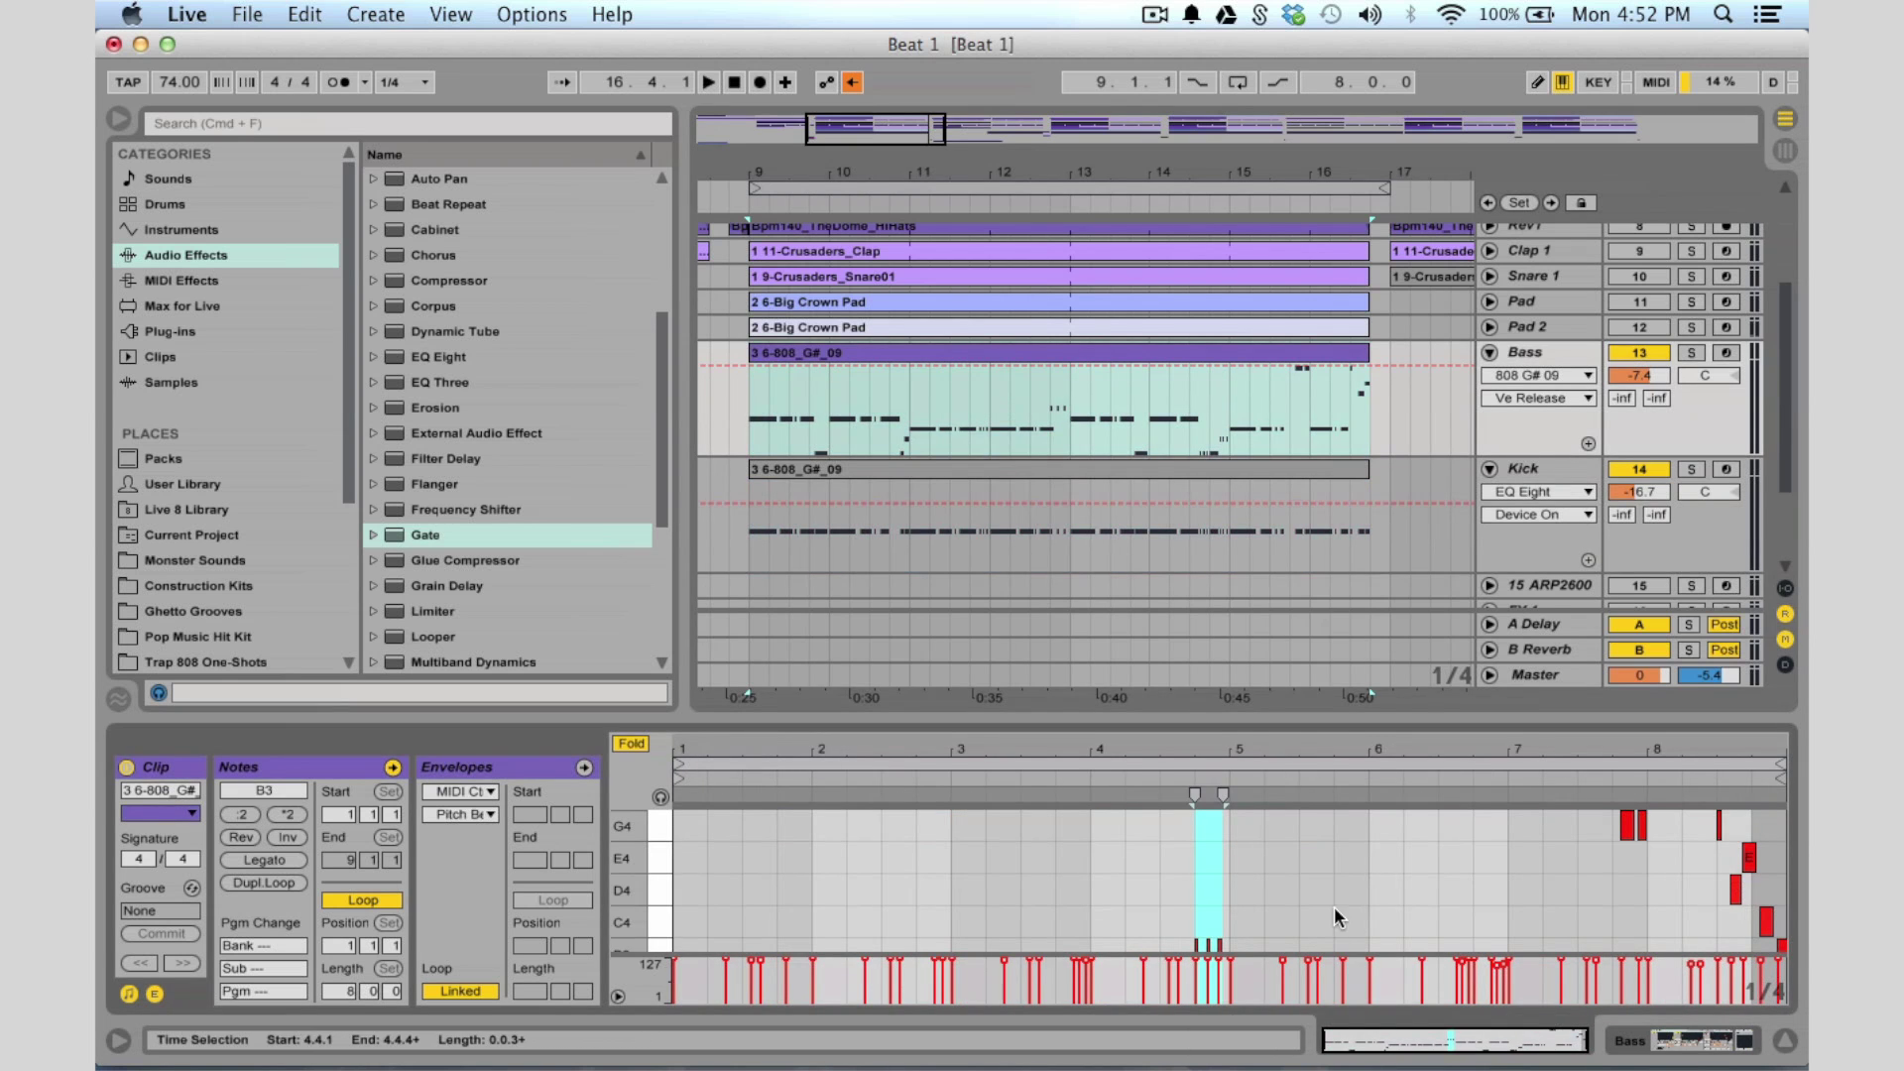
left_click_drag(934, 718, 937, 501)
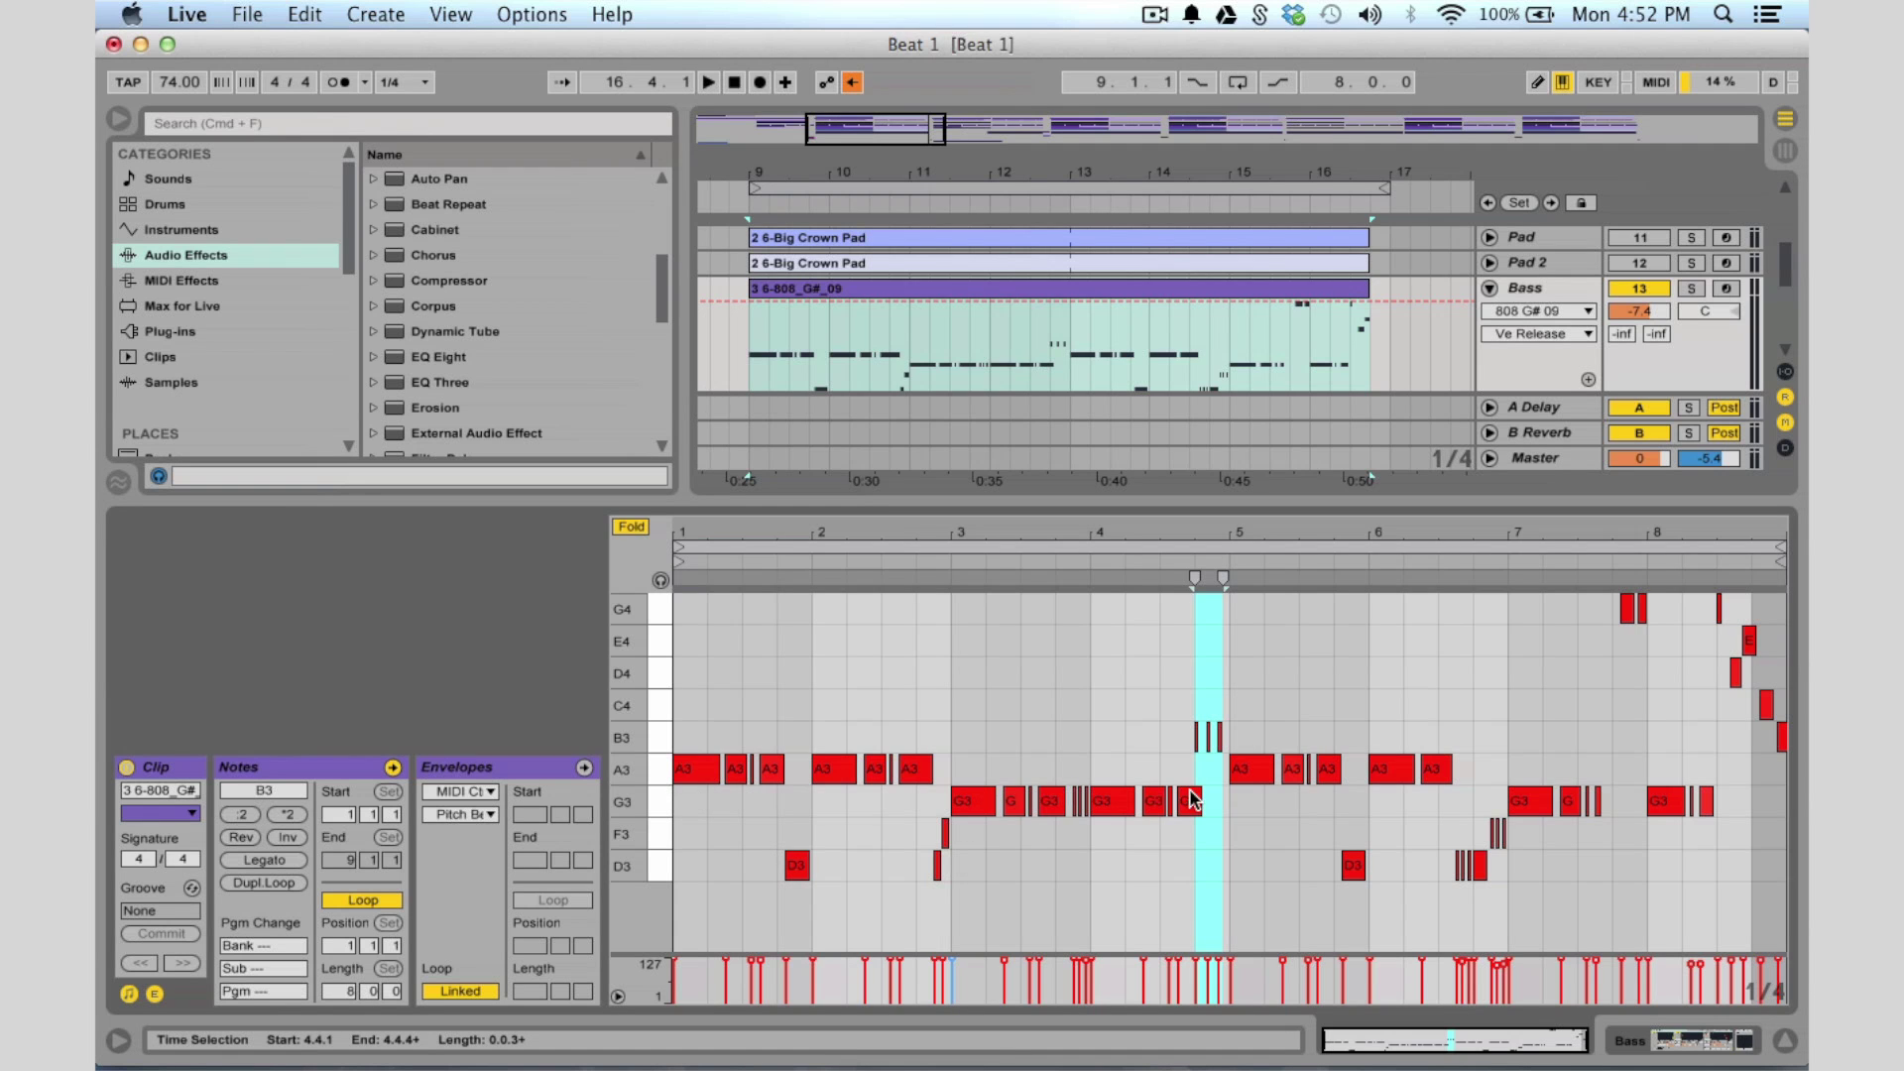
Examine the Bass clip's notes from bar 4 to its end, and audition the clip's closing notes
left_click_drag(1422, 1039, 1472, 1061)
left_click(1282, 413)
key("space")
left_click(1299, 288)
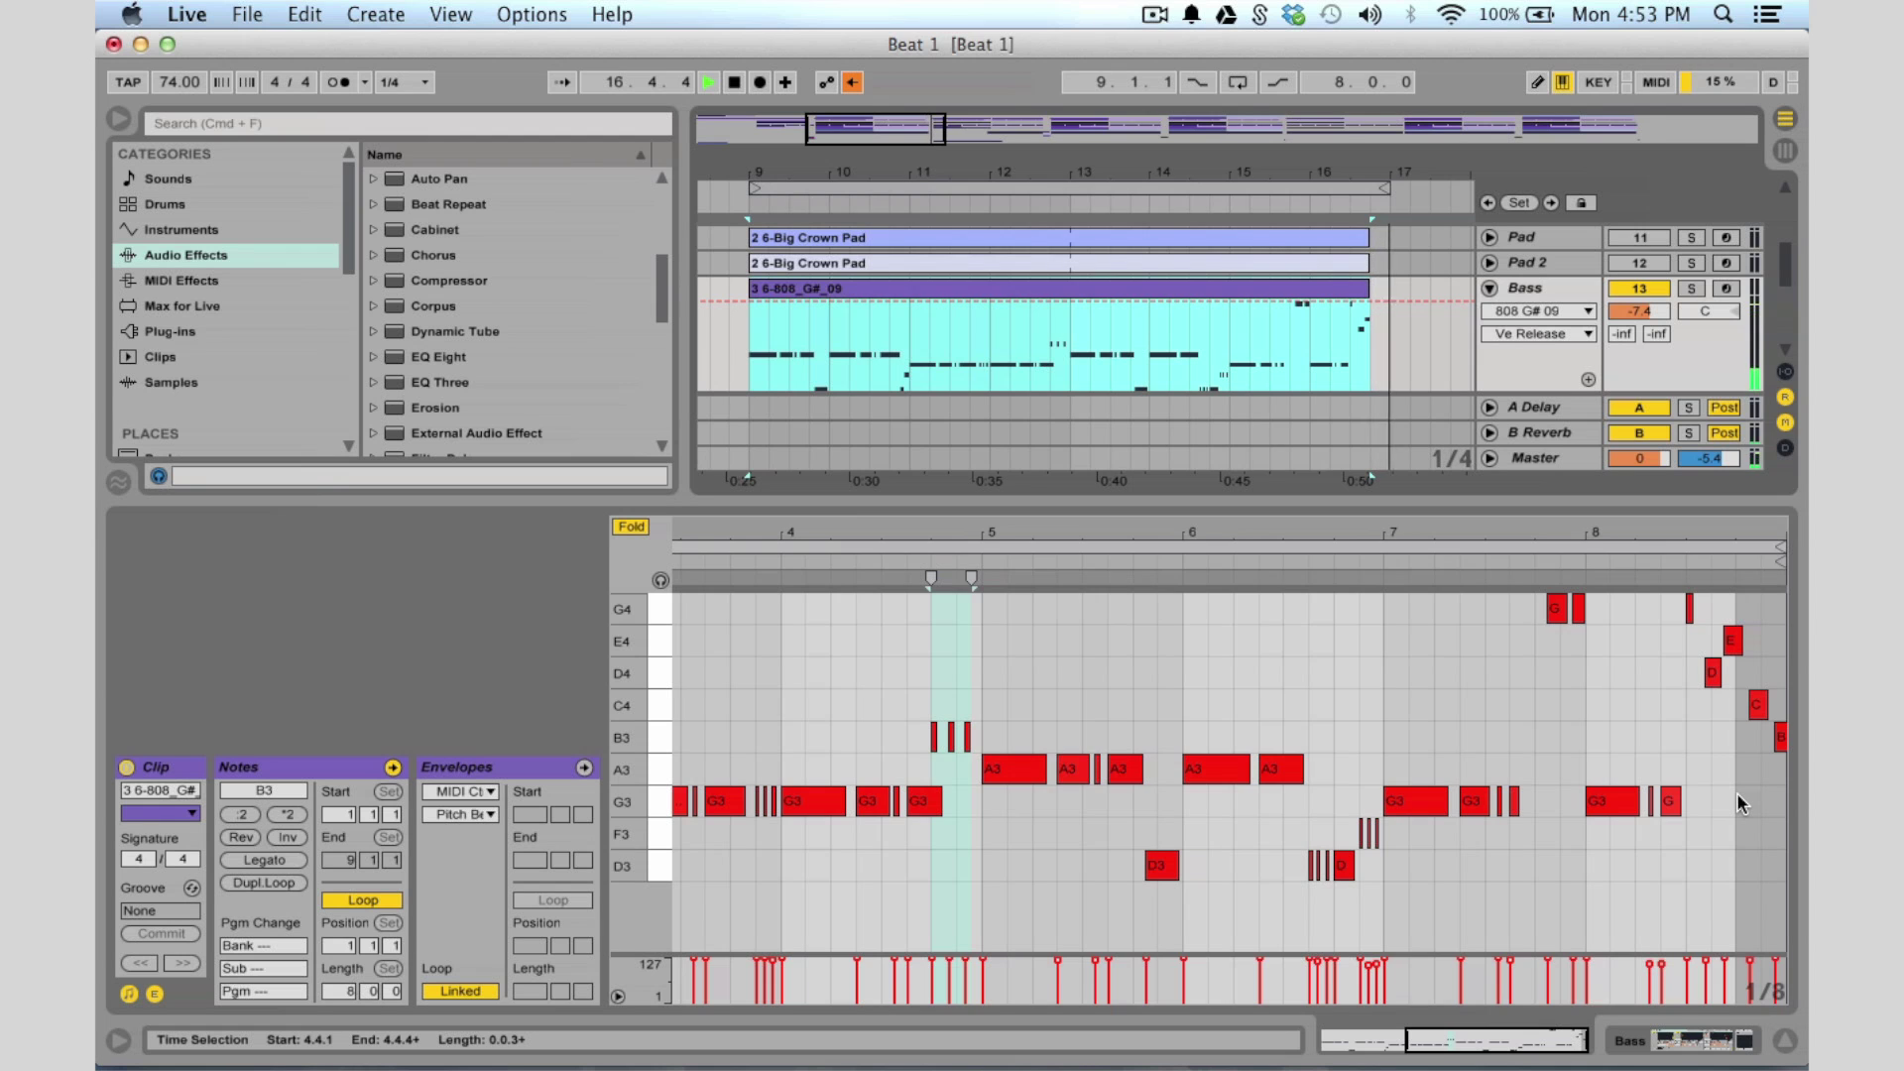
Shrink the note editor and fold the Bass and Kick tracks in the arrangement
left_click_drag(1352, 501, 1369, 767)
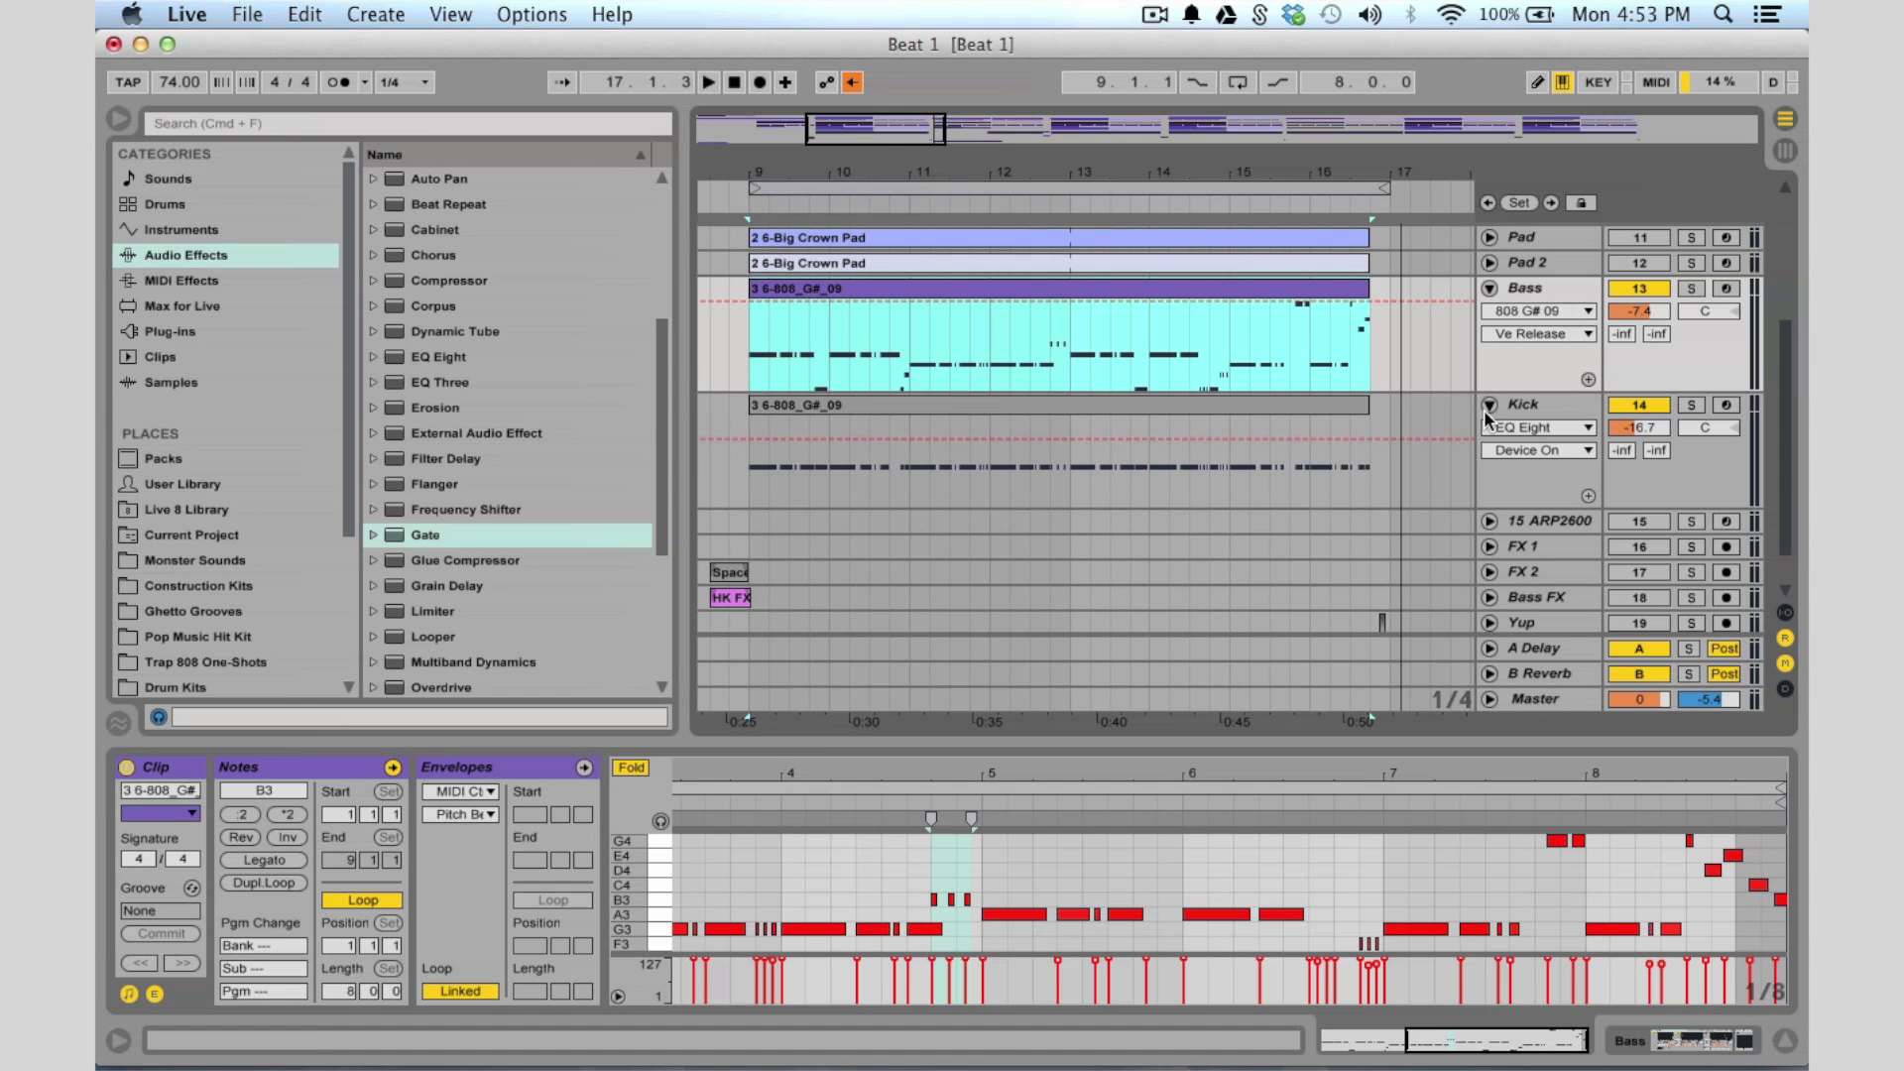
left_click(1489, 289)
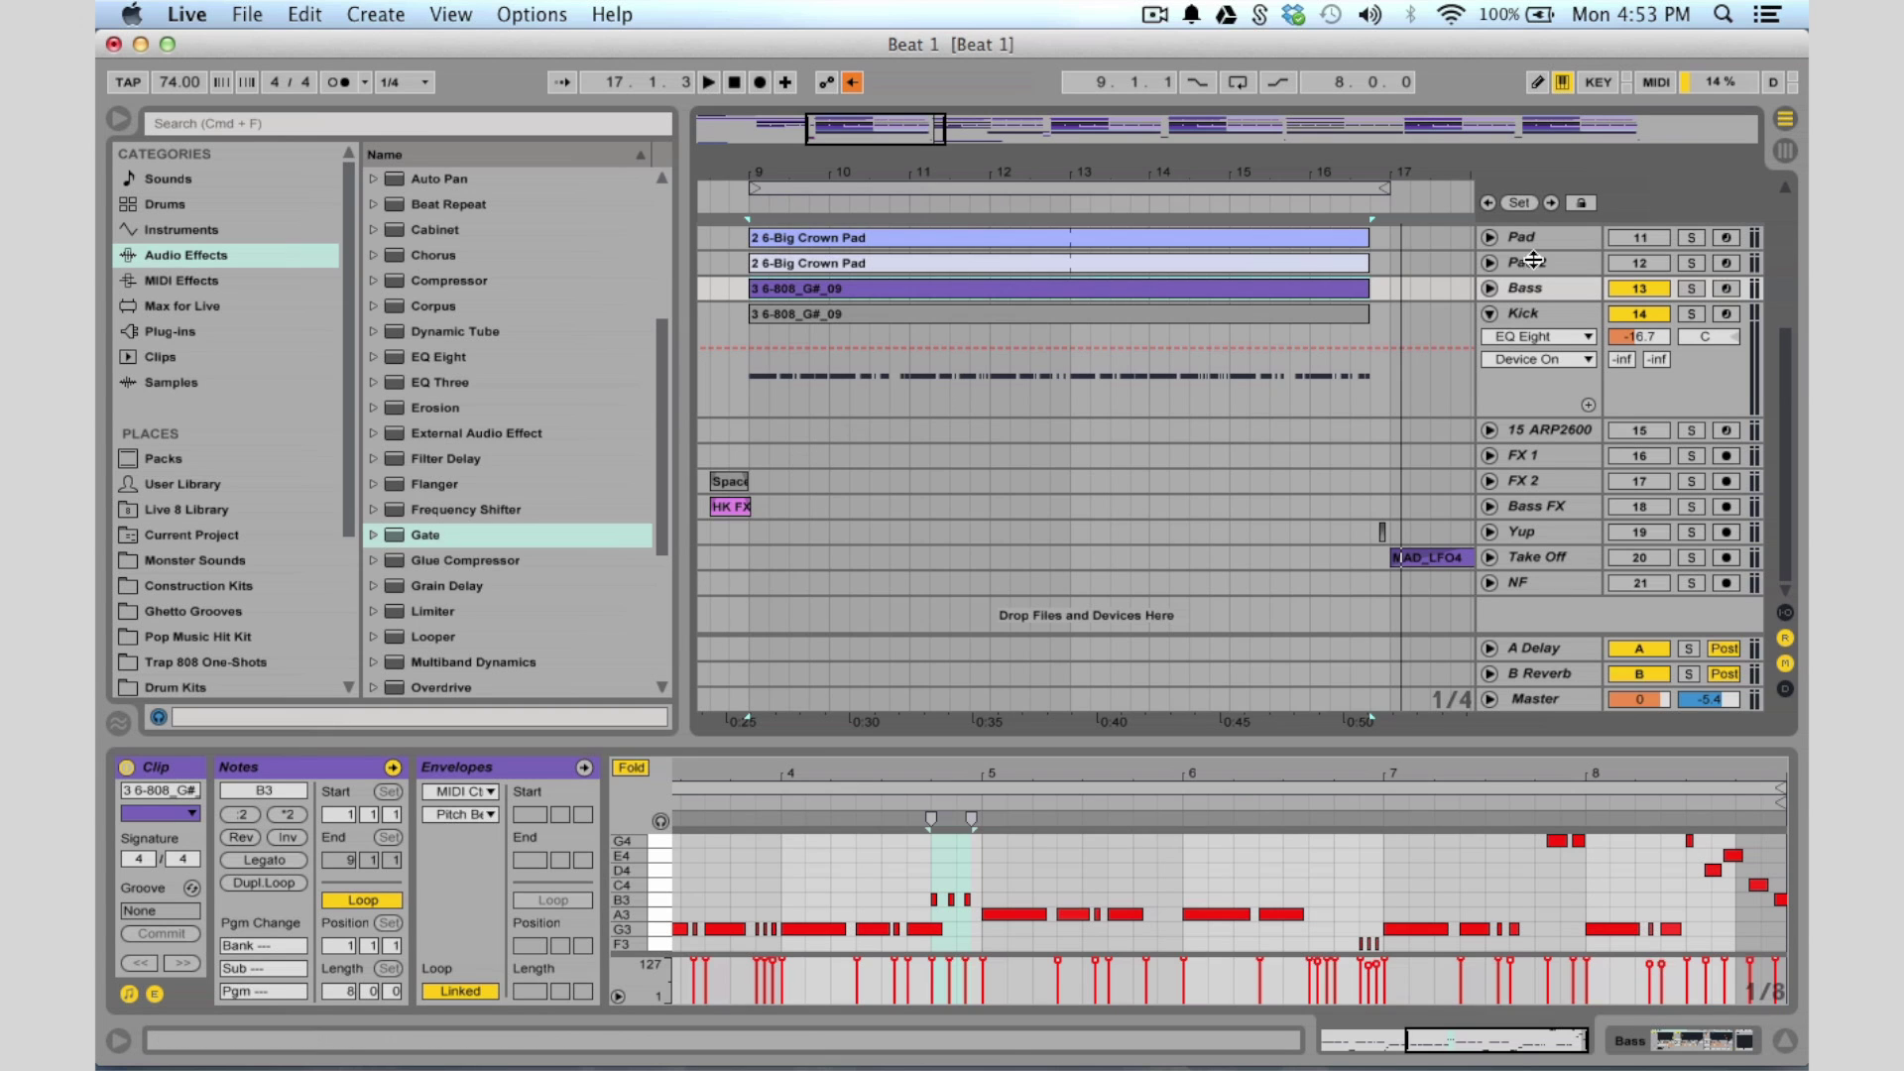
left_click(1490, 313)
scroll(1493, 323, "up", 5)
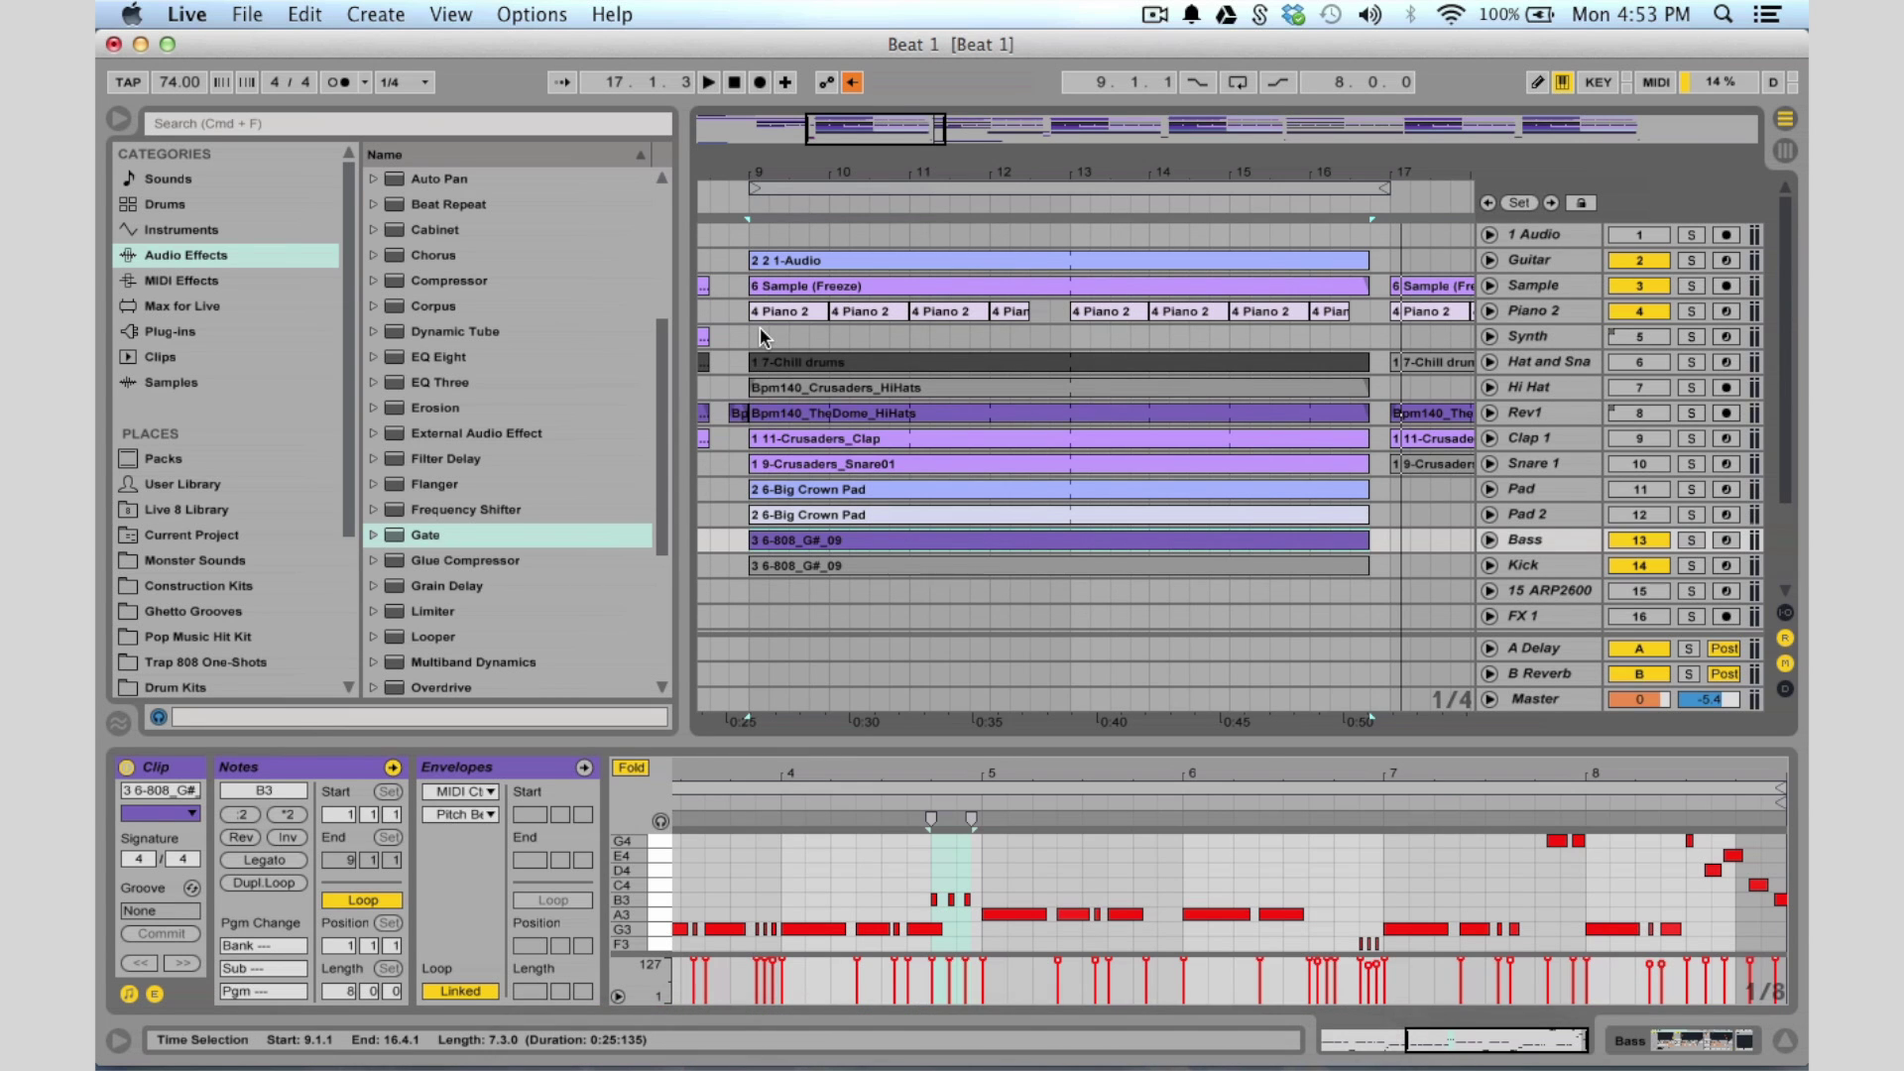
Unfold and activate the Snare 1 track, audition it from 9.1.1, and show its devices
left_click_drag(930, 124, 1000, 129)
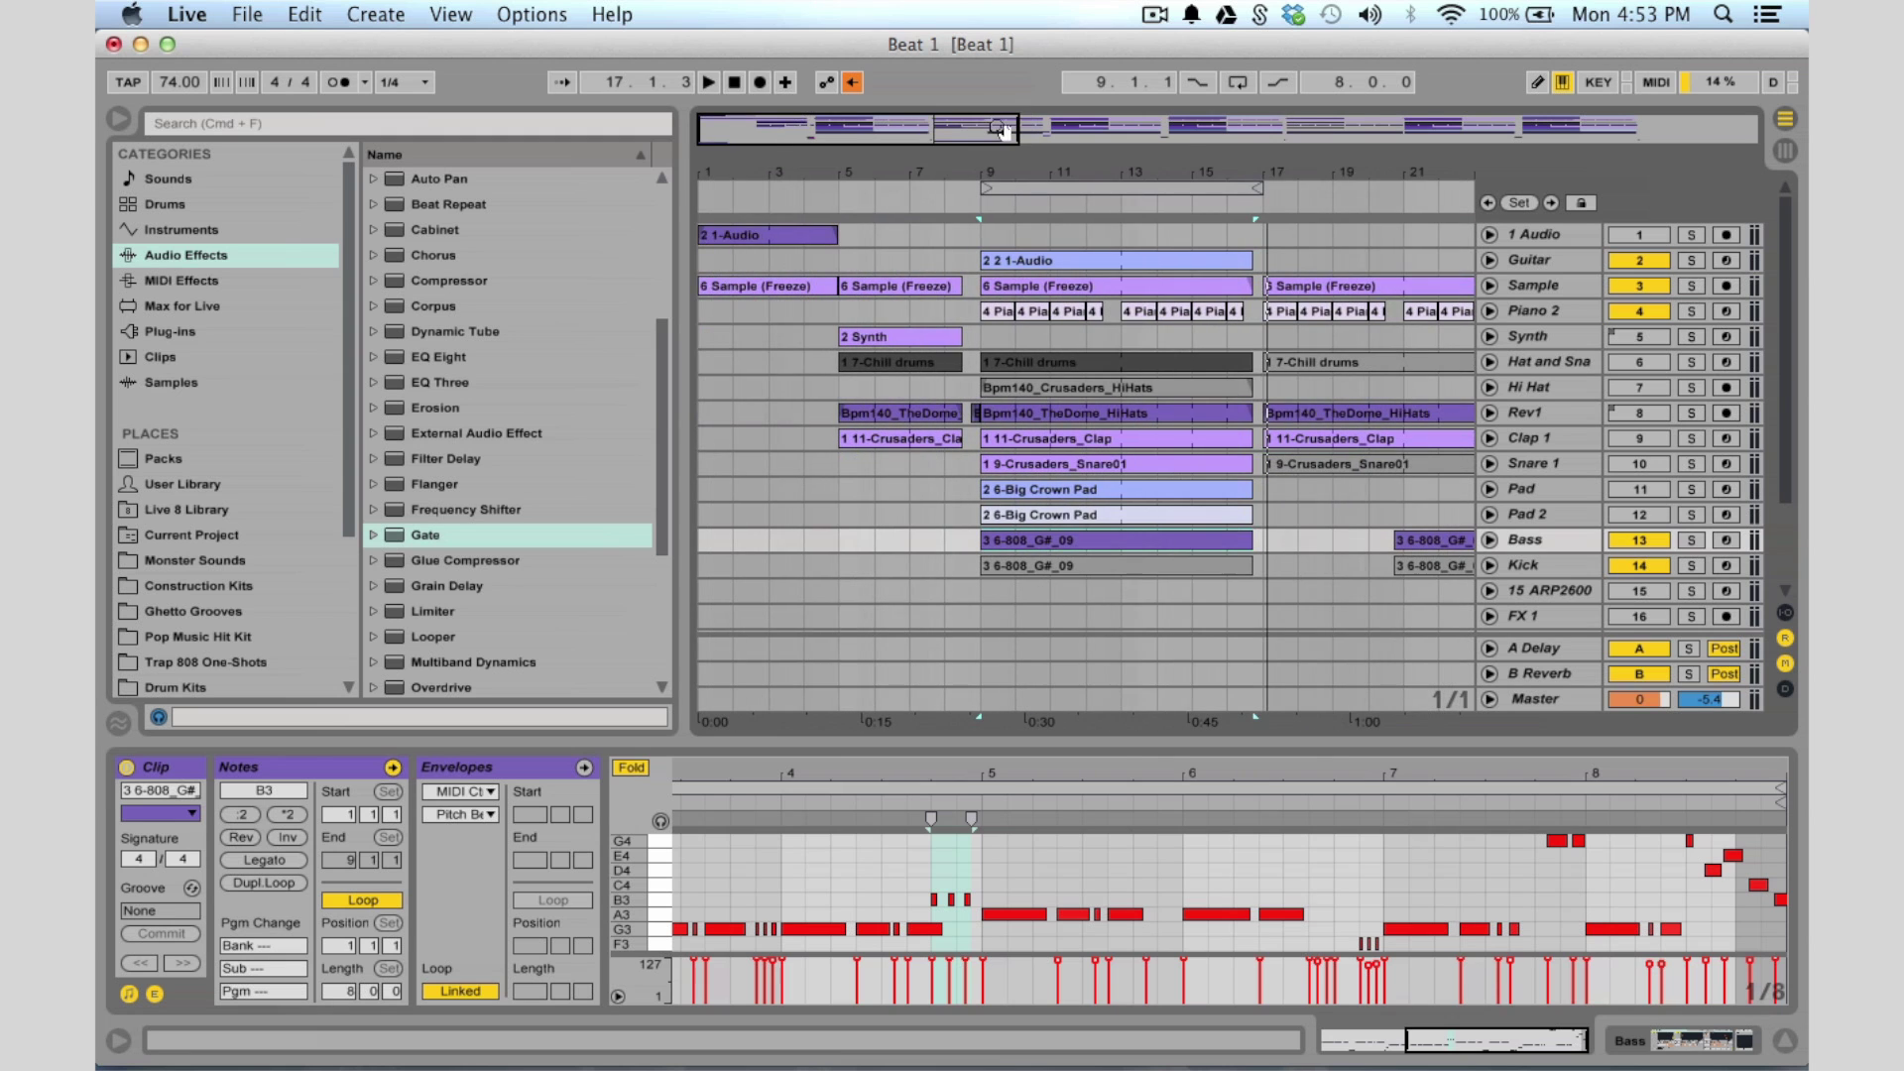
left_click(1529, 467)
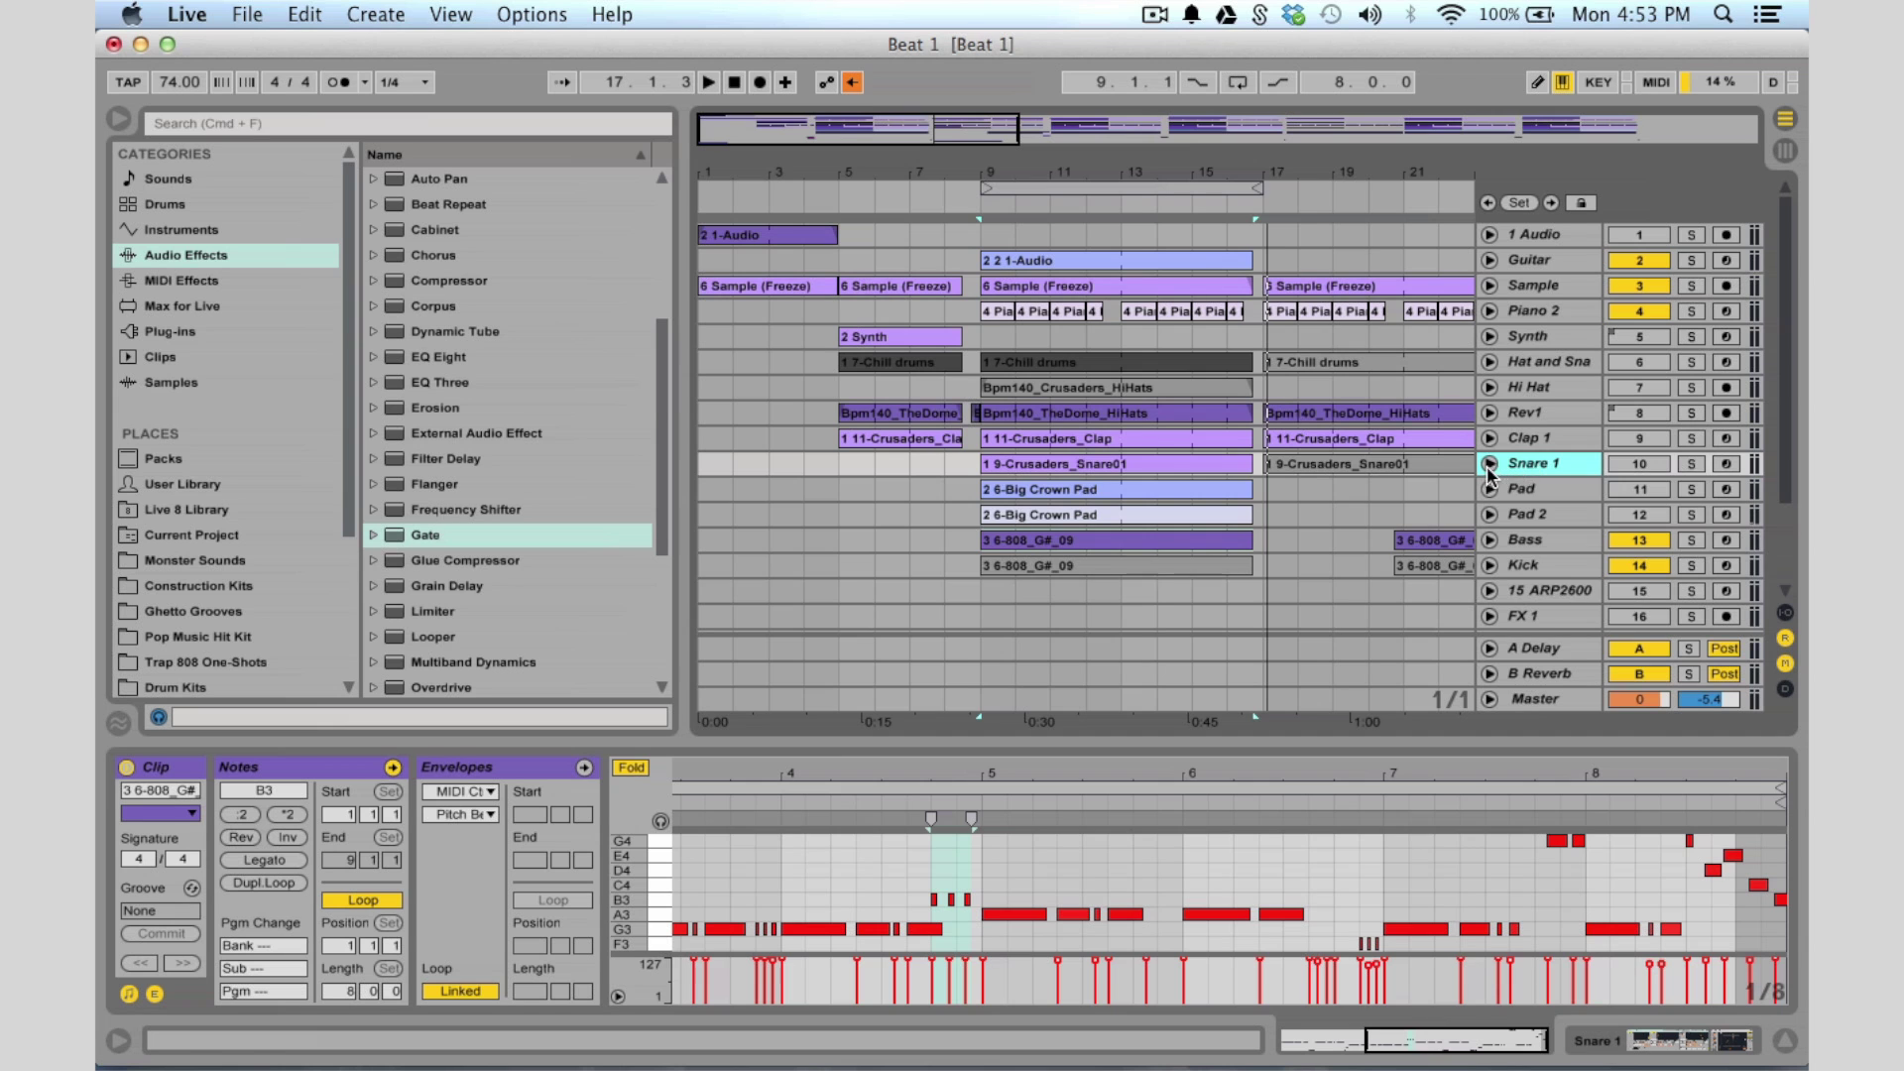
left_click(1489, 465)
left_click(1626, 471)
key("space")
left_click(1554, 469)
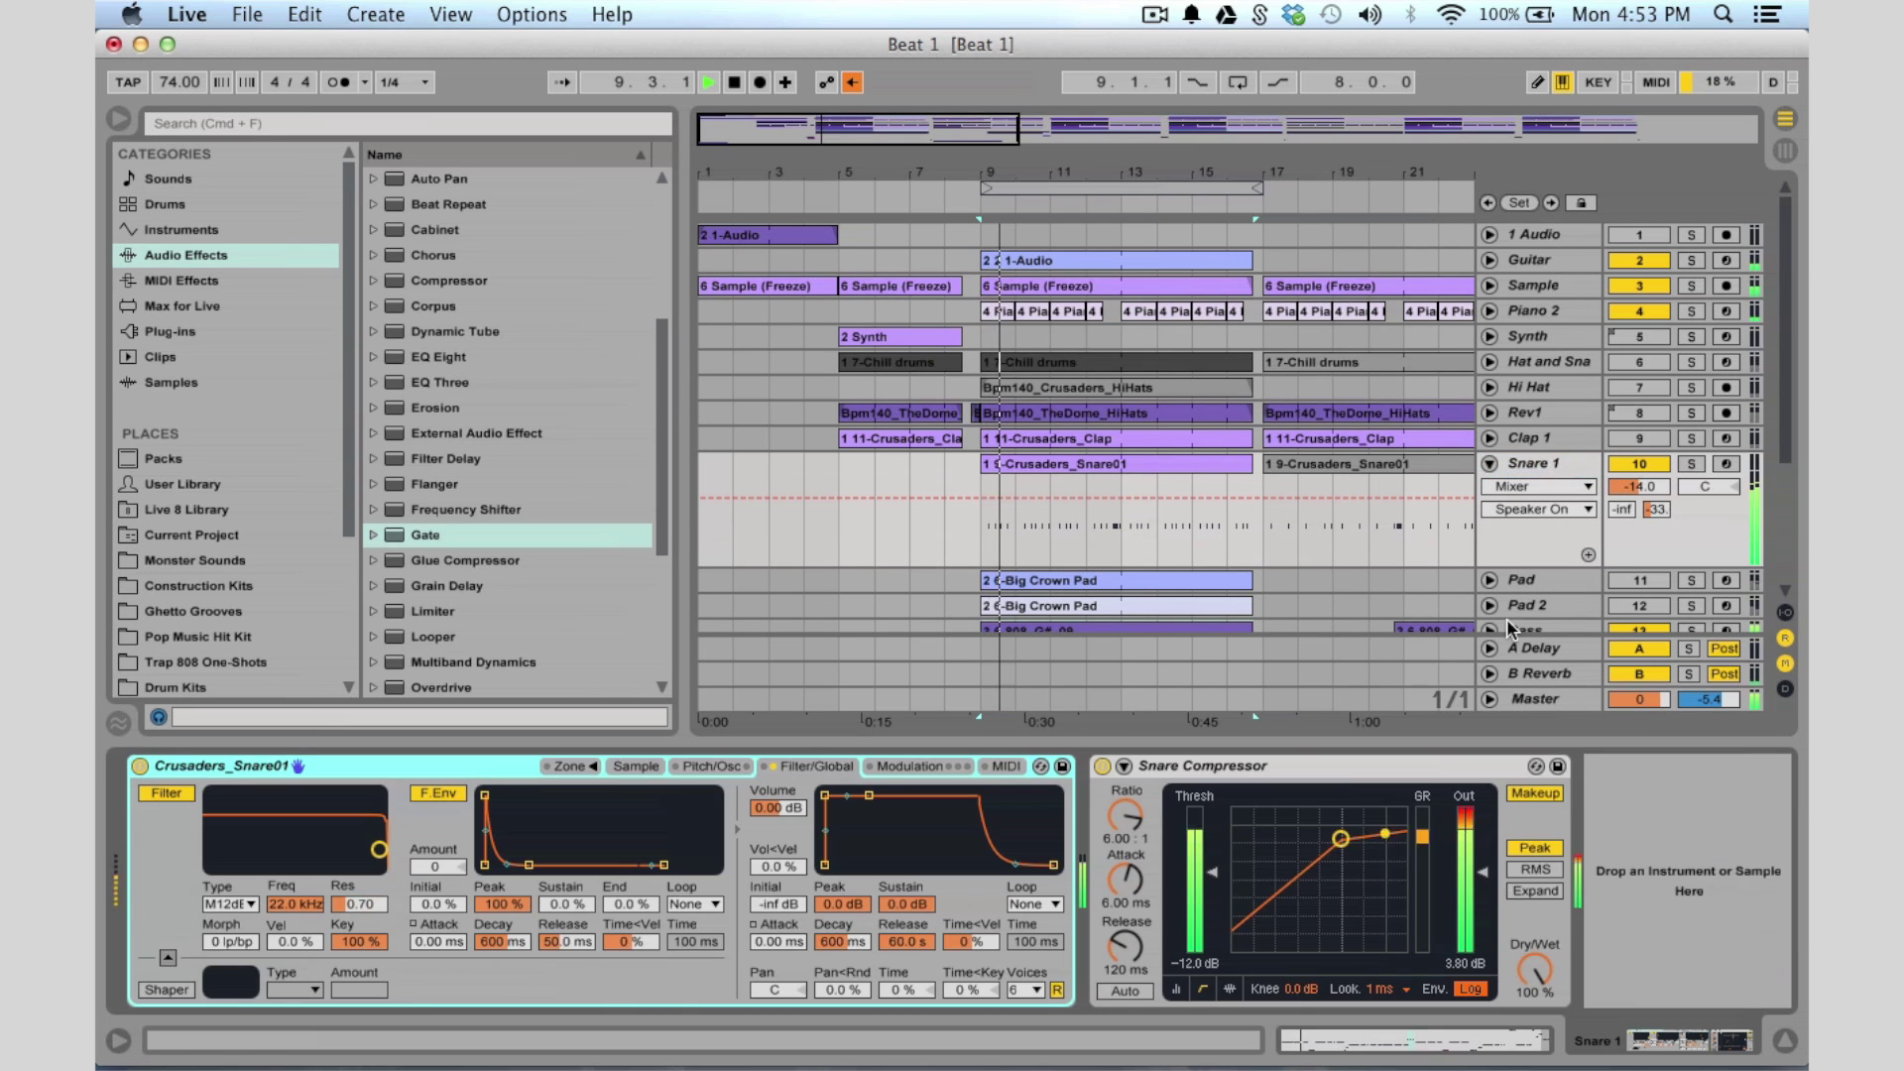
Examine the Pitch/Osc, Sample and Filter/Global settings of the Crusaders_Snare01 sampler
left_click(710, 767)
left_click(642, 765)
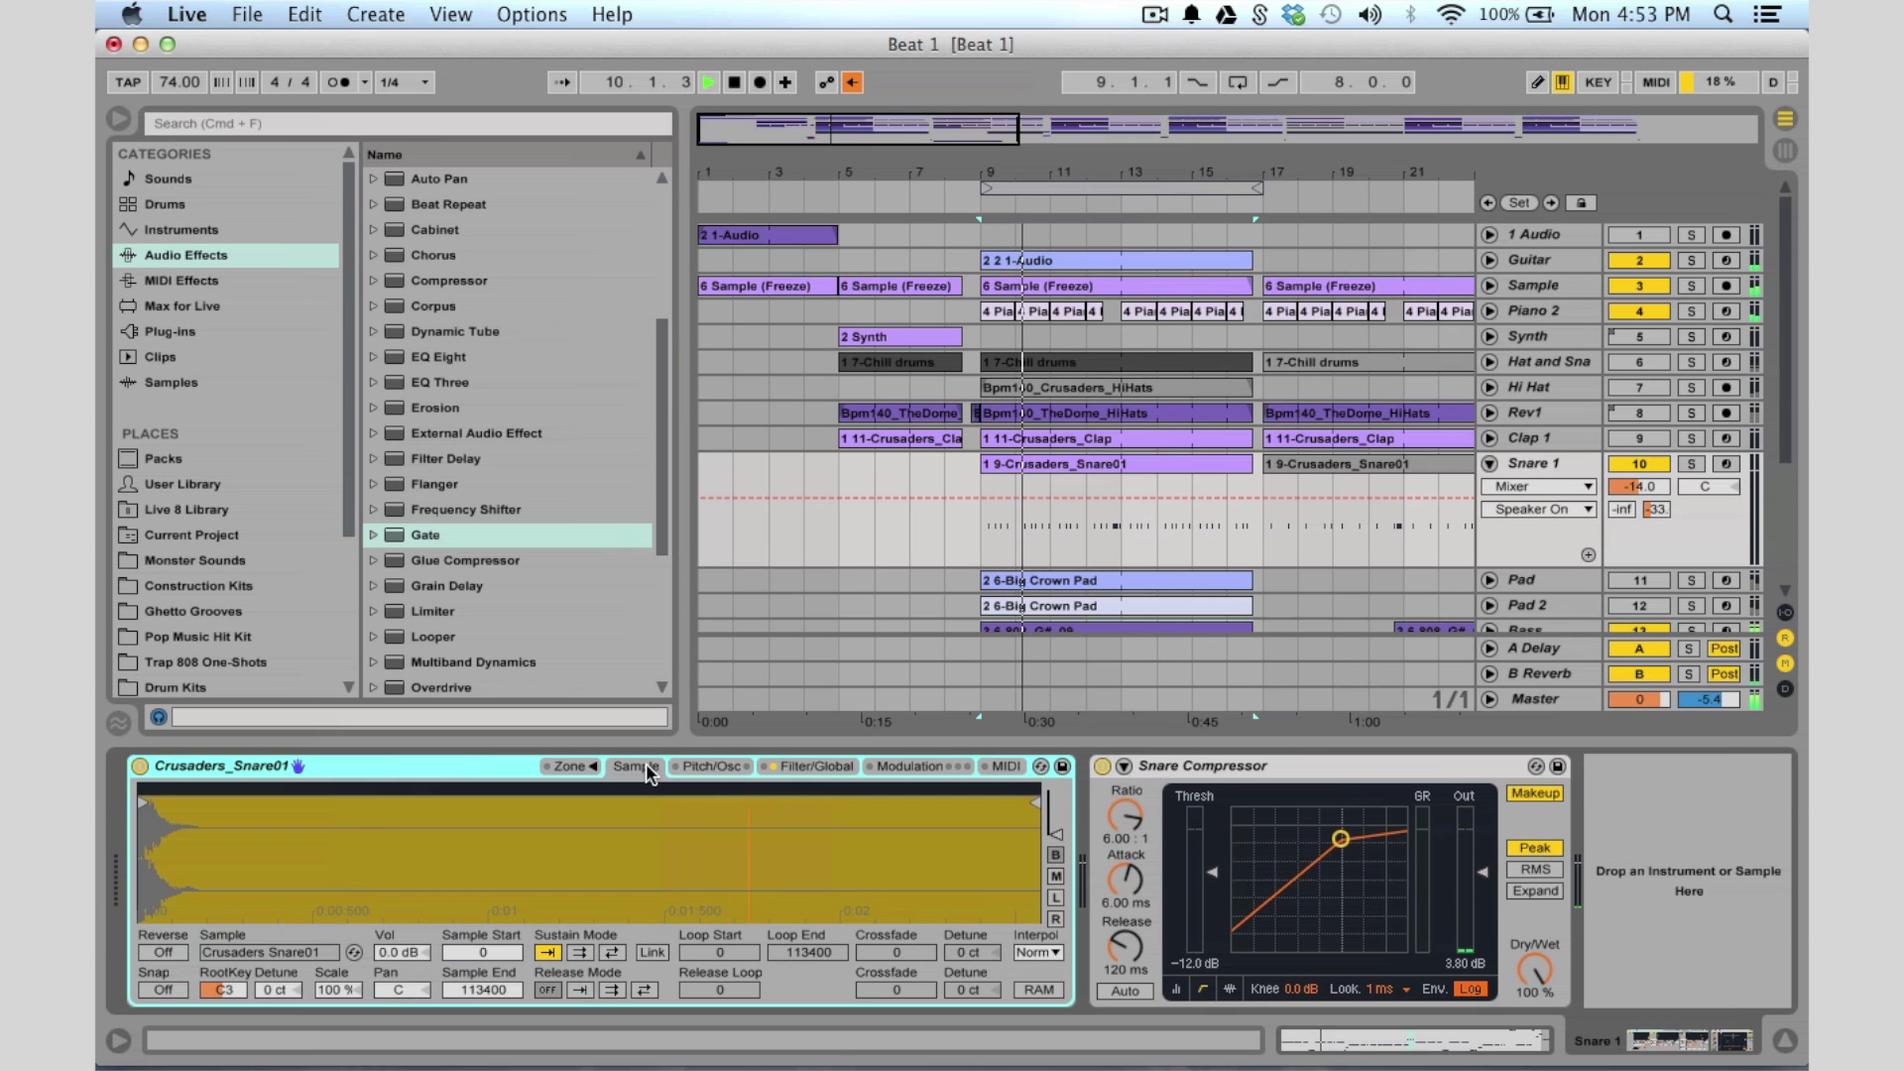
left_click(685, 768)
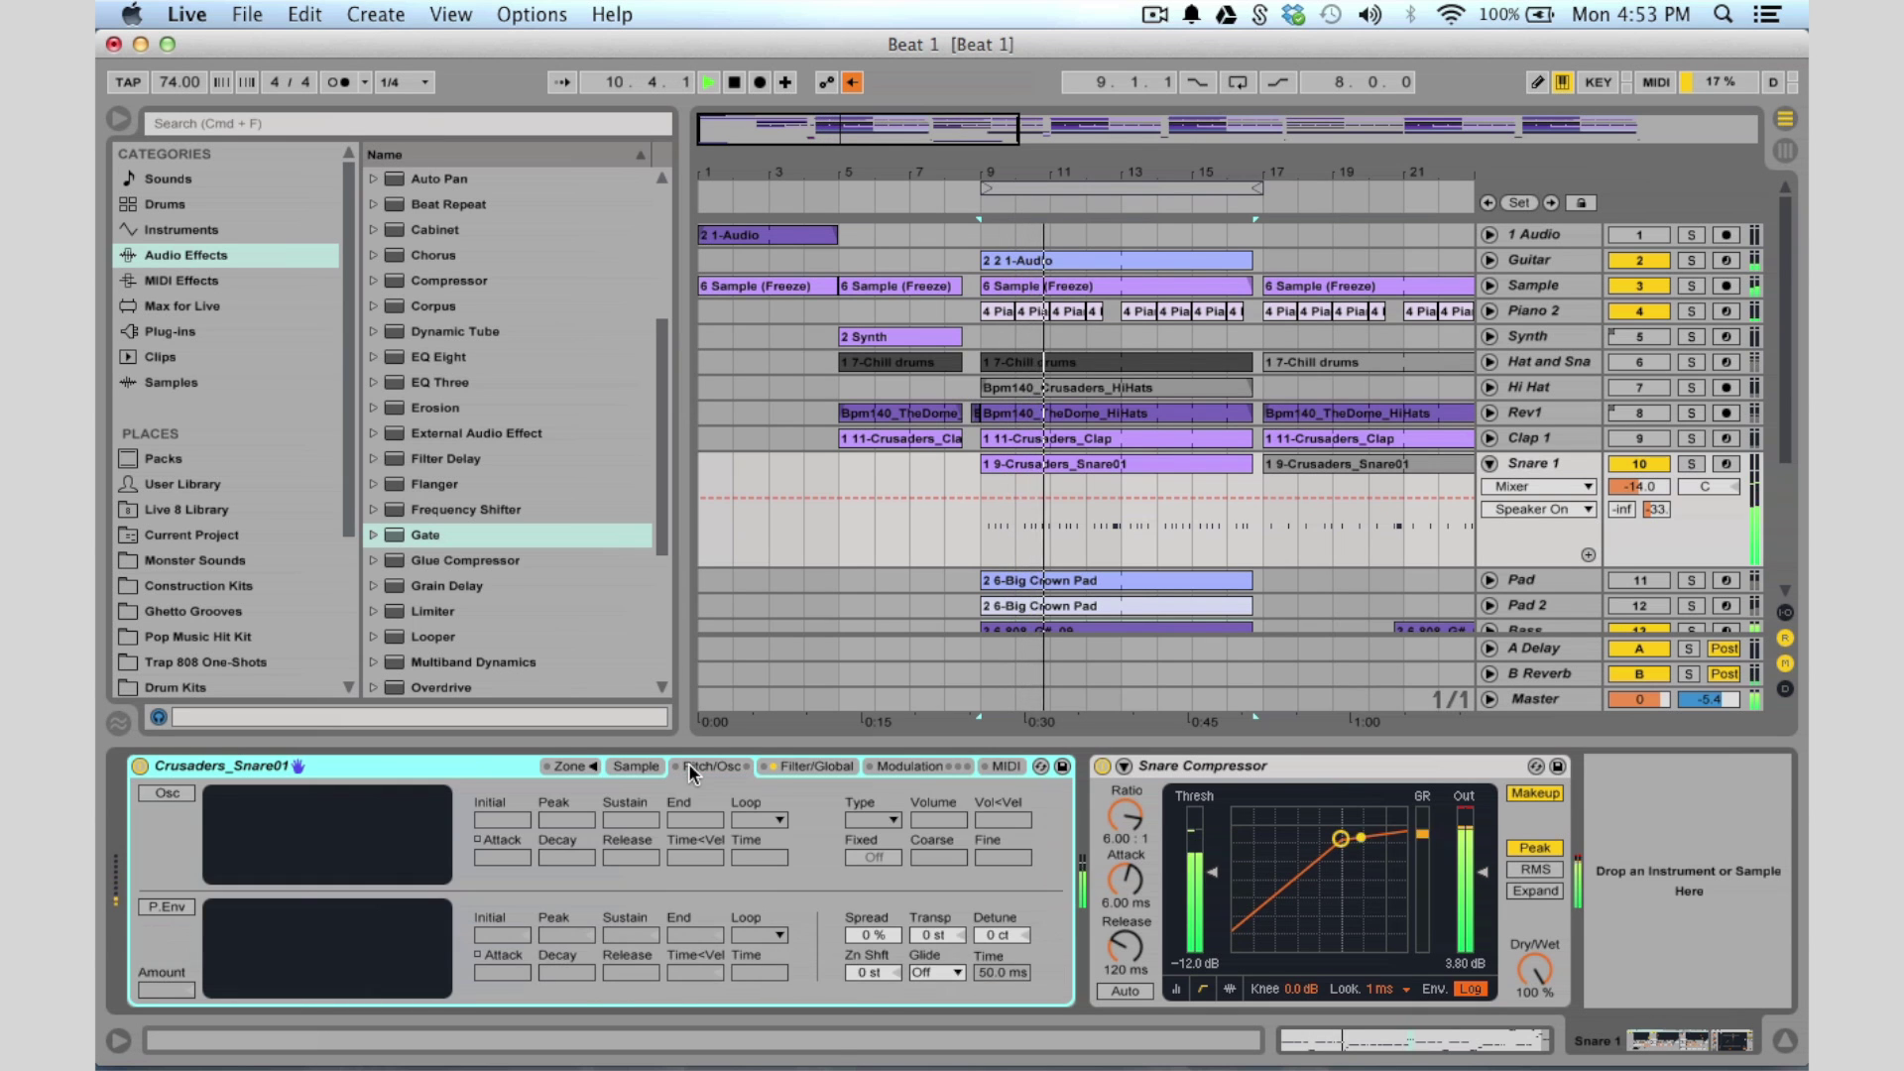
left_click(787, 766)
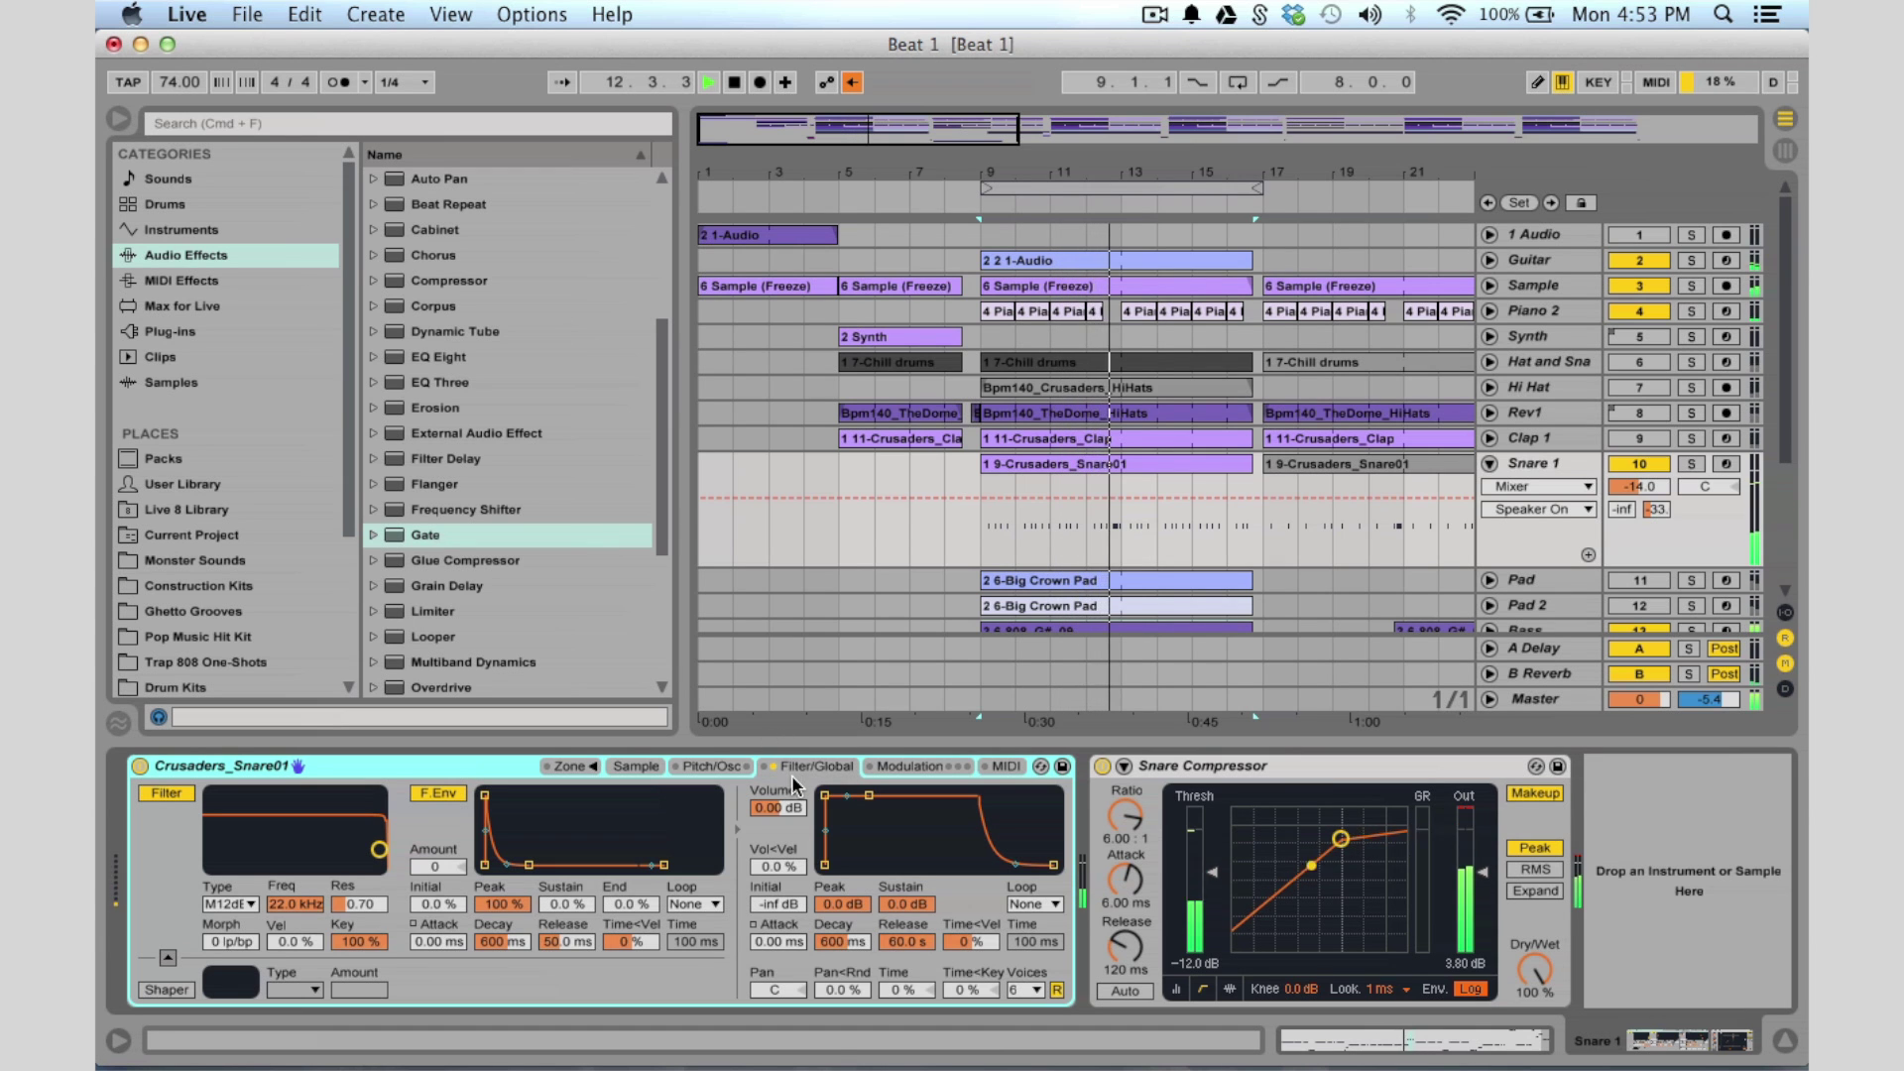
Stop playback and look through the Voices options of the Crusaders_Snare01 sampler without changing them
key("space")
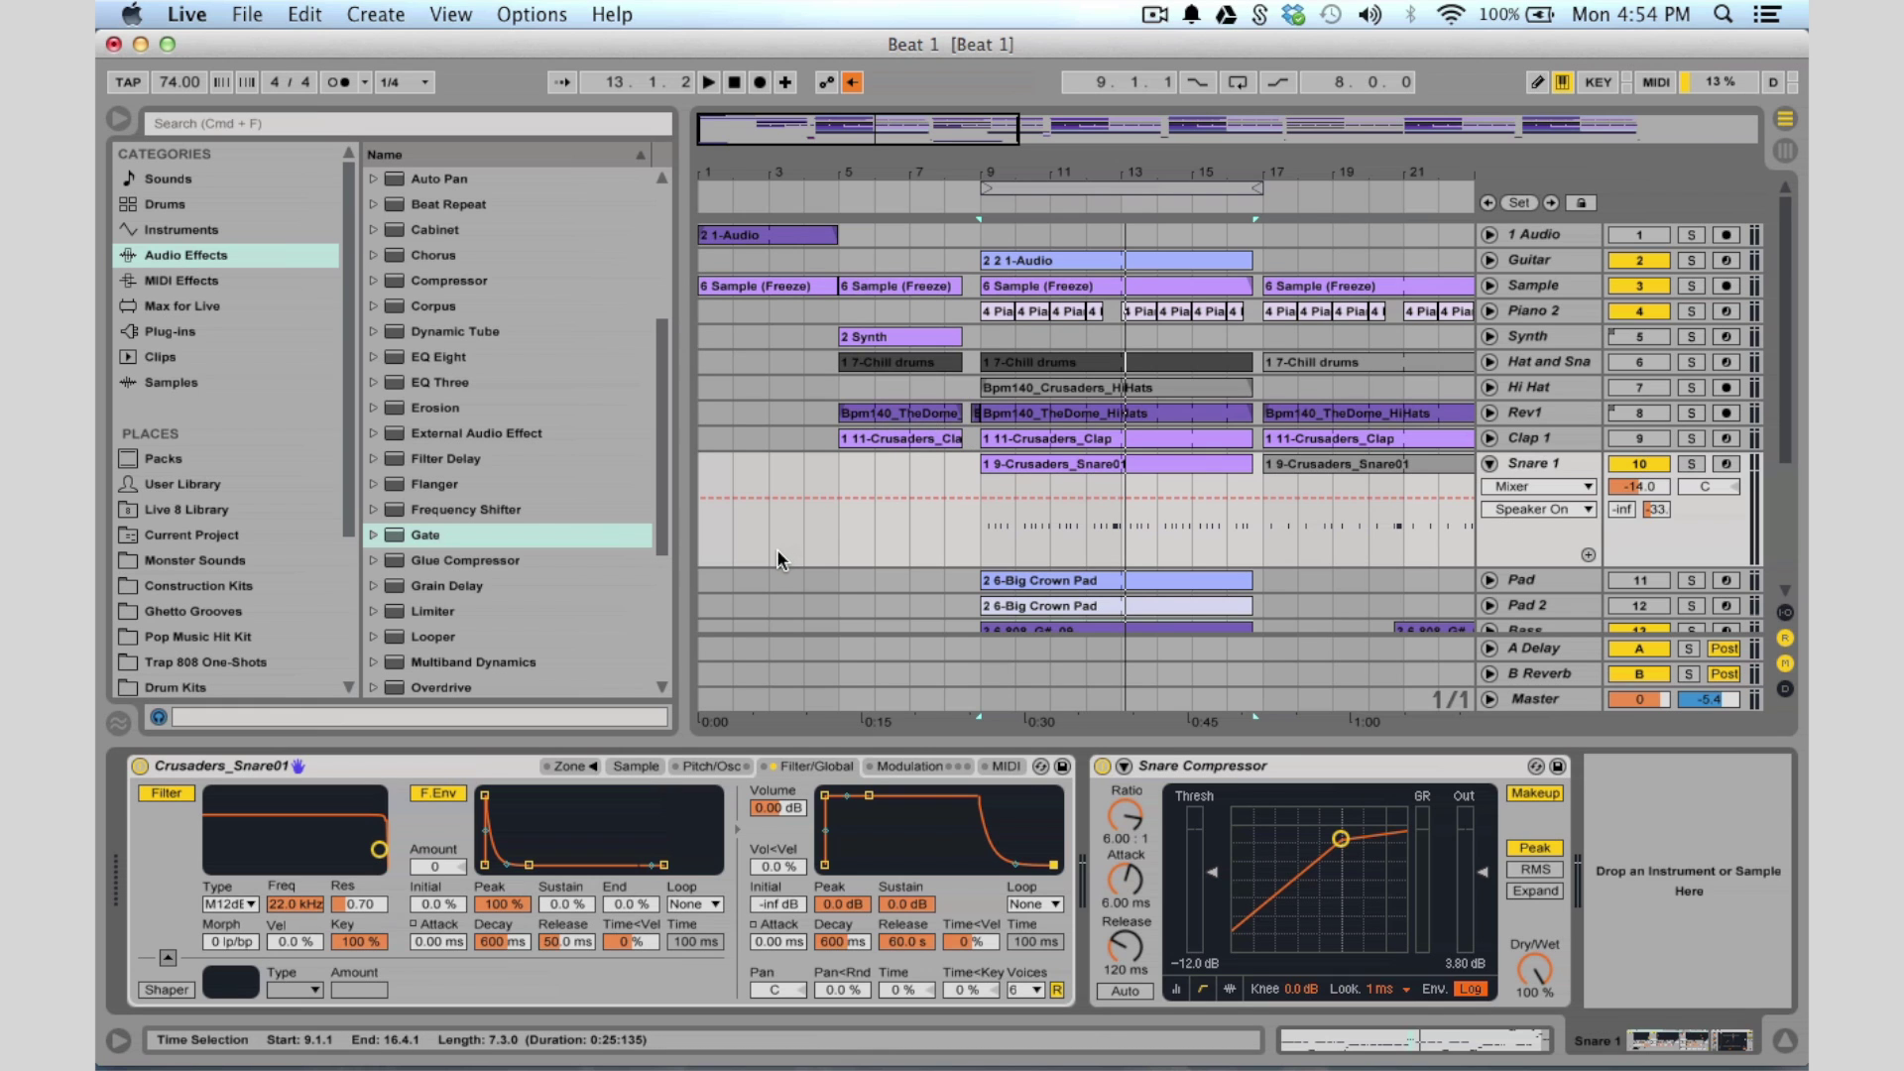
left_click(1038, 990)
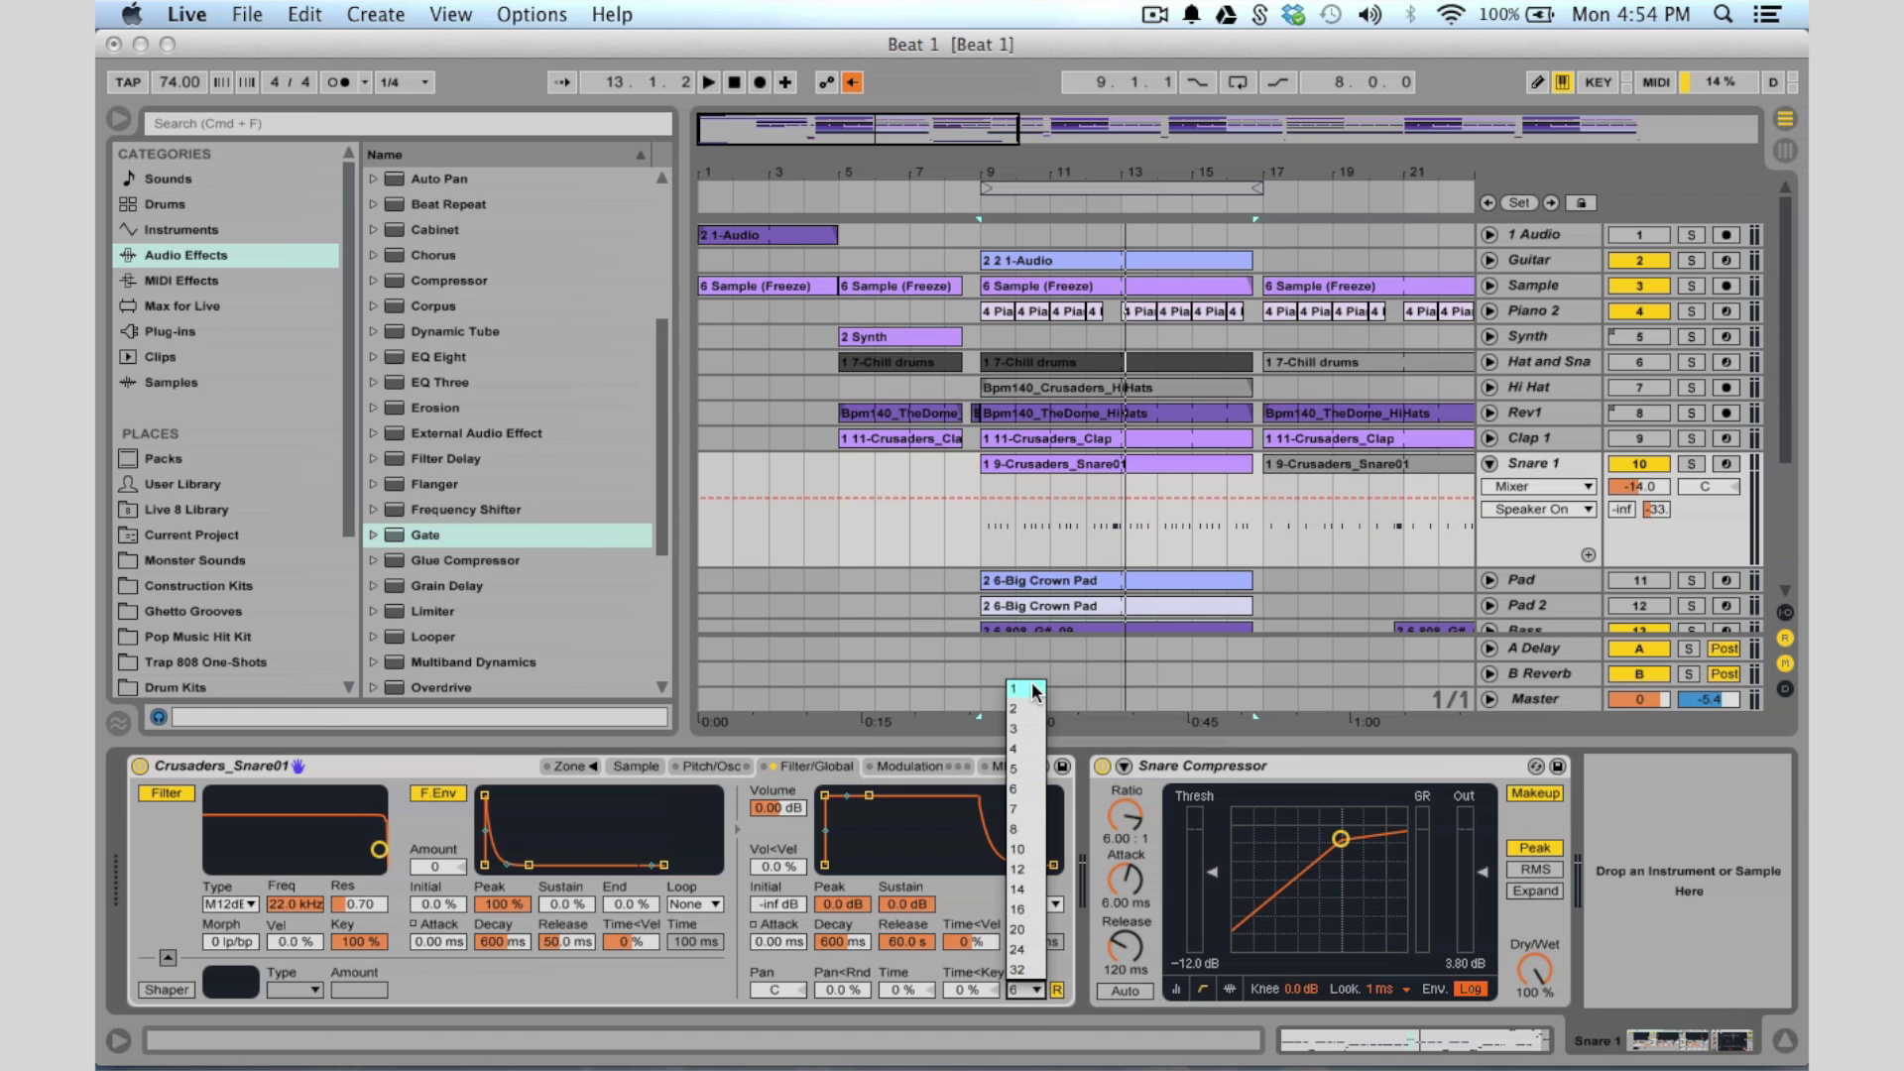
left_click(1331, 751)
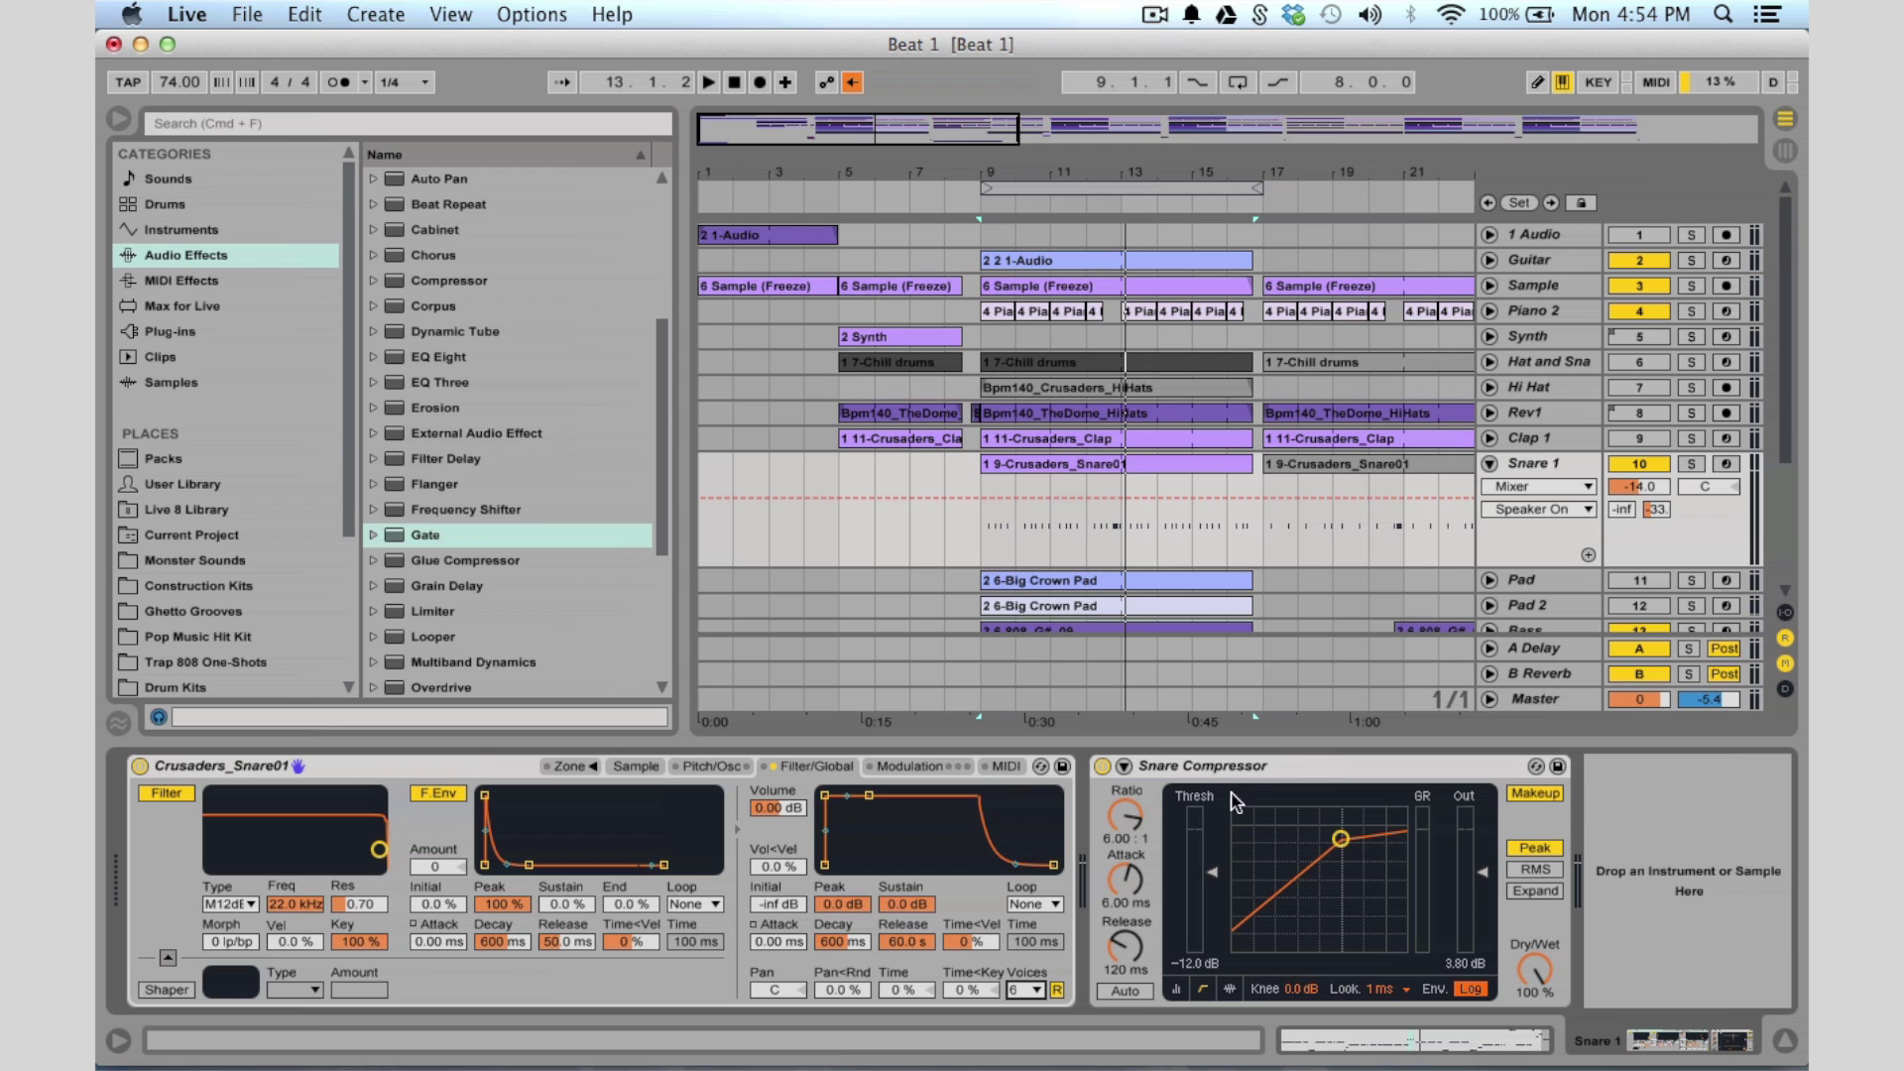
Unfold the Compressor presets among the audio effects in the browser
left_click(480, 535)
scroll(480, 549, "up", 2)
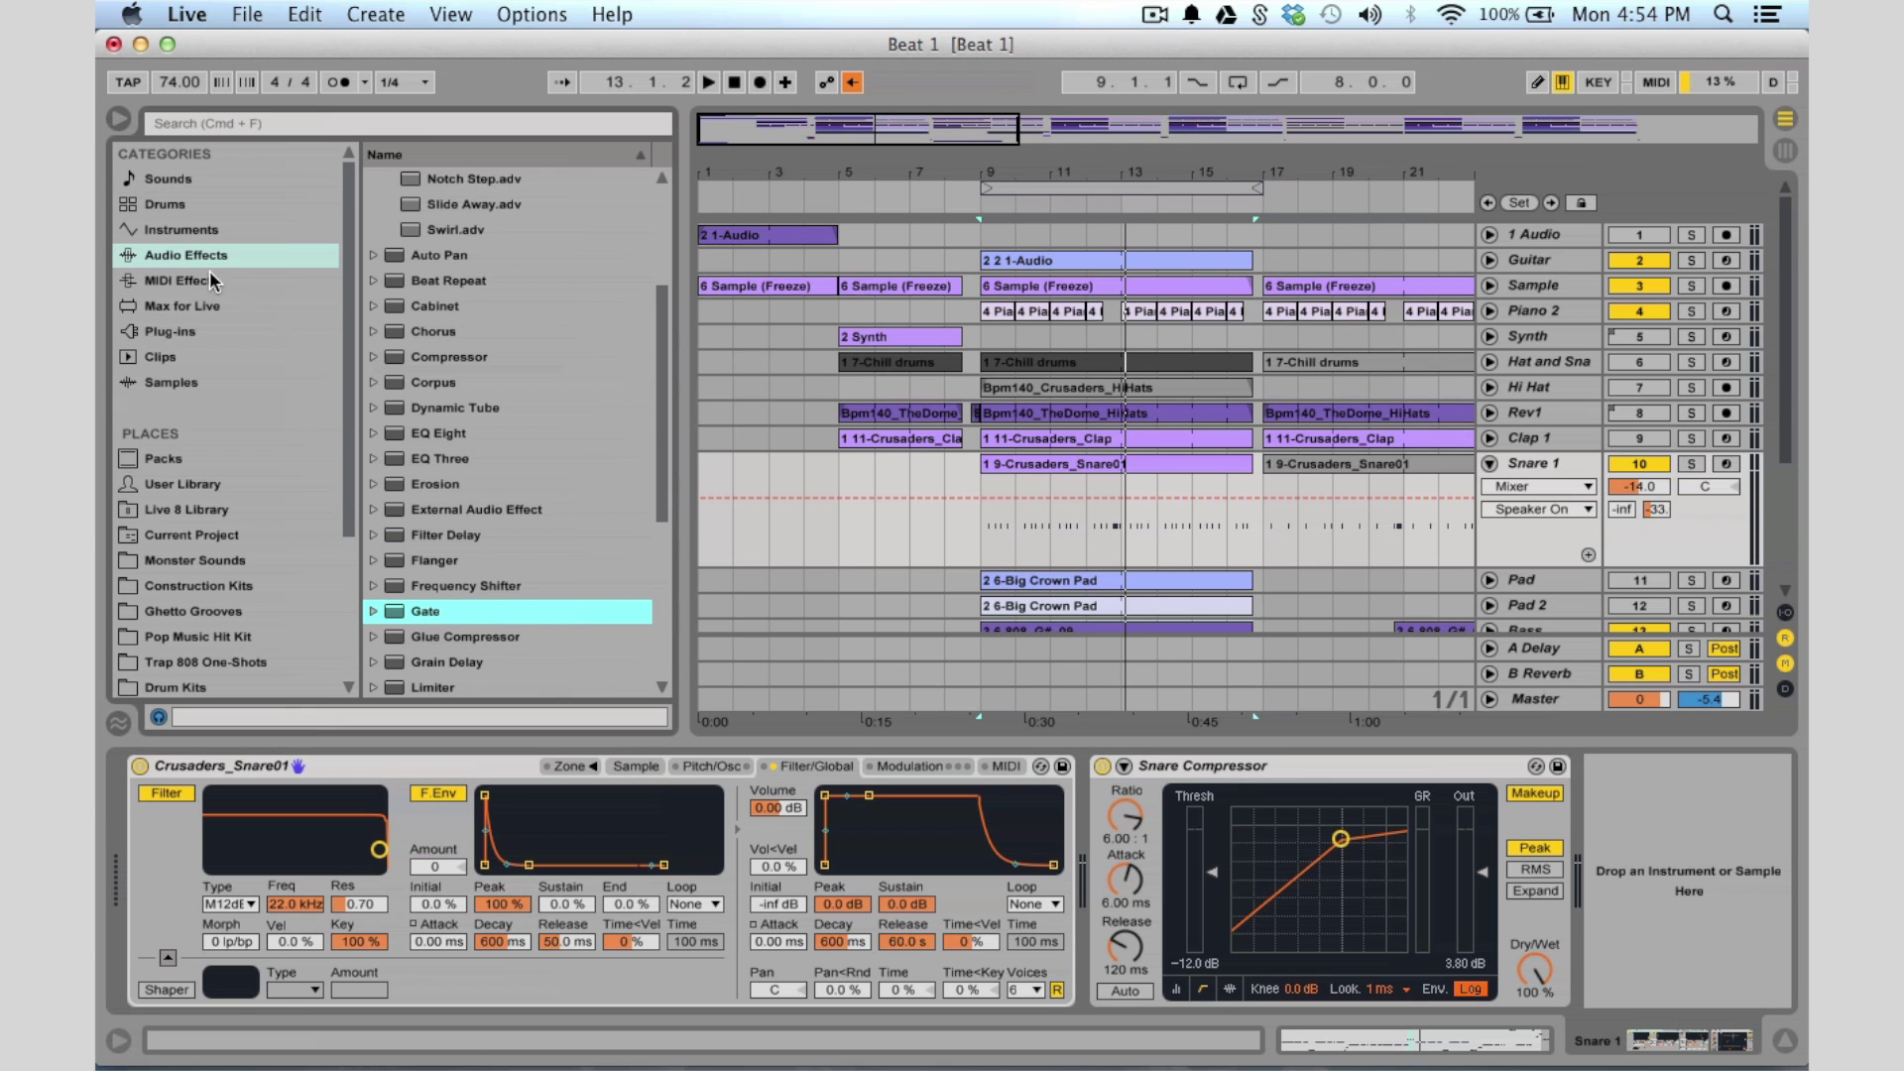
left_click(373, 359)
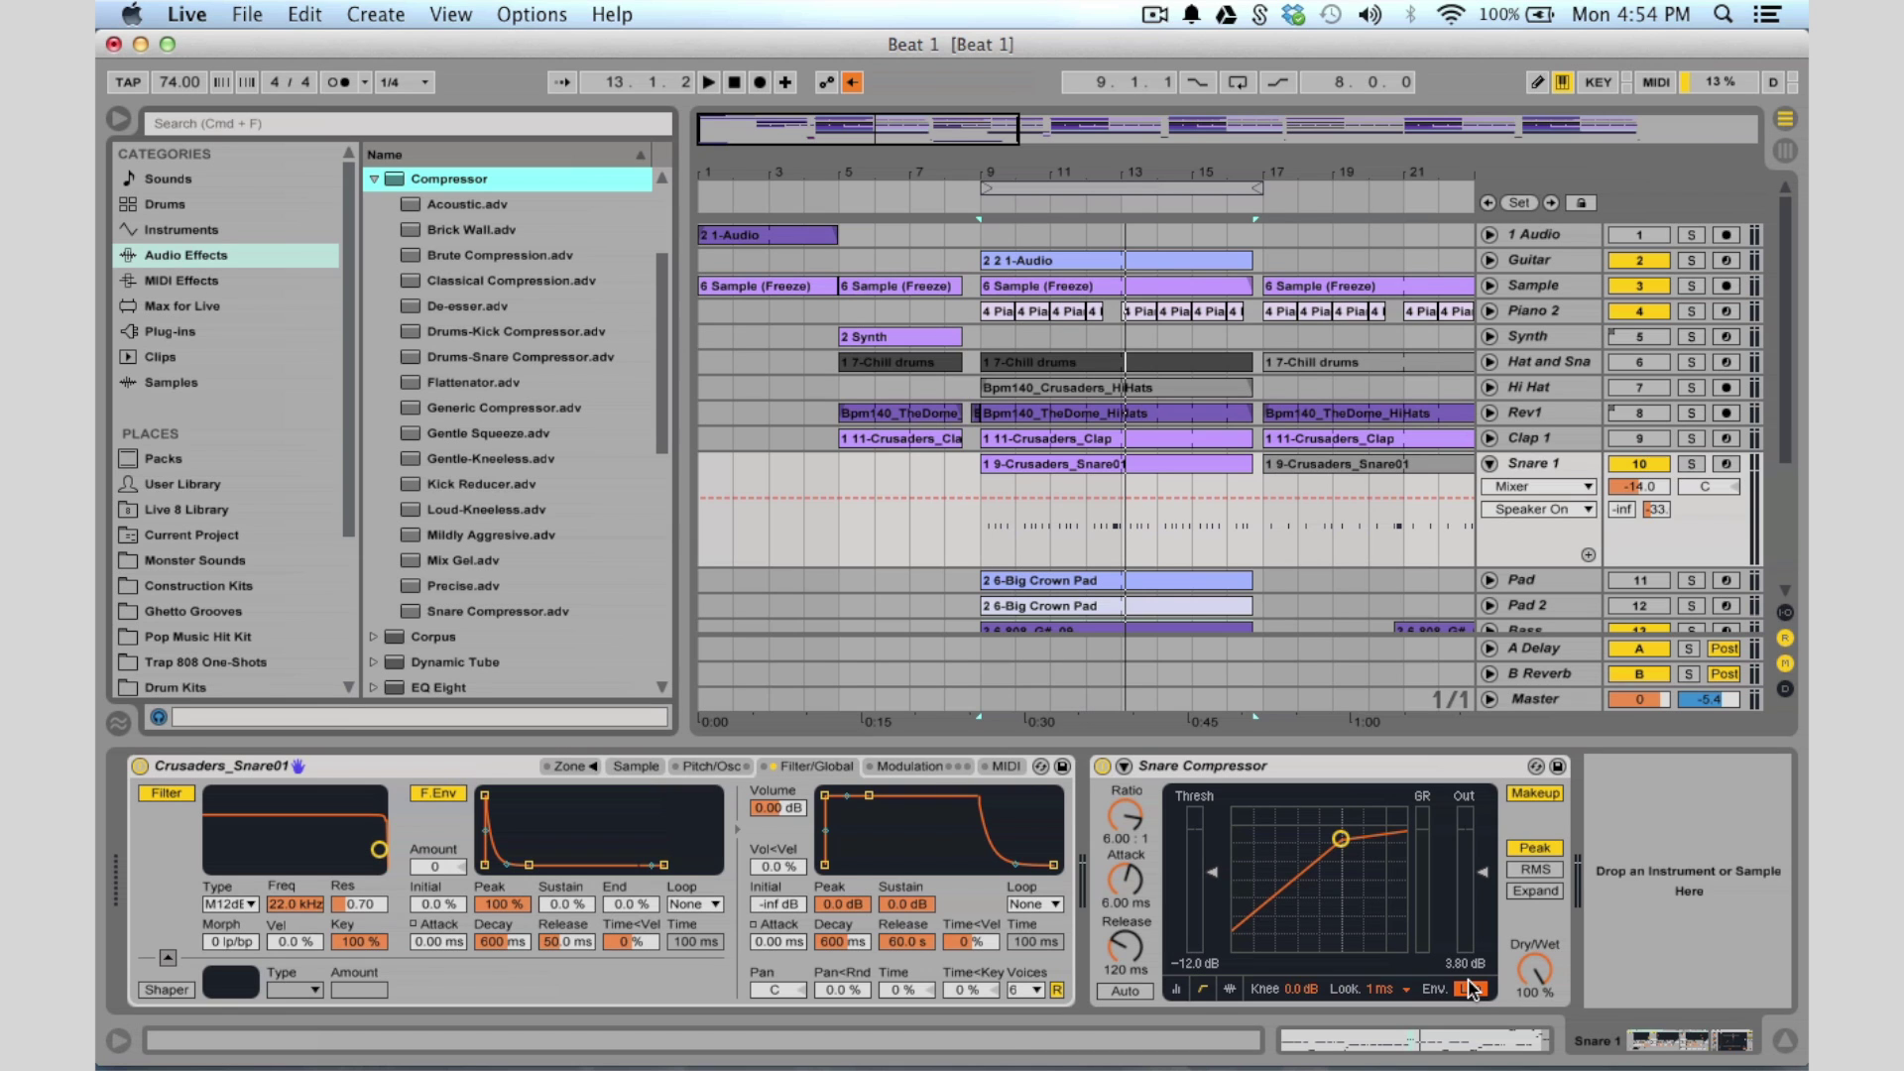
Fold the Snare 1 track, unfold Clap 1, and review its Crusaders_Clap sampler settings
left_click(1491, 464)
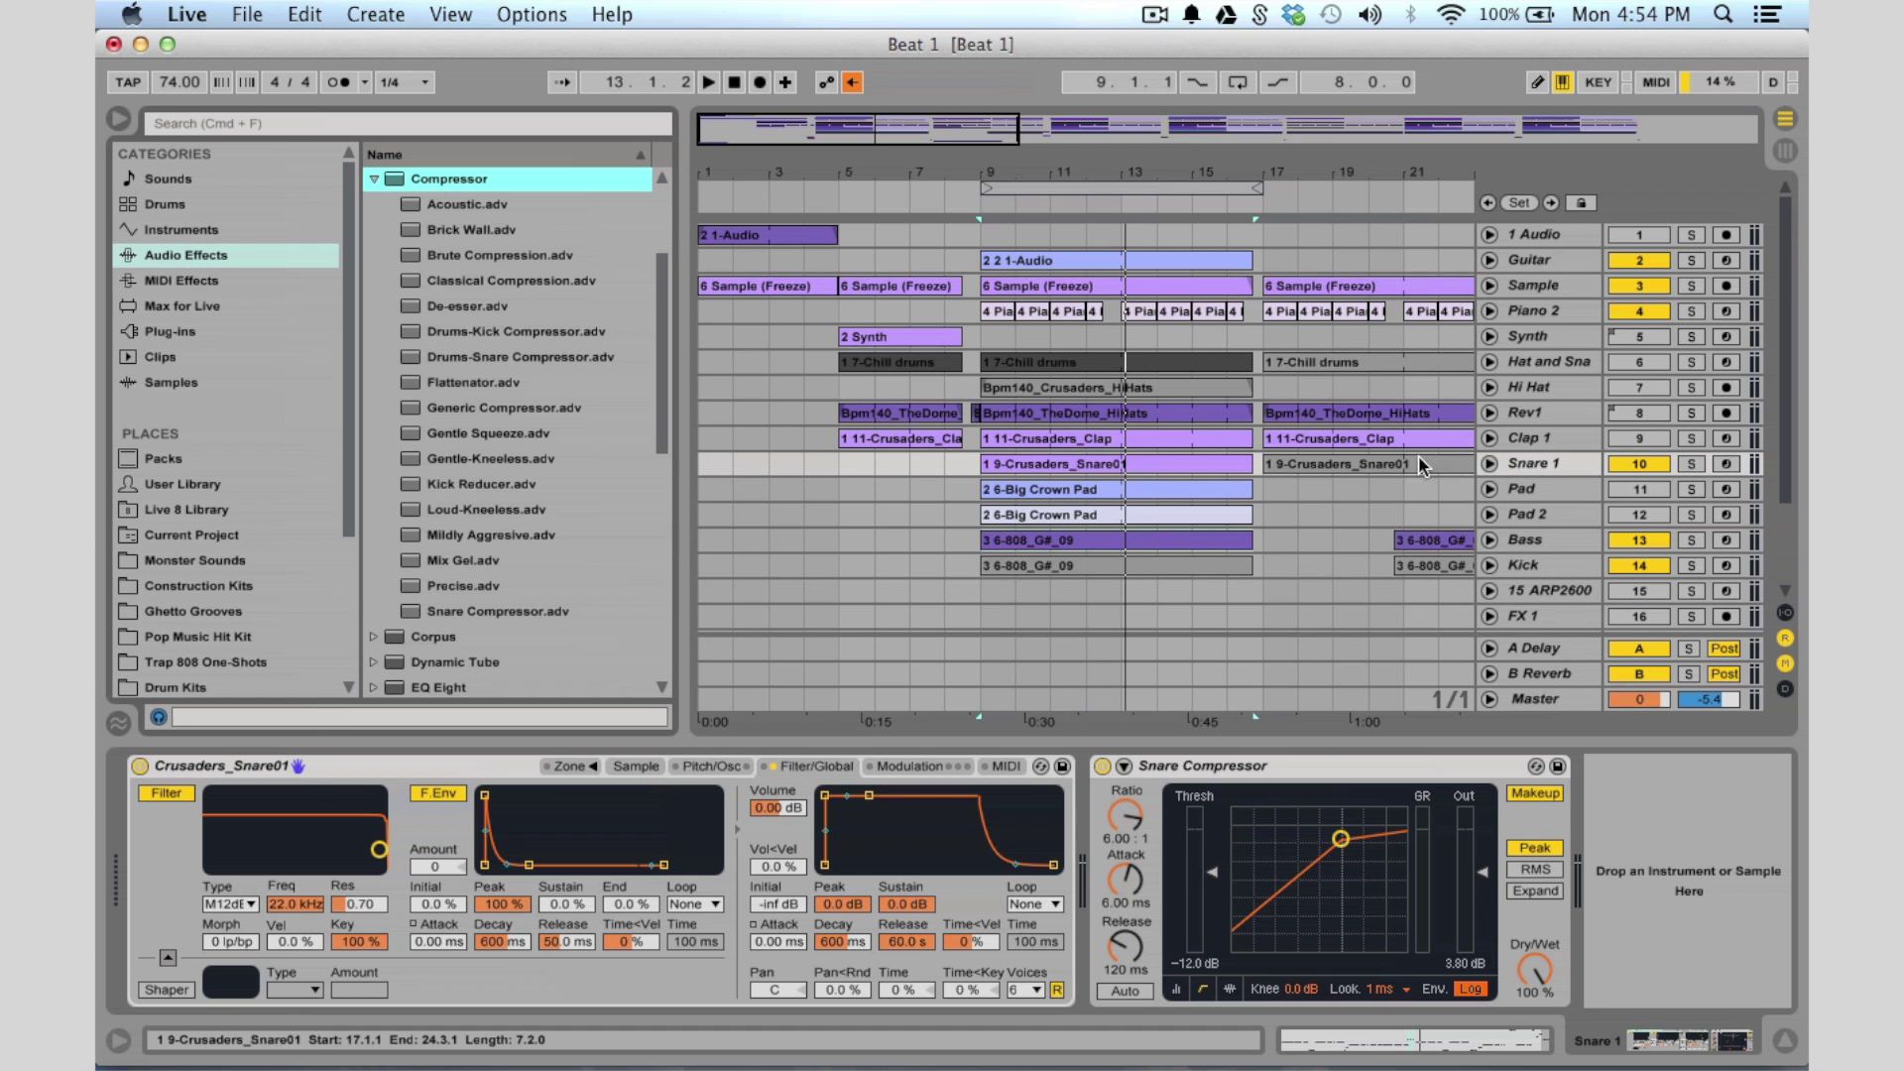
left_click(1491, 438)
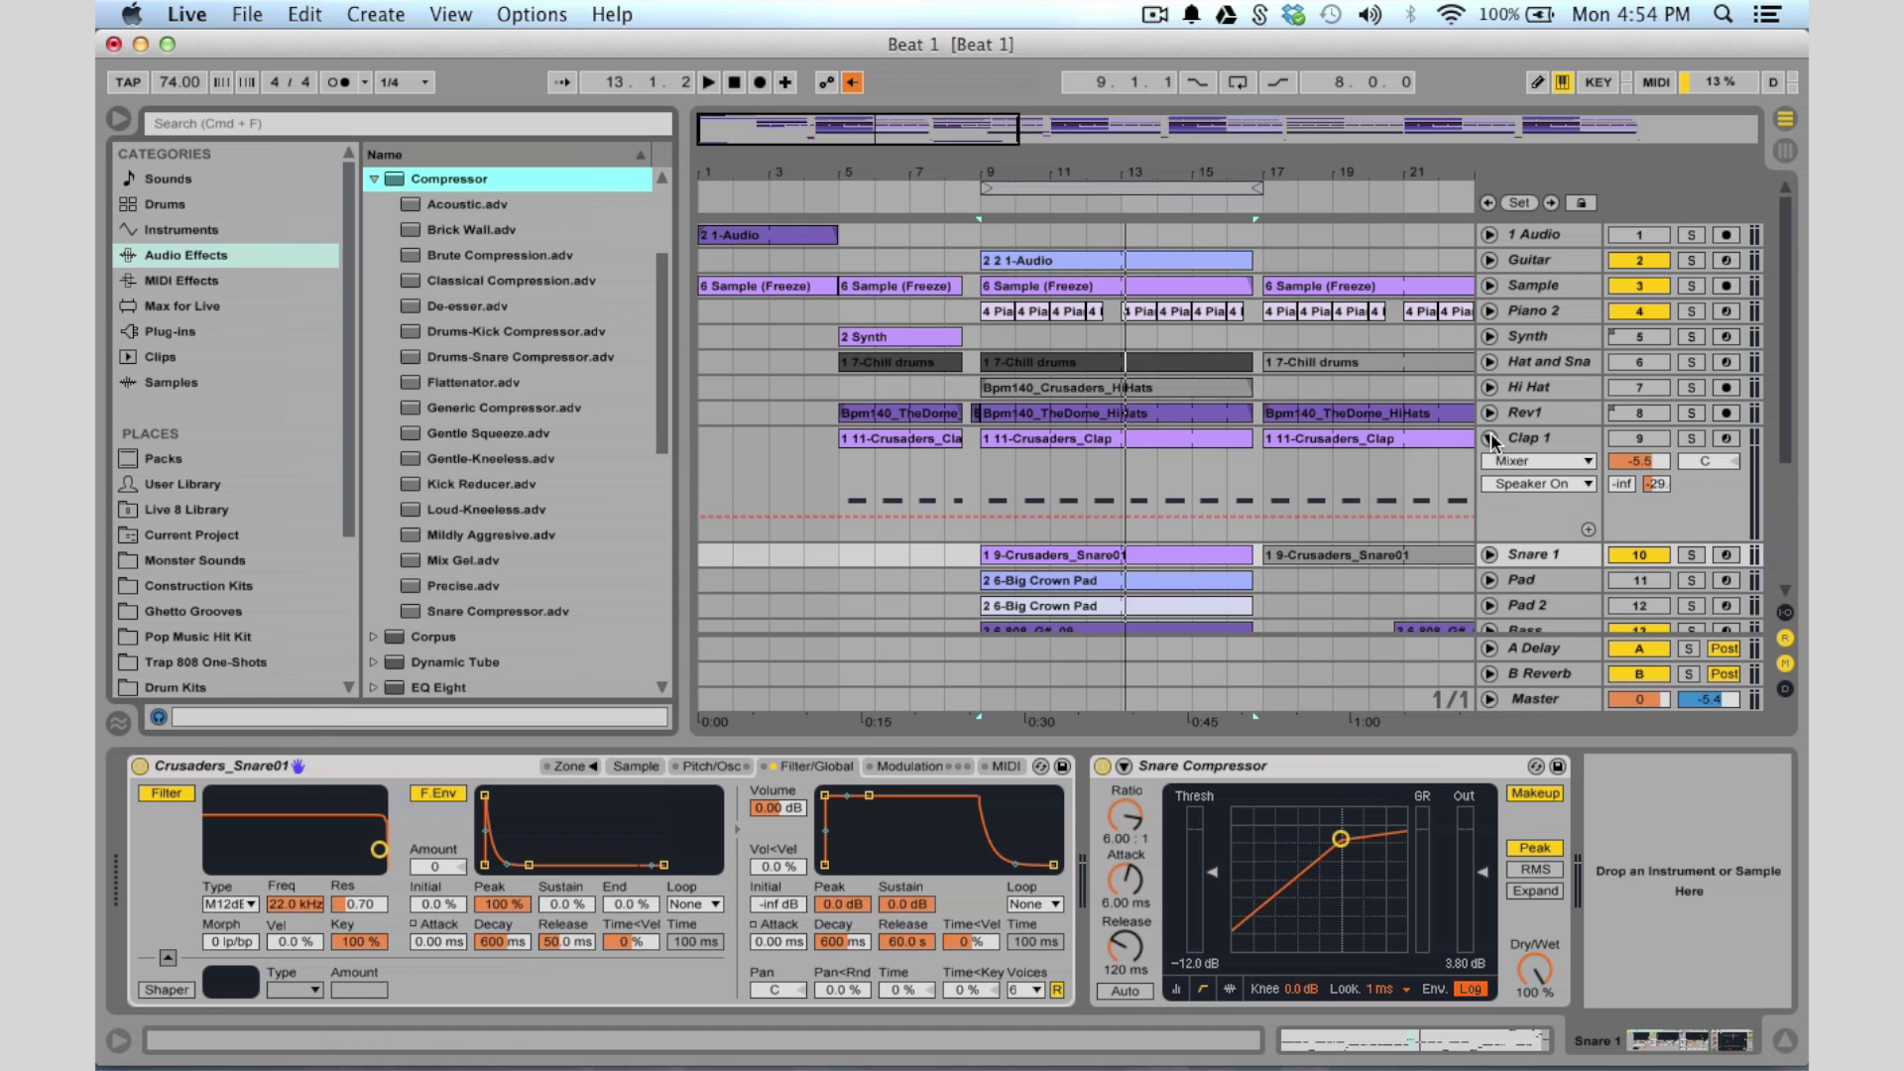
left_click(1566, 439)
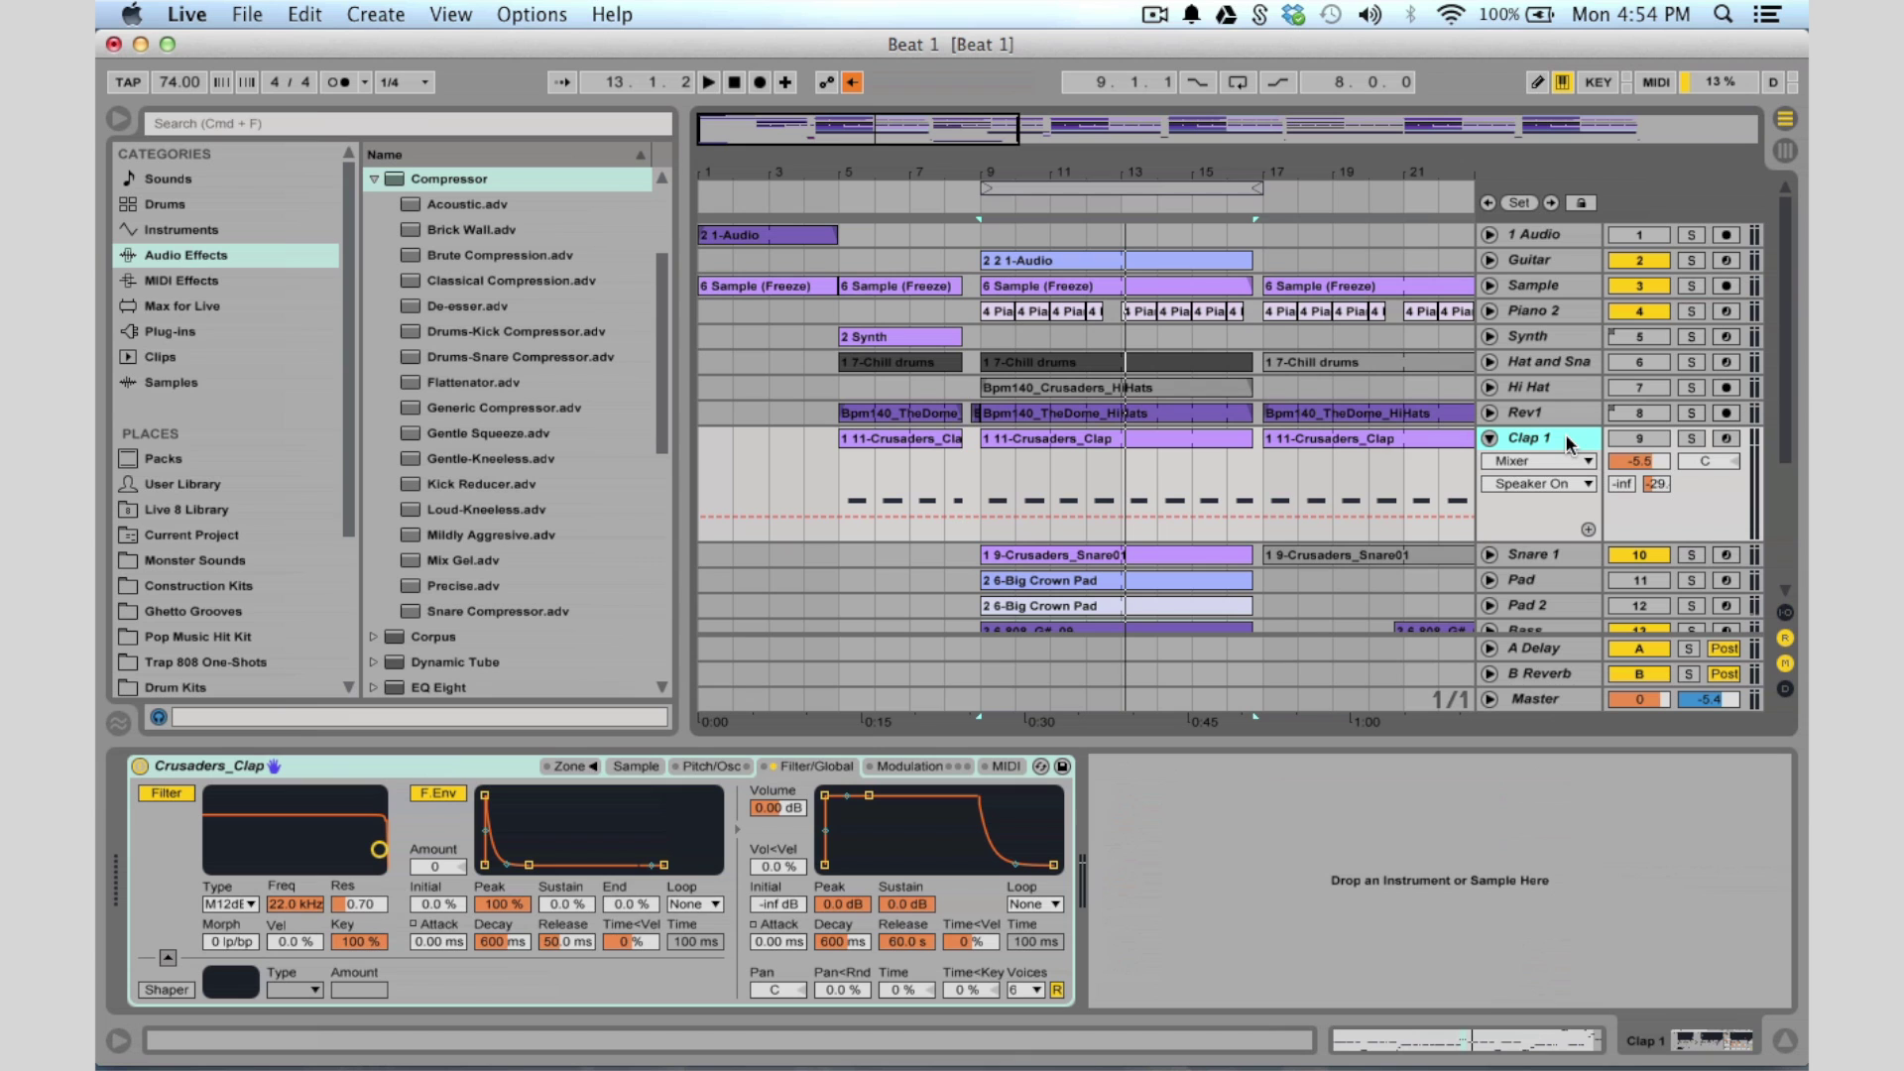
left_click(711, 767)
left_click(802, 764)
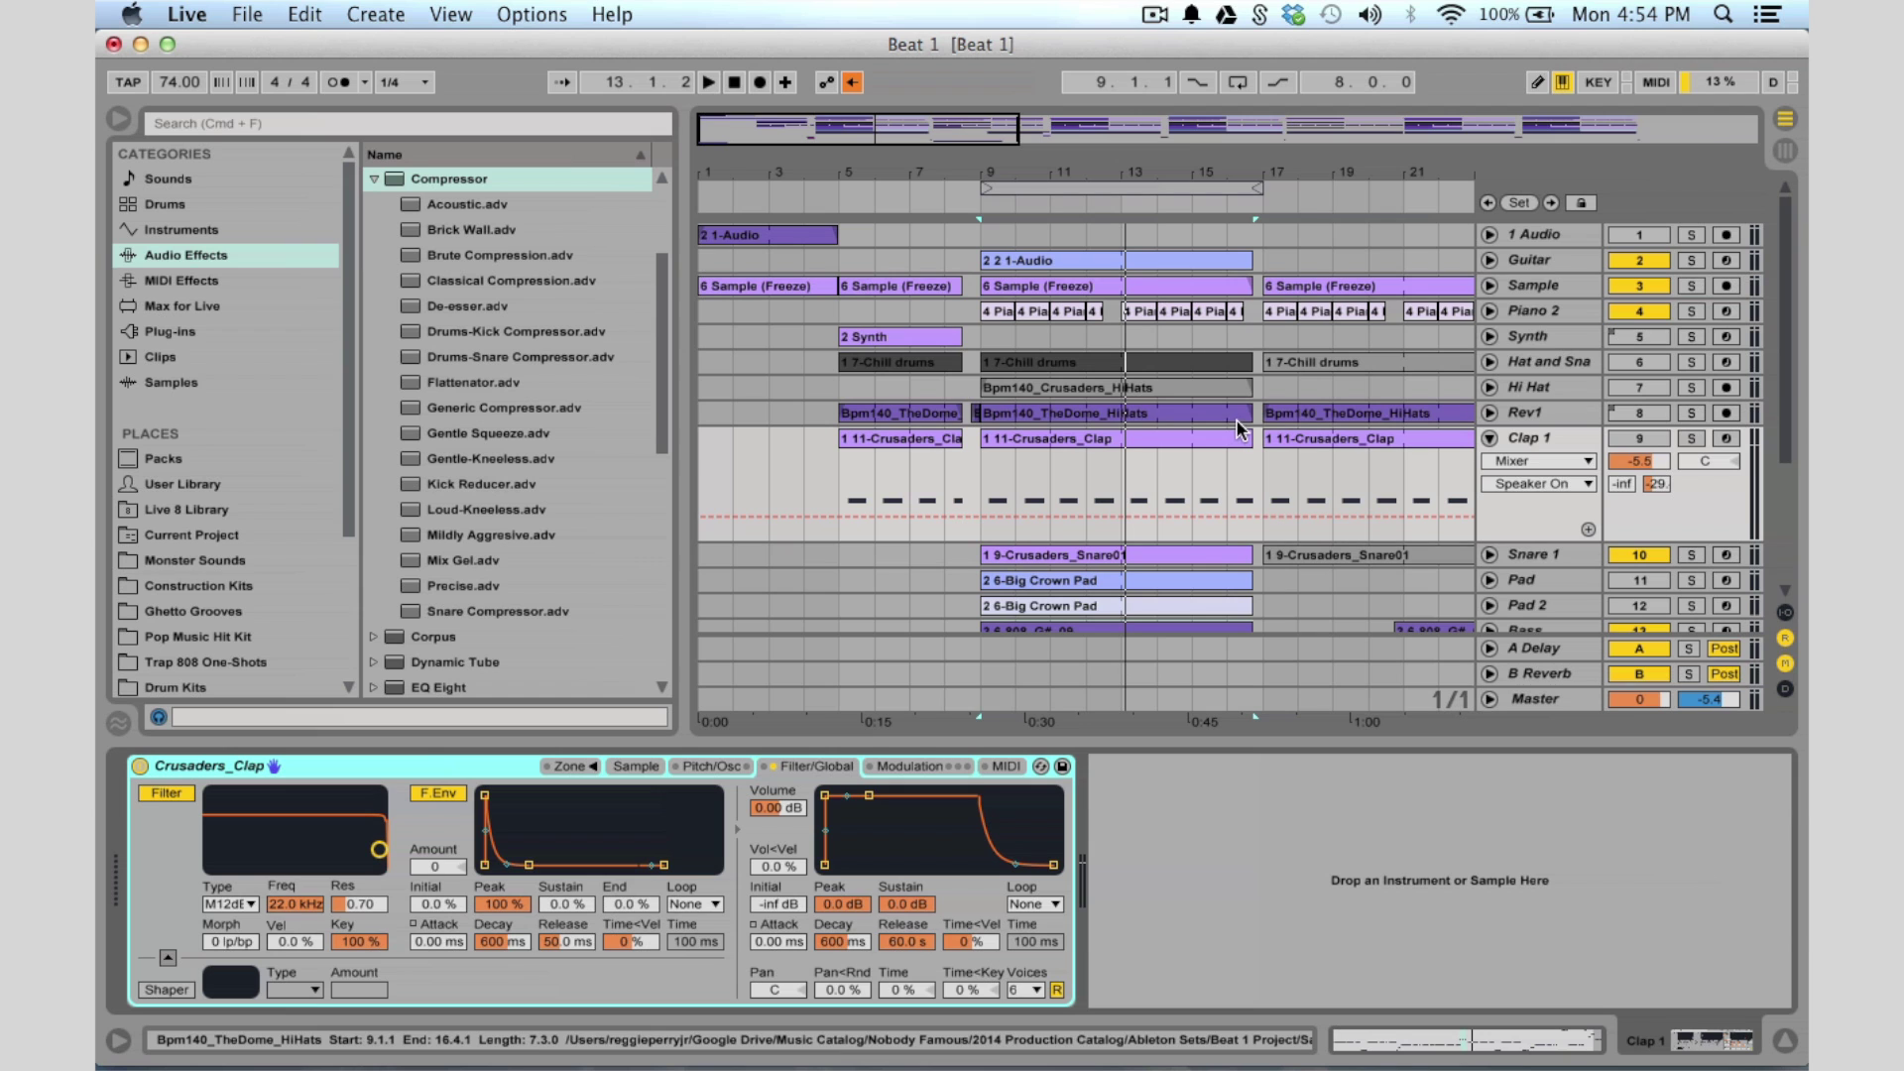
Activate the Clap 1 track, audition it with the beat from 9.1.1, and fold it
left_click(1627, 456)
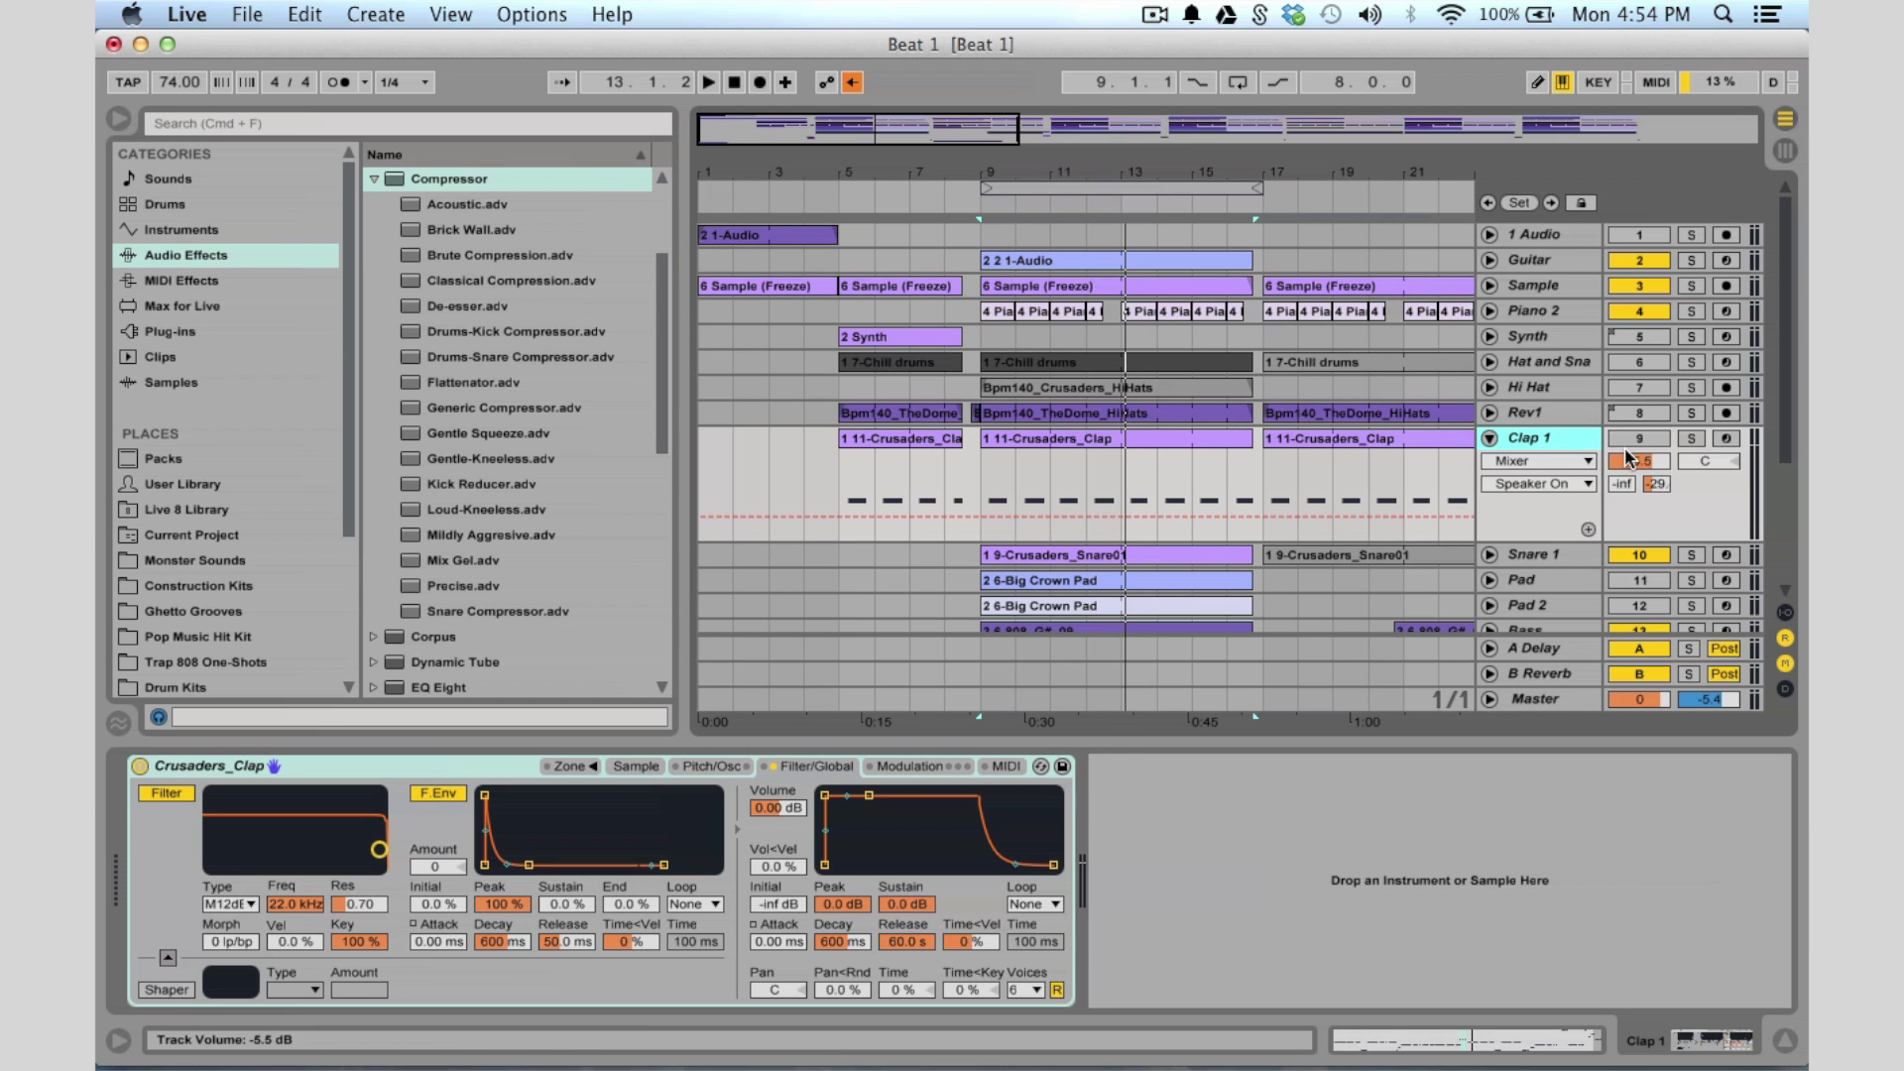
left_click(988, 546)
key("space")
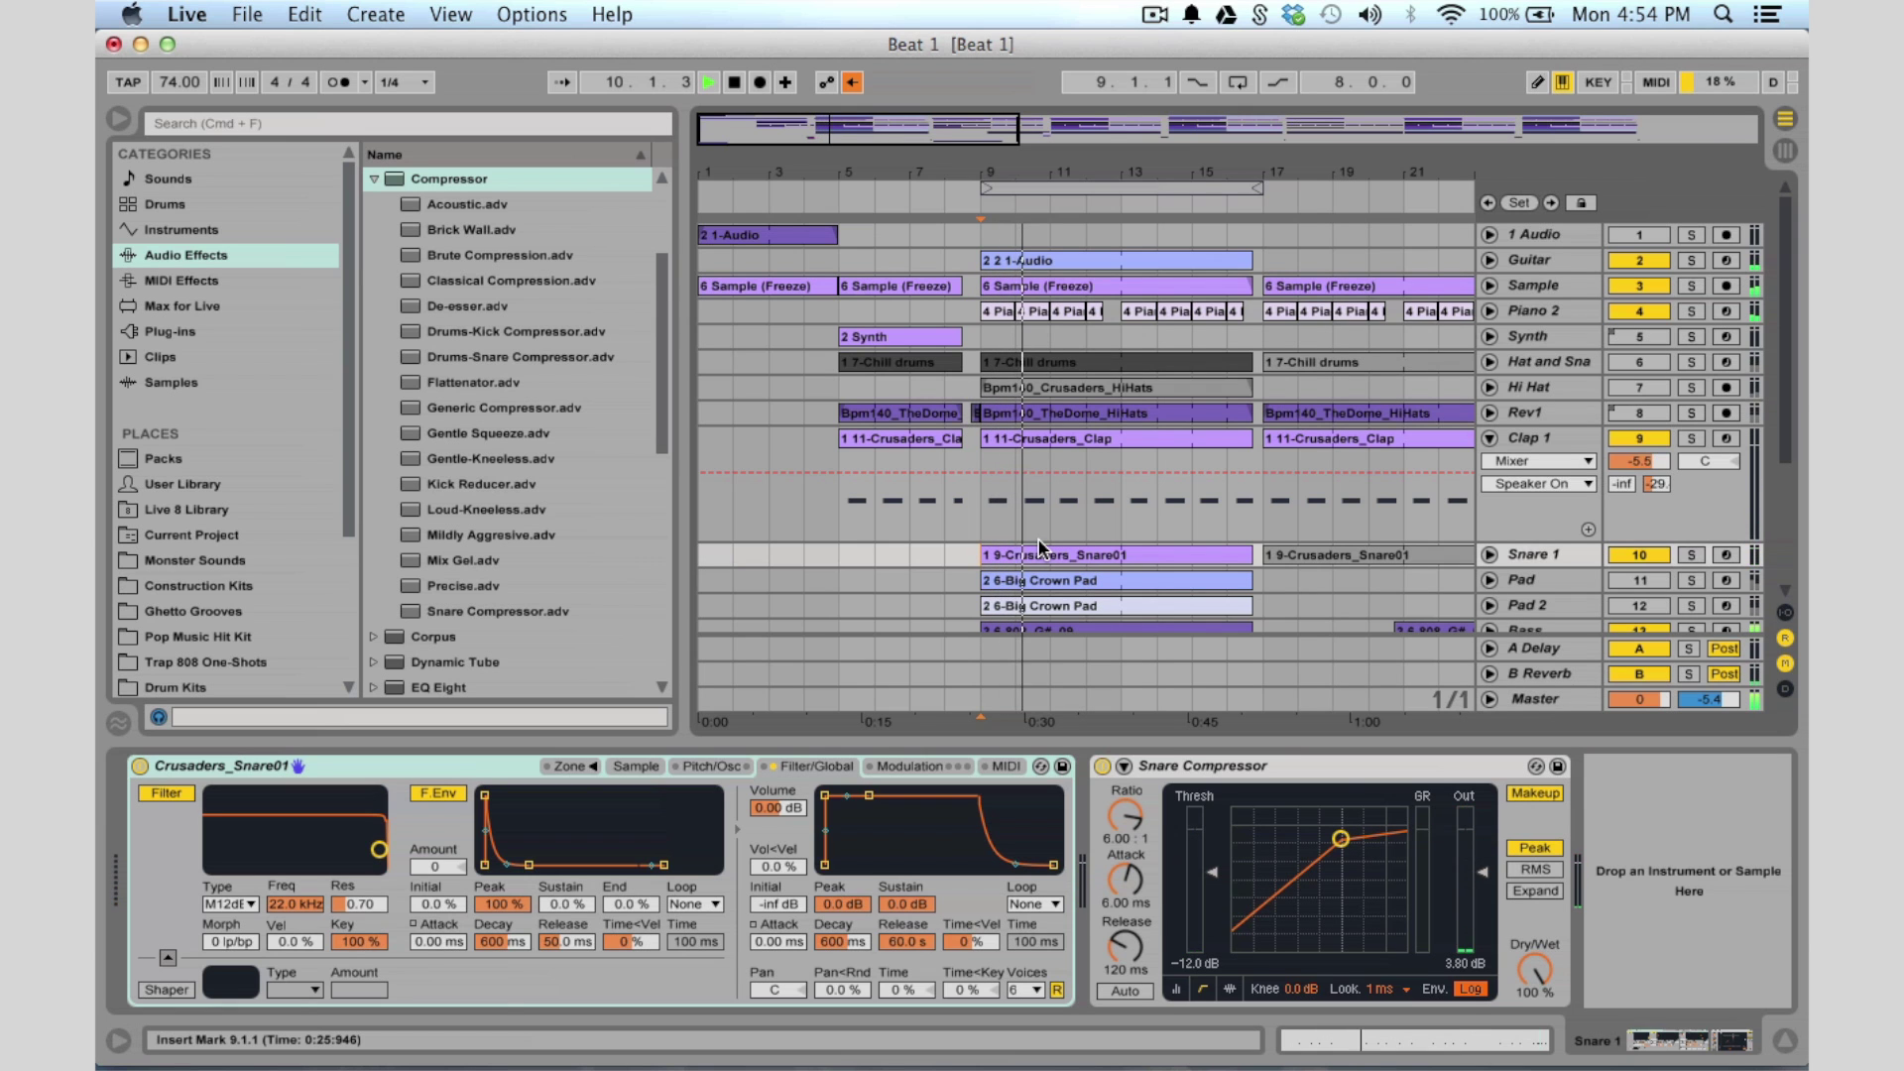
left_click(1491, 438)
key("space")
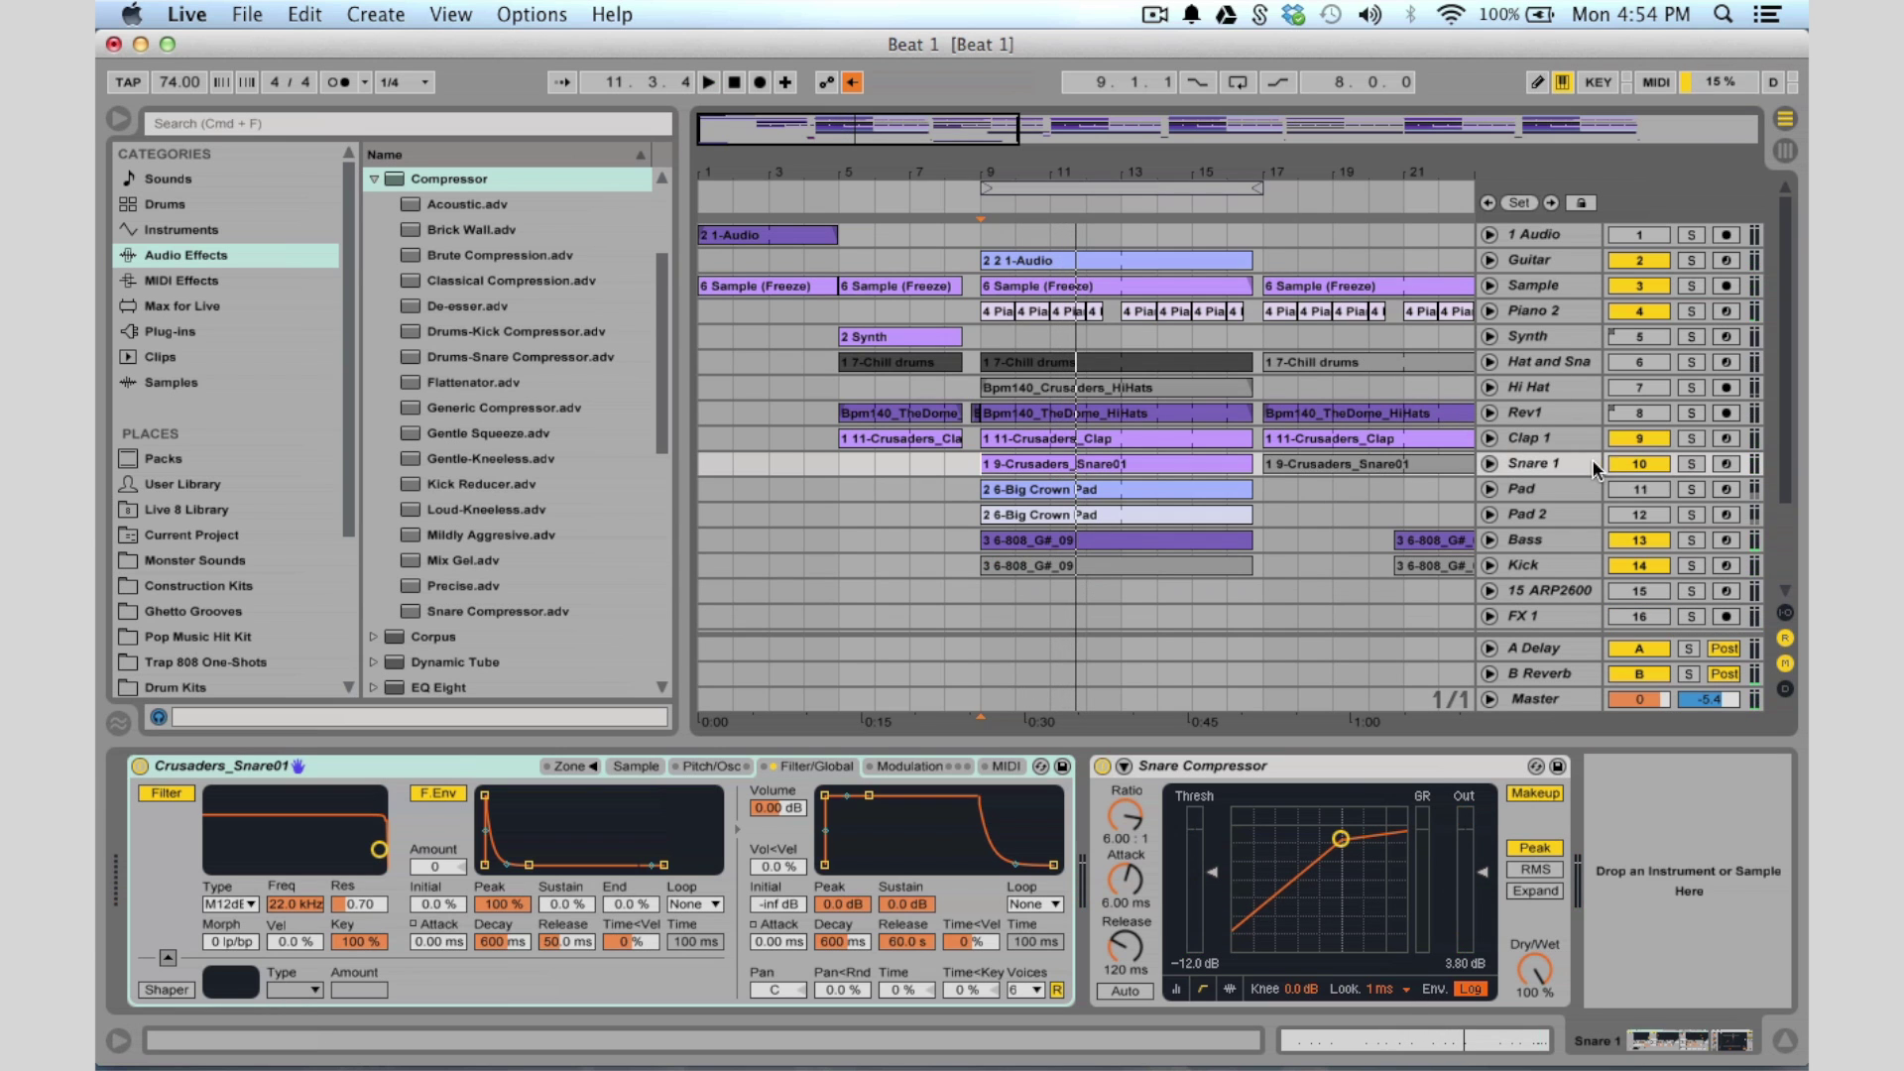
Unfold the Rev1 track and audition its hi-hat loop soloed from 9.1.1
left_click(1567, 442)
left_click(1535, 411)
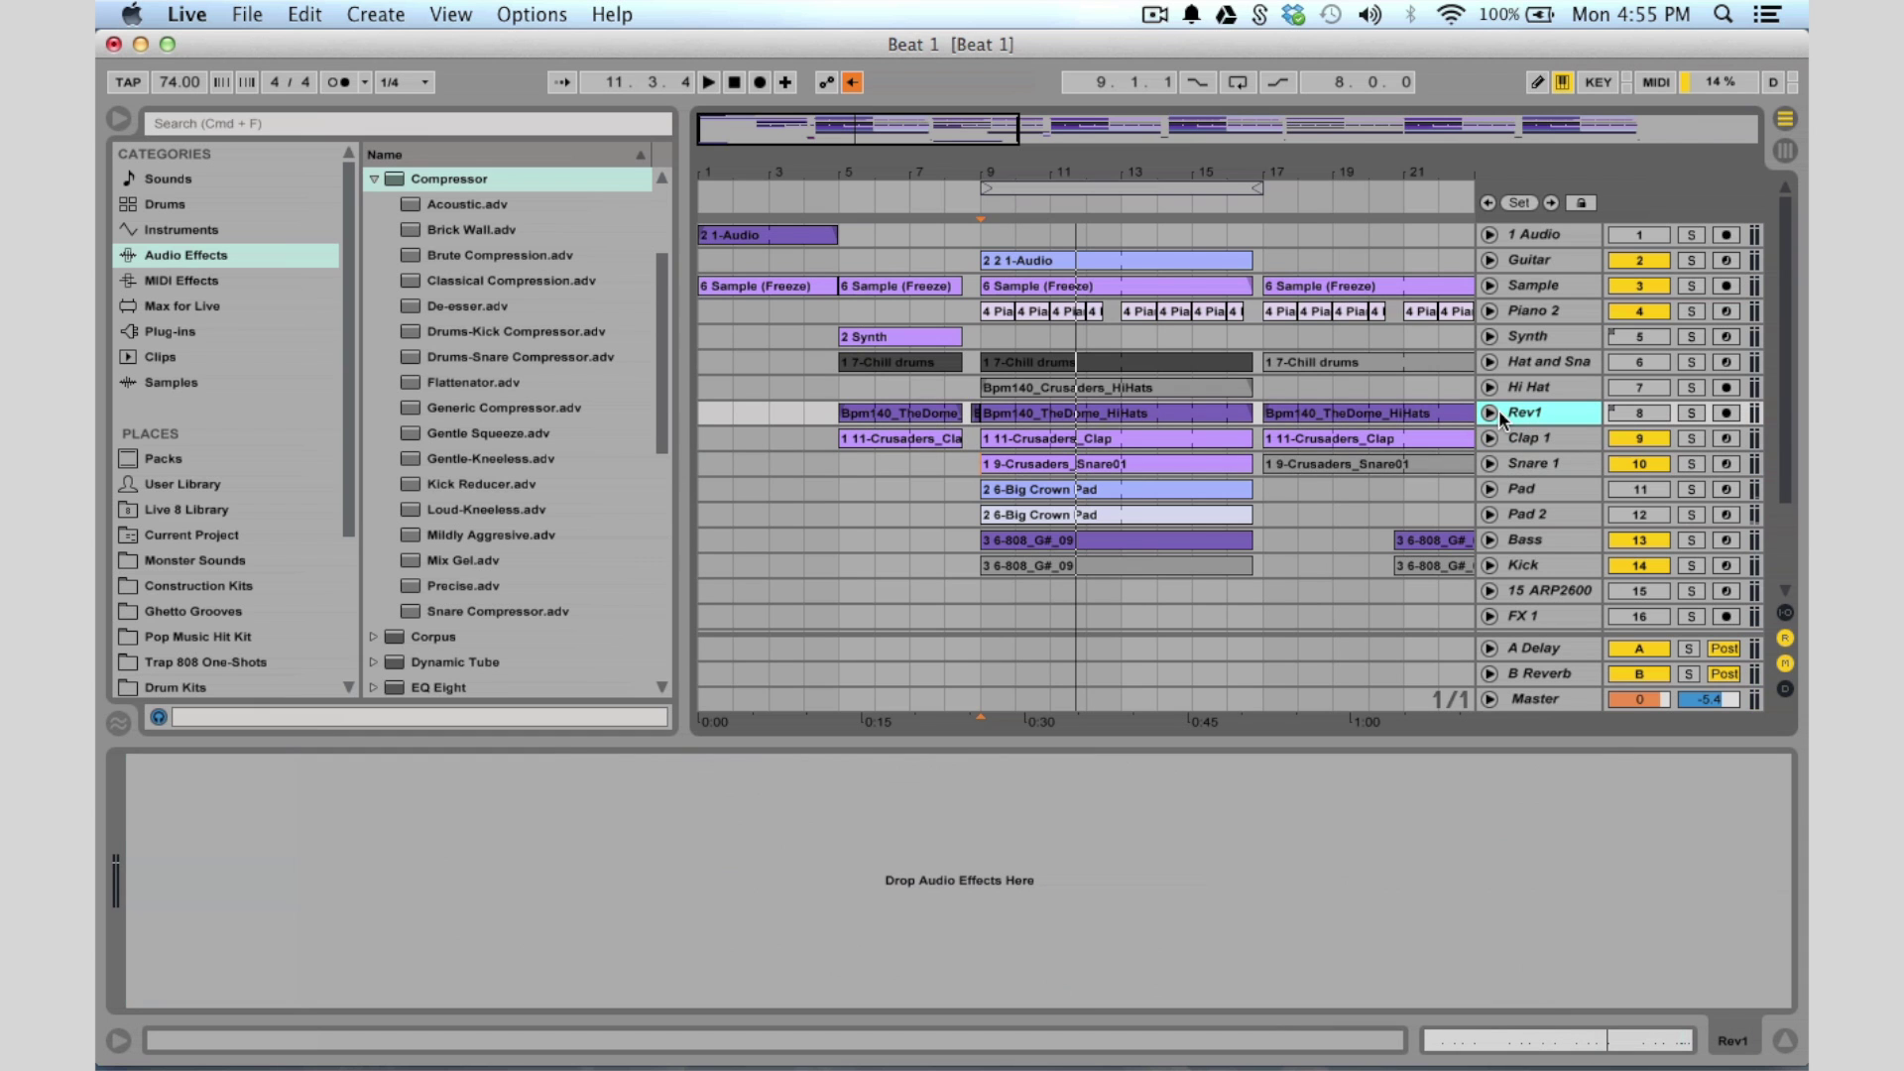
left_click(1490, 412)
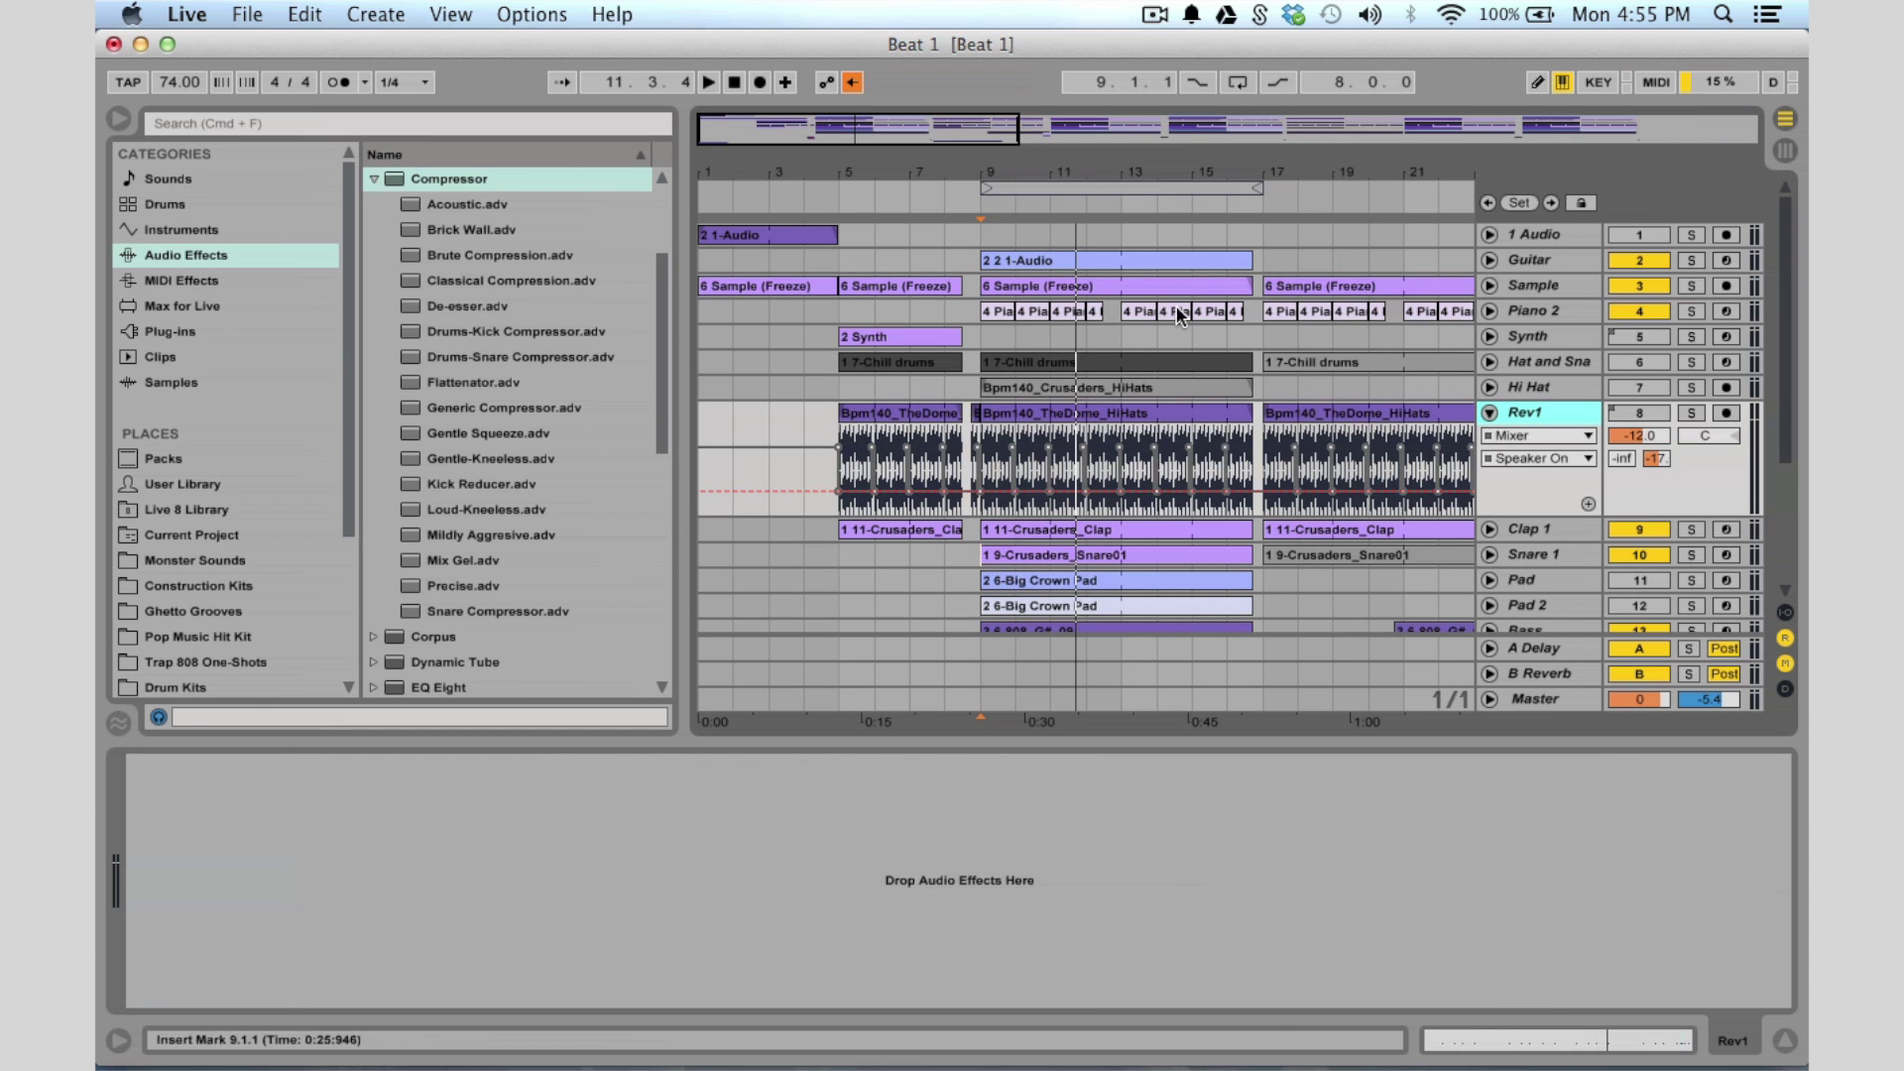
key("plus")
left_click_drag(949, 129, 886, 133)
left_click(1691, 413)
key("space")
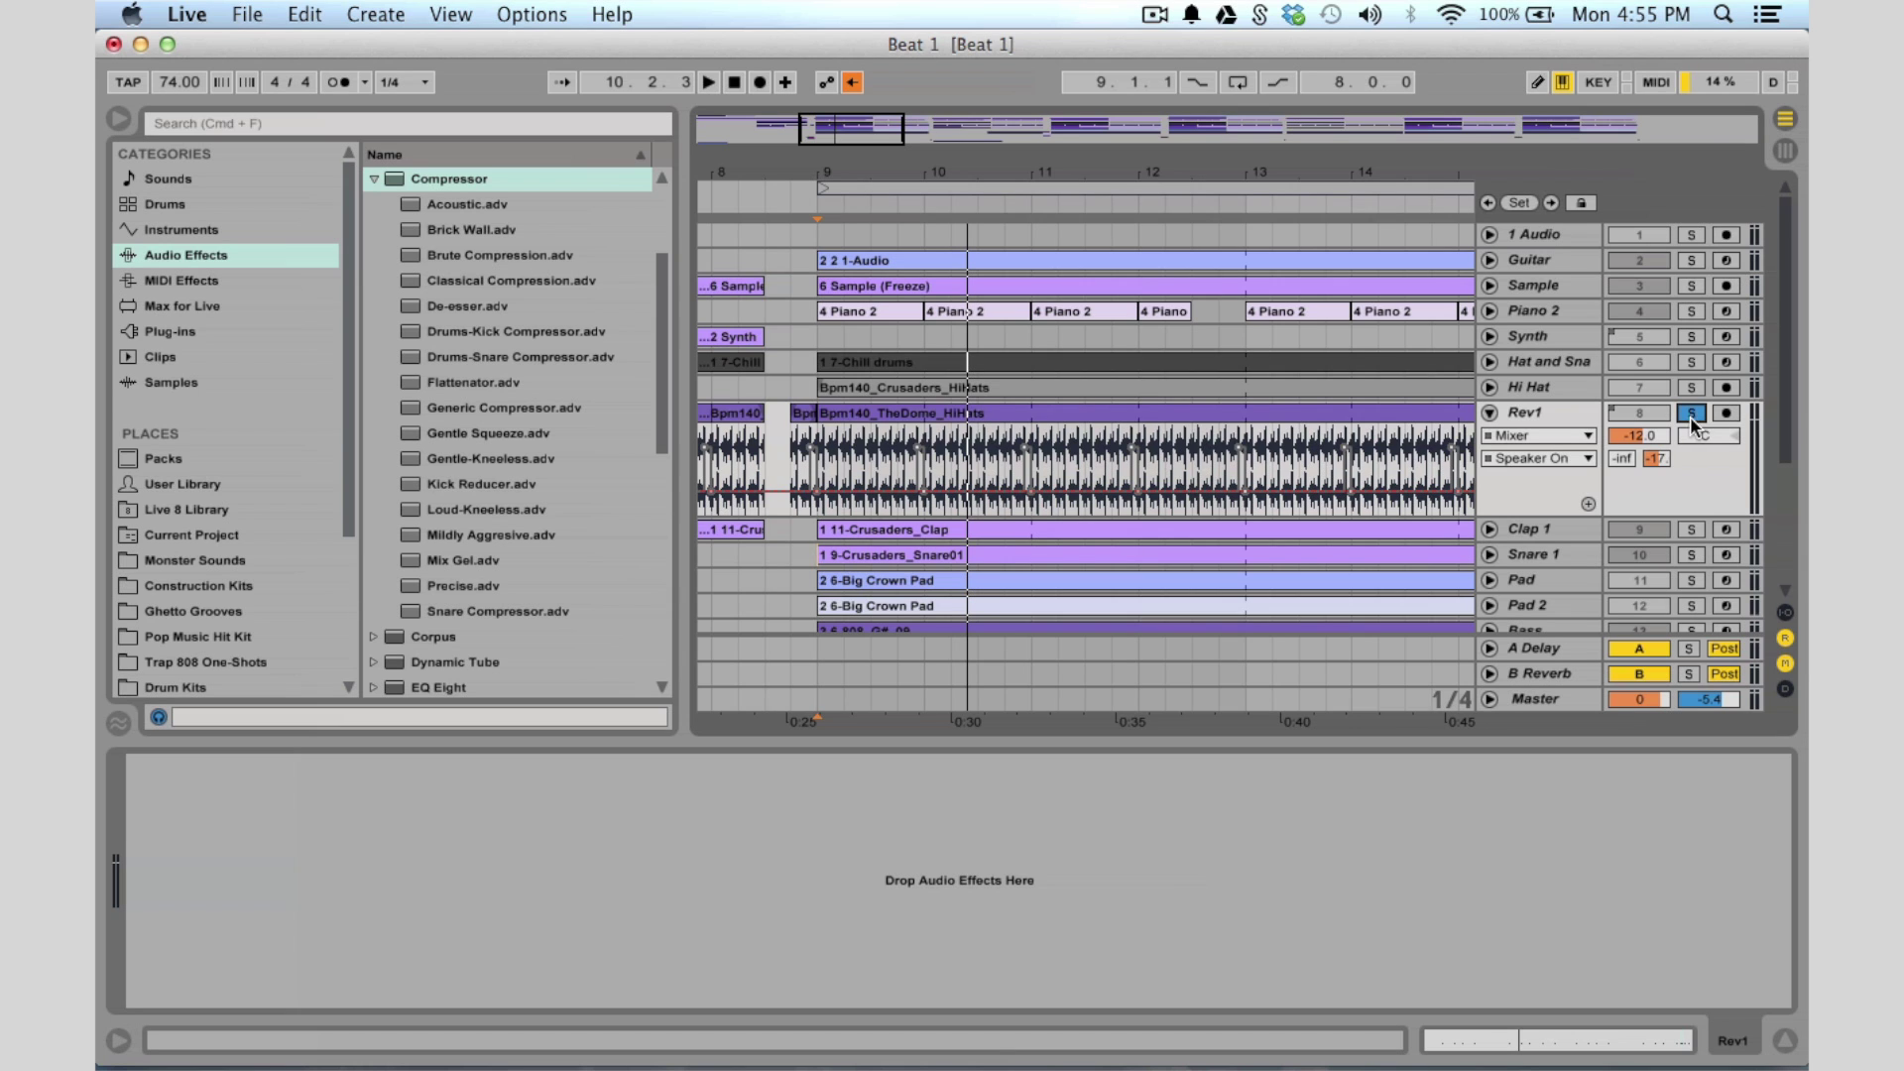
Unsolo the Rev1 track and re-enable its Speaker On automation
right_click(1652, 416)
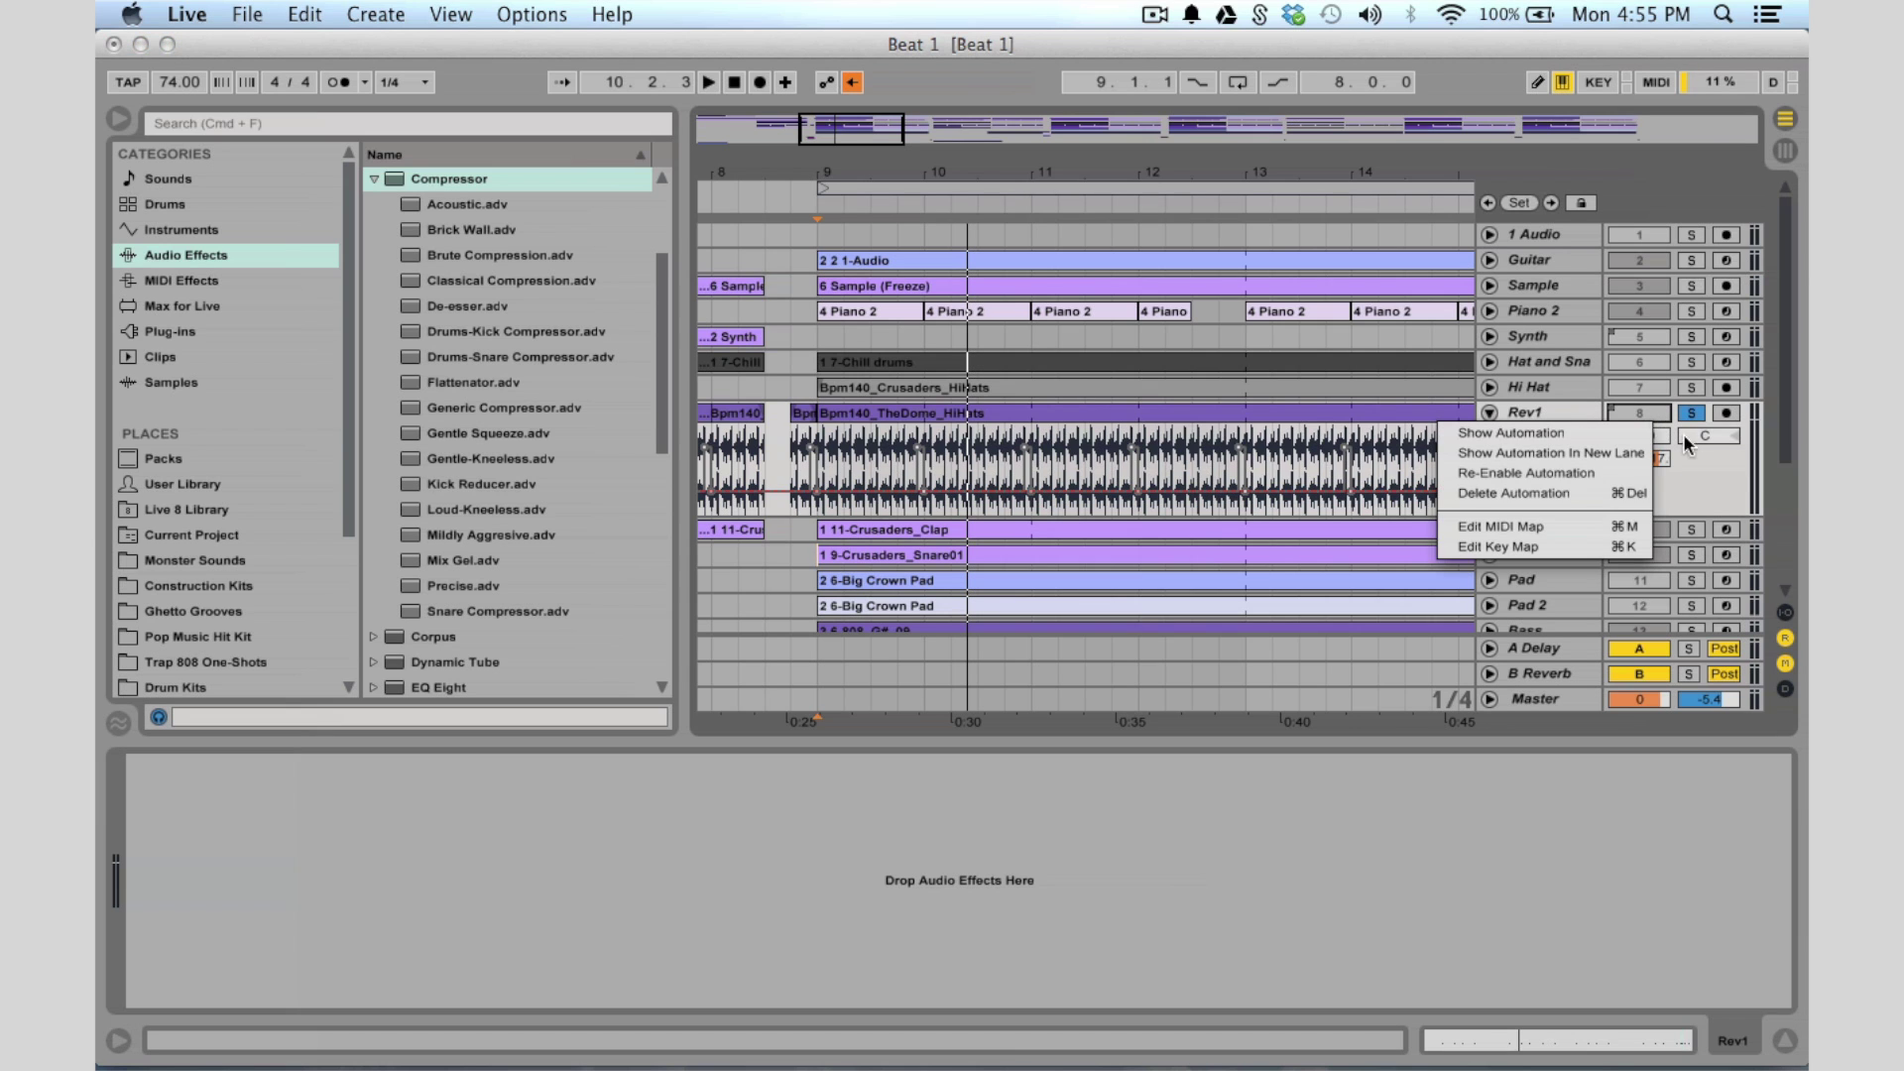
left_click(1689, 410)
left_click(1689, 410)
right_click(1639, 411)
left_click(1673, 489)
right_click(1646, 413)
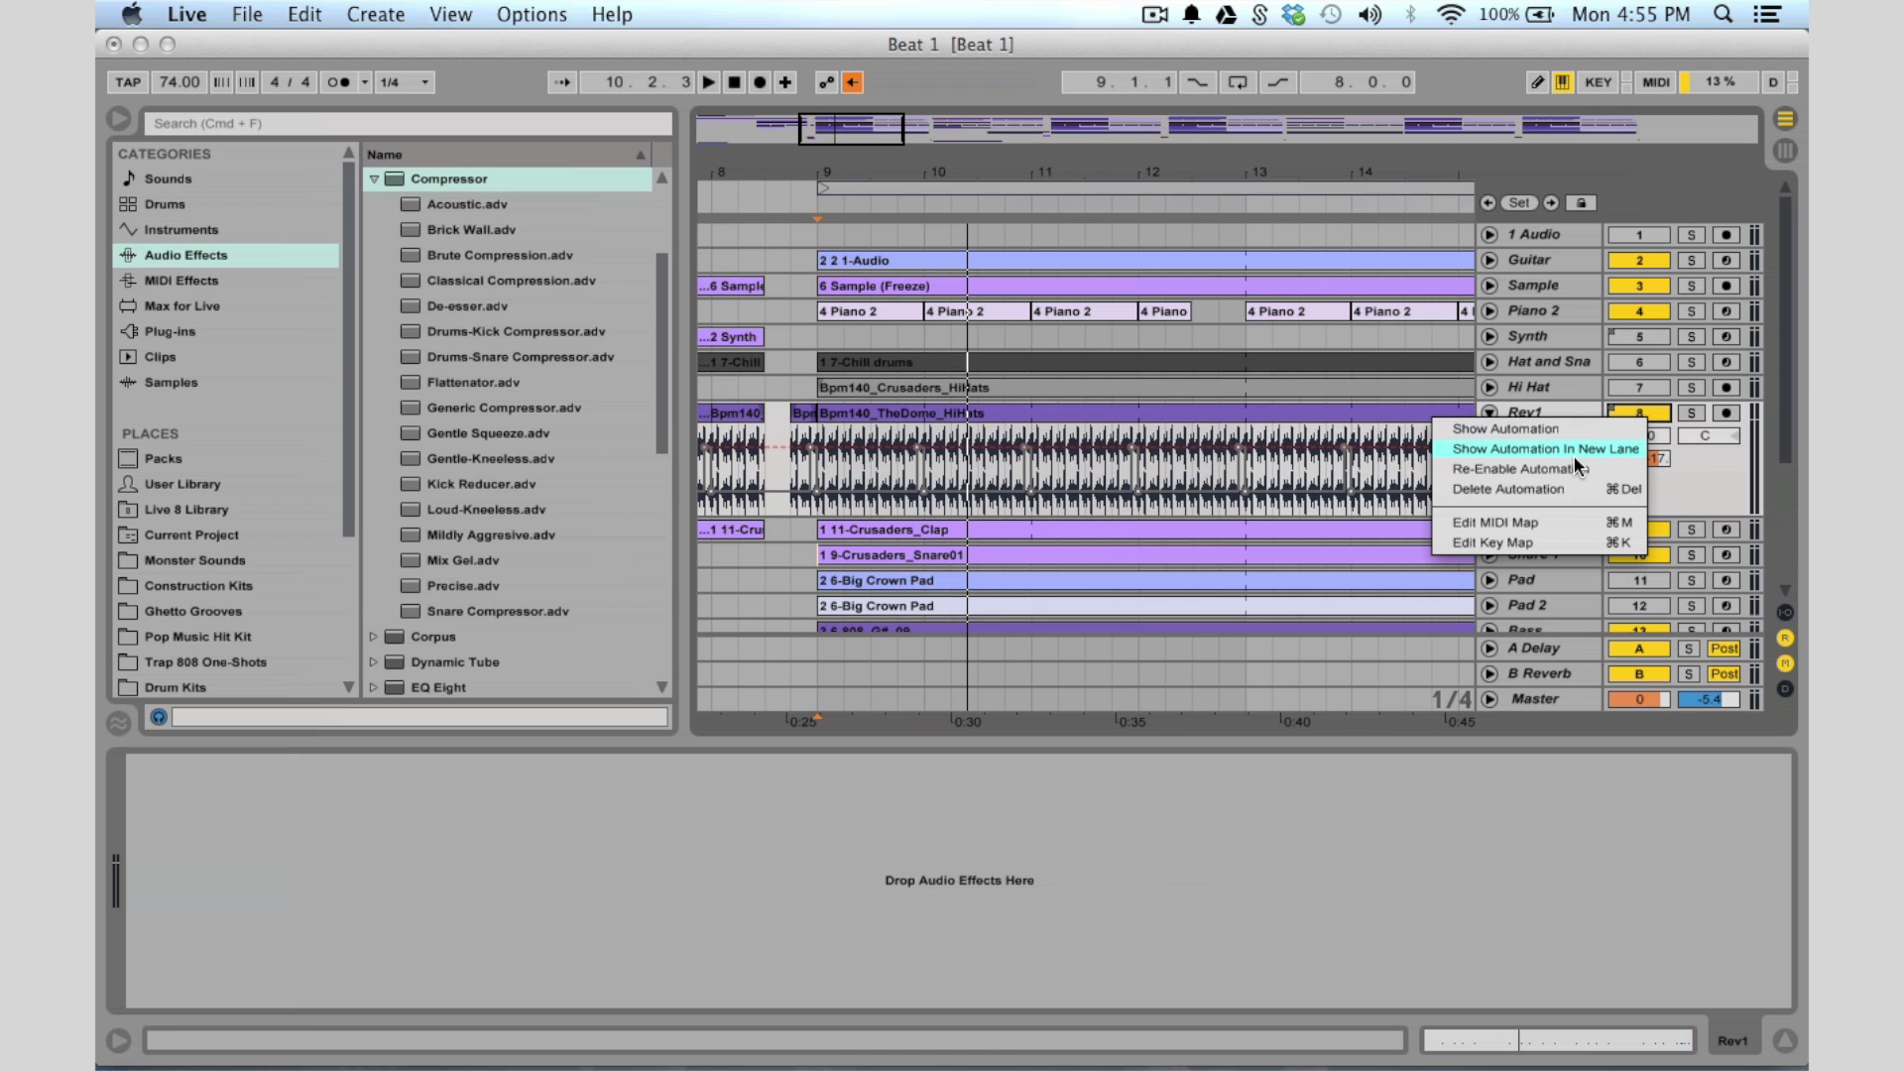
left_click(1518, 470)
Override Rev1's Speaker On automation by toggling the track activator, and re-enable the automation
left_click_drag(872, 131, 831, 131)
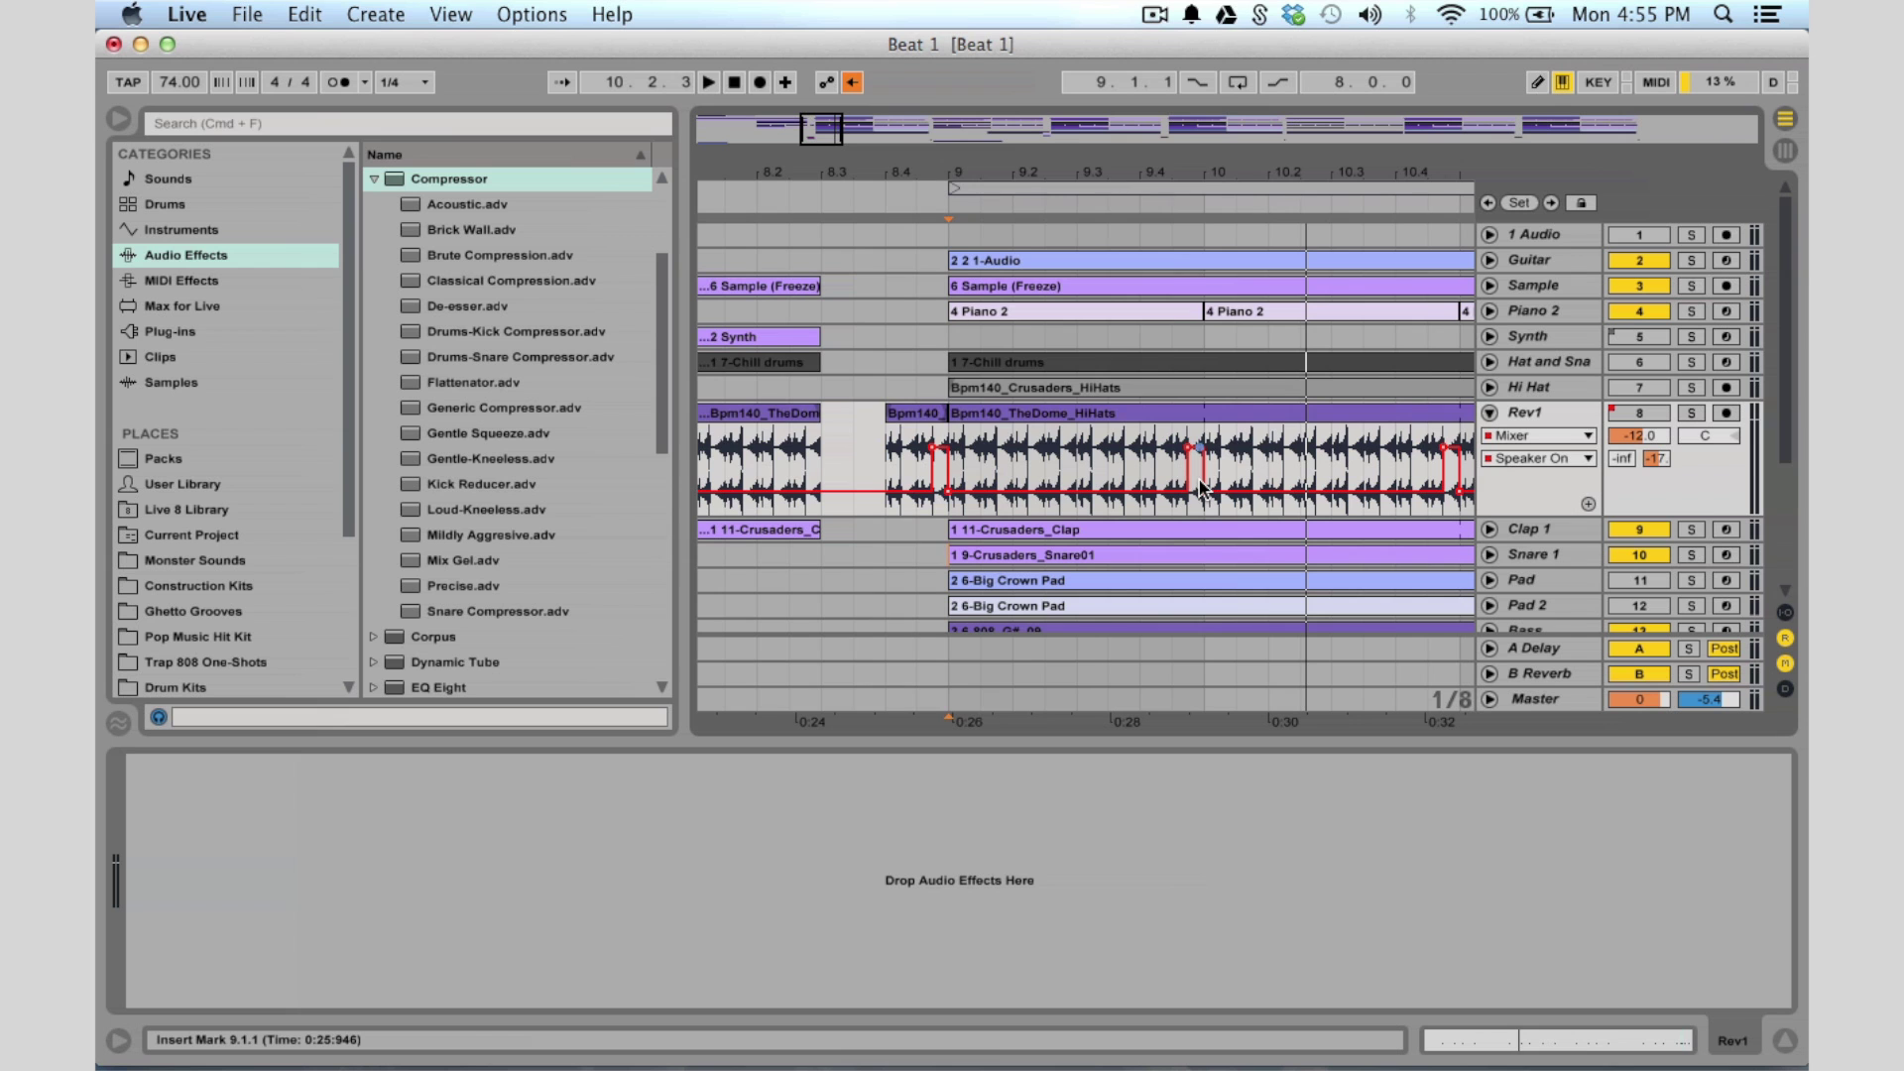
left_click_drag(816, 129, 827, 180)
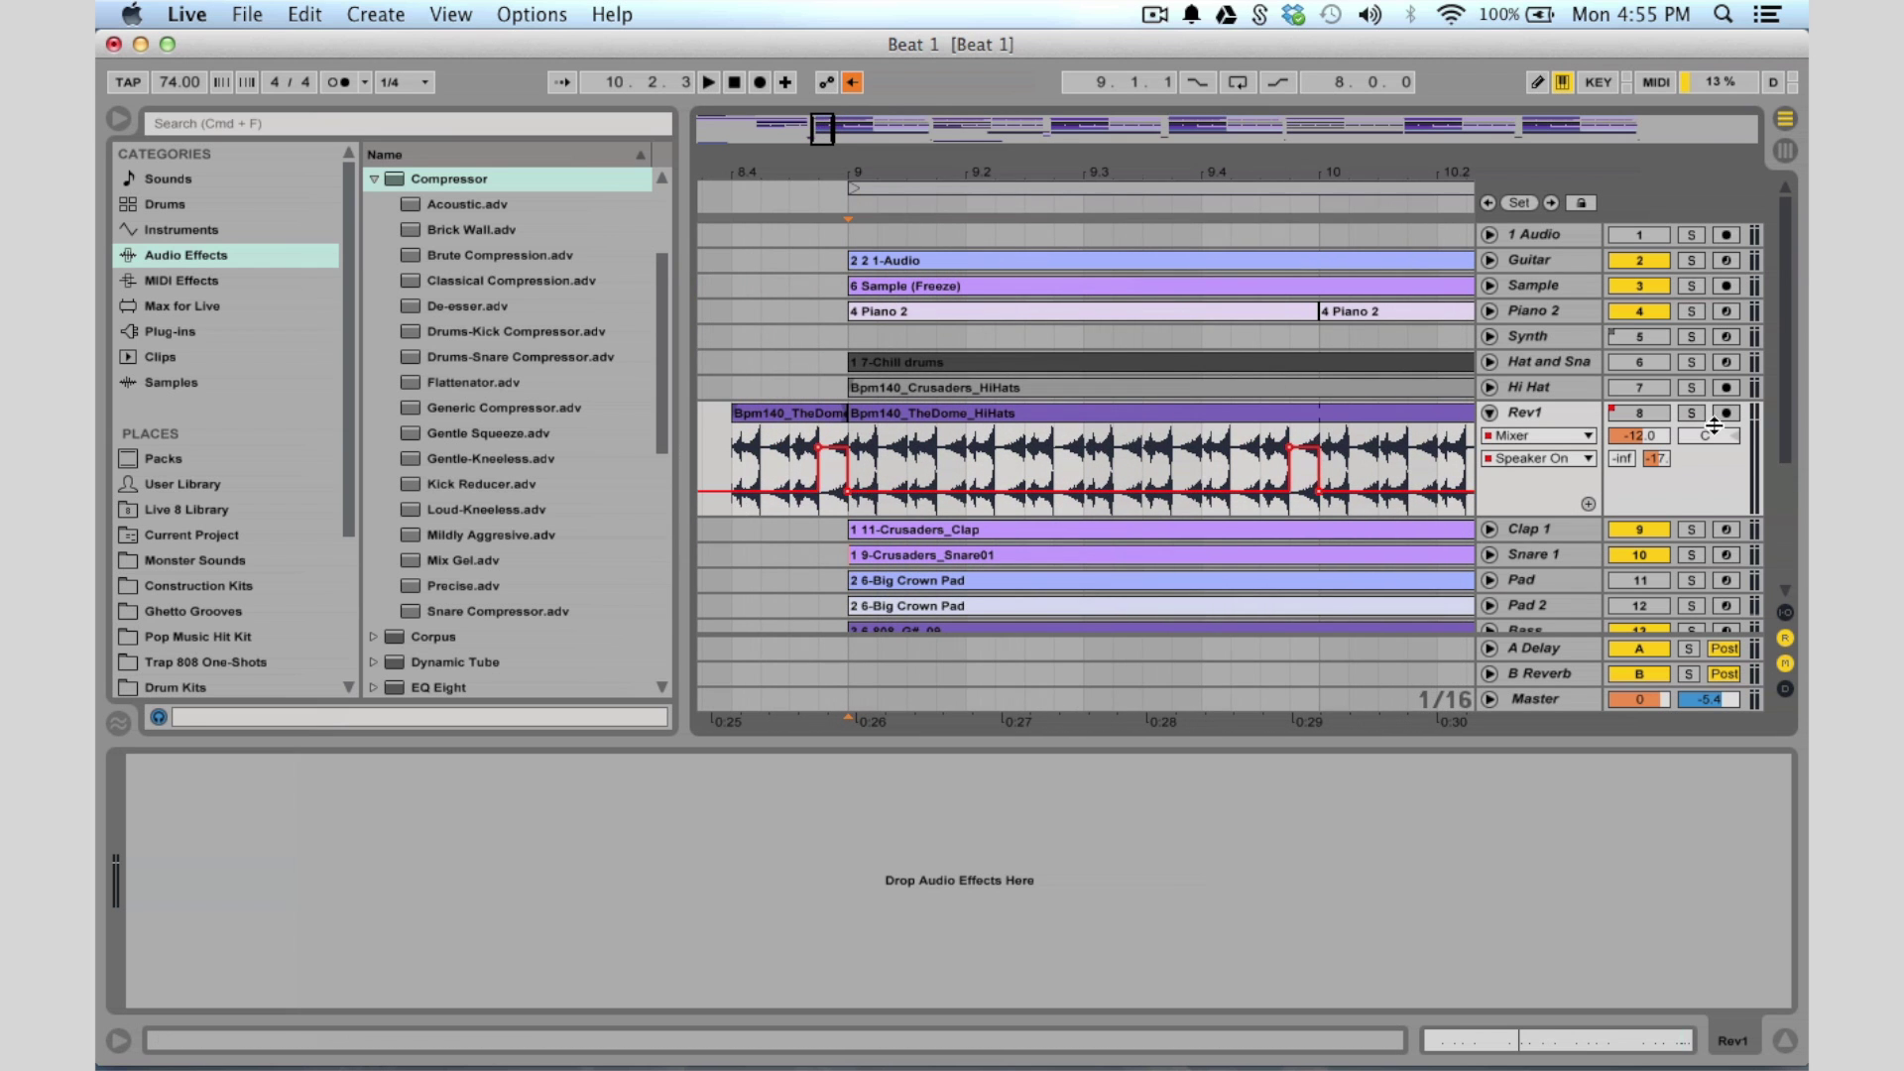
left_click(1650, 416)
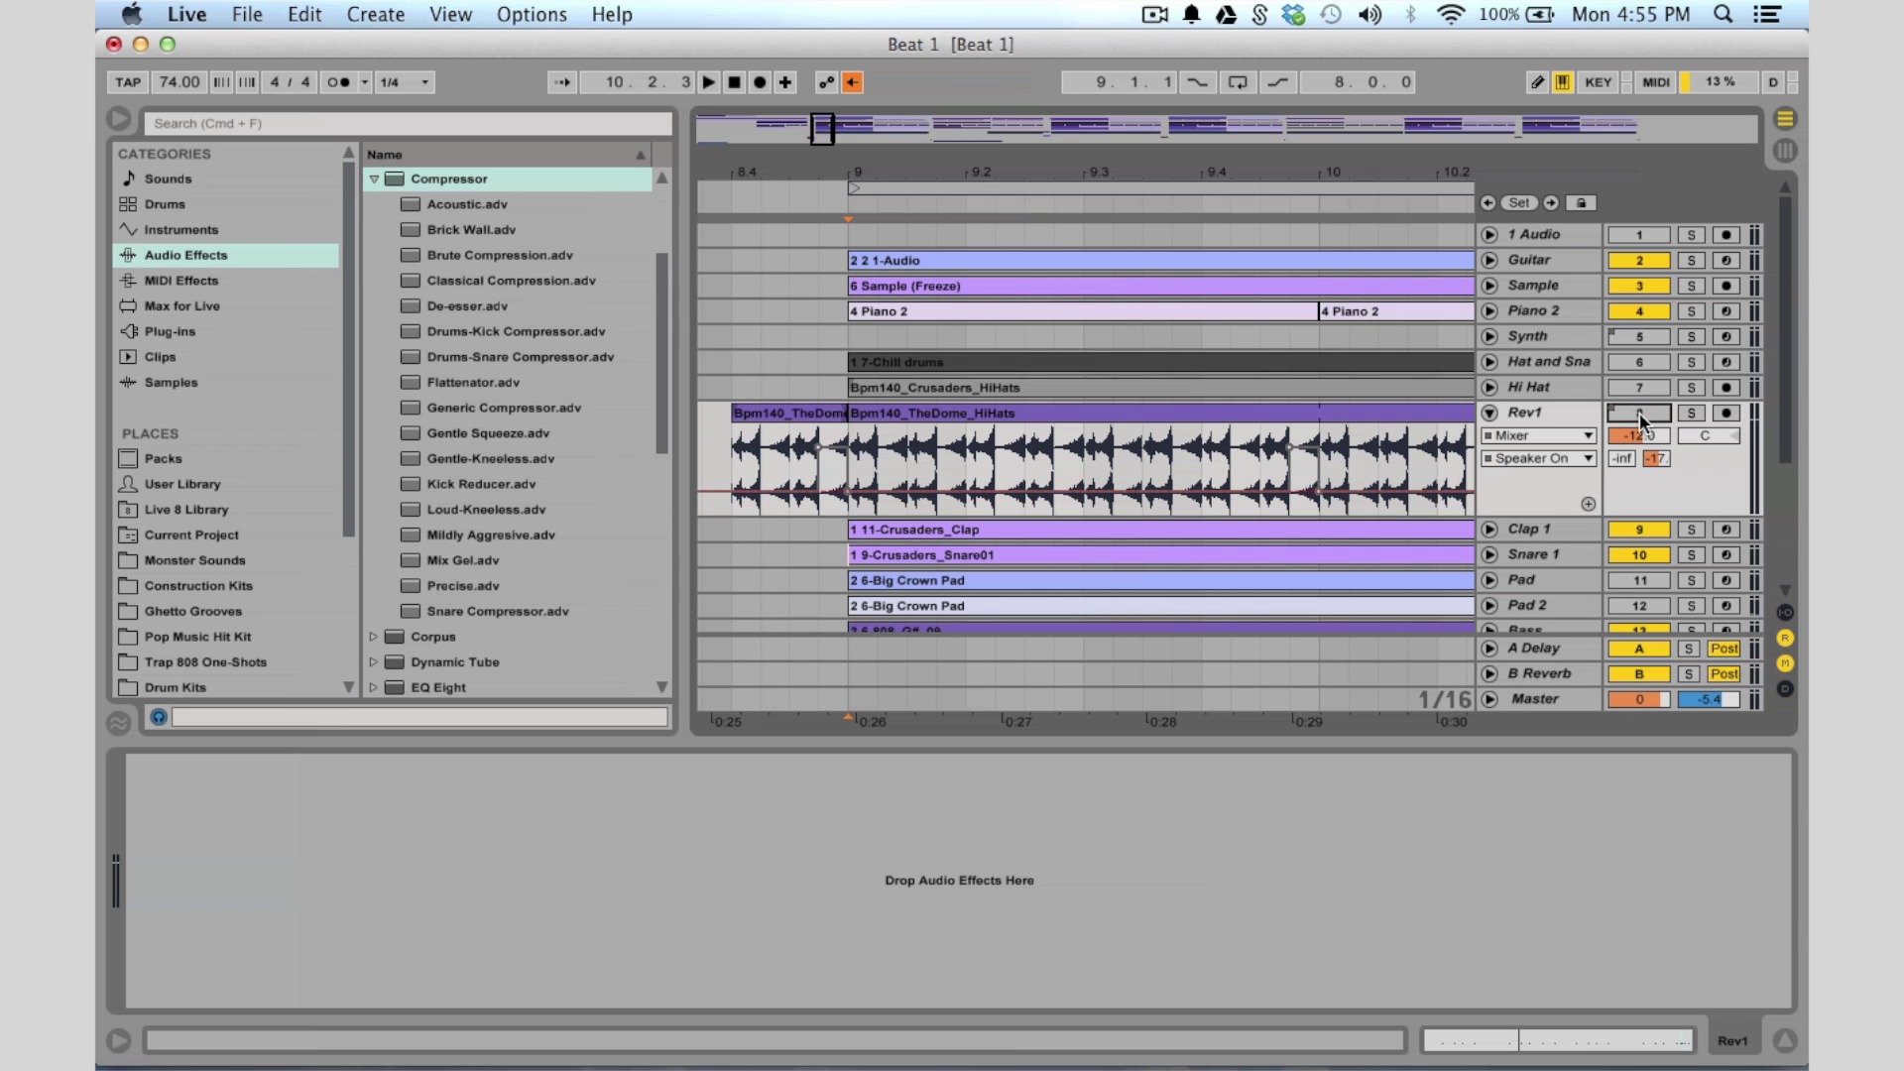
right_click(1639, 412)
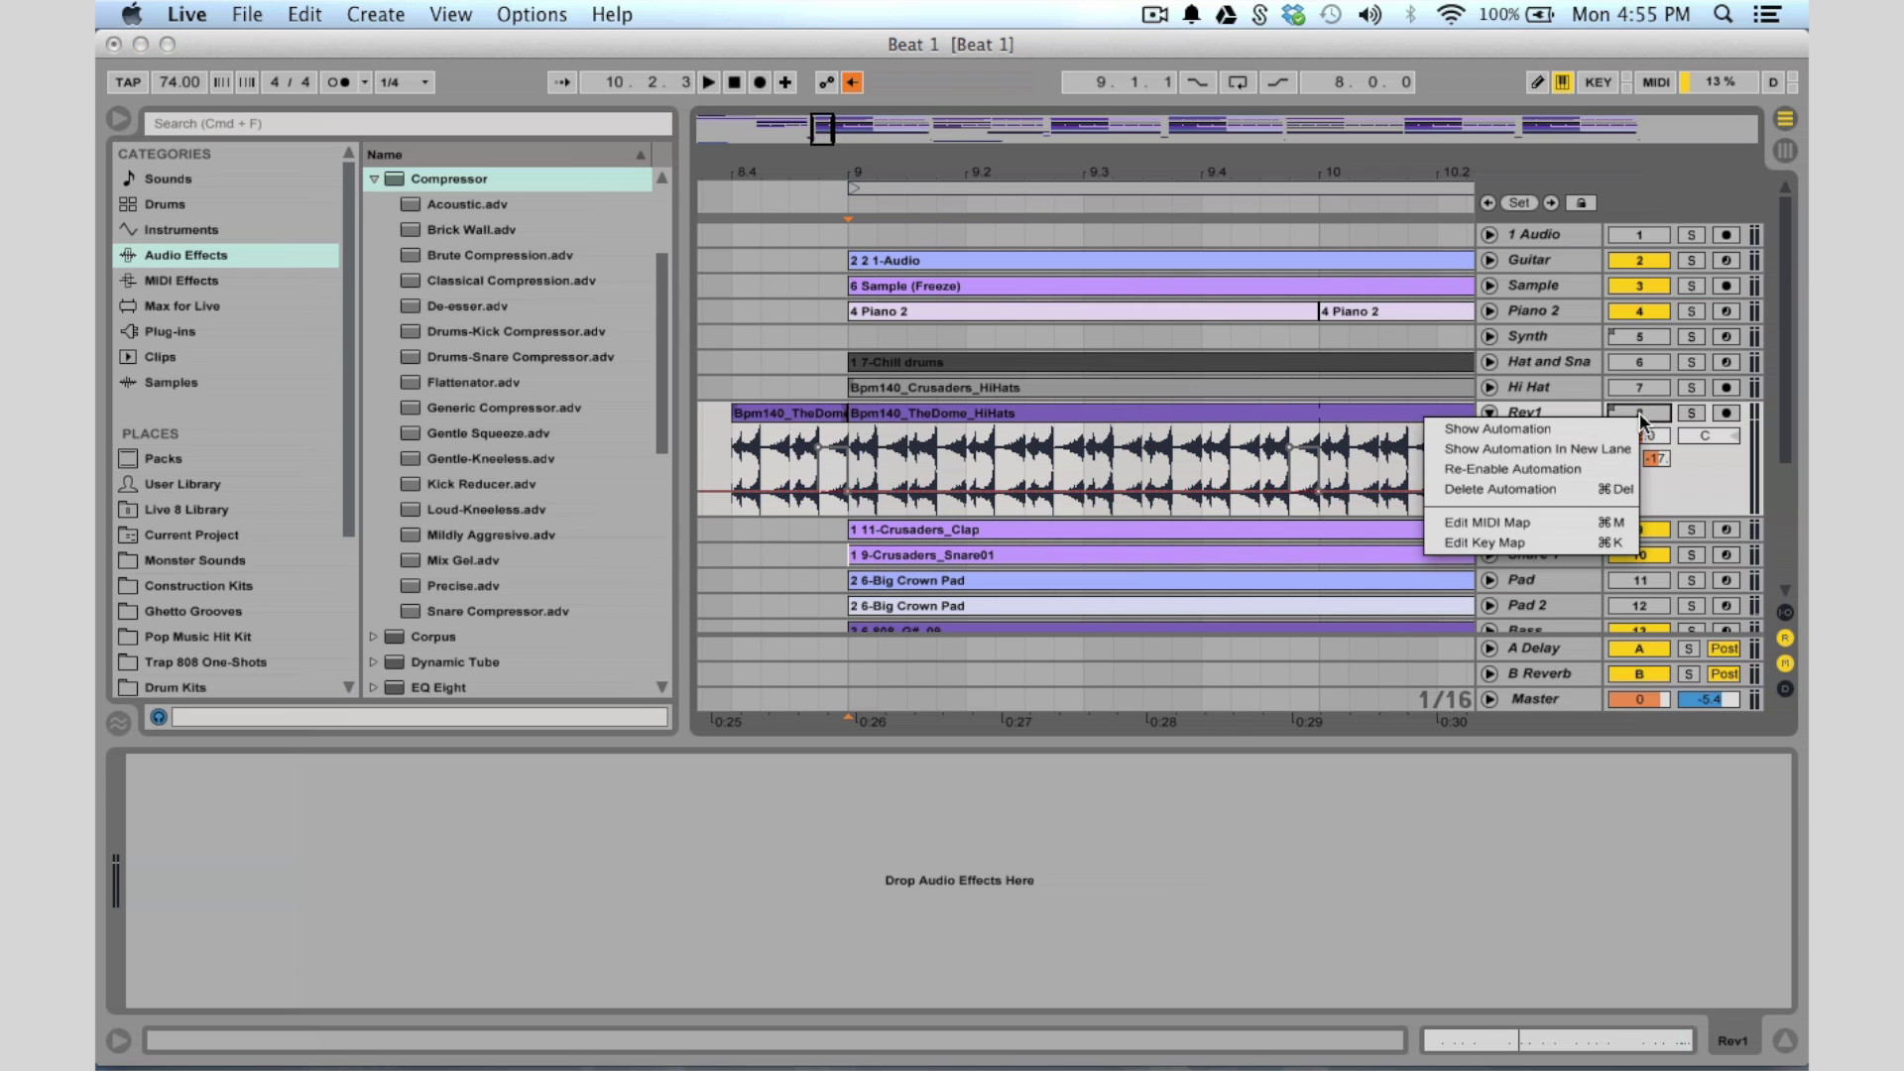
left_click(1532, 465)
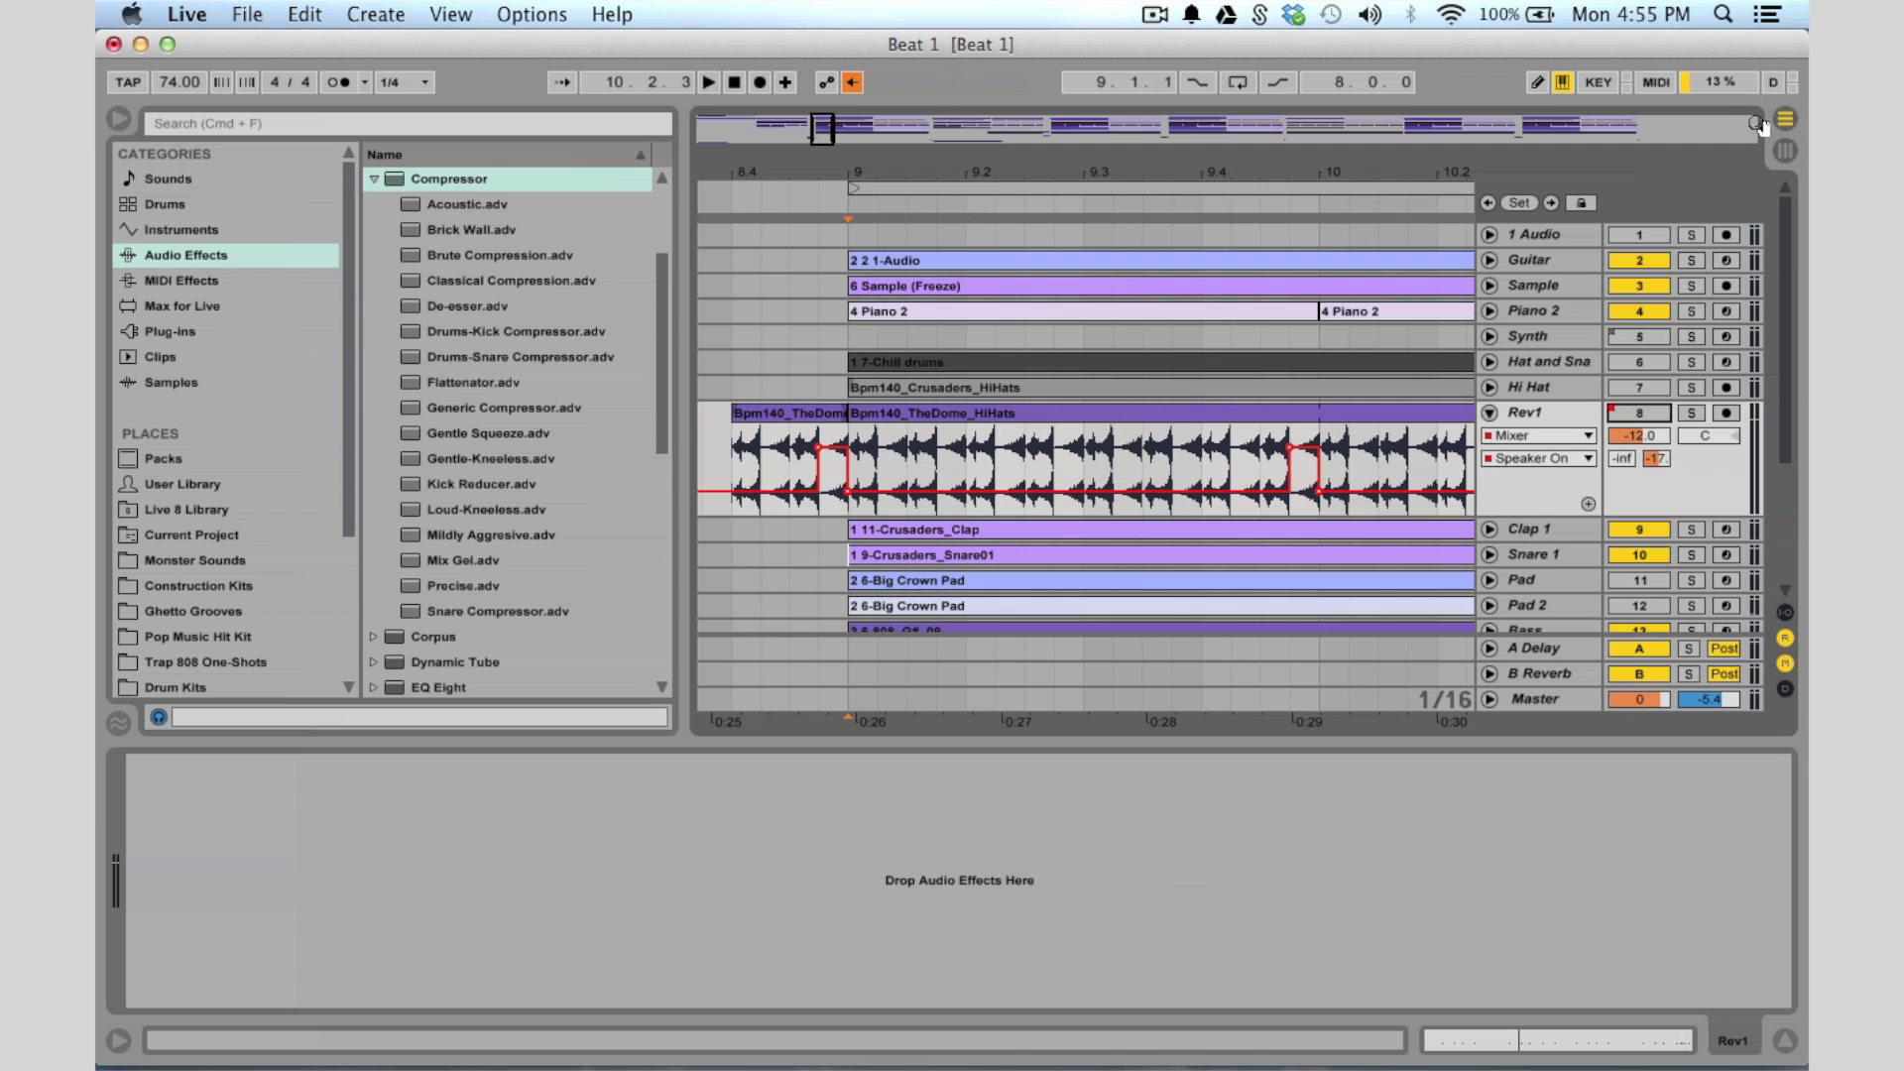
Turn on Draw Mode and inspect Rev1's Speaker On automation from bar 9 onward
left_click(1533, 87)
mouse_move(821, 453)
left_mouse_down()
mouse_move(743, 454)
mouse_move(789, 517)
mouse_move(823, 458)
left_mouse_up()
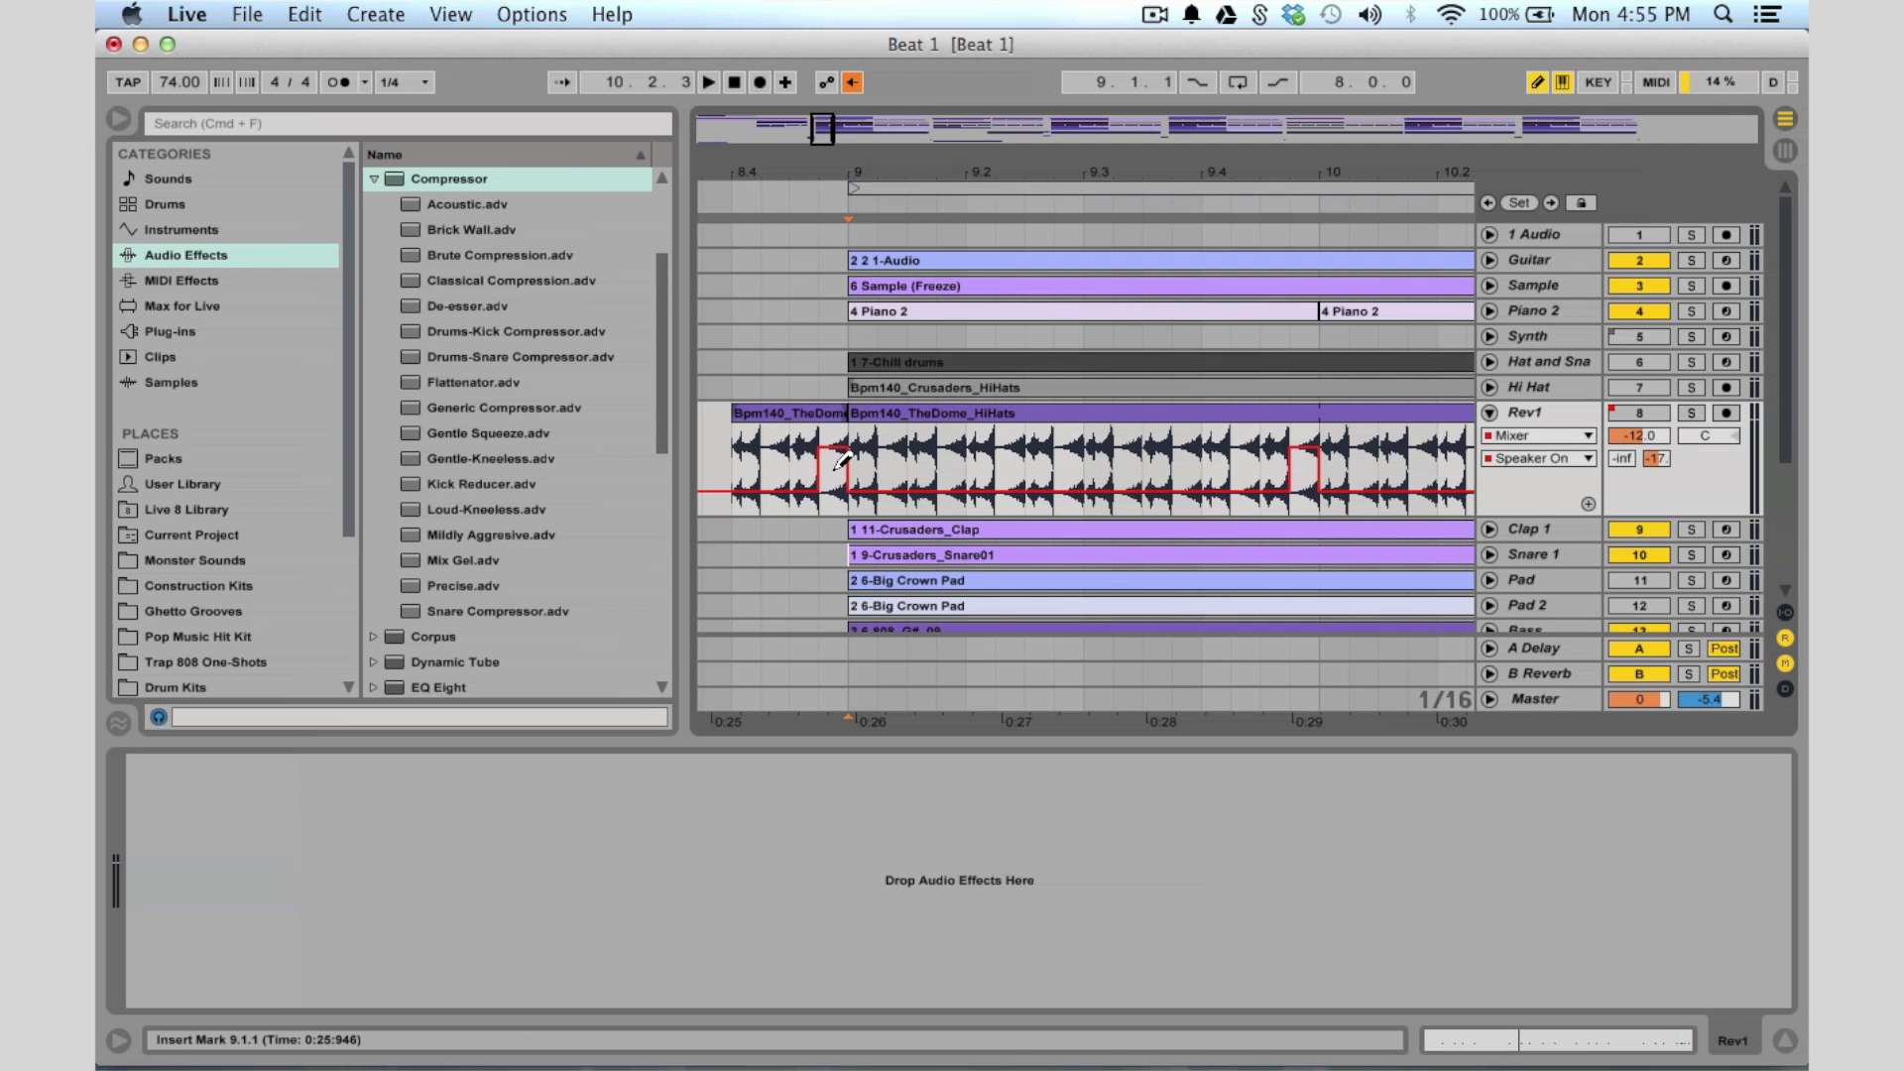
scroll(1000, 459, "right", 3)
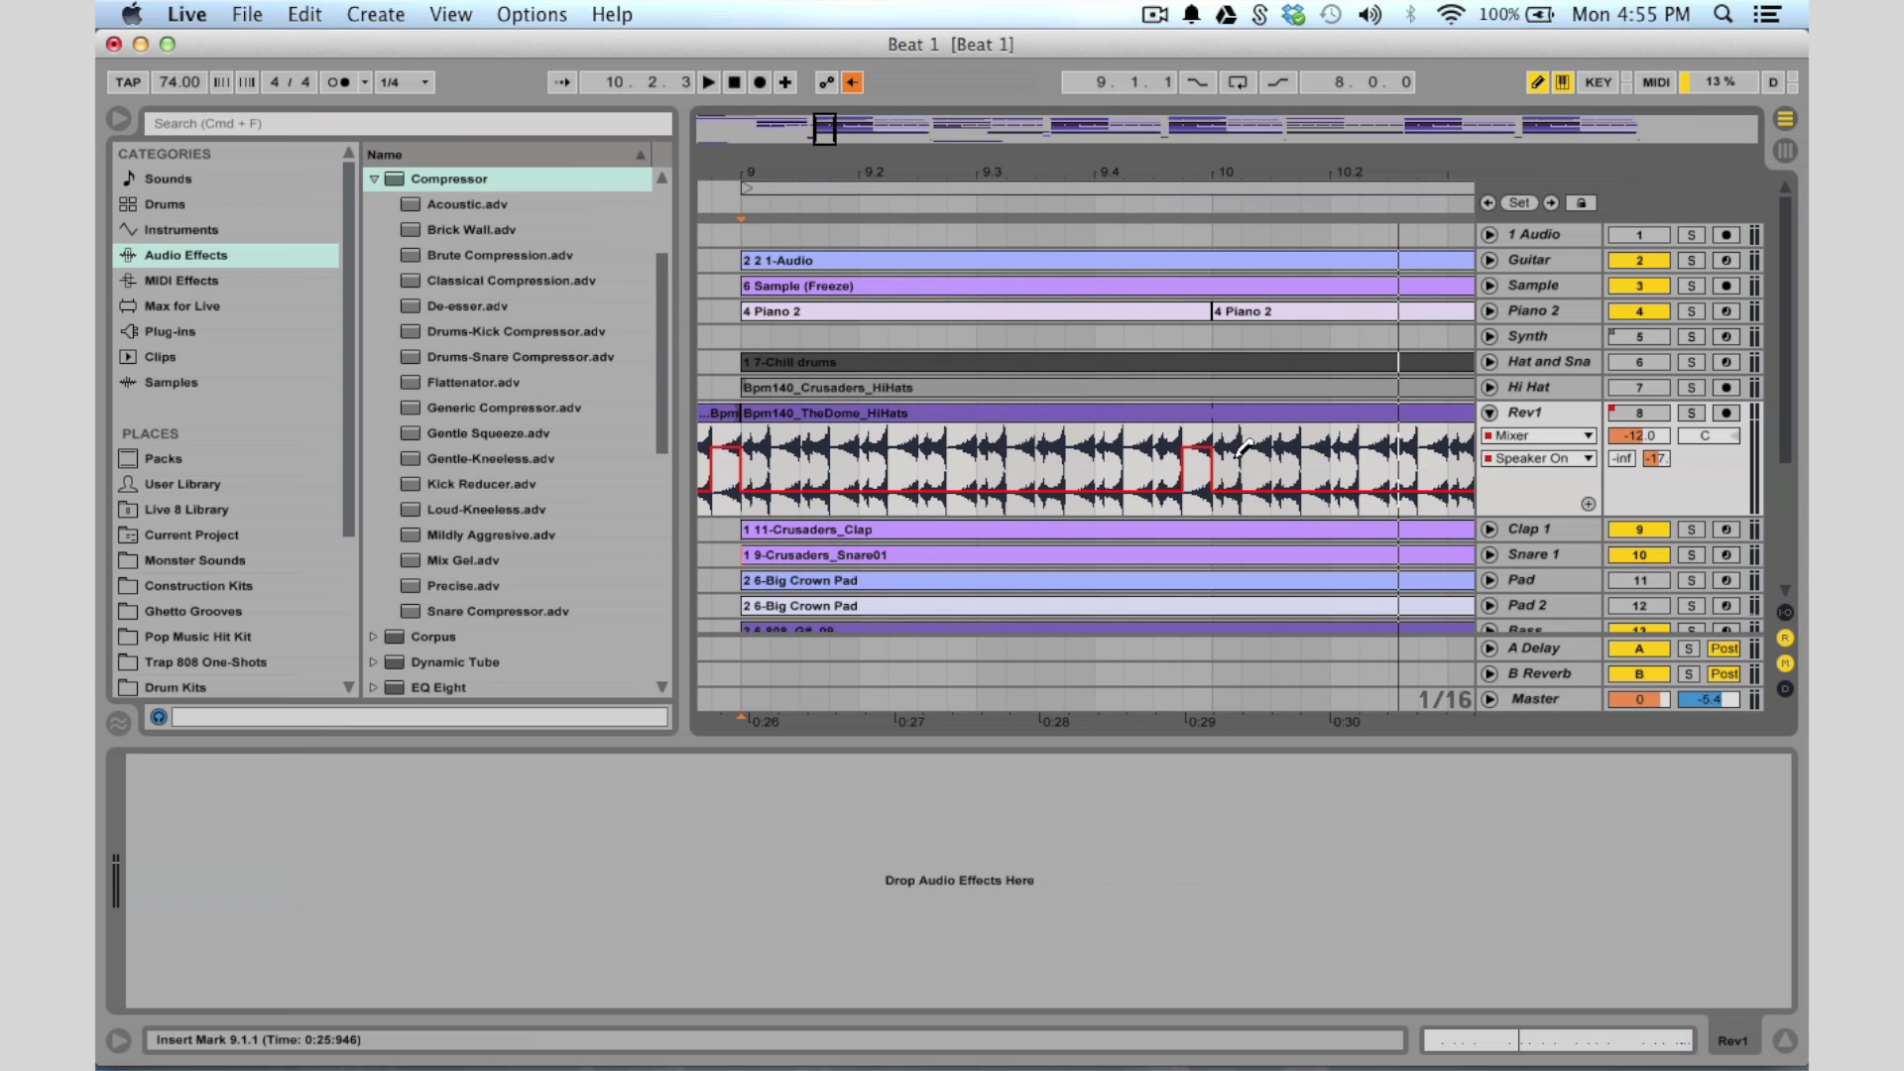
scroll(1244, 448, "right", 5)
left_click_drag(831, 141, 829, 89)
Audition the beat with Rev1's on/off automation from 9.1.1
left_click(859, 557)
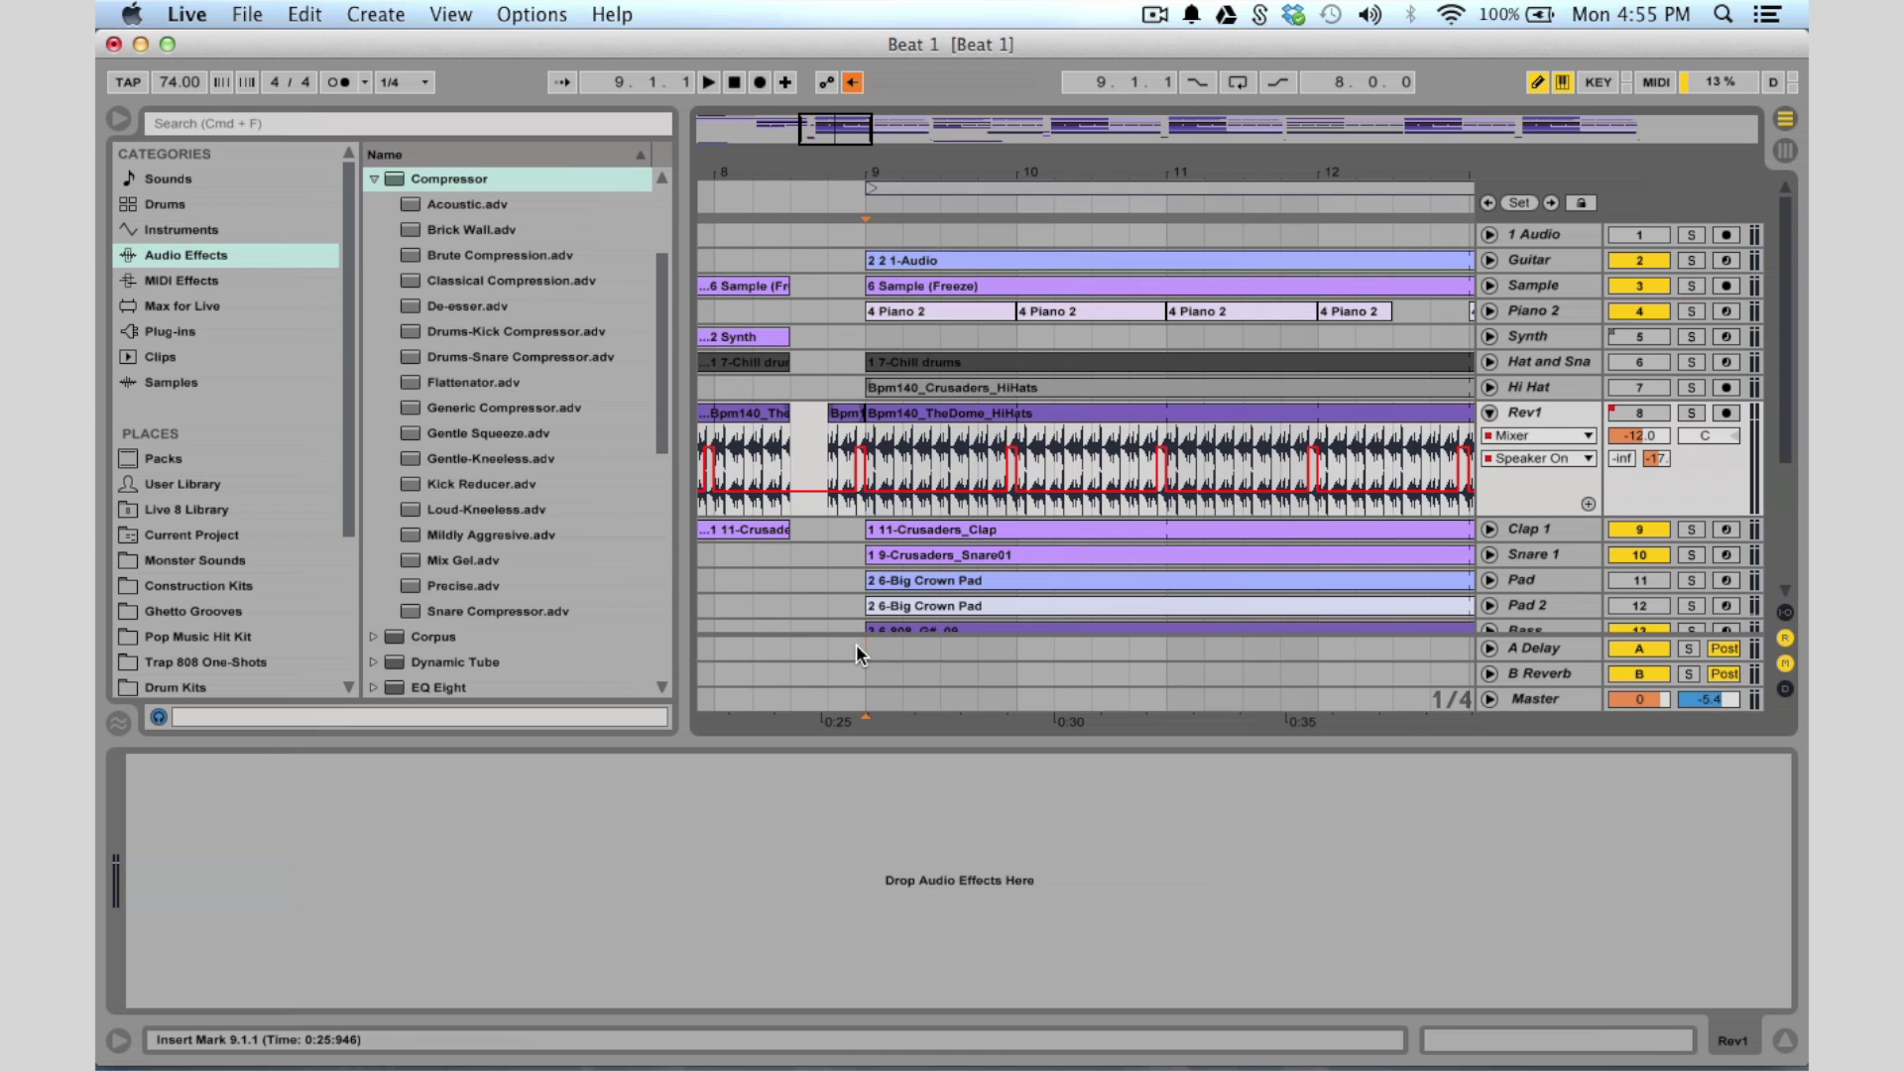
left_click(854, 645)
key("space")
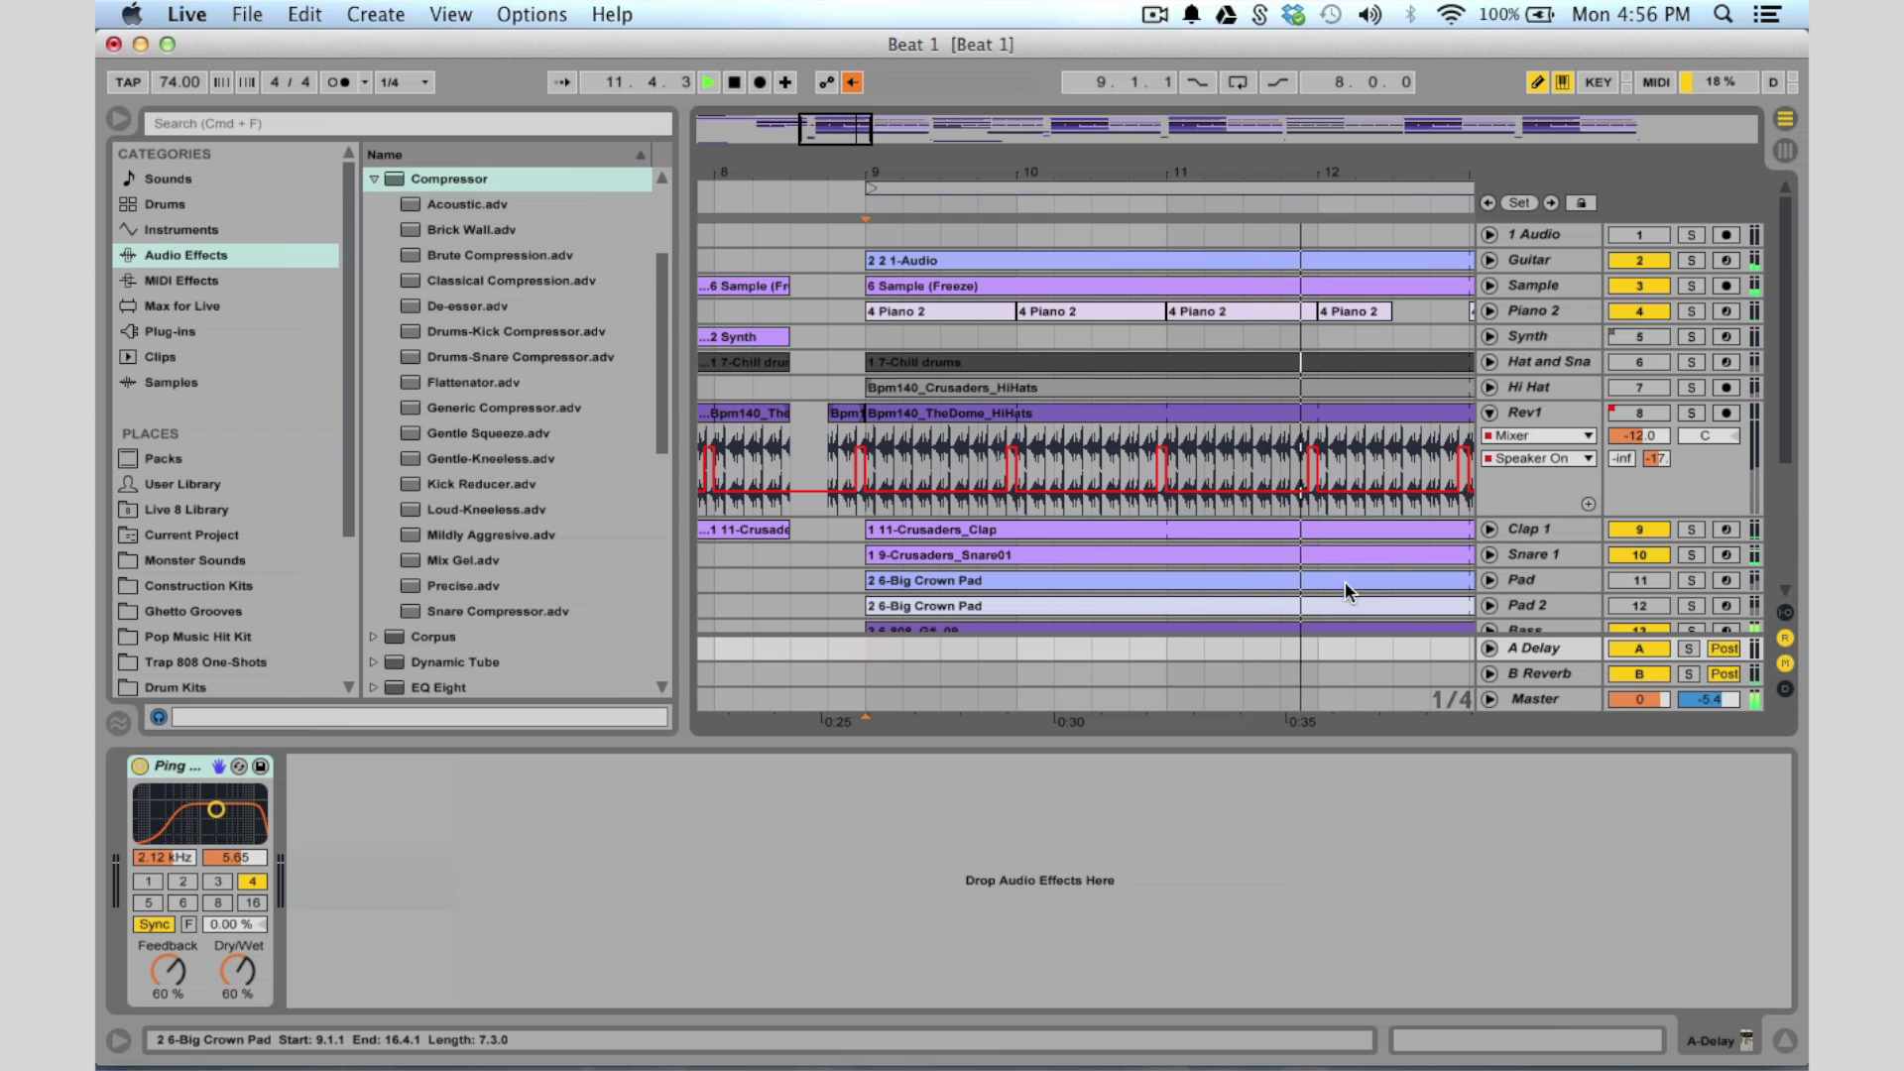
Try drawing a Speaker On automation change on Rev1 just after bar 15, and set it back to off
left_click_drag(854, 141, 872, 143)
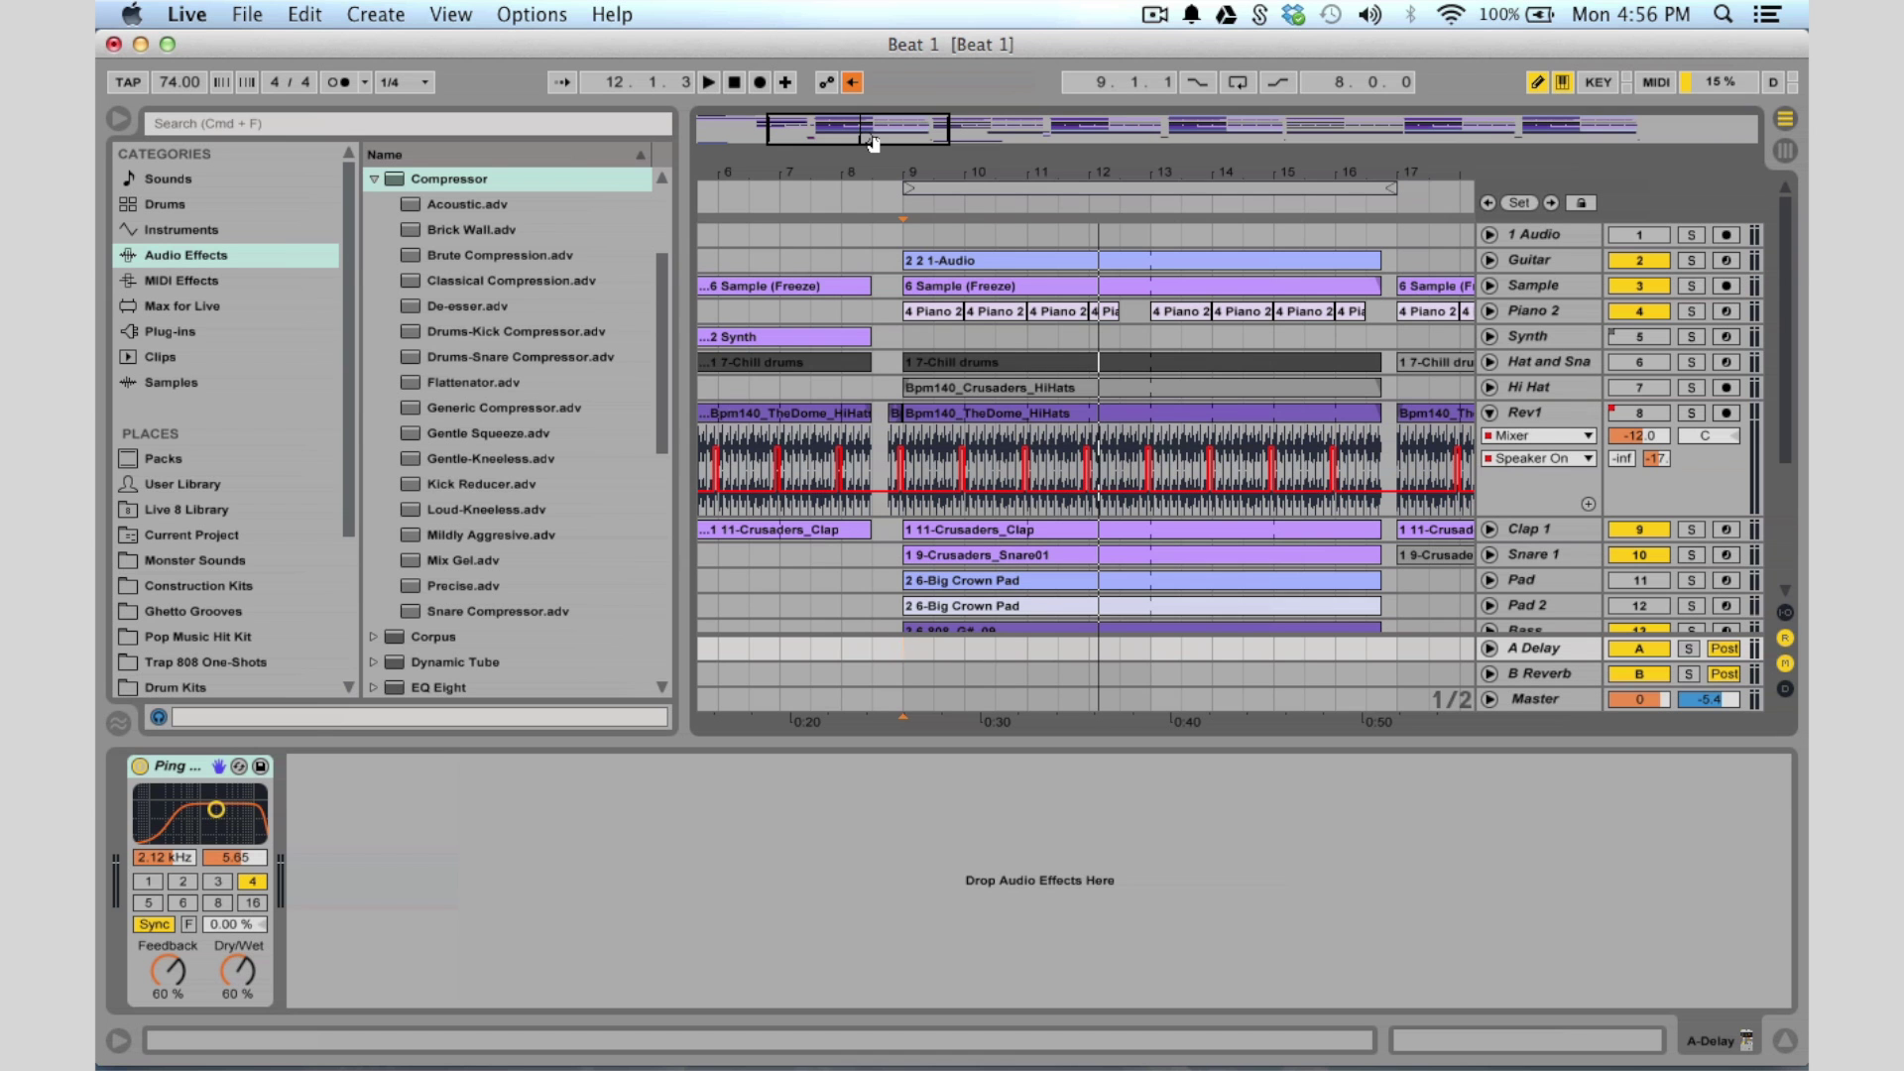
left_click_drag(872, 143, 959, 179)
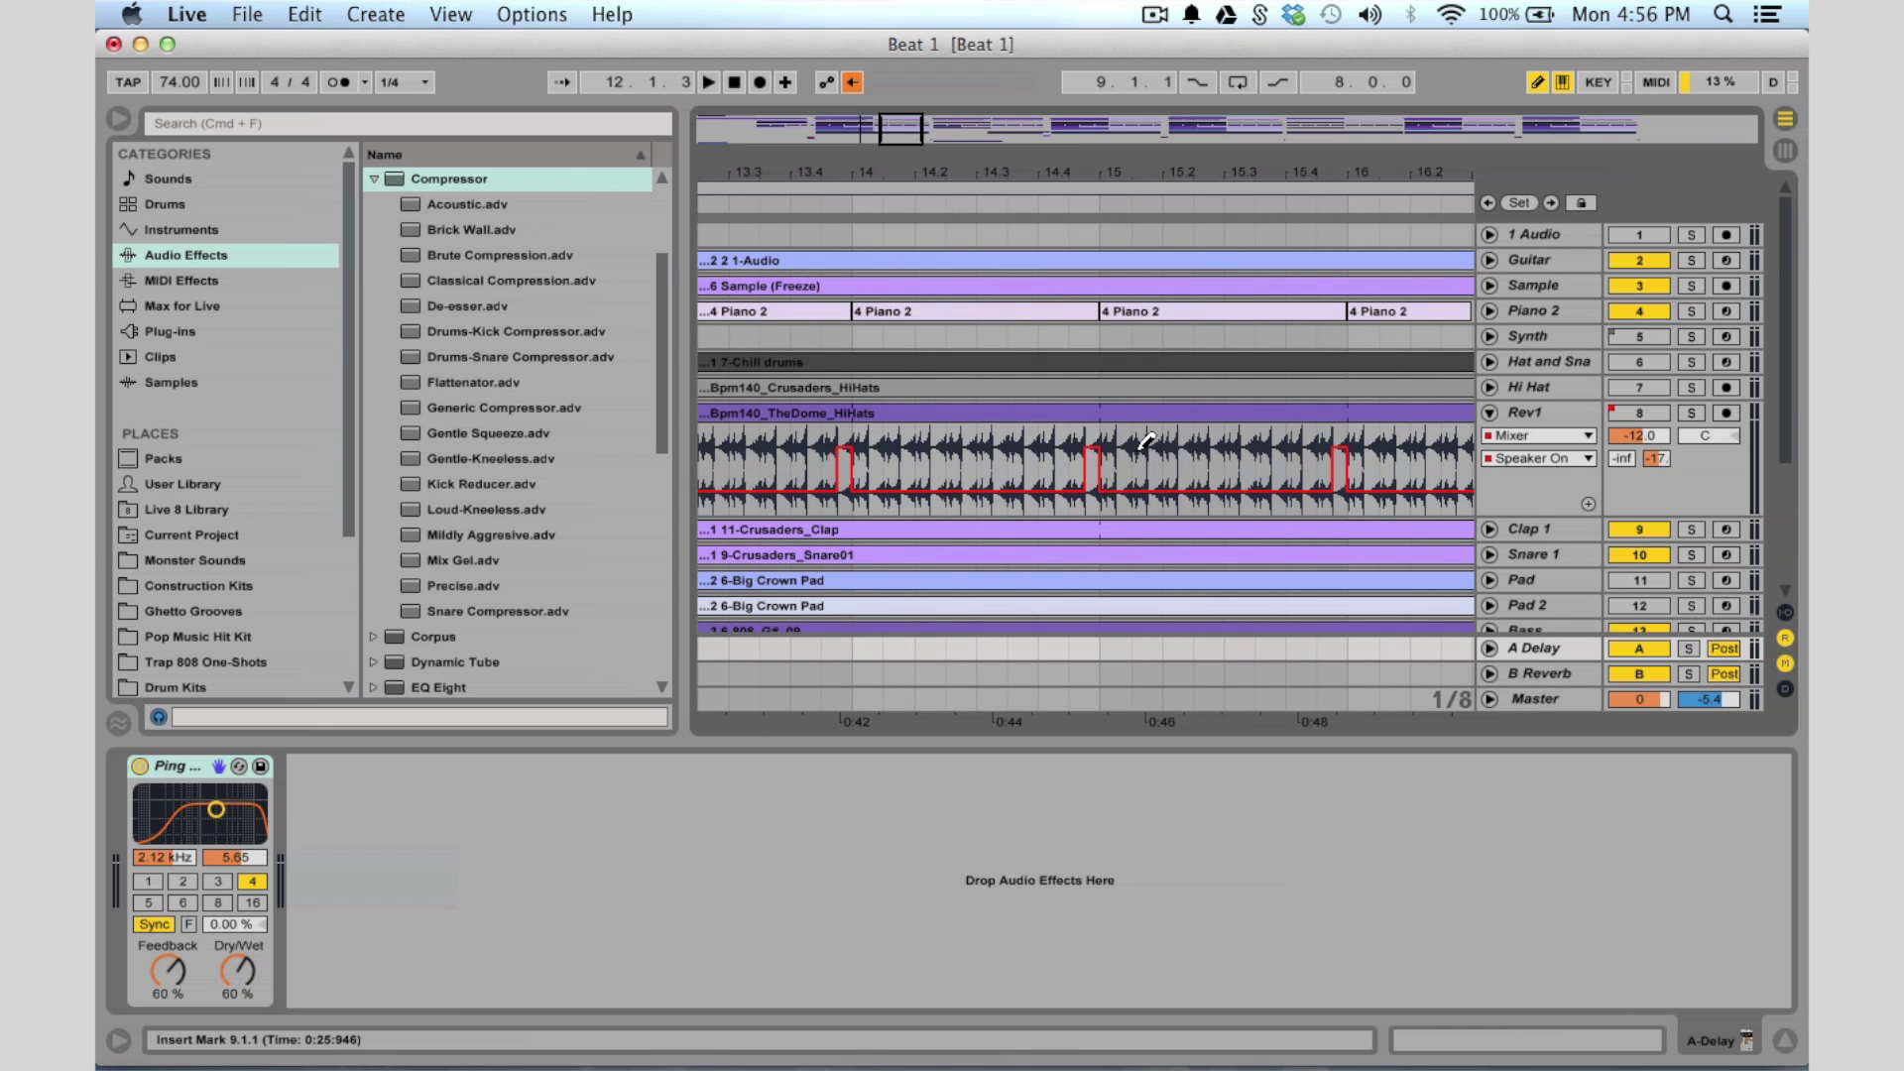
left_click(1166, 428)
left_click(1155, 504)
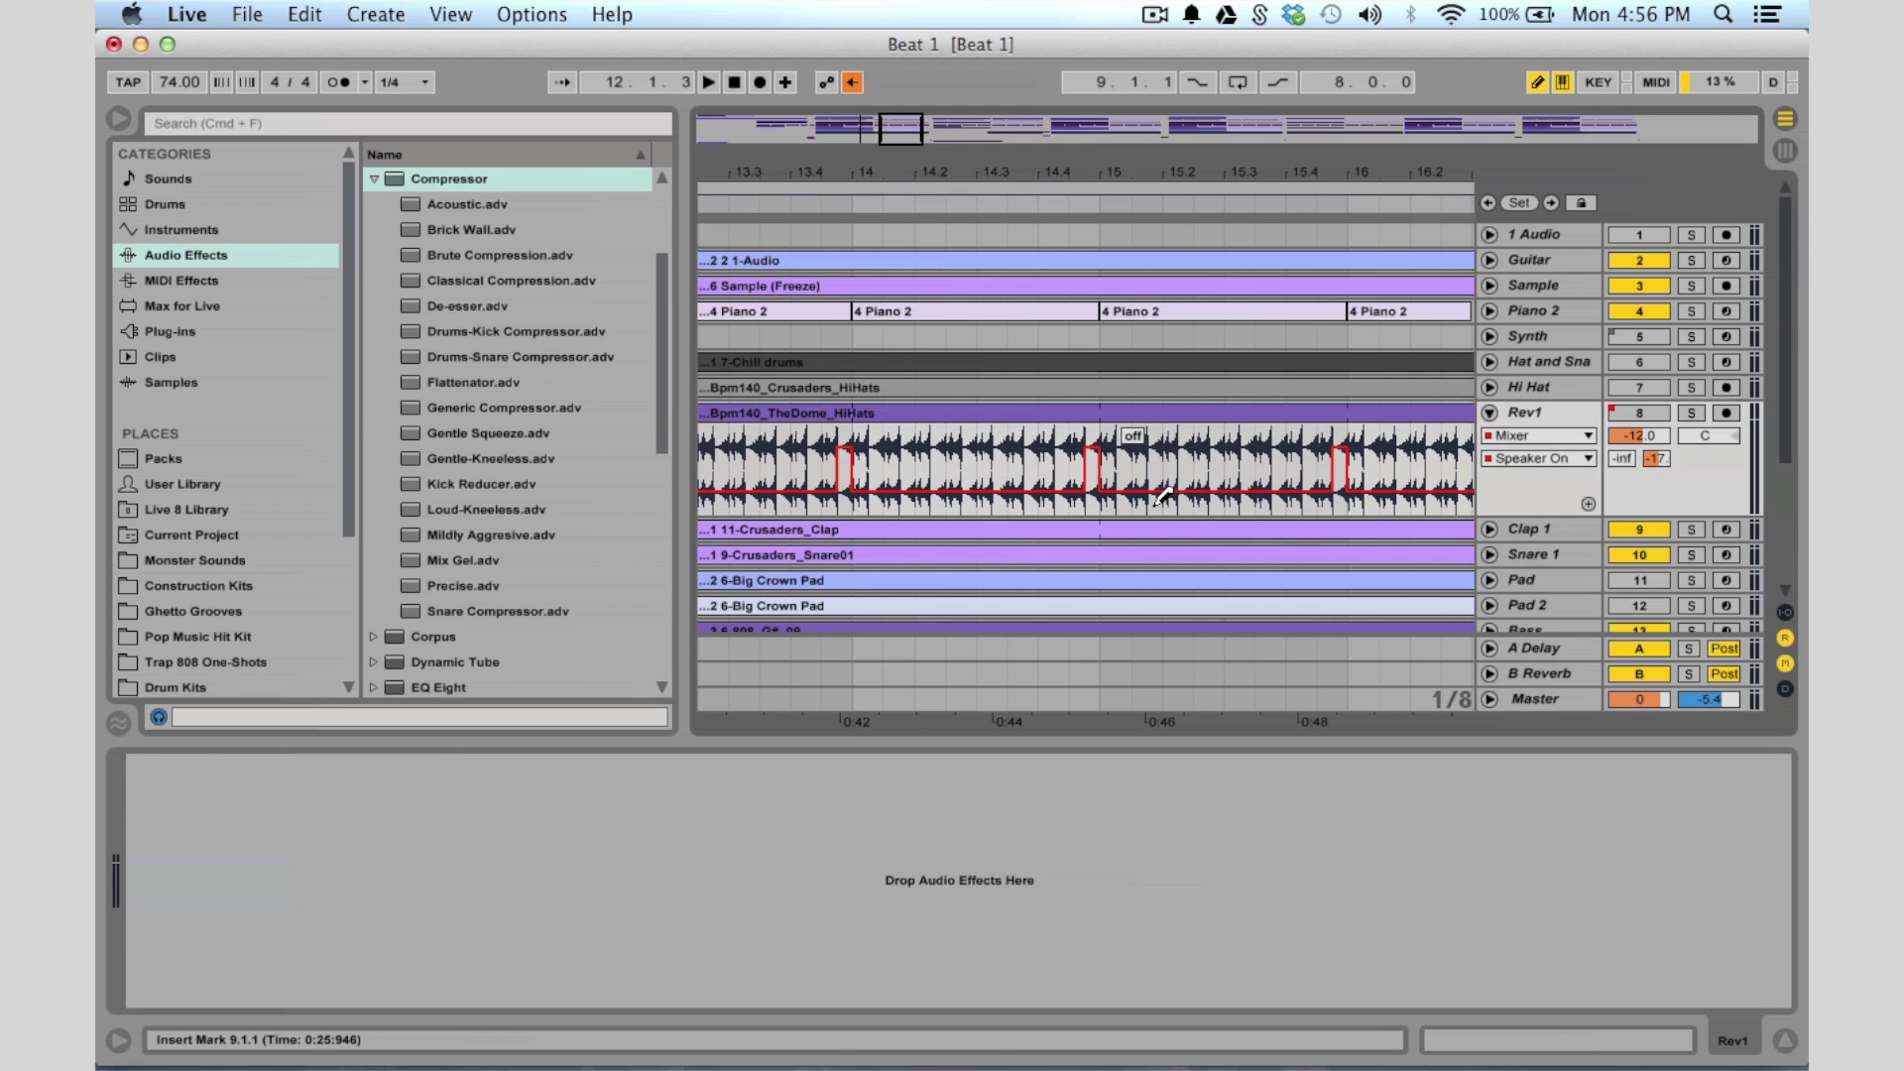
Examine Rev1's repeating Speaker On automation between bars 9 and 16, both close up and across the section
left_click_drag(895, 130, 858, 77)
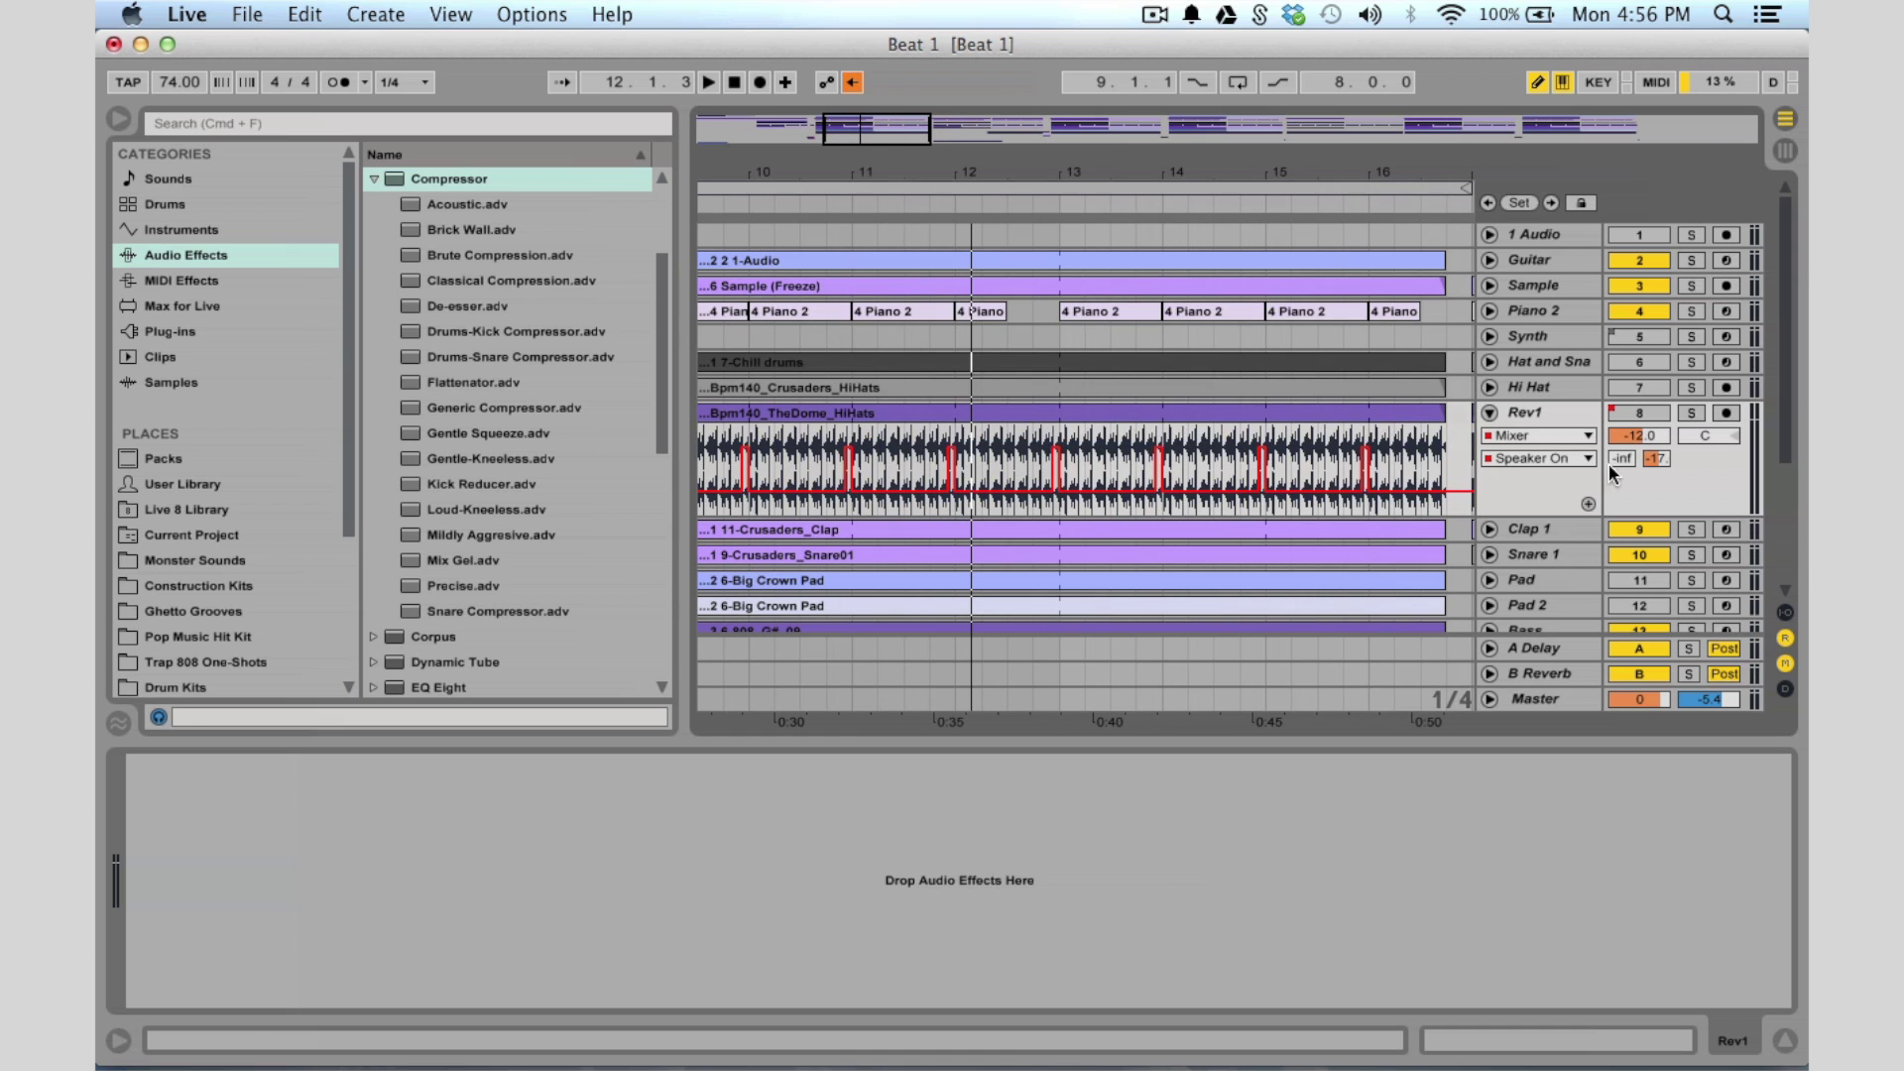
scroll(1089, 414, "right", 4)
mouse_move(937, 125)
left_mouse_down()
mouse_move(898, 117)
mouse_move(920, 111)
mouse_move(920, 132)
left_mouse_up()
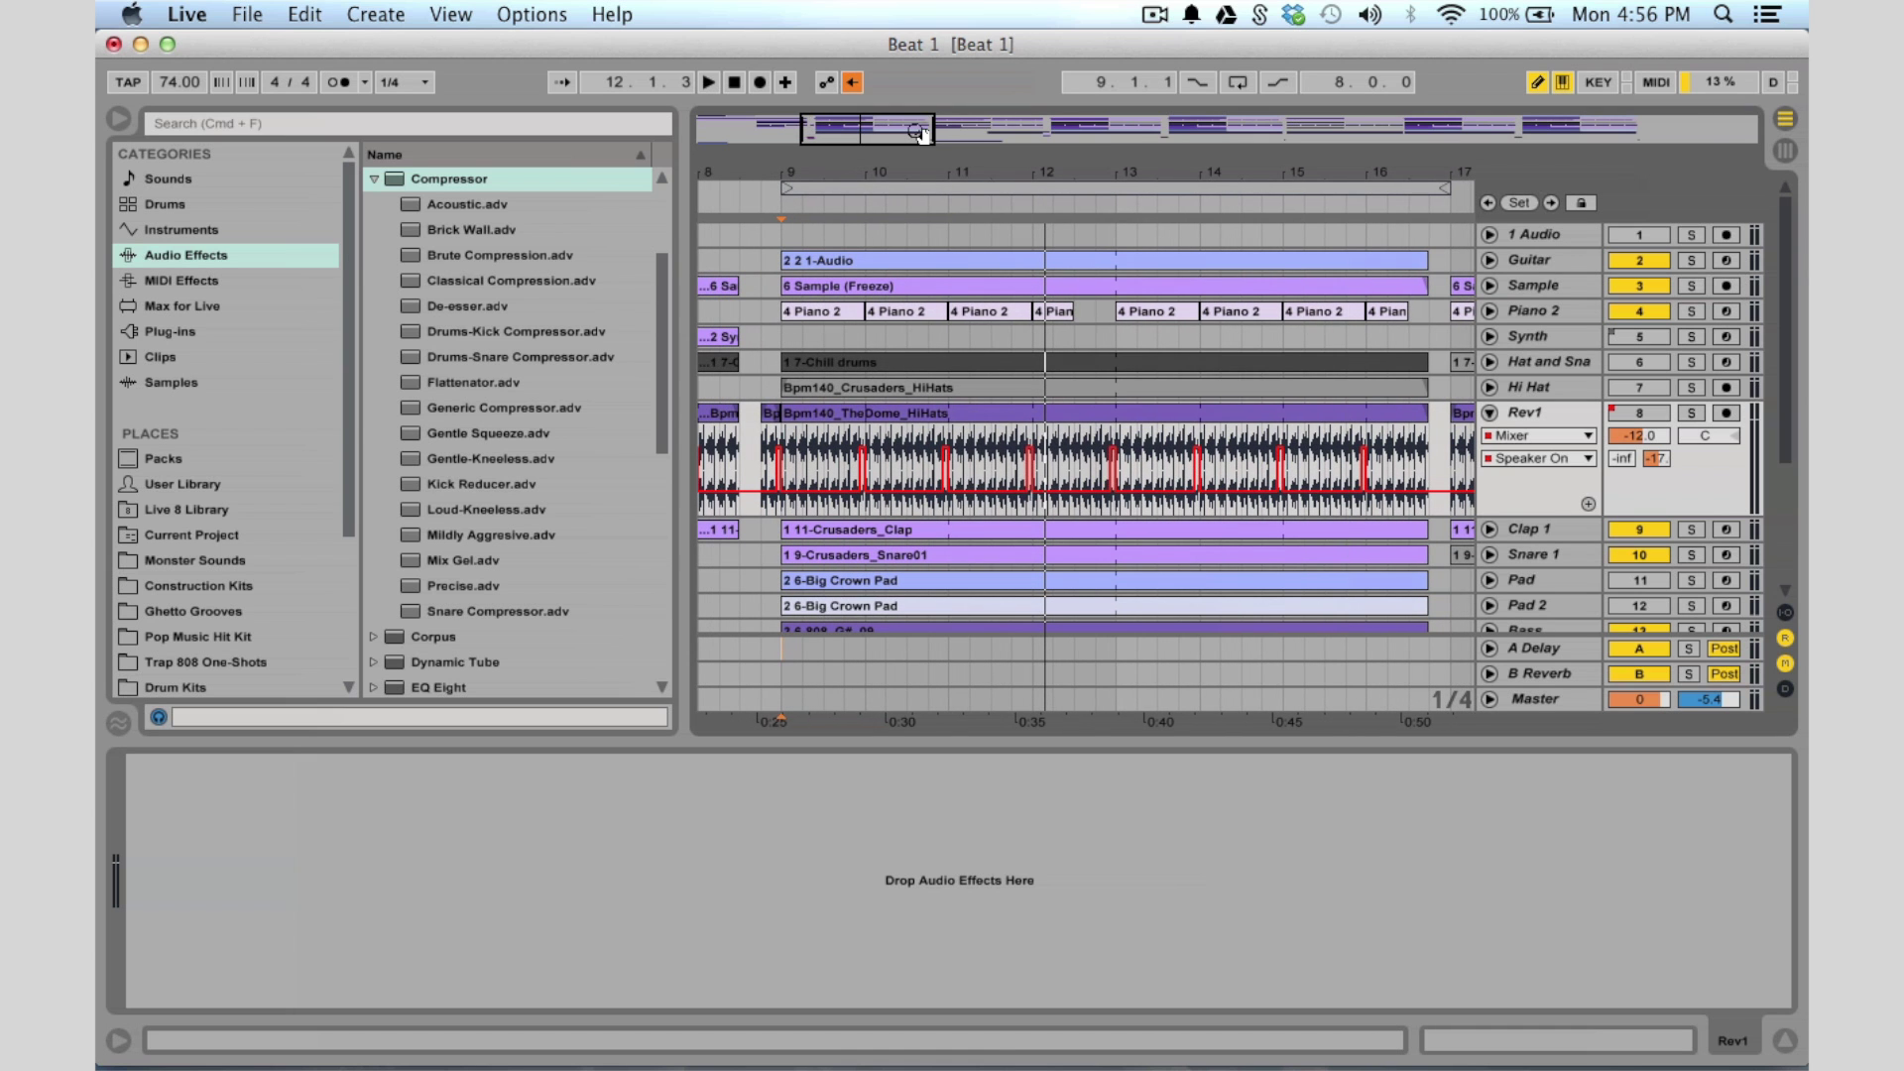
left_click(1490, 414)
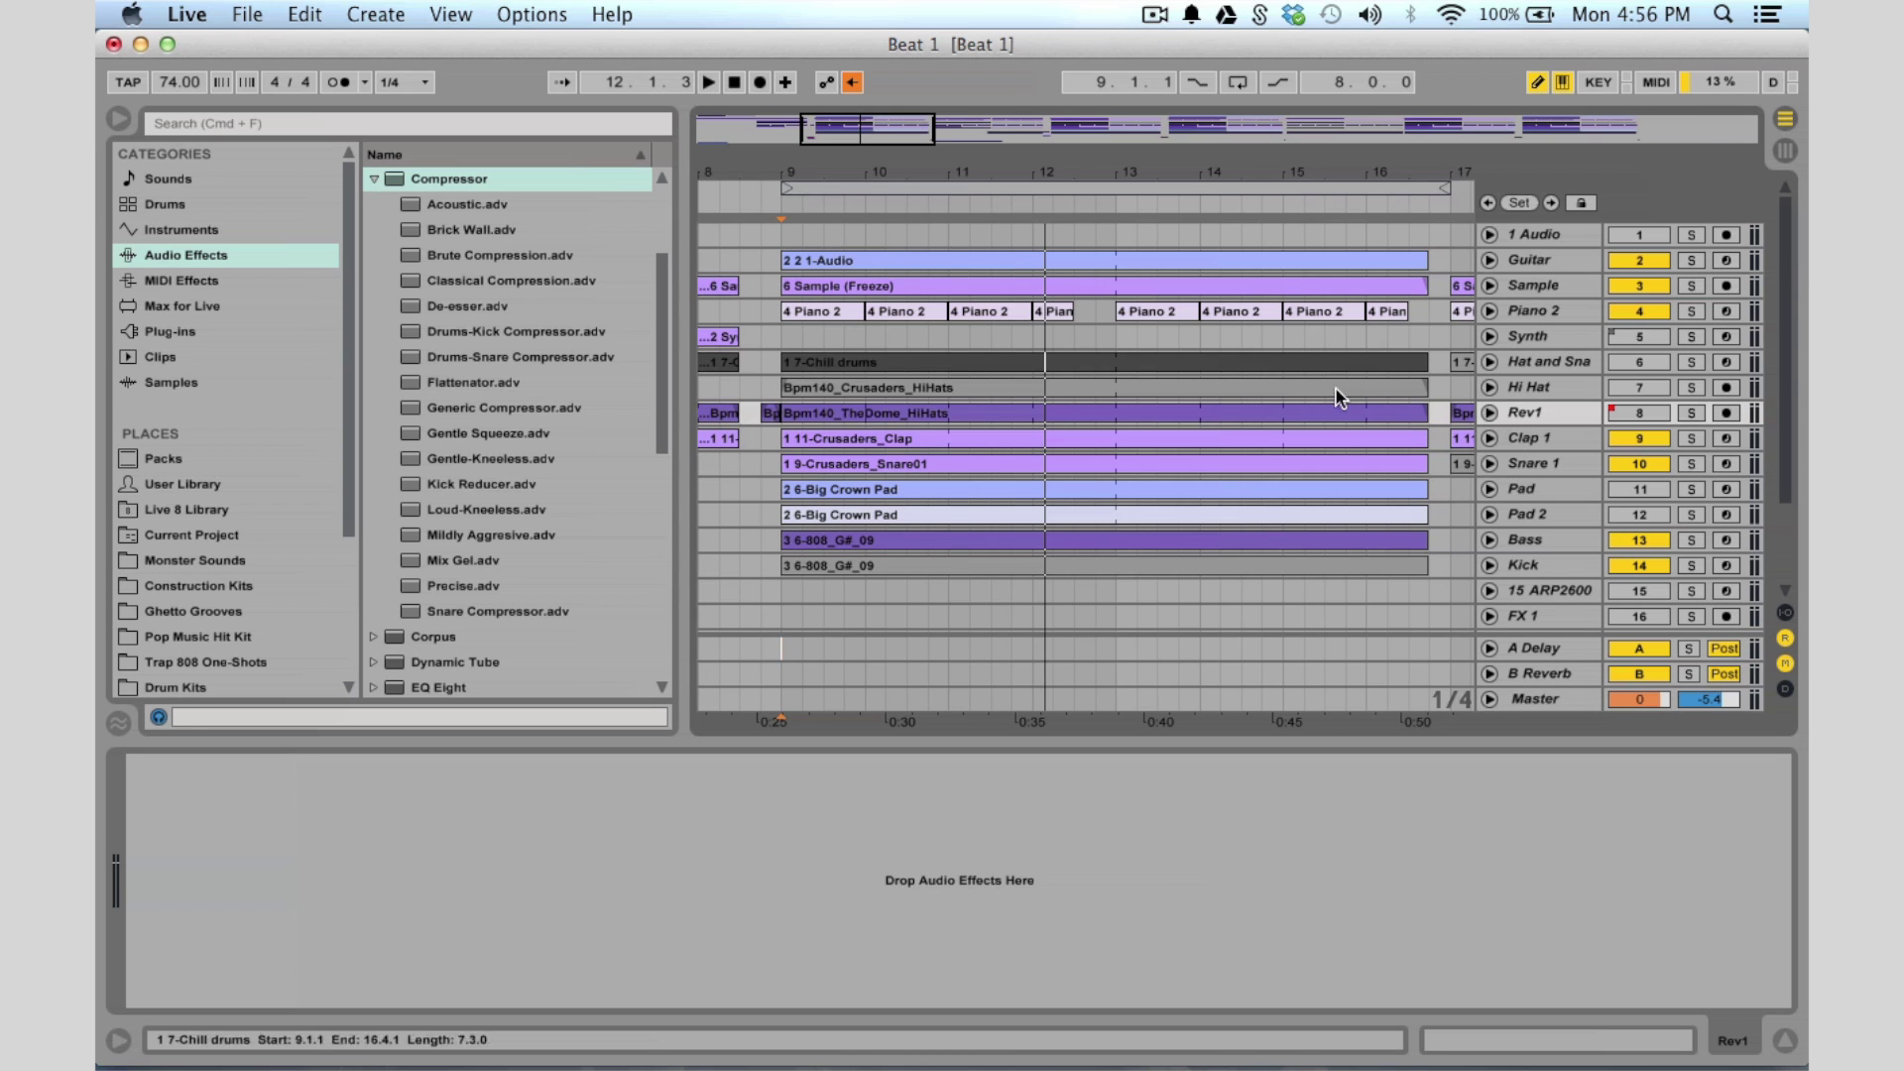
left_click(1489, 414)
mouse_move(877, 127)
left_mouse_down()
mouse_move(848, 134)
mouse_move(874, 130)
left_mouse_up()
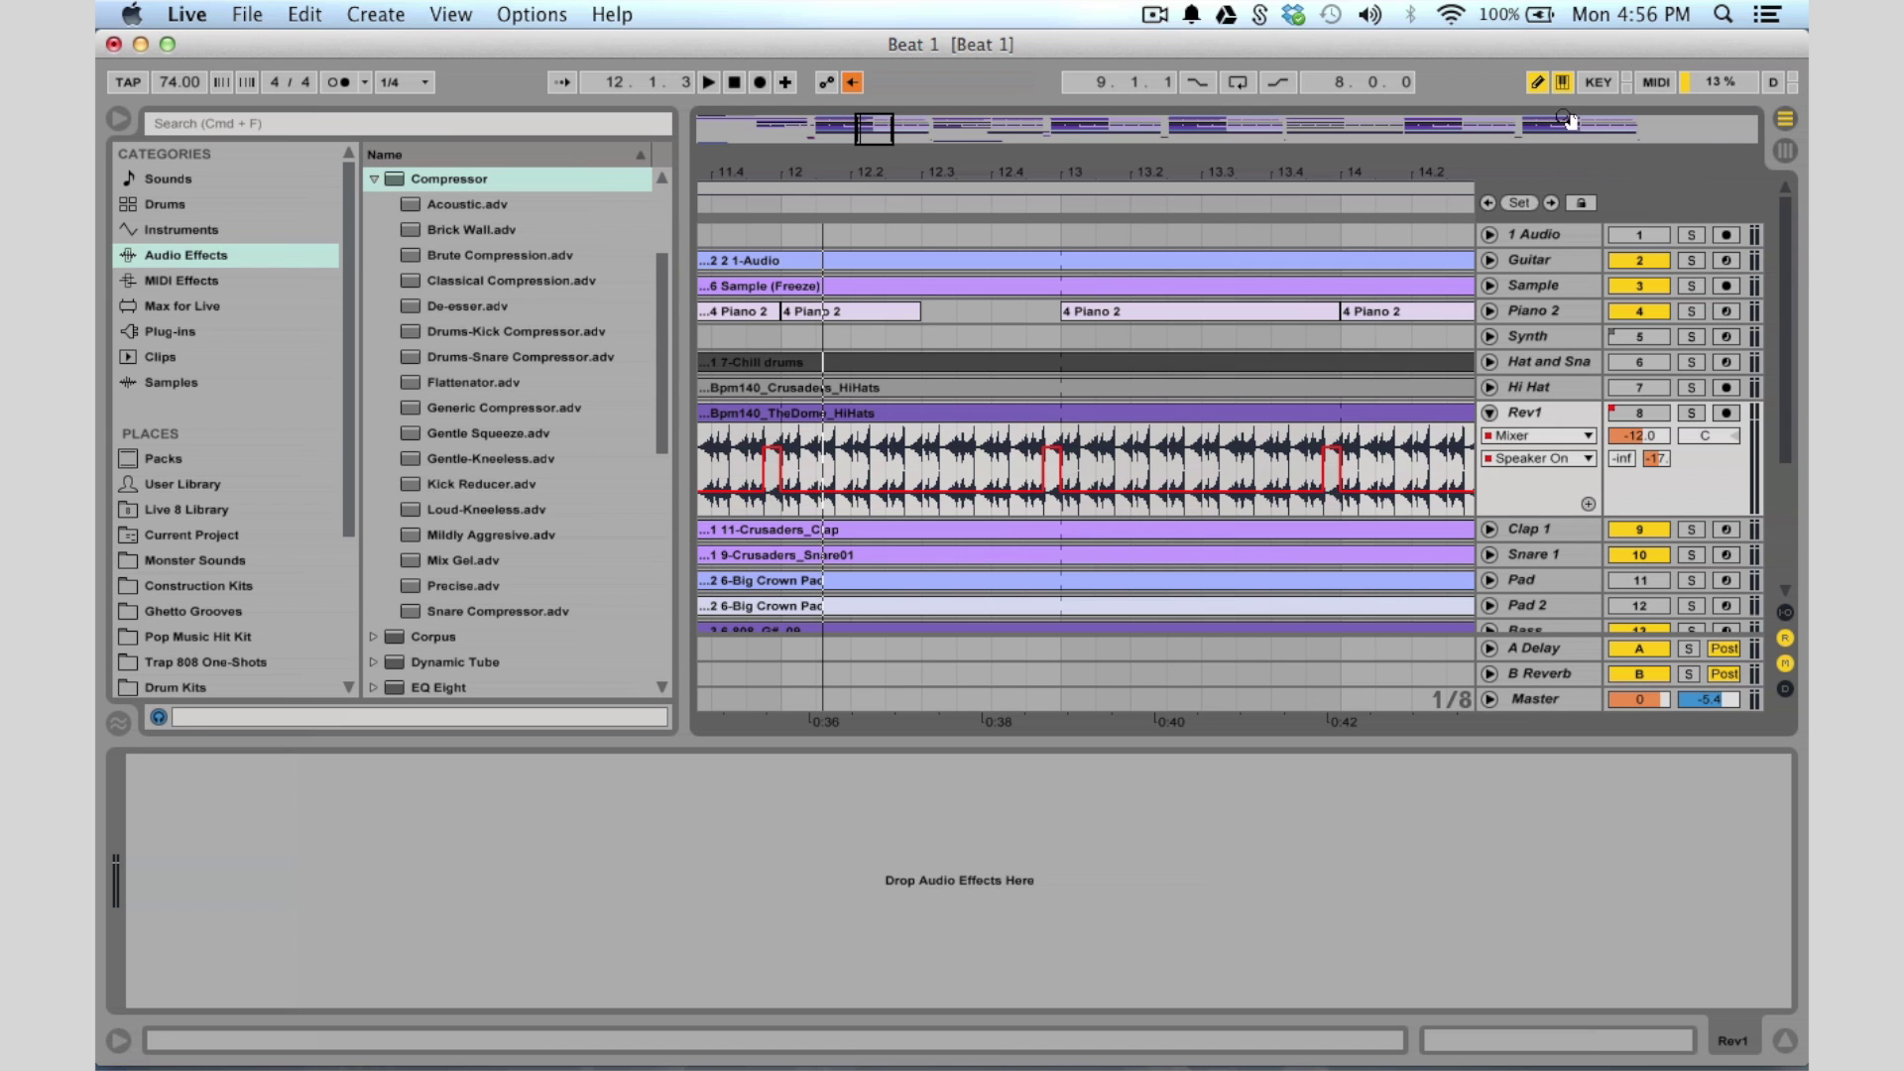
left_click_drag(880, 131, 881, 77)
Fold the Rev1 track, unfold the Hat and Snare track, and show its devices
left_click(1489, 413)
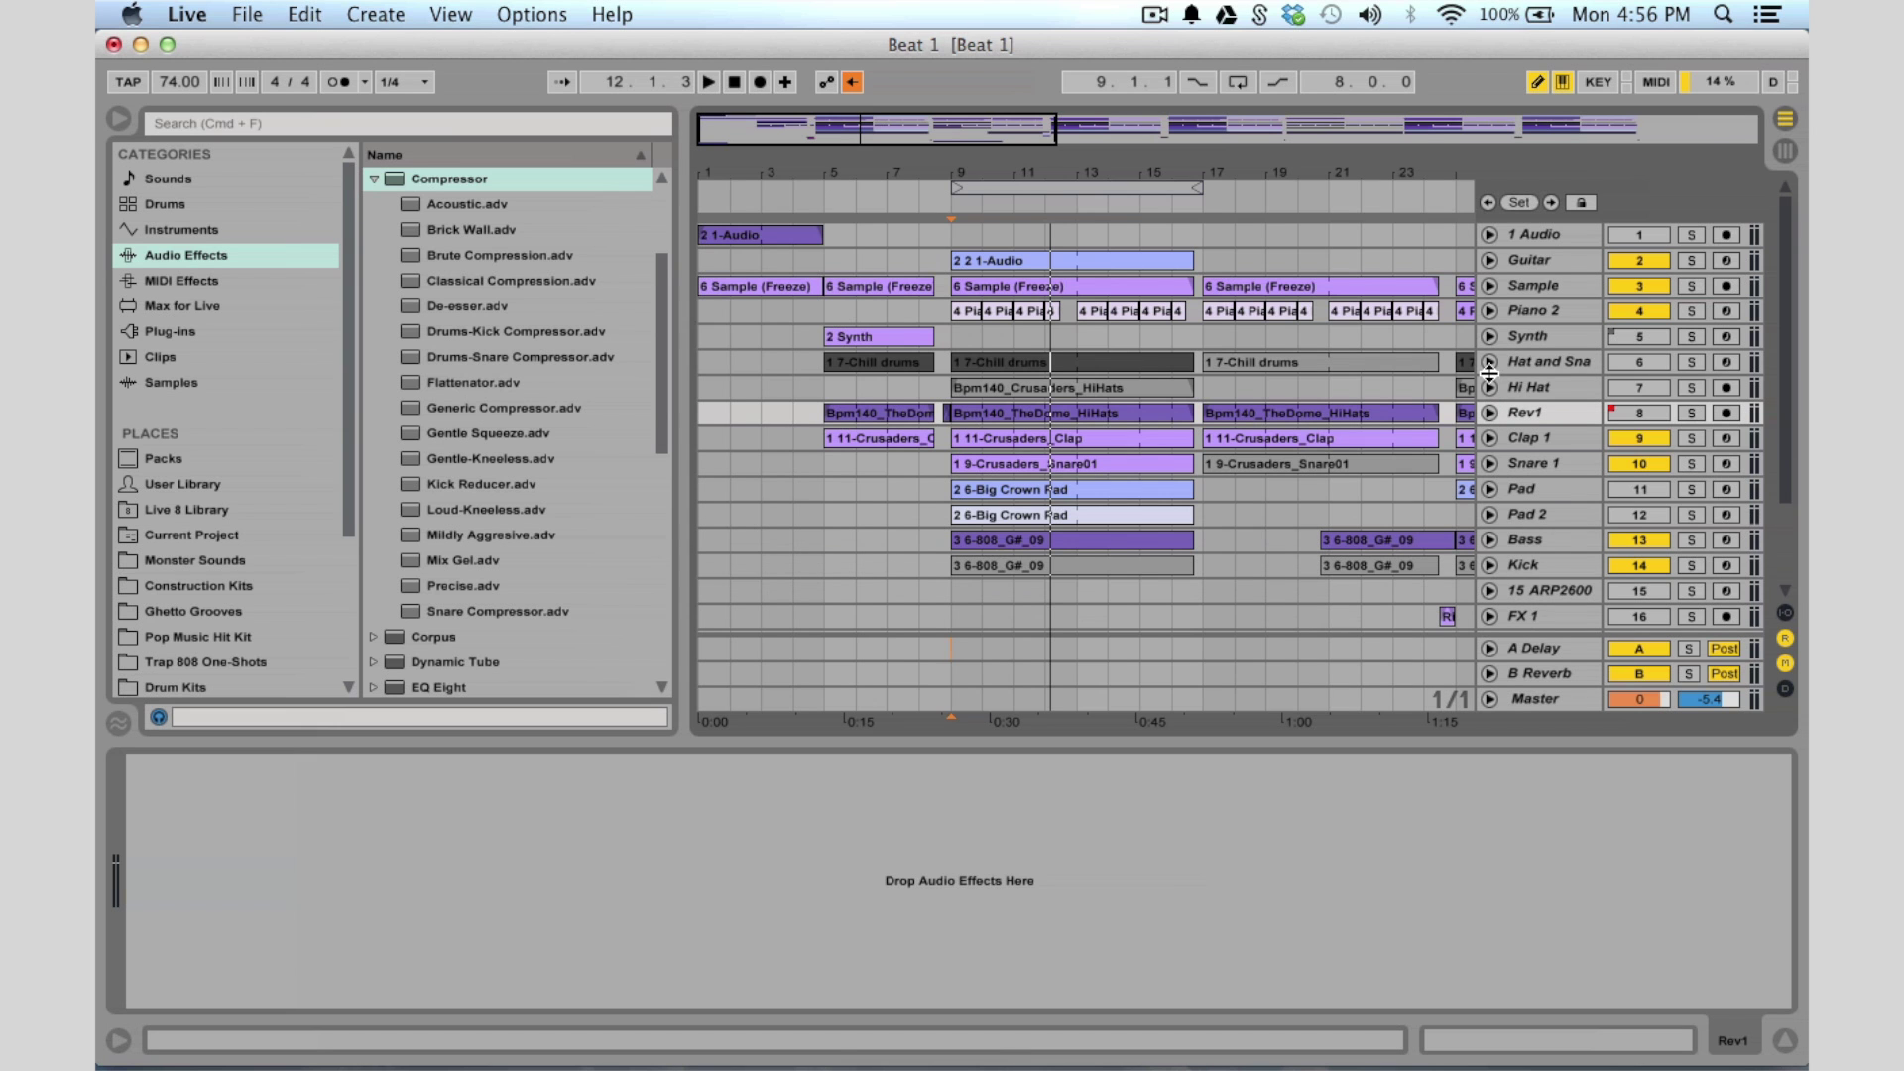
left_click(1489, 366)
left_click(1544, 367)
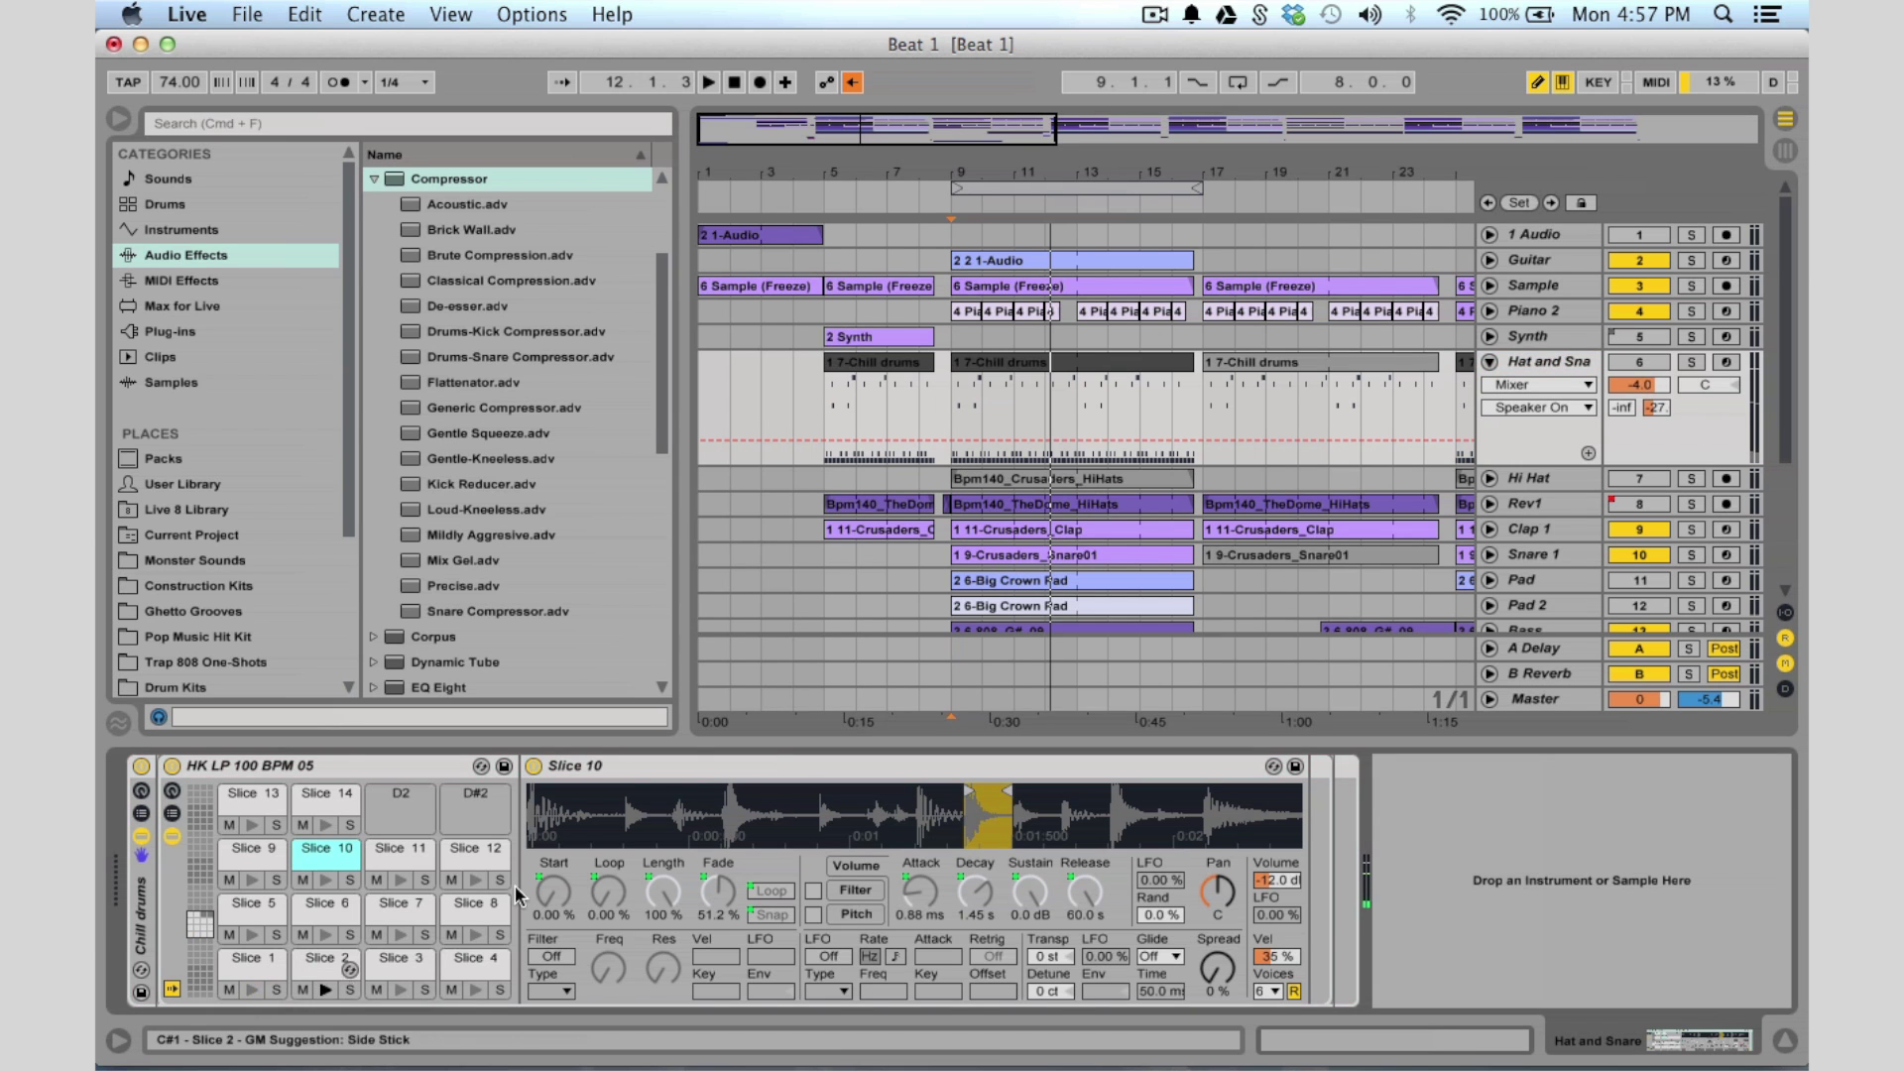
Activate the Hat and Snare track and audition several slices in its drum rack, showing the Slice 1 sample
left_click(1646, 361)
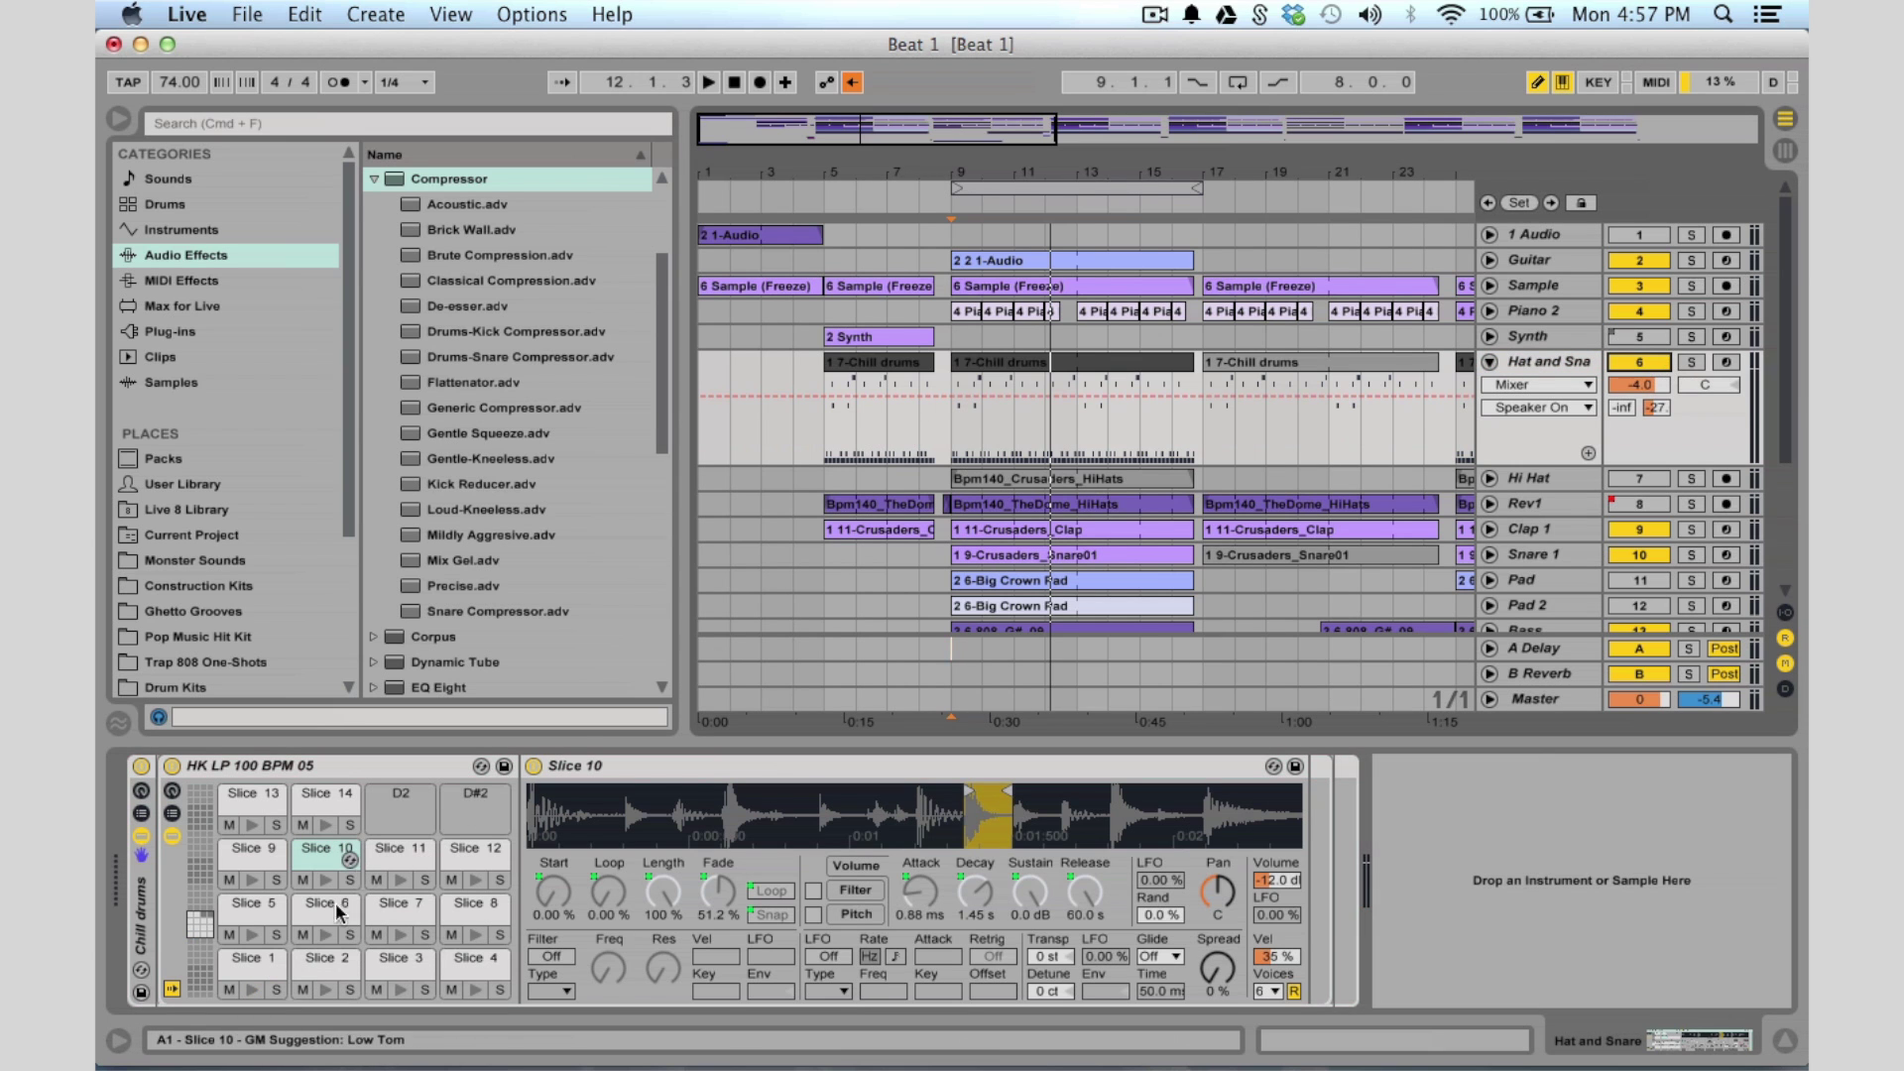
left_click(322, 989)
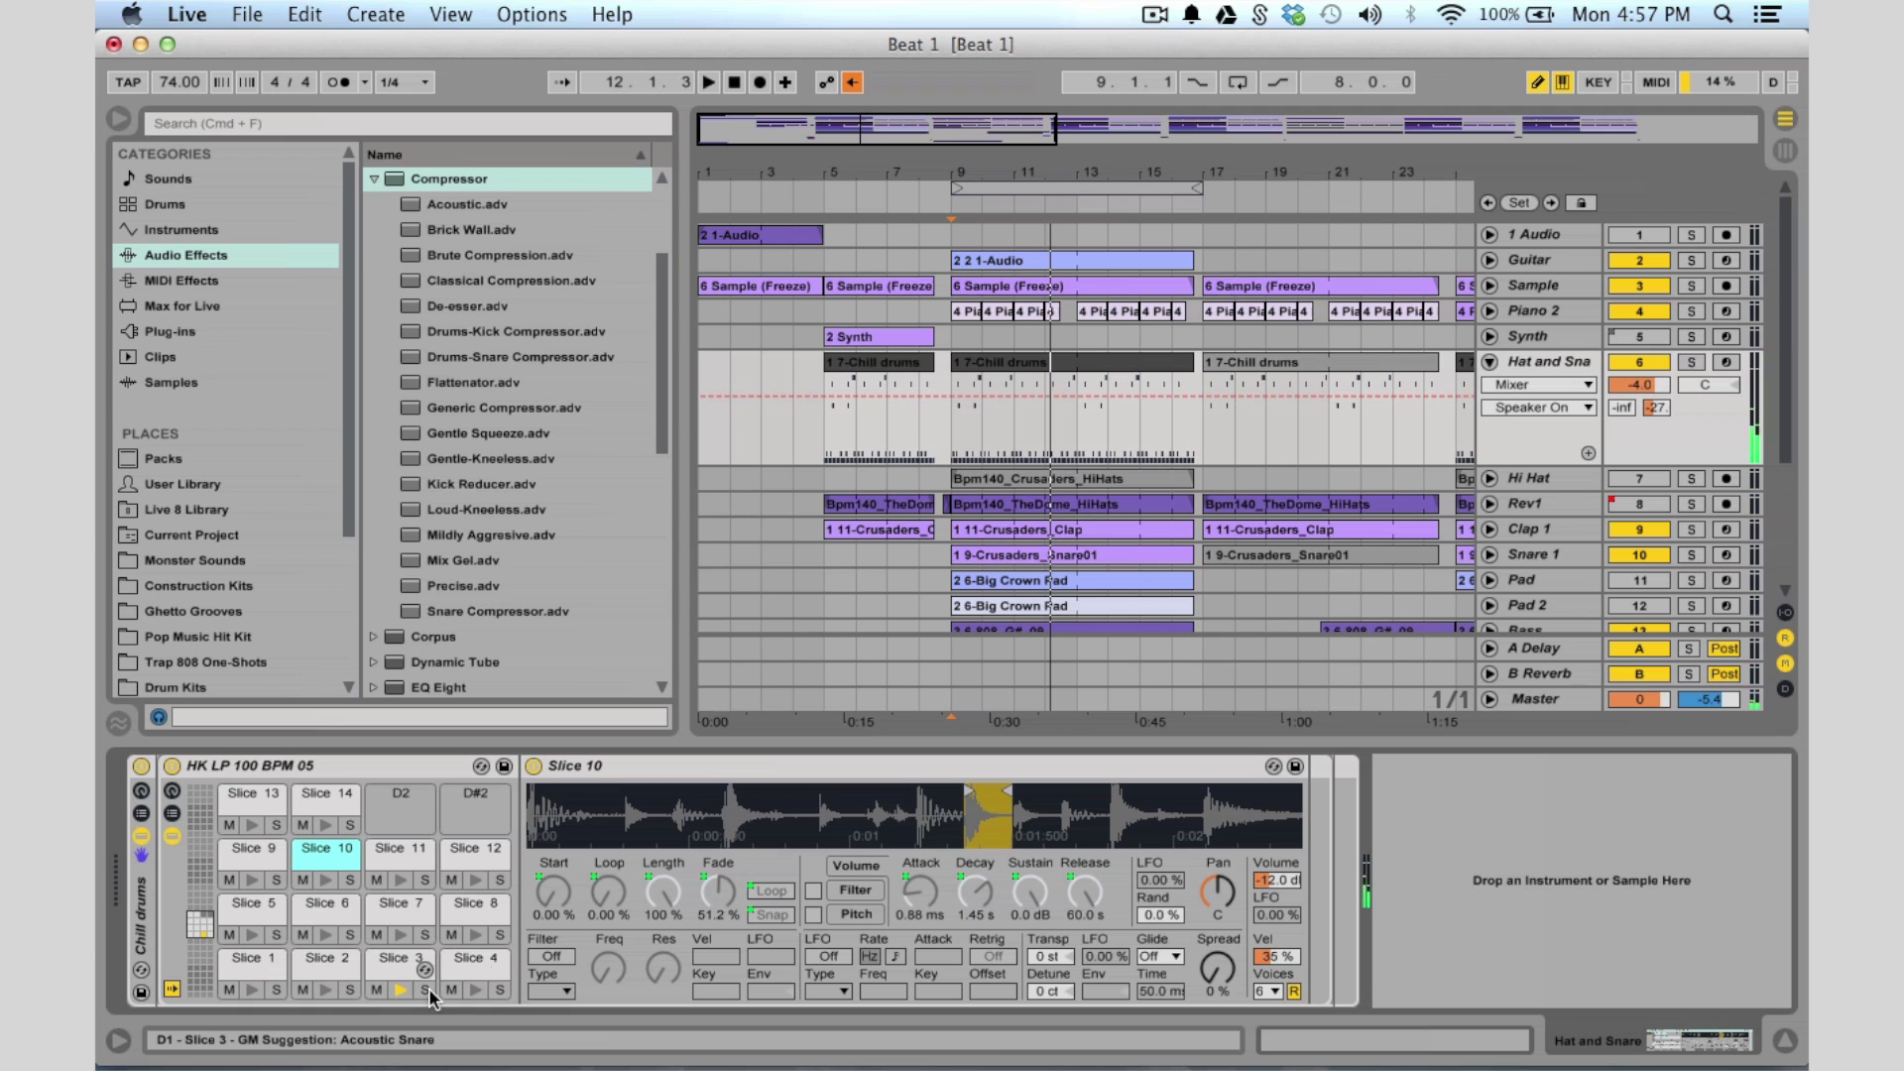
left_click(474, 935)
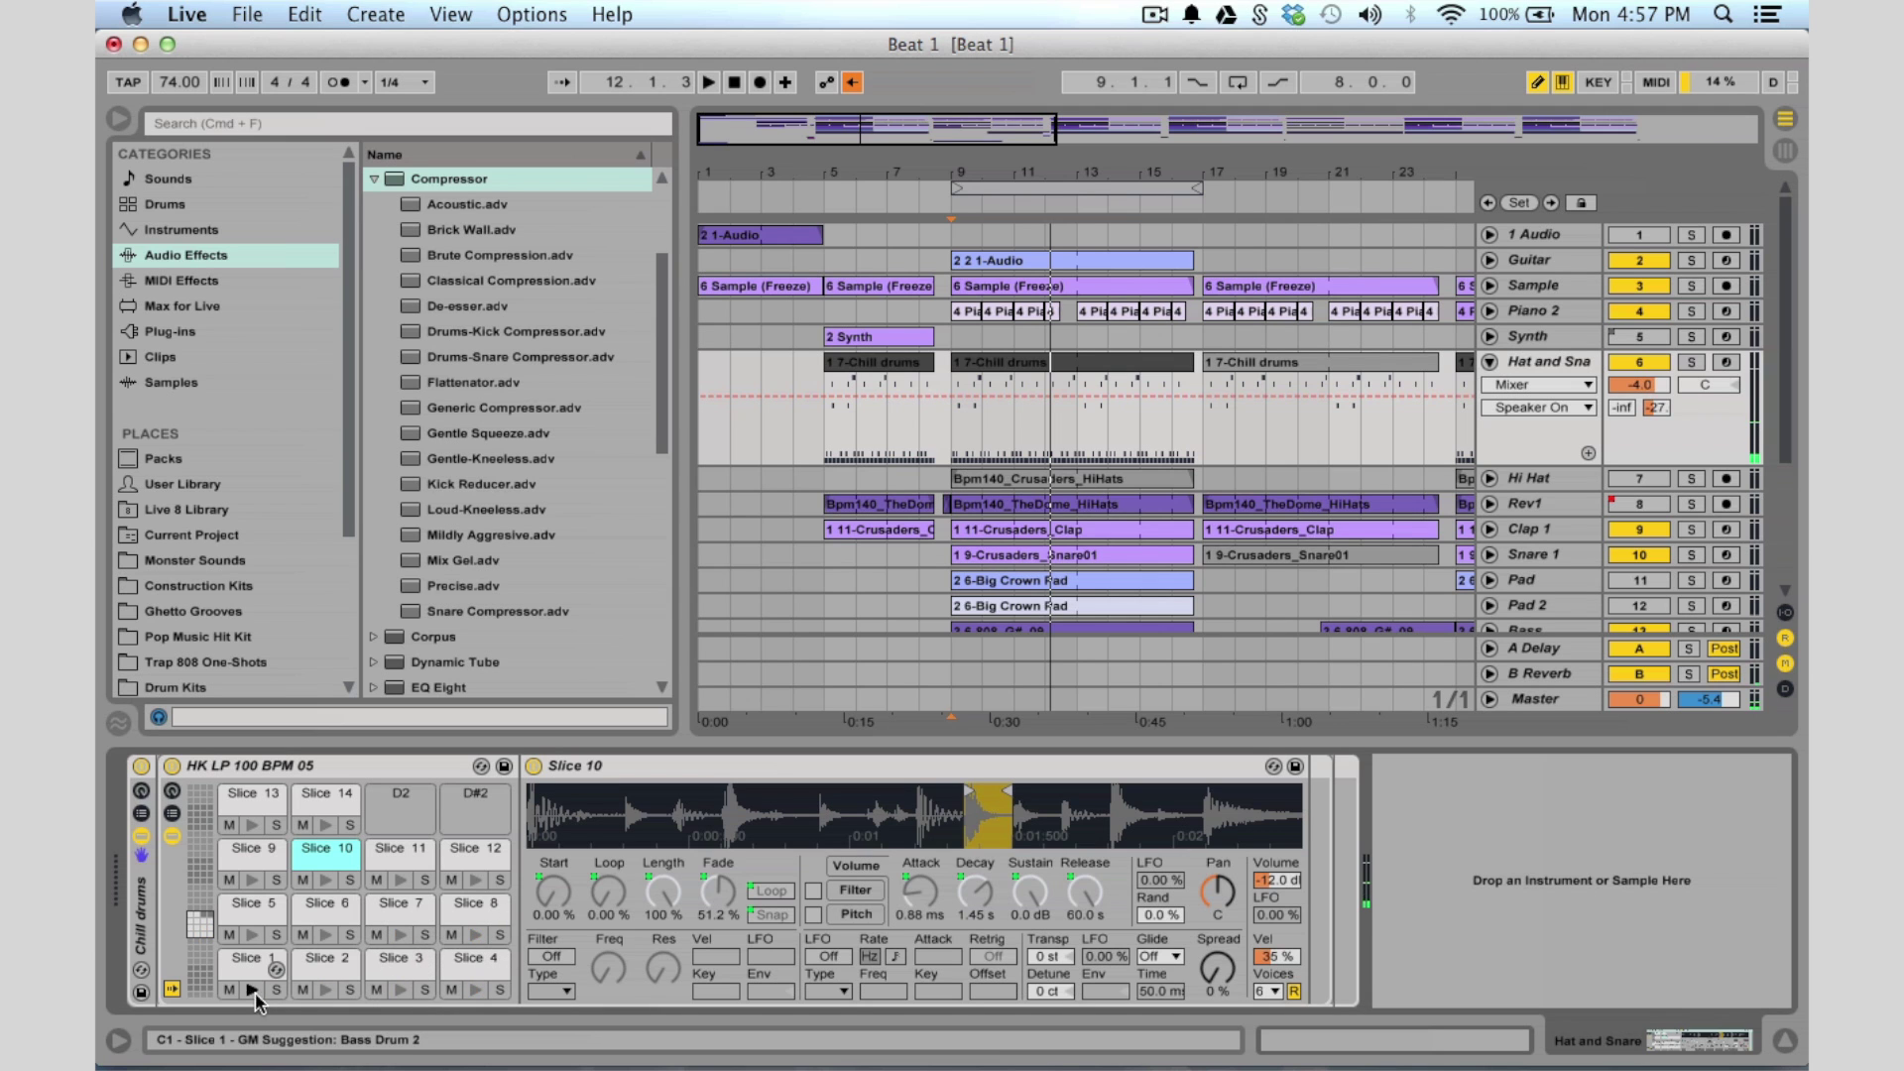
left_click(244, 959)
left_click_drag(573, 792, 1805, 807)
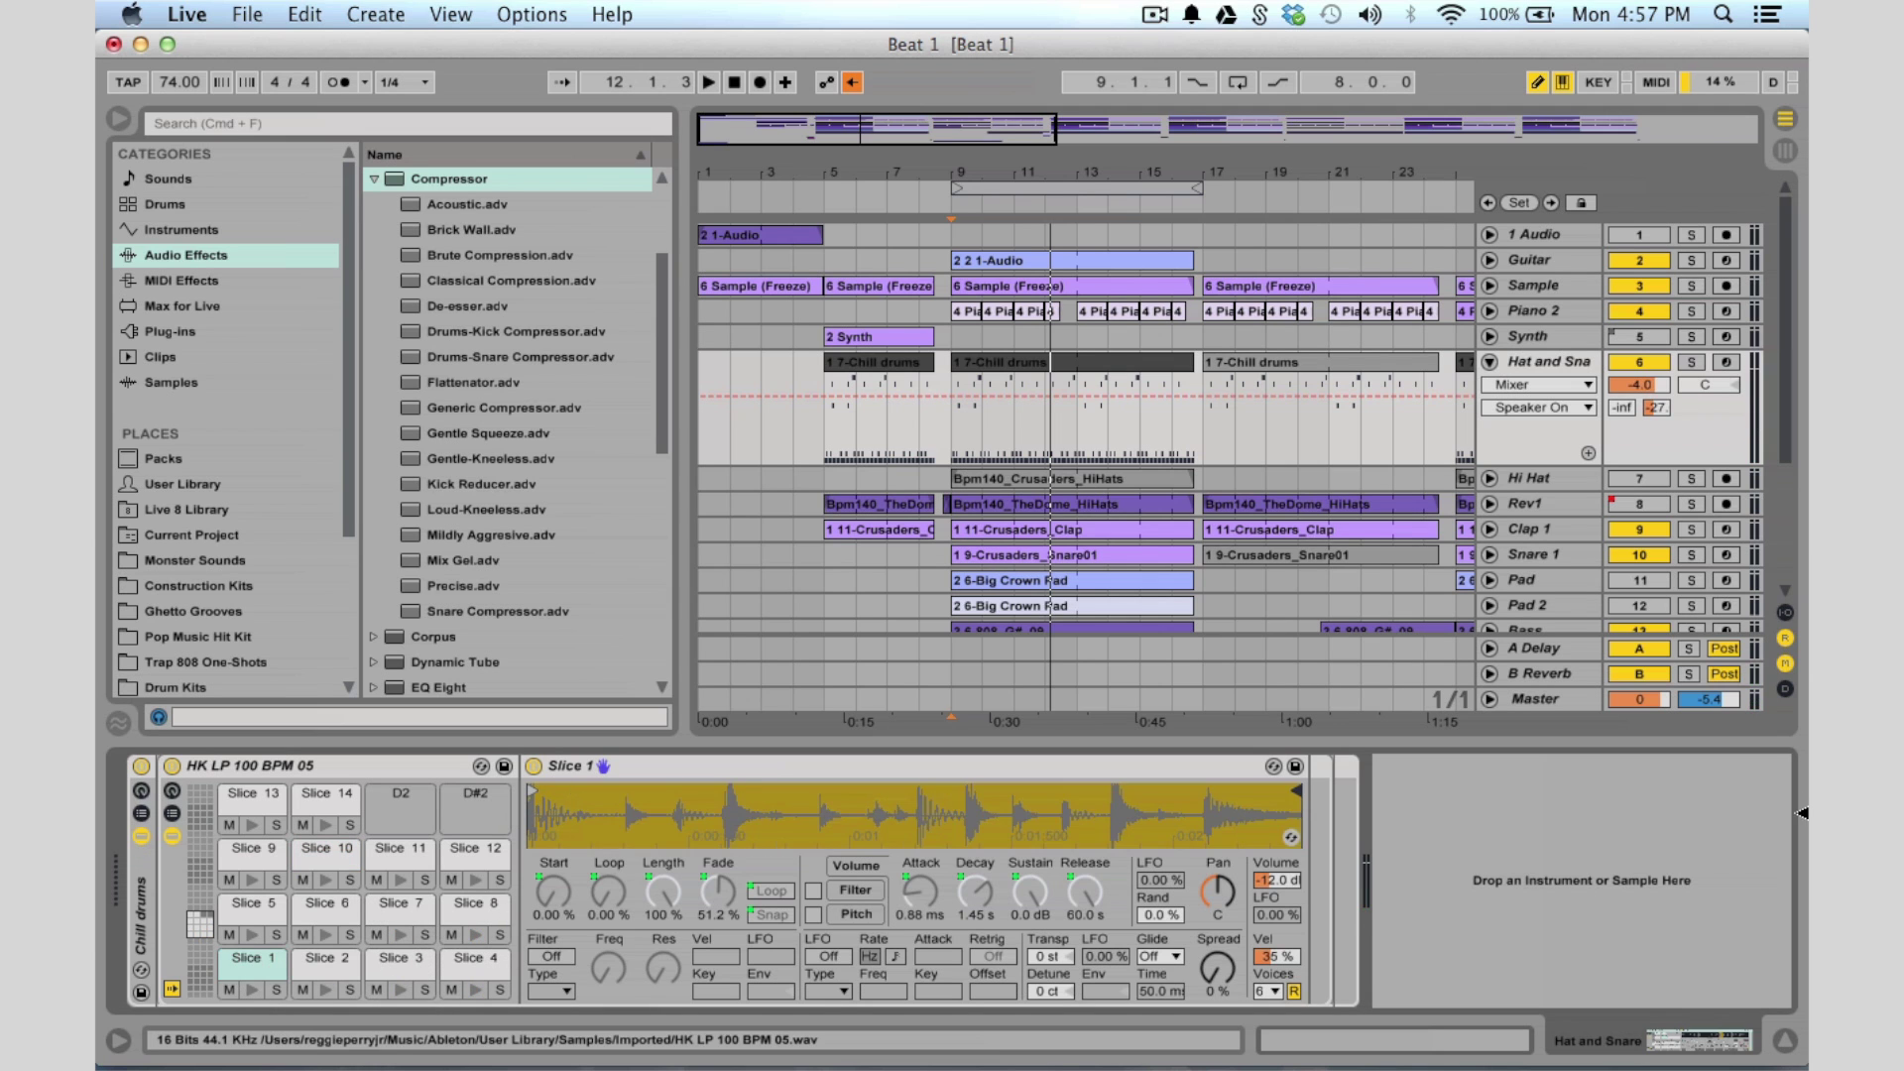
left_click(251, 990)
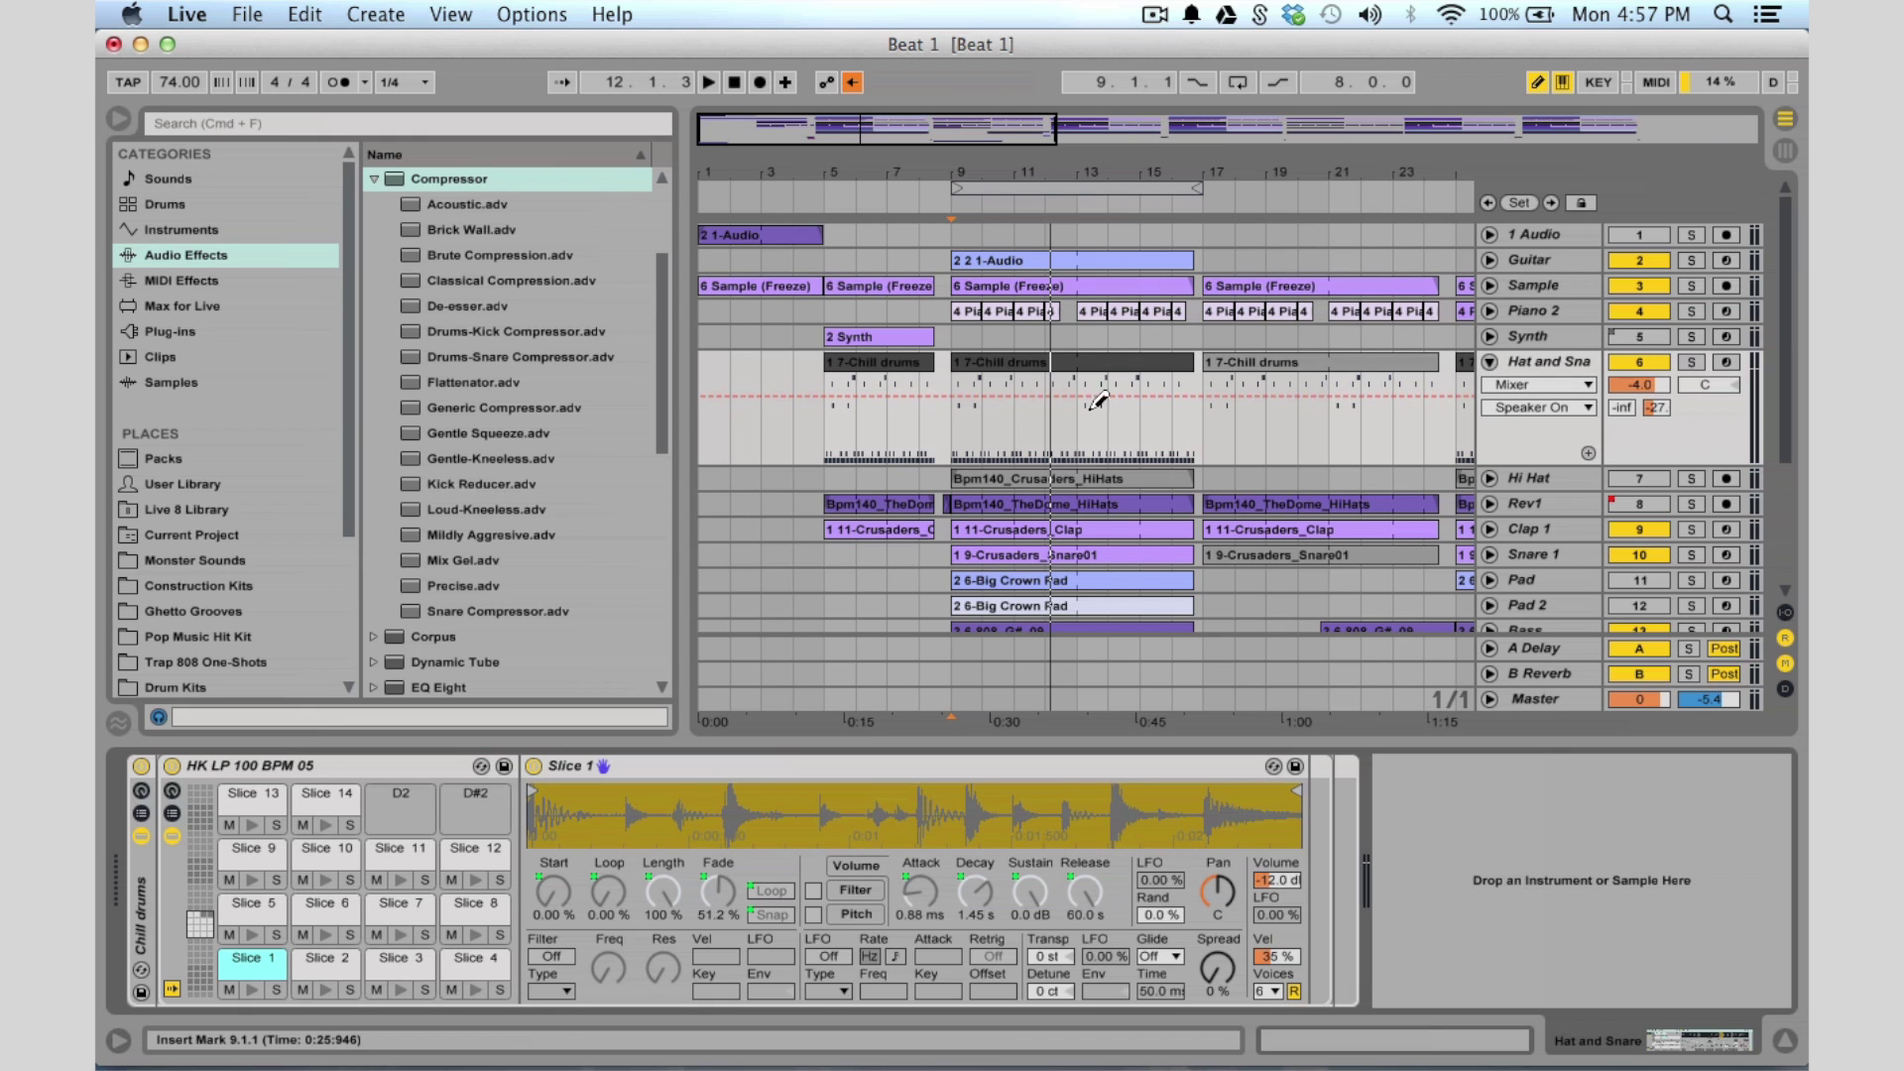
Solo the Hat and Snare track, play it from 9.1.1, and open its Chill drums clip at bar 9
left_click(1691, 362)
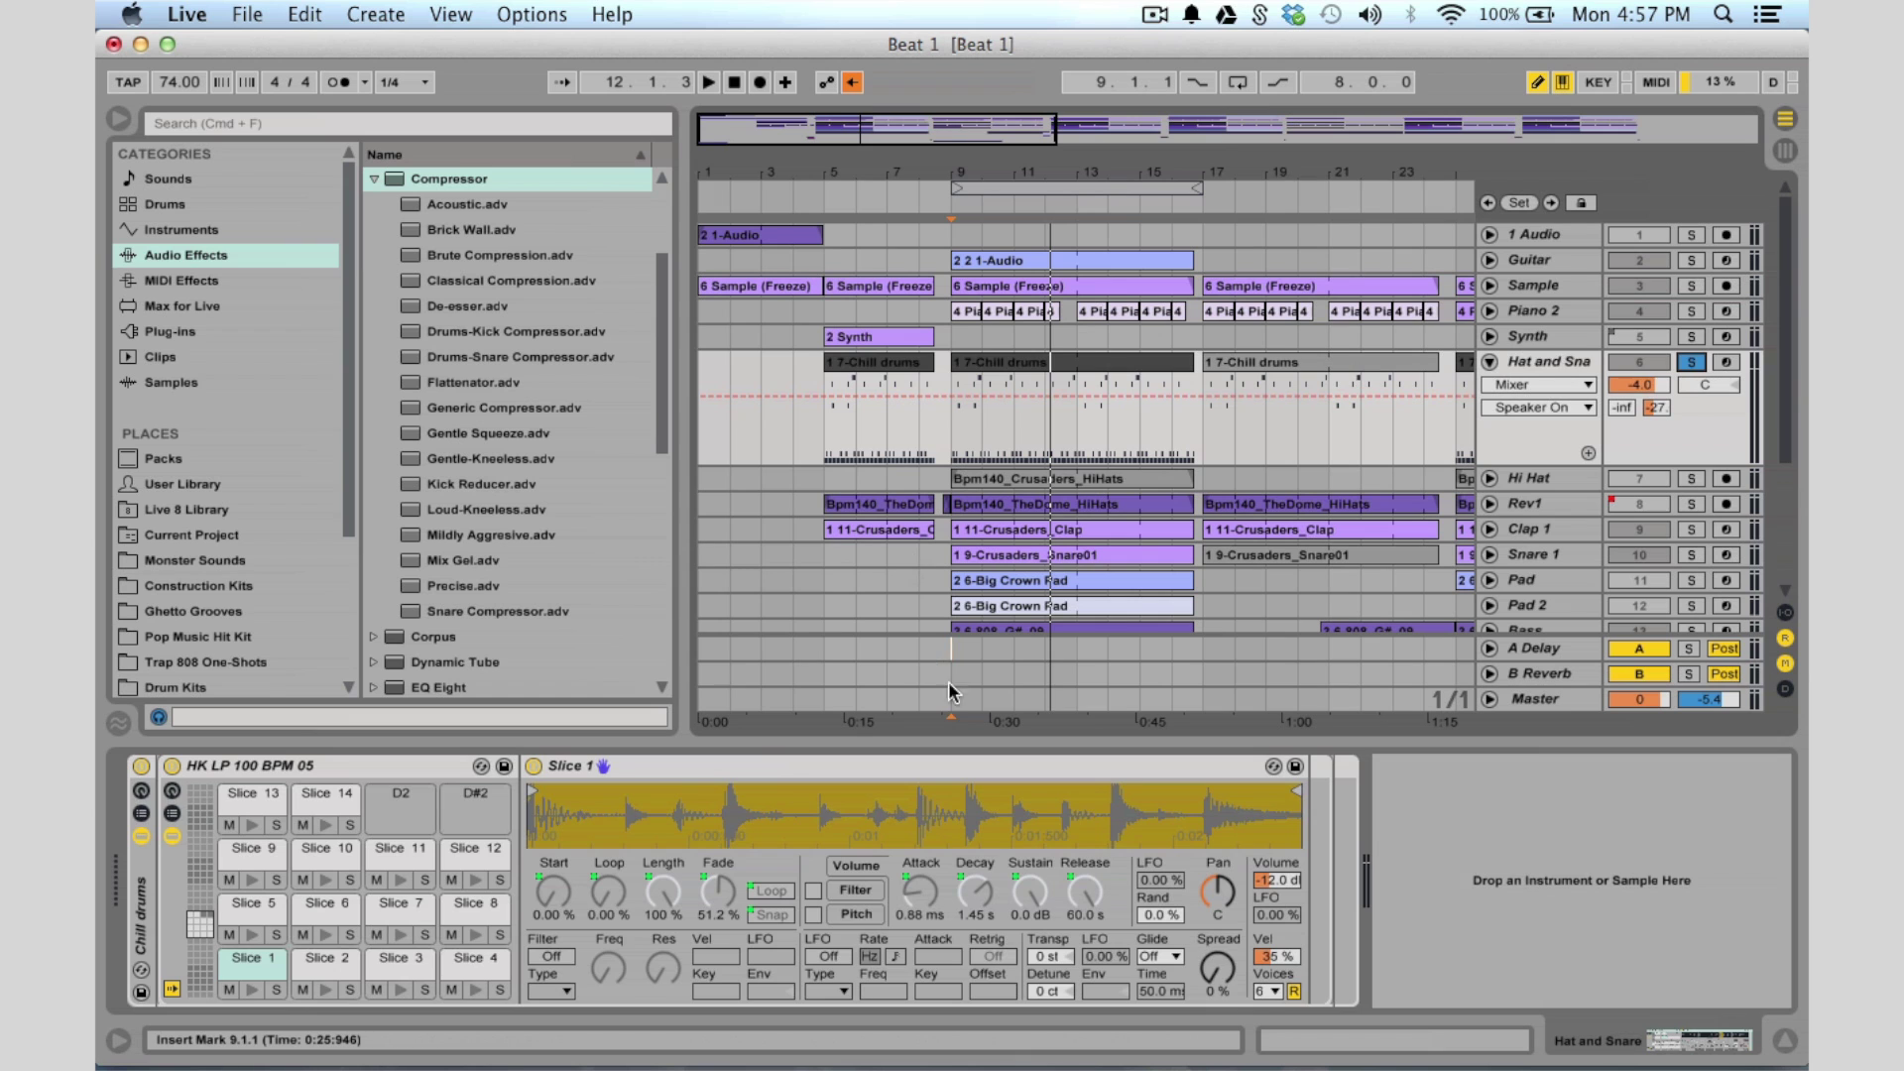
left_click(938, 654)
key("space")
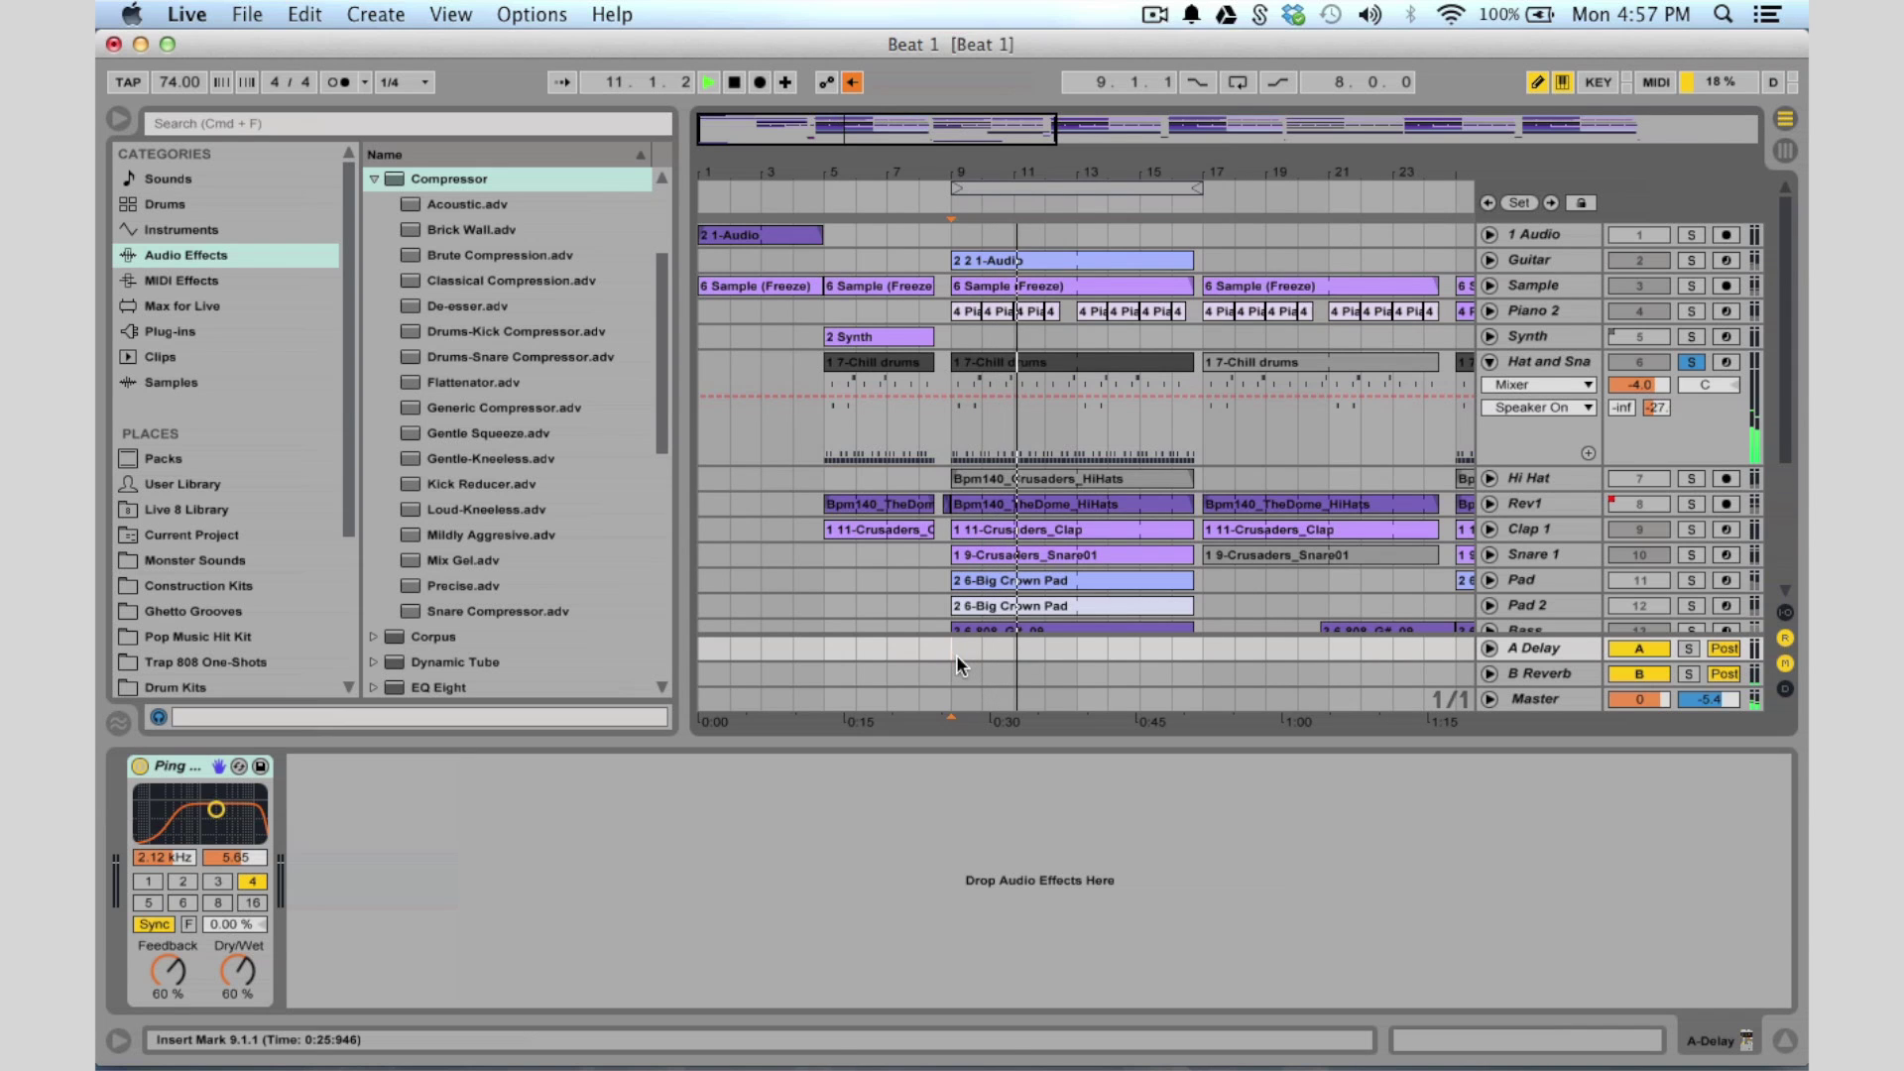
double_click(1114, 364)
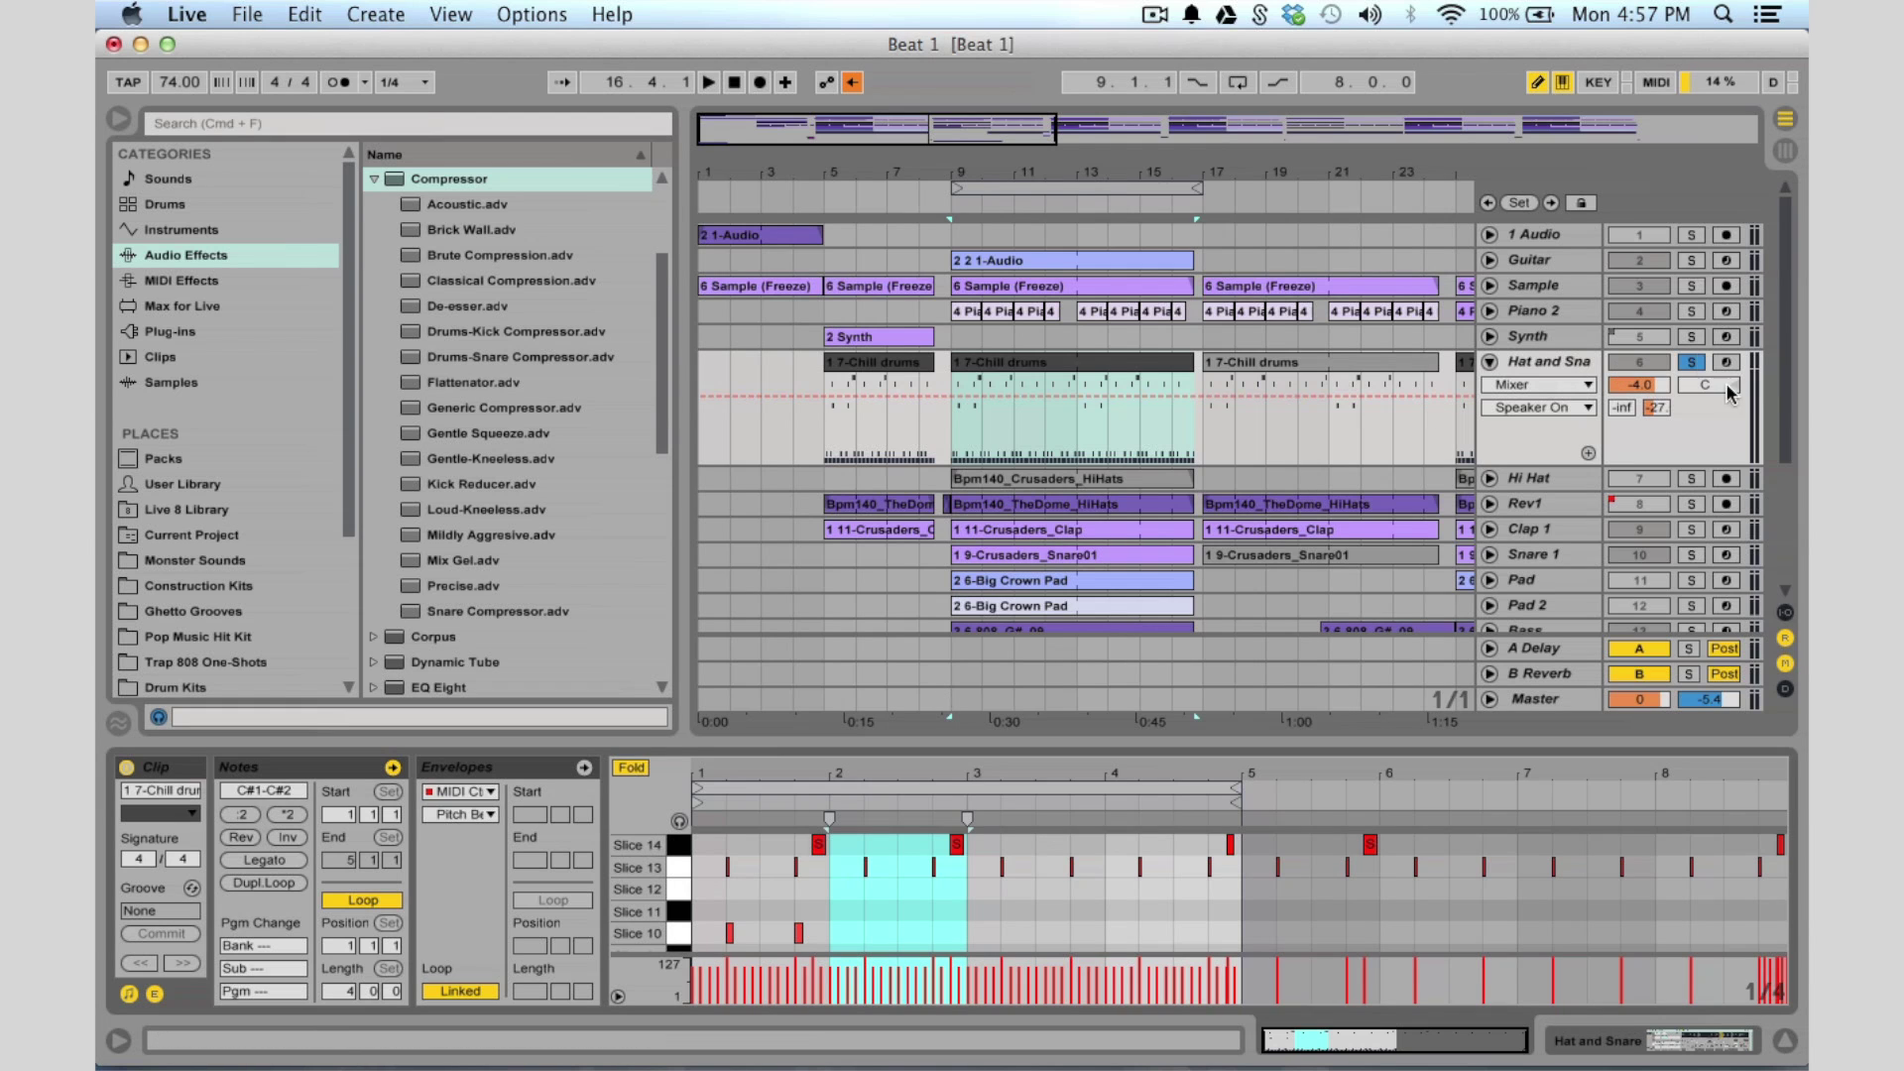
Unsolo the Hat and Snare track and audition it with the other active parts from 9.1.1
left_click(1691, 363)
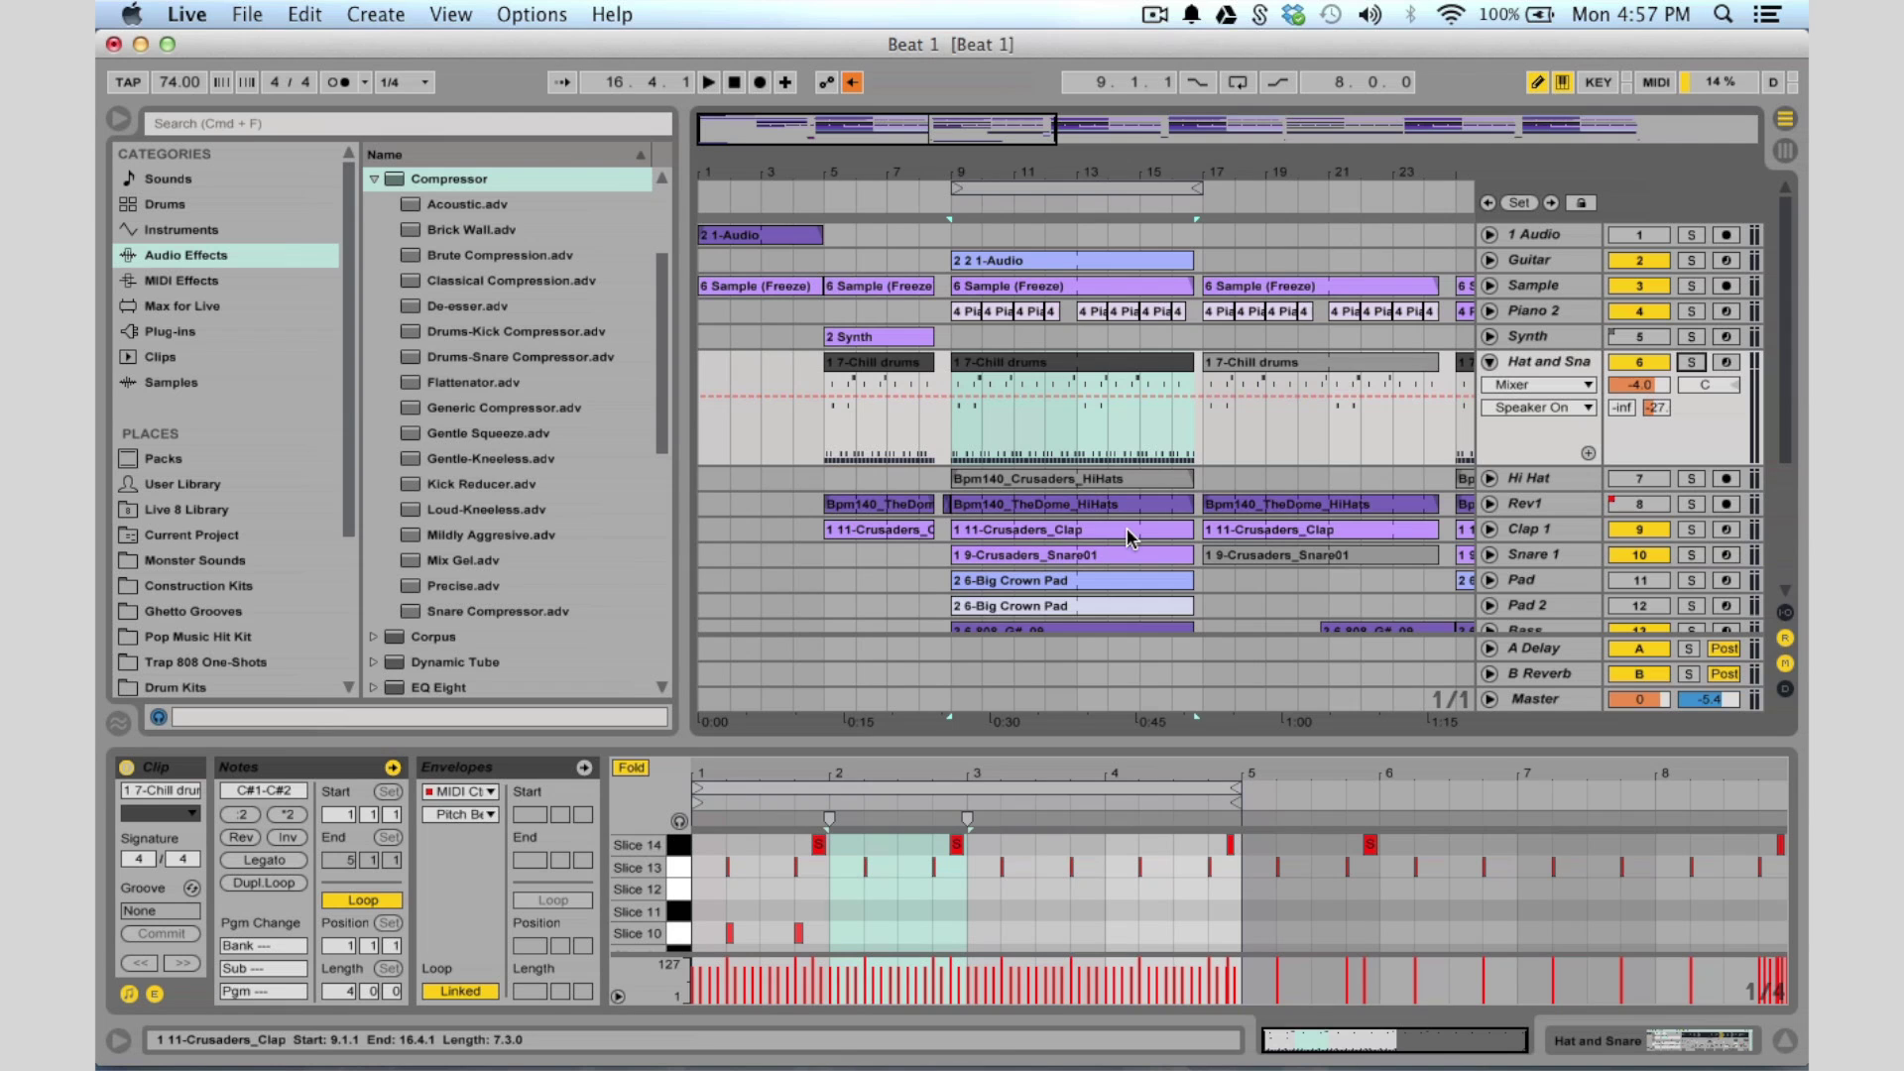
left_click(942, 668)
key("space")
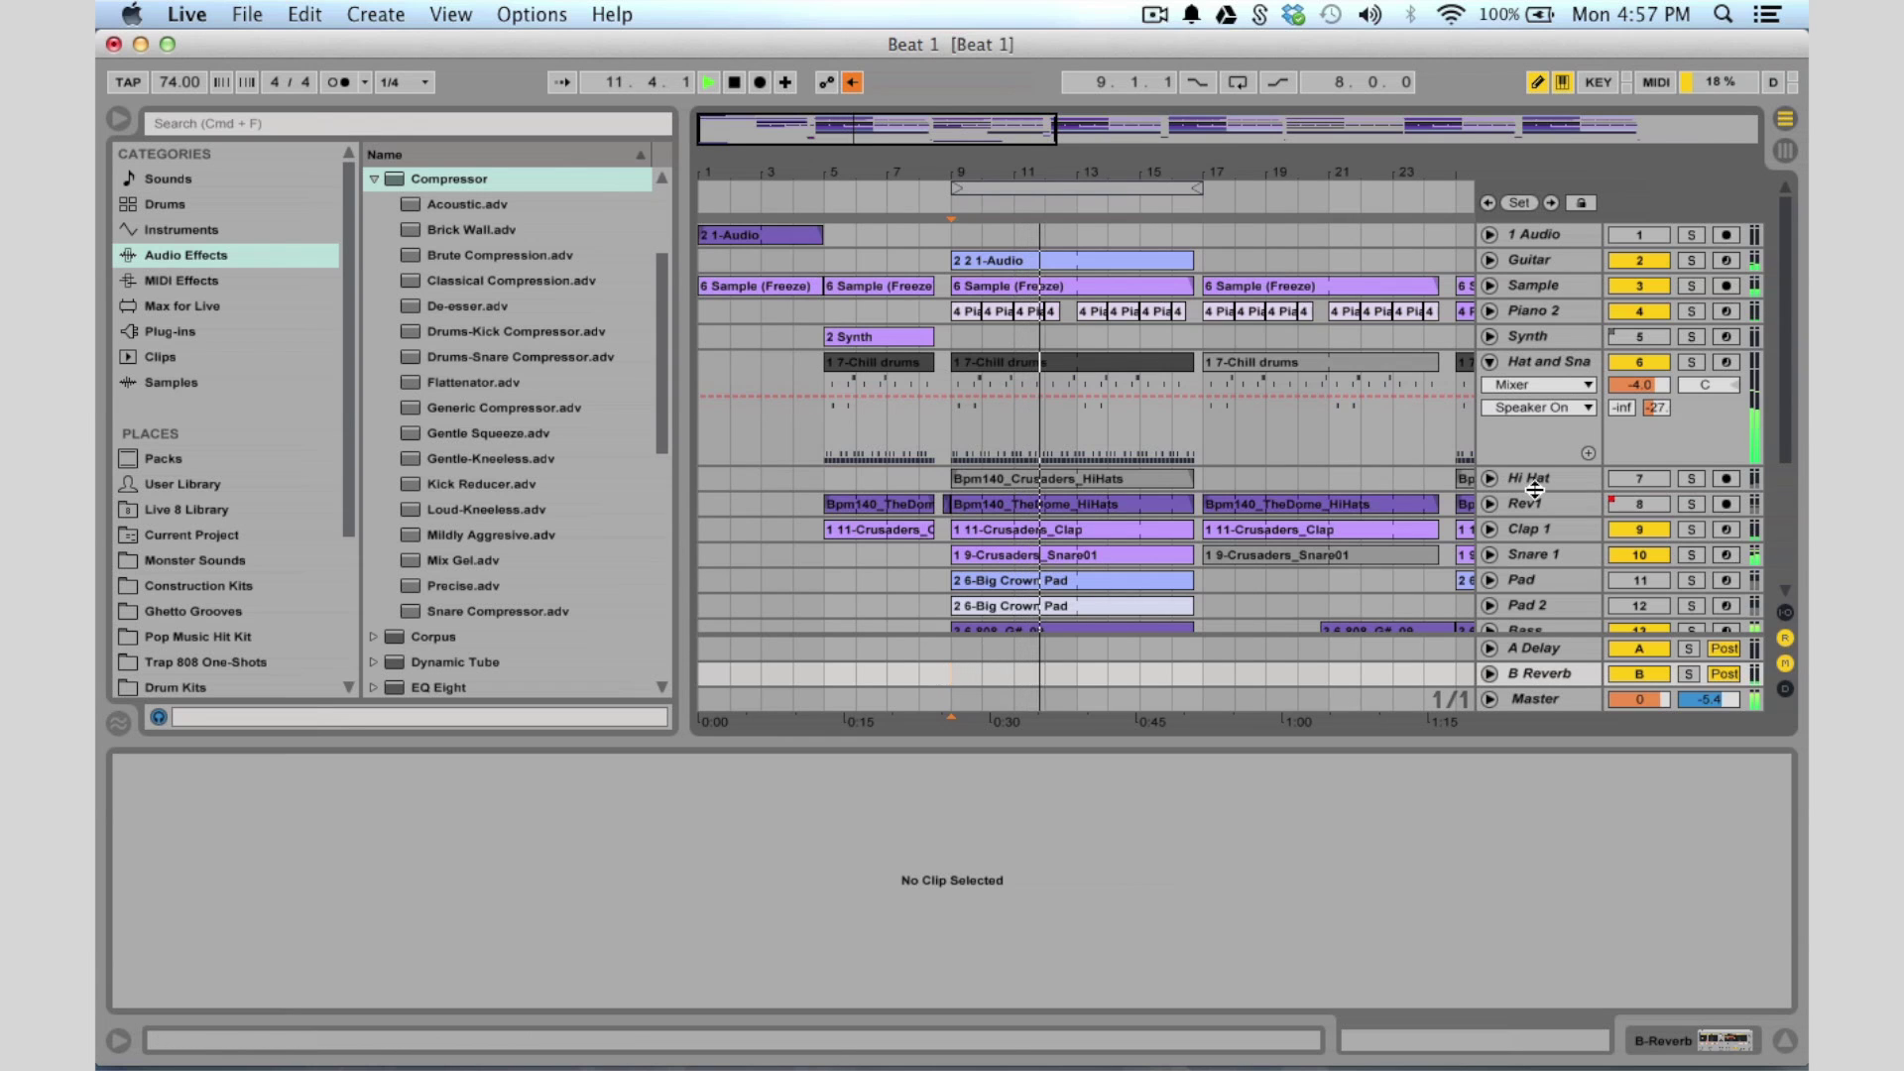
key("space")
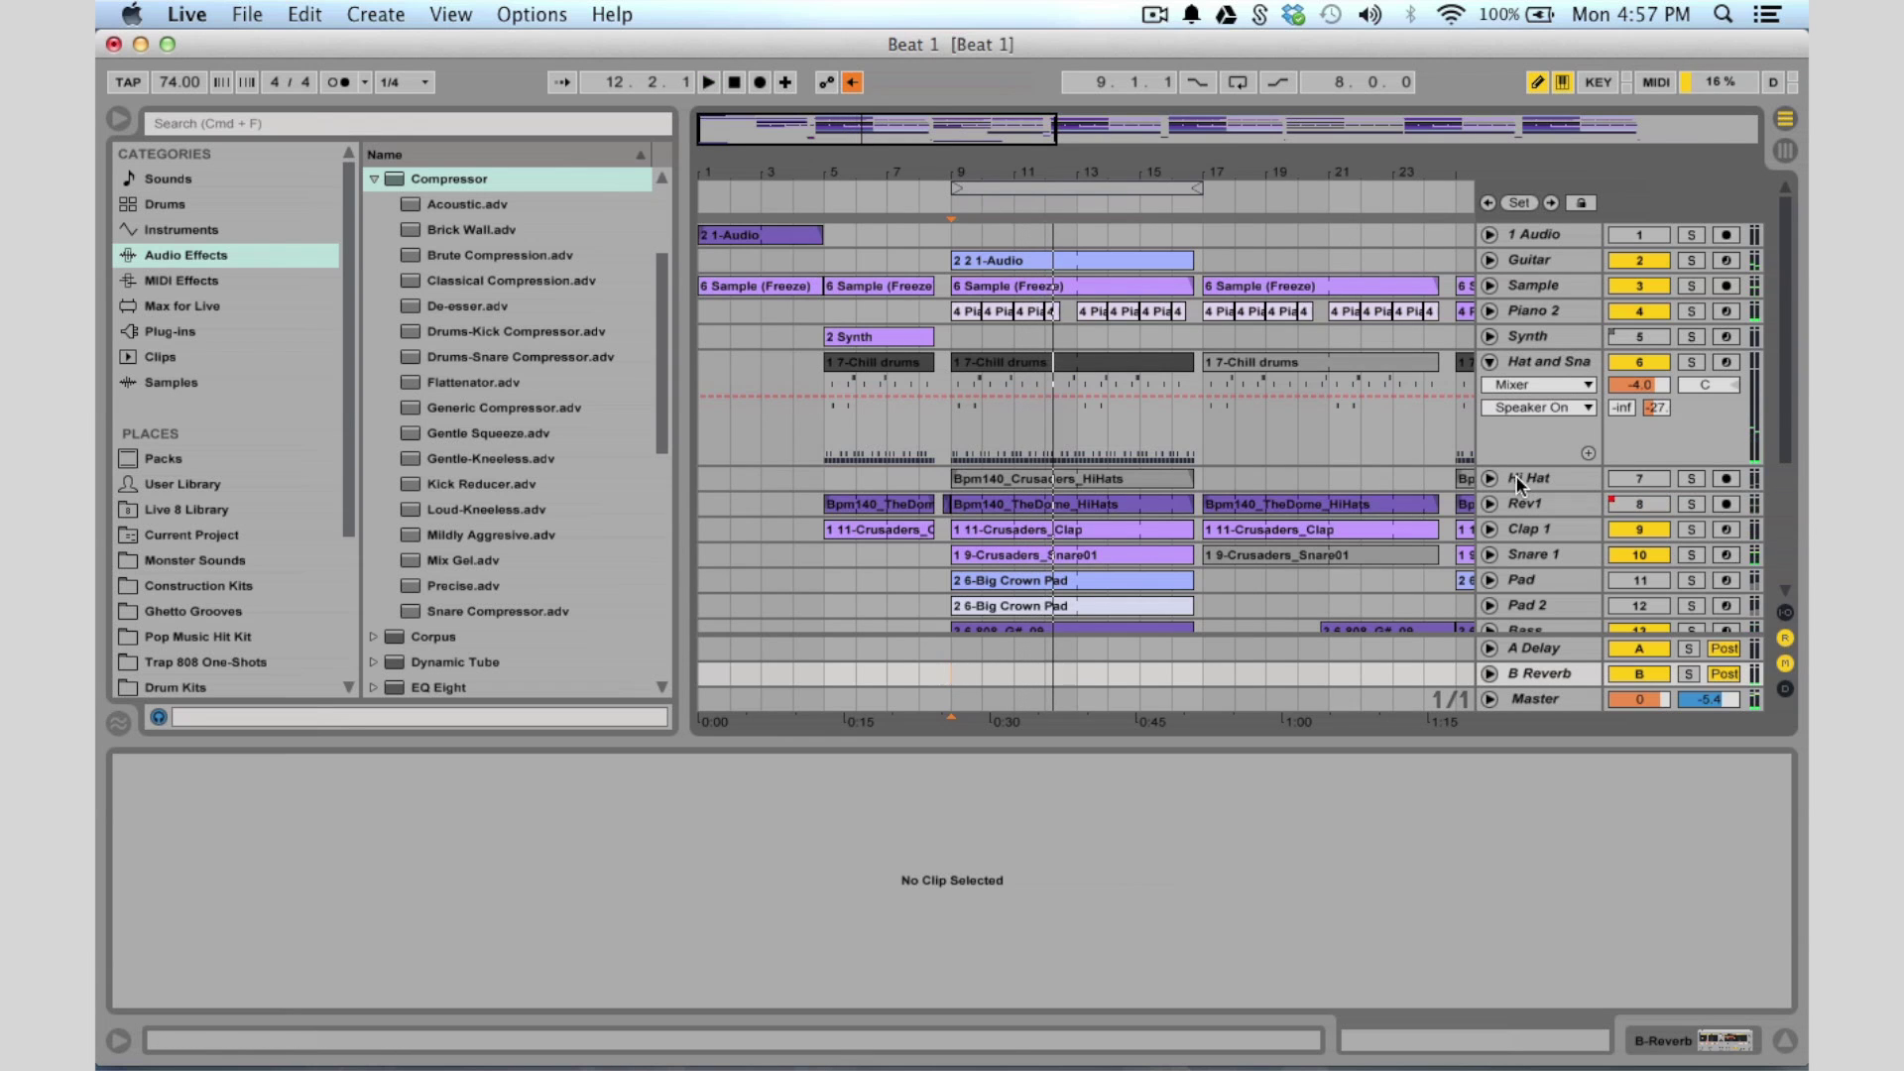
Turn off Draw Mode and audition the Hi Hat track soloed from 9.1.1, unfolding it first and folding it again at the end
left_click(1491, 477)
left_click(1537, 81)
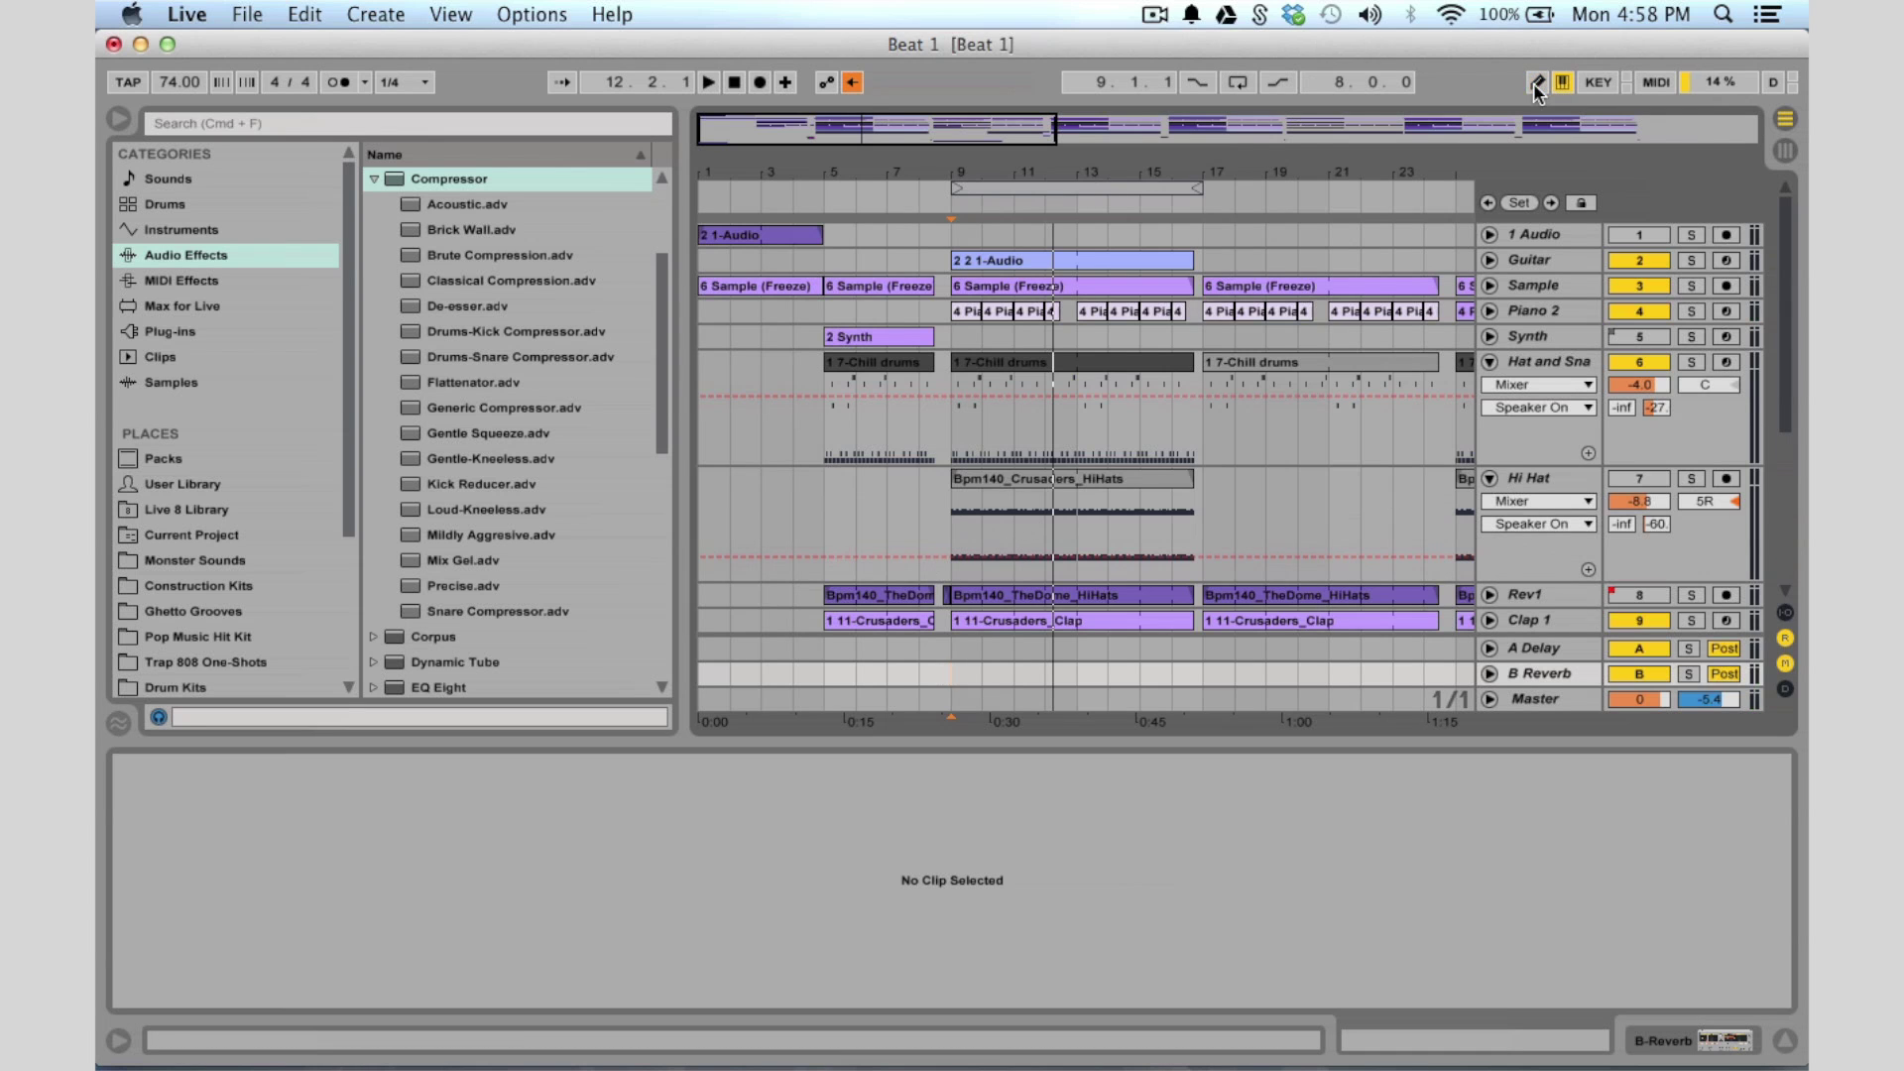
left_click(951, 516)
left_click(1691, 479)
key("space")
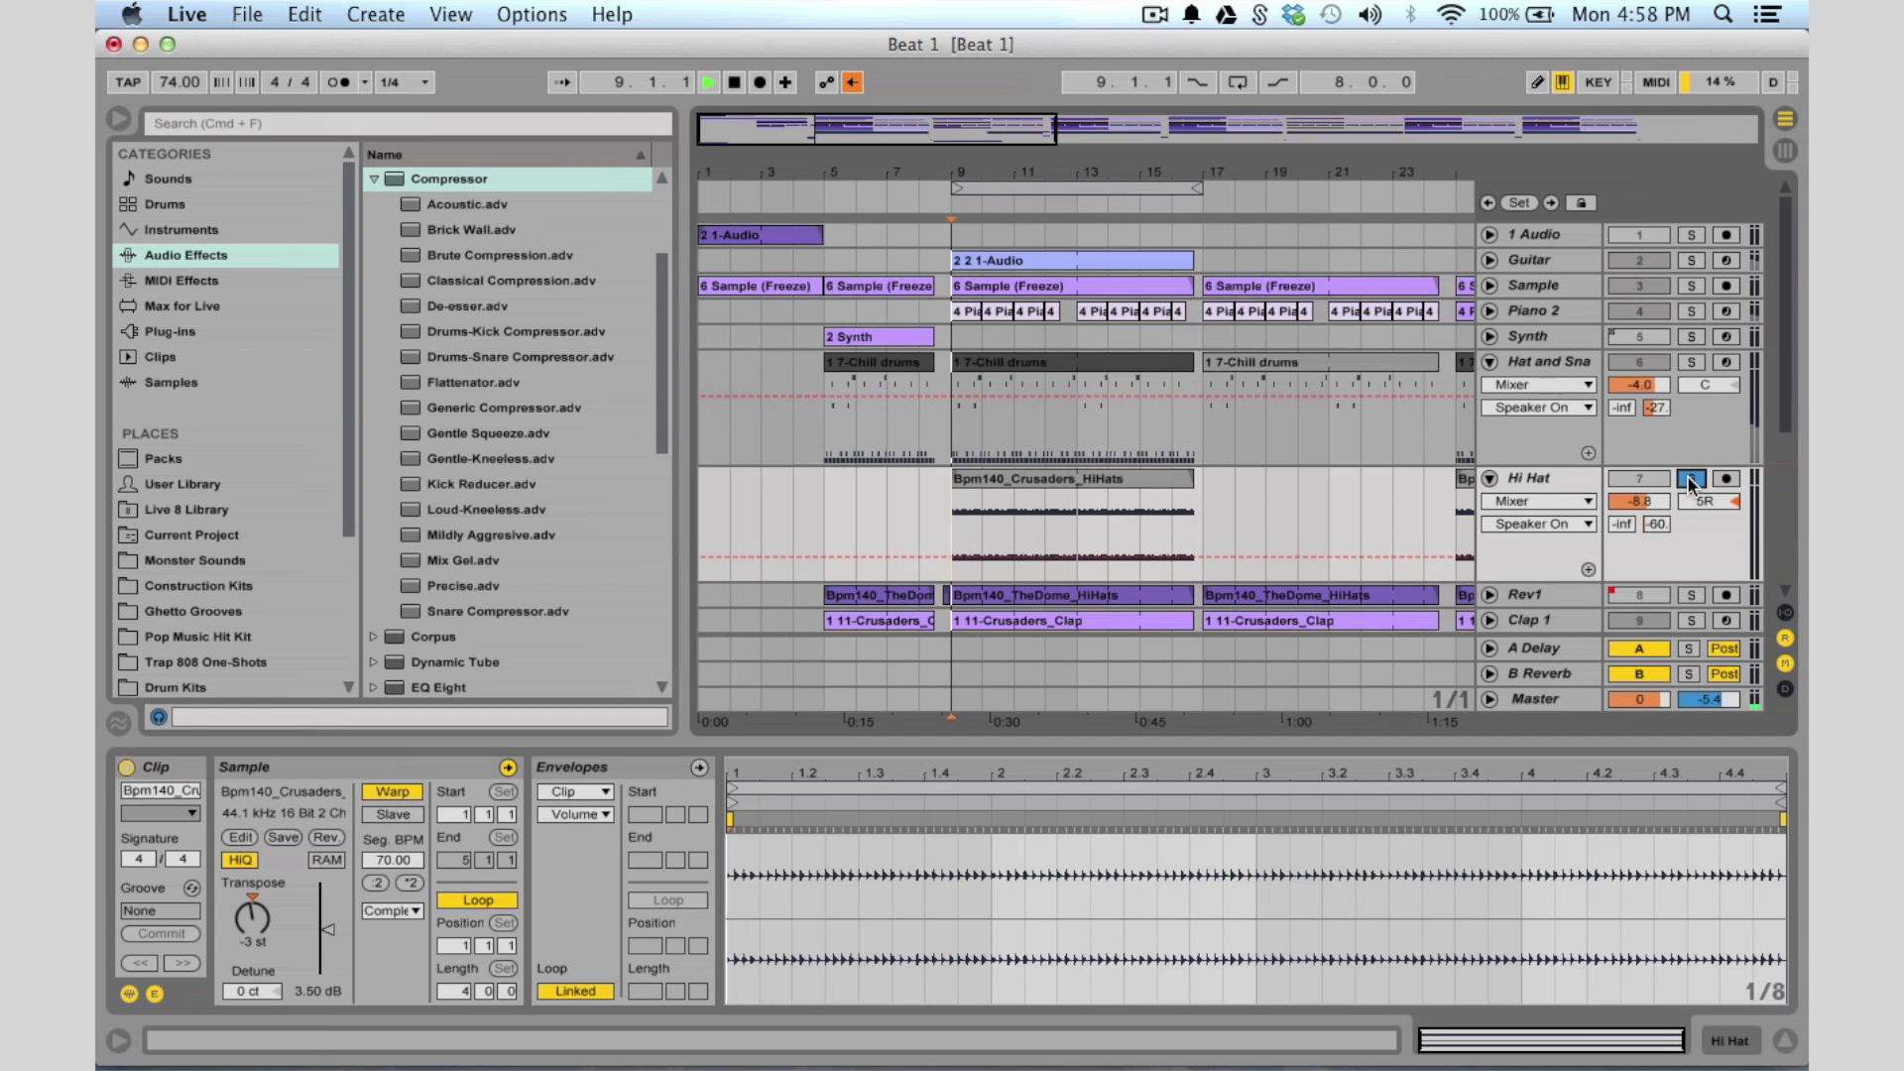
key("space")
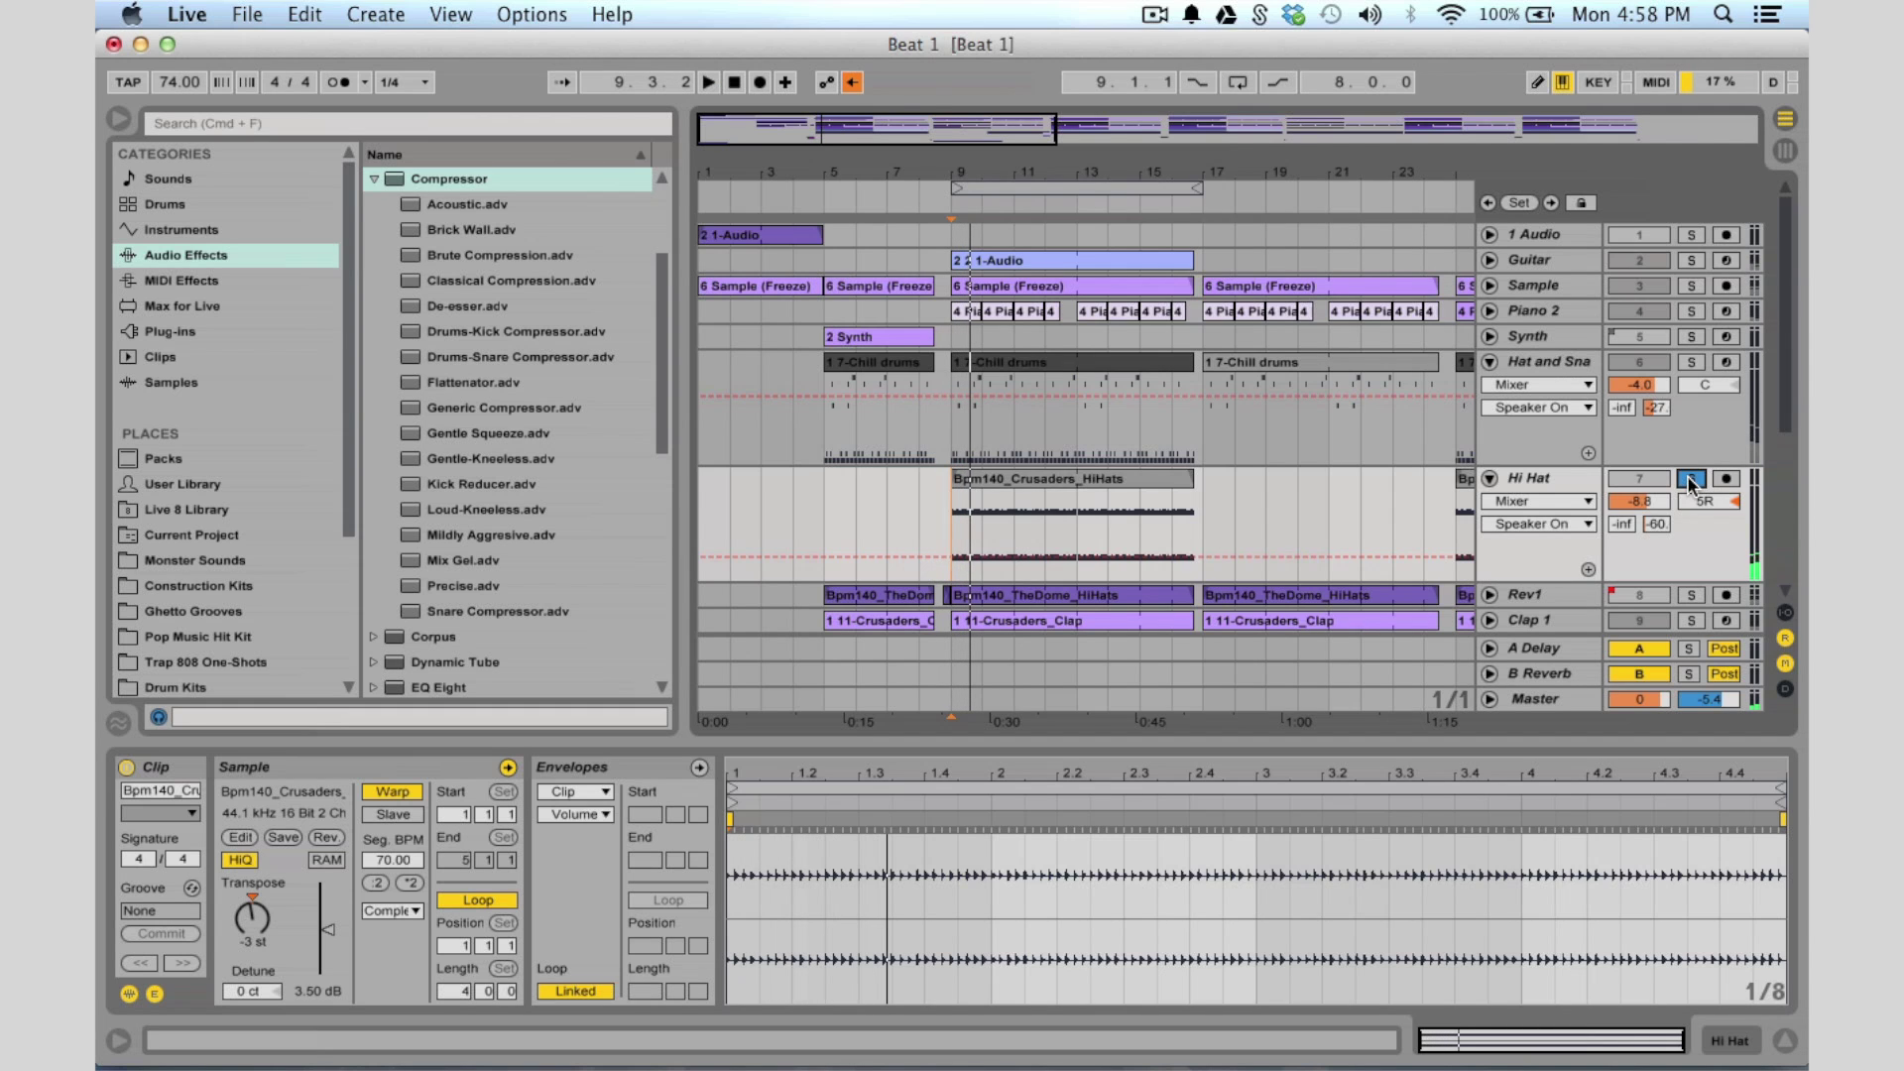
left_click(1690, 479)
left_click(1491, 478)
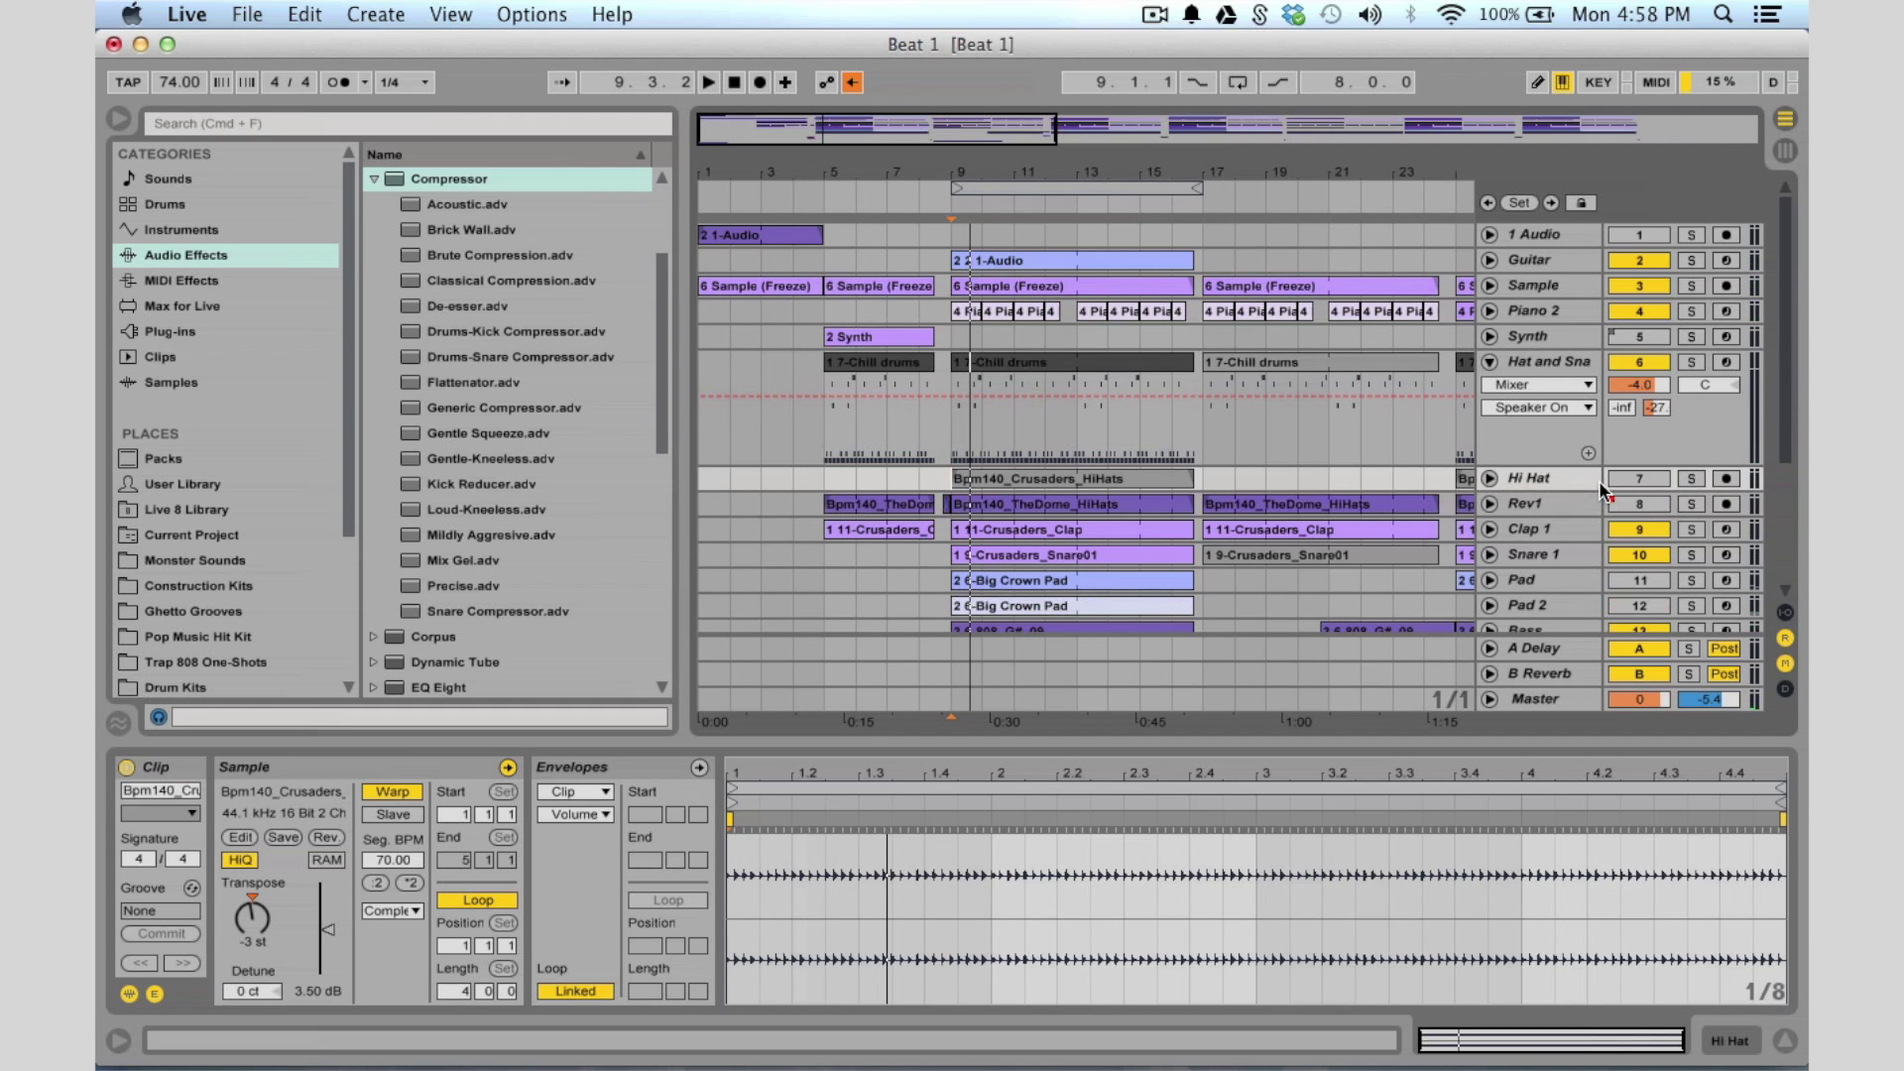
Play the beat from 9.1.1 with the Hi Hat track activated, and fold the Hat and Snare track
key("space")
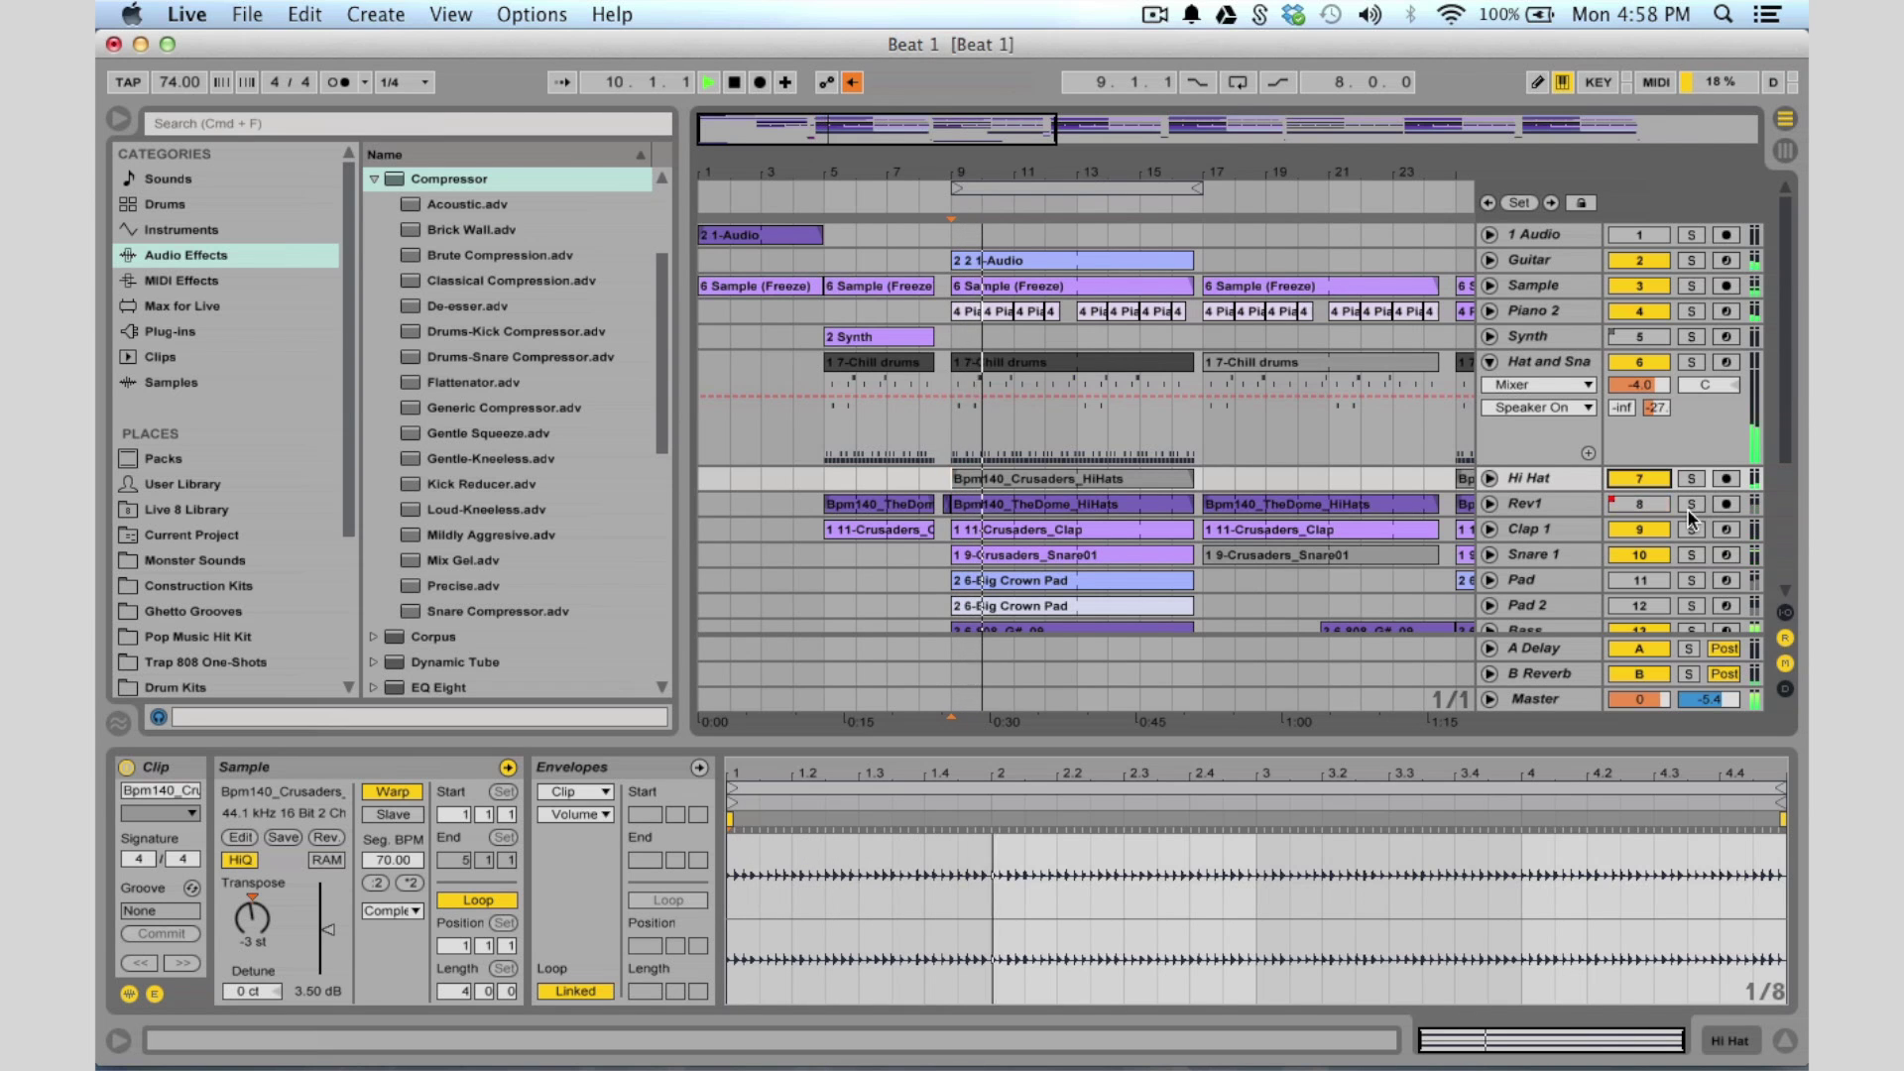
scroll(1505, 461, "down", 5)
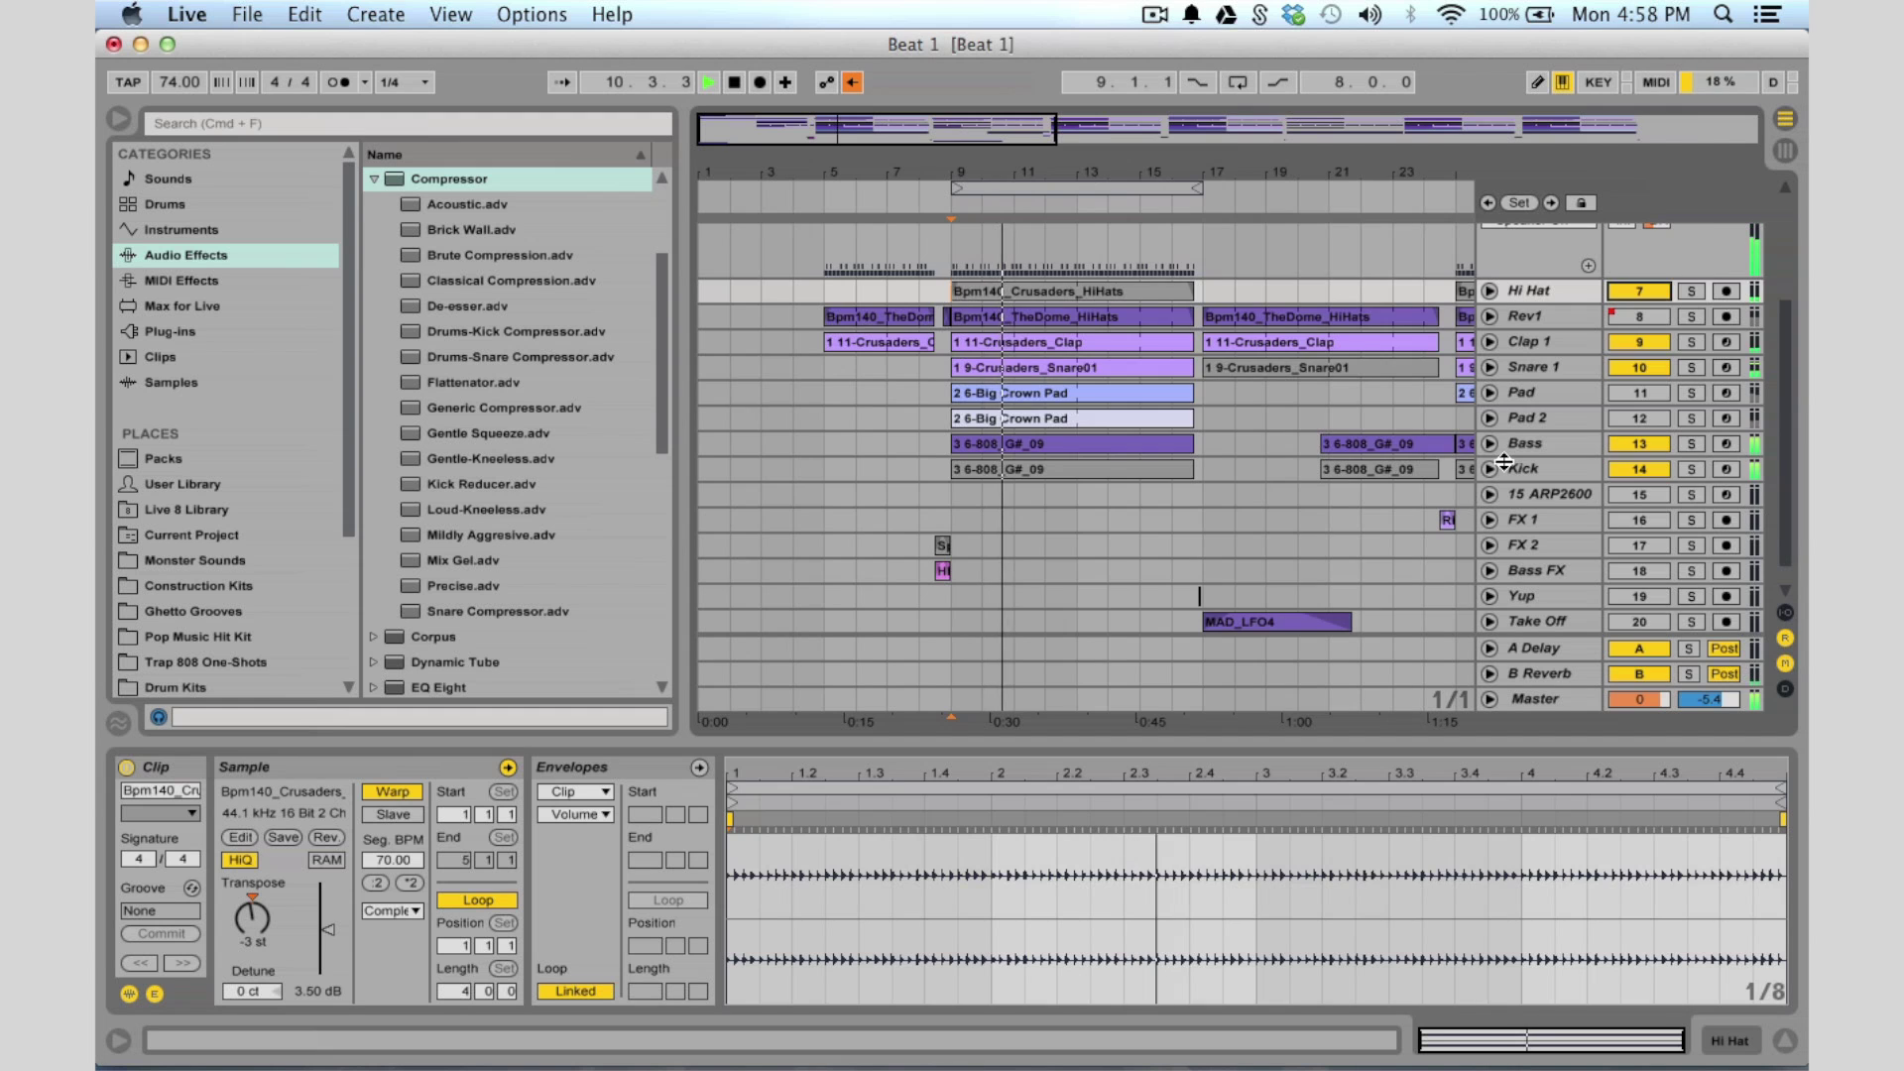
scroll(1505, 461, "up", 1)
scroll(1504, 461, "up", 4)
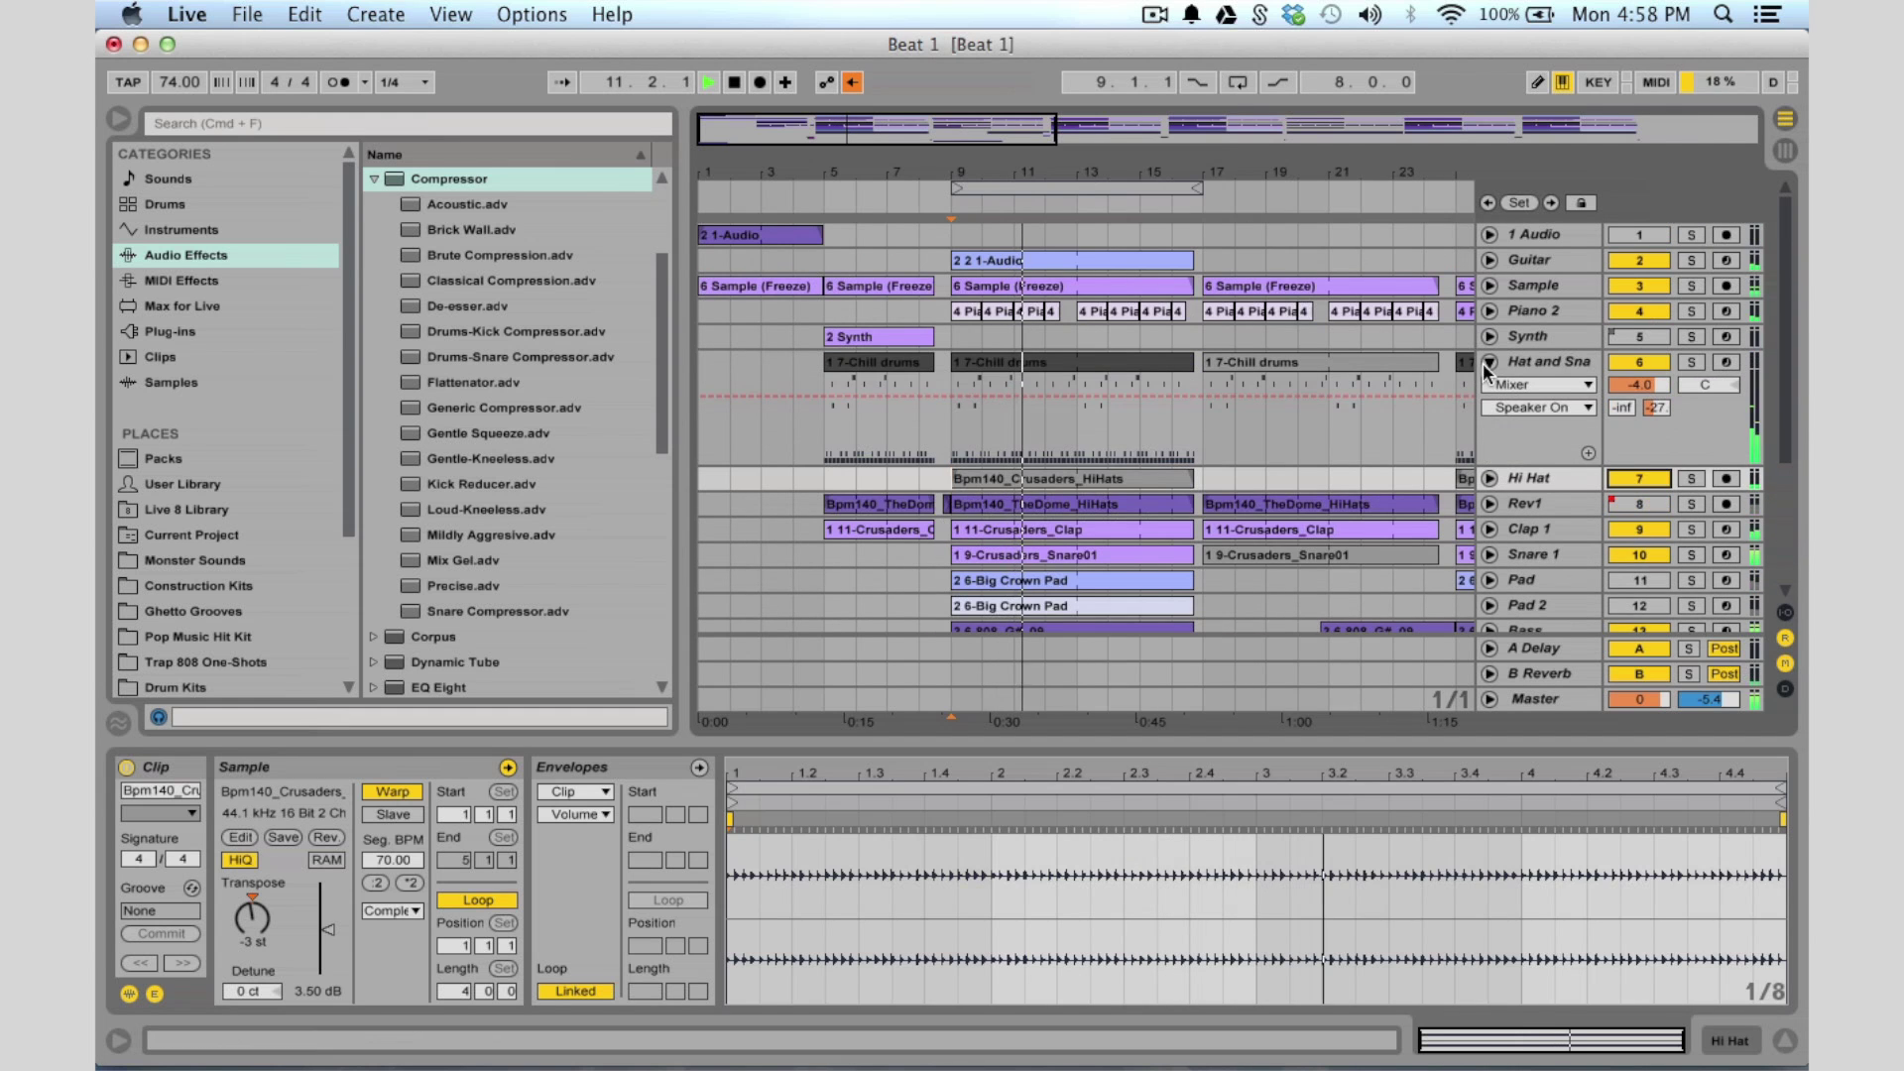
left_click_drag(1504, 463, 1488, 373)
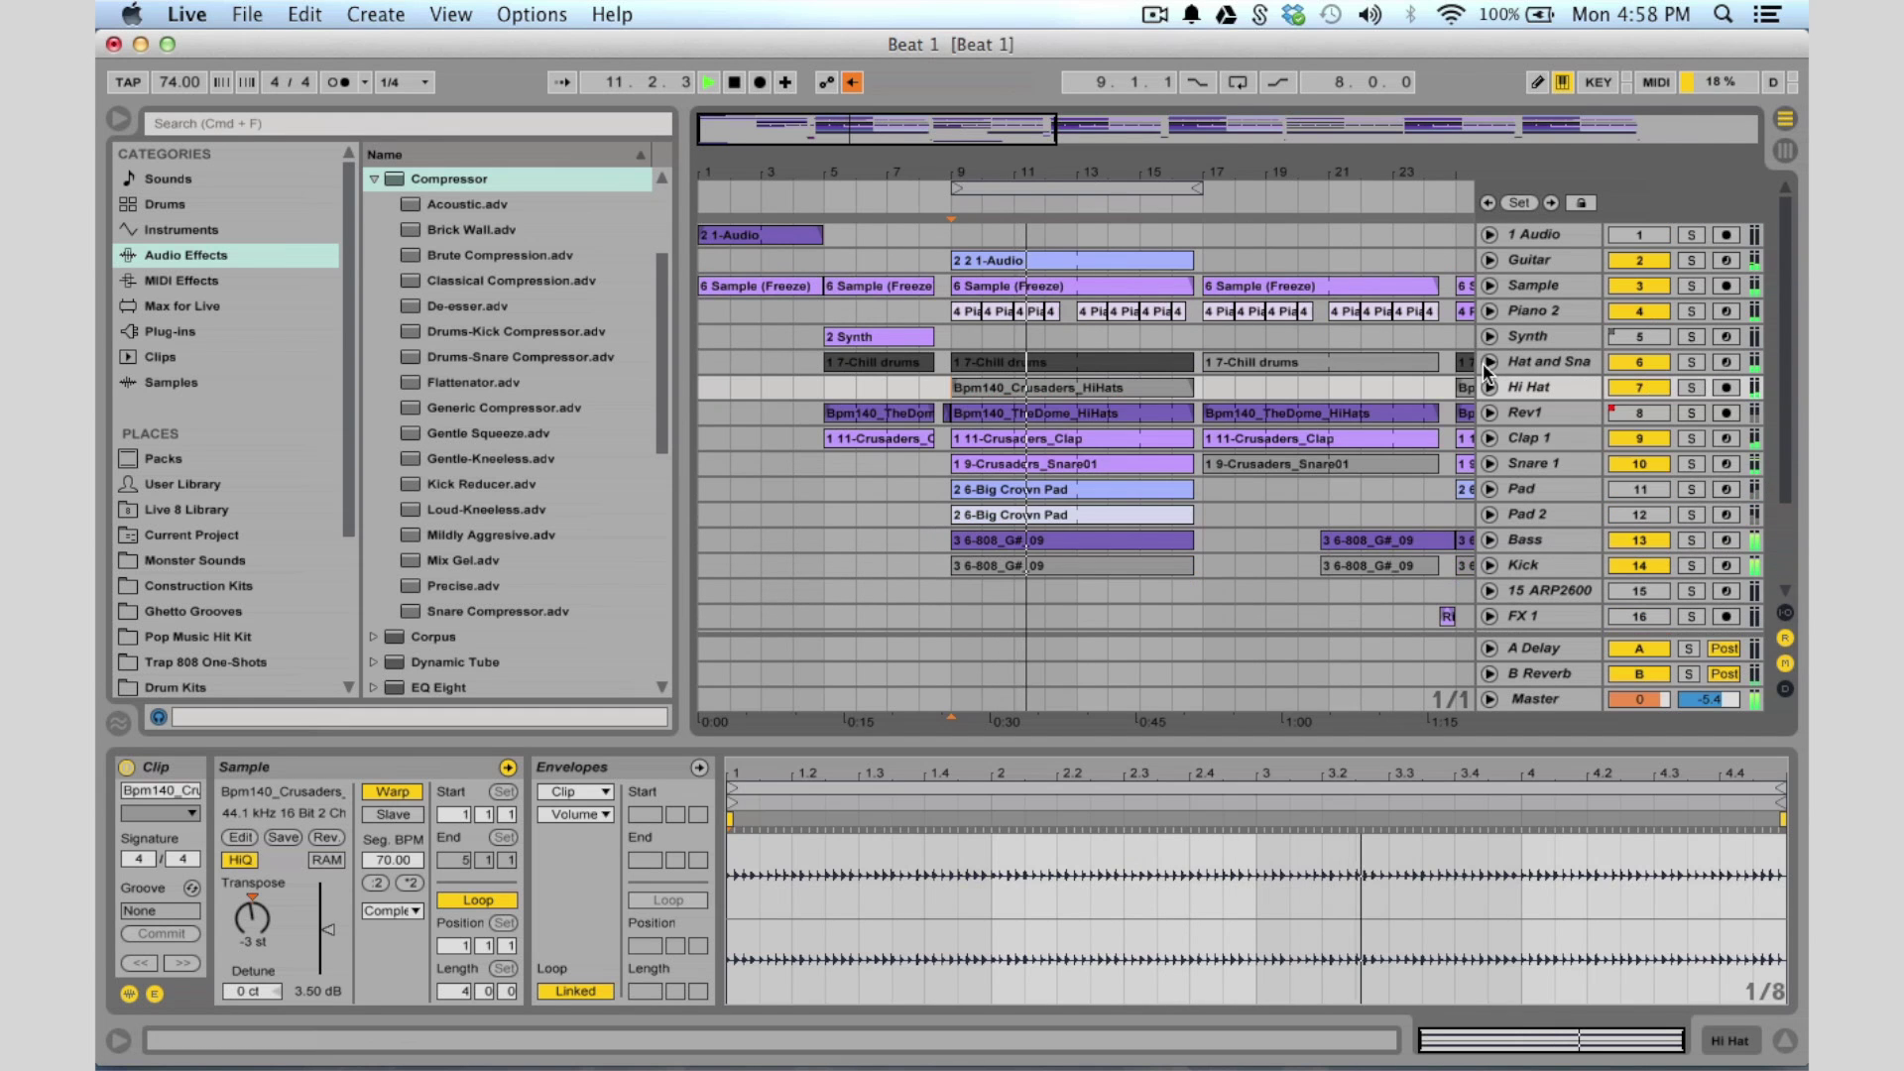
Activate the Pad and Pad 2 tracks and re-enable the automation of the Synth track's activator
left_click(1643, 488)
left_click(1635, 514)
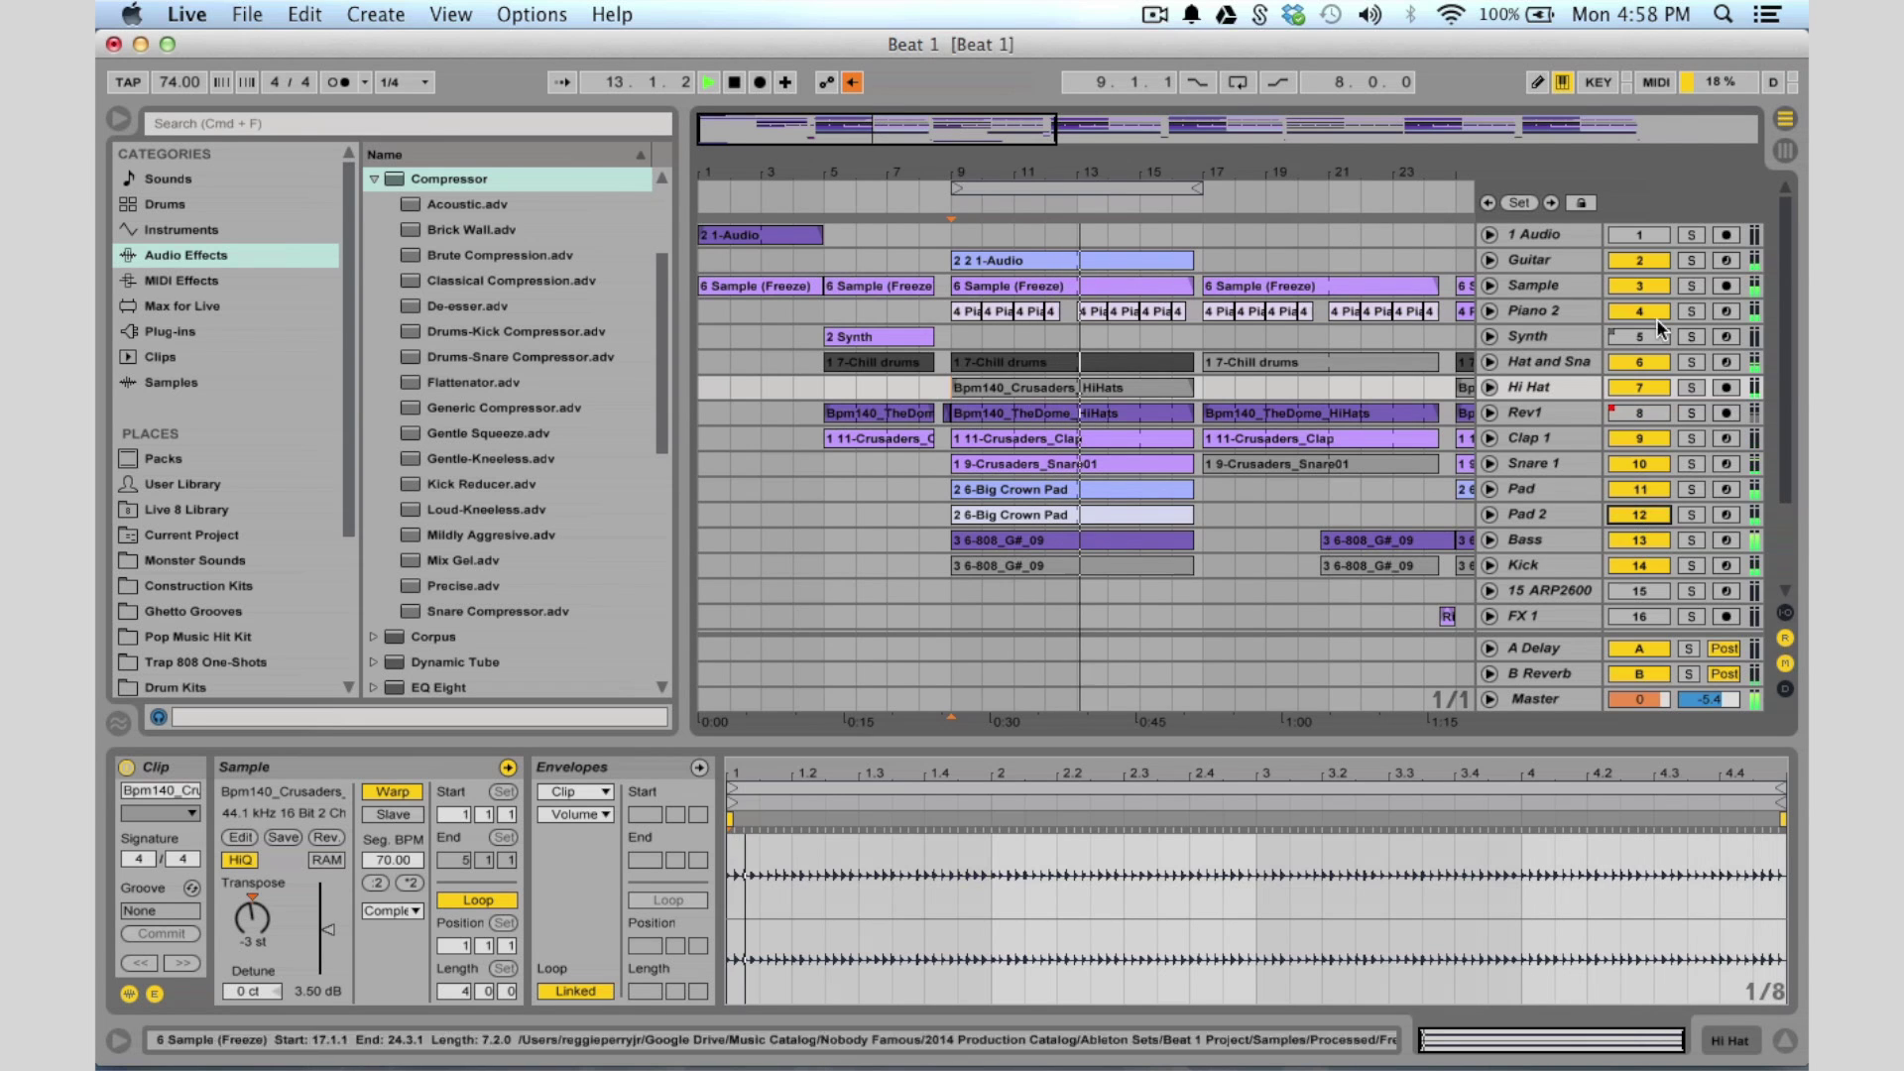
right_click(1641, 341)
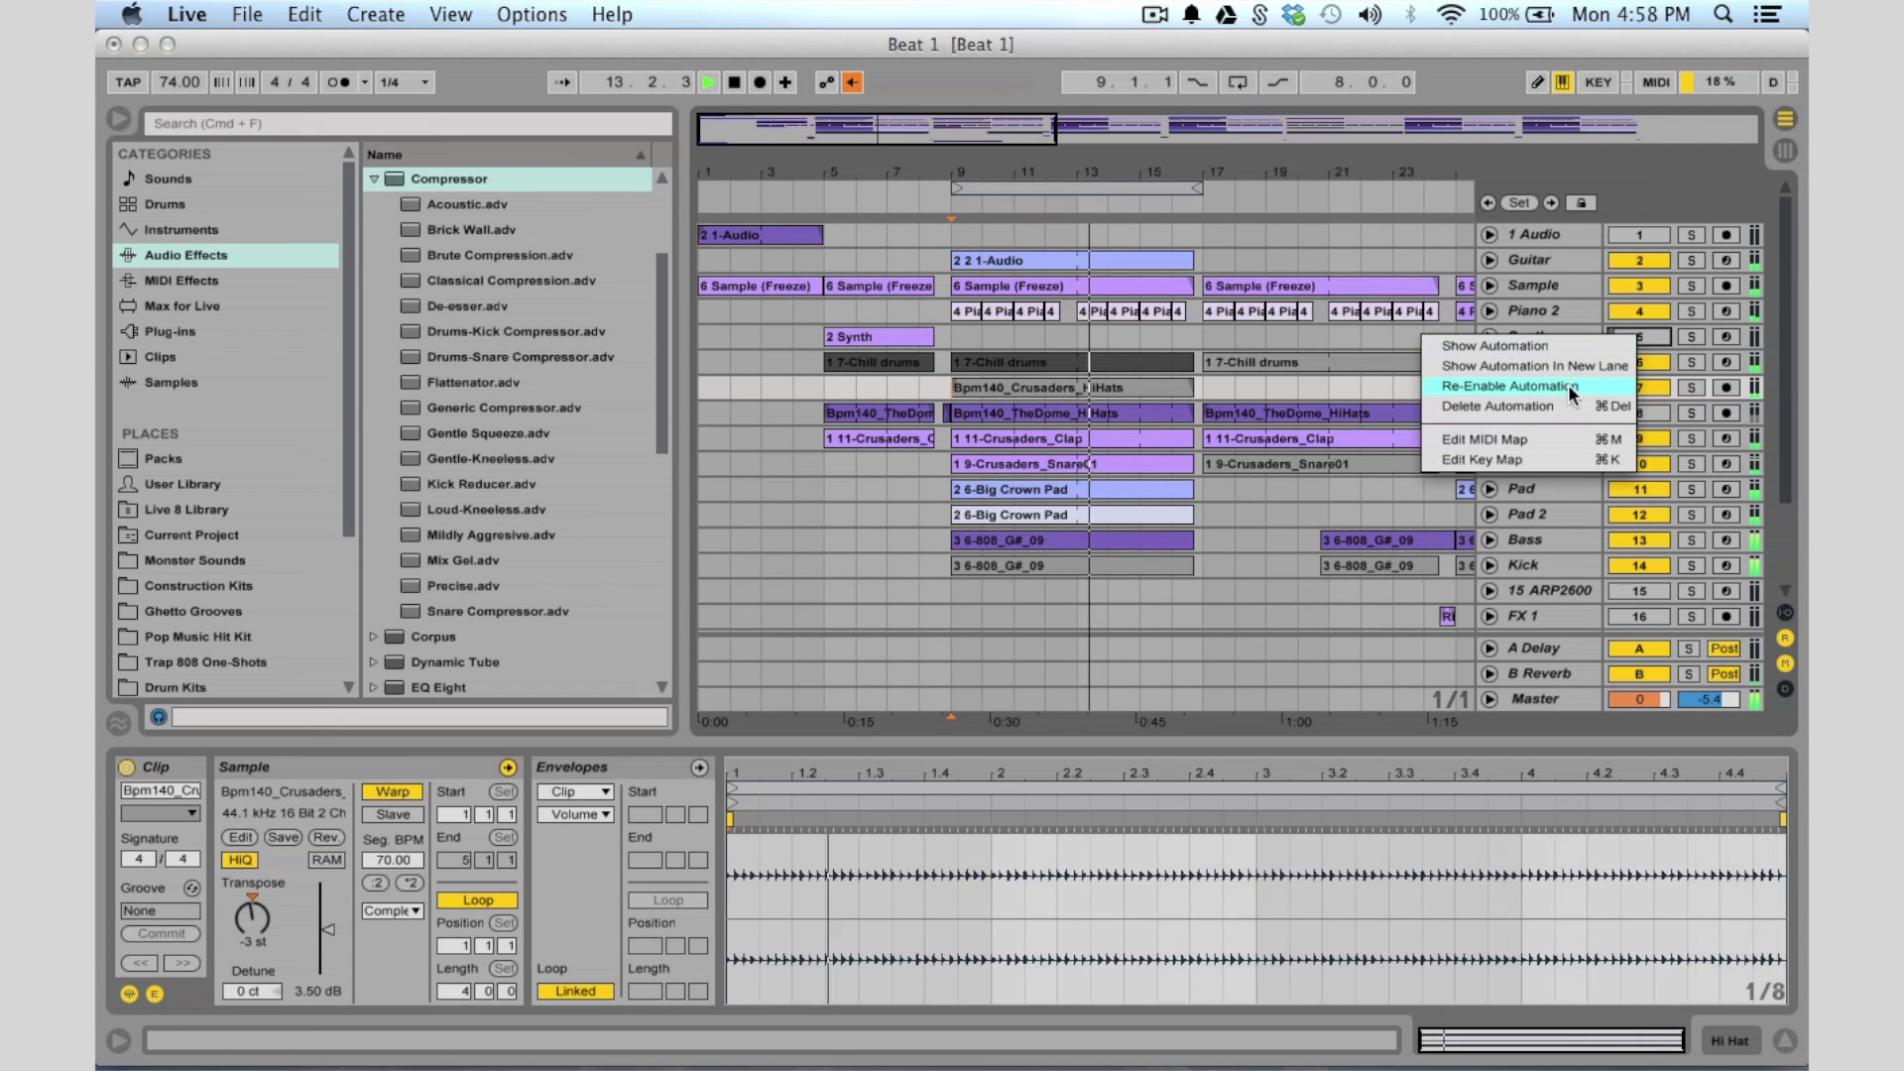
left_click(1515, 384)
Activate the 15 ARP2600, FX 1, FX 2, Bass FX, Yup and Take Off tracks
scroll(1522, 385, "down", 5)
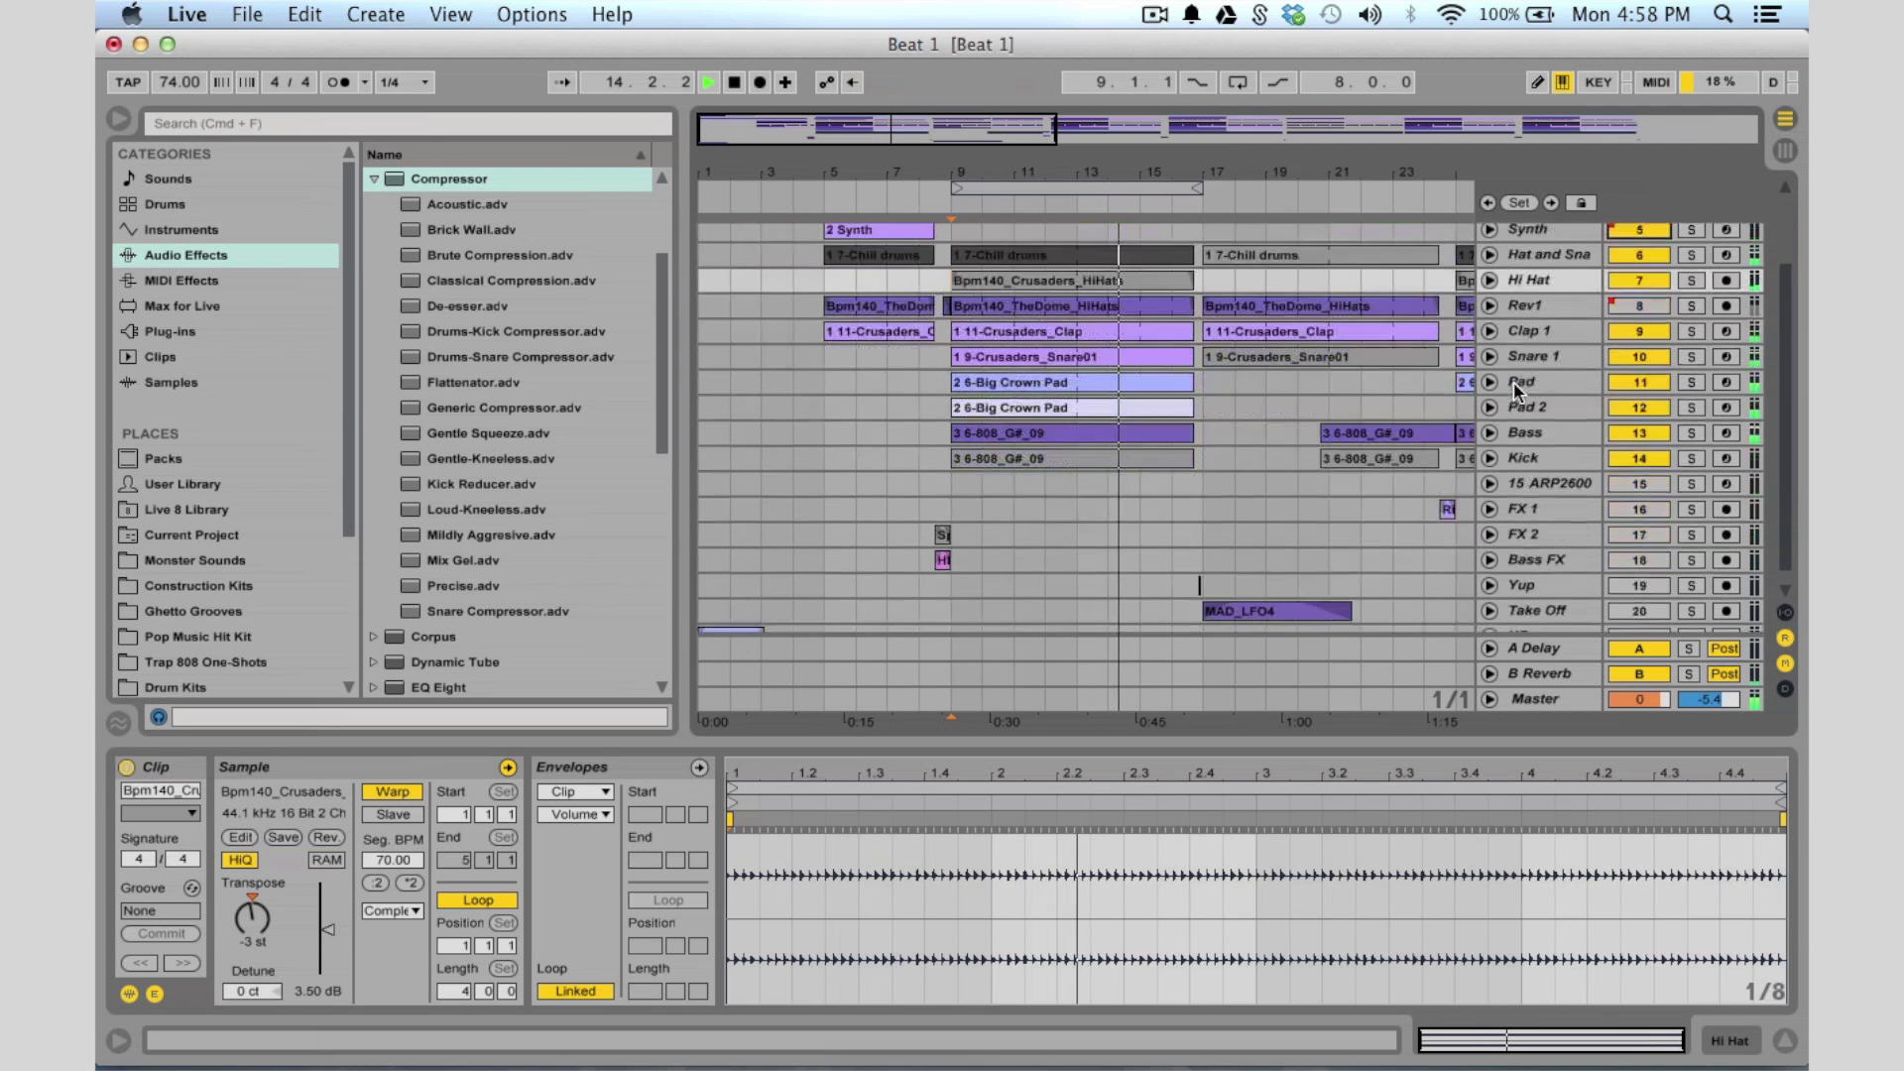
left_click(1640, 468)
left_click(1640, 493)
left_click(1636, 518)
left_click(1637, 544)
left_click(1636, 569)
left_click(1637, 593)
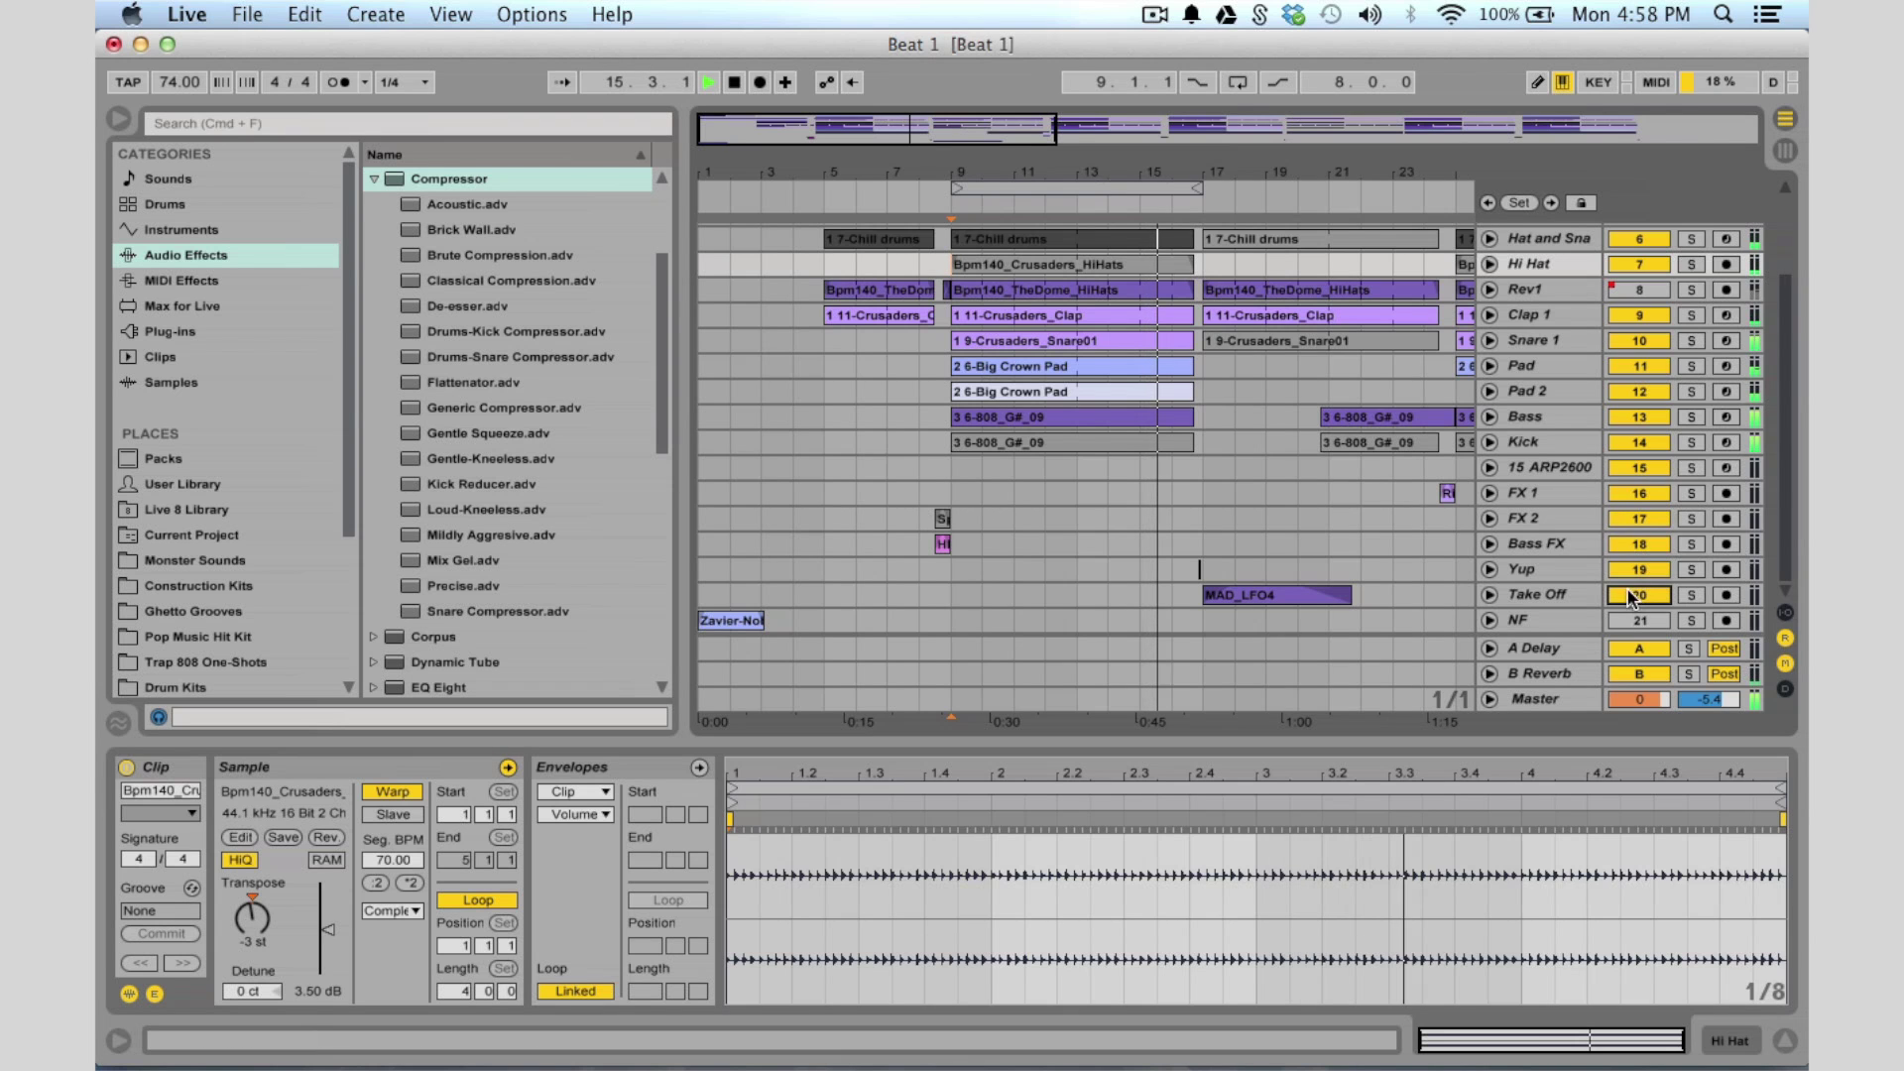
Show the whole arrangement from the first to the last bar across the tracks, and stop playback
left_click_drag(1053, 157, 1594, 142)
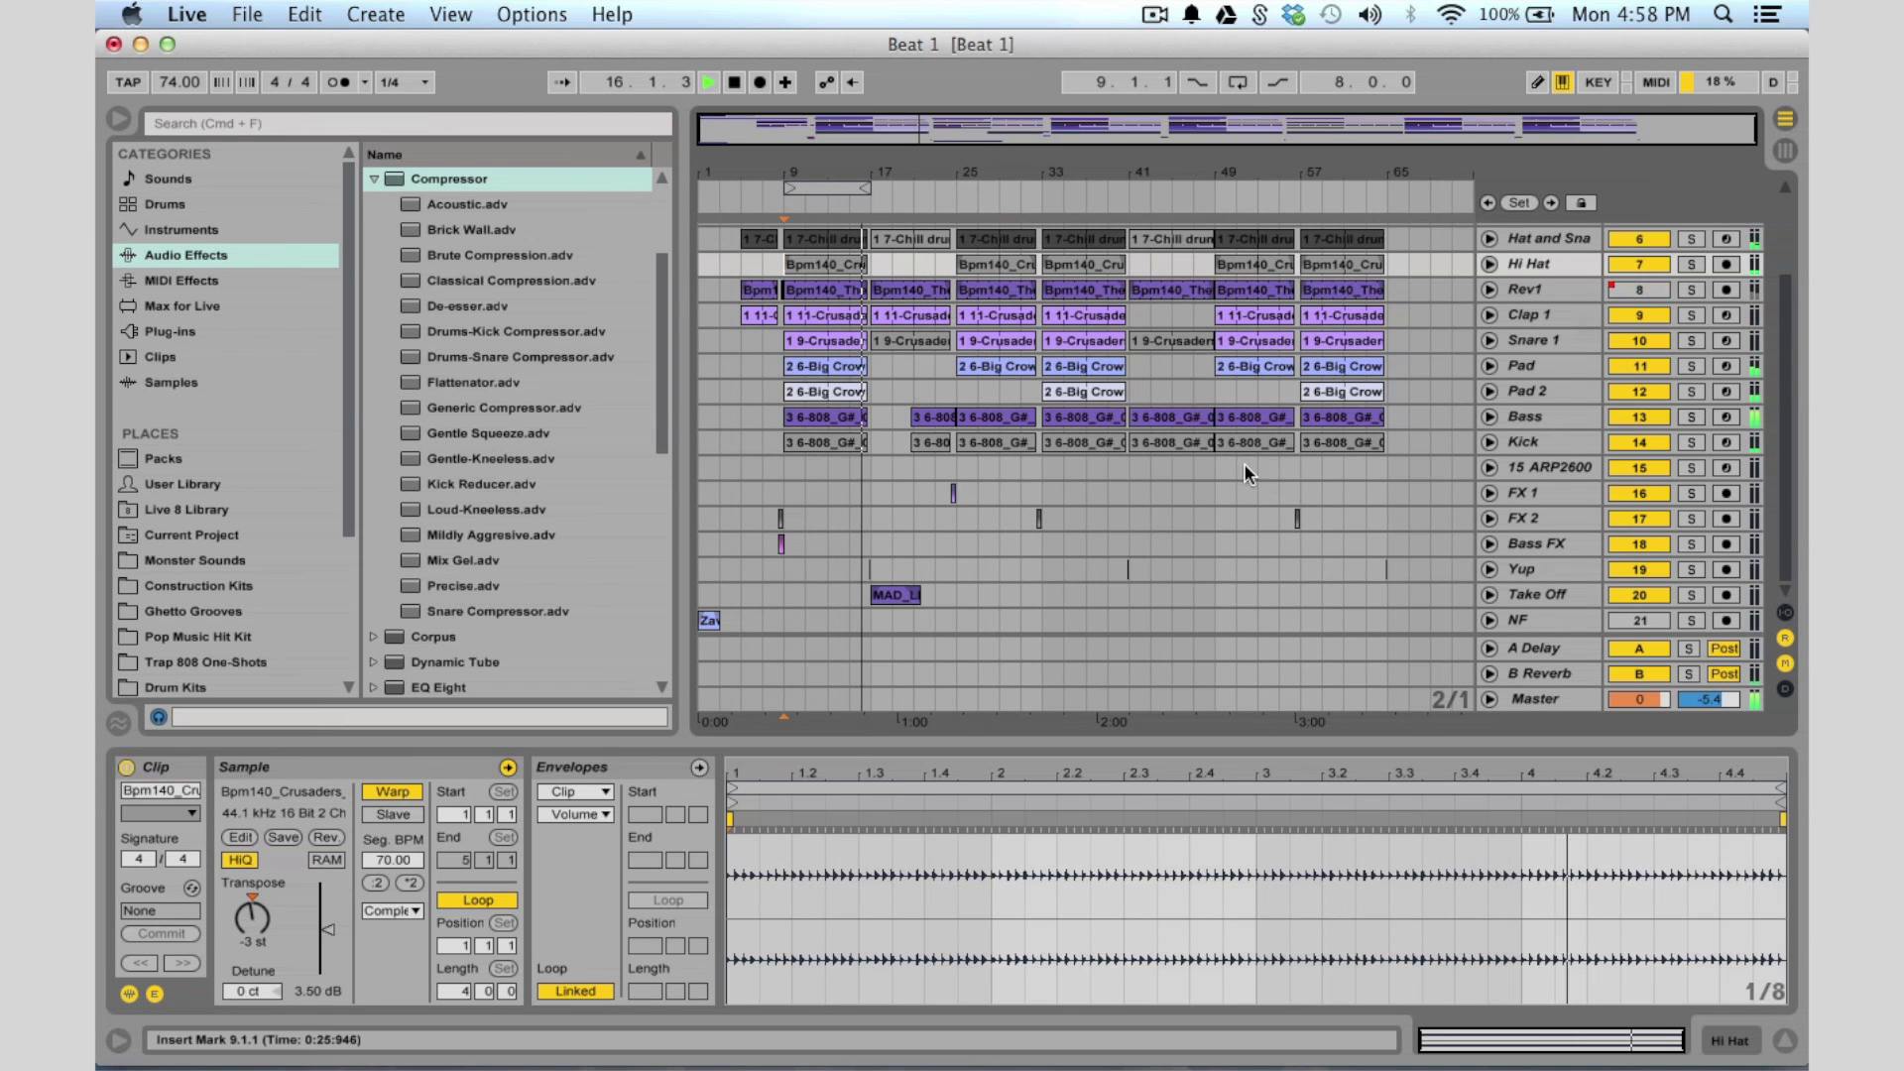
scroll(1242, 466, "up", 5)
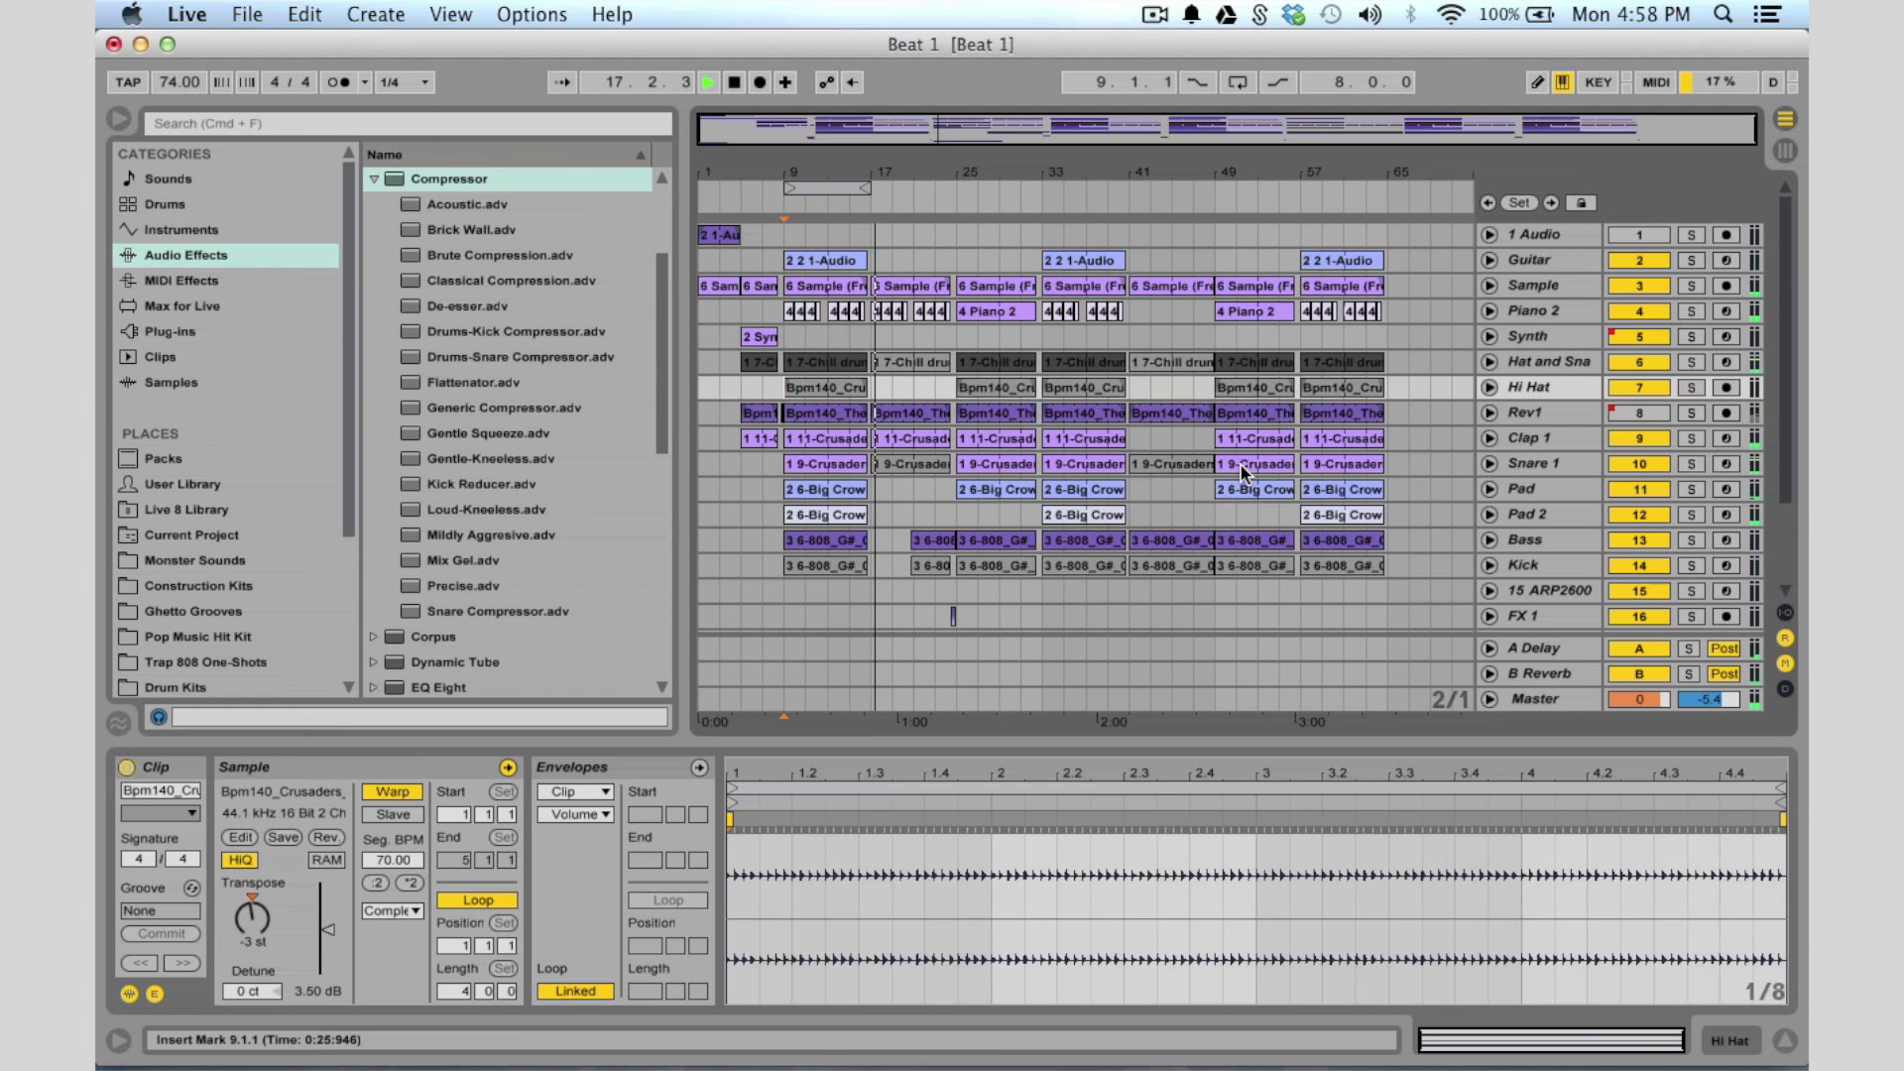
key("space")
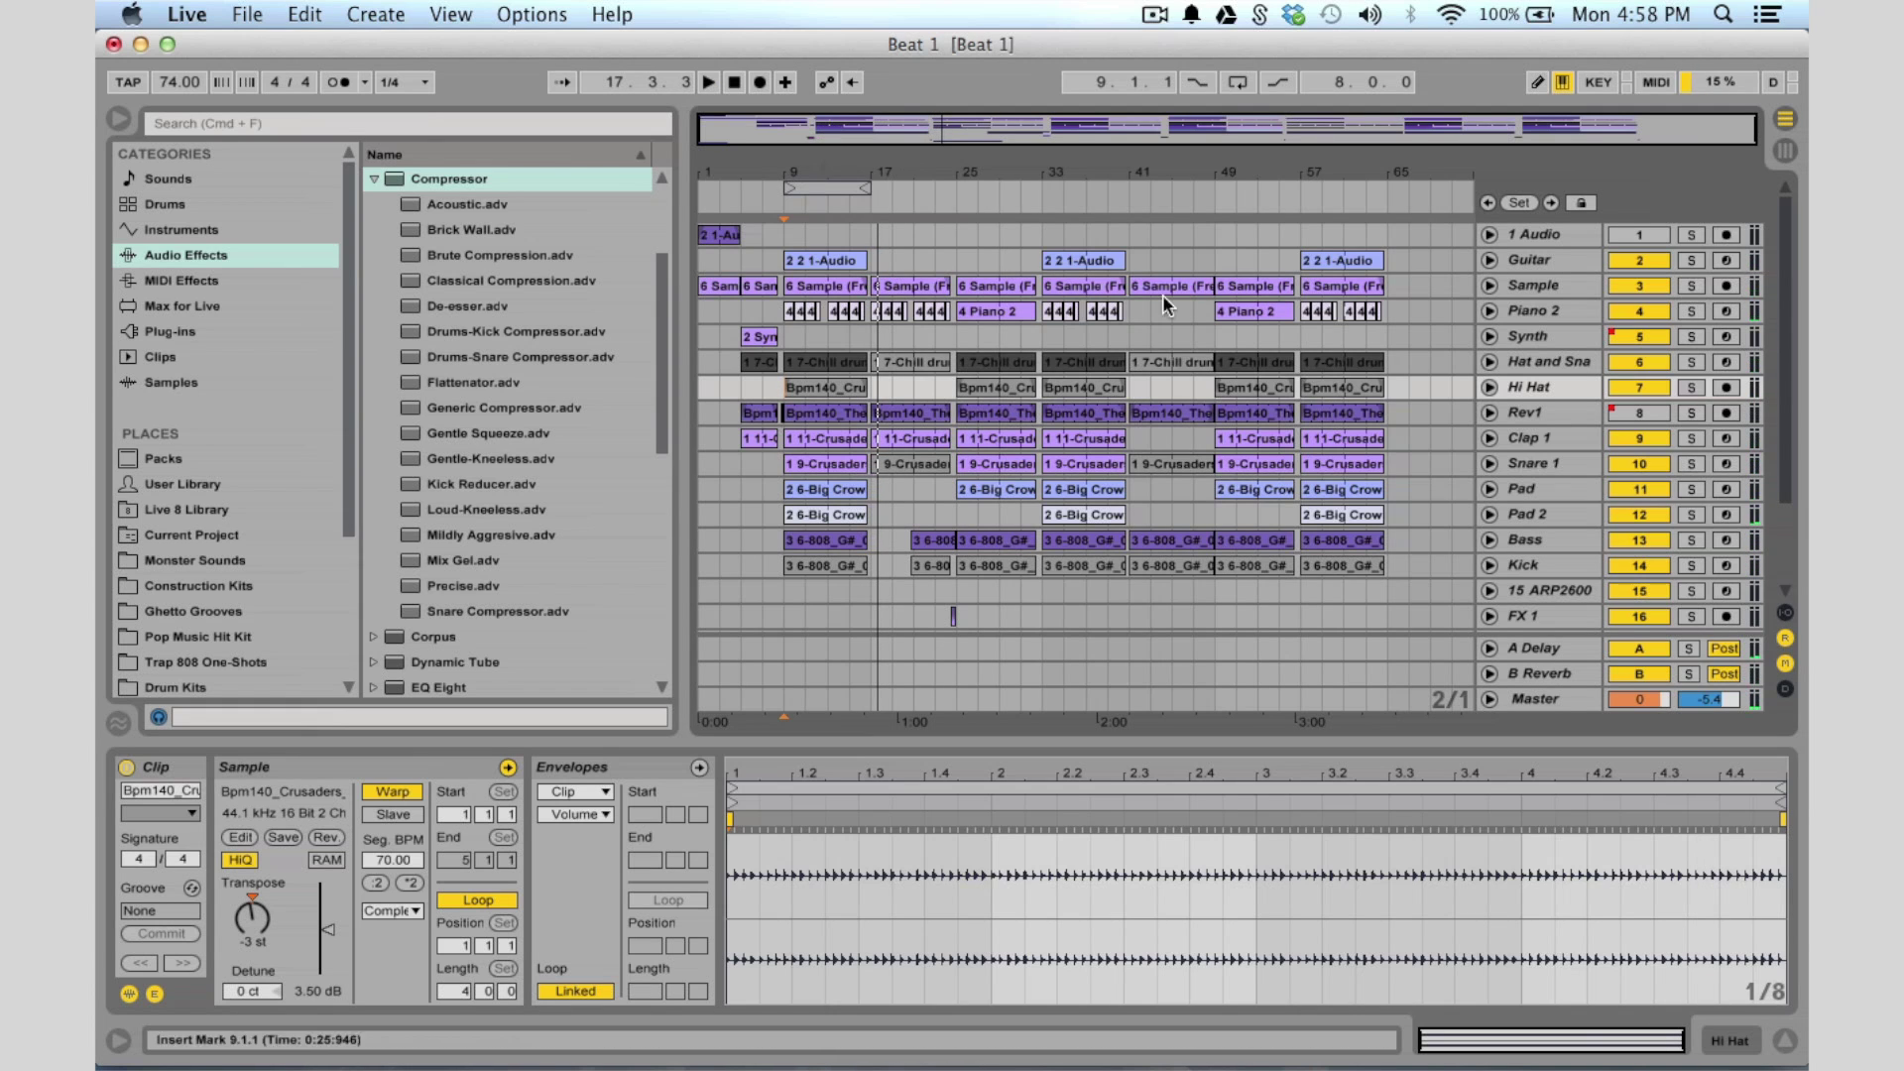
Unfold the Pad track, audition it soloed from 9.1.1, and show its devices
left_click(1548, 488)
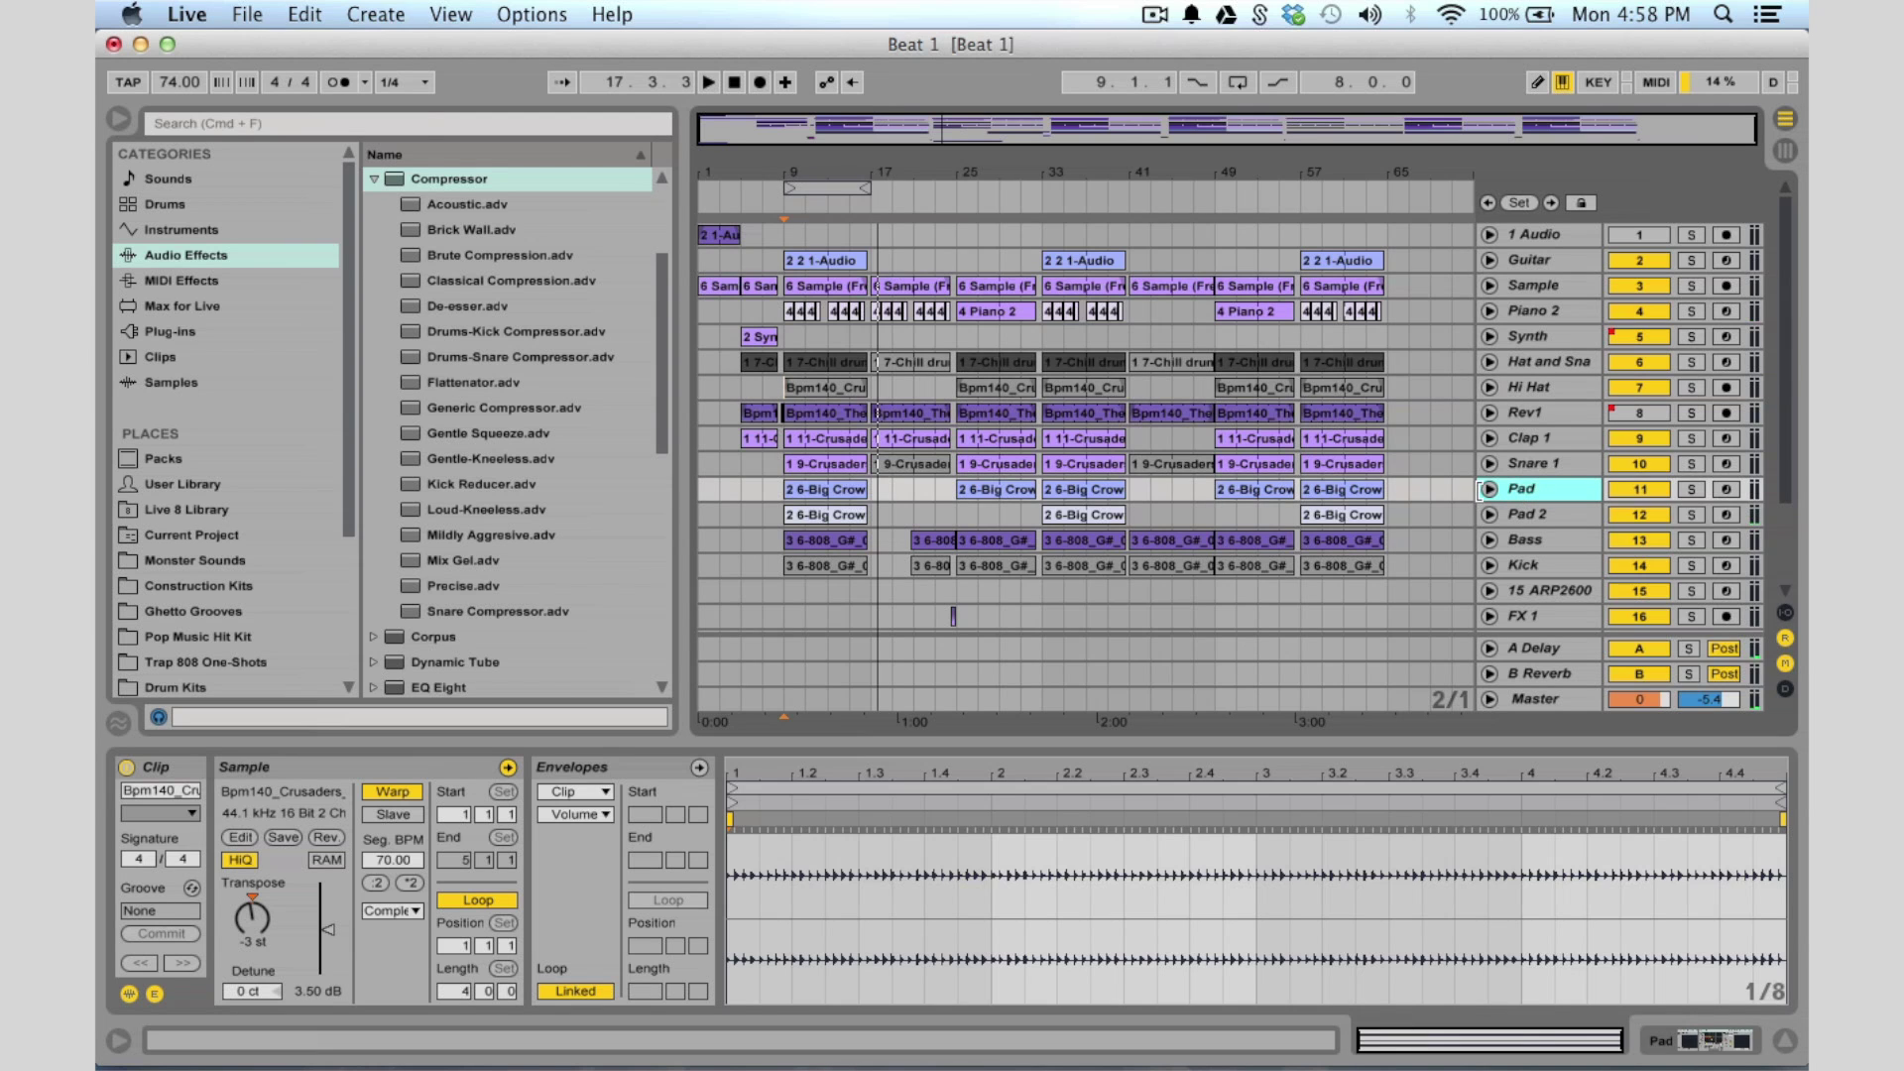
left_click(1490, 490)
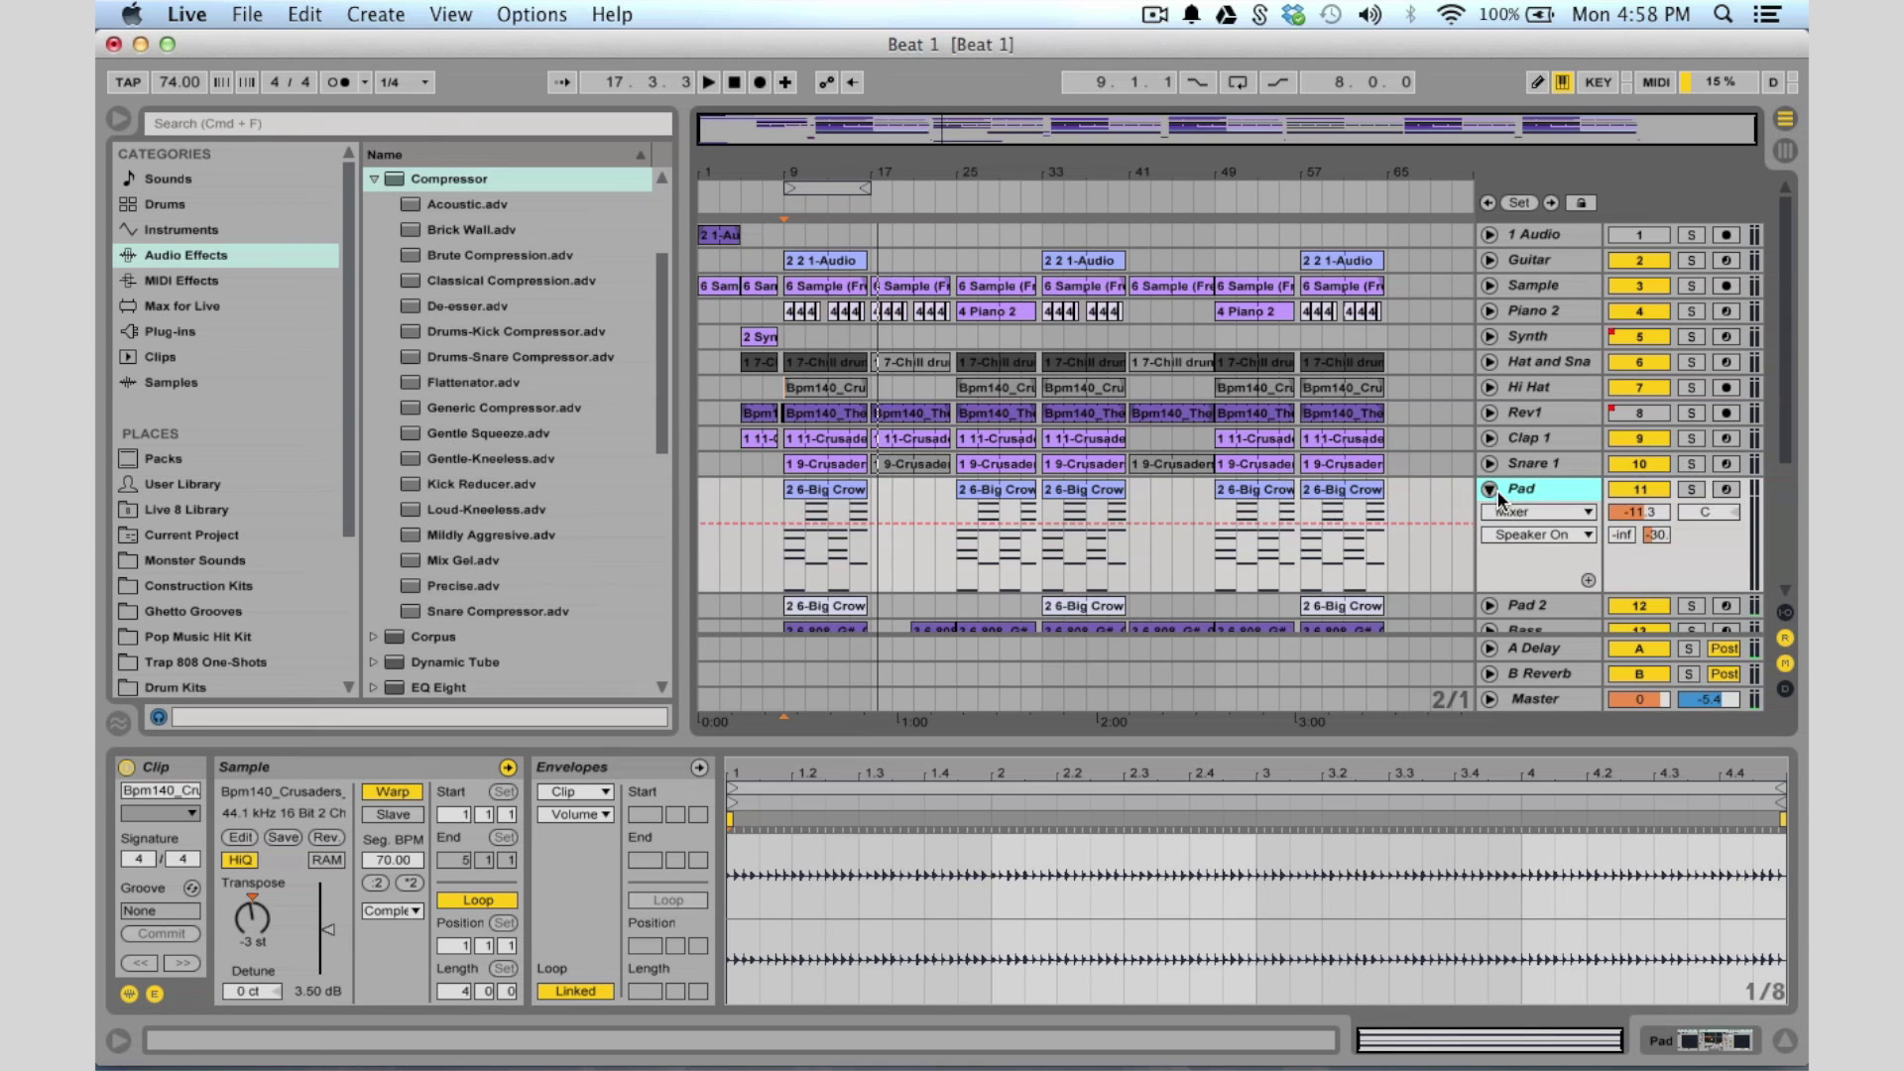
left_click(800, 543)
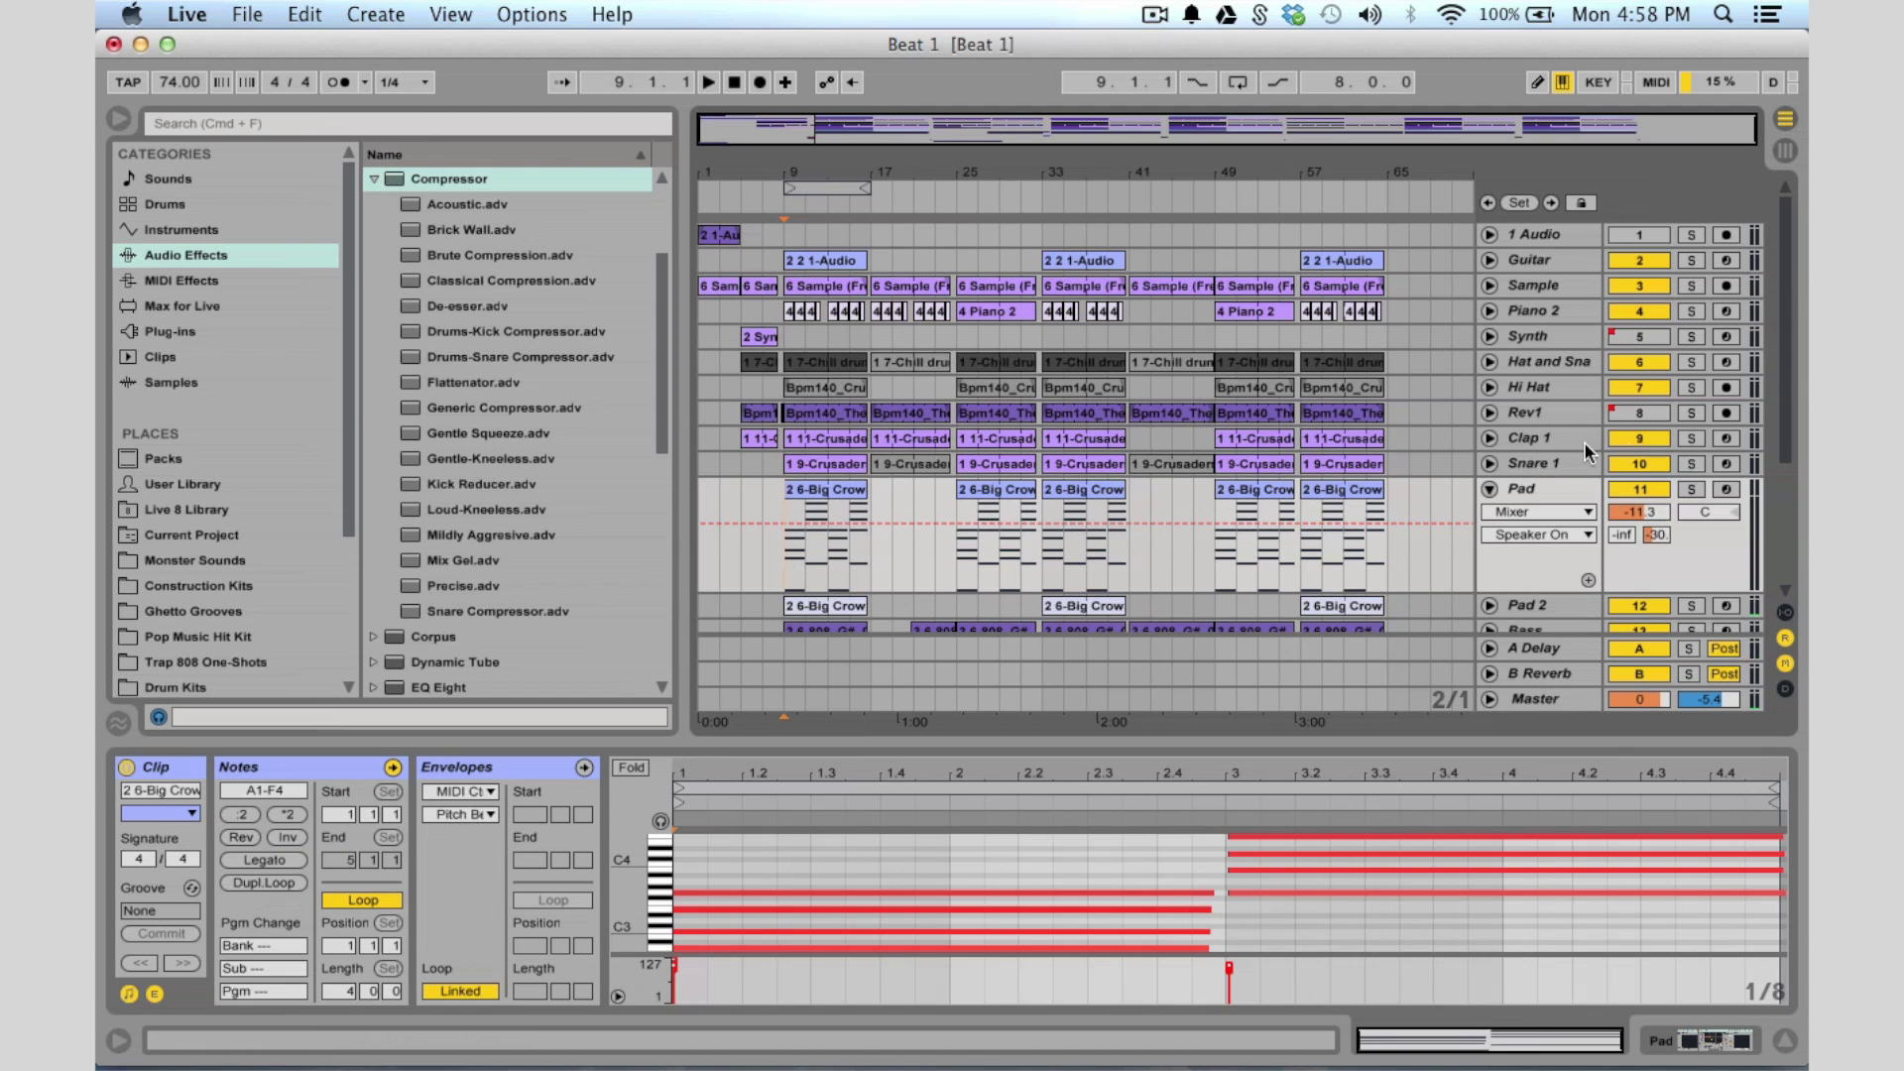
left_click(1691, 489)
key("space")
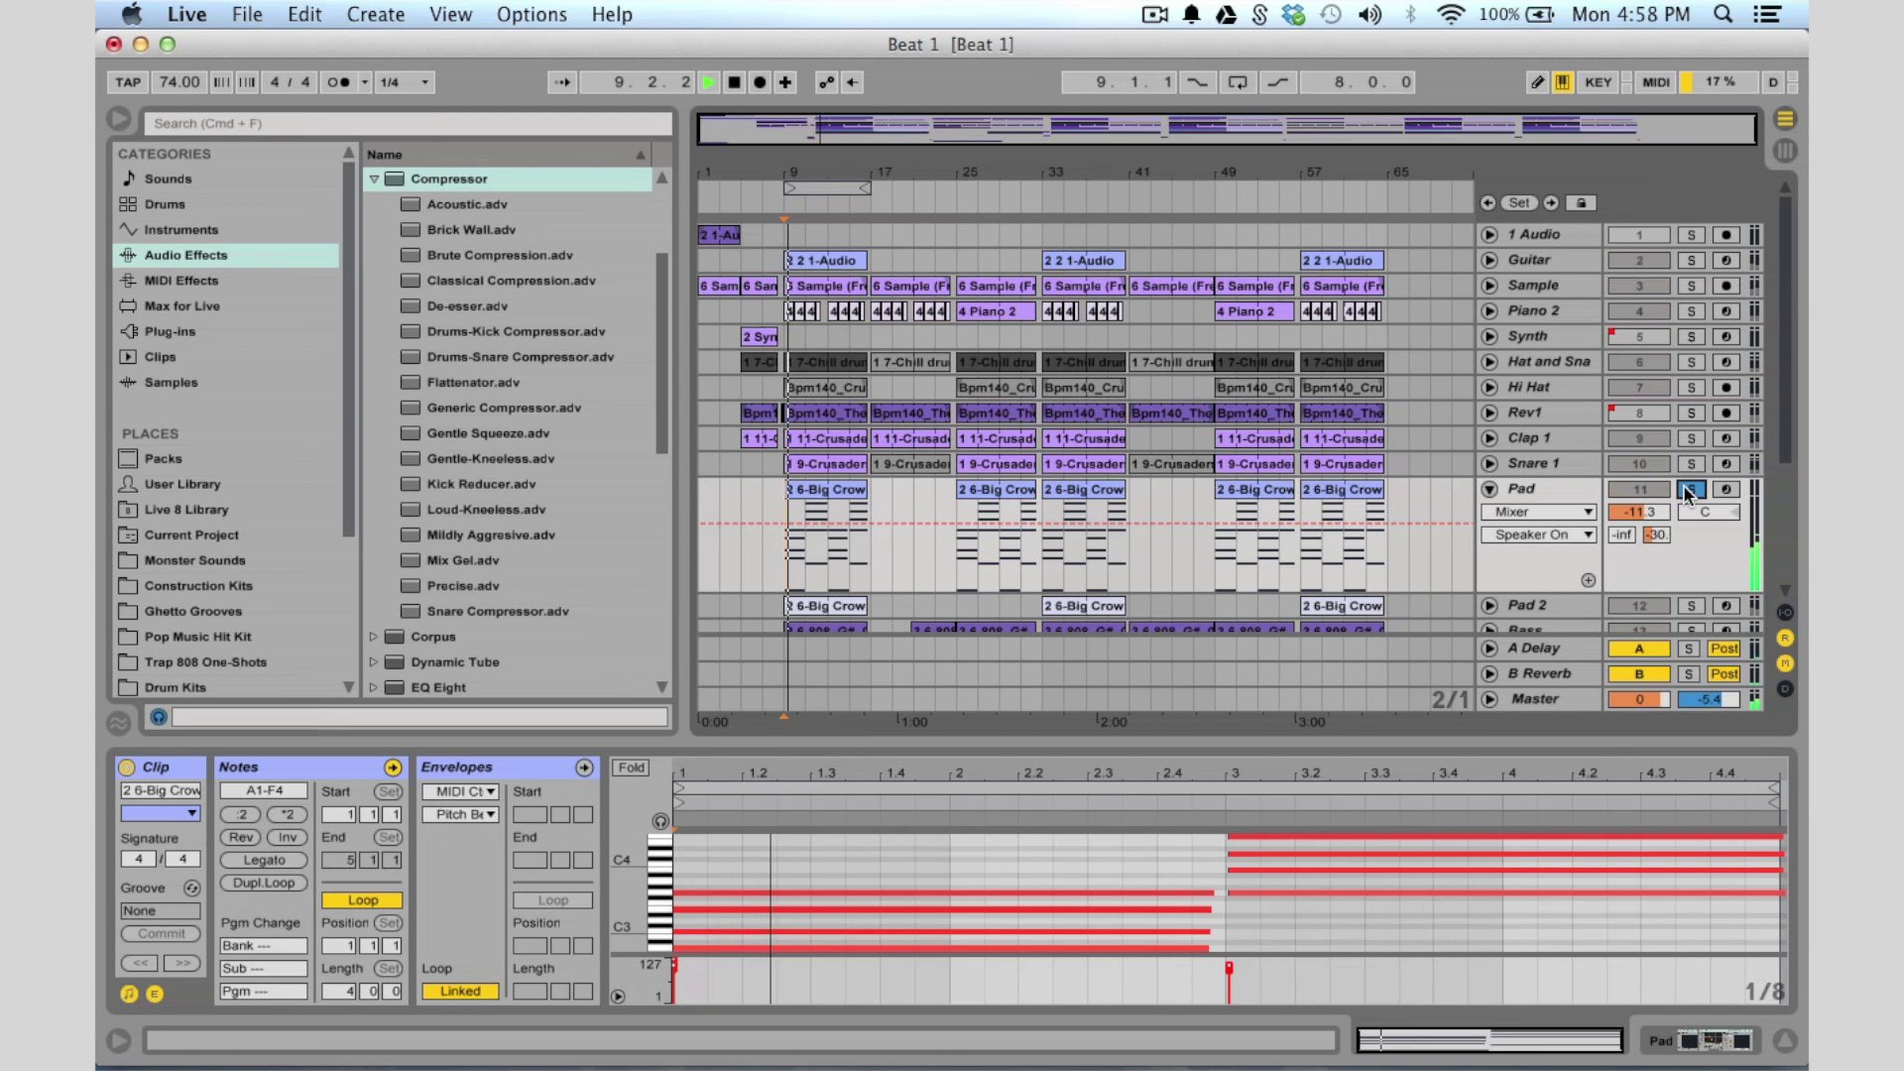
double_click(1570, 492)
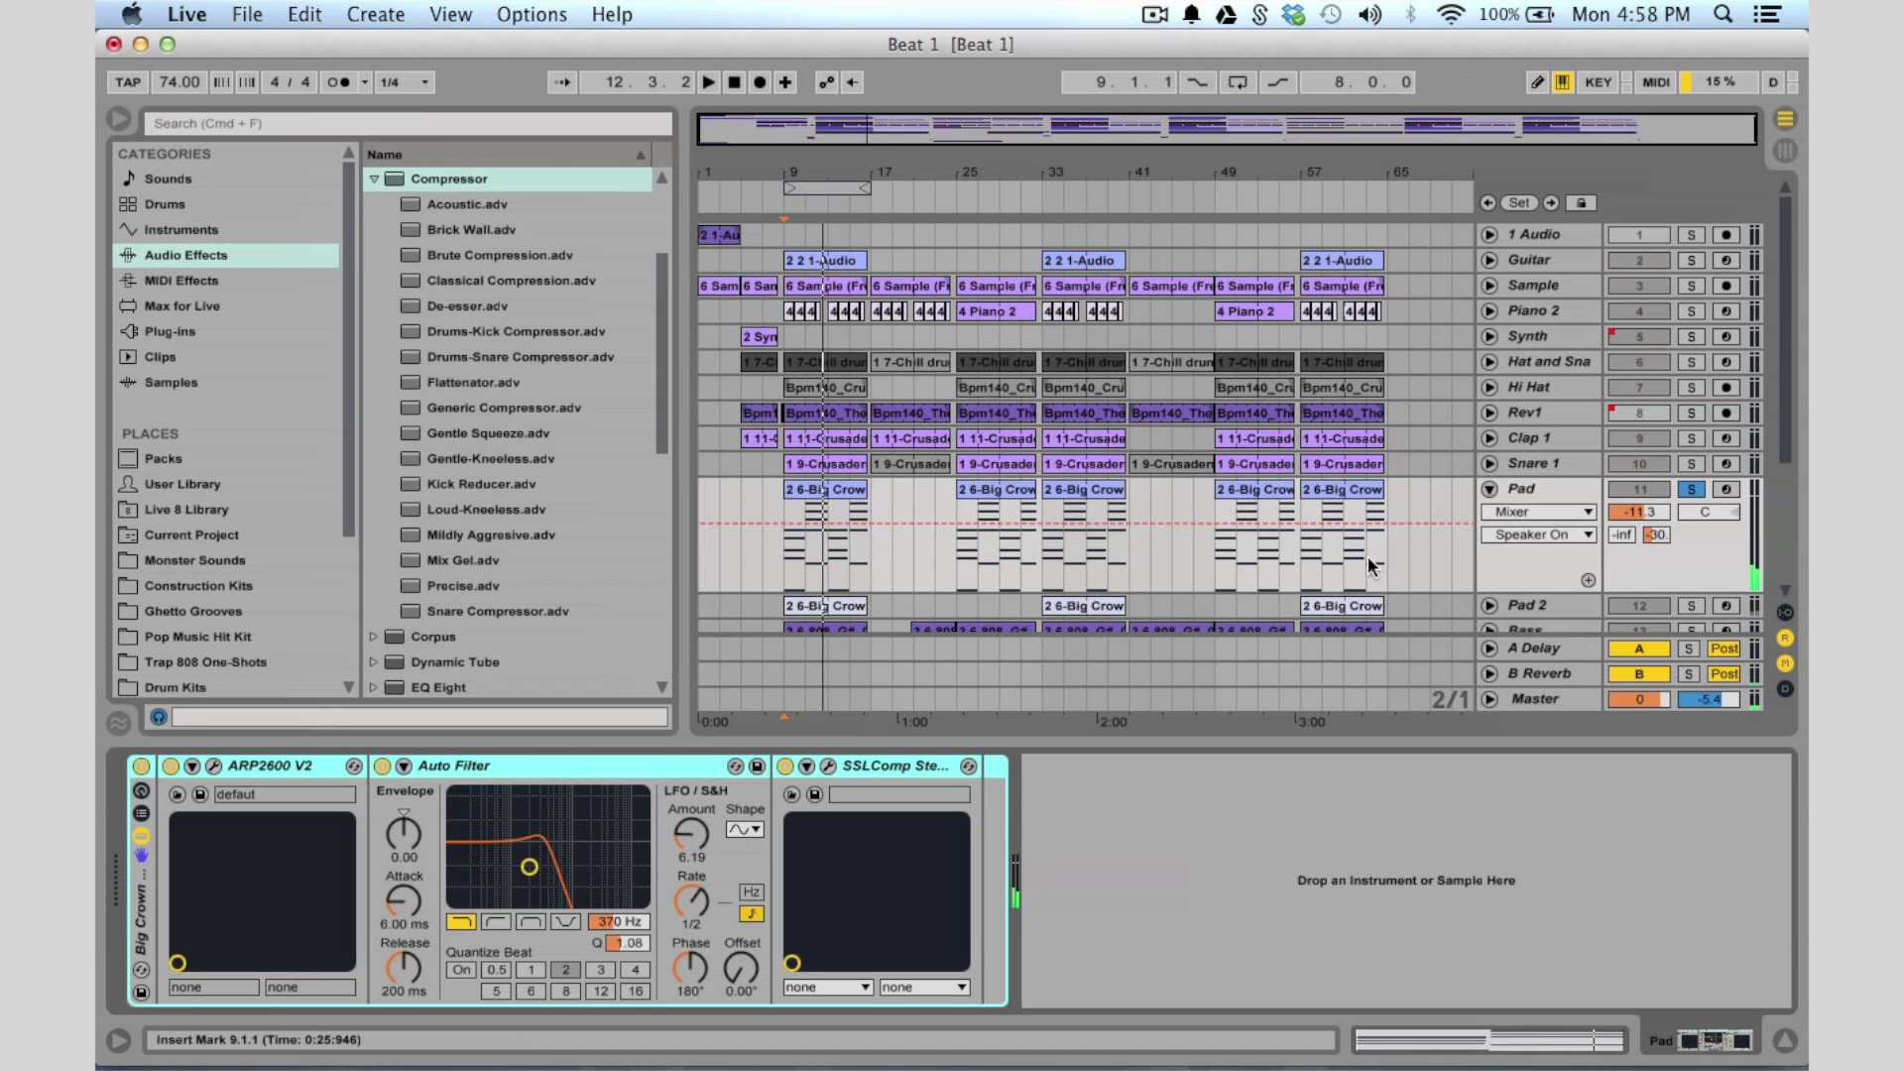
Unfold the Pad 2 track, play it soloed from 9.1.1, and show its device chain
scroll(1022, 450, "down", 5)
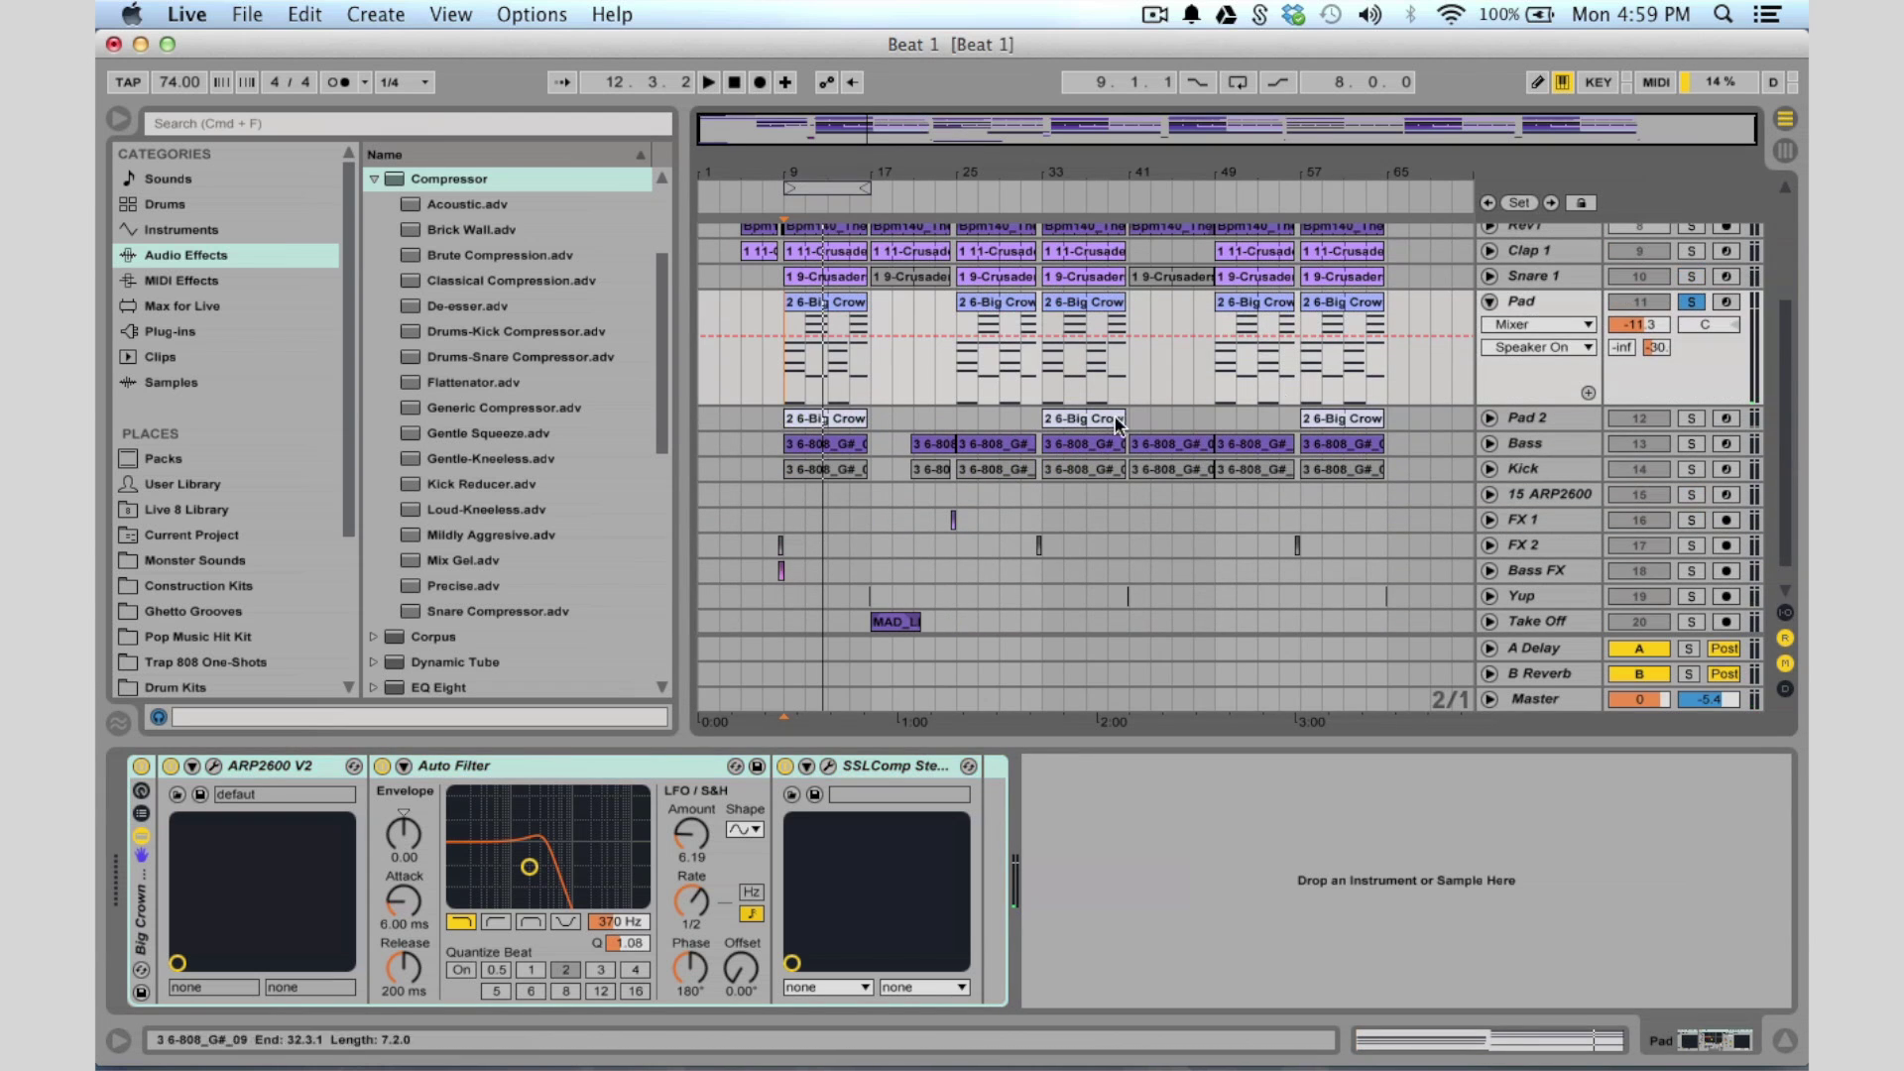
left_click(1491, 419)
left_click_drag(993, 161, 843, 145)
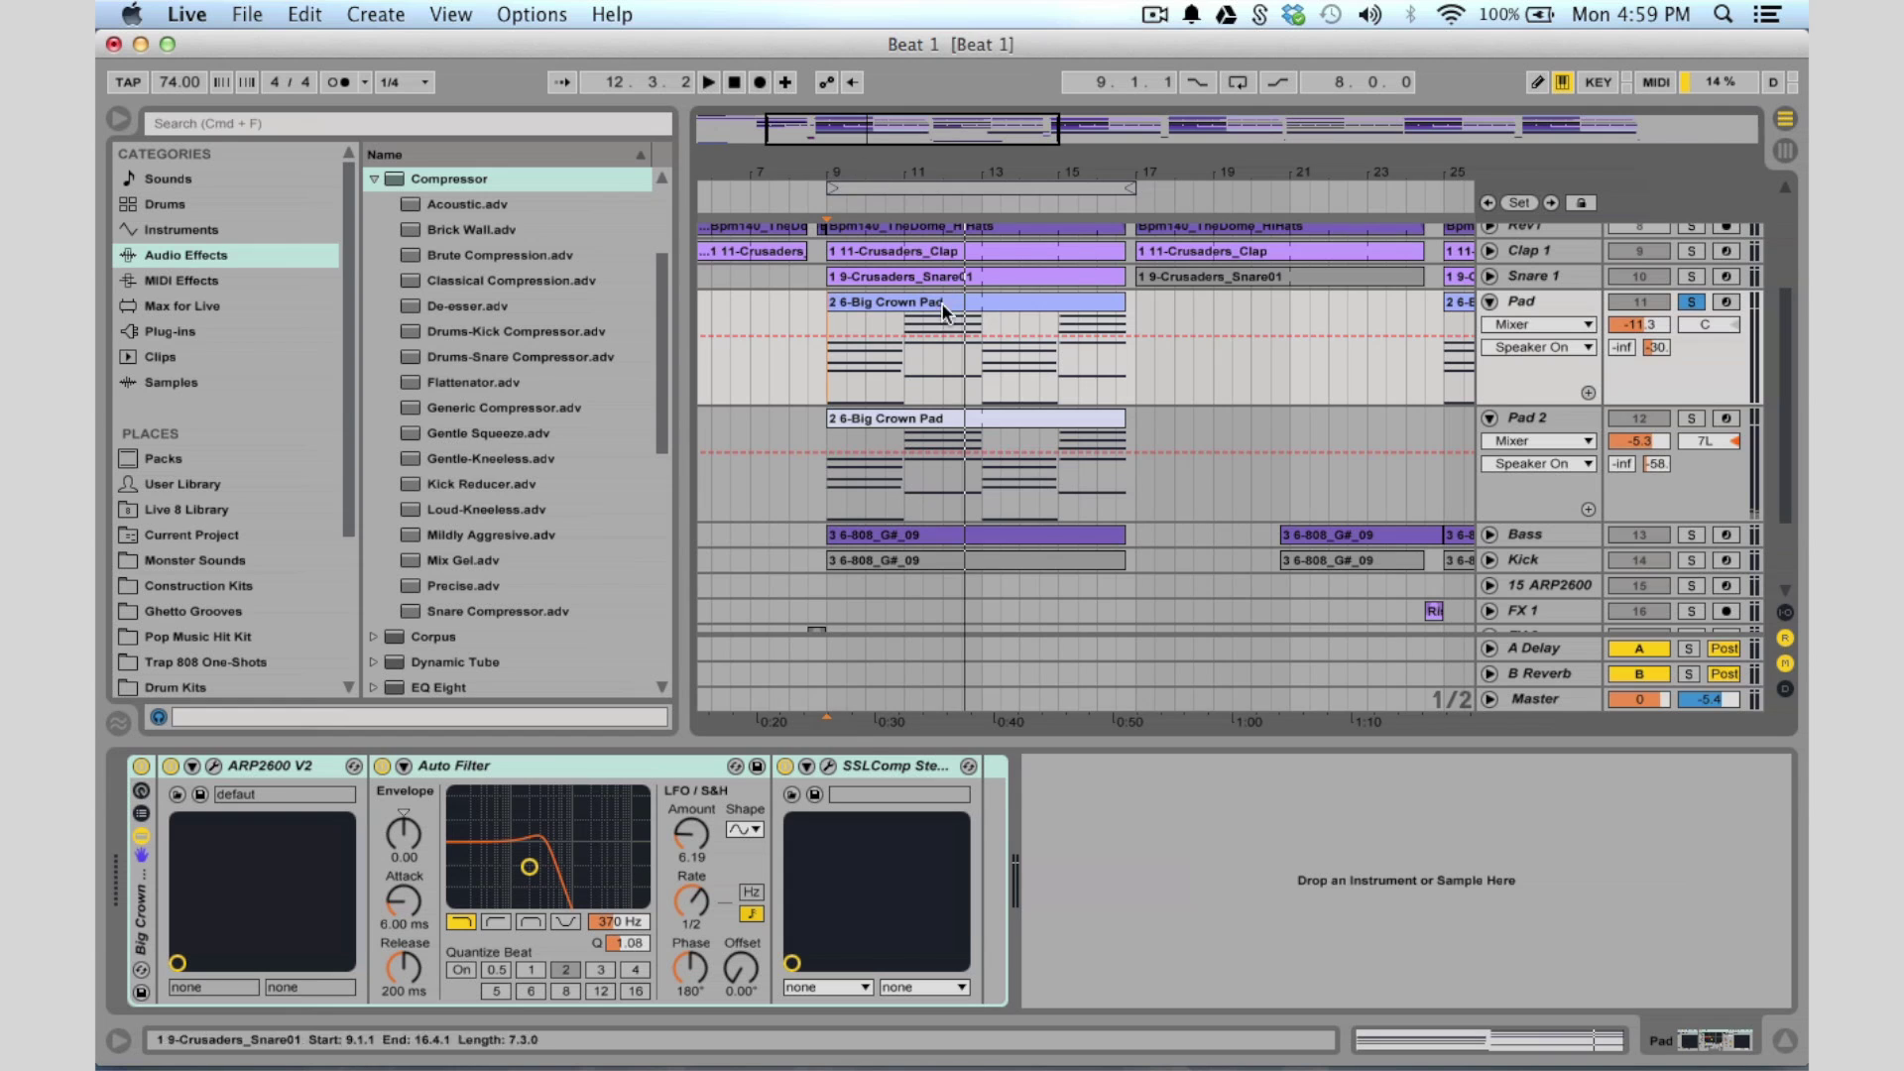
key("space")
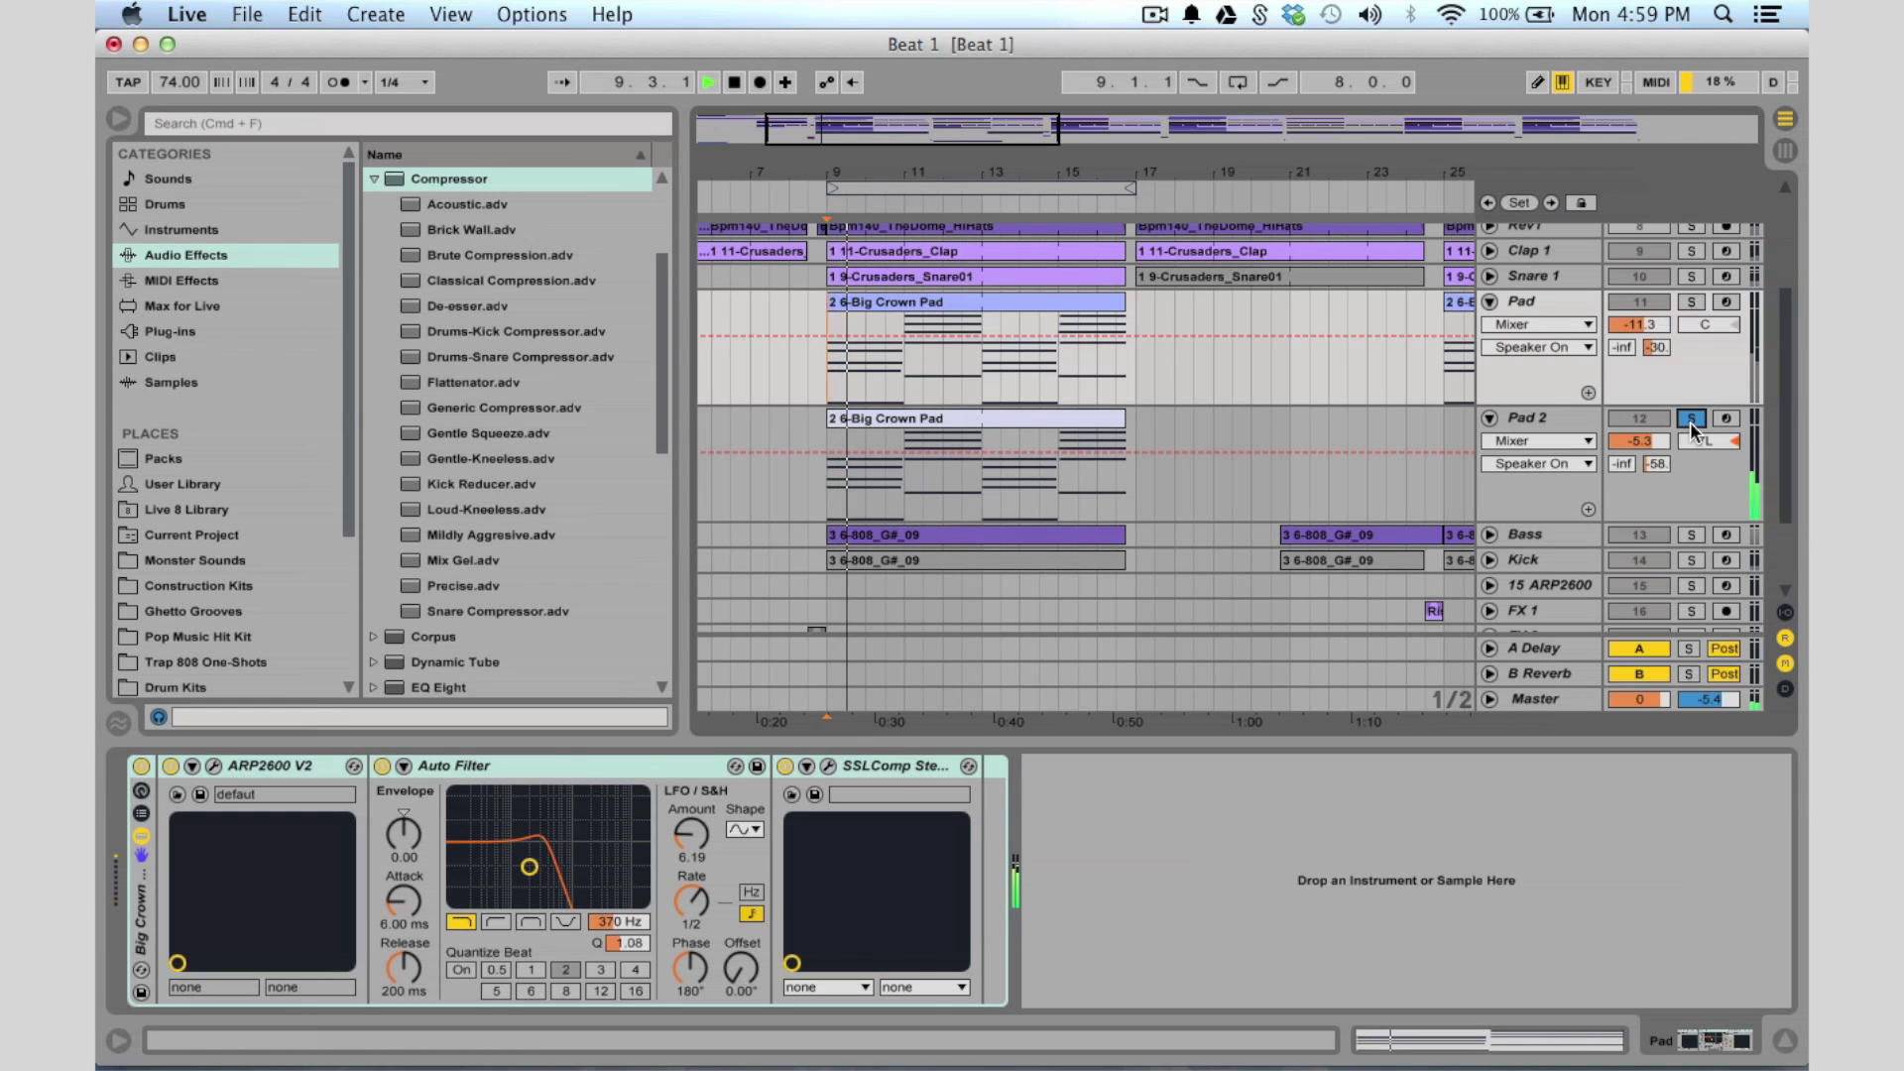
left_click(1553, 418)
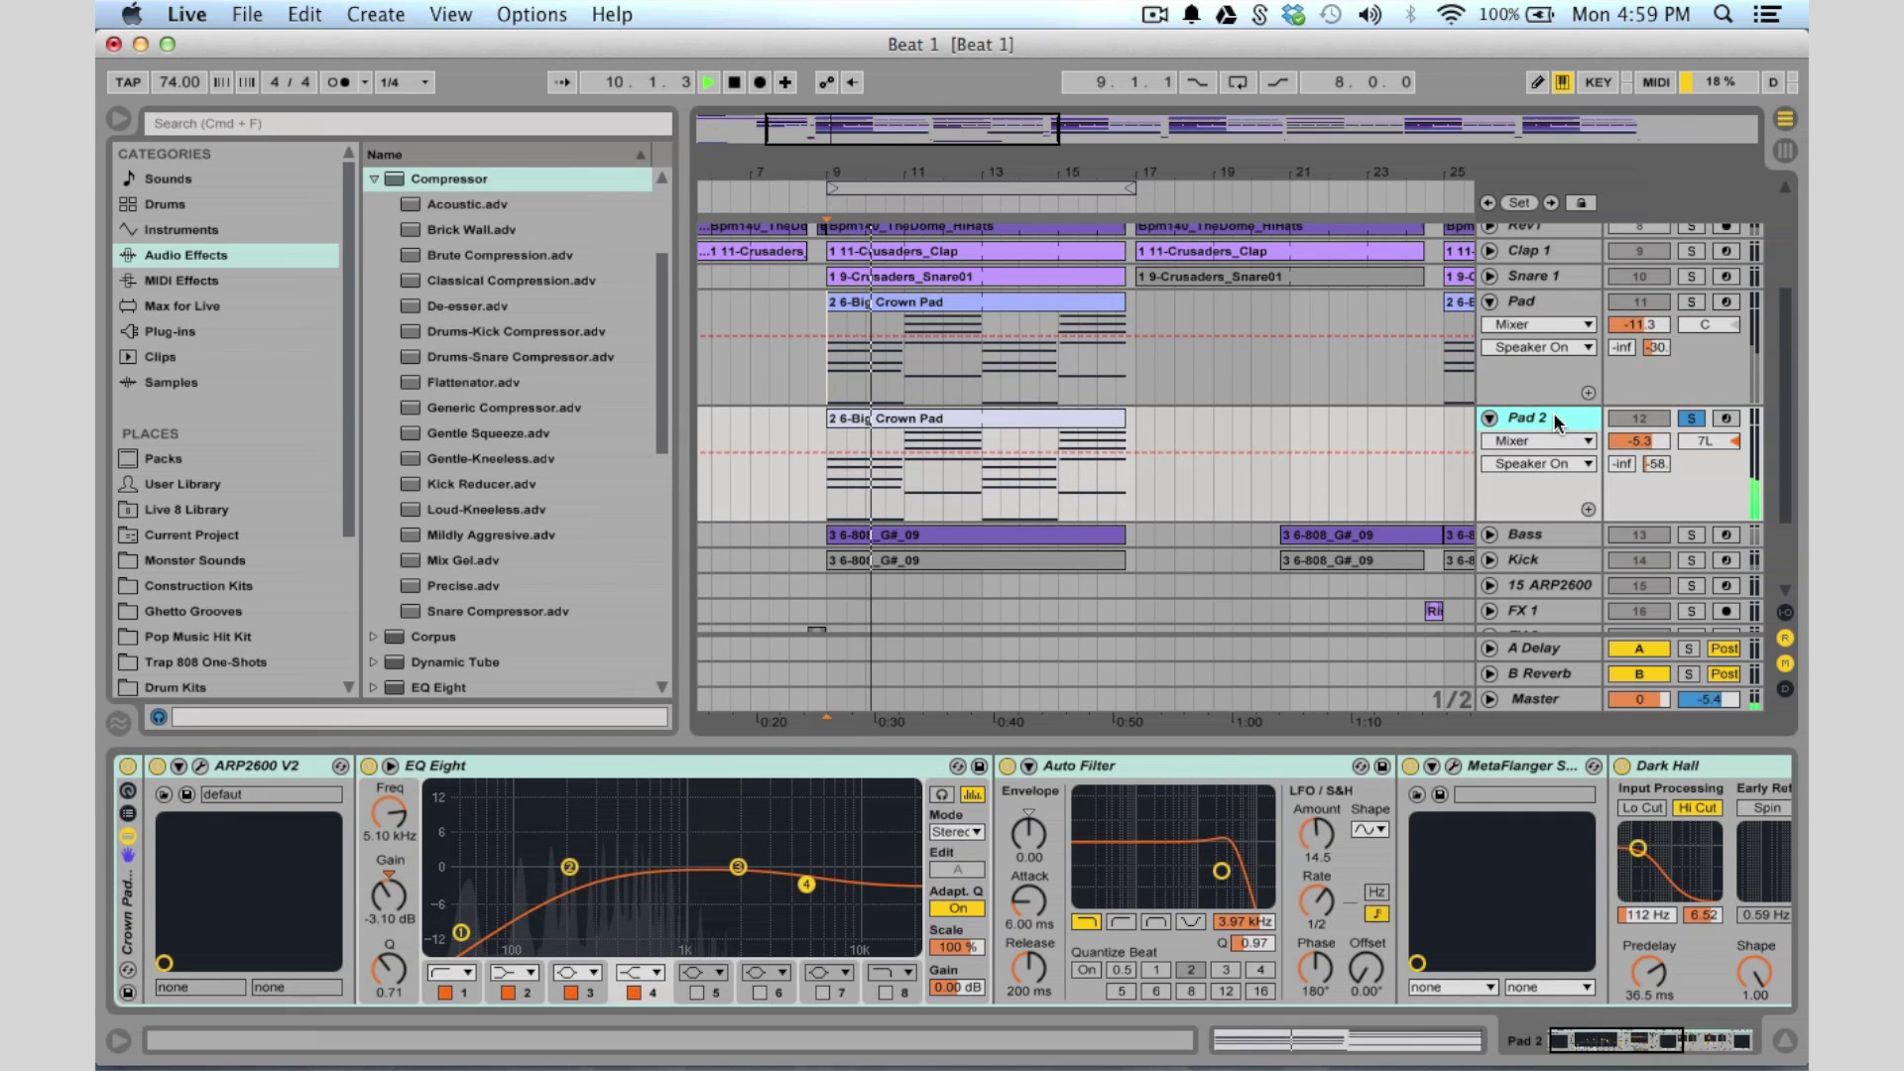
Look along Pad 2's device chain, view the ARP2600 V2 synthesizer window with its patch cables, and close it
scroll(1463, 886, "right", 10)
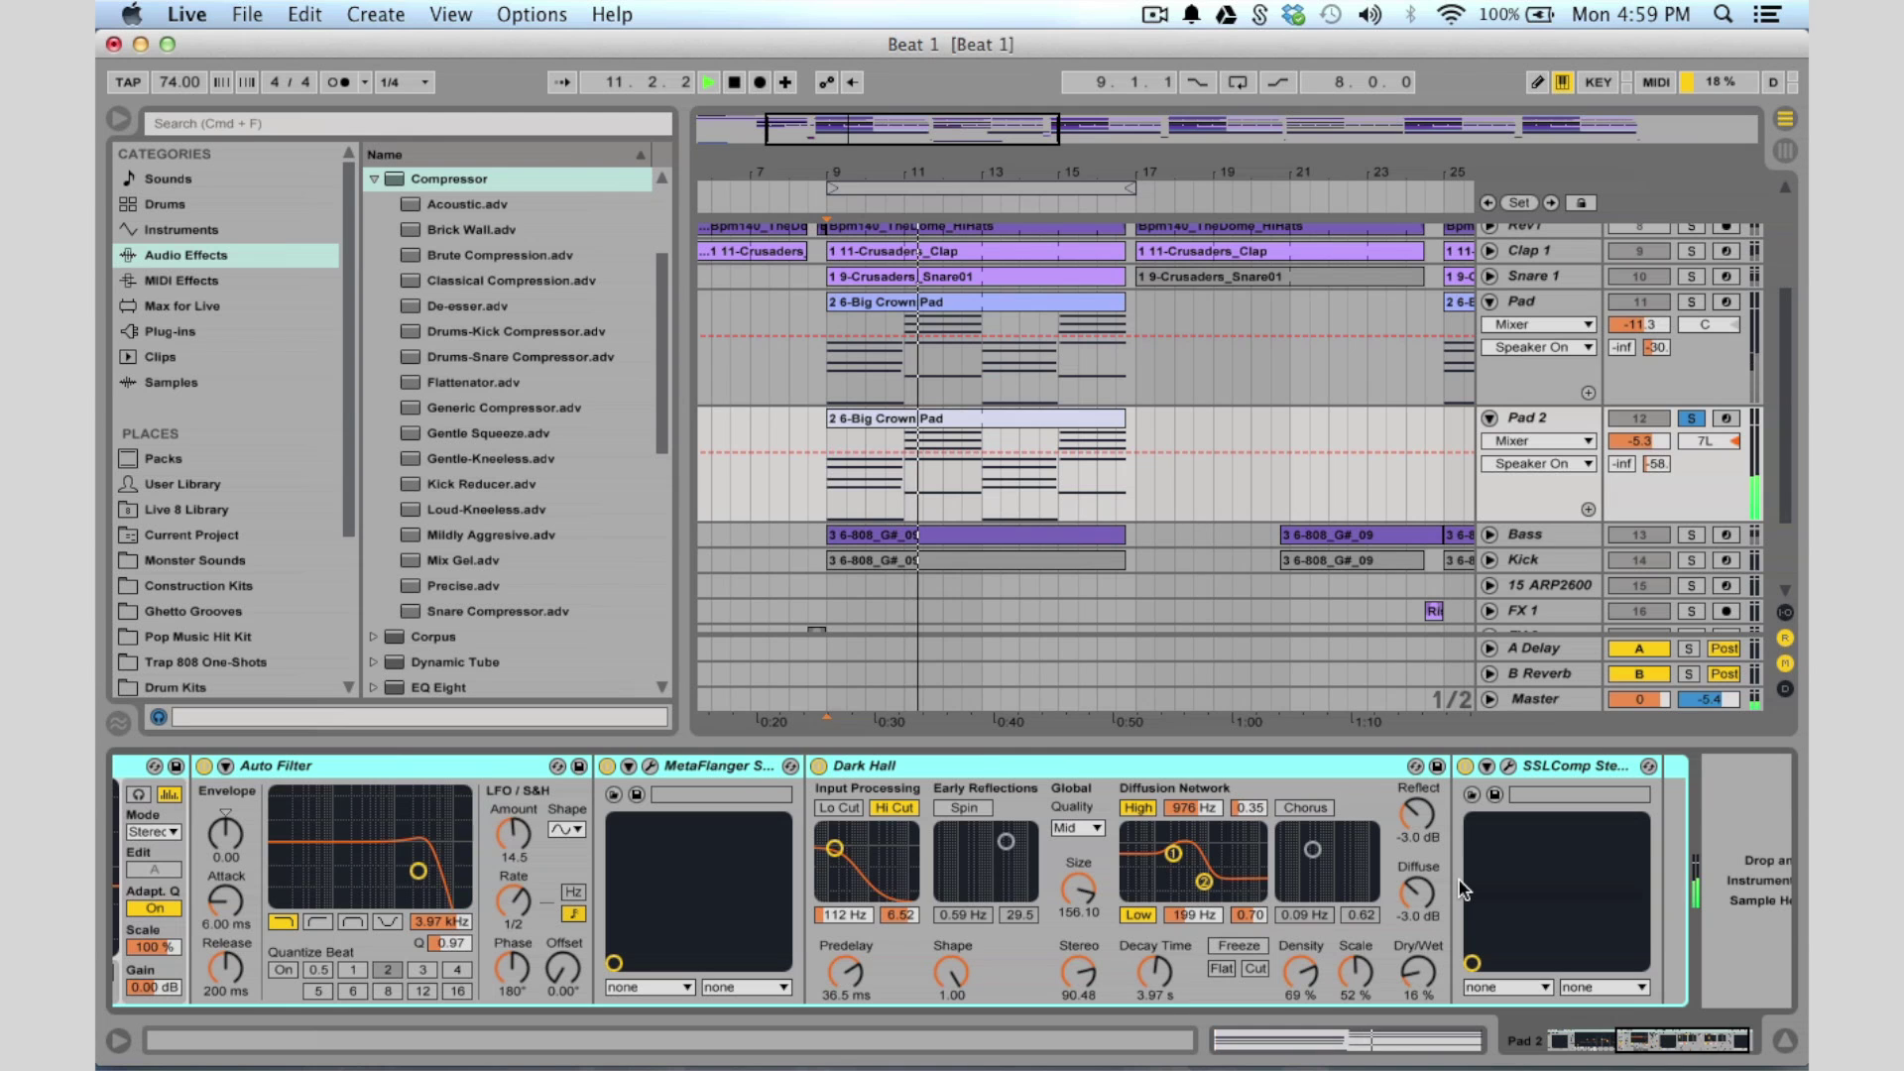
scroll(623, 900, "left", 10)
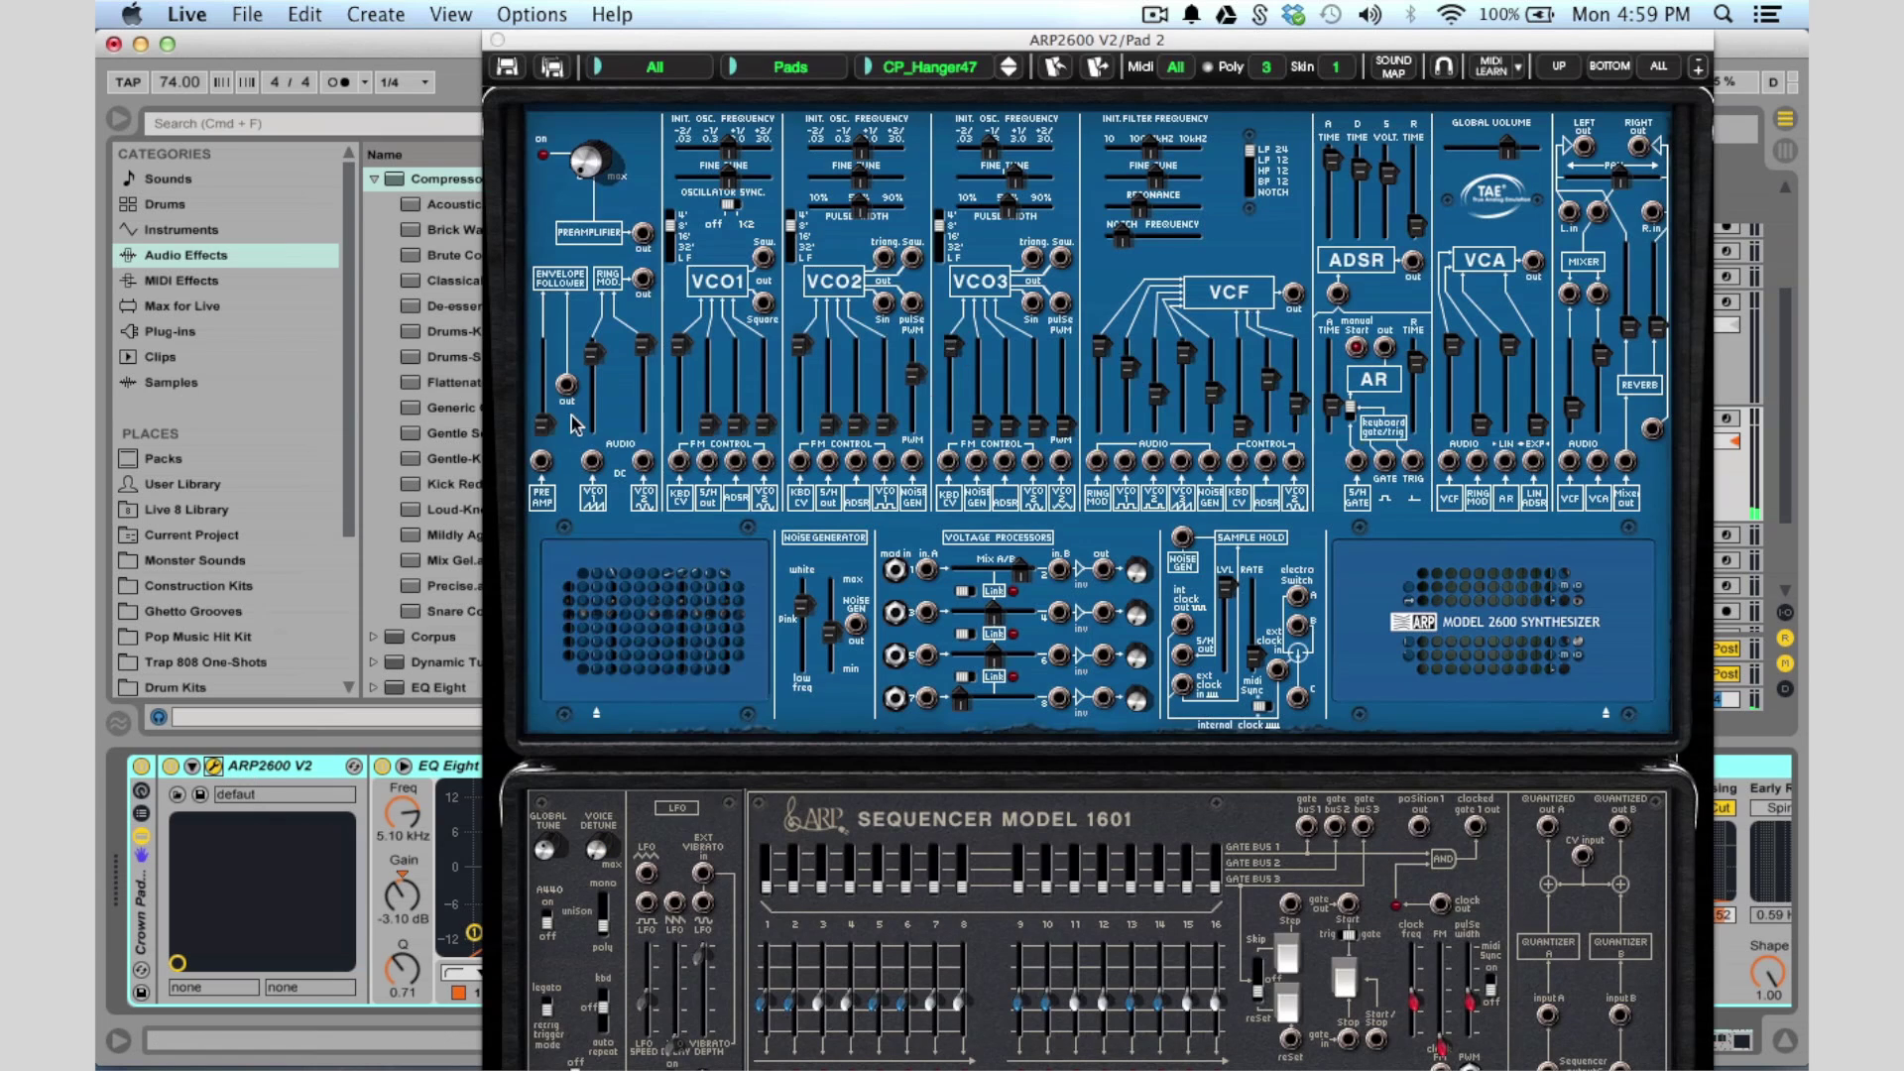
left_click_drag(927, 40, 868, 42)
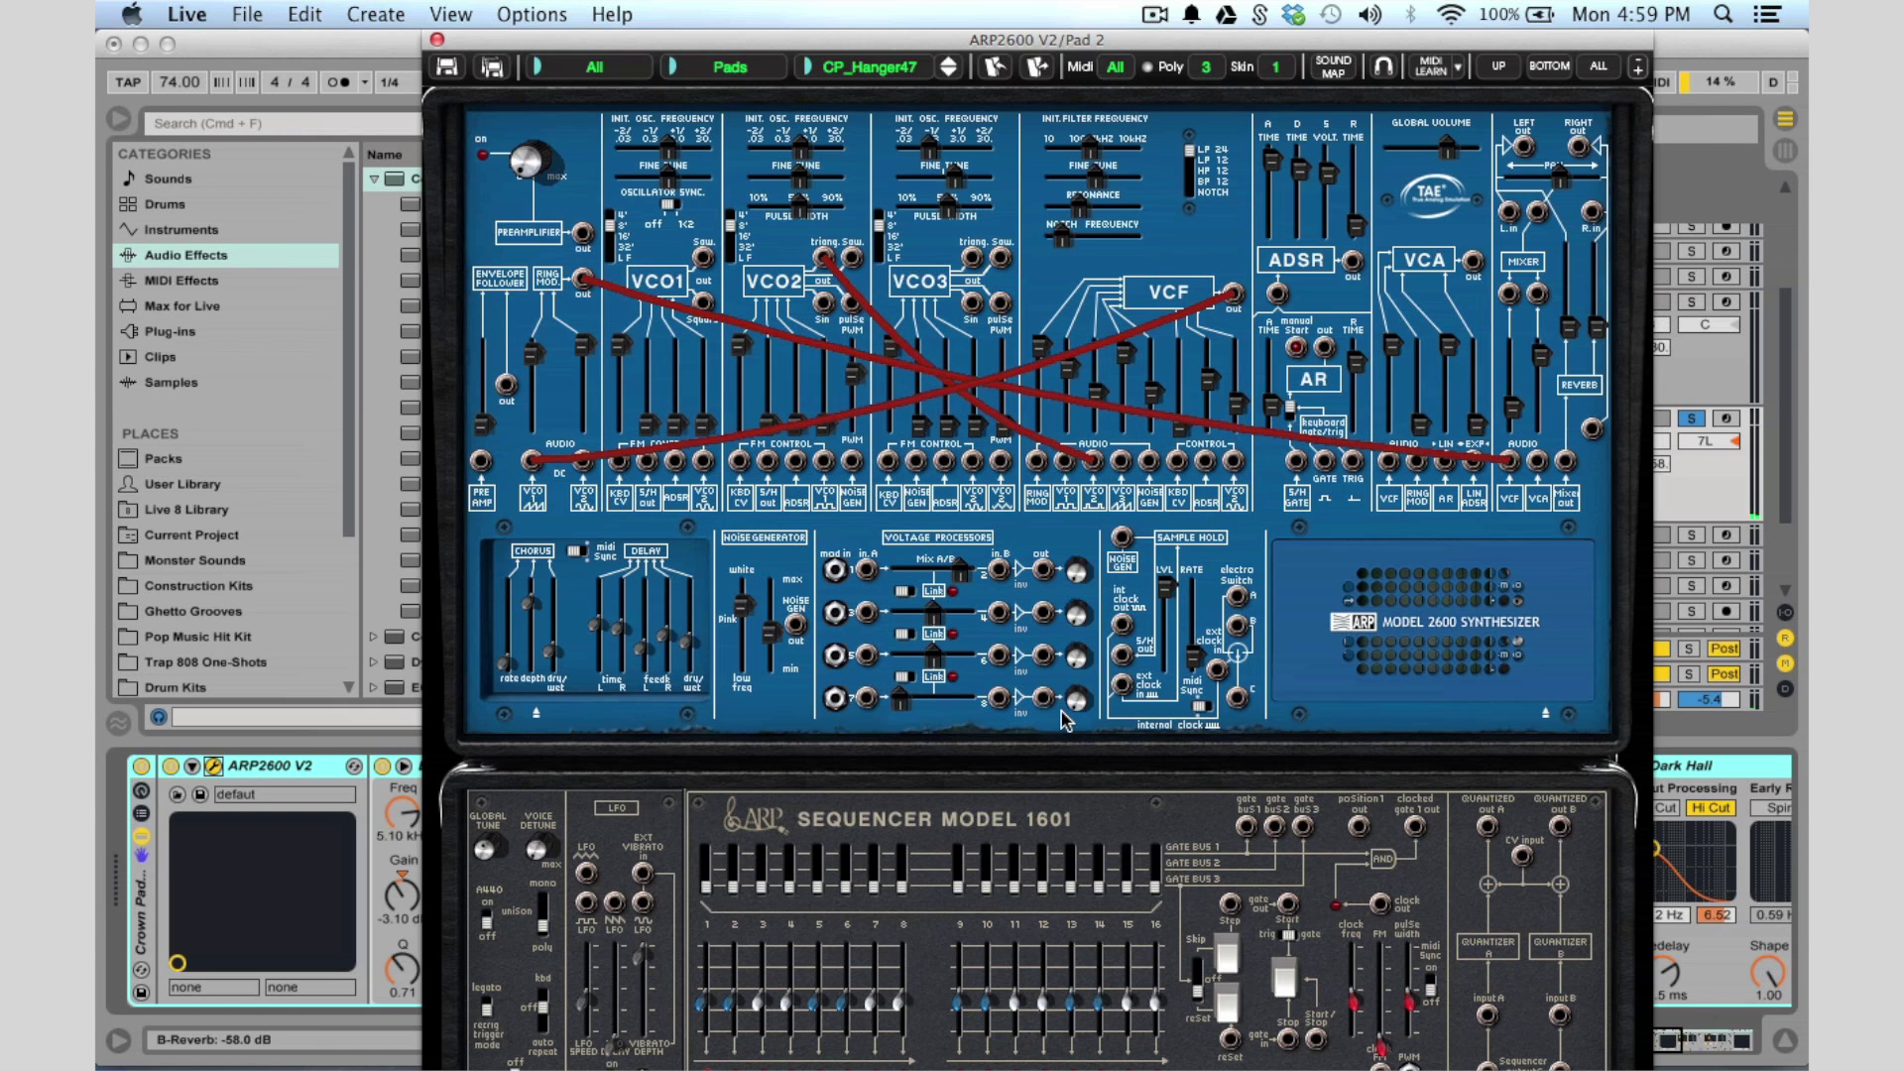
left_click(437, 40)
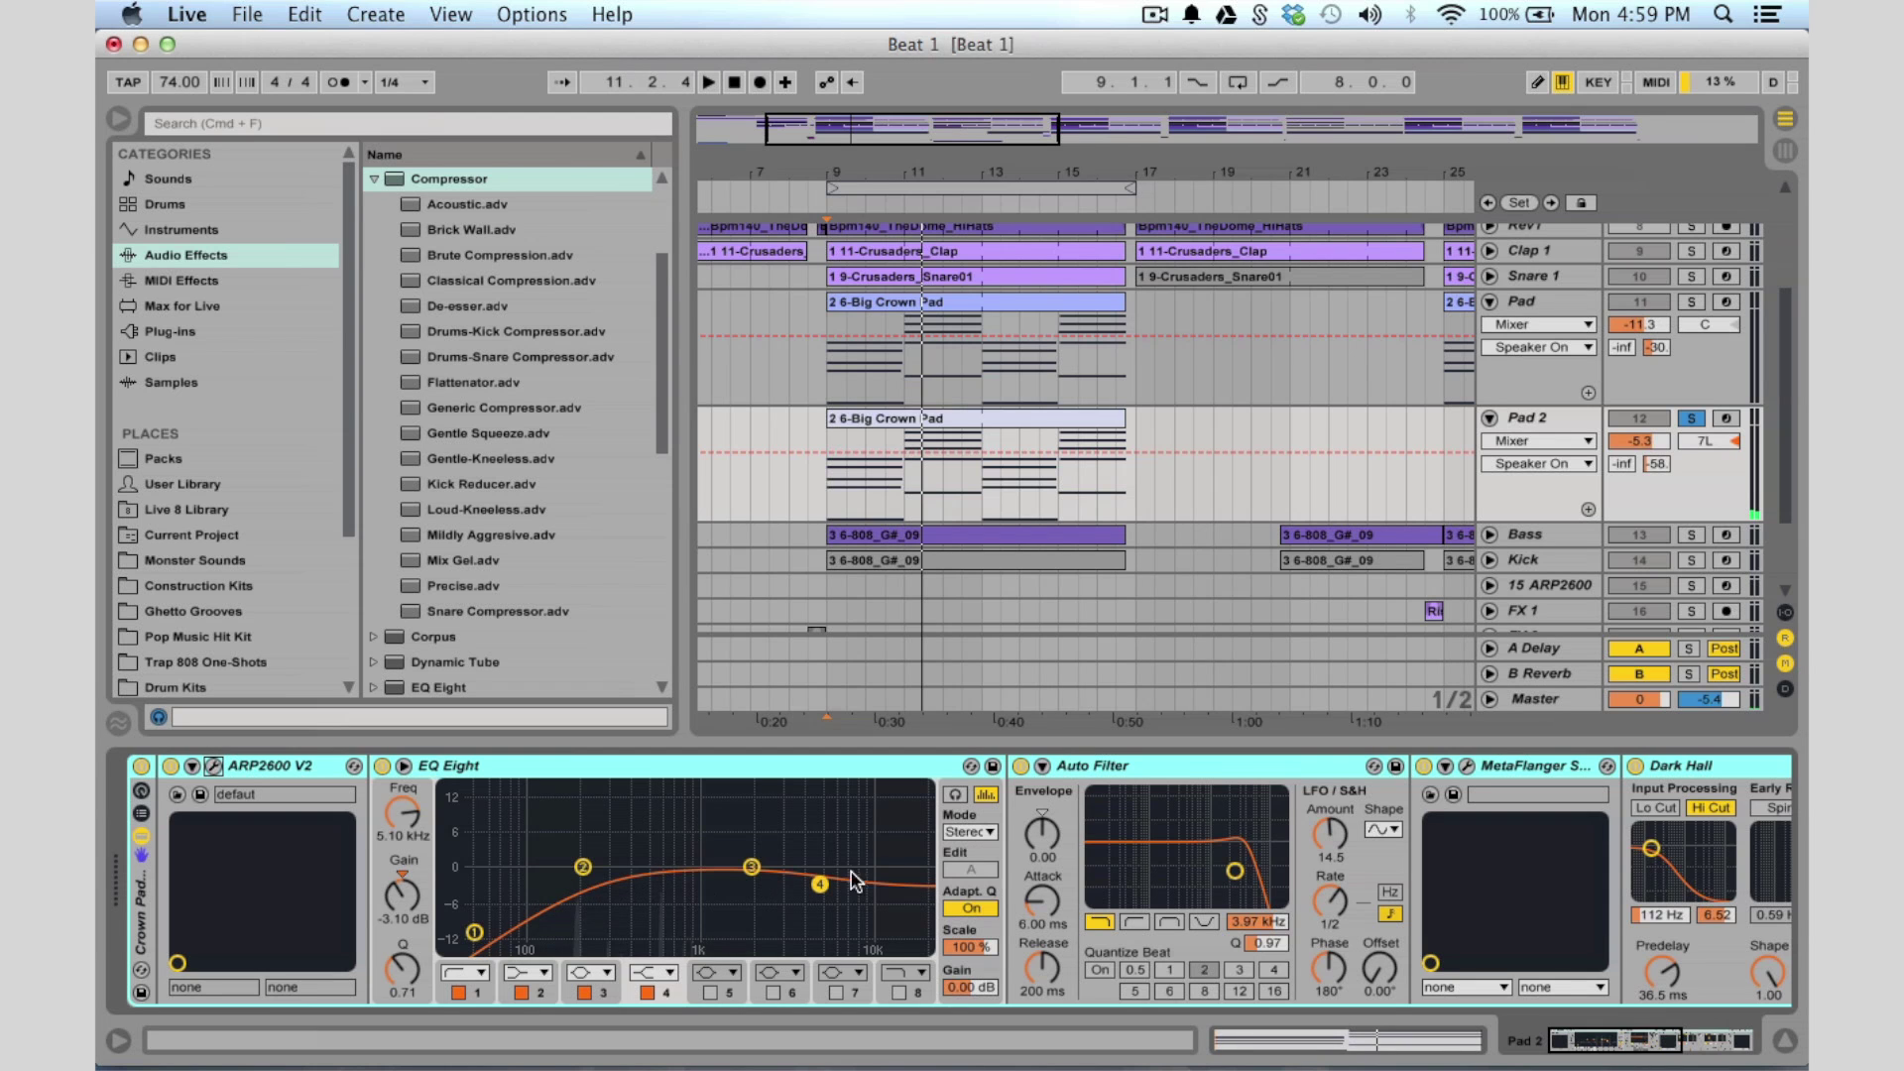
Point out the Auto Filter's LFO rate on Pad 2, then view the MetaFlanger plug-in's settings and close its window
scroll(842, 880, "right", 3)
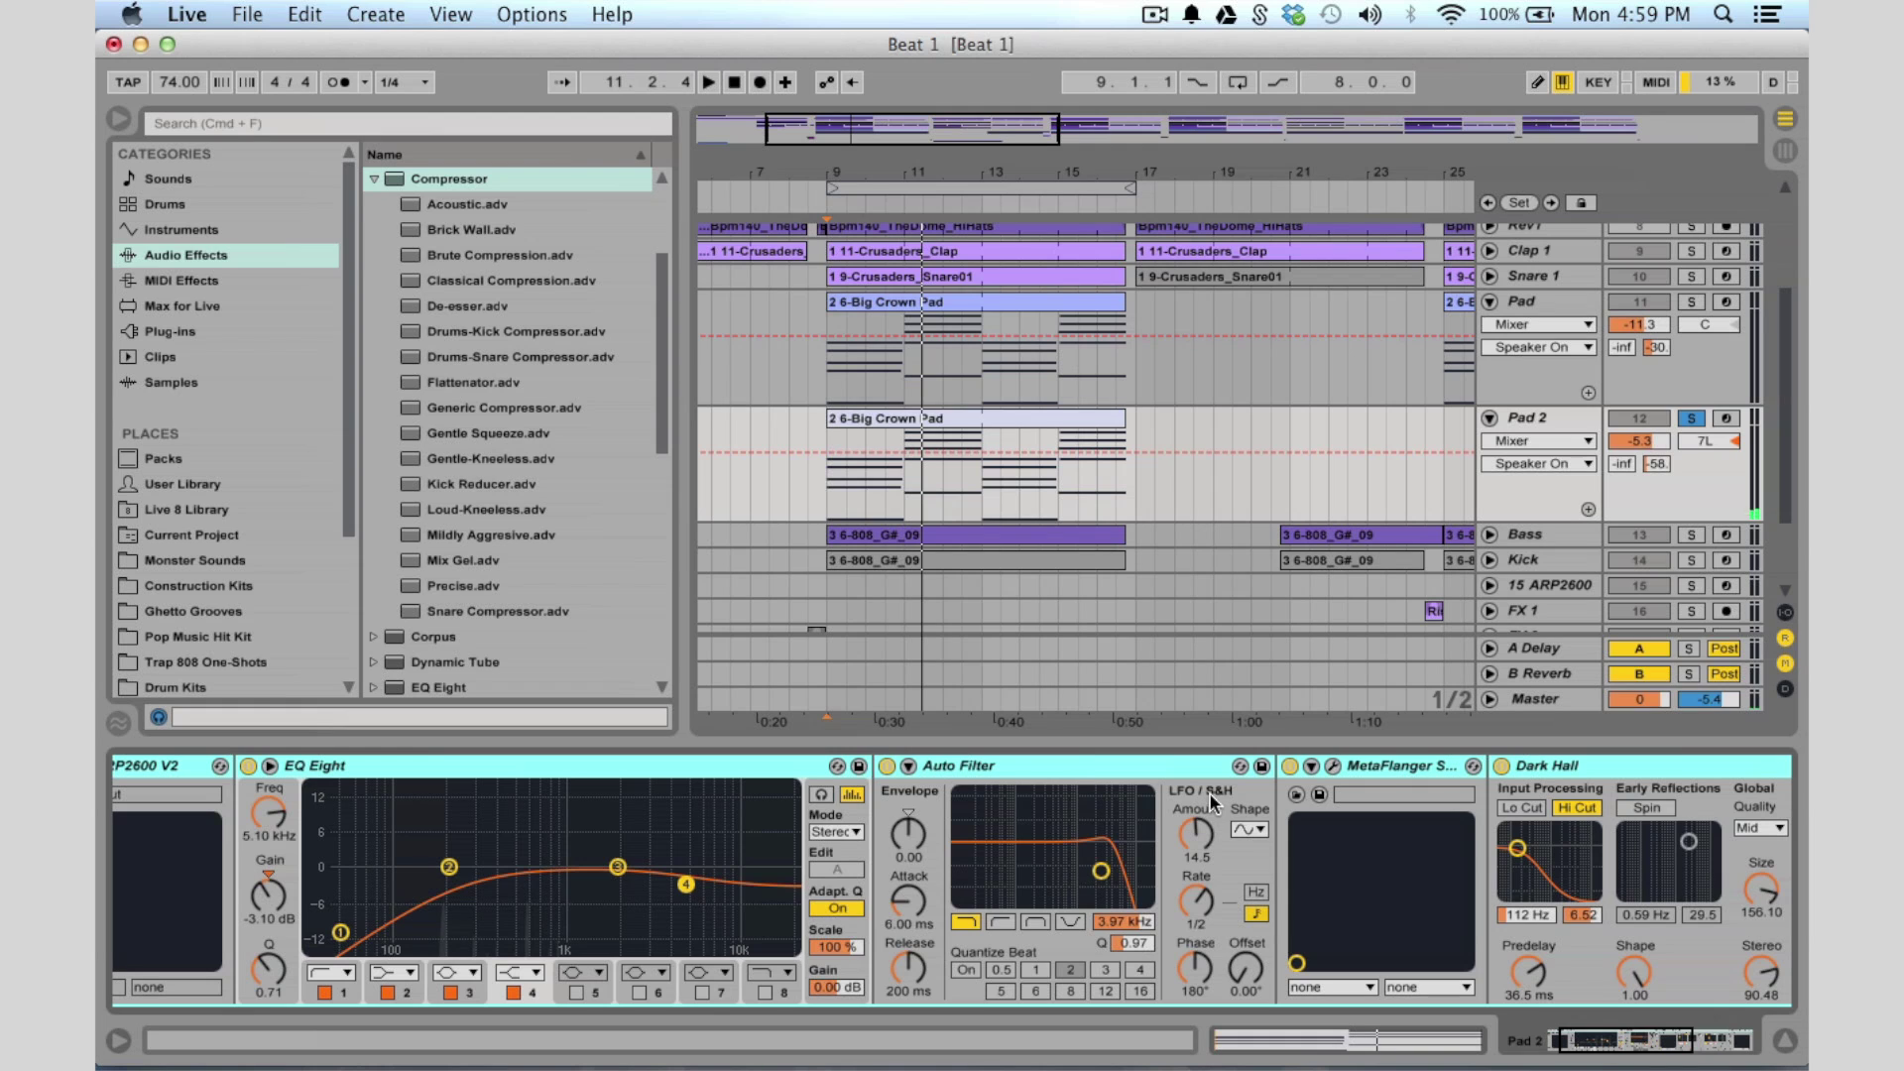
left_click(1198, 925)
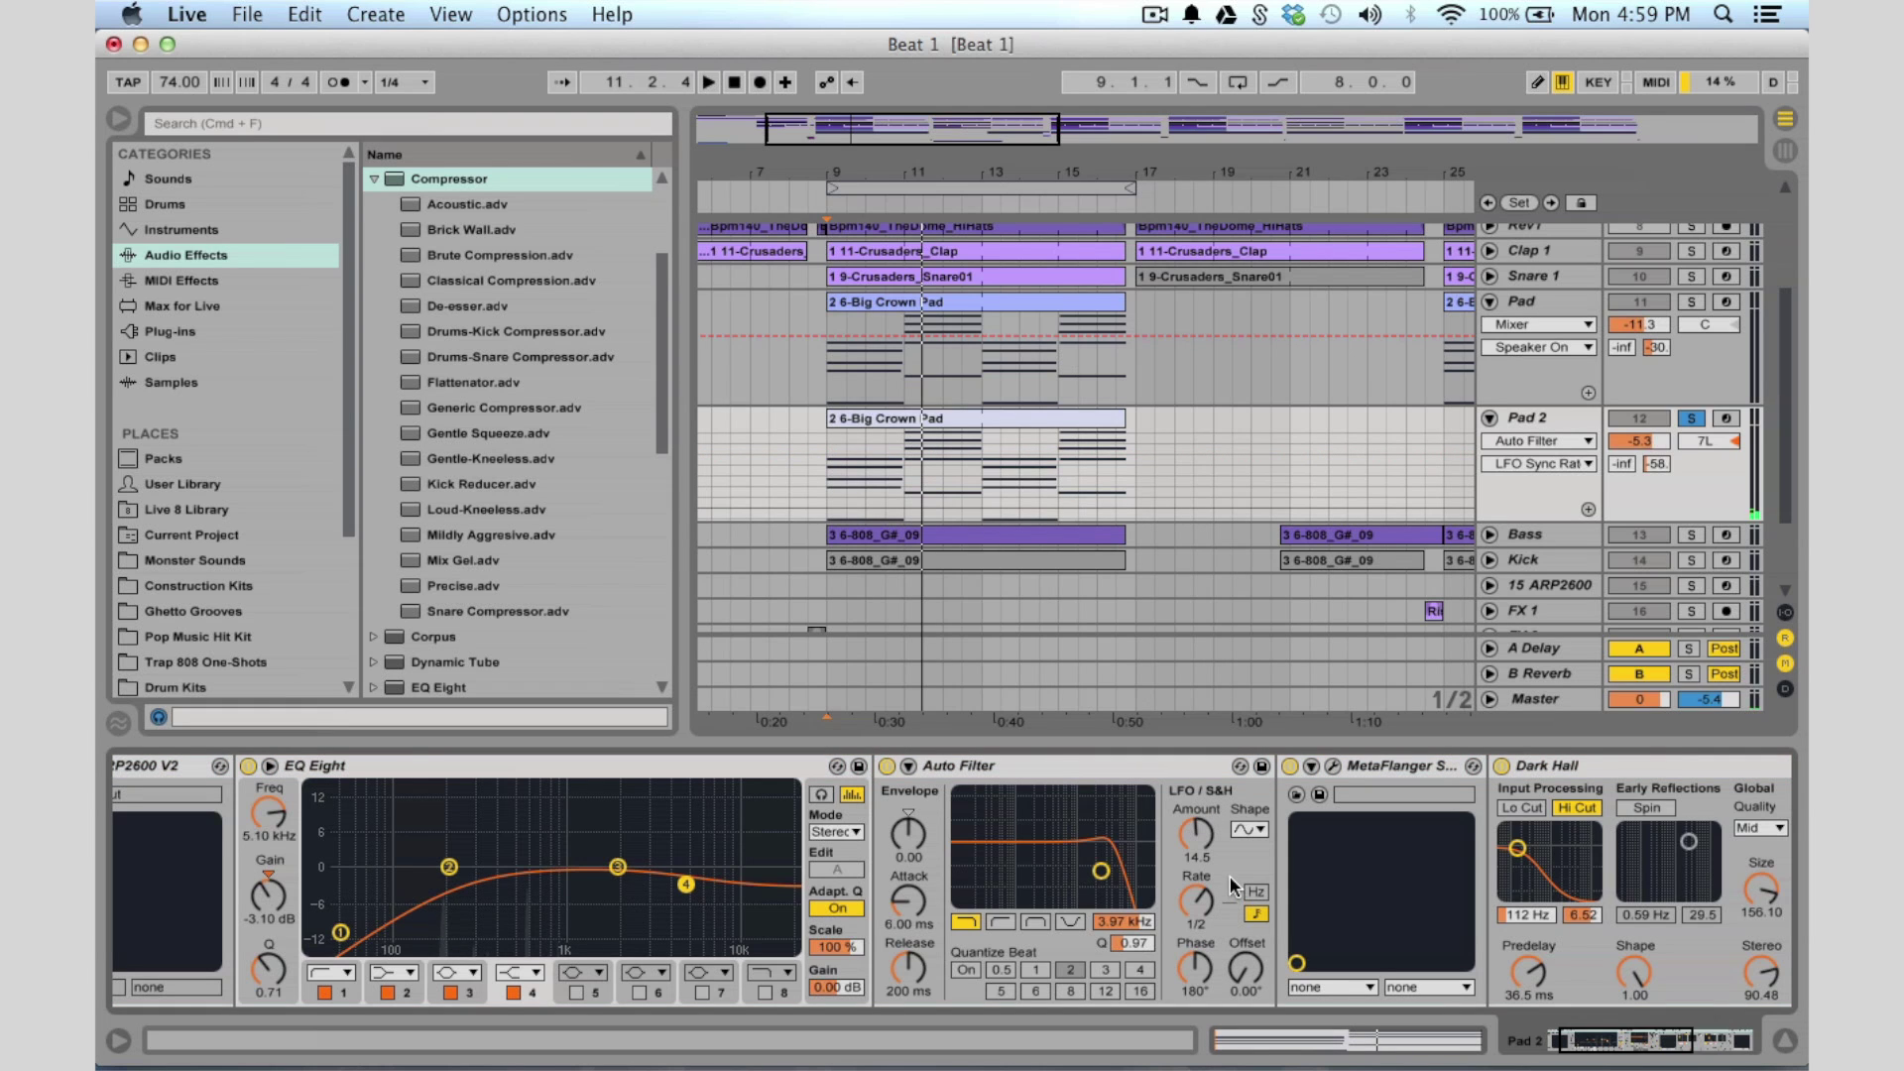
scroll(1229, 876, "right", 6)
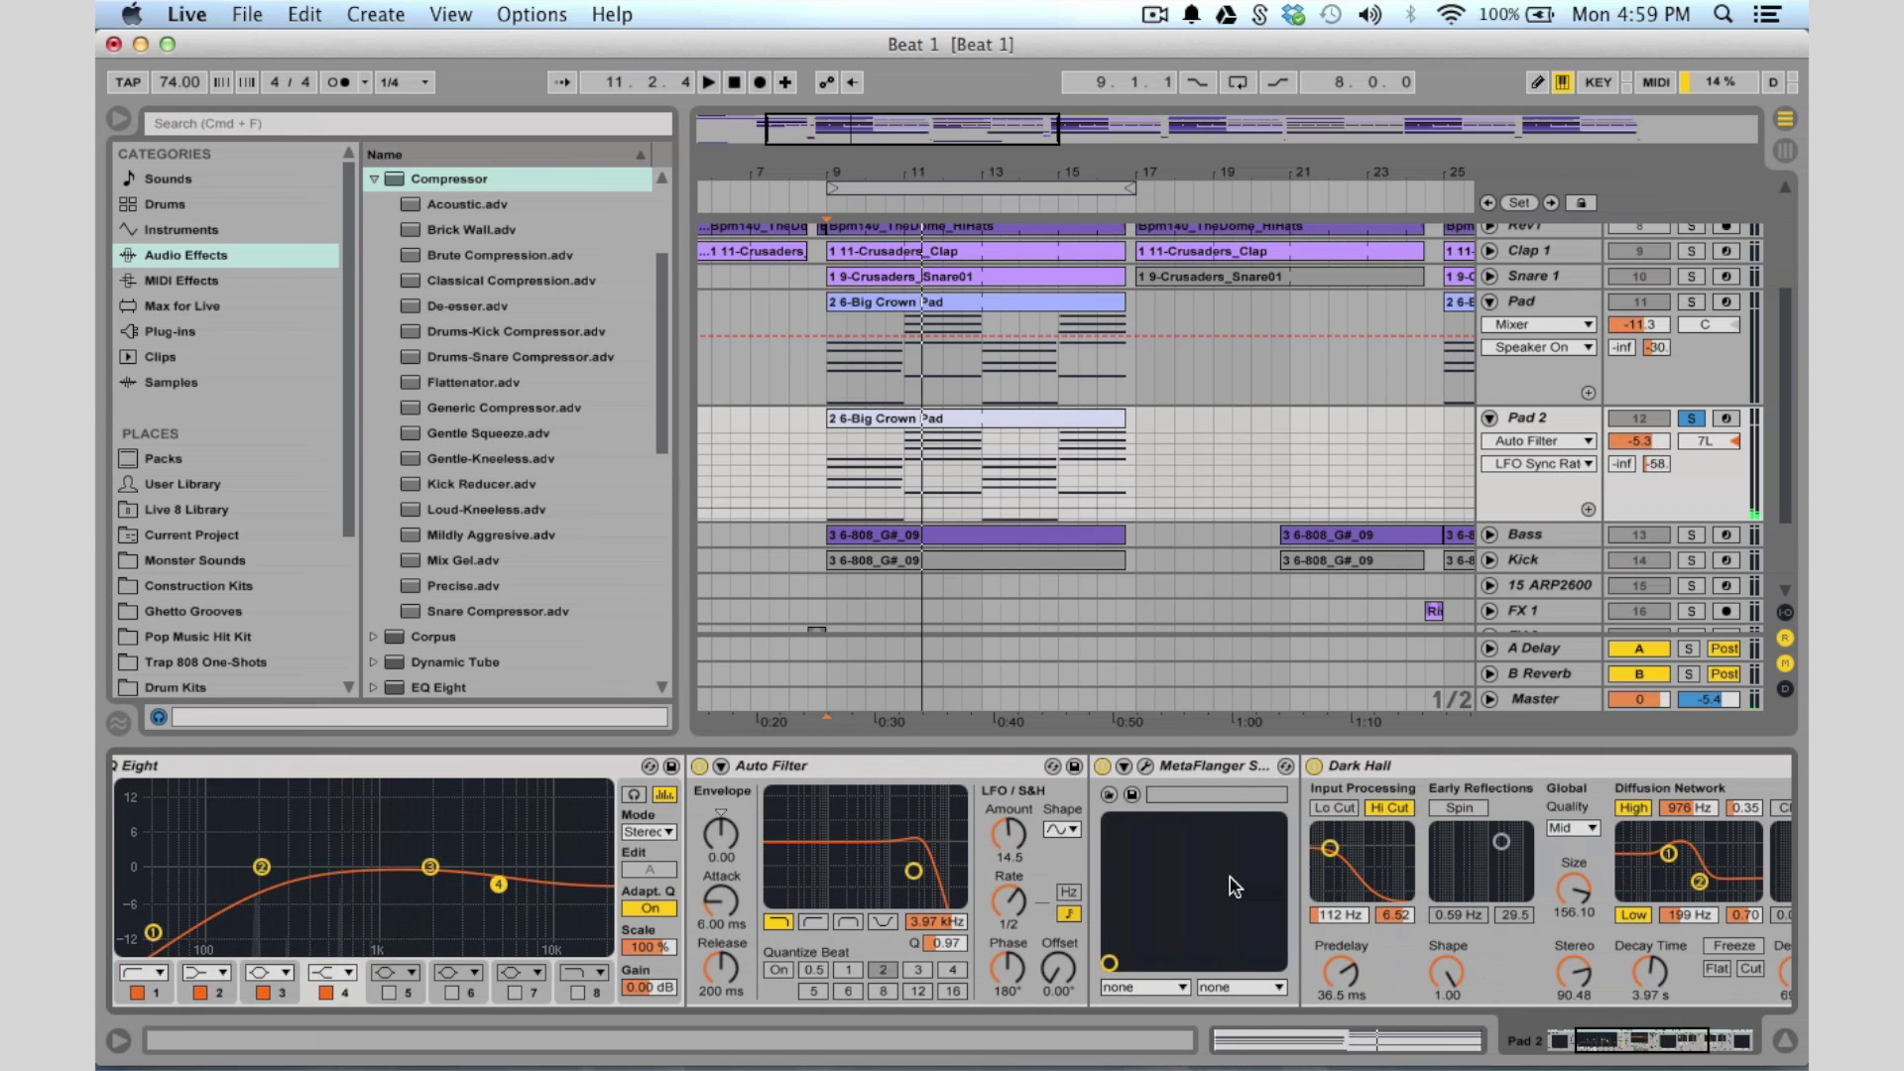
left_click(1066, 767)
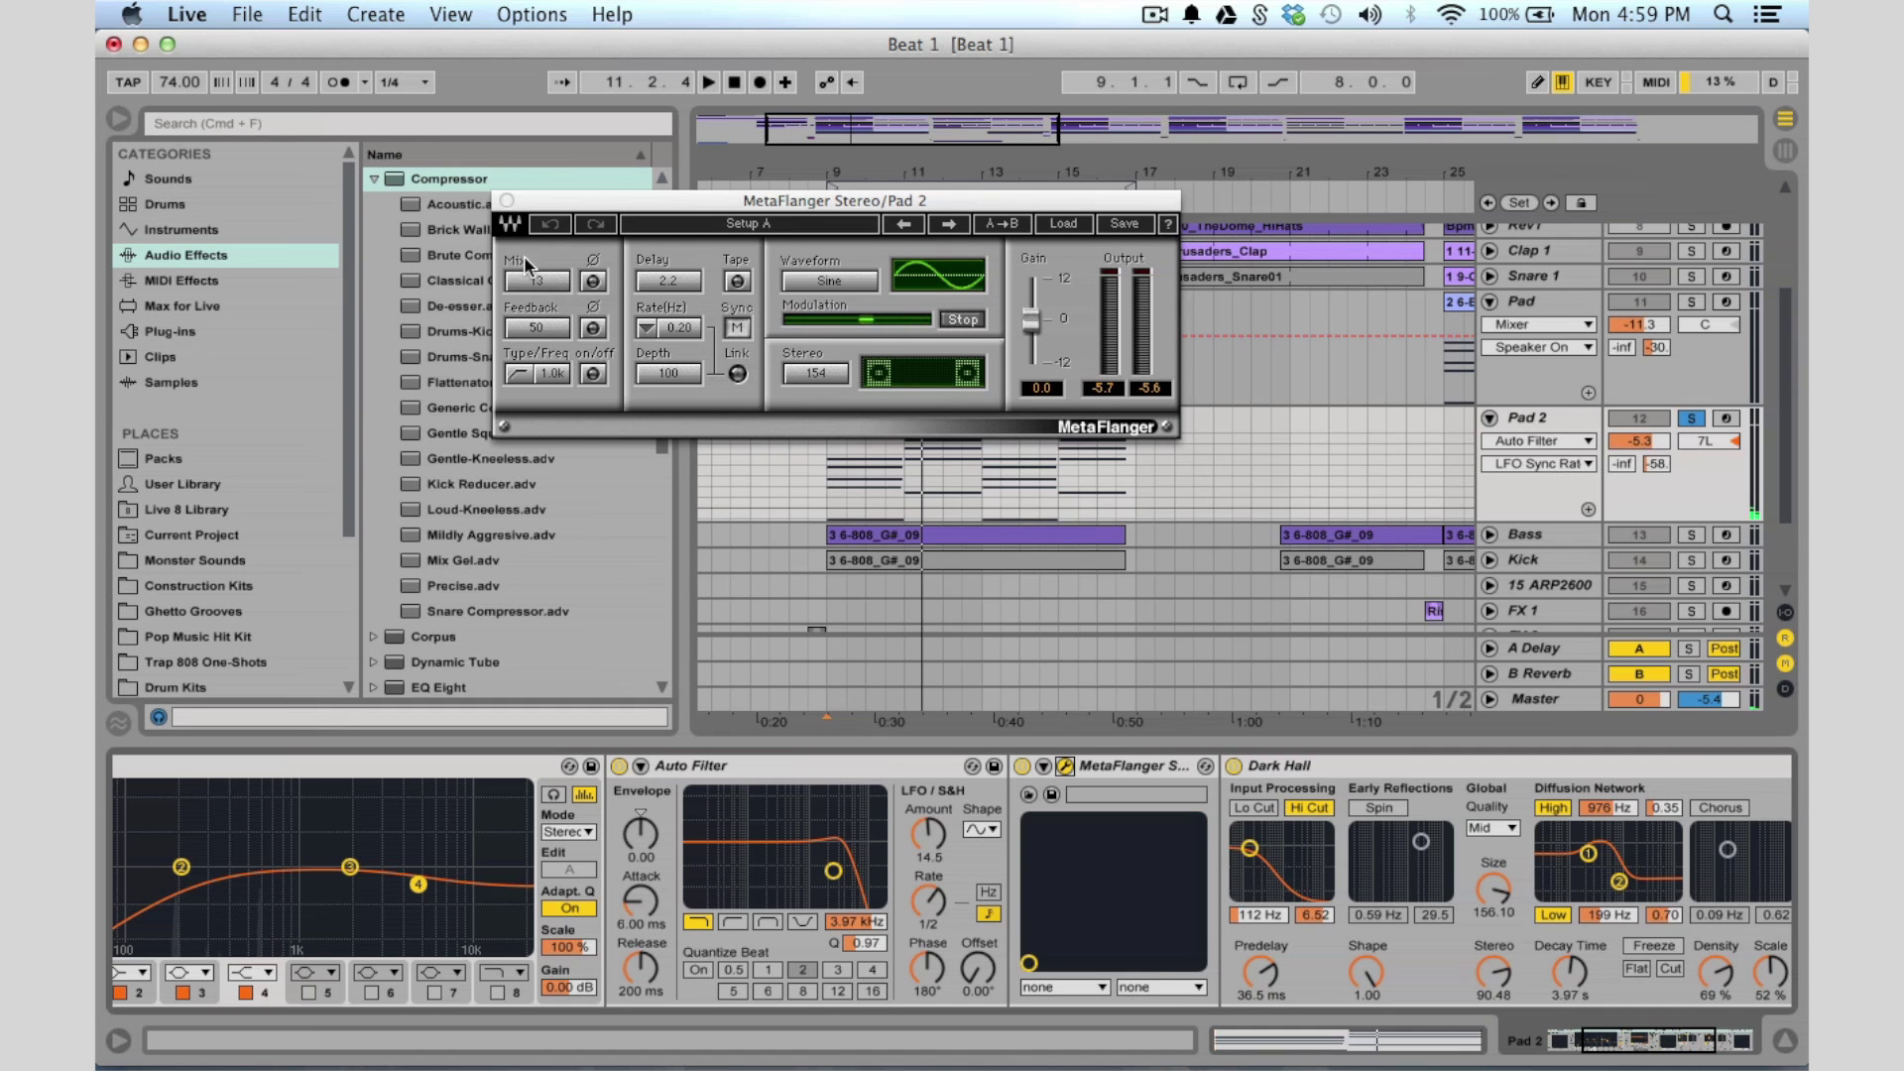
left_click(506, 201)
Select Pad 2's Dark Hall reverb and show the Hall presets of the Reverb audio effect in the browser
scroll(1349, 828, "right", 8)
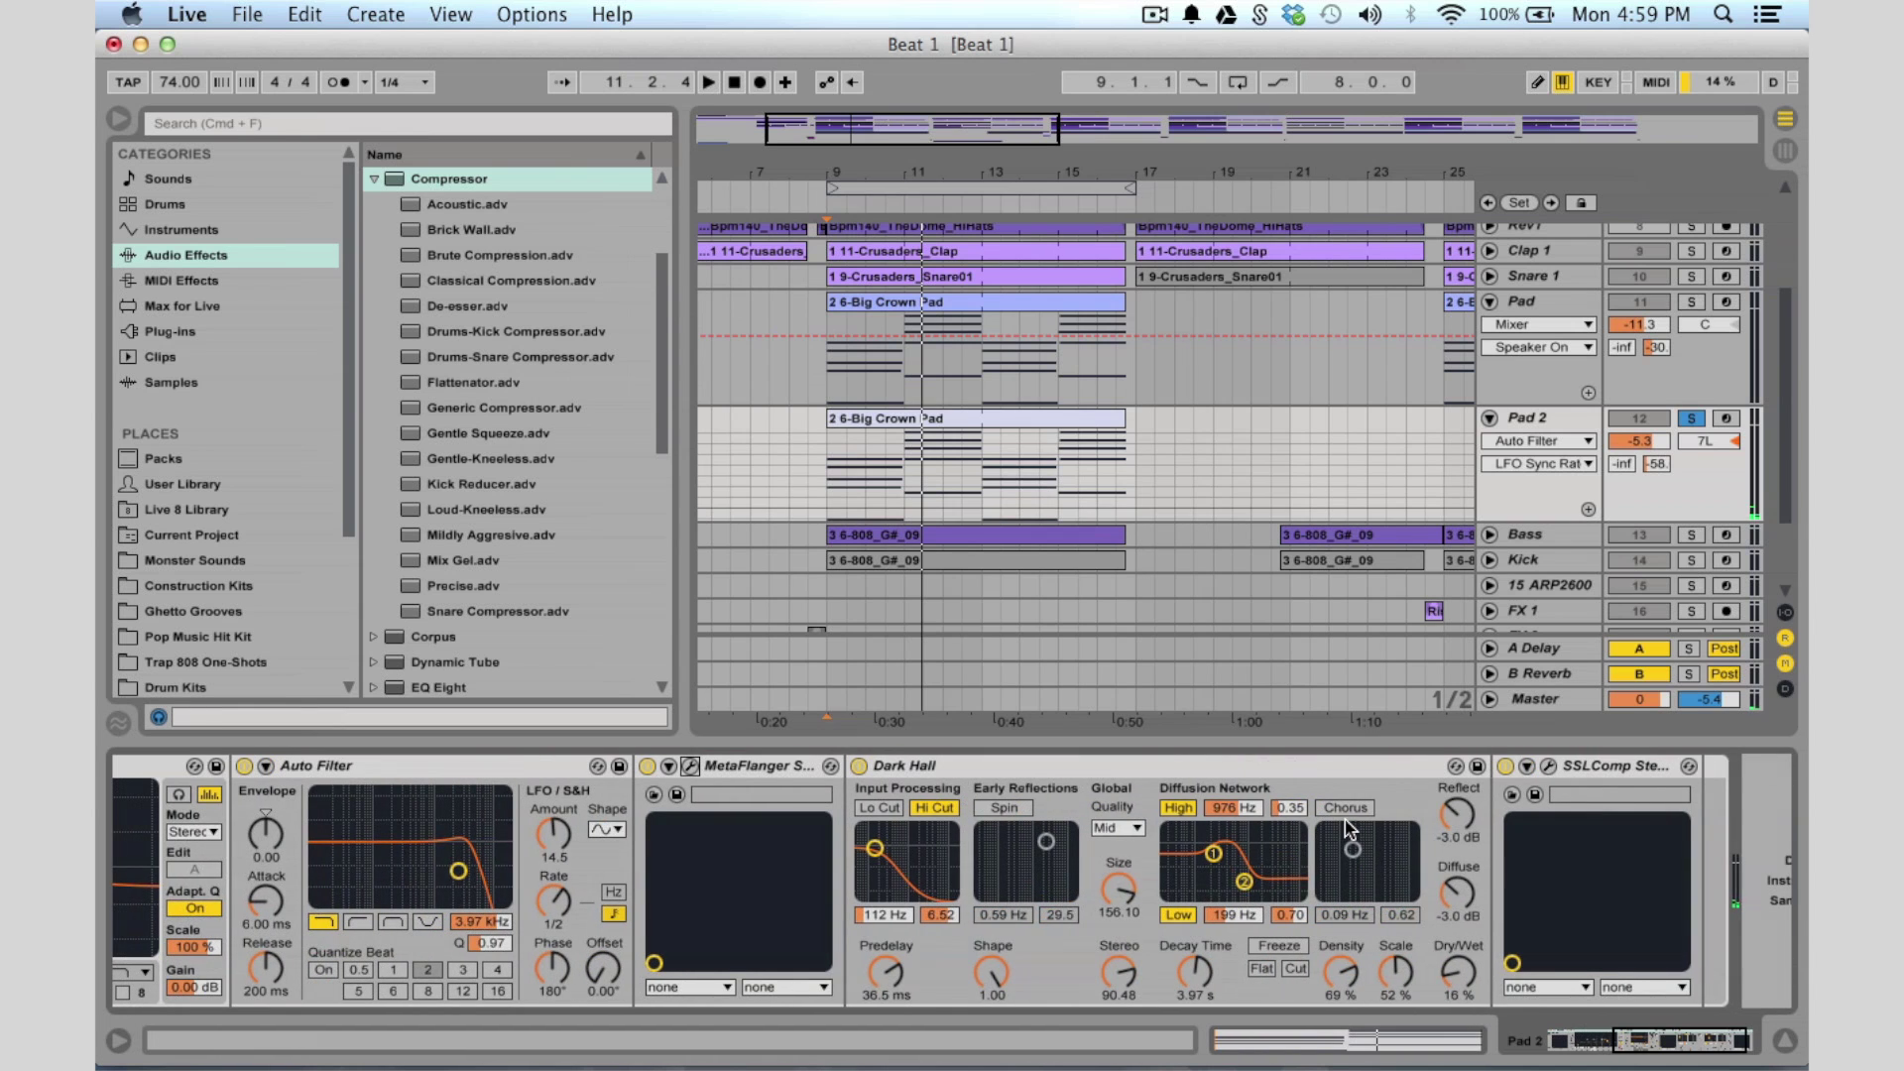
left_click(1160, 765)
scroll(490, 486, "down", 10)
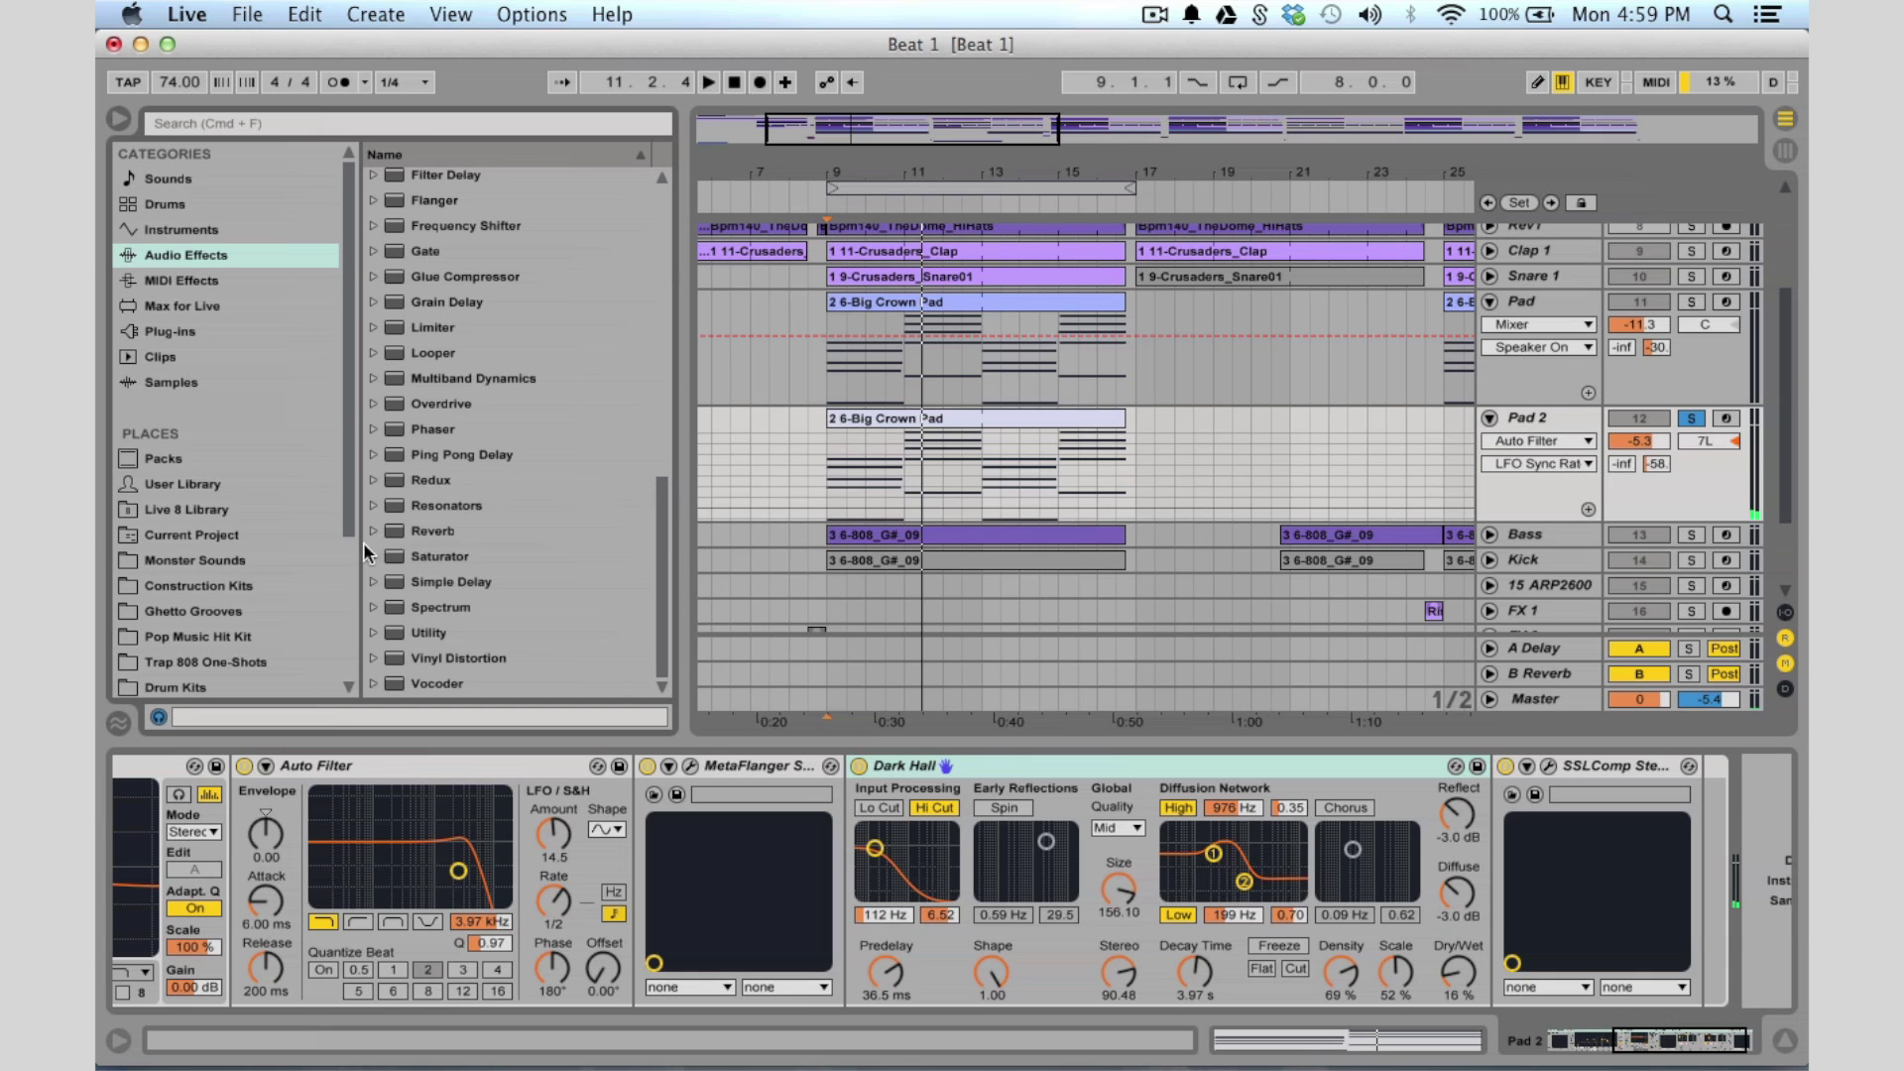
left_click(373, 531)
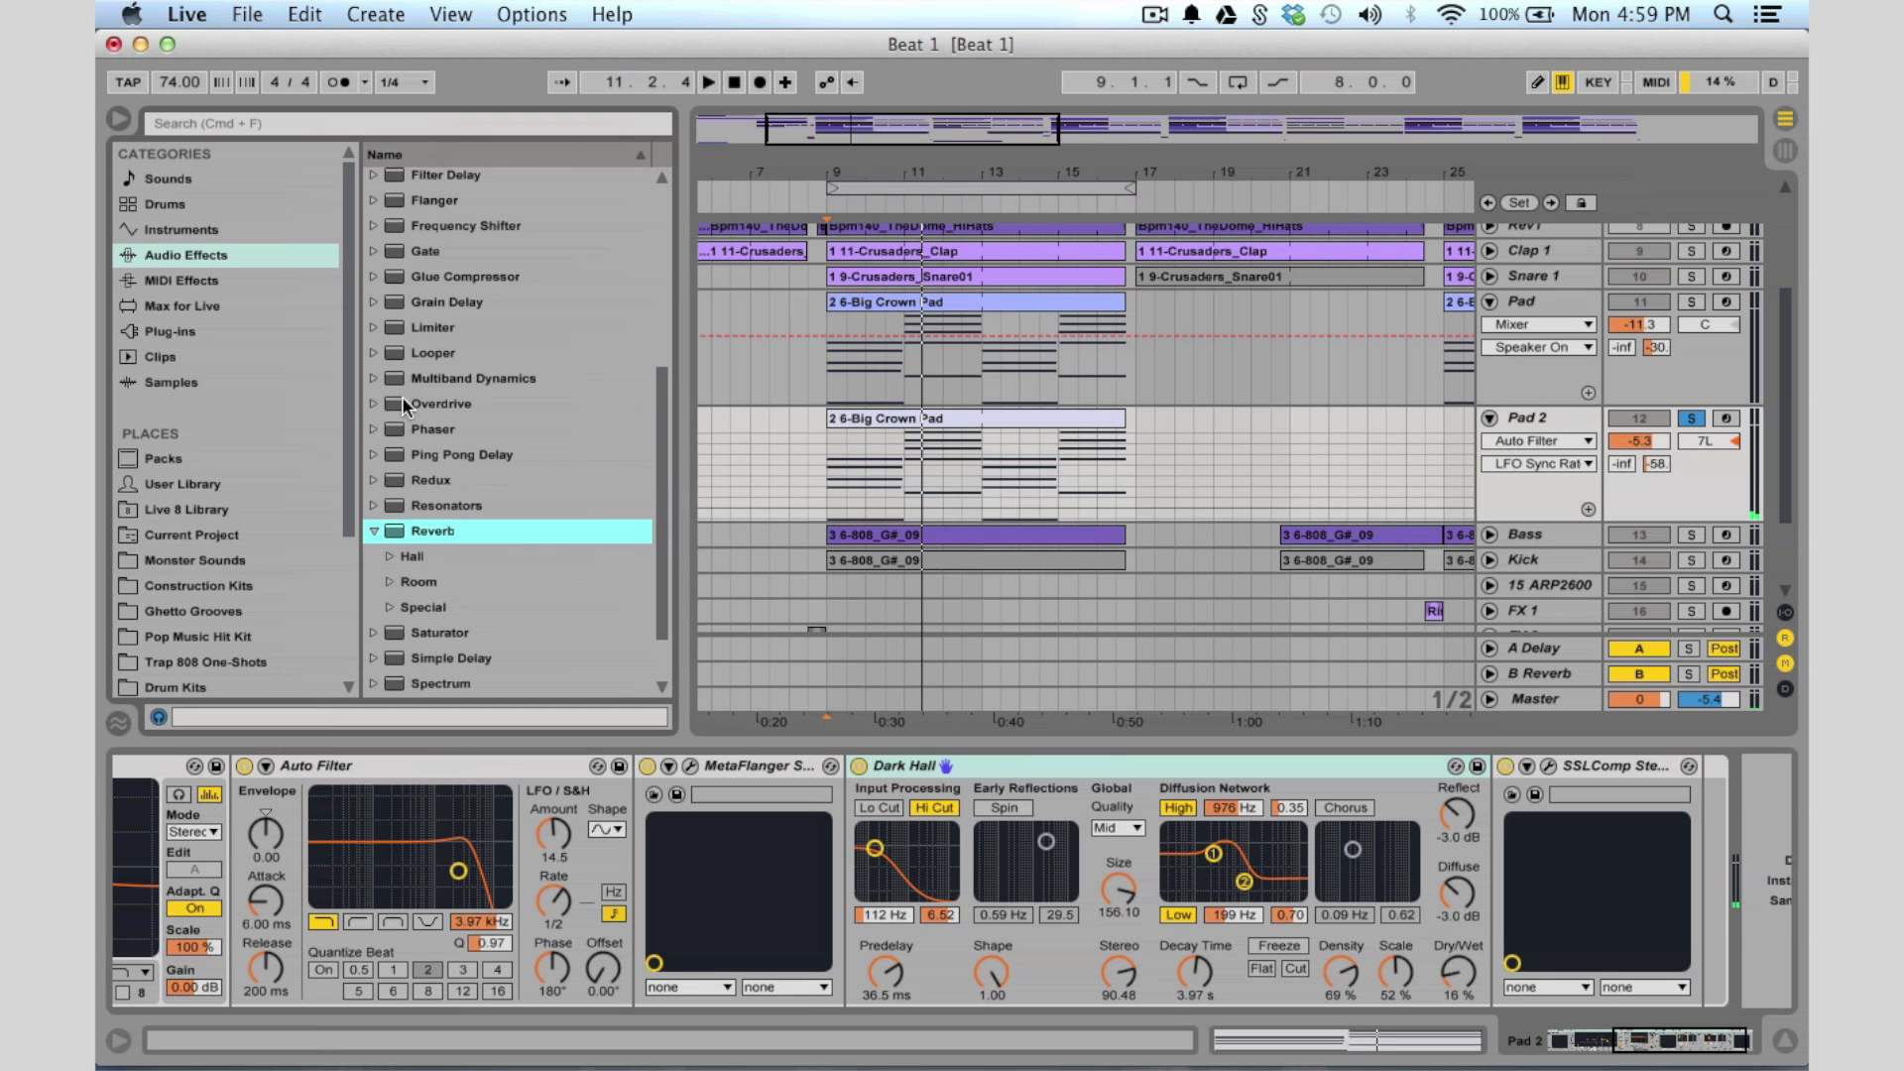
left_click(391, 558)
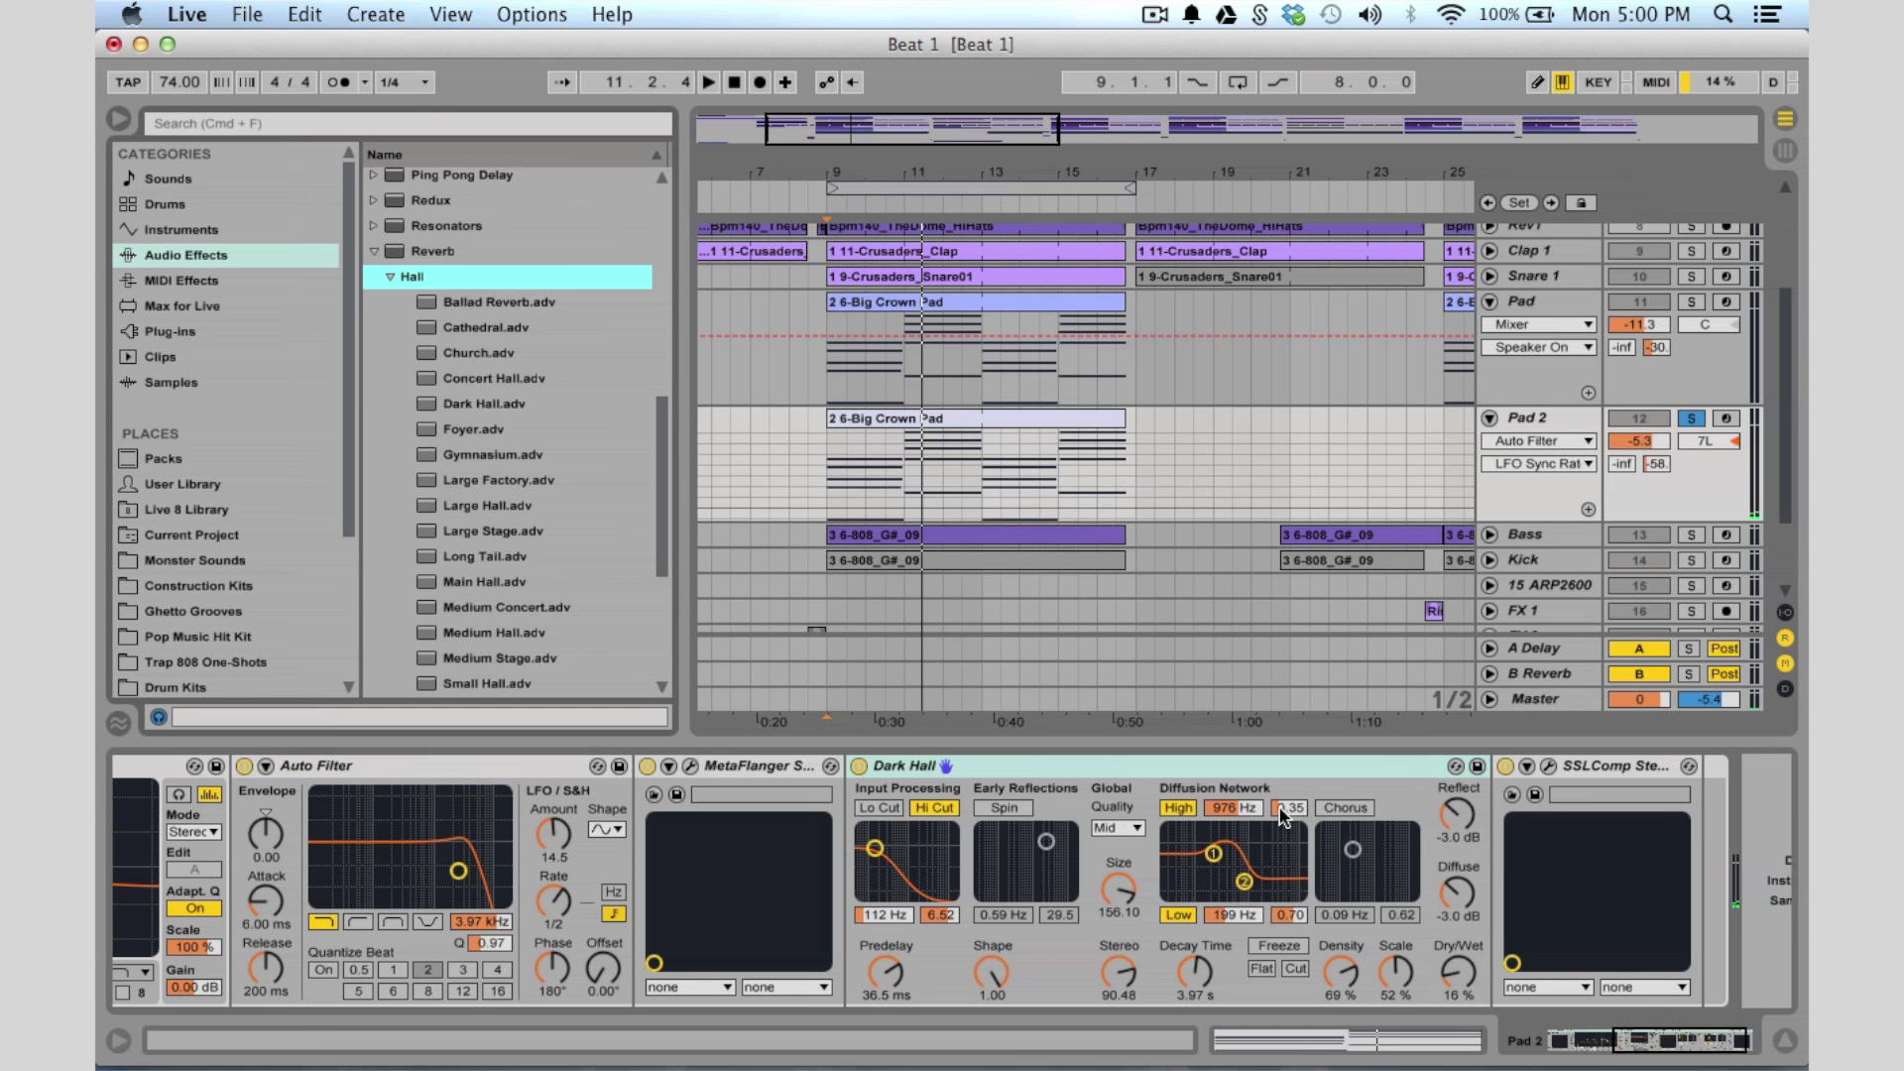
Play Pad 2 from 9.1.1 while raising Dark Hall's Dry/Wet to 100% and bringing it down to 18%
key("space")
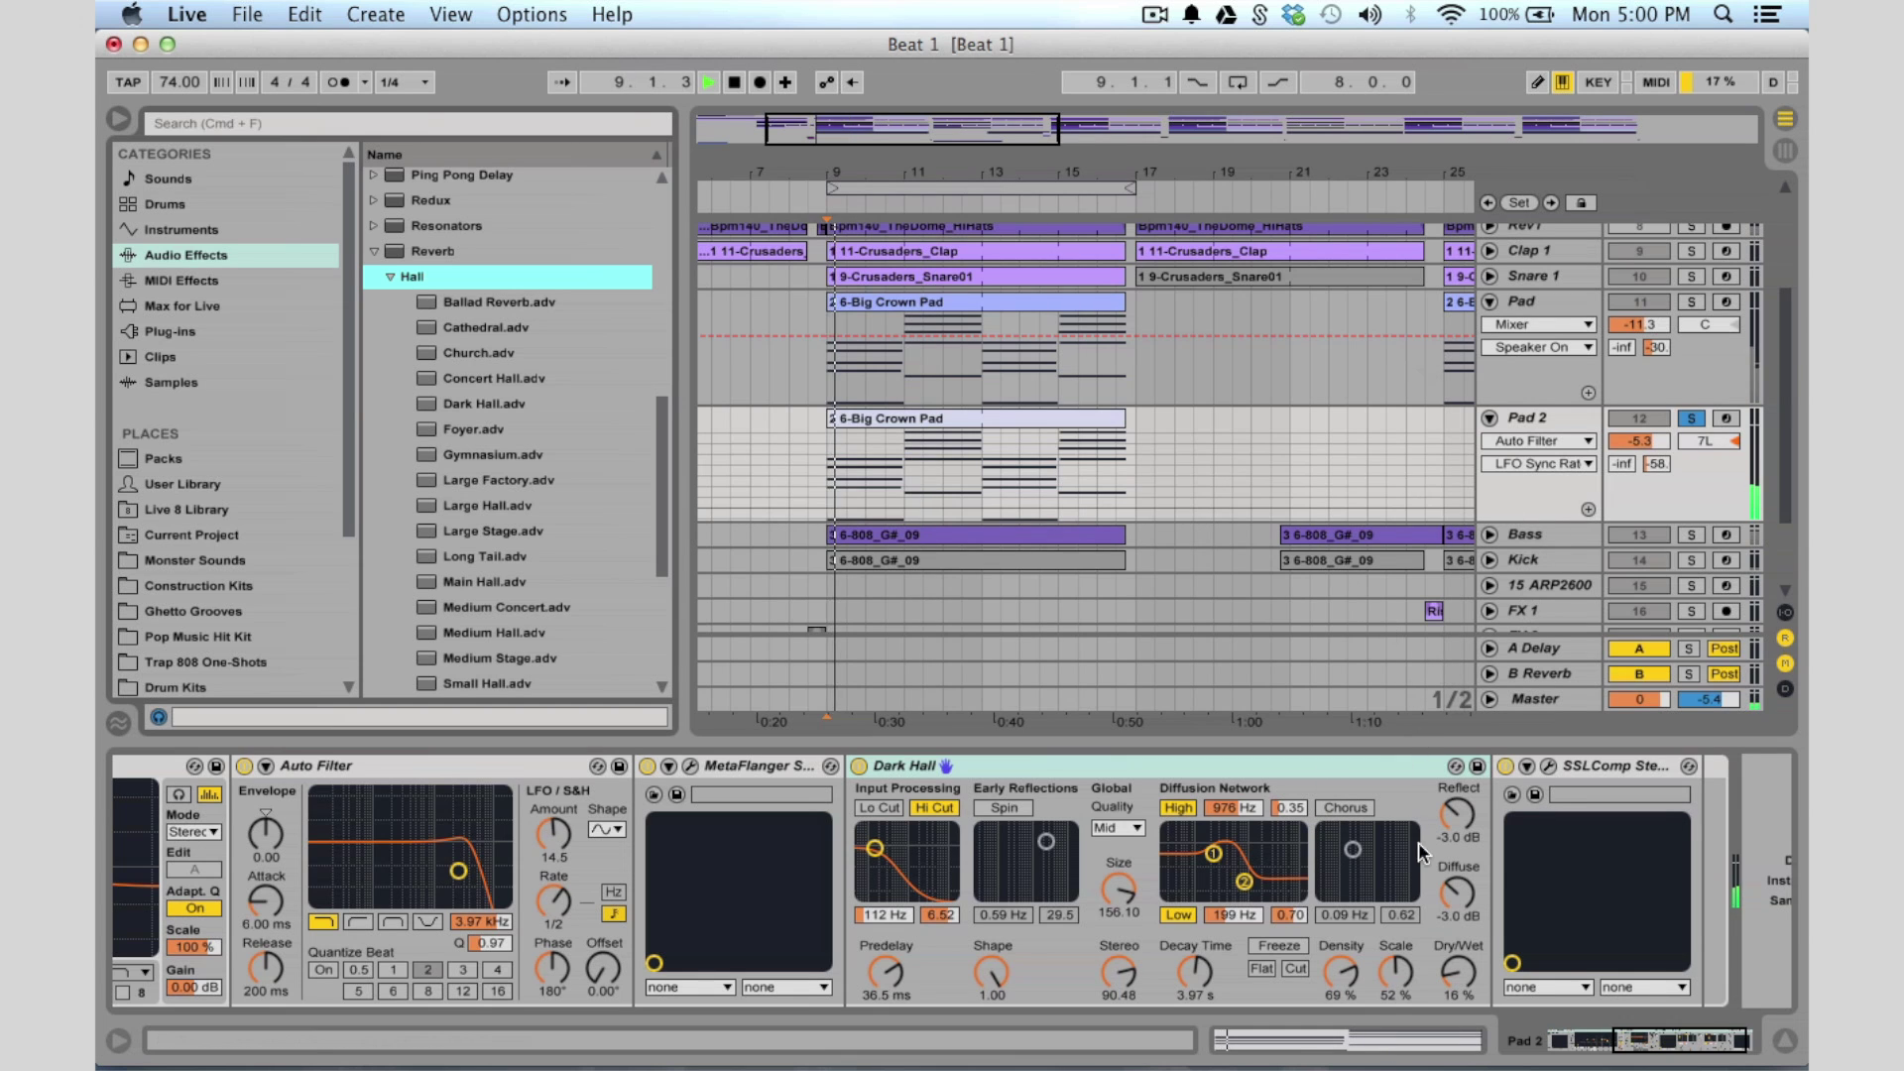
left_click_drag(1461, 977, 1462, 893)
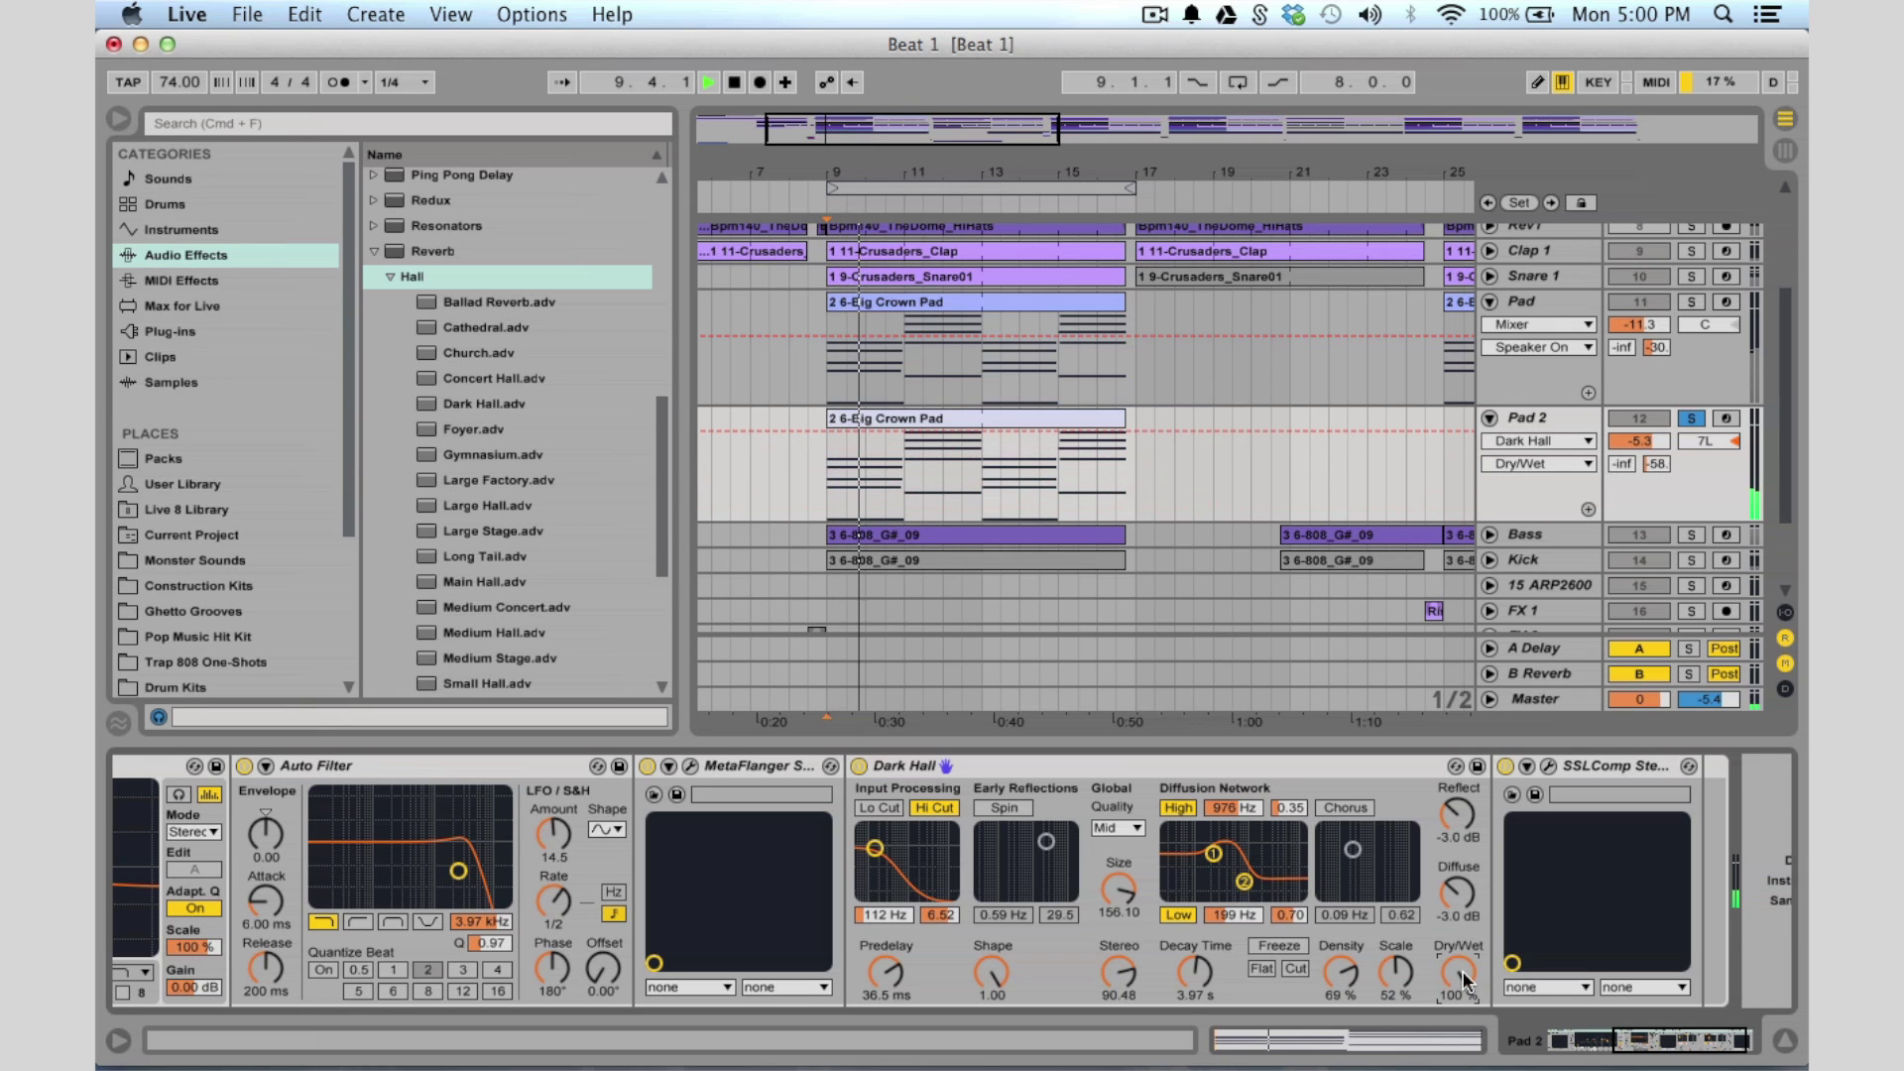
left_click_drag(1464, 980, 1464, 1053)
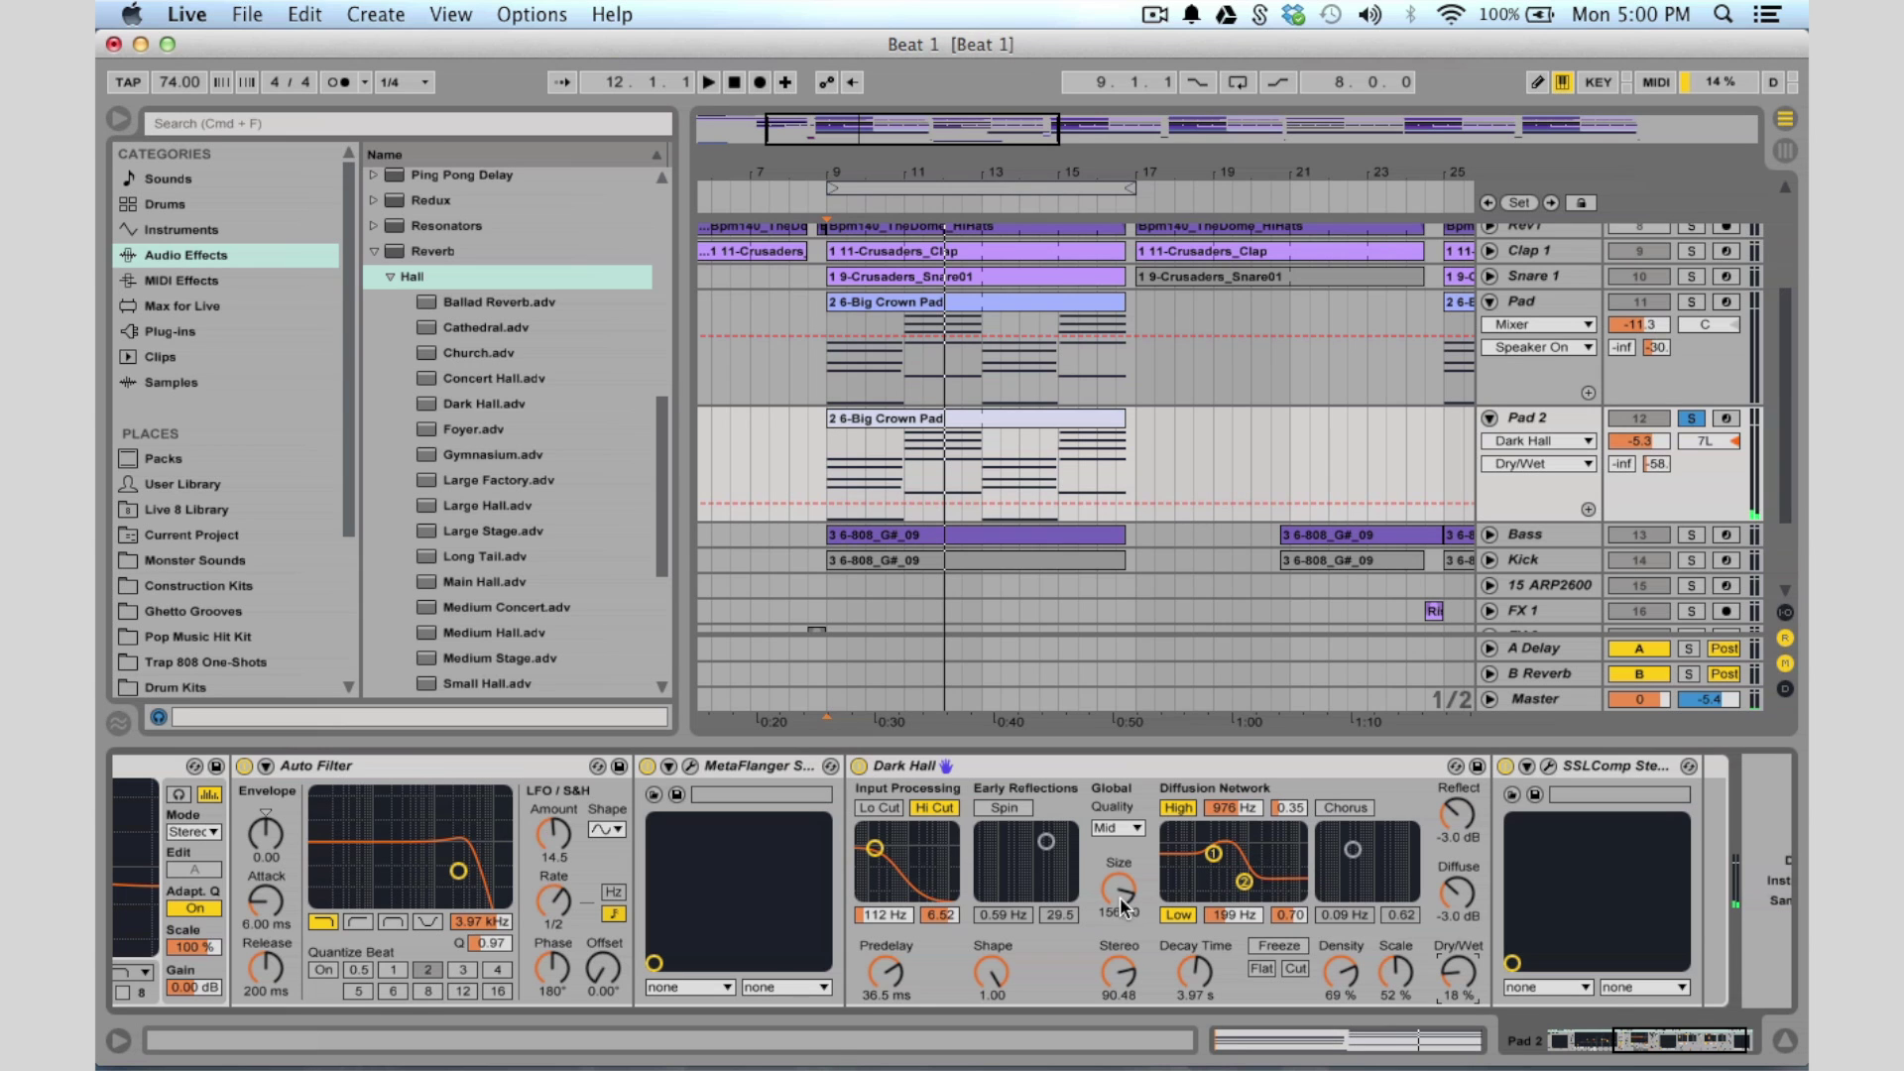
View the SSLComp compressor's settings at the end of Pad 2's device chain and close its window
scroll(1314, 890, "right", 3)
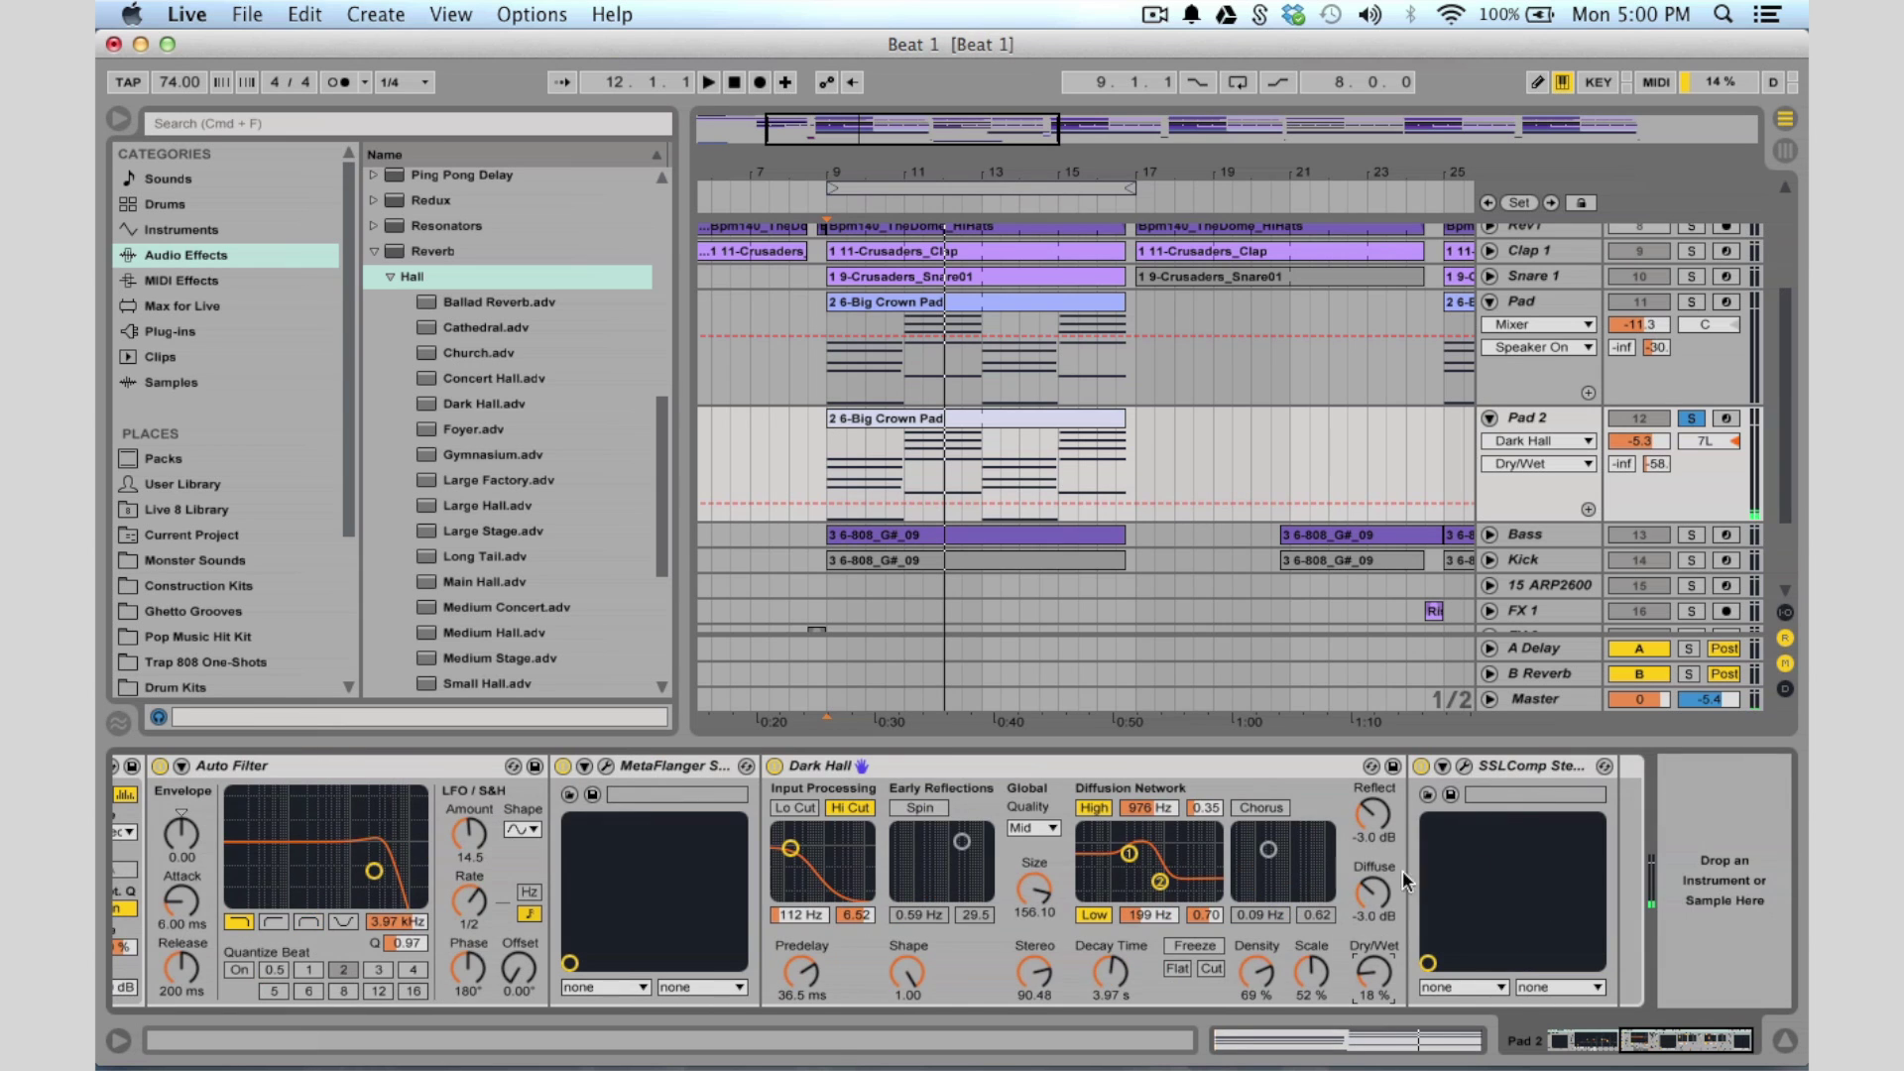
left_click(1465, 767)
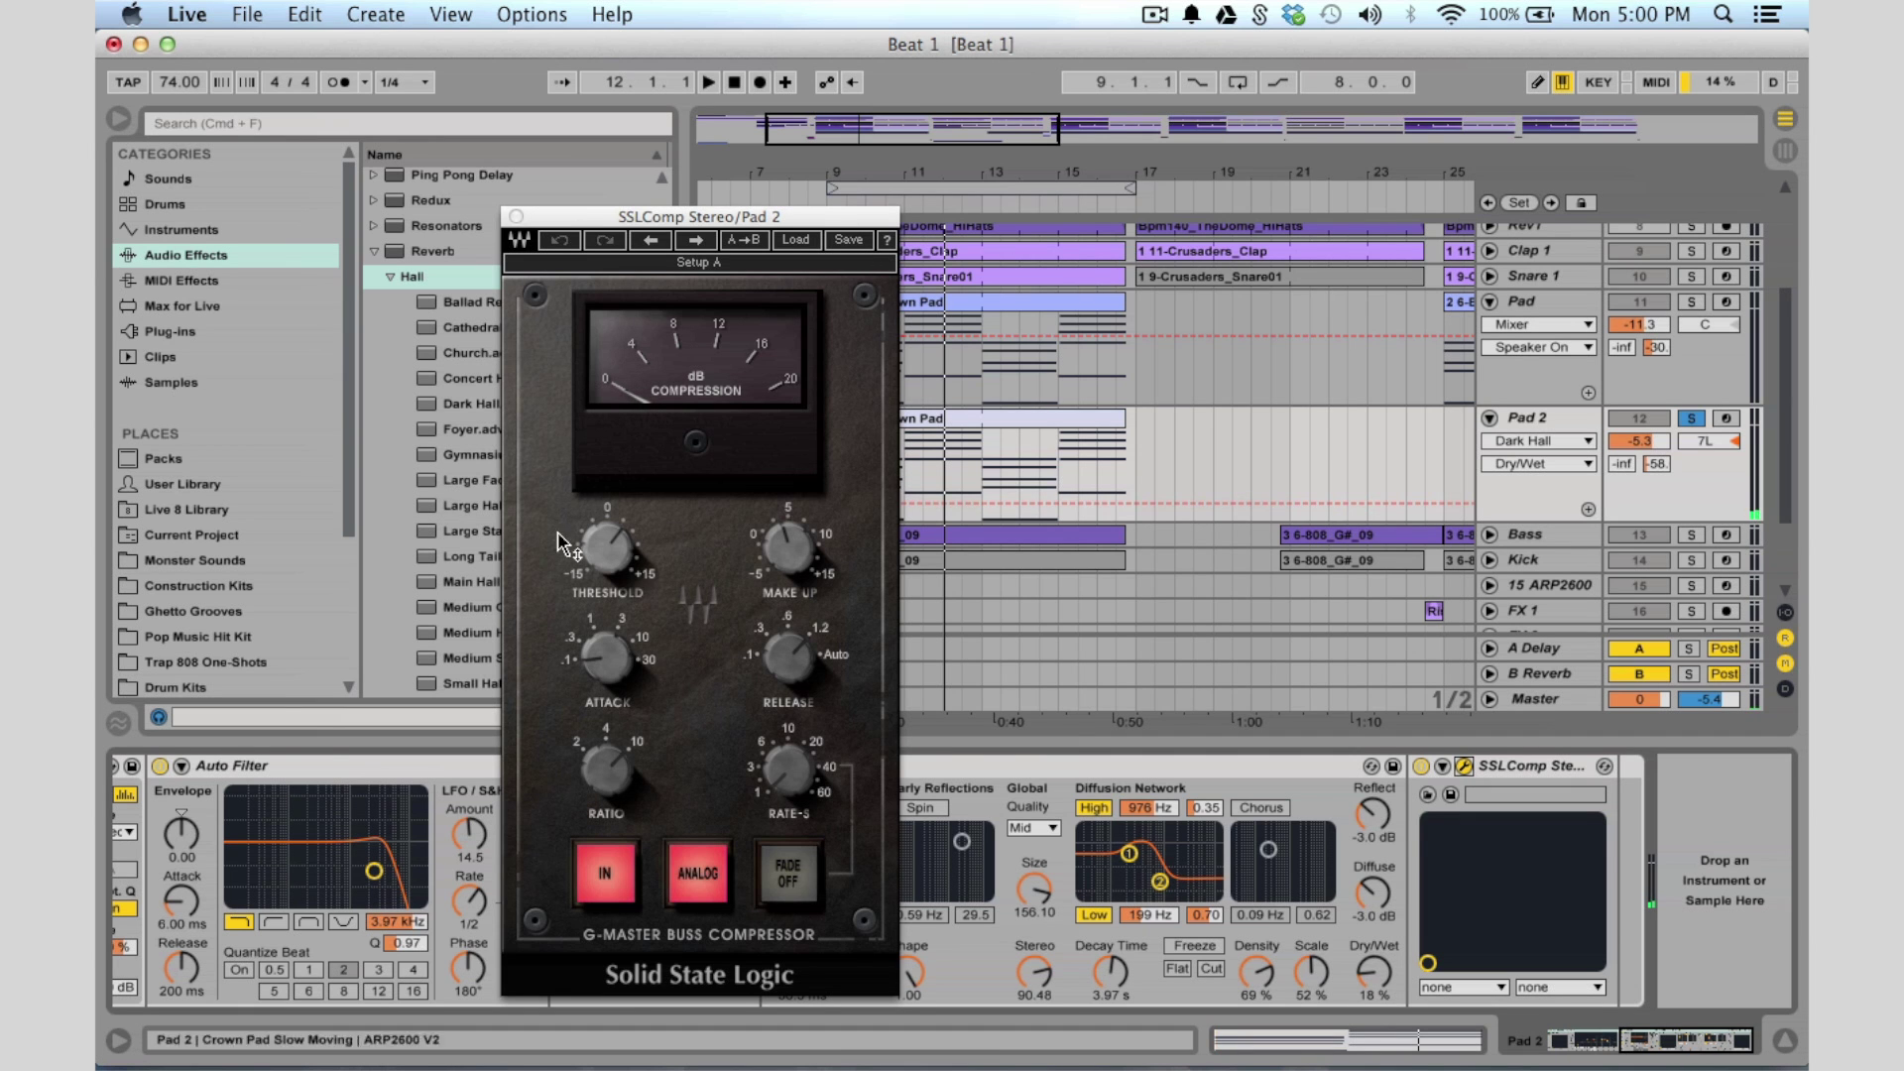
left_click(514, 217)
Review Pad 2's full device chain from the ARP2600 V2 through EQ Eight, Auto Filter, MetaFlanger and Dark Hall to SSLComp
scroll(1054, 480, "left", 5)
scroll(702, 947, "left", 5)
scroll(701, 947, "left", 4)
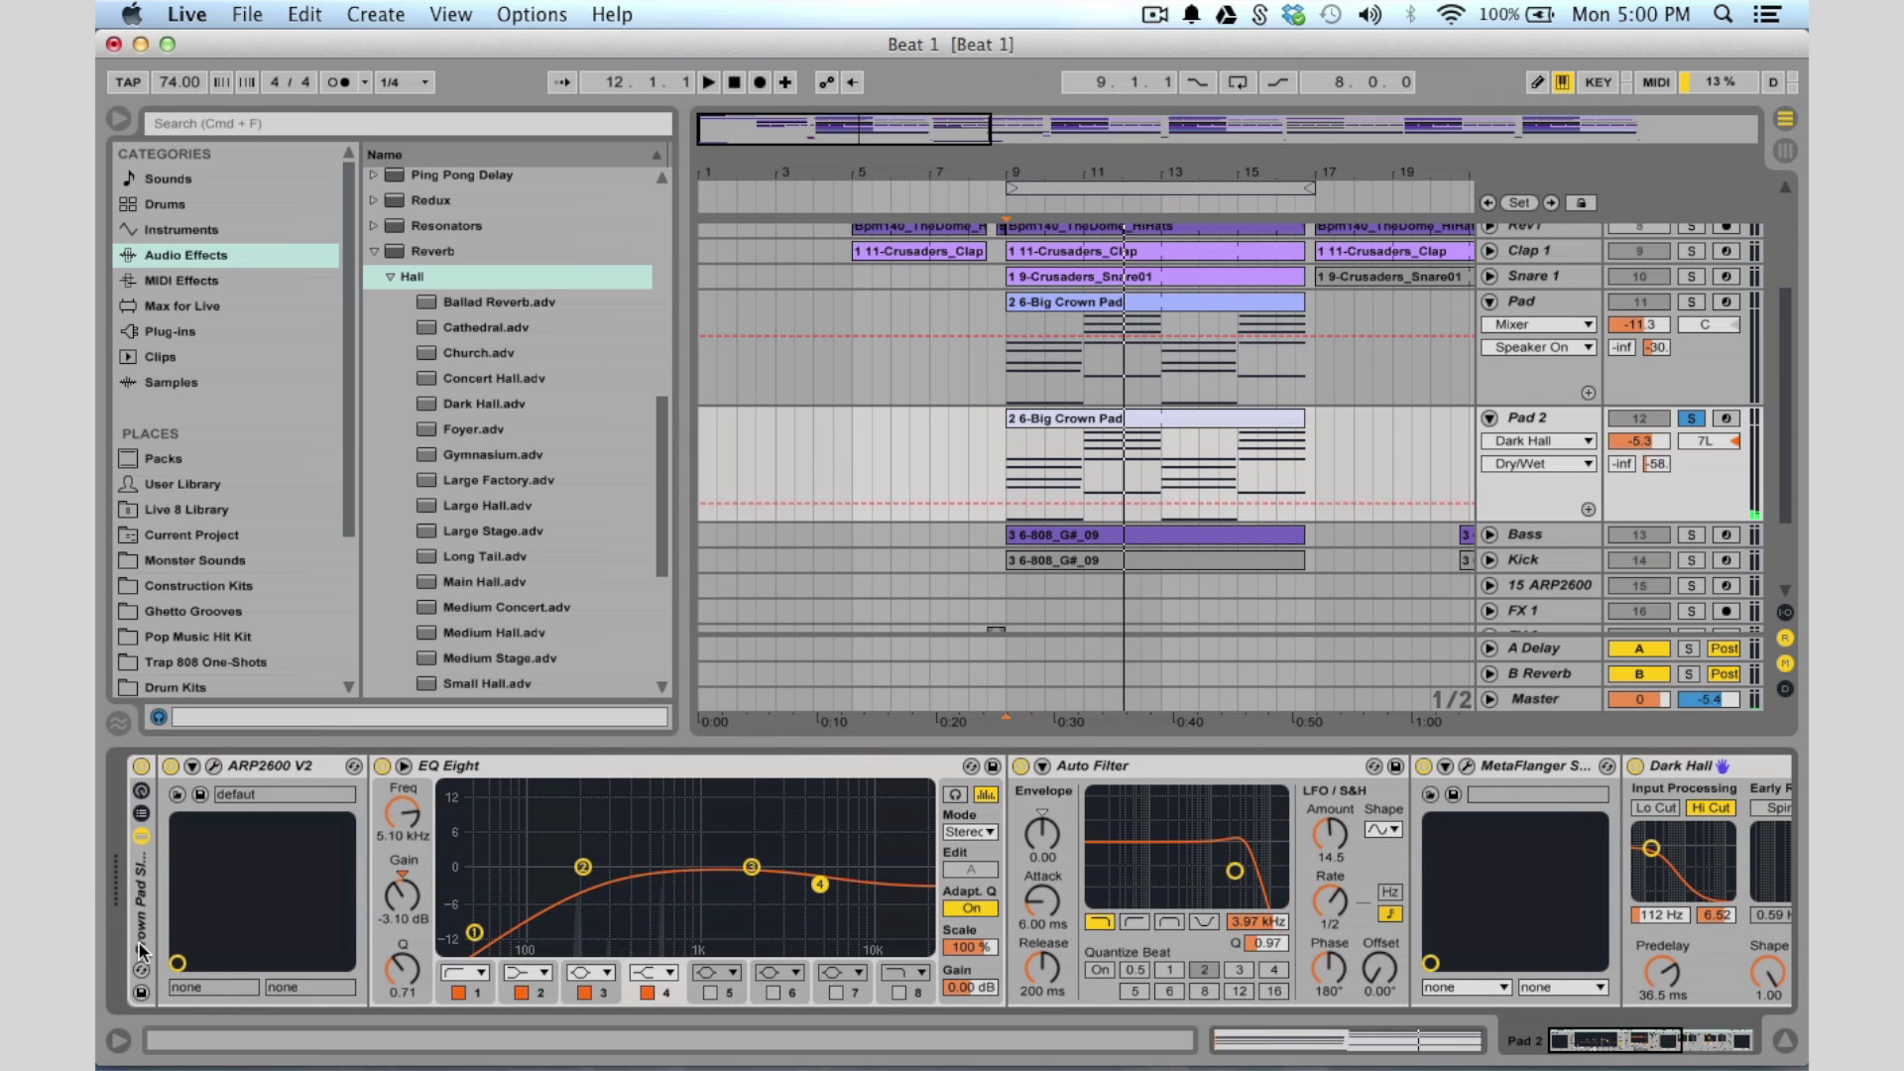
scroll(1710, 879, "right", 8)
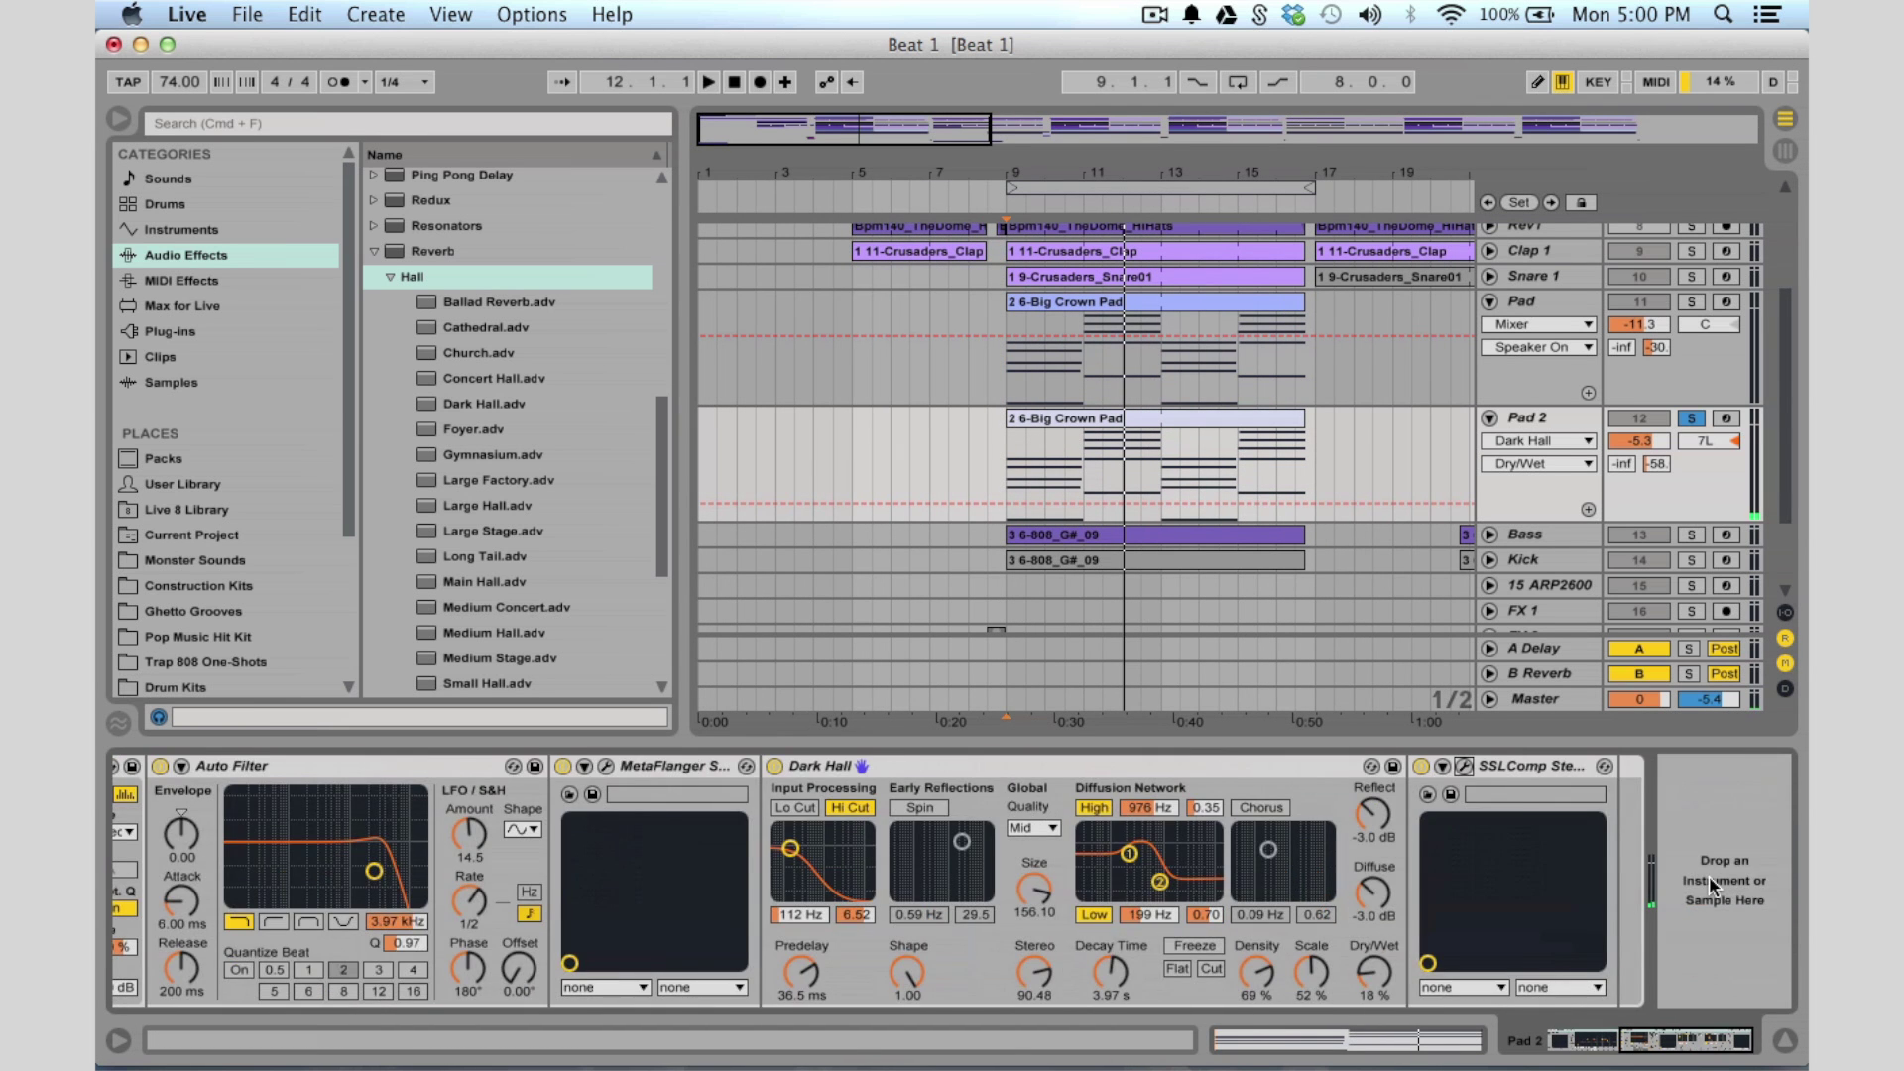
scroll(1710, 878, "left", 8)
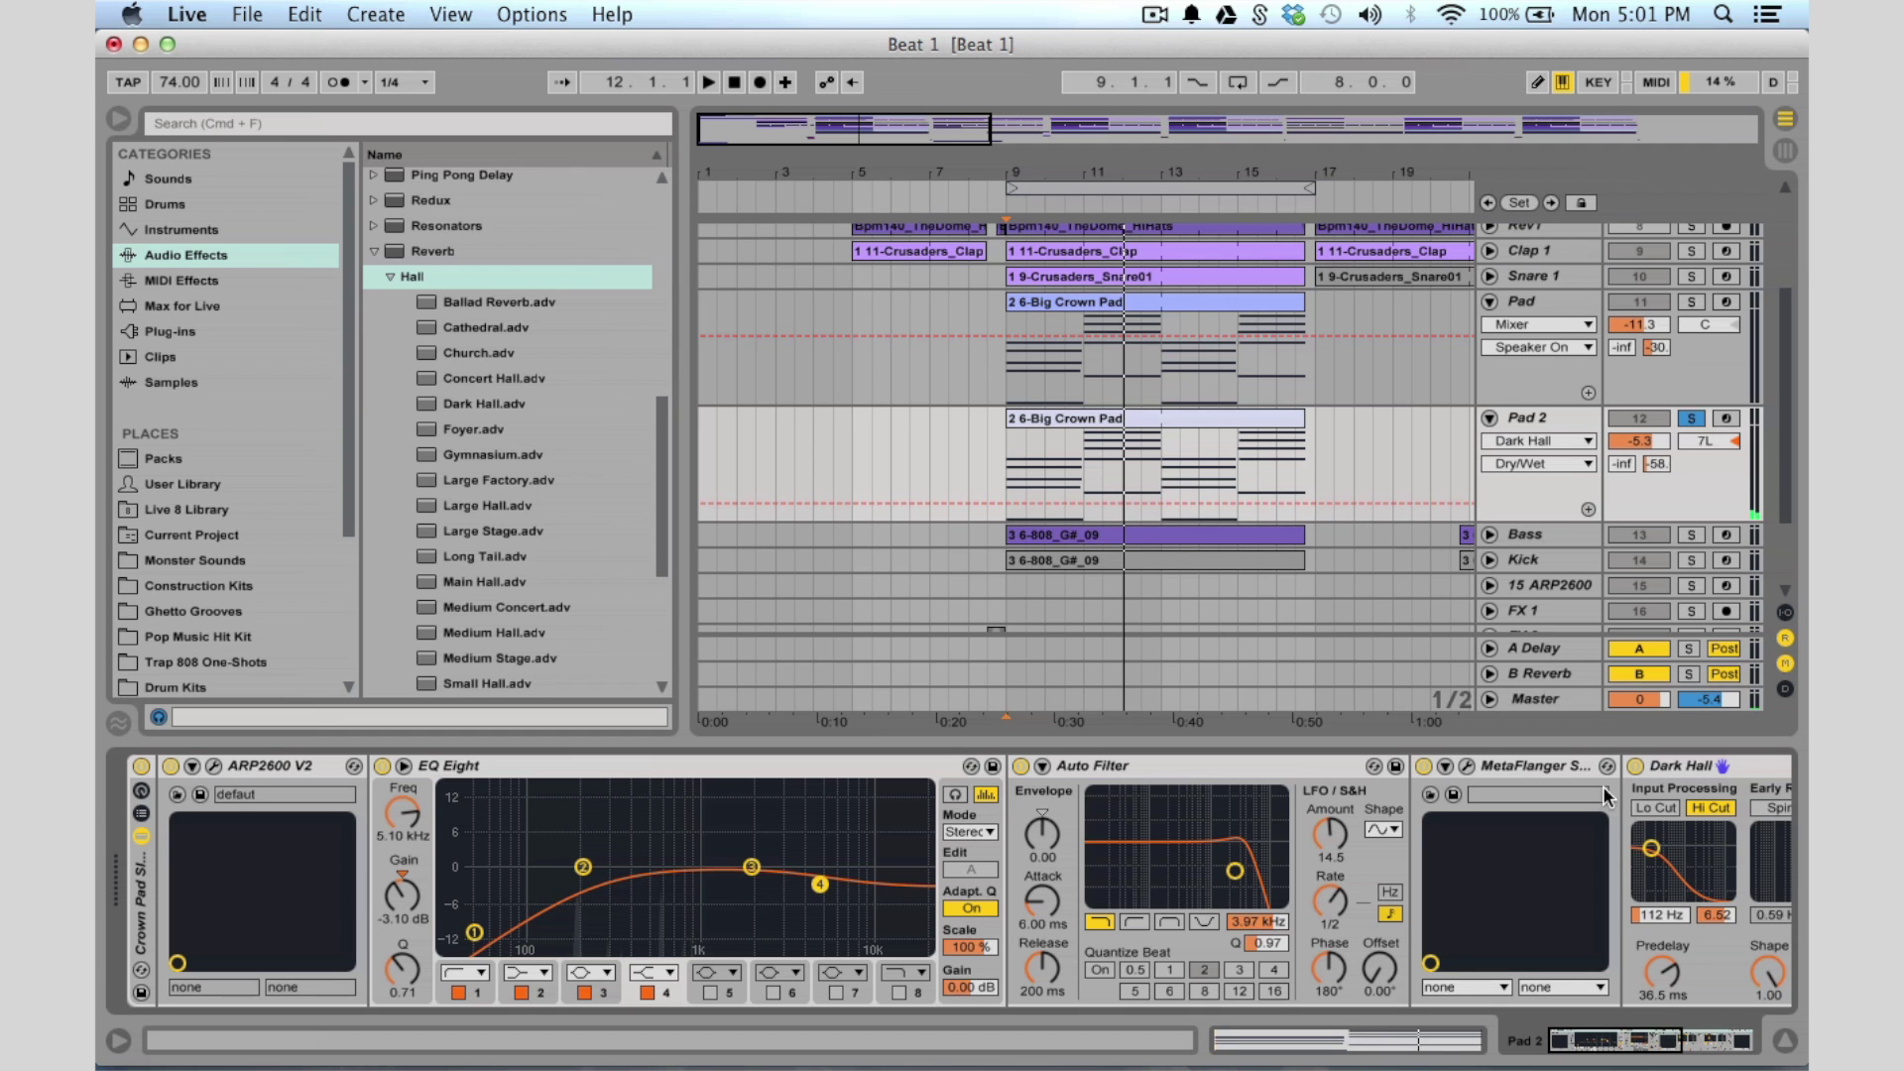
scroll(1735, 881, "right", 5)
scroll(1735, 881, "left", 5)
scroll(414, 850, "right", 3)
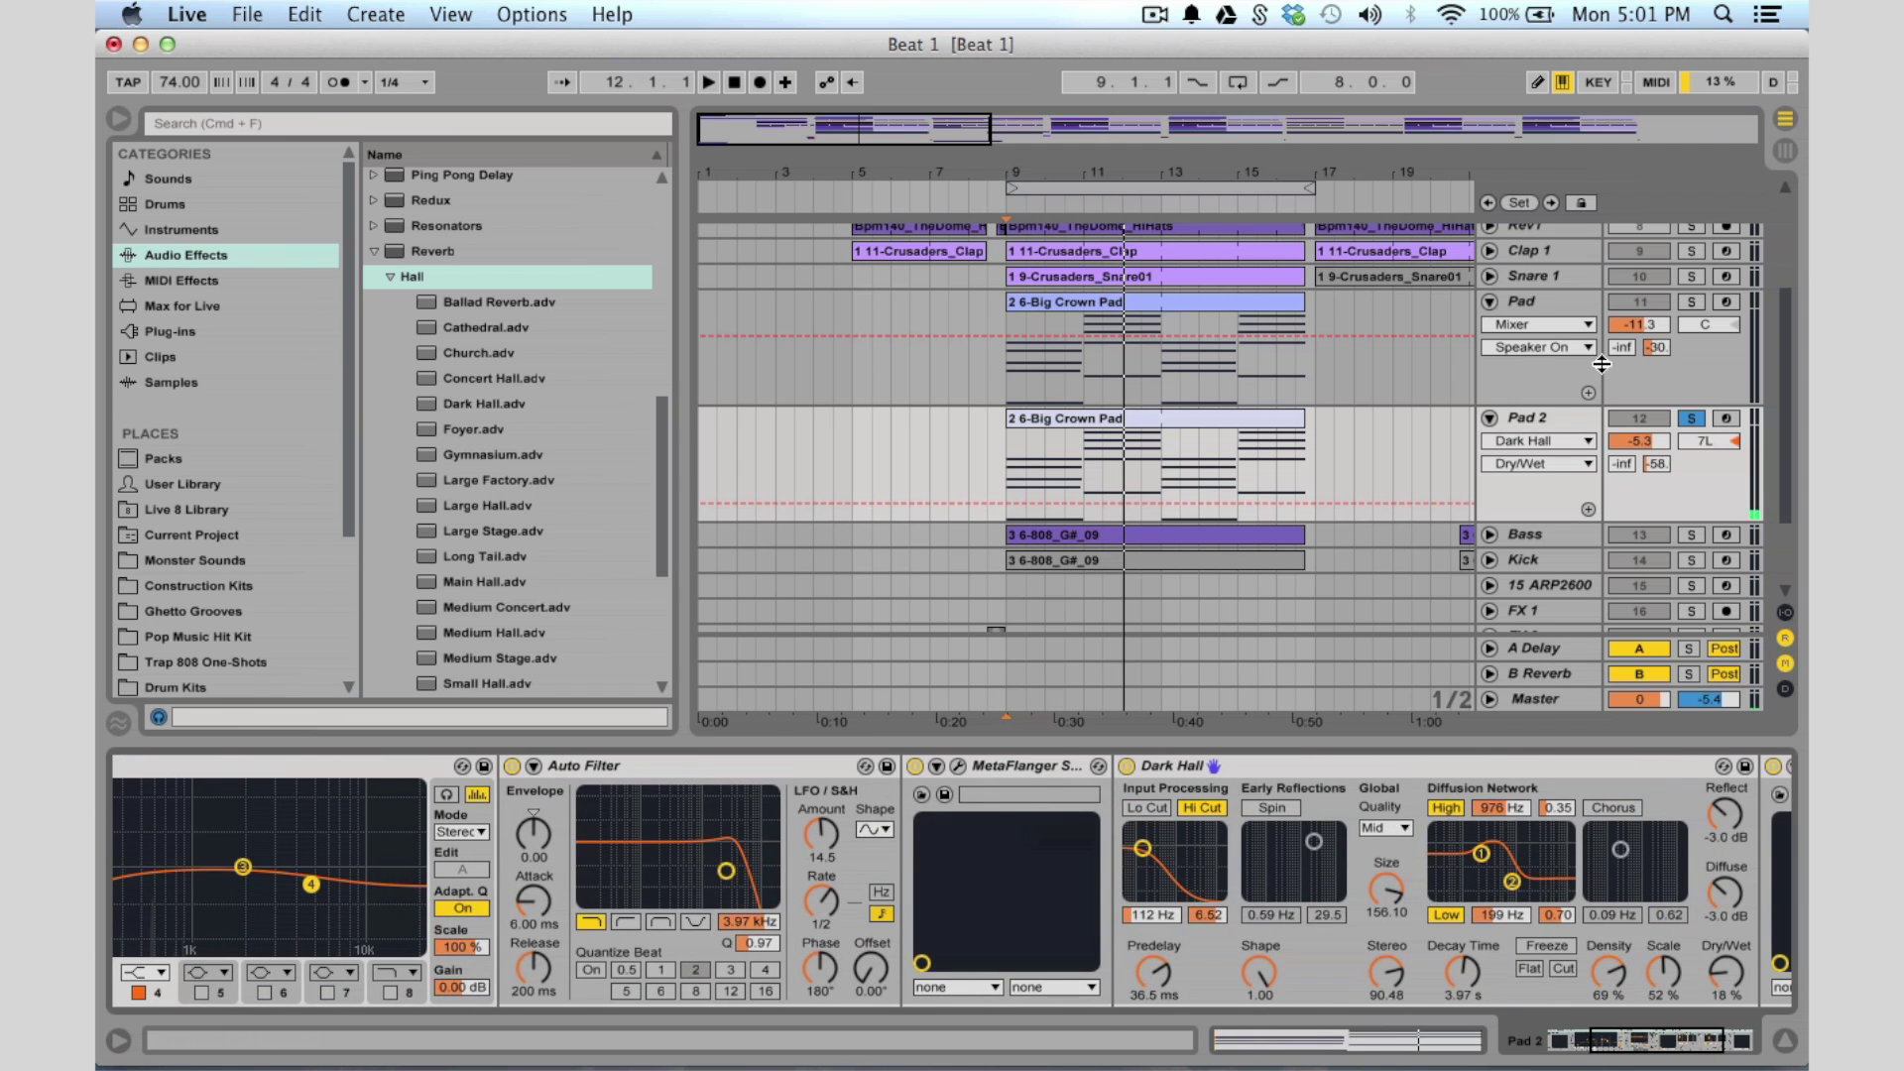
Fold the Pad 2 and Pad tracks and show the full length of the arrangement
left_click(1490, 418)
left_click(1490, 301)
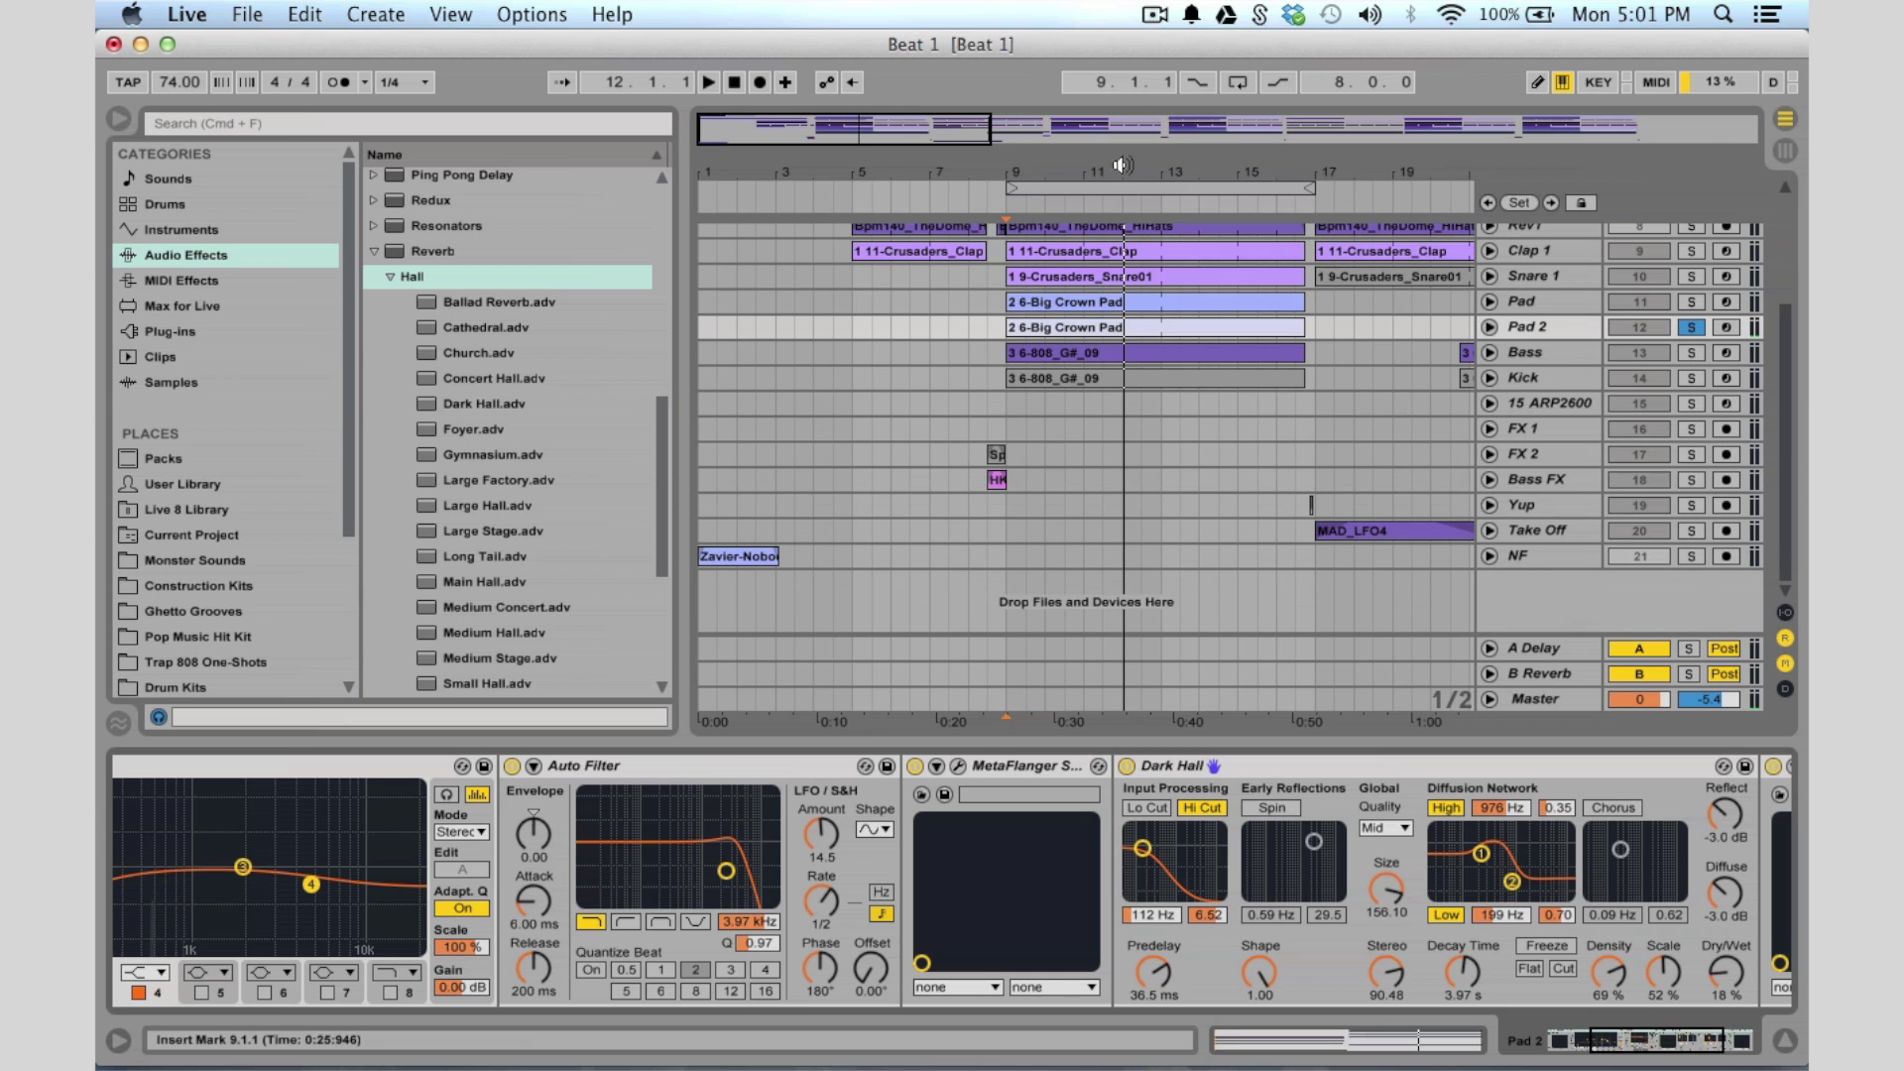
left_click_drag(1587, 137, 1589, 119)
scroll(724, 903, "left", 5)
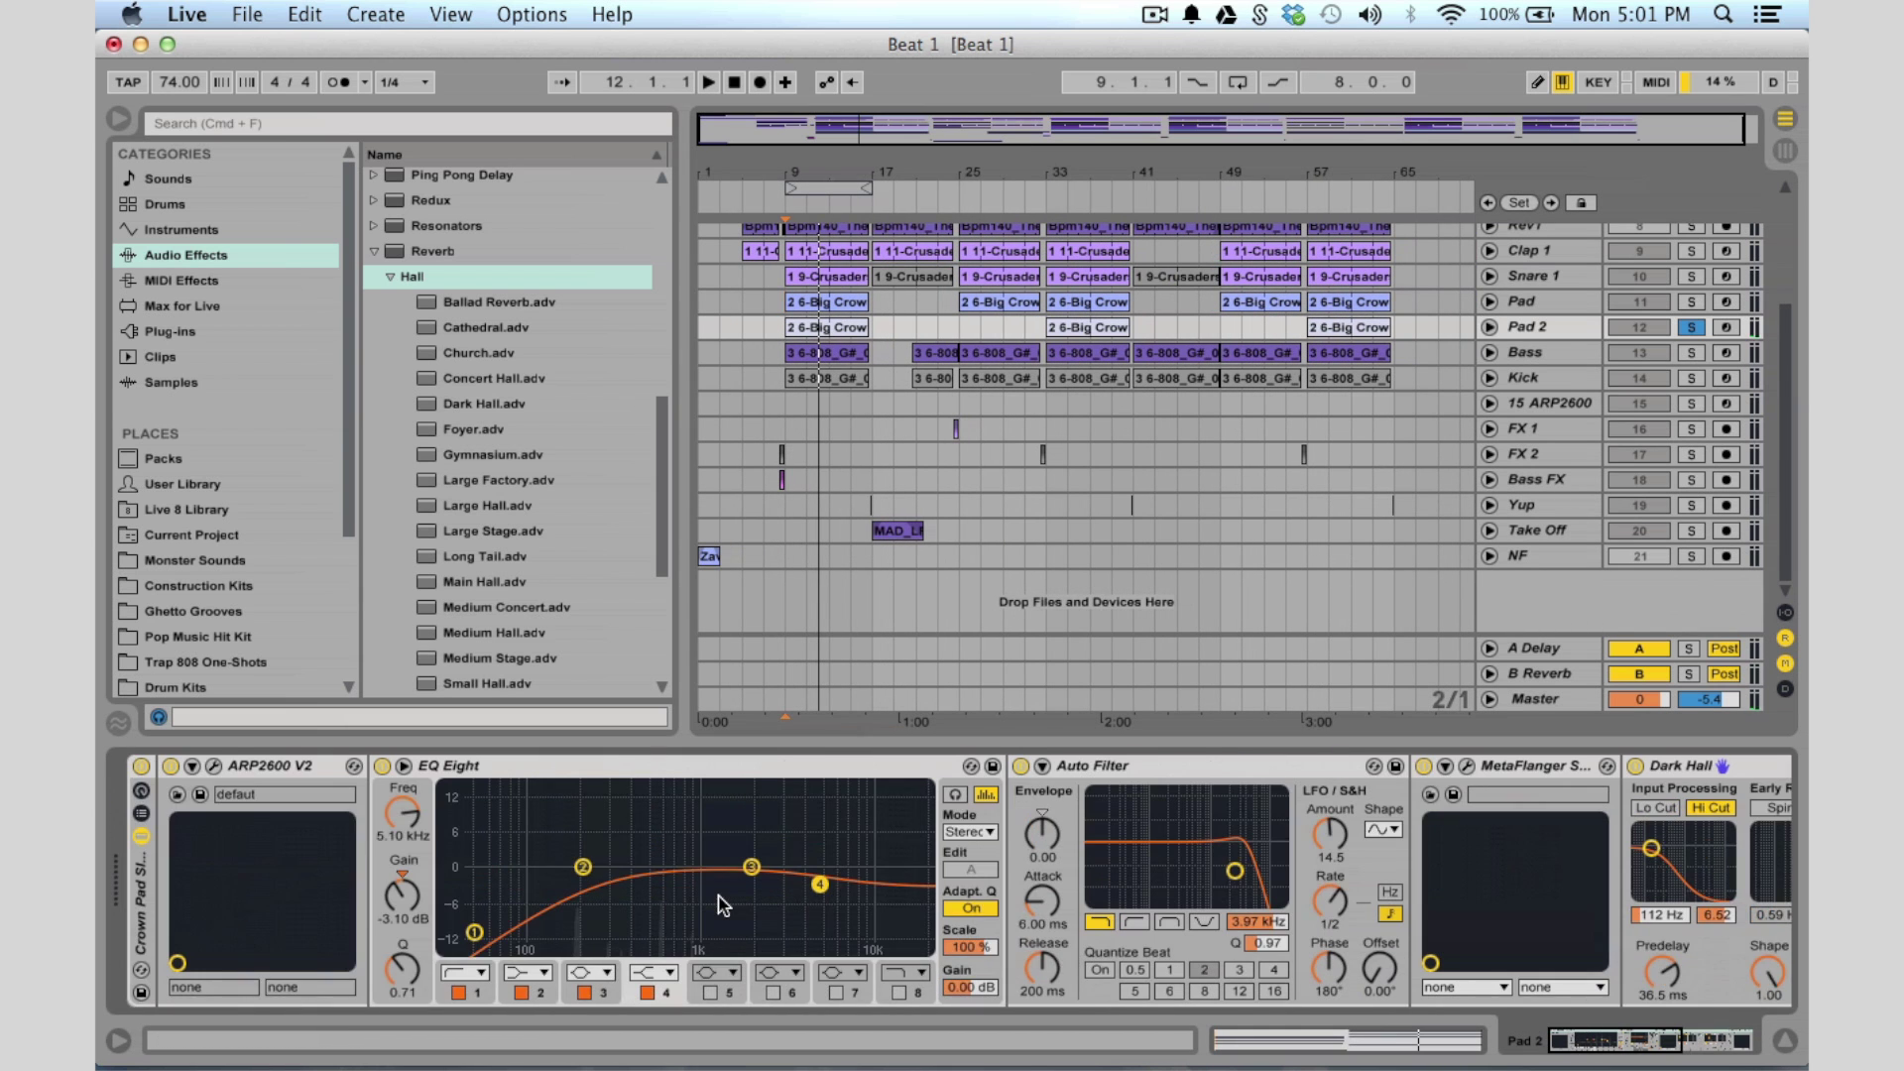
scroll(724, 903, "right", 8)
scroll(1636, 468, "up", 5)
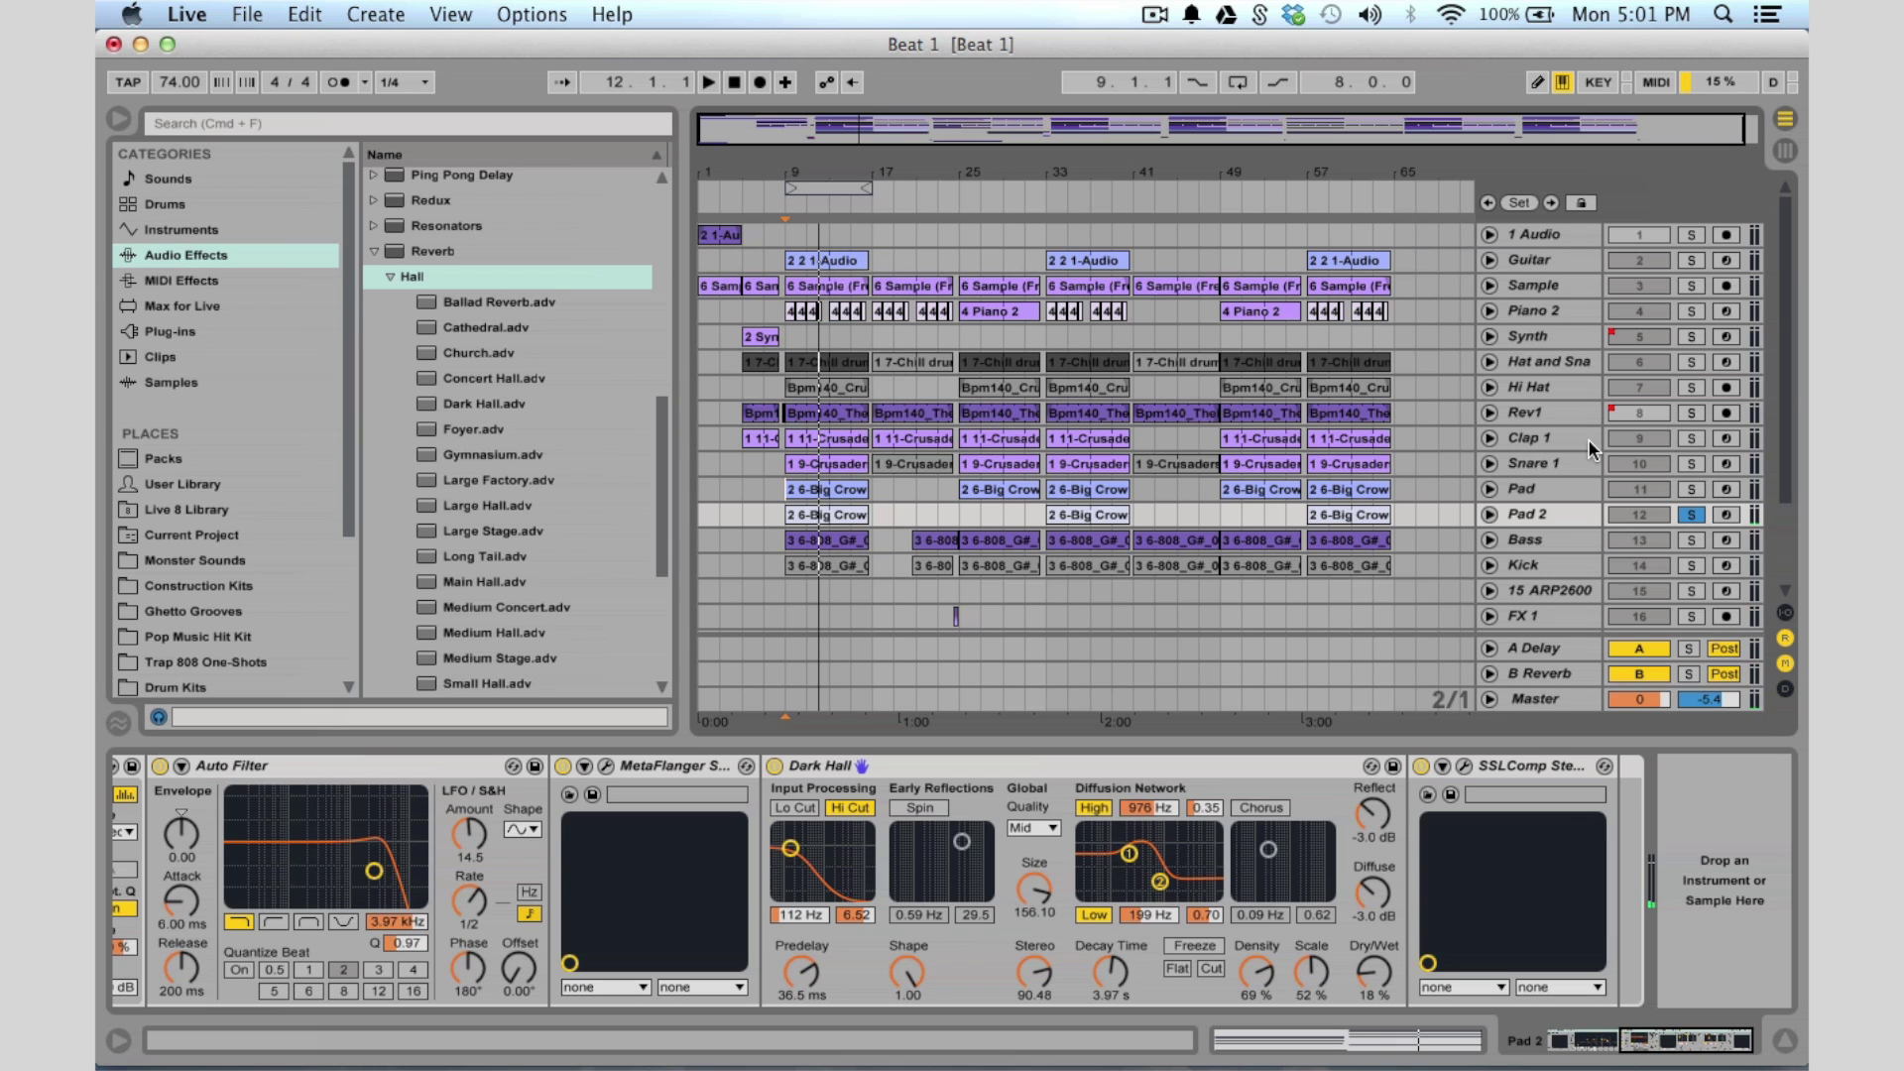
scroll(1557, 373, "down", 3)
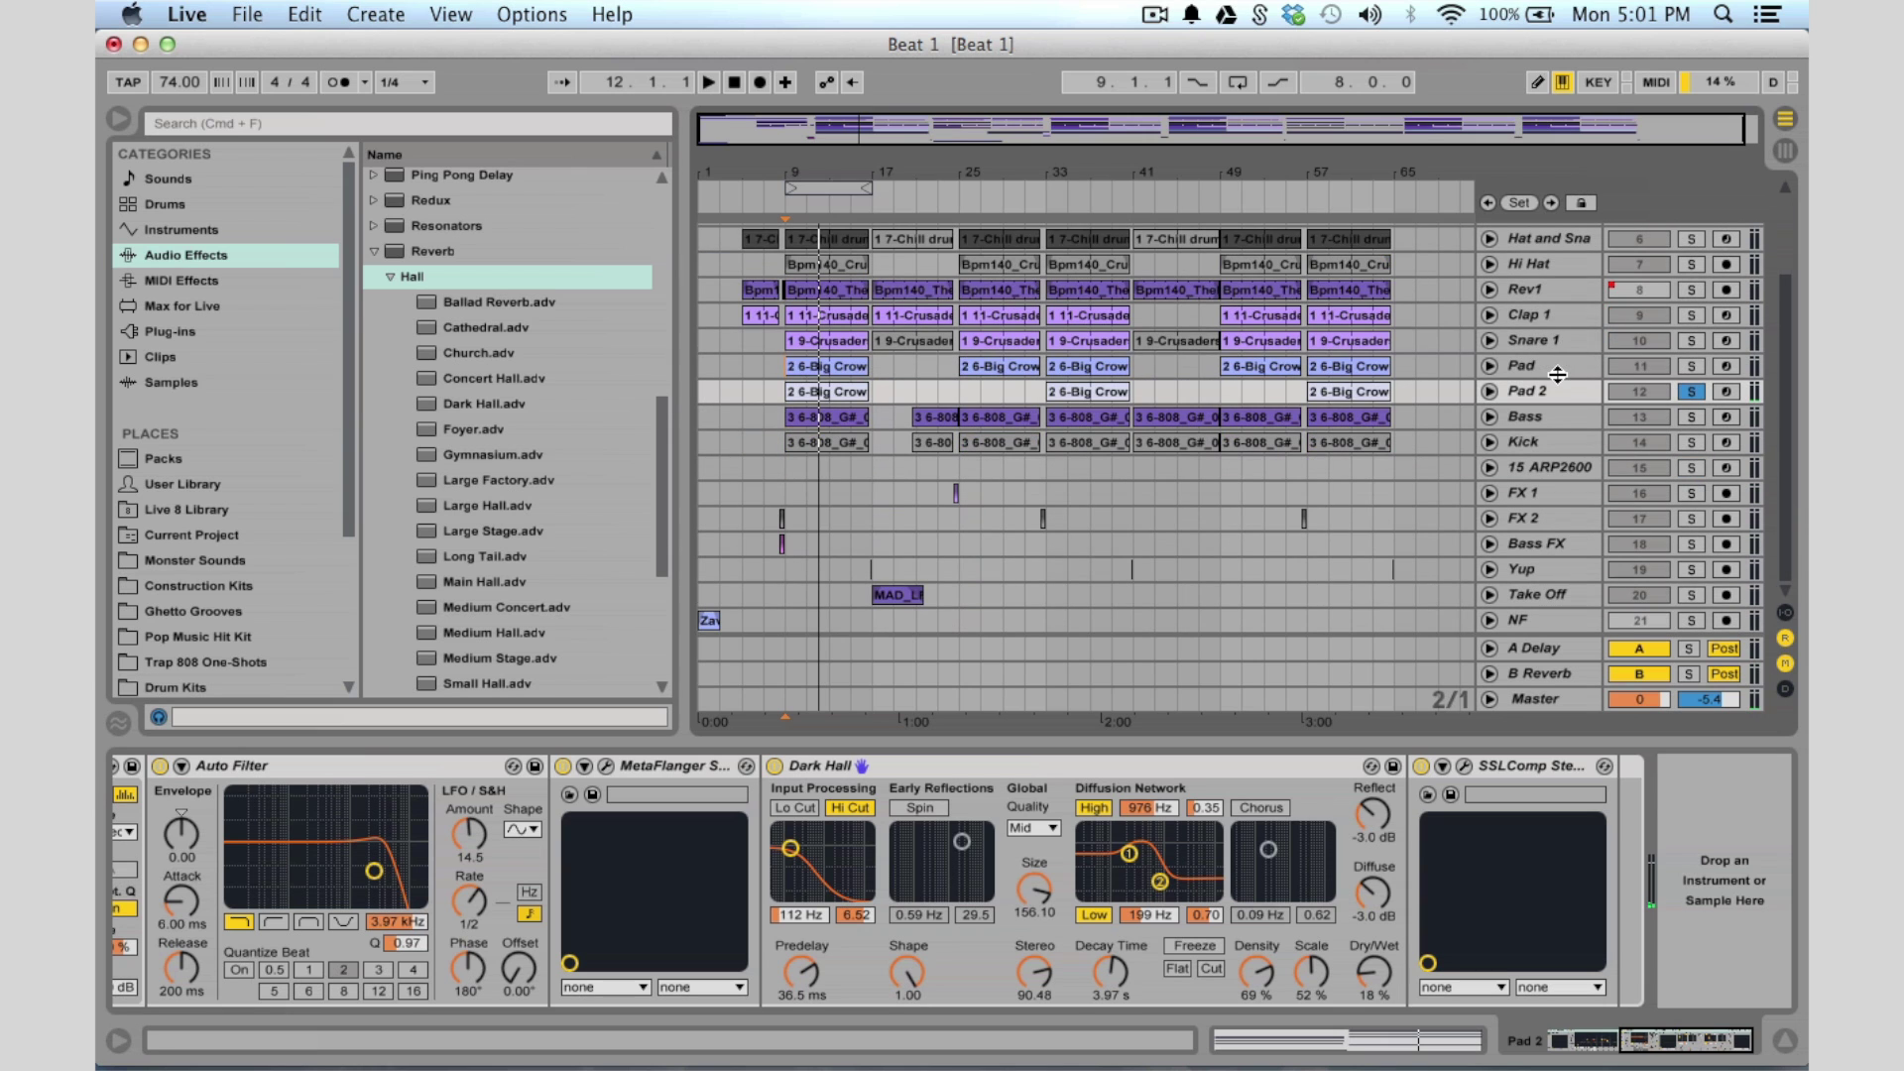
Unsolo the Pad 2 track, and unfold the FX 1 track to view its clip before folding it again
left_click(1696, 393)
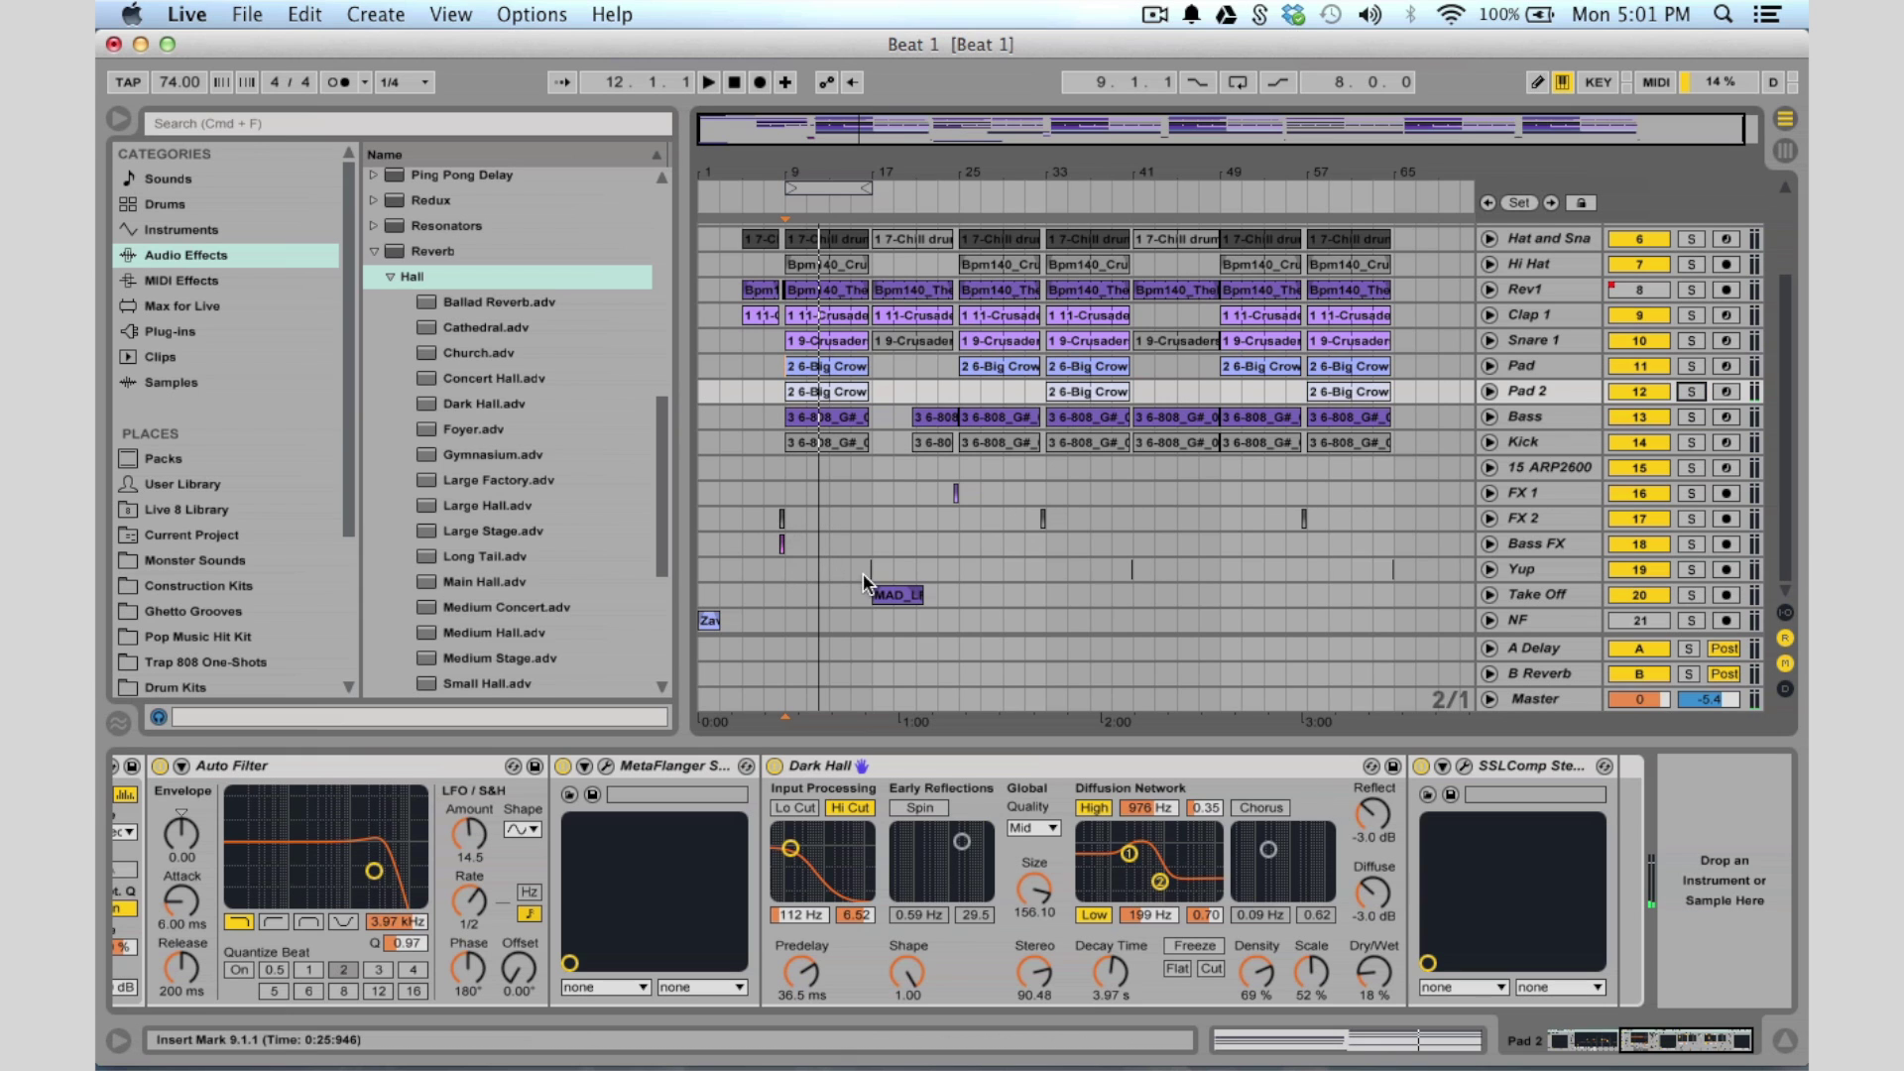
left_click(1489, 493)
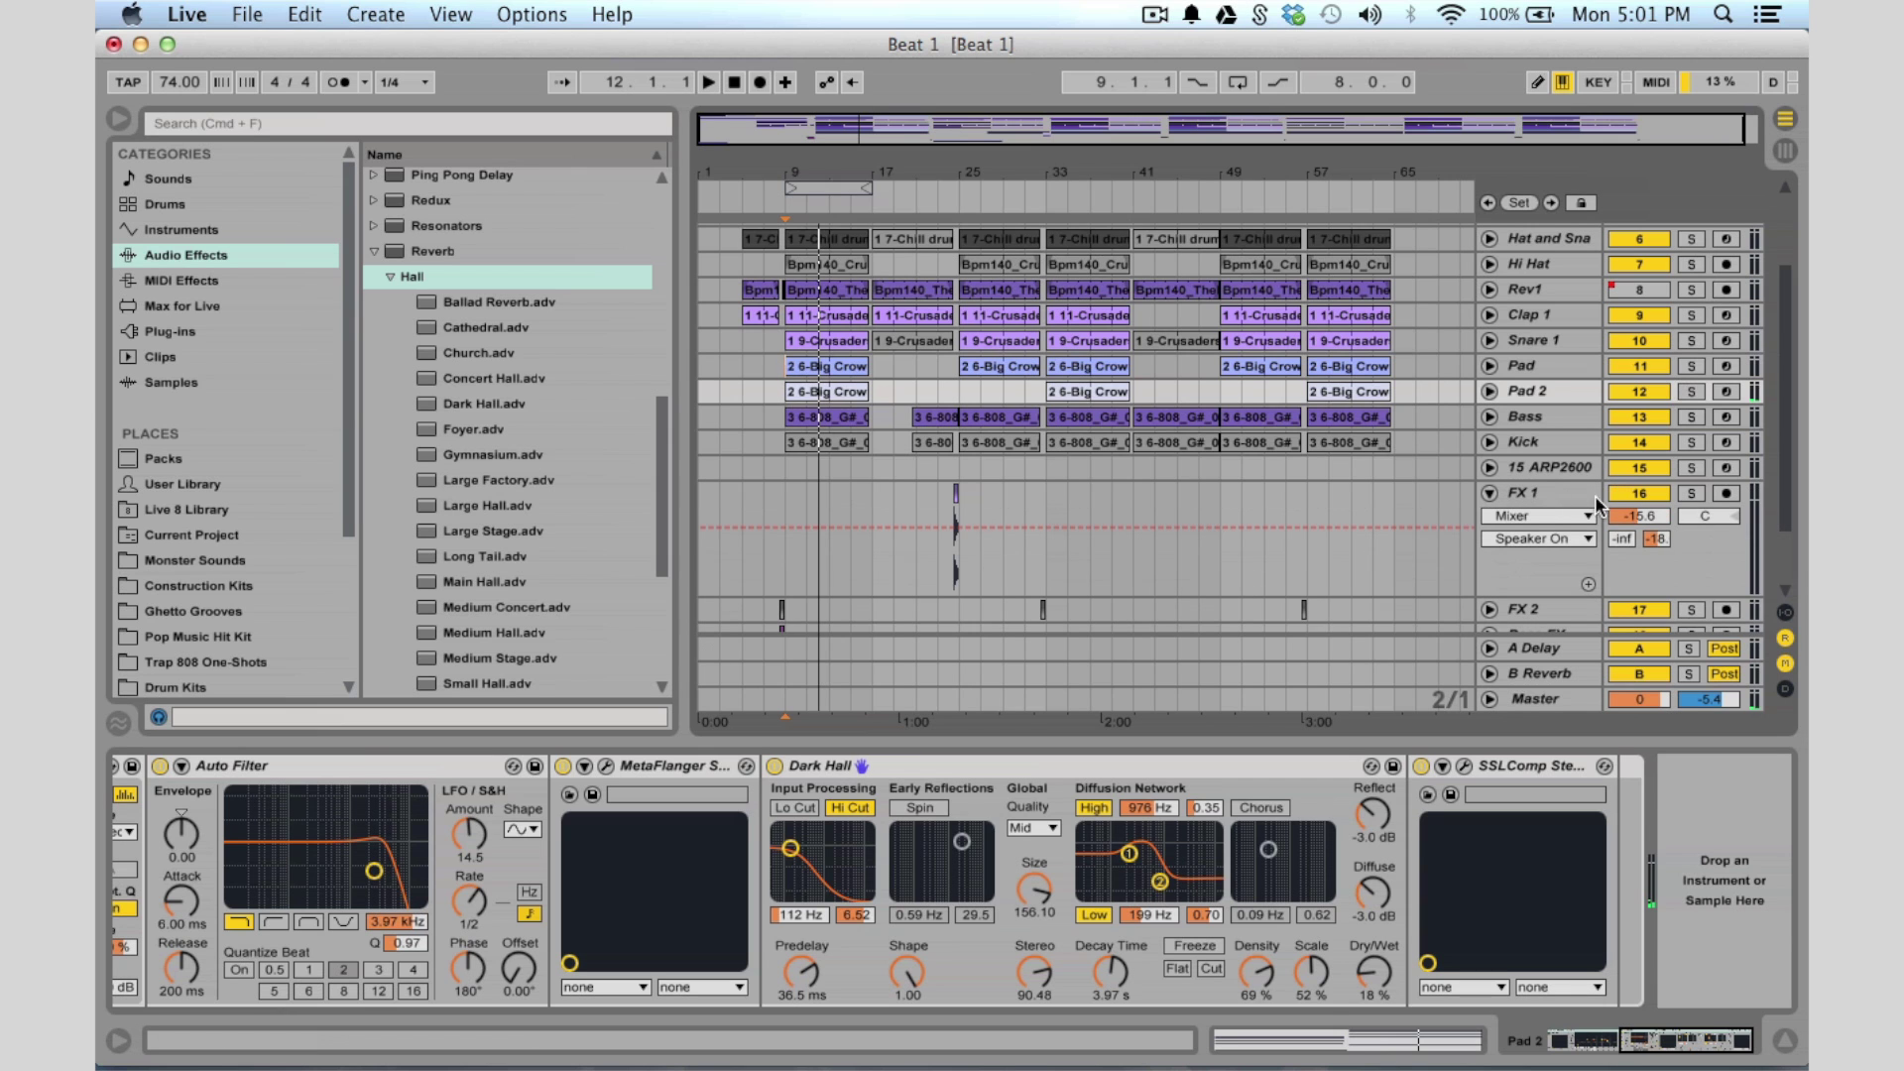
left_click(1490, 493)
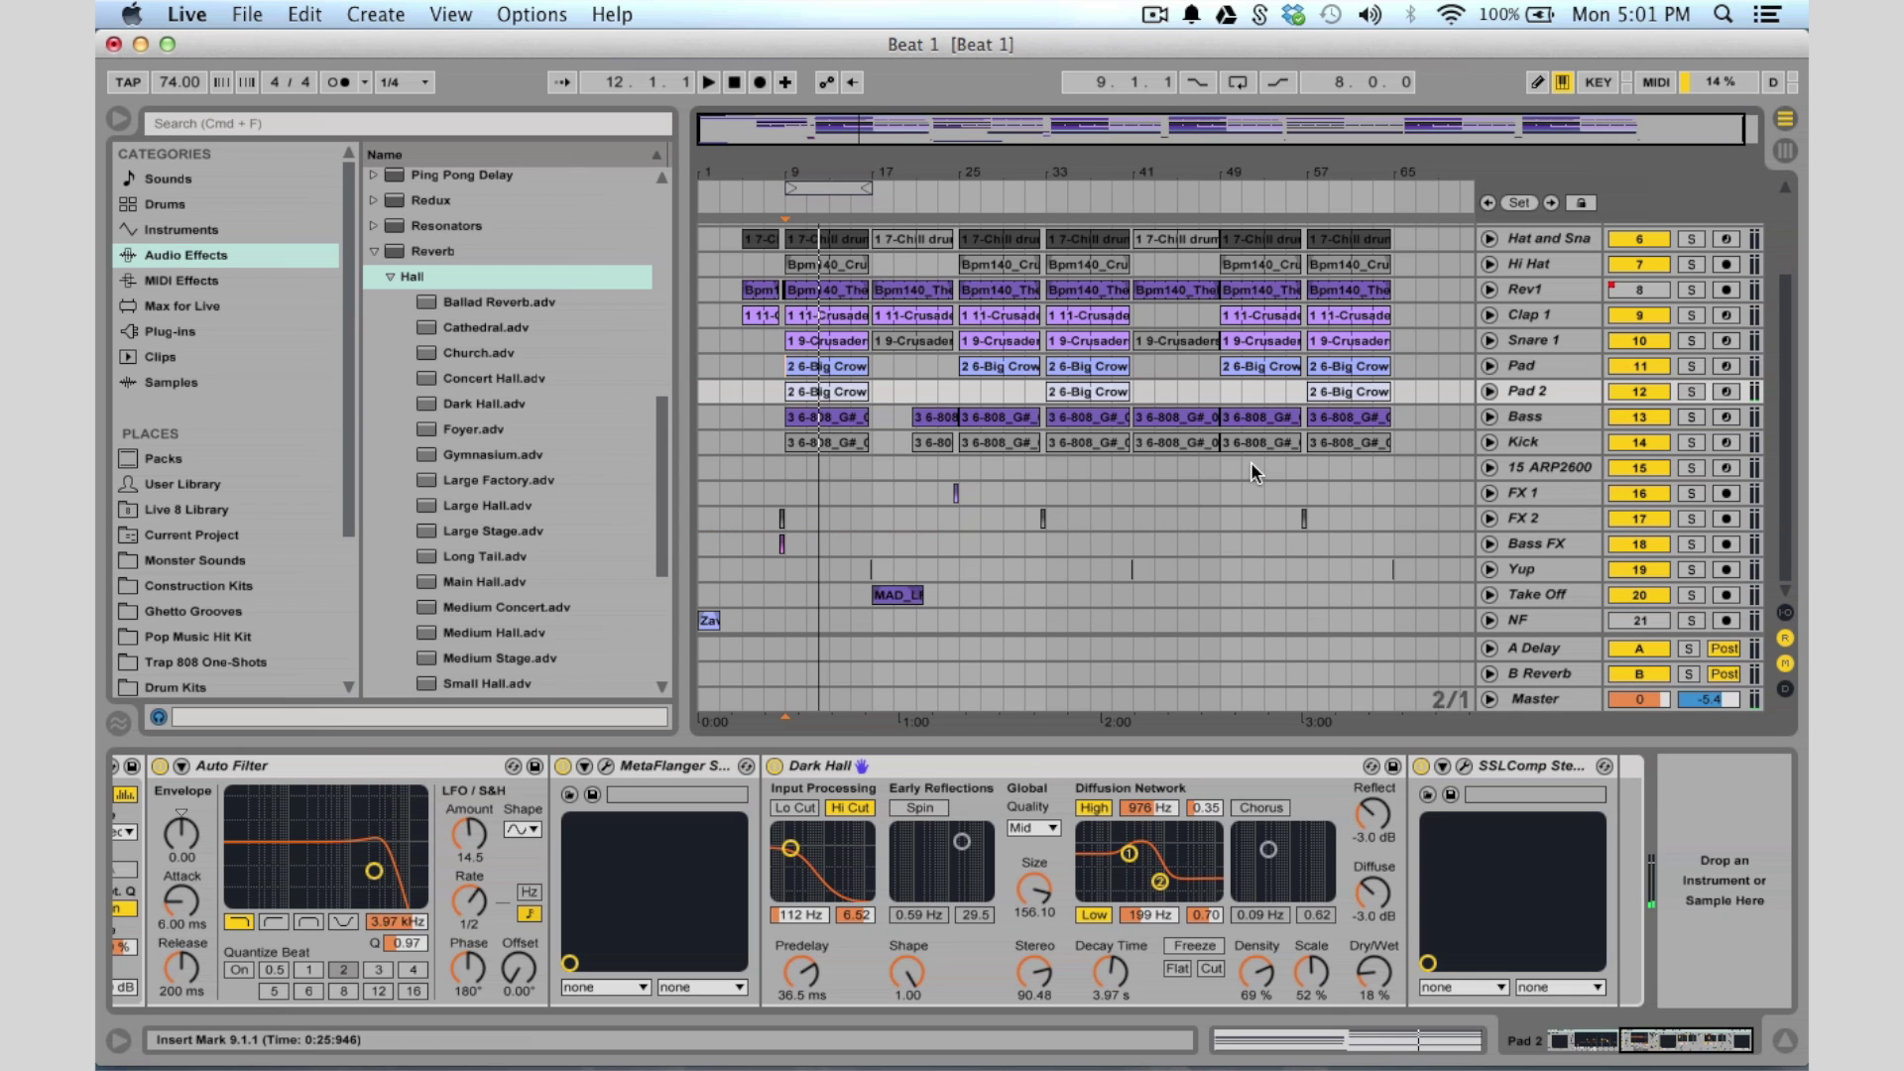
Place the insert mark at 5.1.1 on the Kick track and play the full arrangement from there
scroll(1251, 464, "up", 5)
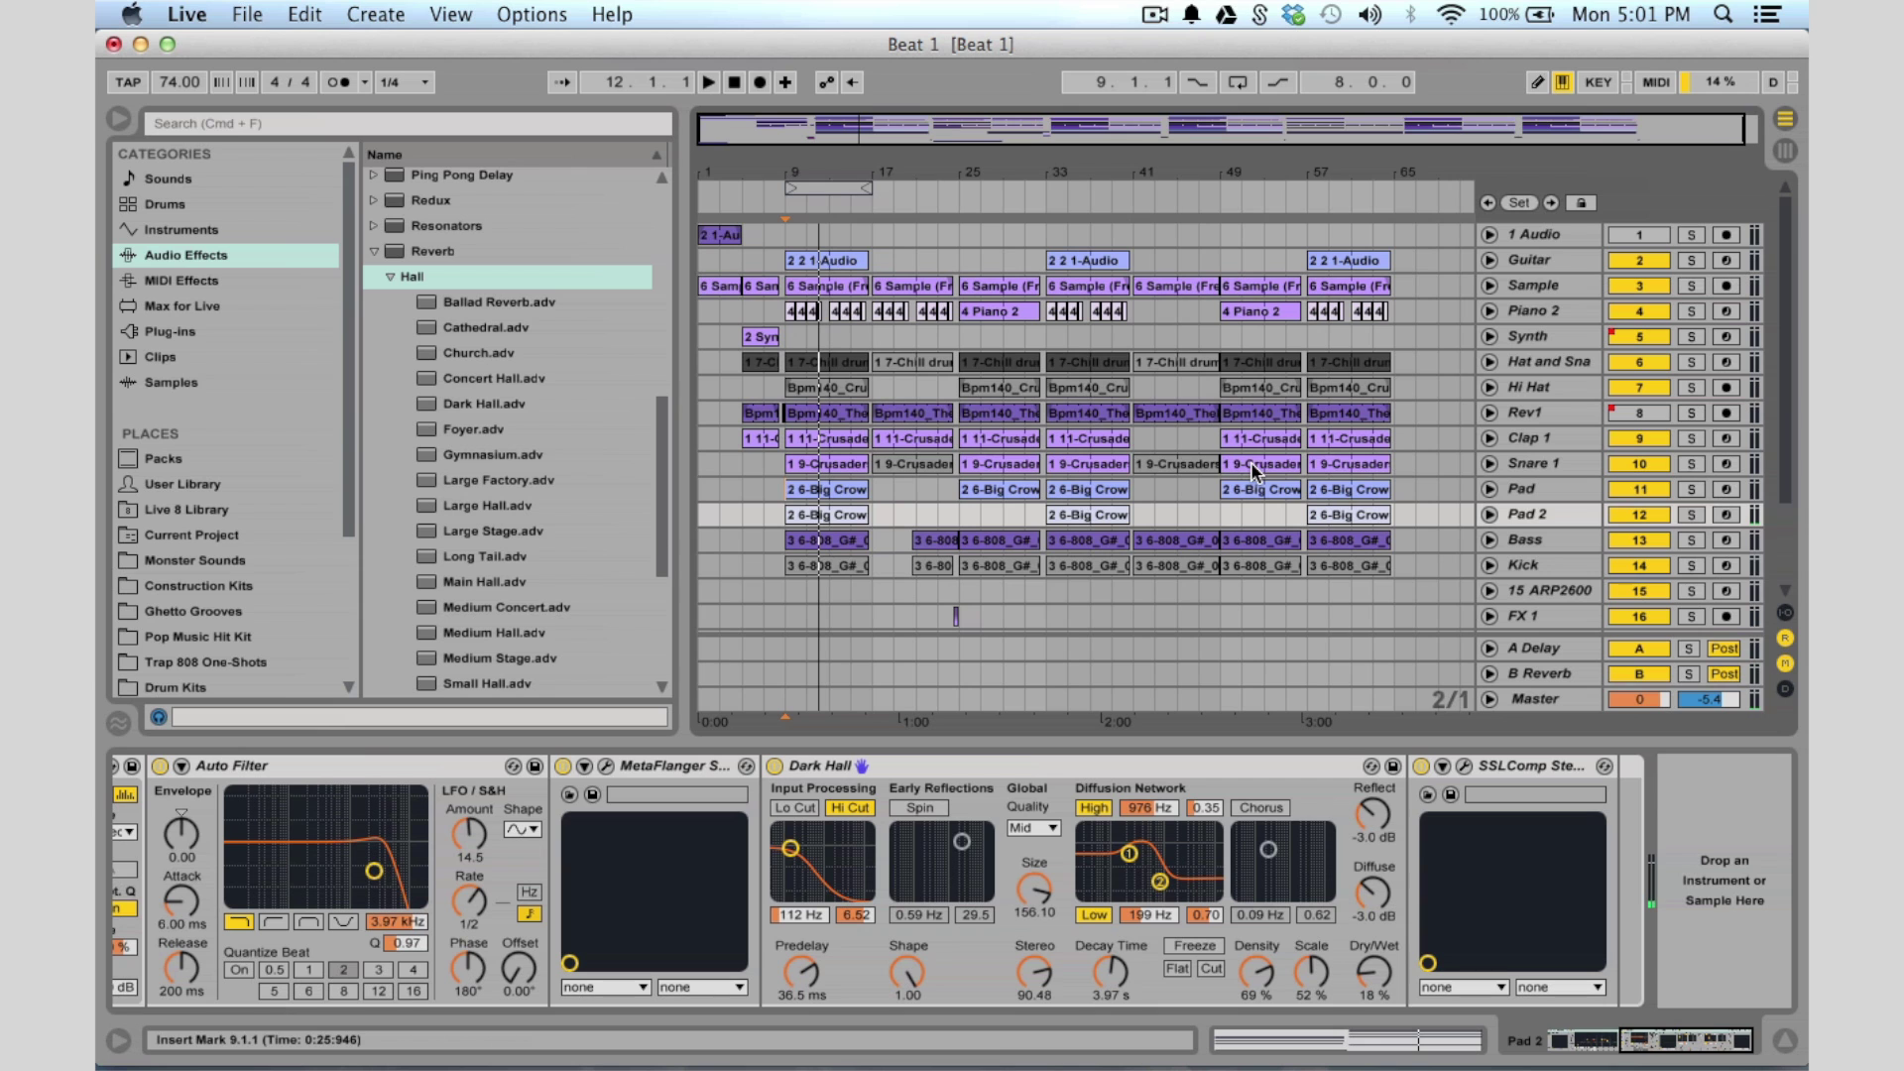
left_click(742, 570)
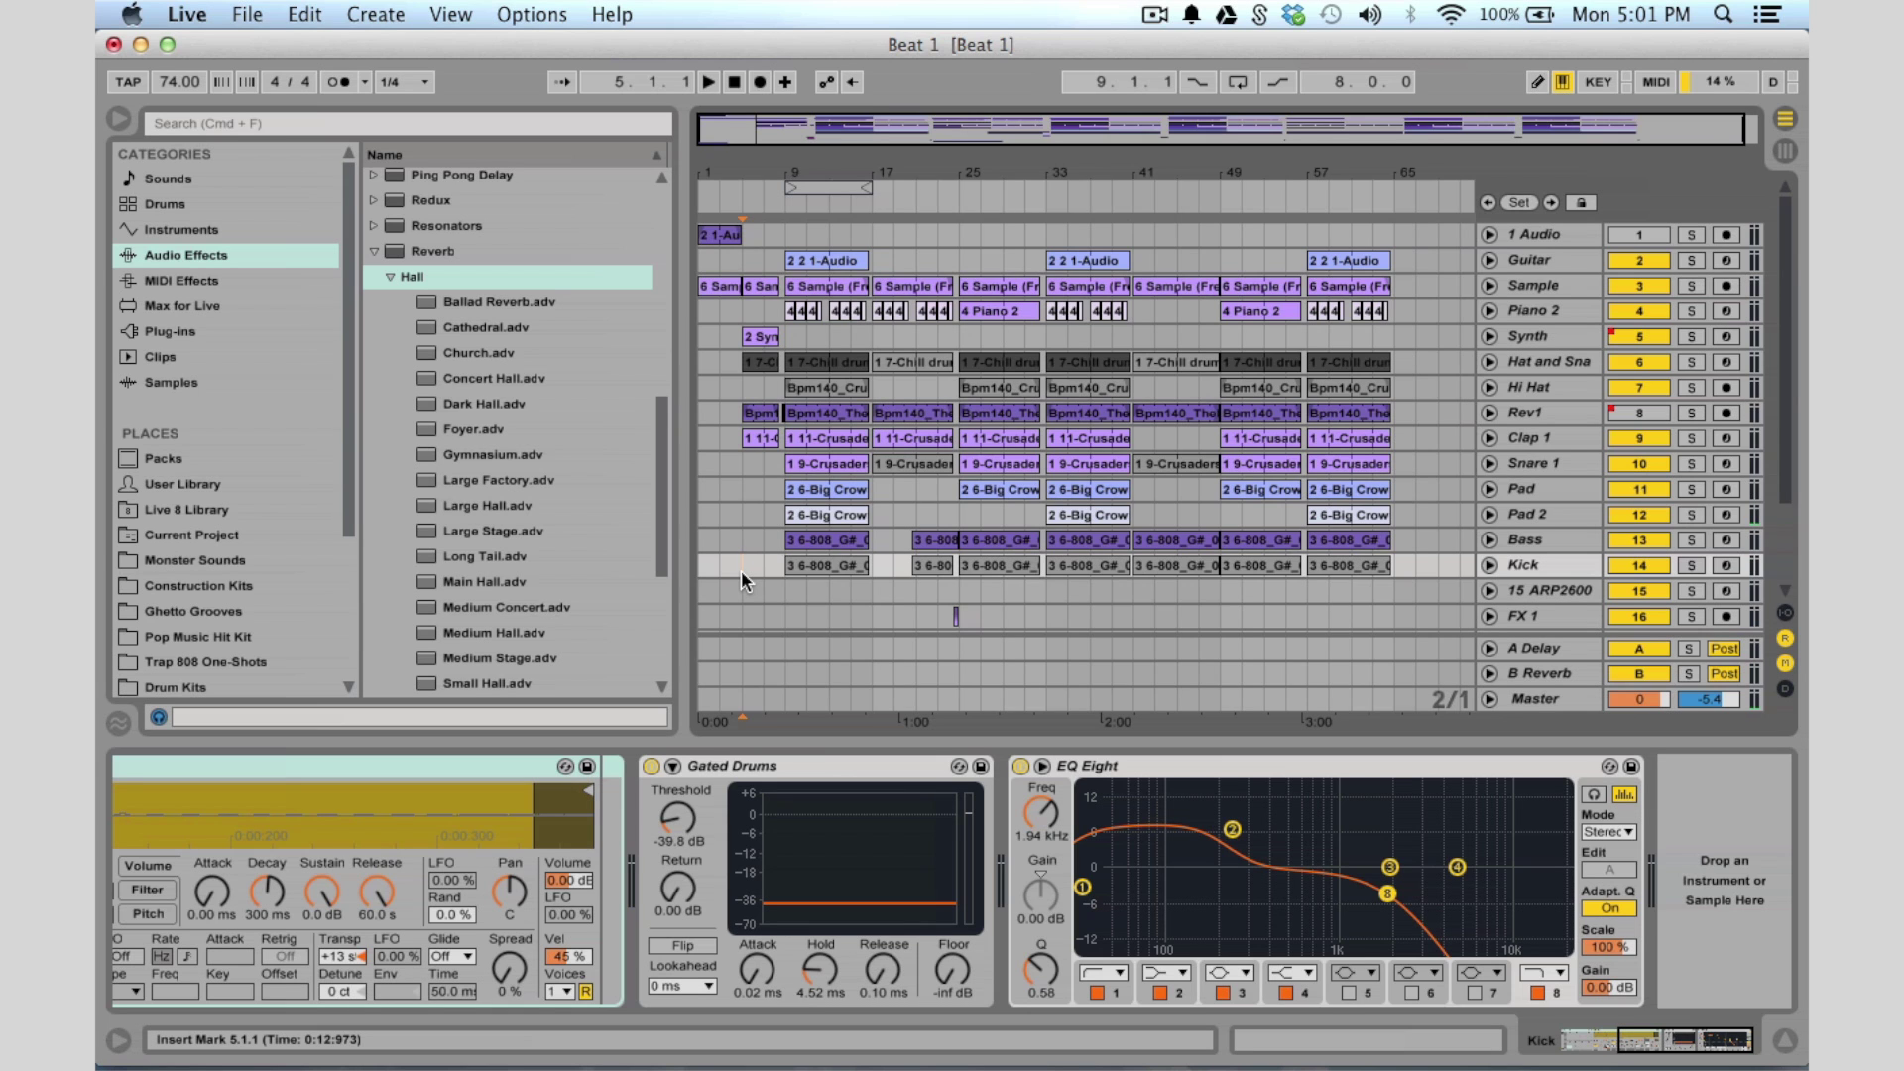
key("space")
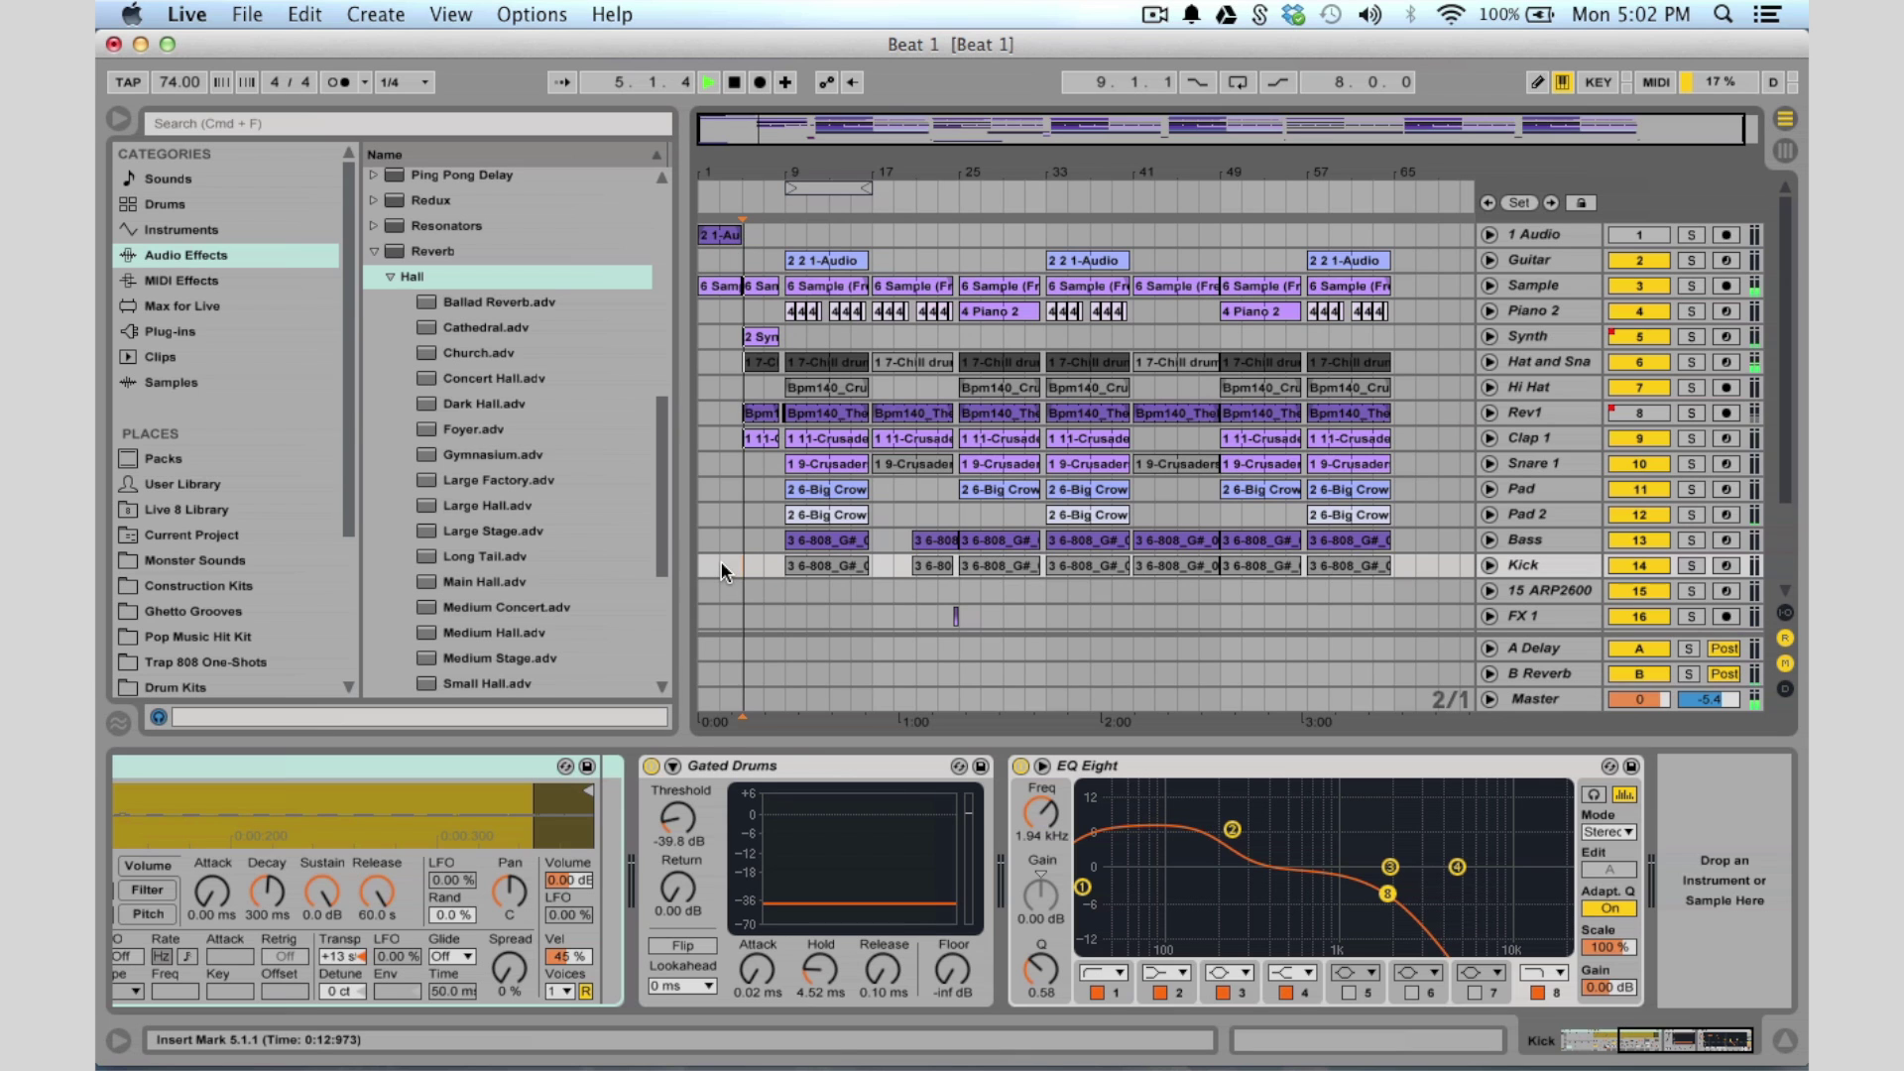